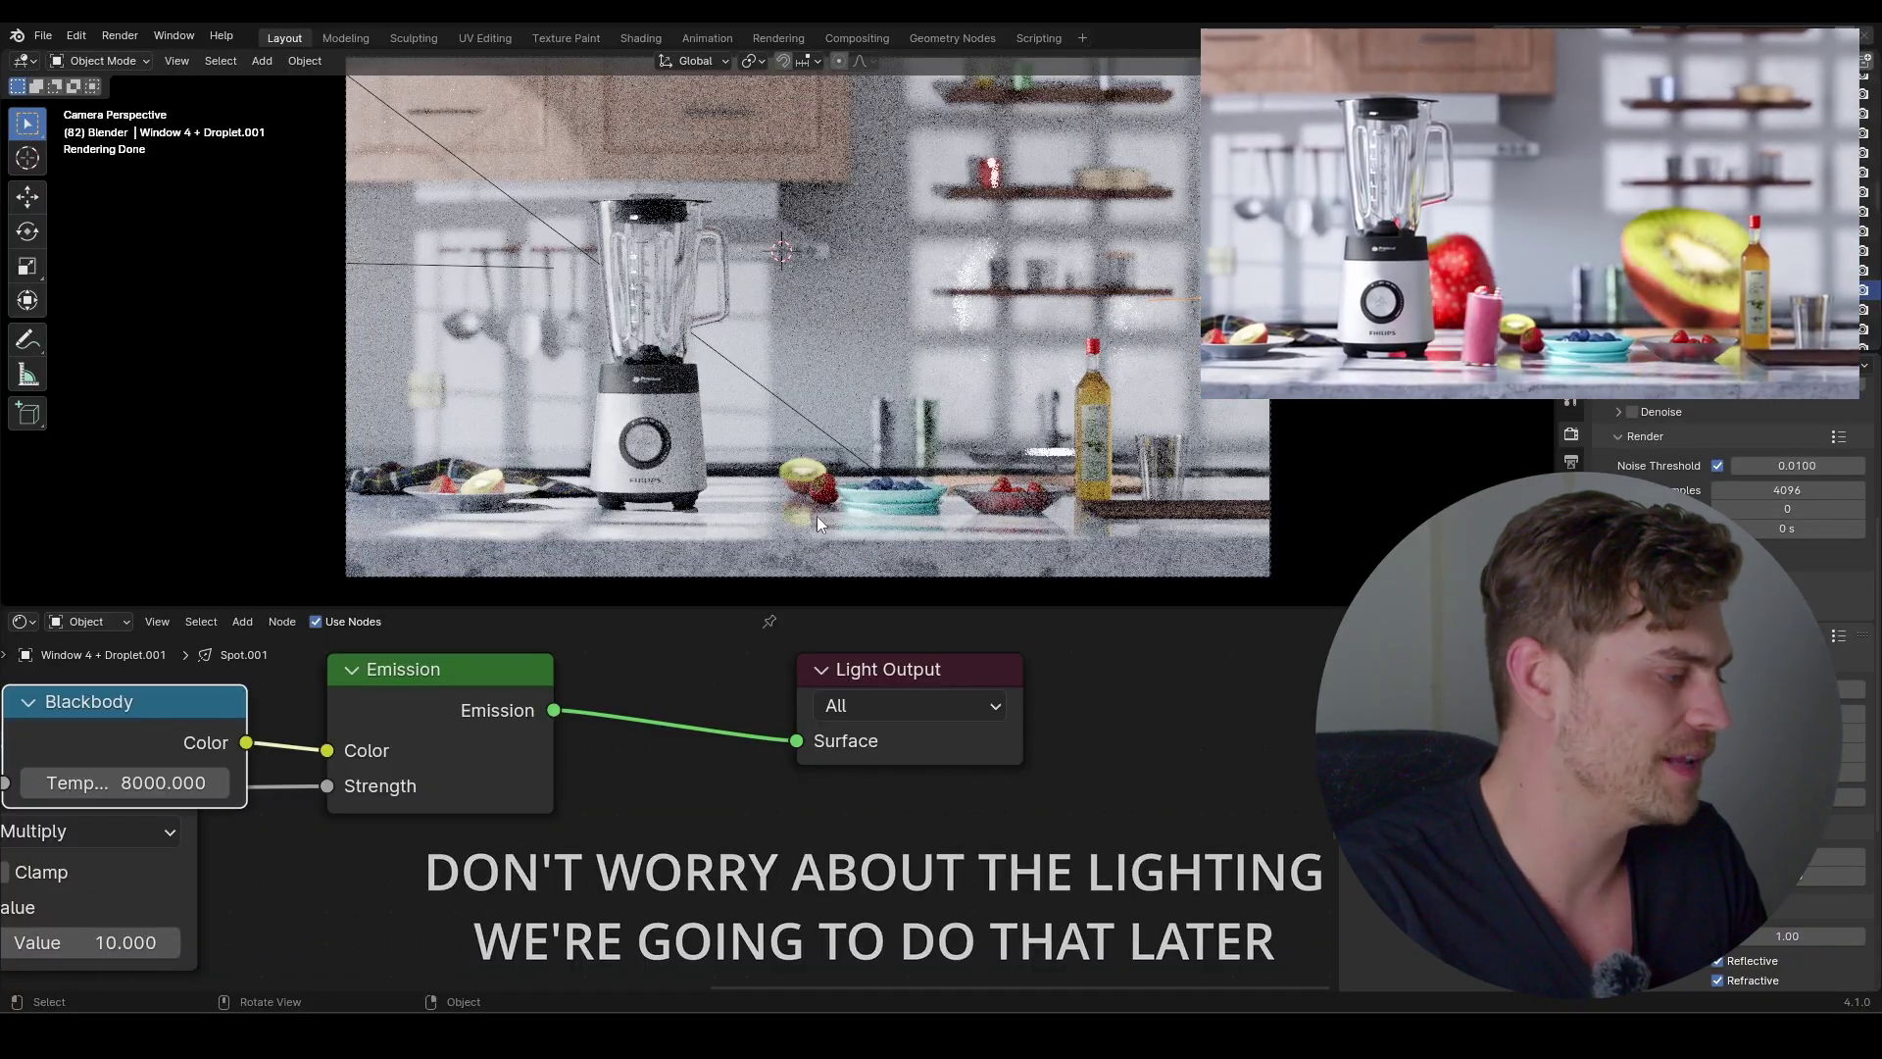
# Add a cylinder mesh to the kitchen scene and scale it down to about 0.174 m wide
pyautogui.hotkey('shift', 'a')
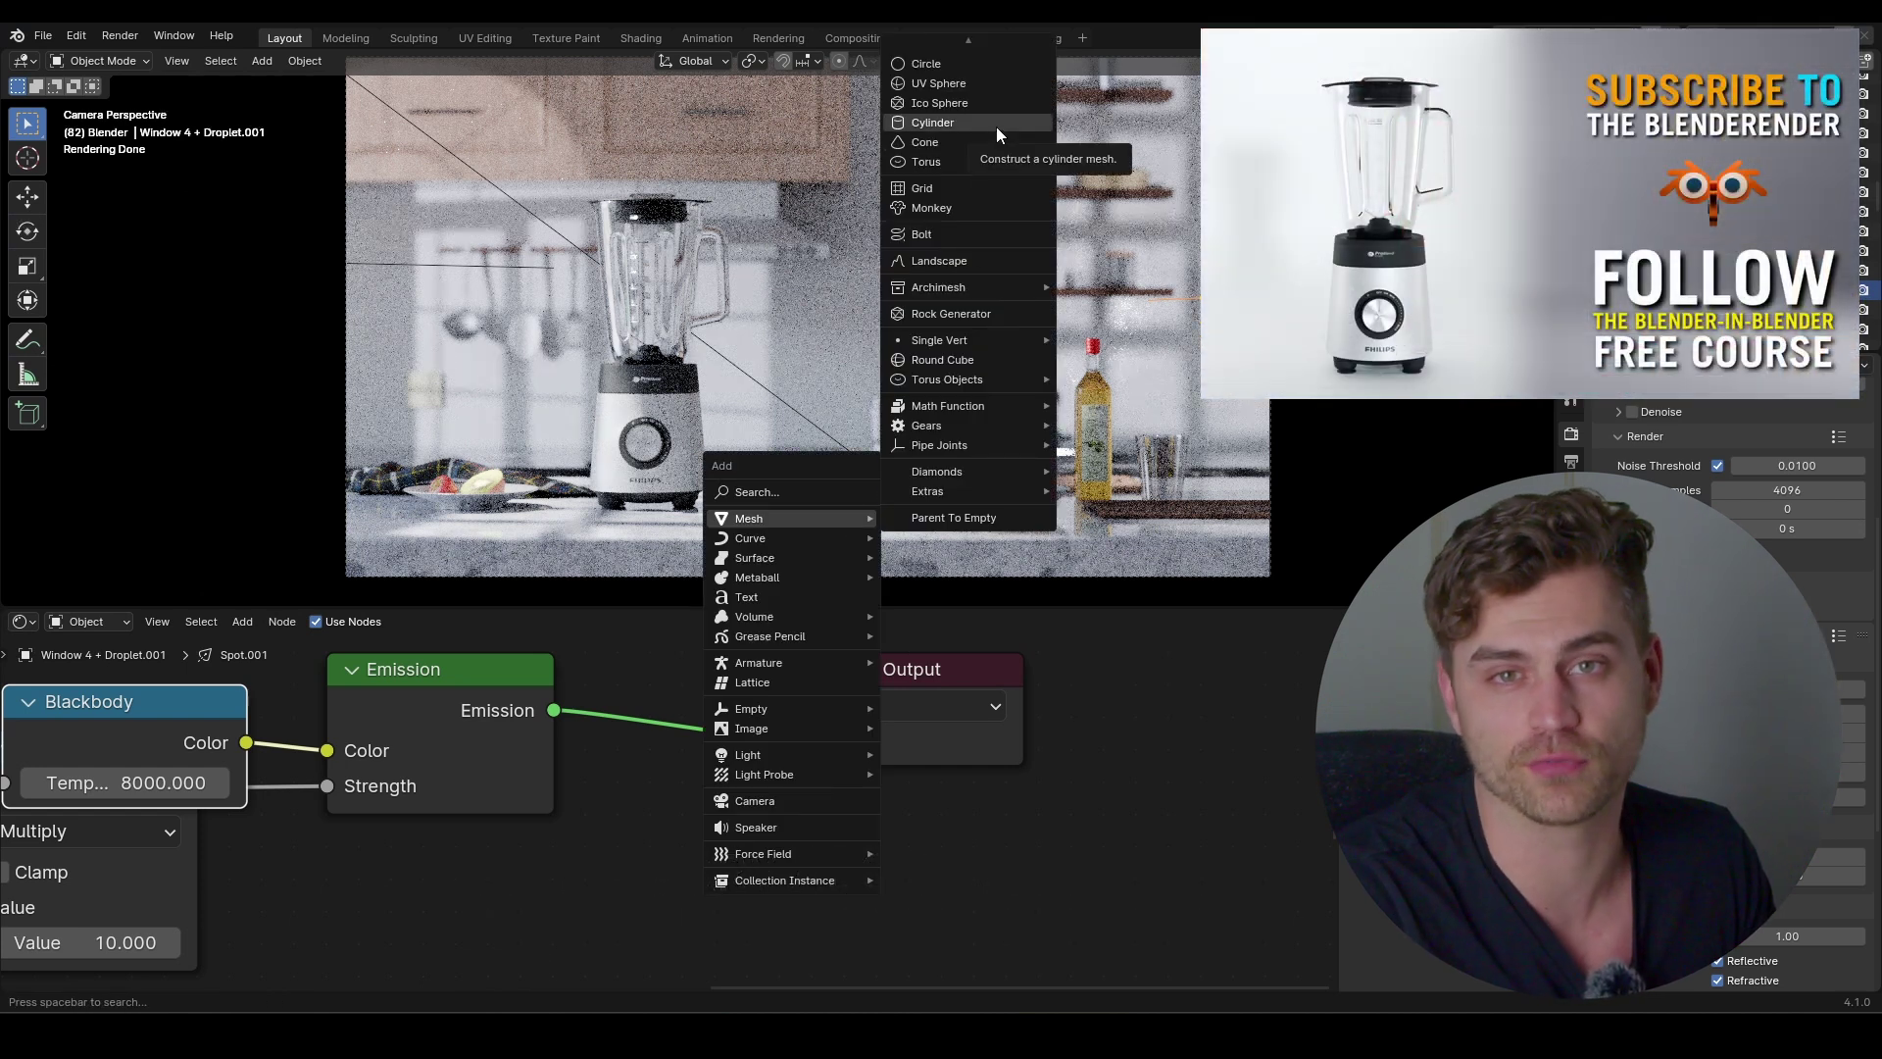
pyautogui.click(996, 127)
pyautogui.press('s')
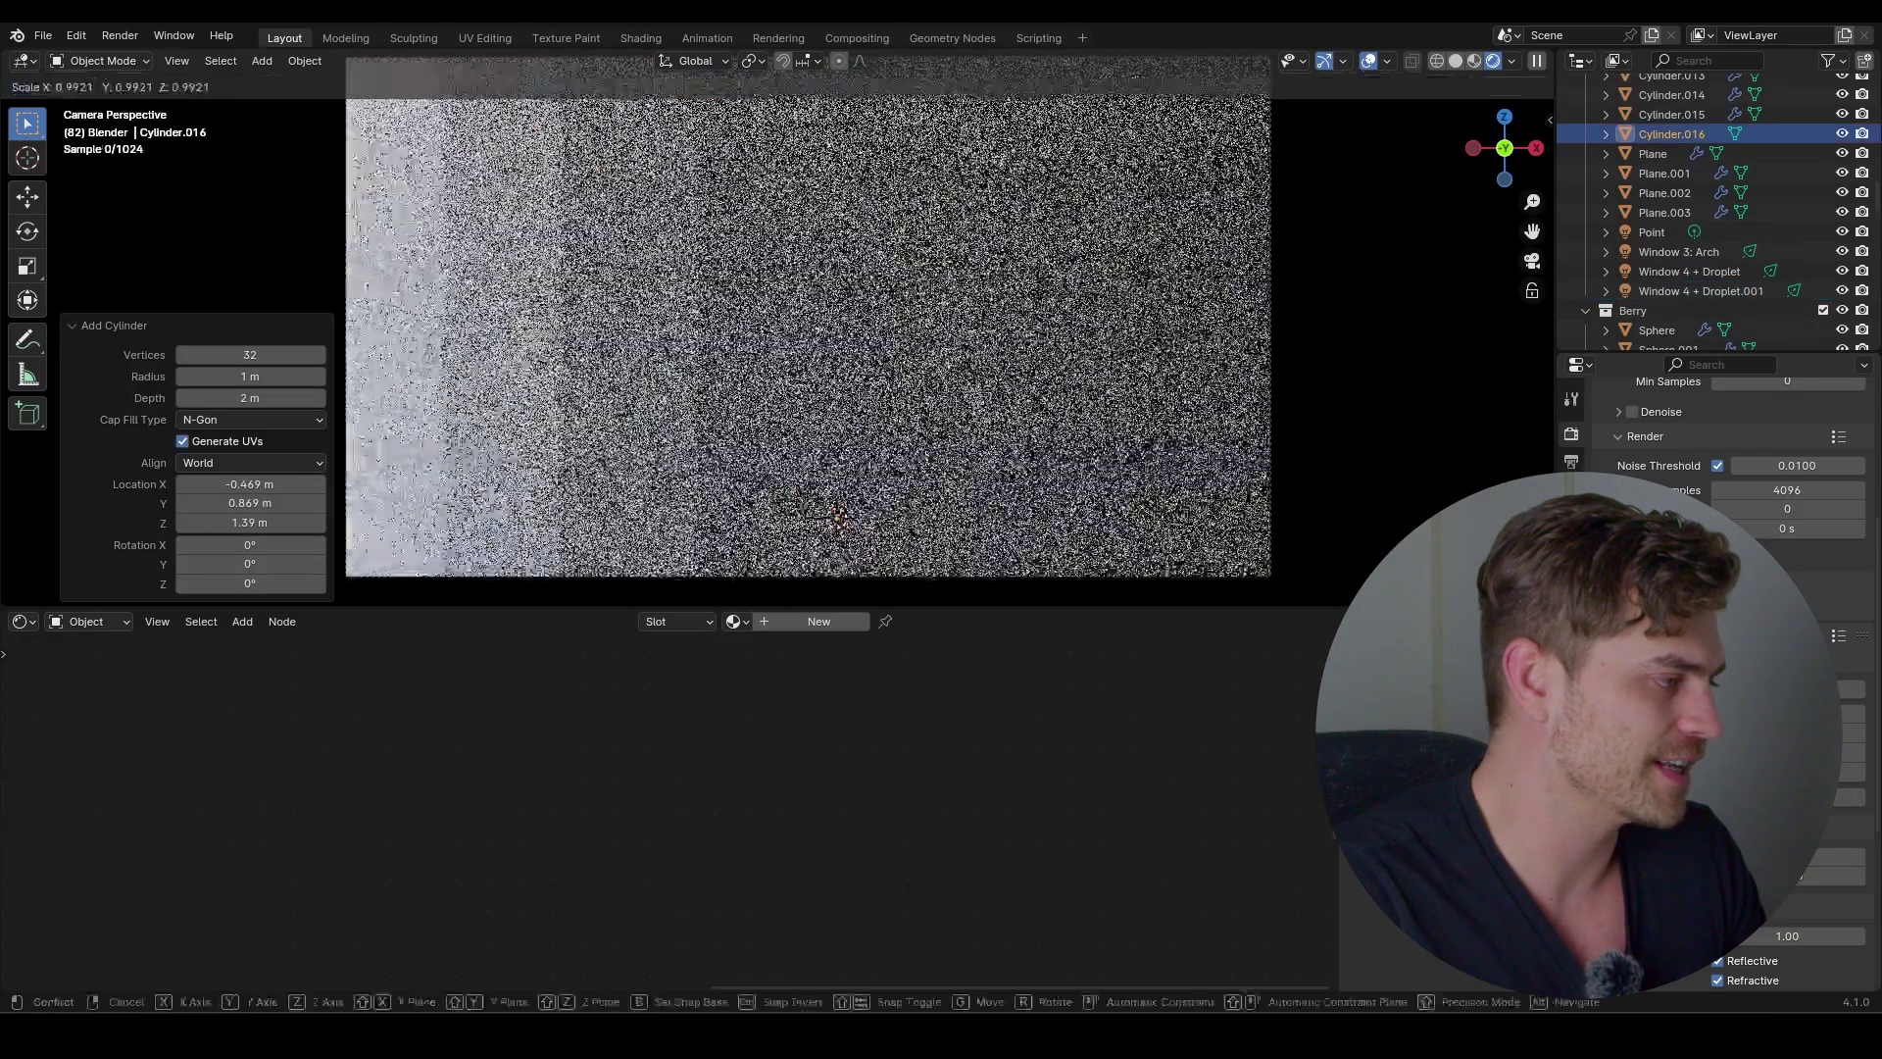
pyautogui.click(891, 386)
pyautogui.press('s')
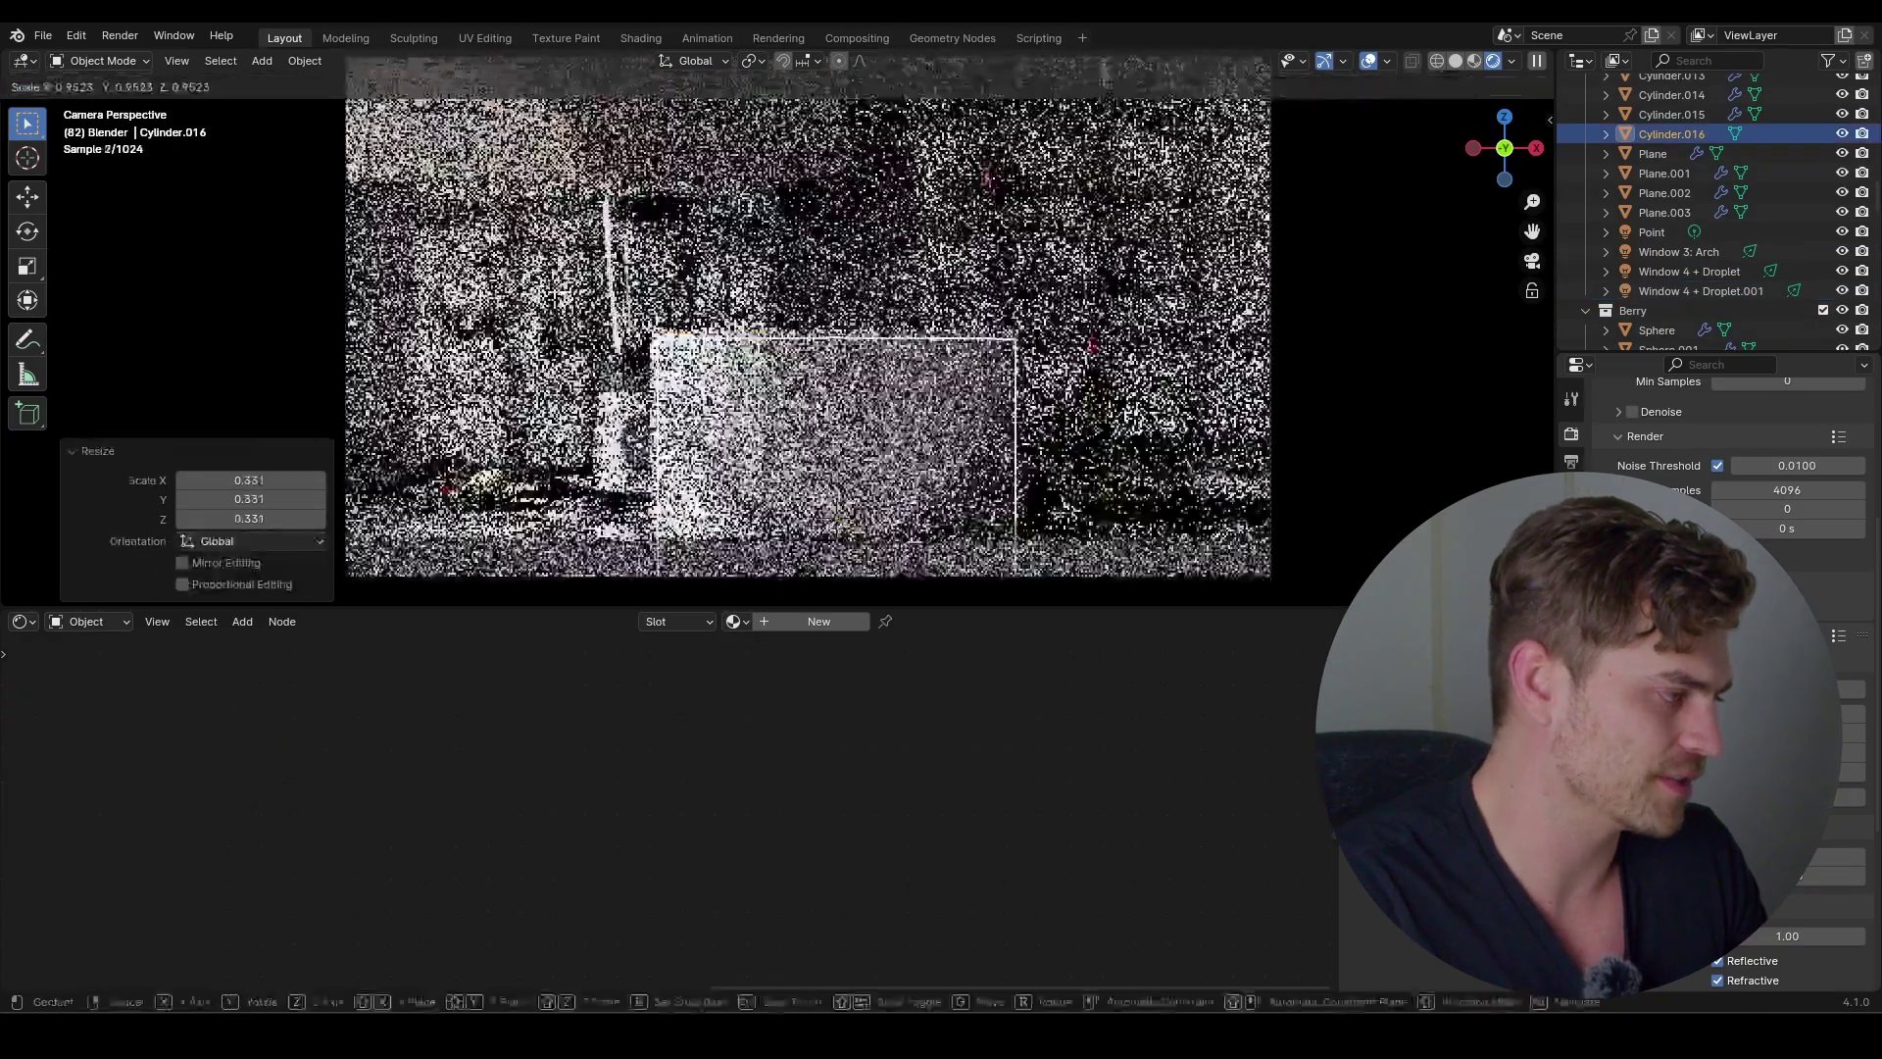
pyautogui.click(928, 514)
# Raise the cylinder about 0.068 m along Z and display its transform values and dimensions
pyautogui.scroll(1, 926, 515)
pyautogui.keyDown('shift'); pyautogui.moveTo(903, 520); pyautogui.dragTo(907, 421, button='middle'); pyautogui.keyUp('shift')
pyautogui.press('g')
pyautogui.press('z')
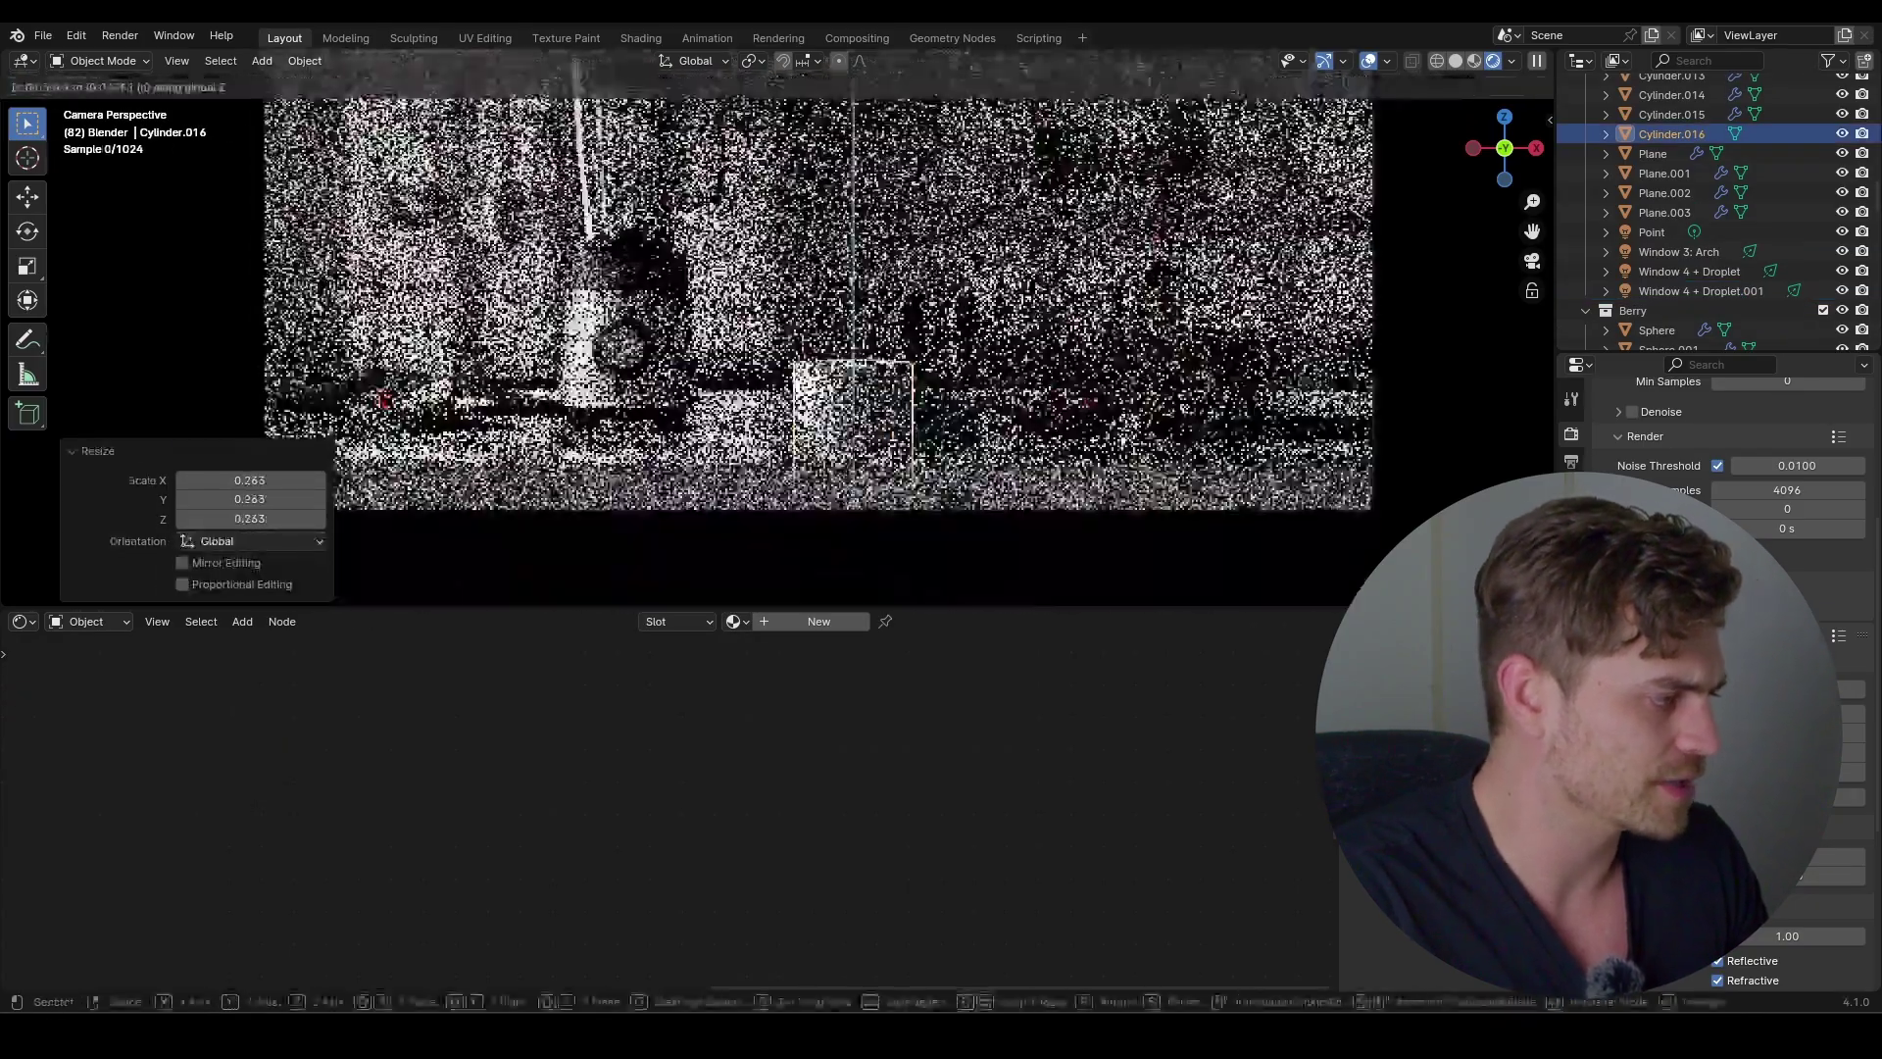
pyautogui.click(921, 400)
pyautogui.scroll(2, 926, 402)
pyautogui.press('n')
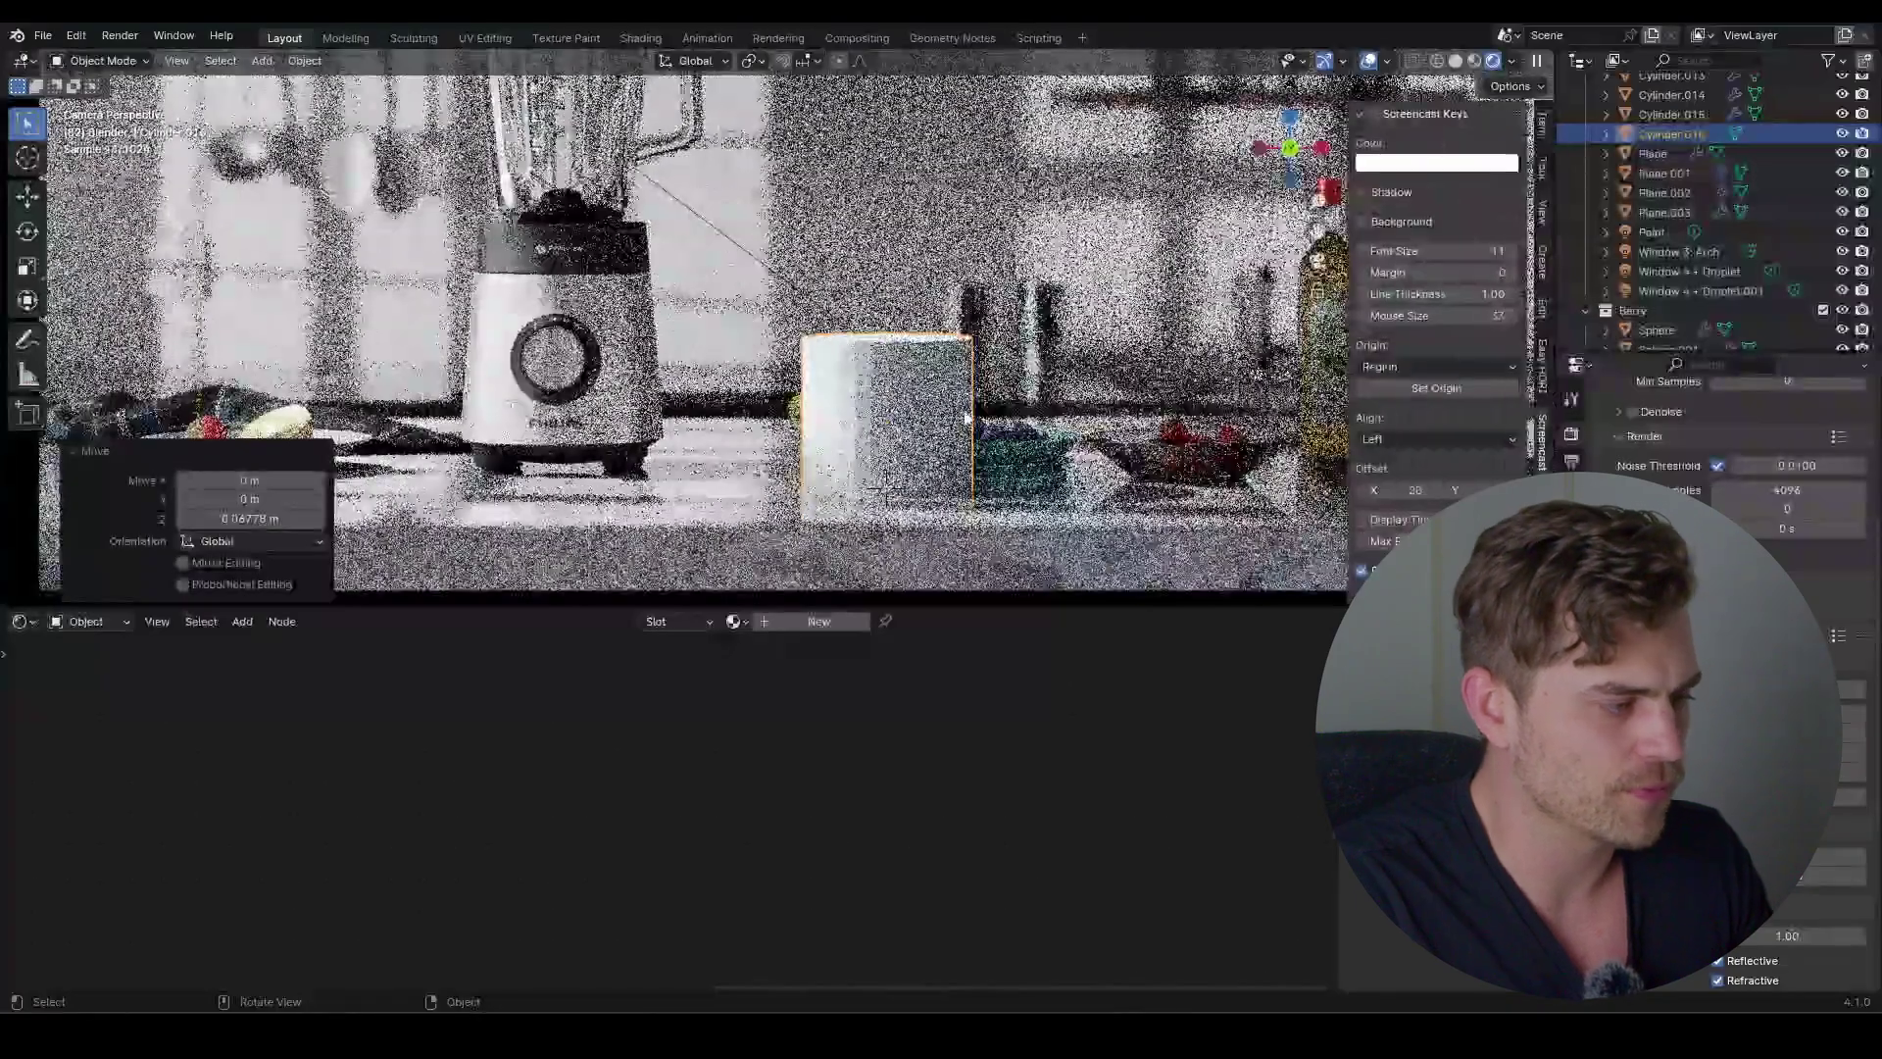
pyautogui.click(1543, 132)
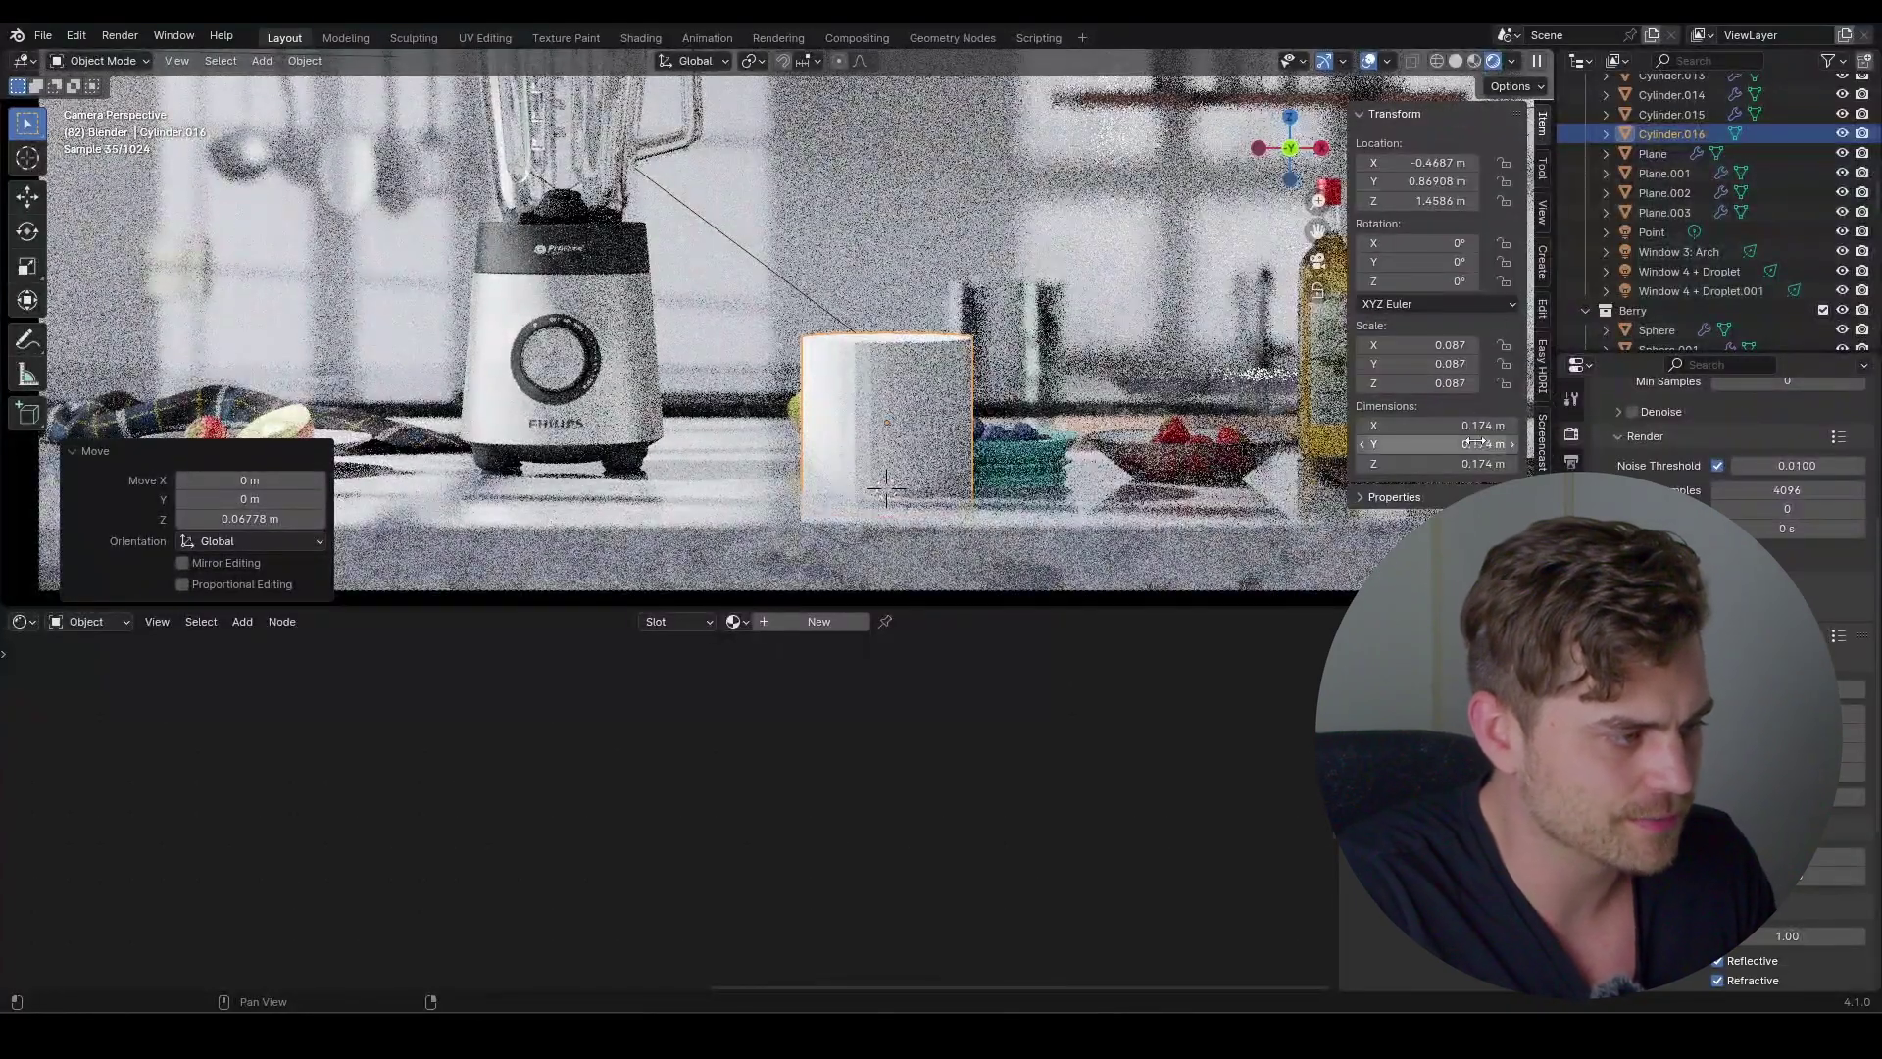
# Scale the cylinder down to about 0.146 m and lower it about 0.012 m along Z onto the countertop
pyautogui.scroll(2, 1176, 455)
pyautogui.keyDown('shift'); pyautogui.moveTo(1124, 465); pyautogui.dragTo(1076, 370, button='middle'); pyautogui.keyUp('shift')
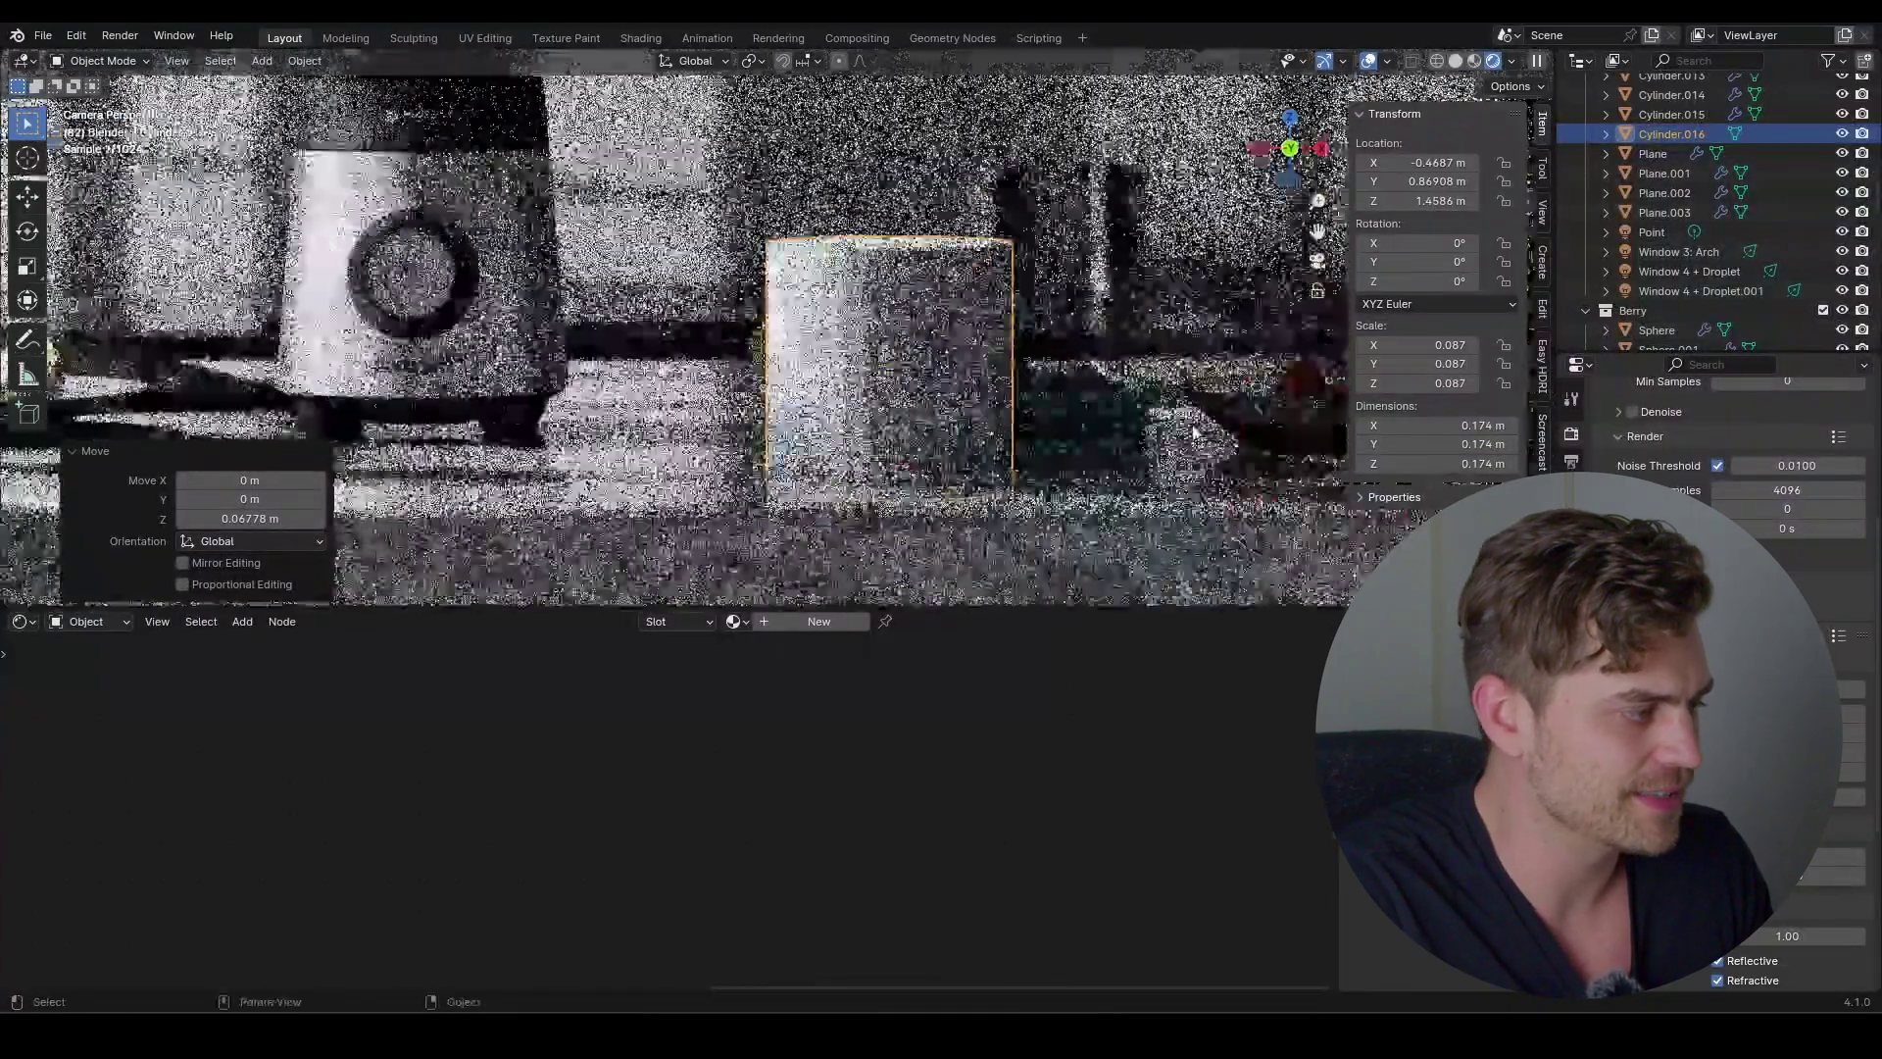
pyautogui.press('s')
pyautogui.press('s')
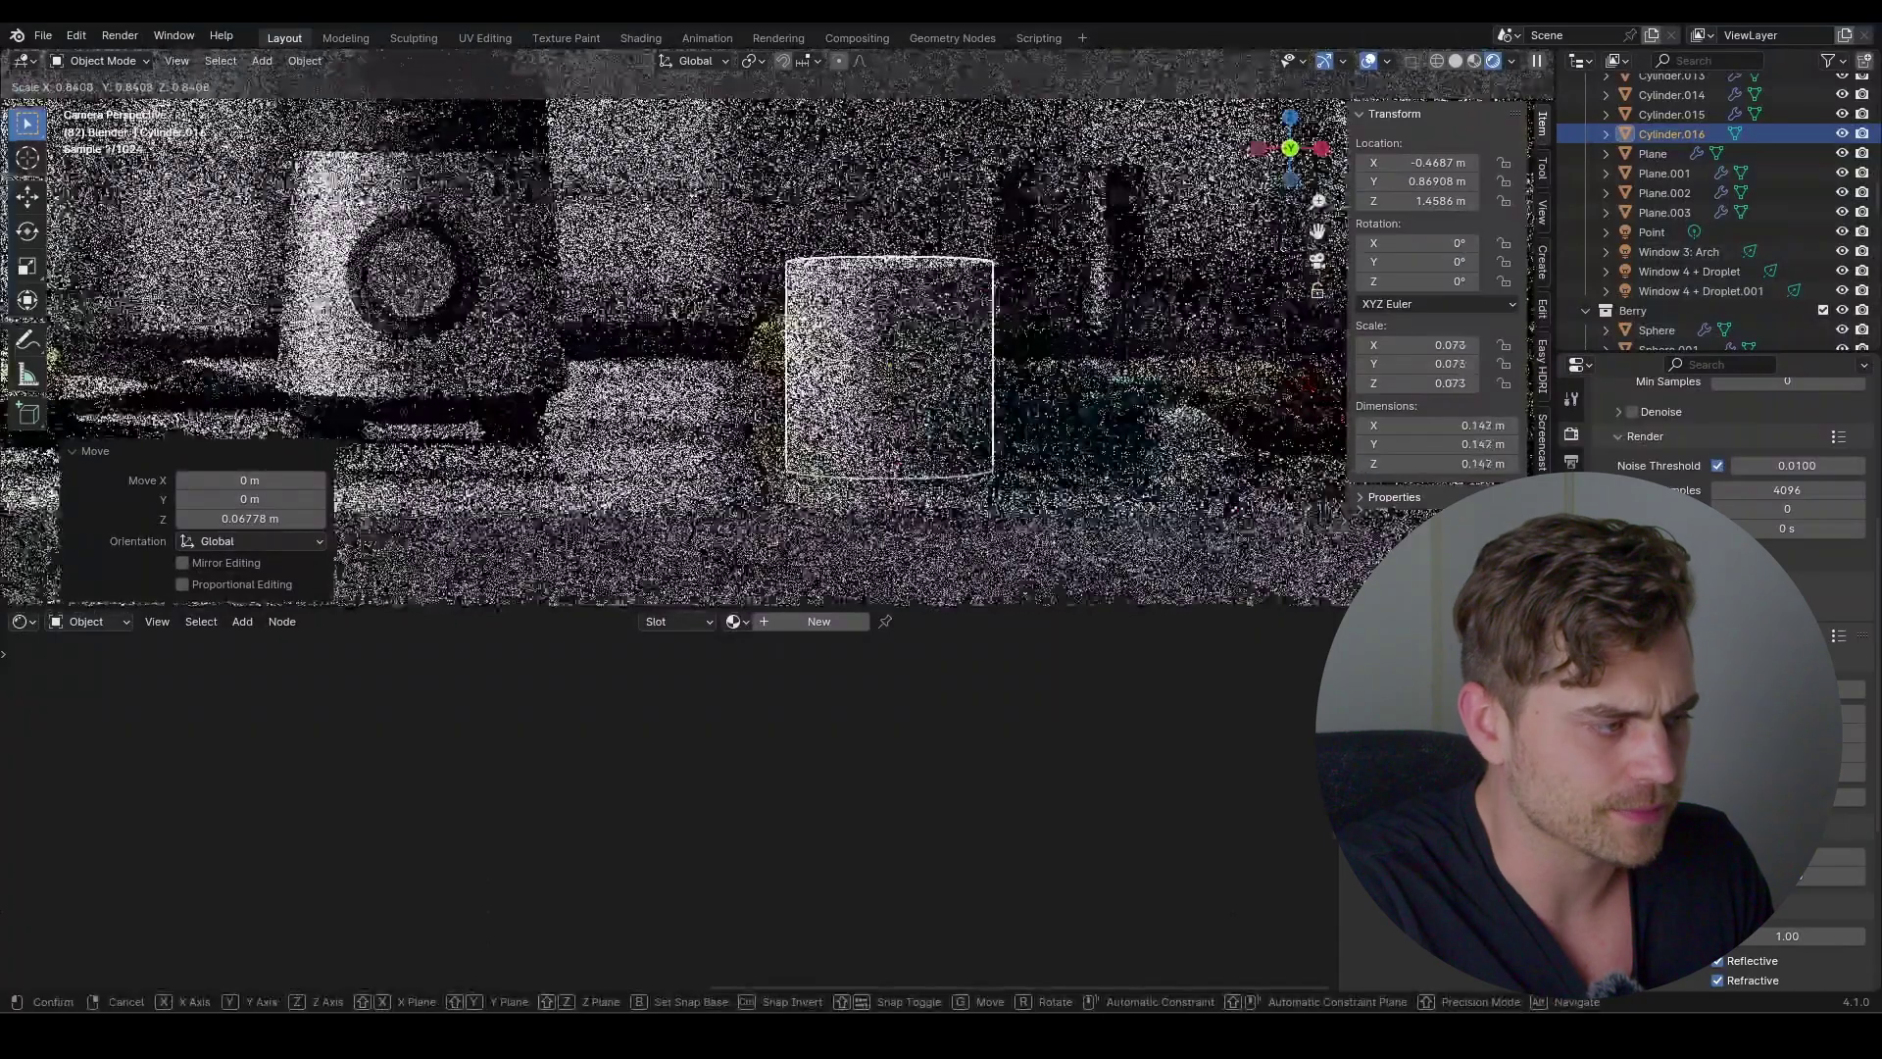
pyautogui.click(1143, 420)
pyautogui.press('g')
pyautogui.press('z')
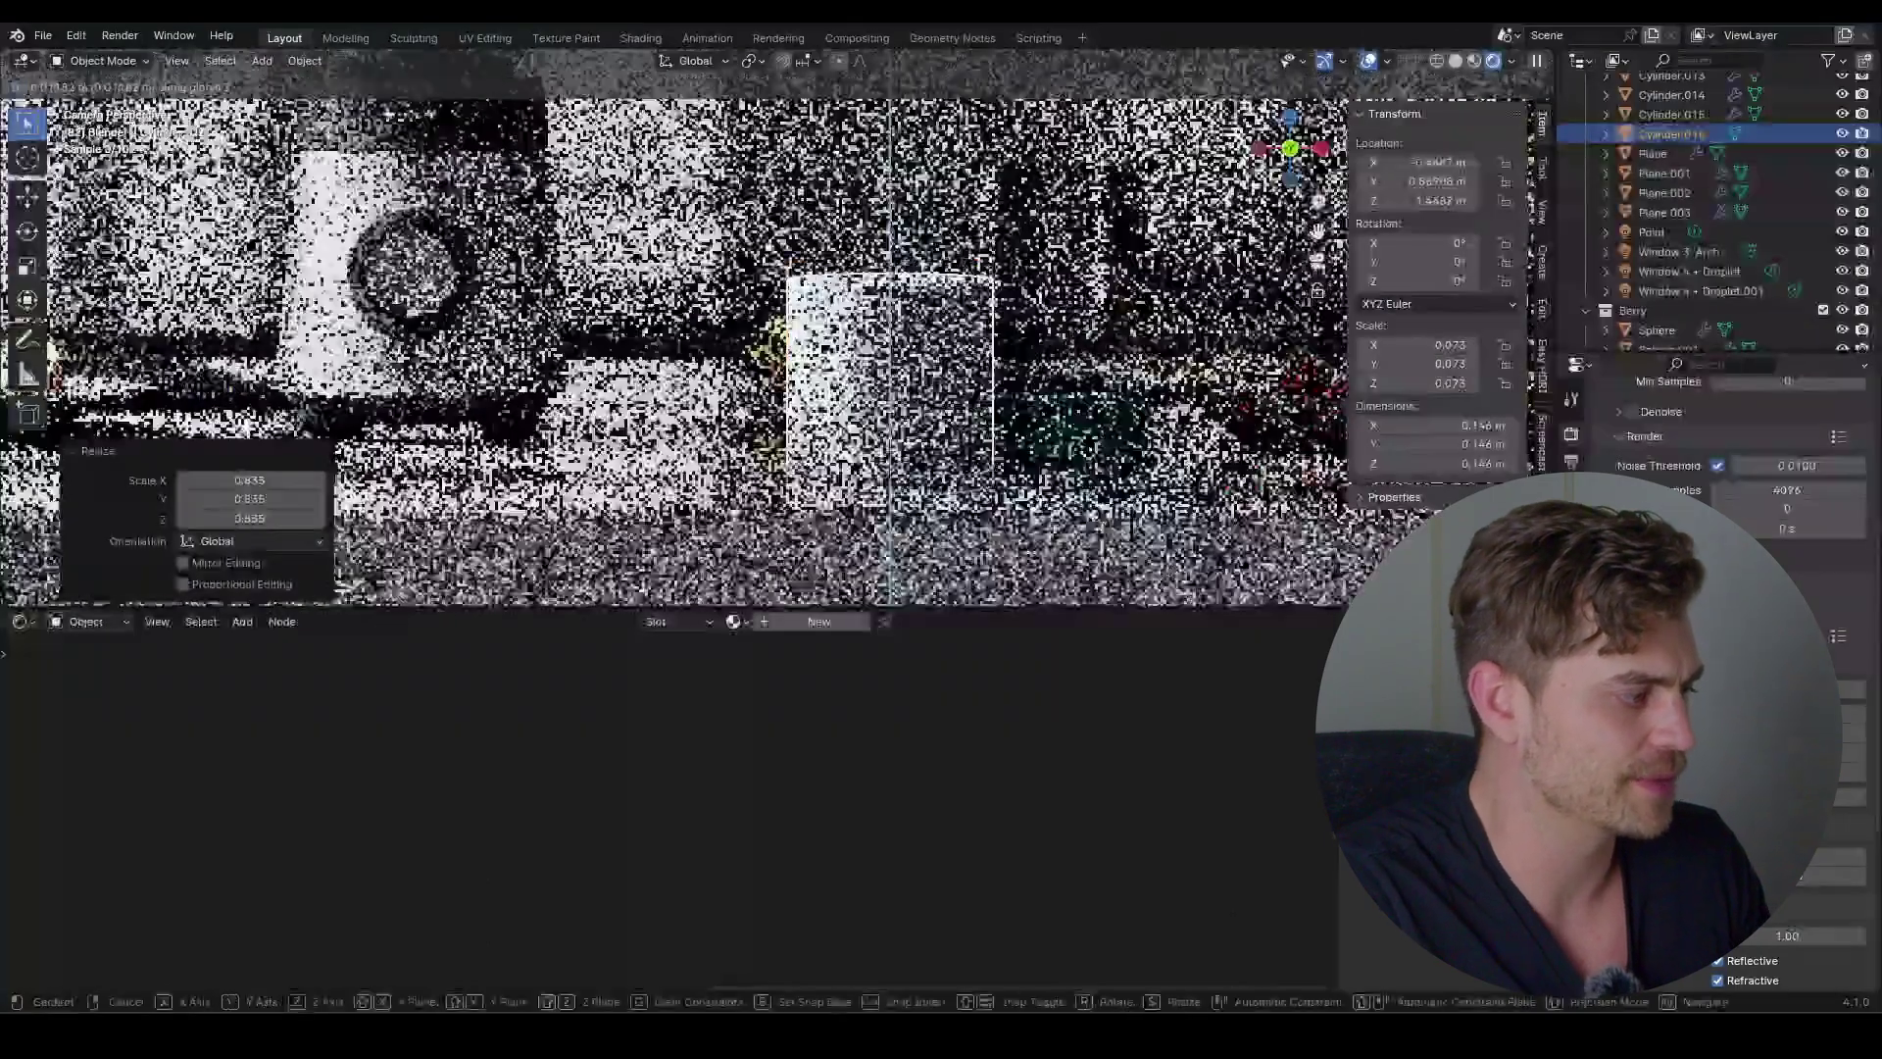
pyautogui.click(1143, 437)
pyautogui.scroll(-2, 865, 313)
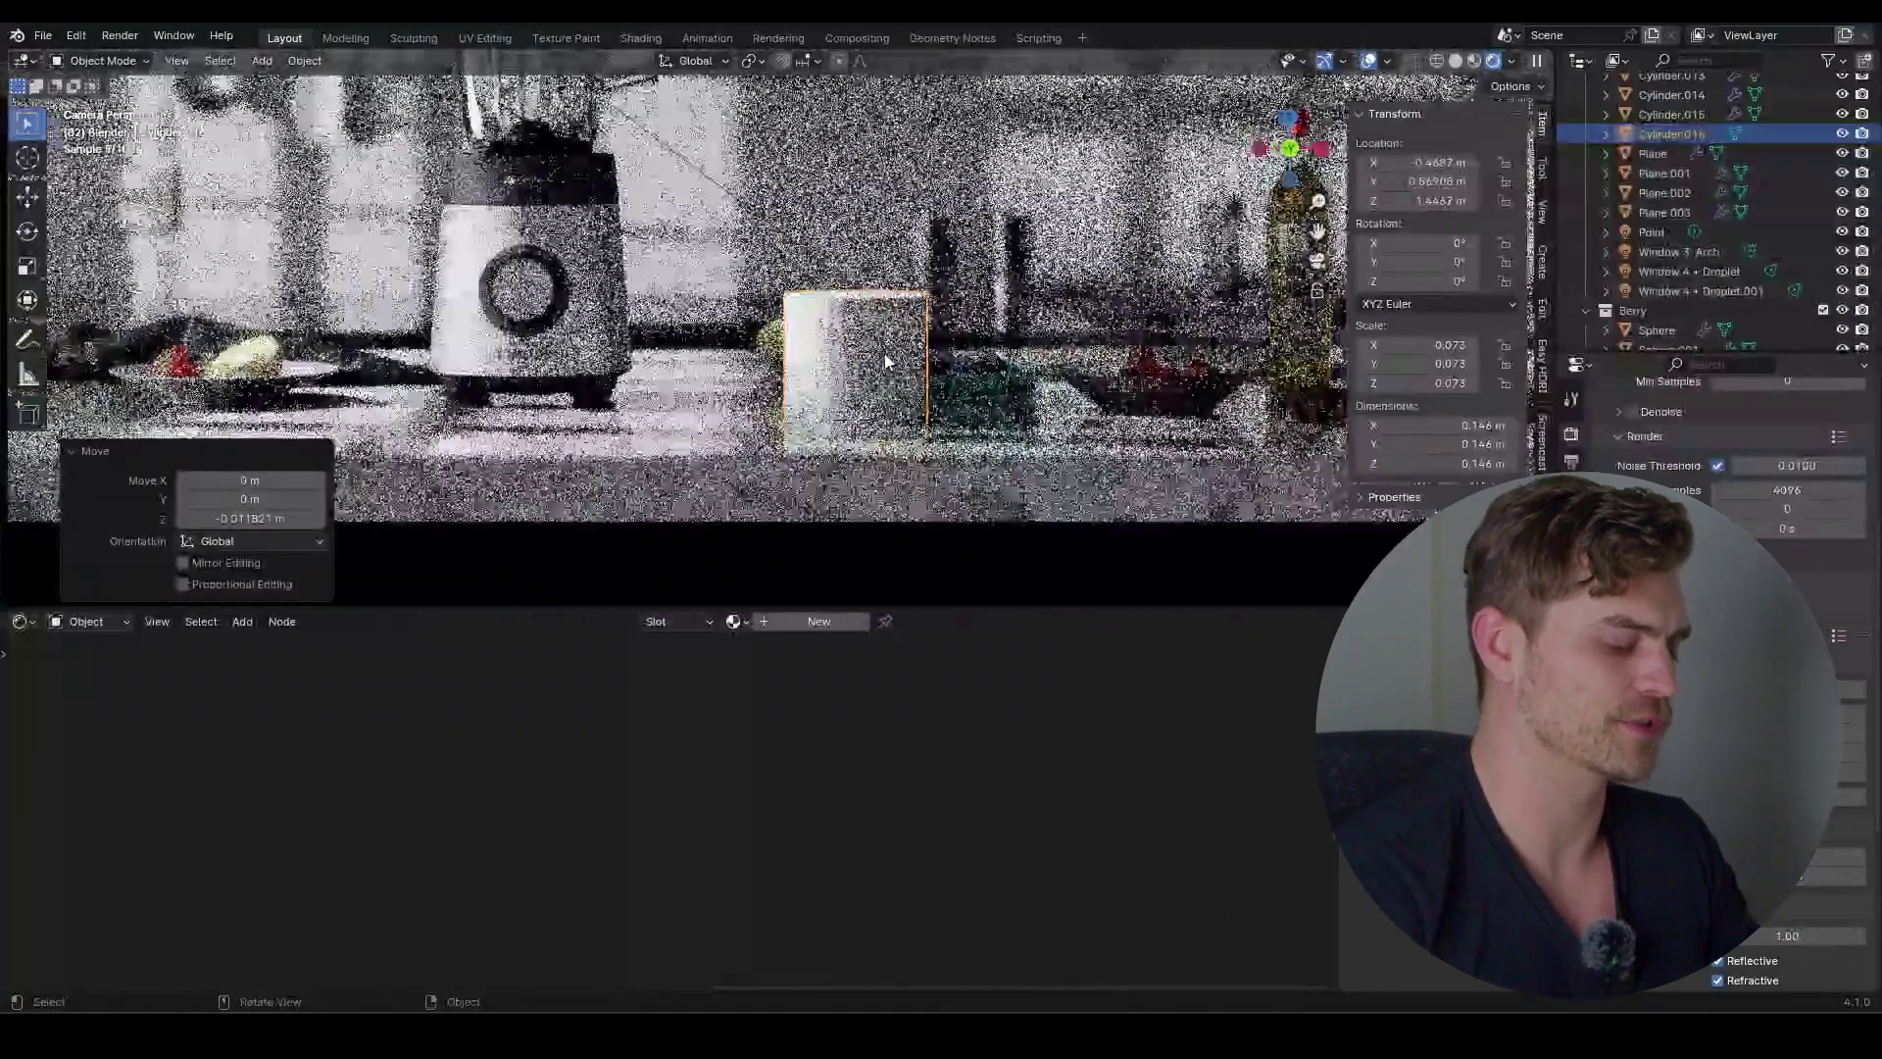
# Isolate the cylinder in local view and make the render film background transparent
pyautogui.press('KP_Divide')
pyautogui.scroll(-5, 886, 362)
pyautogui.moveTo(886, 338); pyautogui.dragTo(905, 392, button='middle')
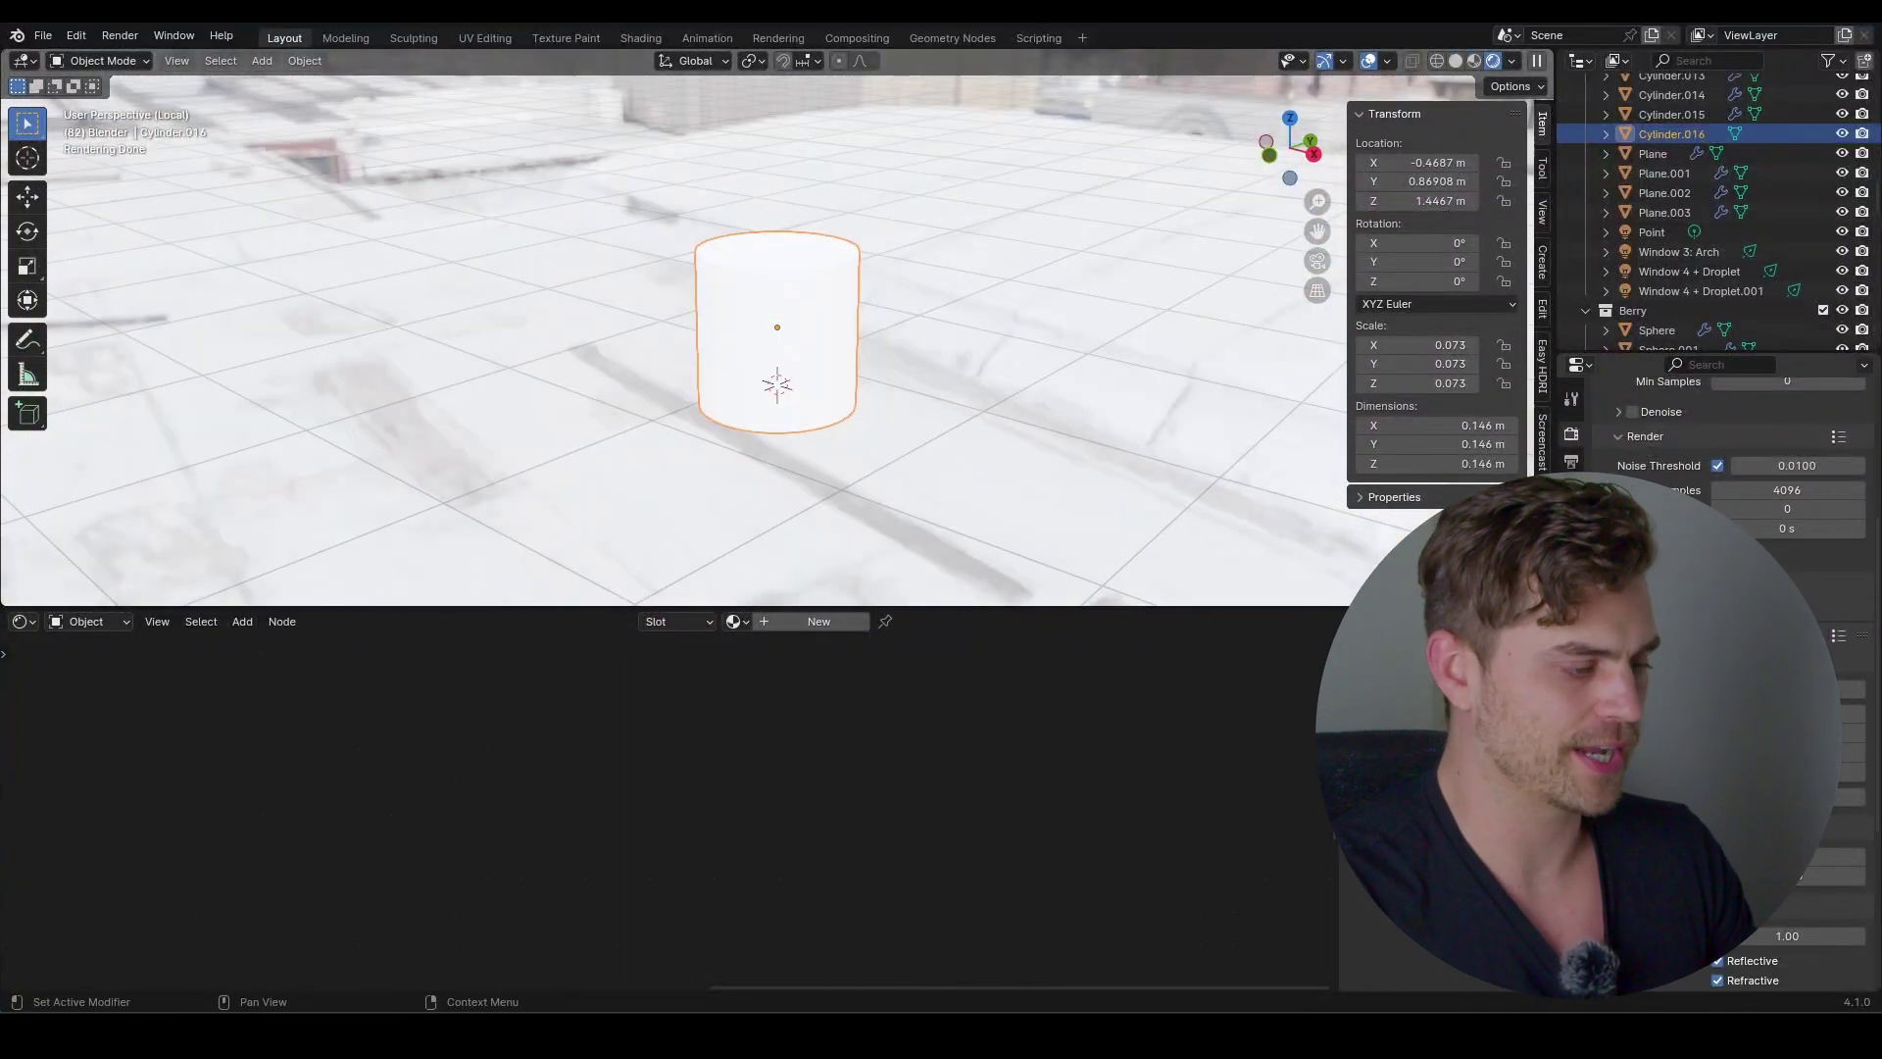
pyautogui.scroll(-8, 1725, 471)
pyautogui.scroll(-5, 1725, 471)
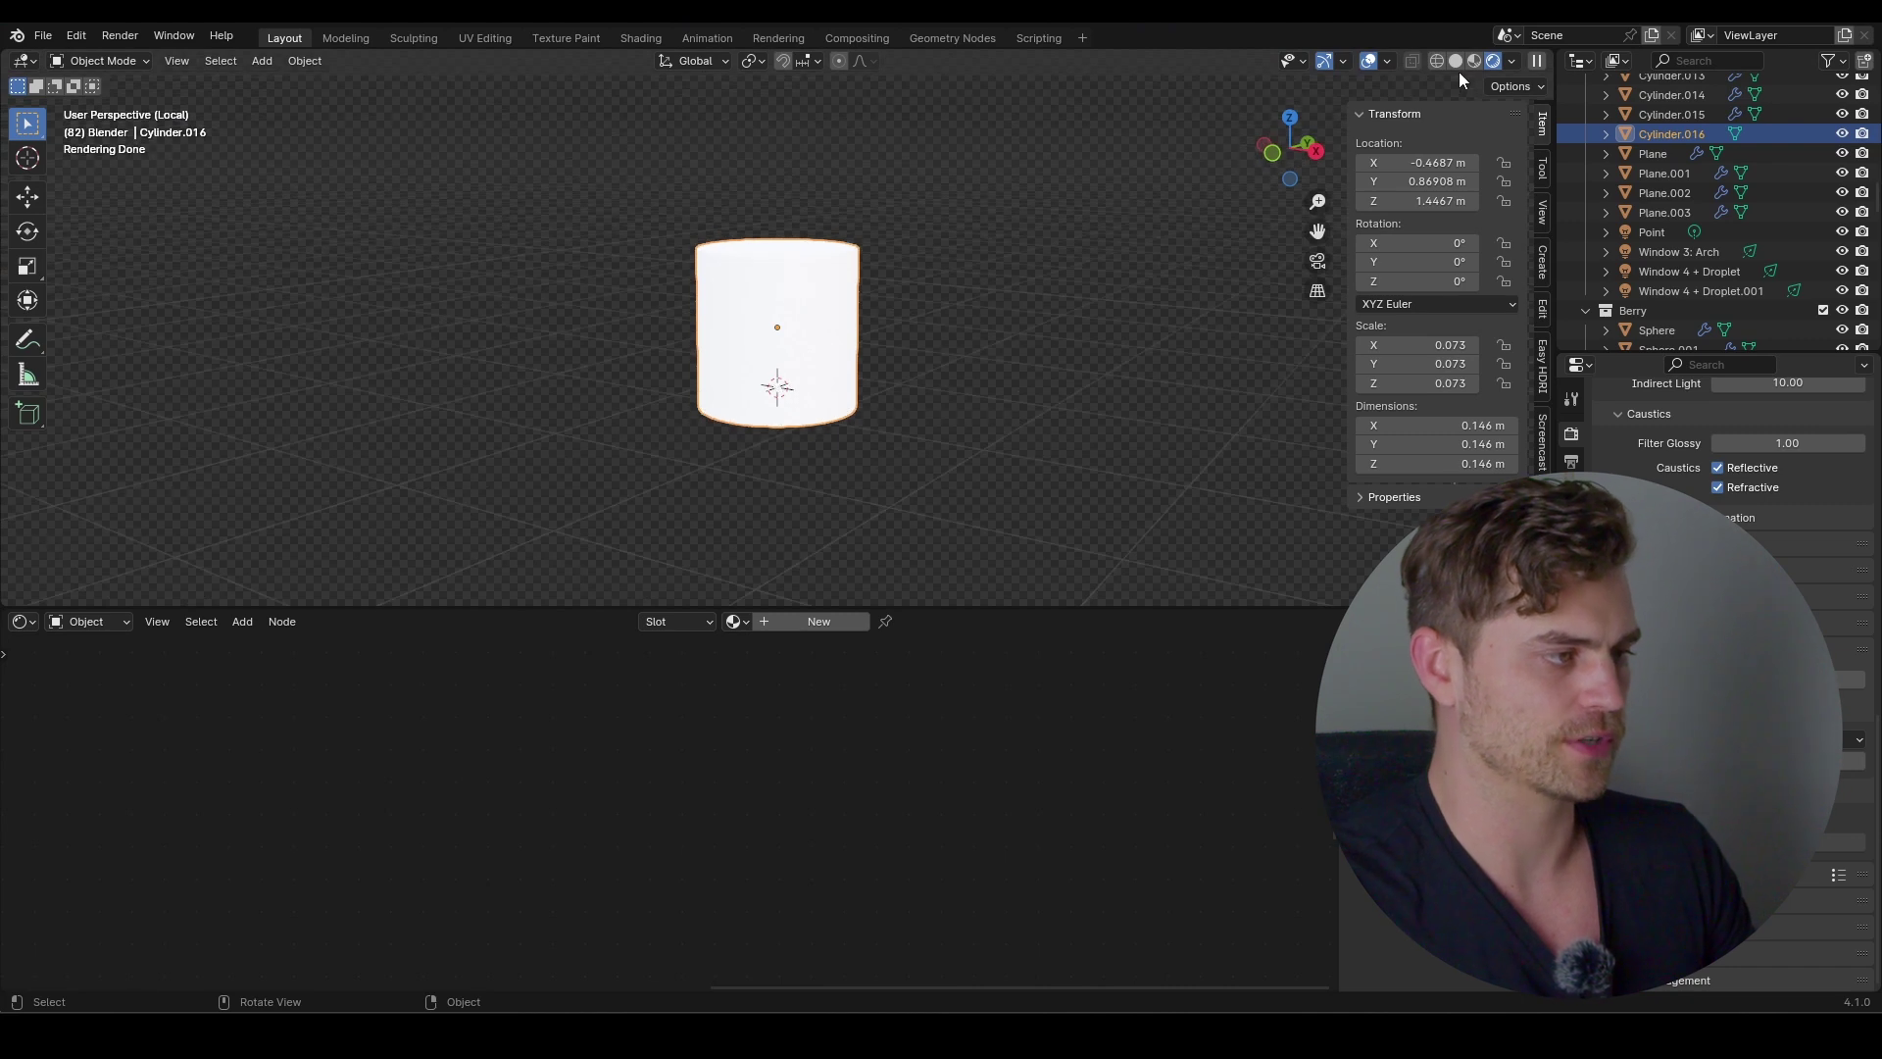
# In solid shading, shrink the ring of side faces inward to narrow the cylinder to about 0.0755 m across
pyautogui.click(1457, 63)
pyautogui.scroll(3, 919, 328)
pyautogui.press('Tab')
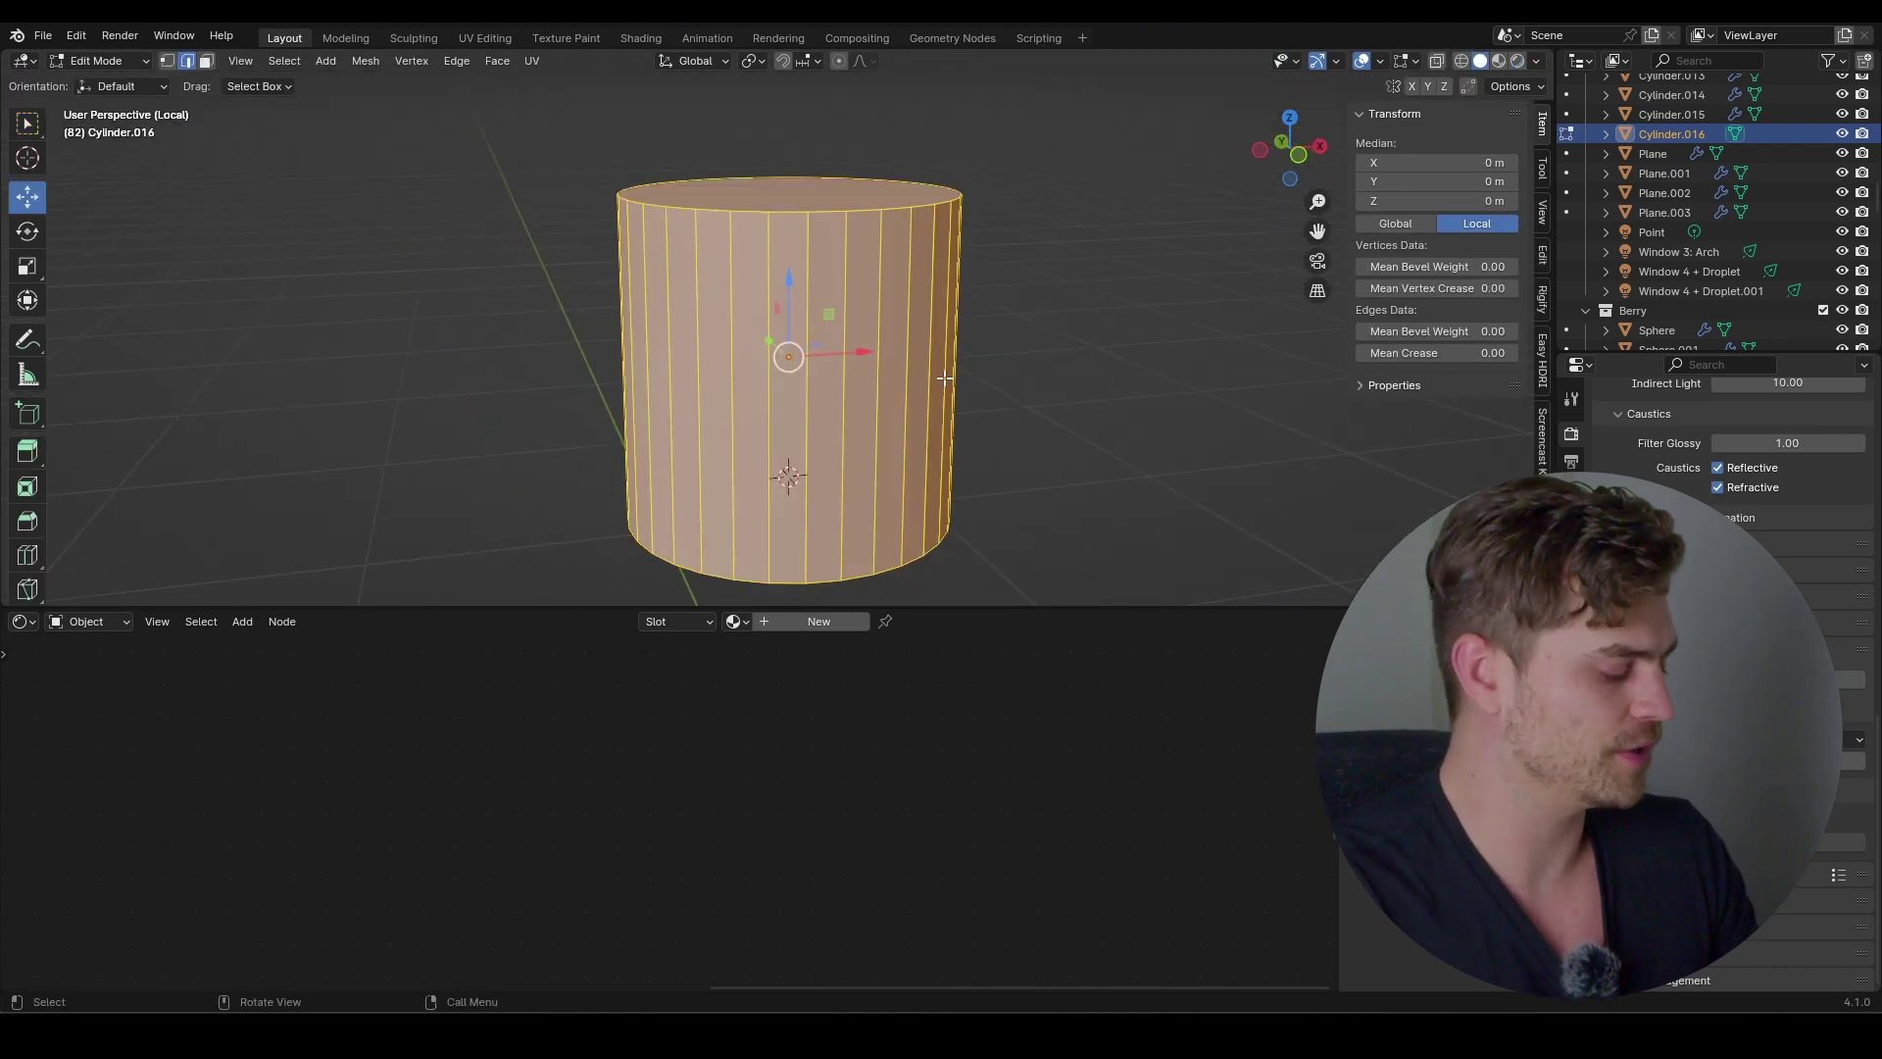
pyautogui.press('3')
pyautogui.keyDown('alt'); pyautogui.click(890, 322); pyautogui.keyUp('alt')
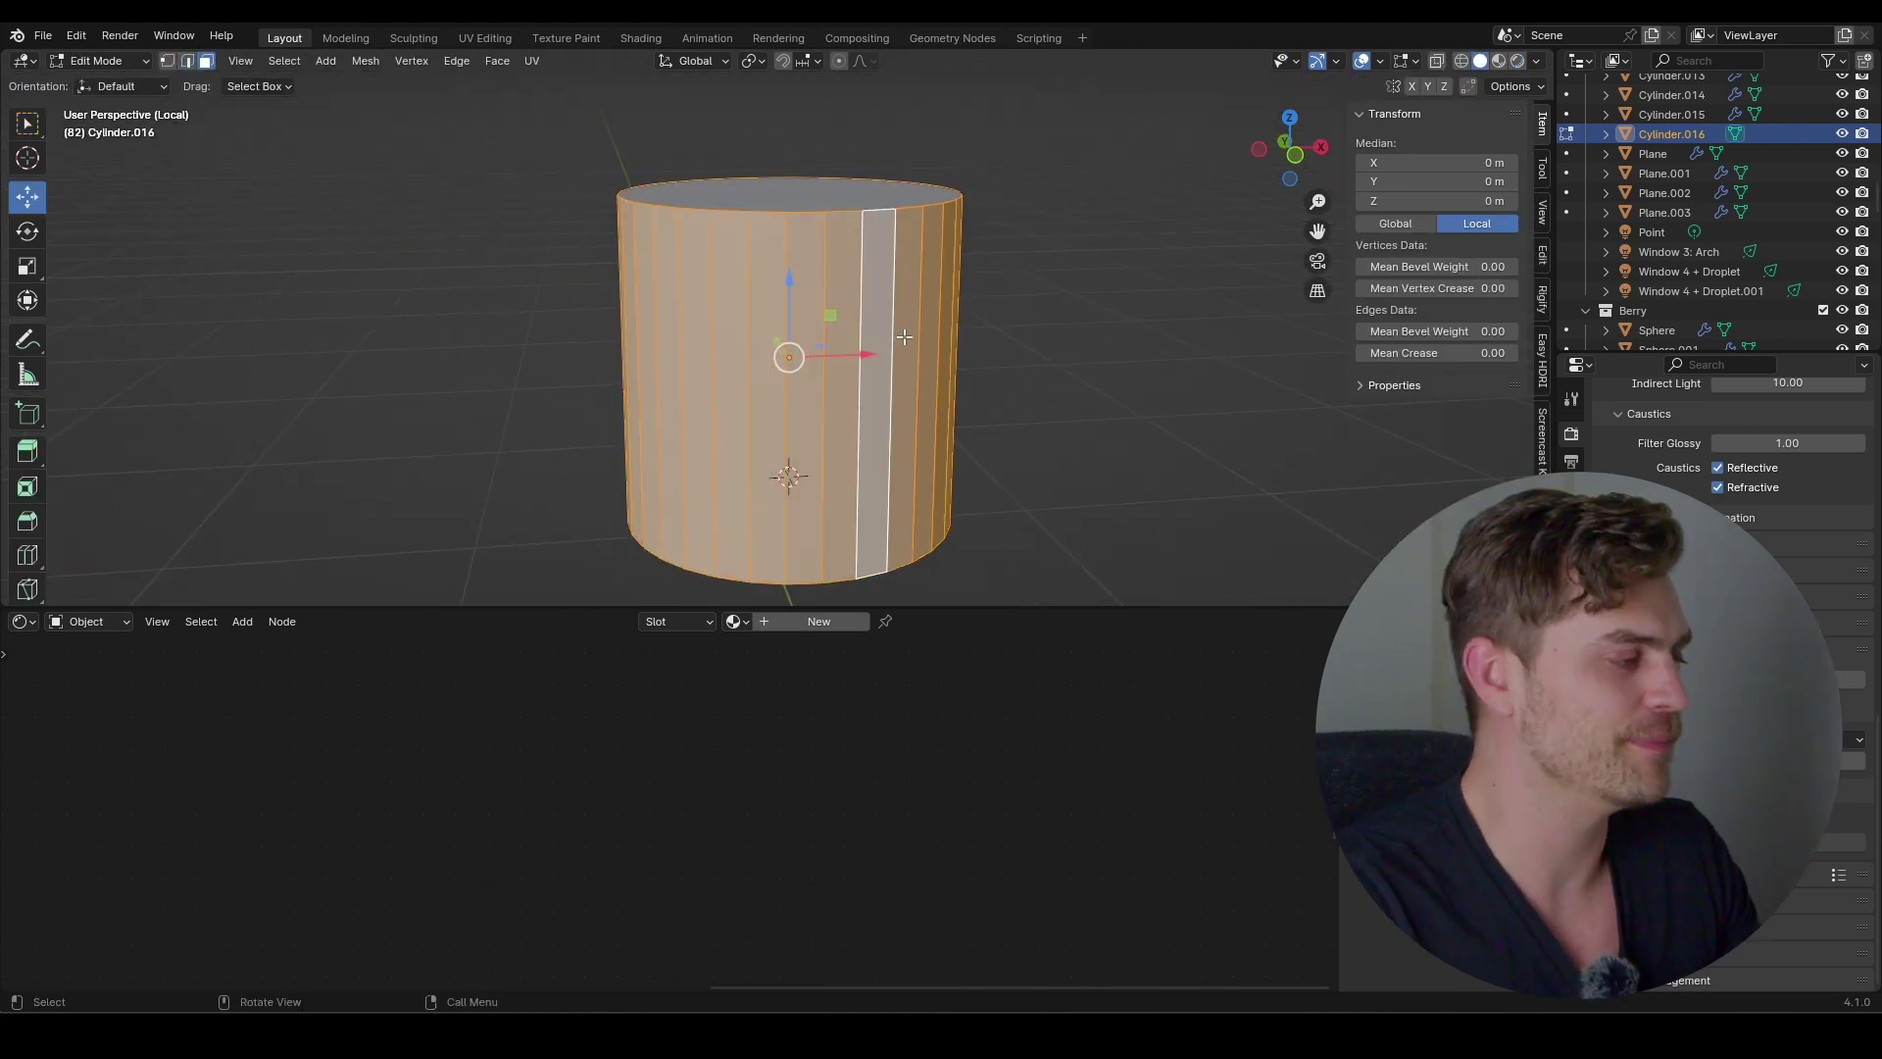
pyautogui.keyDown('shift'); pyautogui.click(897, 309); pyautogui.keyUp('shift')
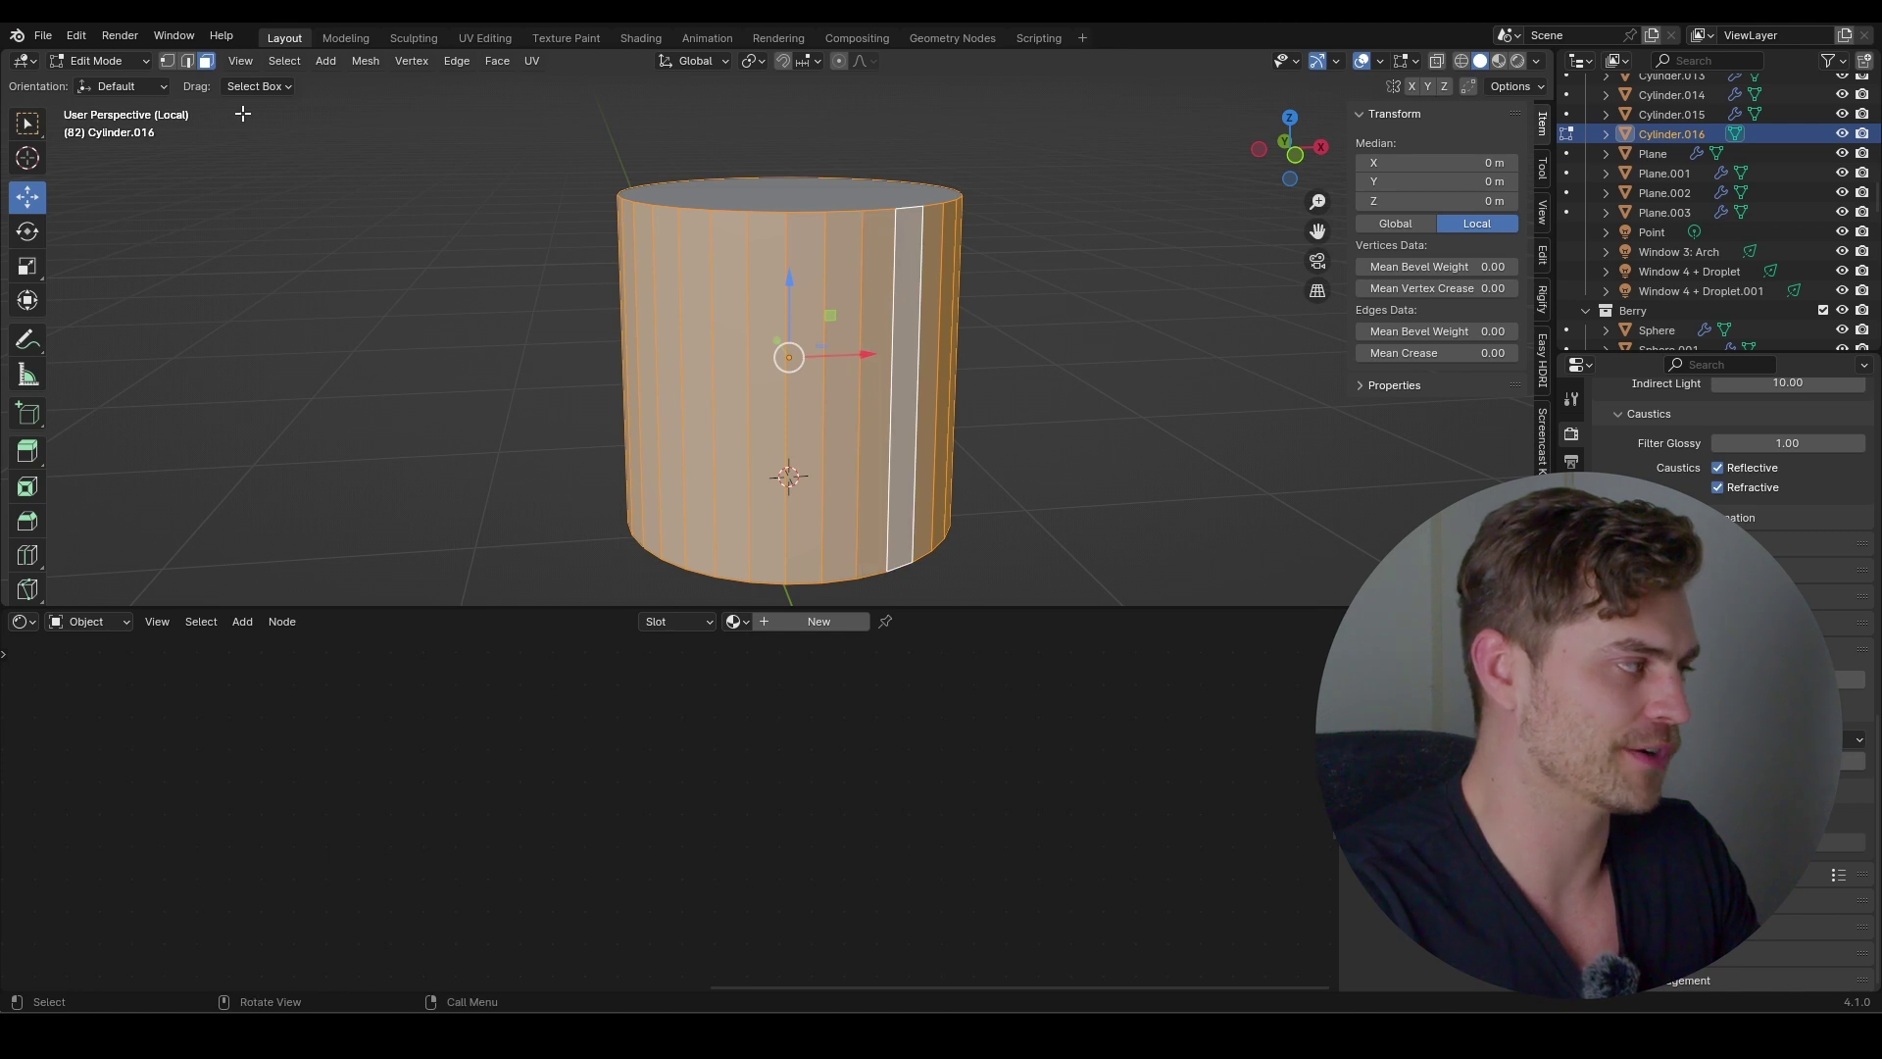
pyautogui.hotkey('alt', 's')
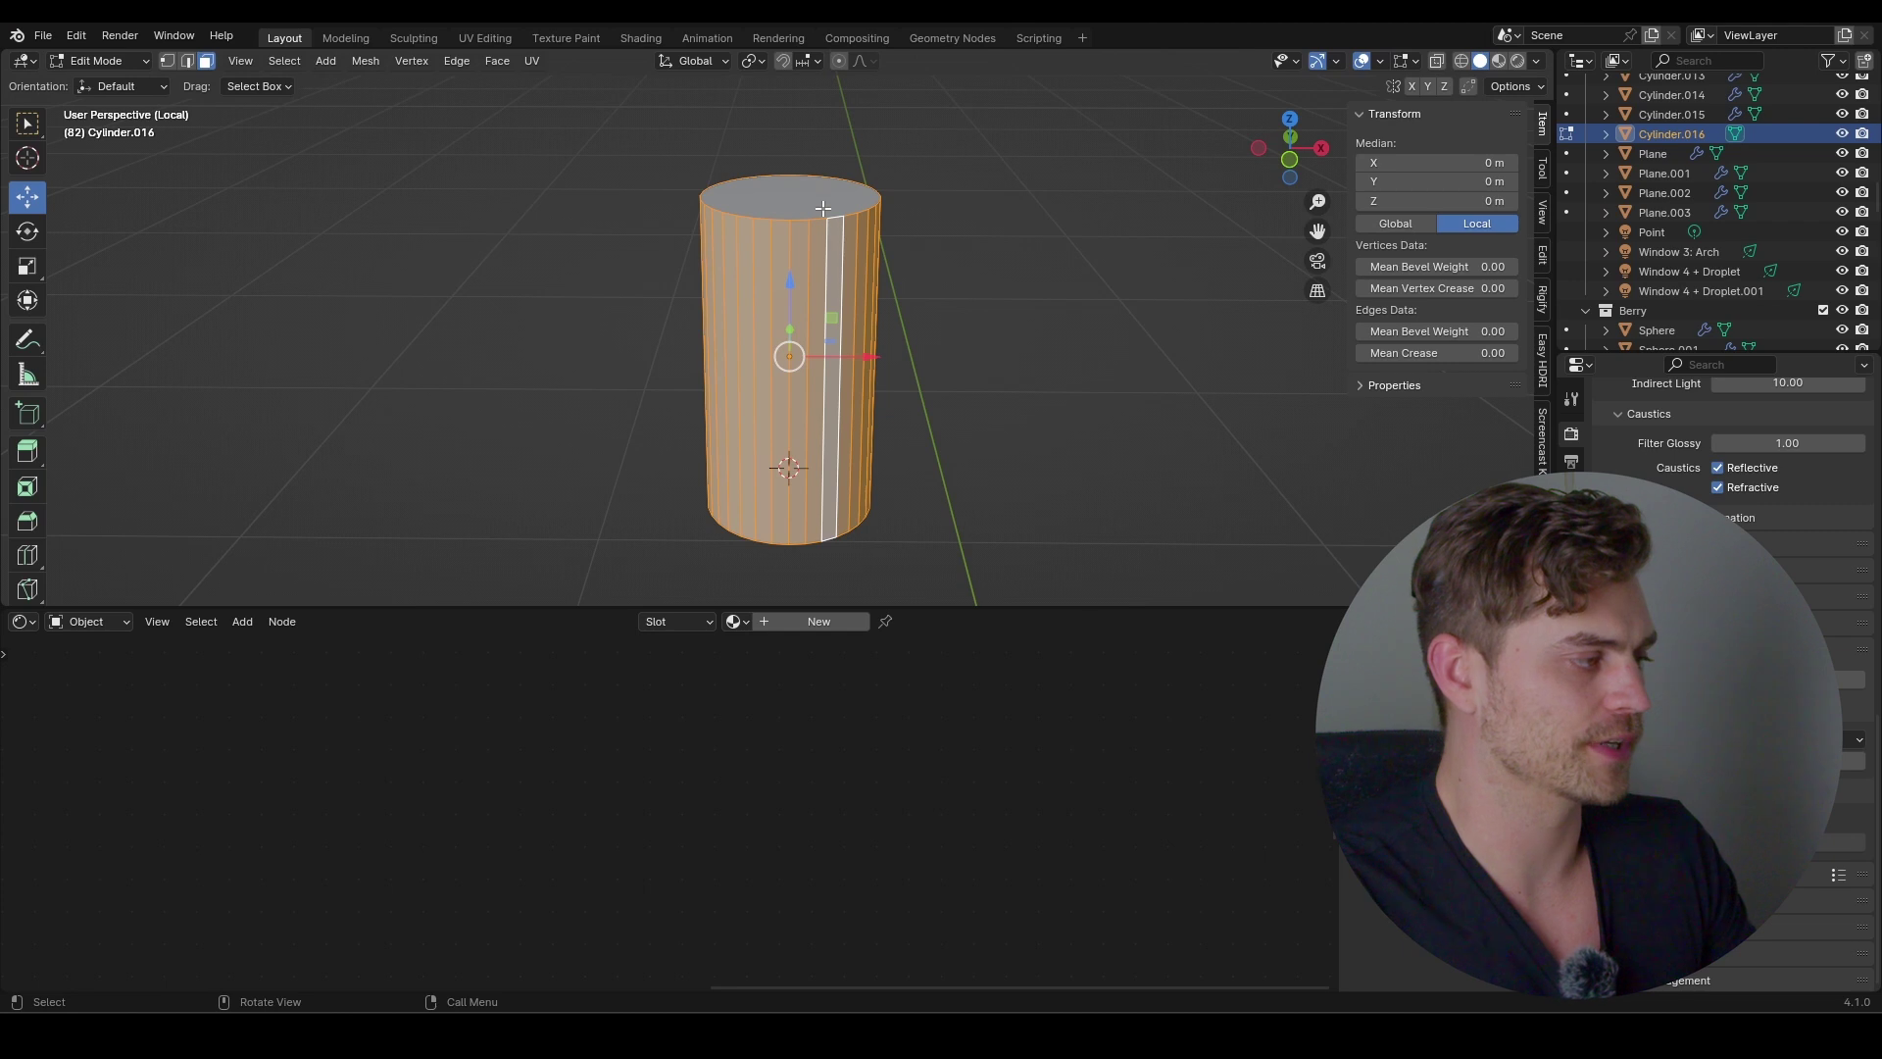
# Inset the cylinder's top face by about 0.035 m and extrude it down about 0.139 m to hollow out the glass
pyautogui.click(823, 208)
pyautogui.moveTo(823, 208); pyautogui.dragTo(899, 266, button='middle')
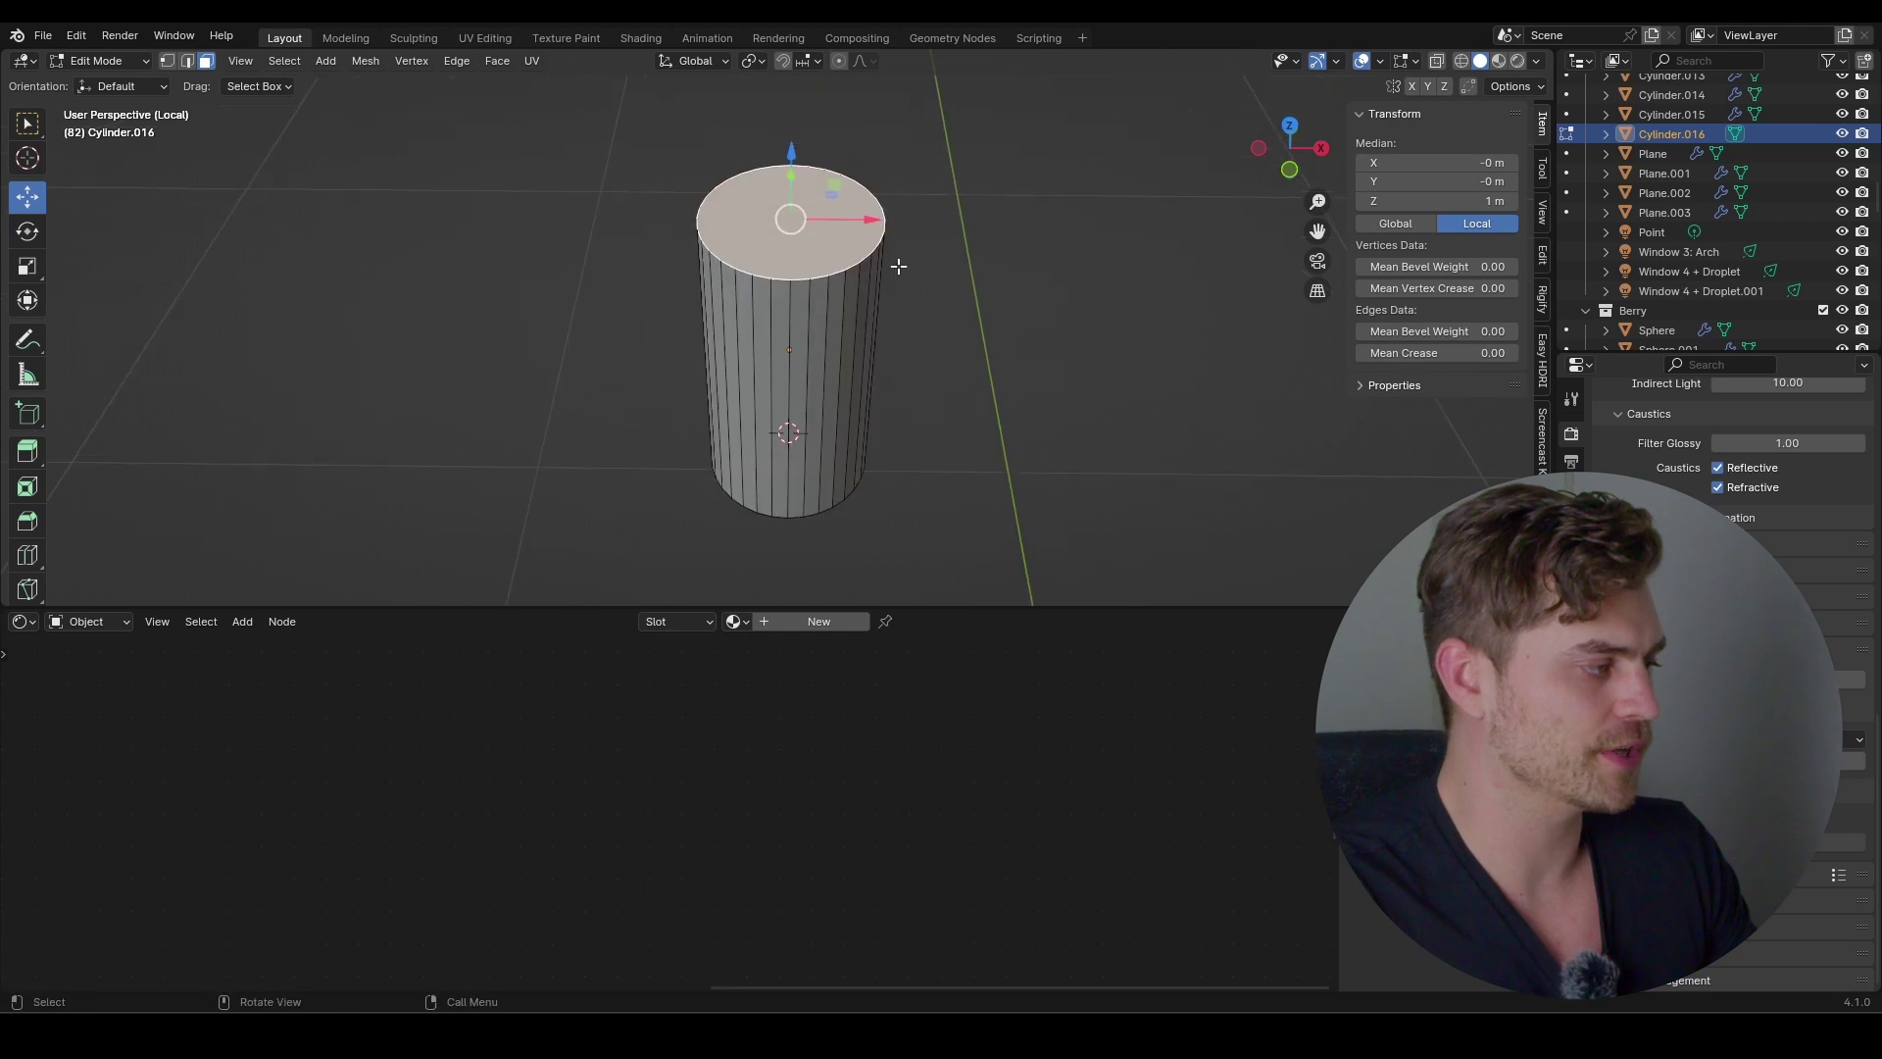
pyautogui.press('i')
pyautogui.click(957, 285)
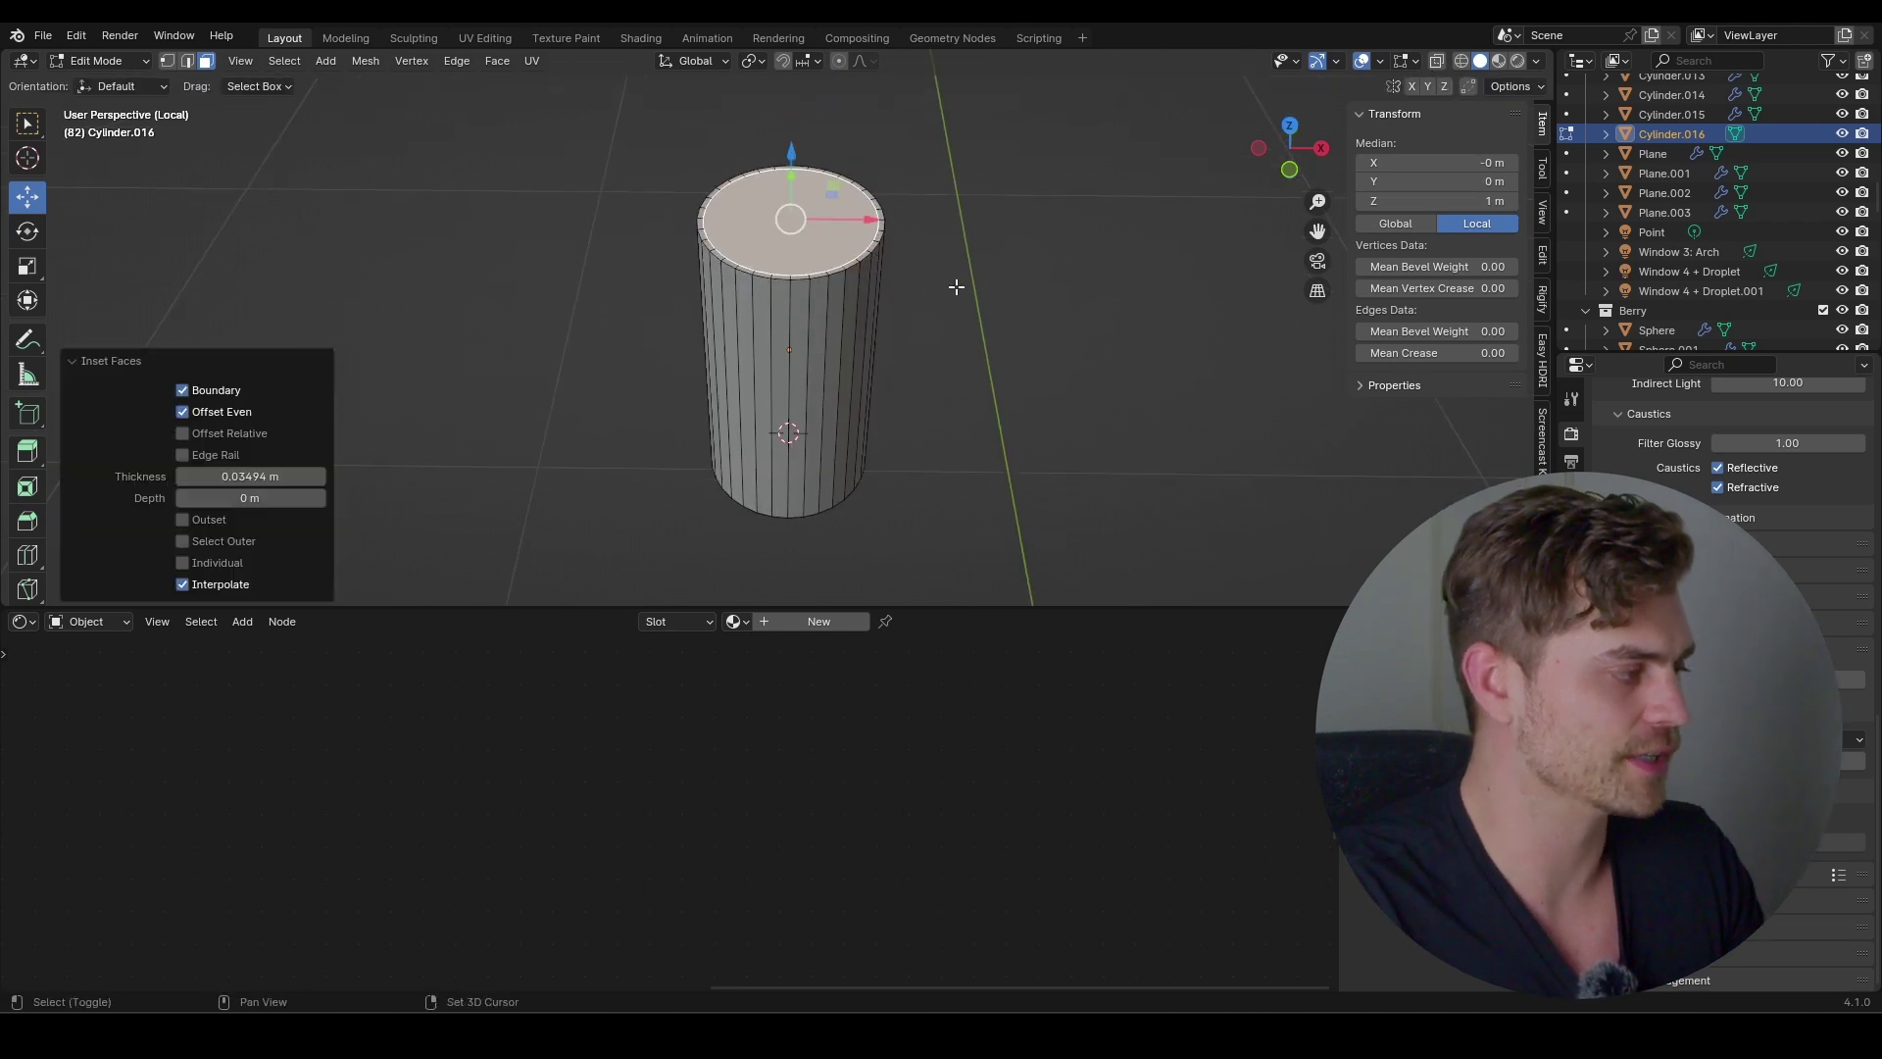
pyautogui.press('e')
pyautogui.click(895, 462)
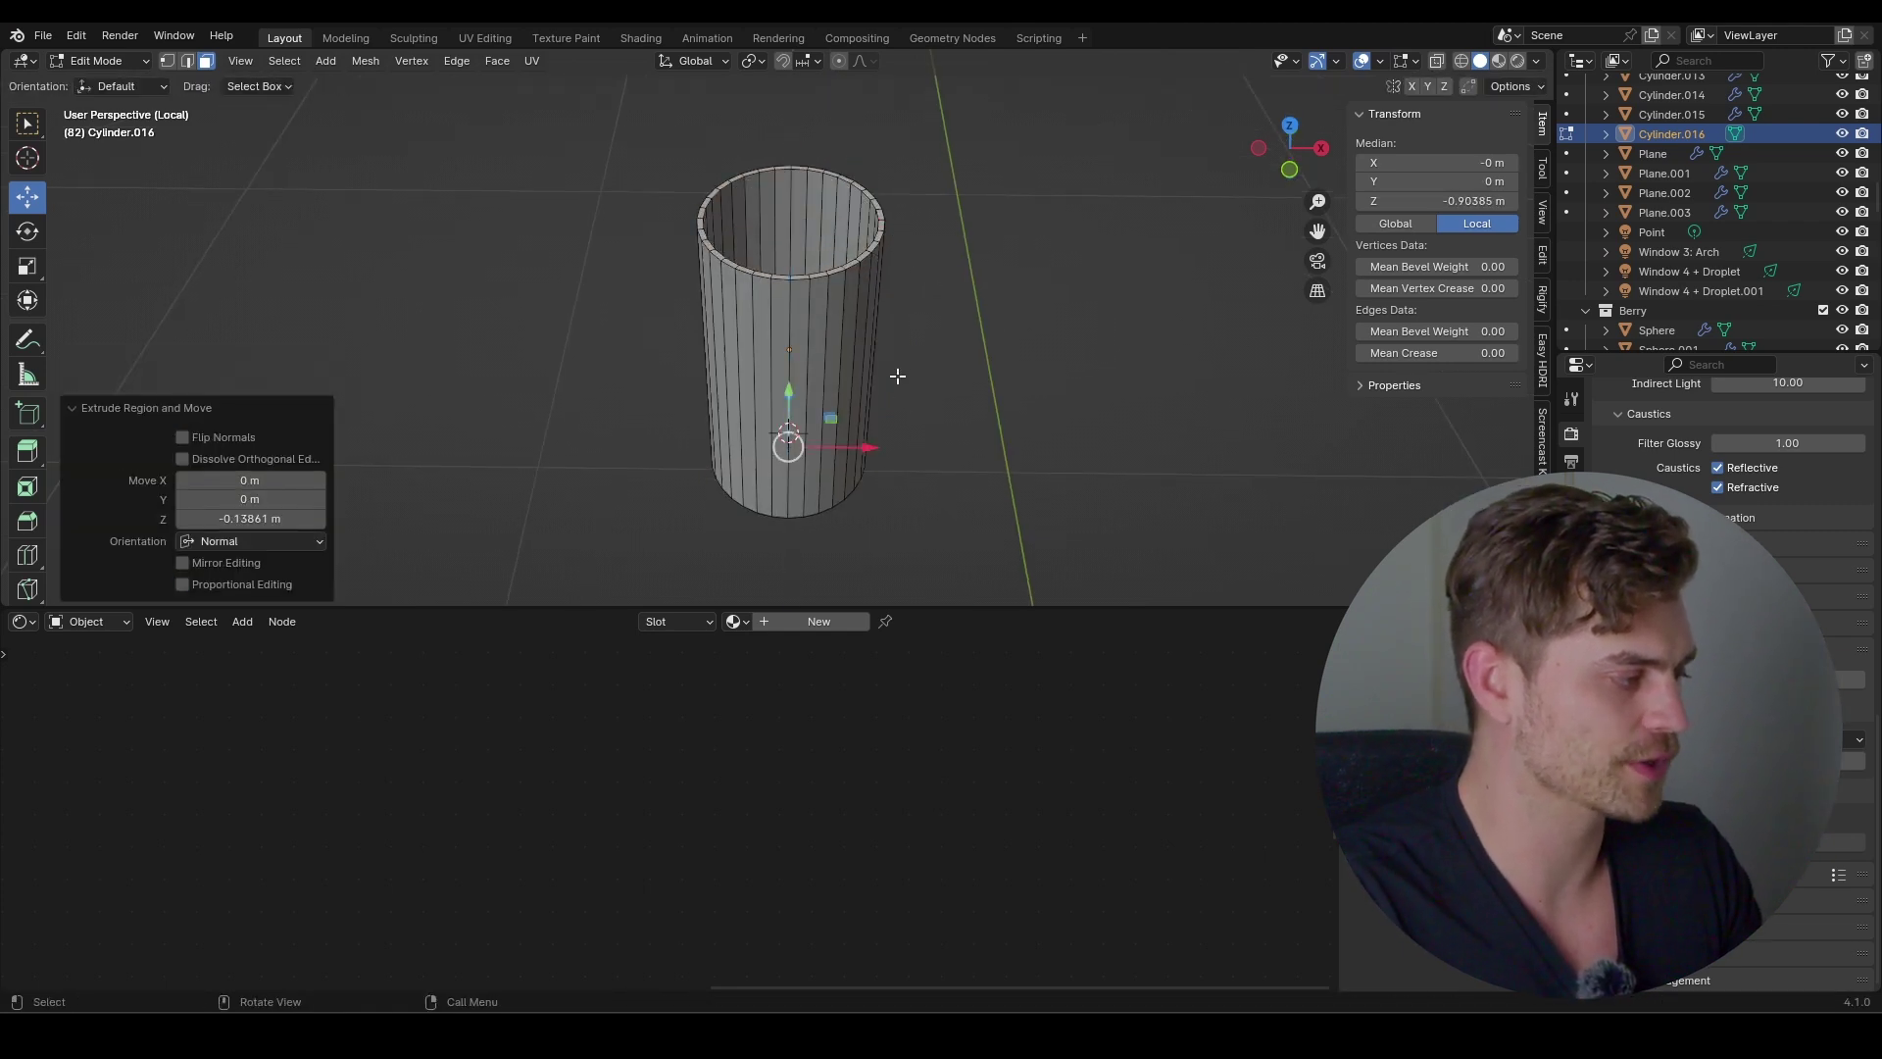
# Lower the inner bottom face of the glass about 0.007 m along Z
pyautogui.moveTo(895, 369); pyautogui.dragTo(903, 447, button='middle')
pyautogui.press('g')
pyautogui.press('z')
pyautogui.click(903, 436)
# Inset the inner bottom face by about 0.237 m and raise its centre about 0.003 m along Z
pyautogui.scroll(5, 902, 431)
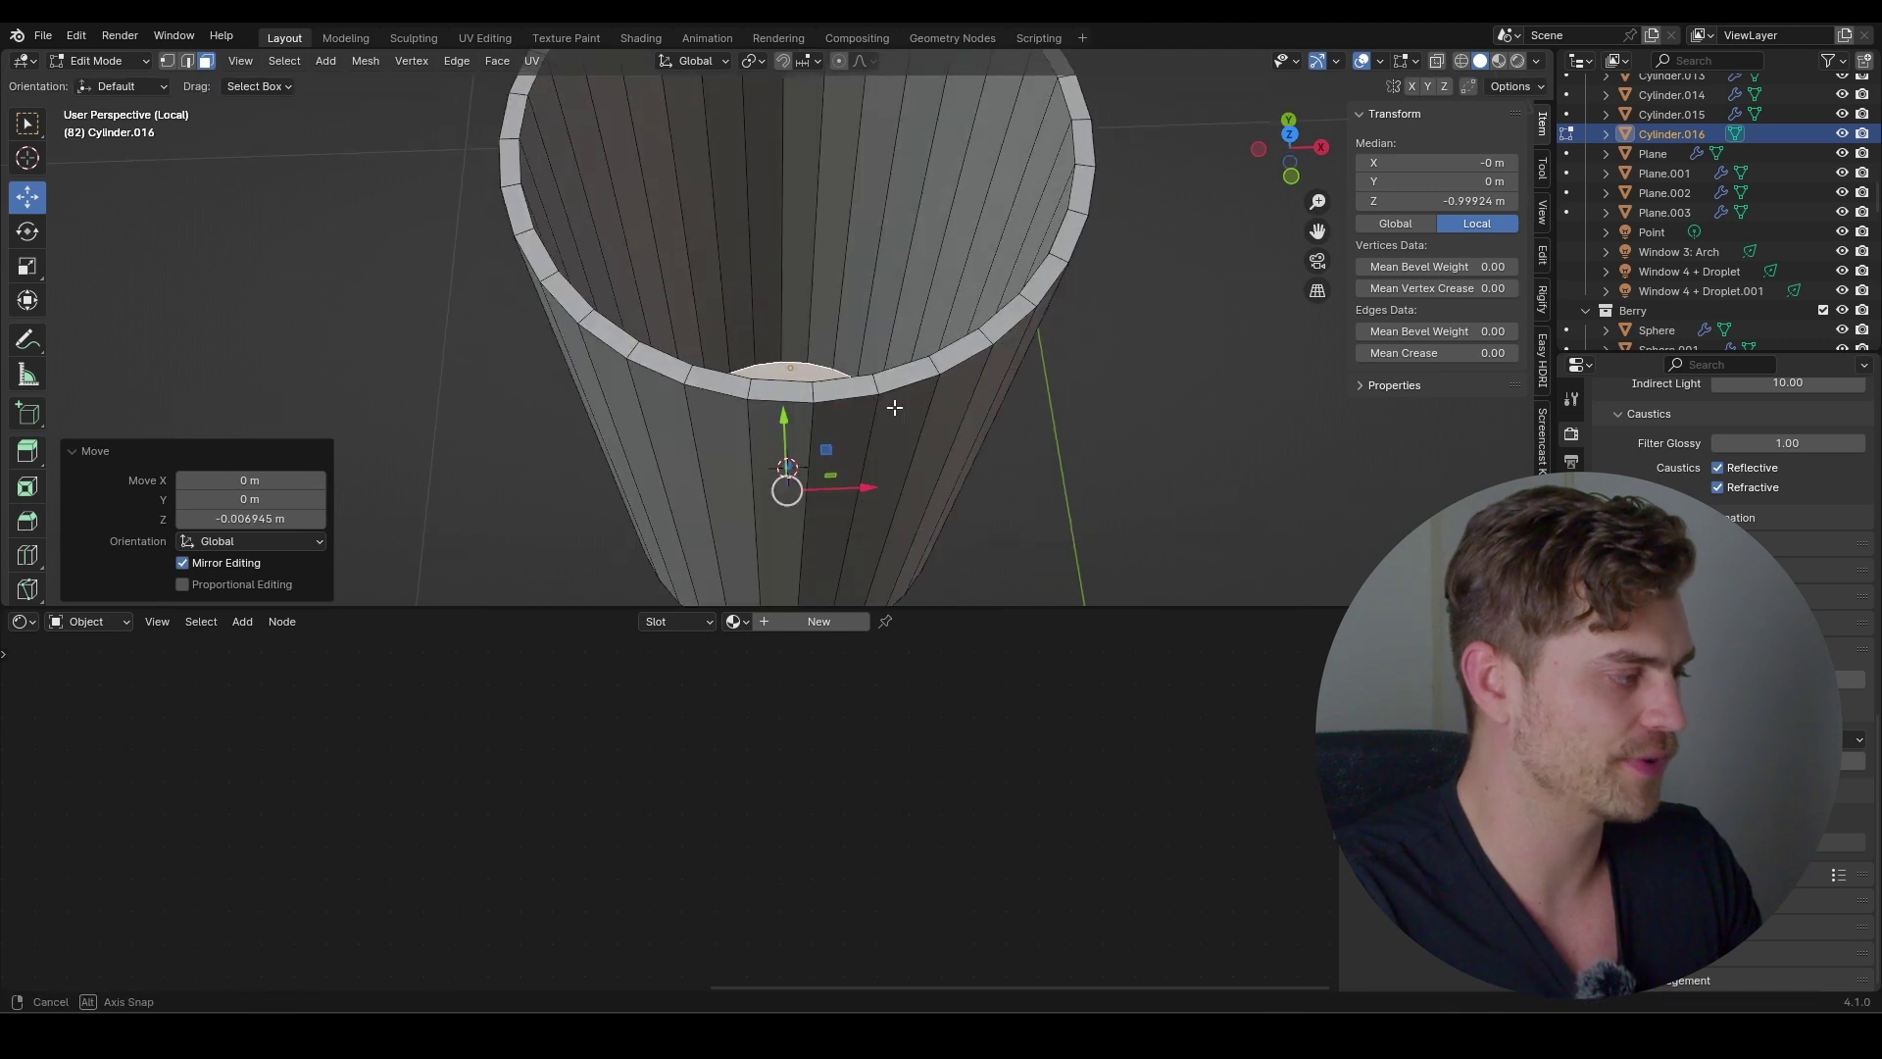
pyautogui.press('i')
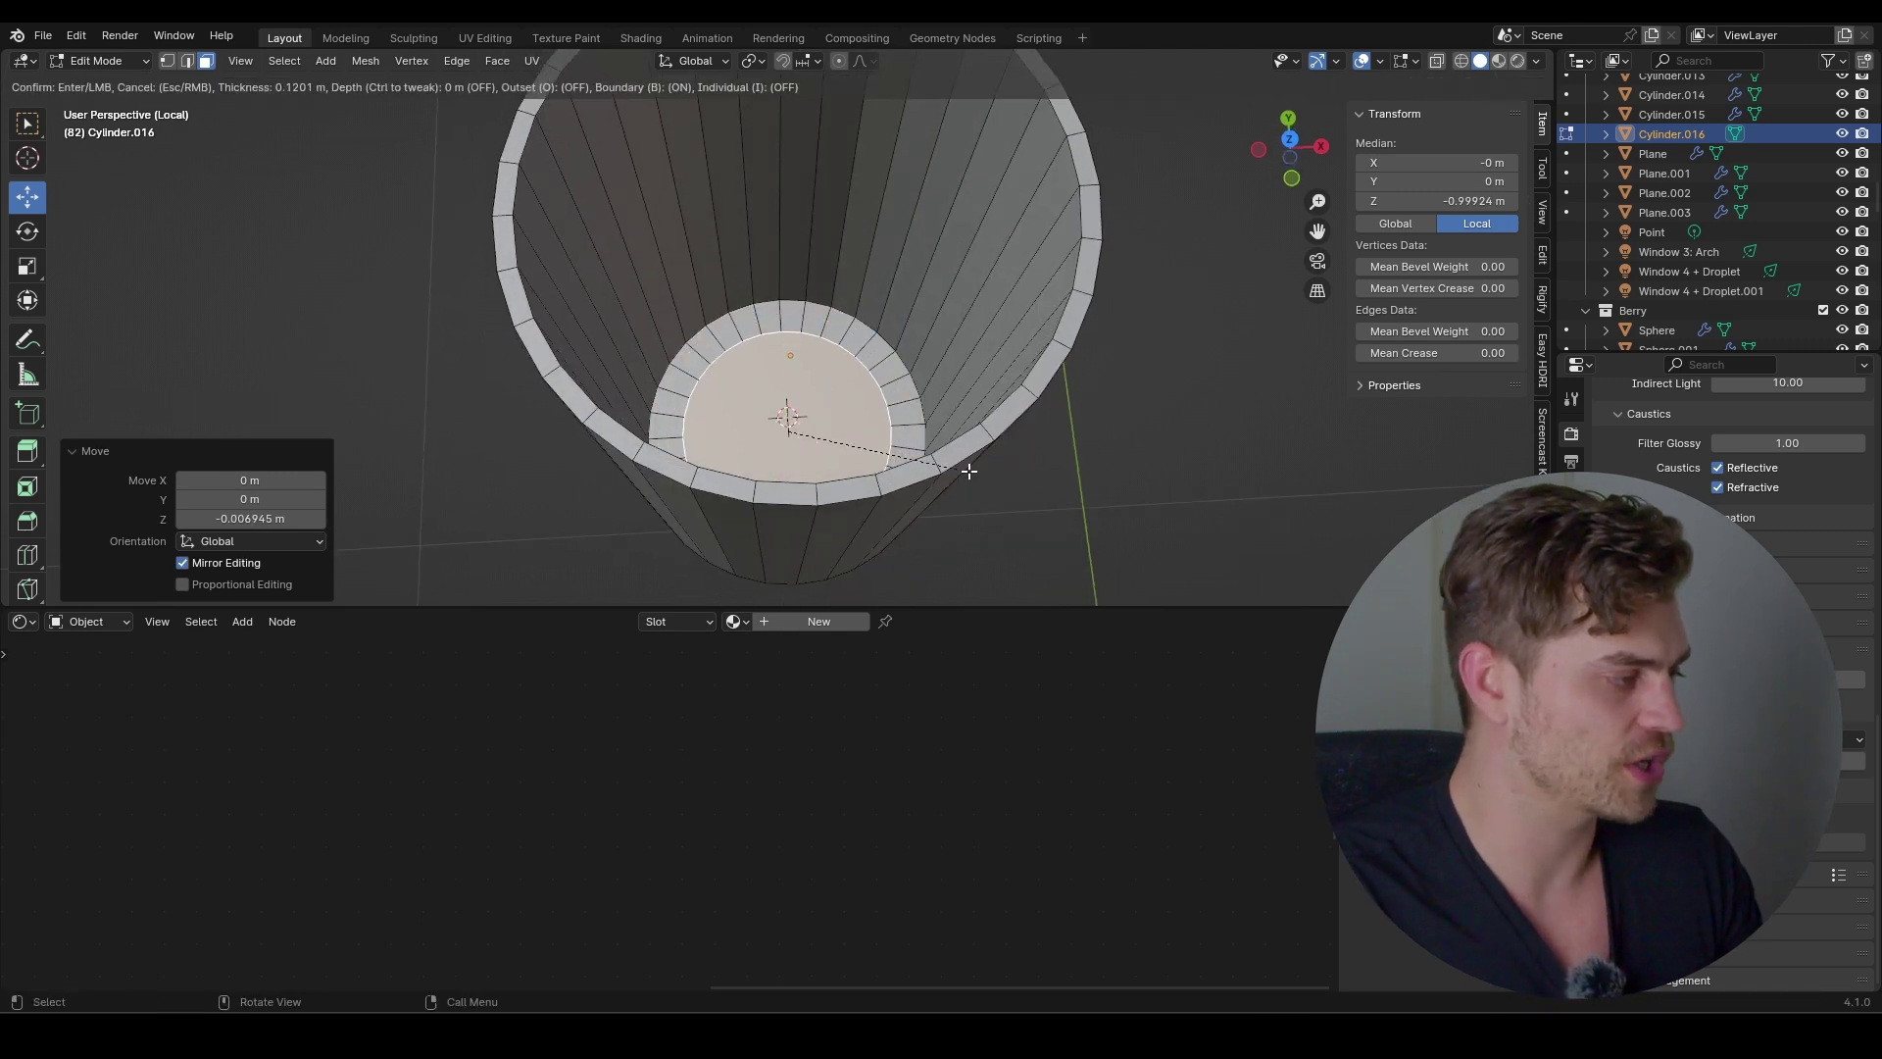
pyautogui.click(937, 461)
pyautogui.press('g')
pyautogui.press('z')
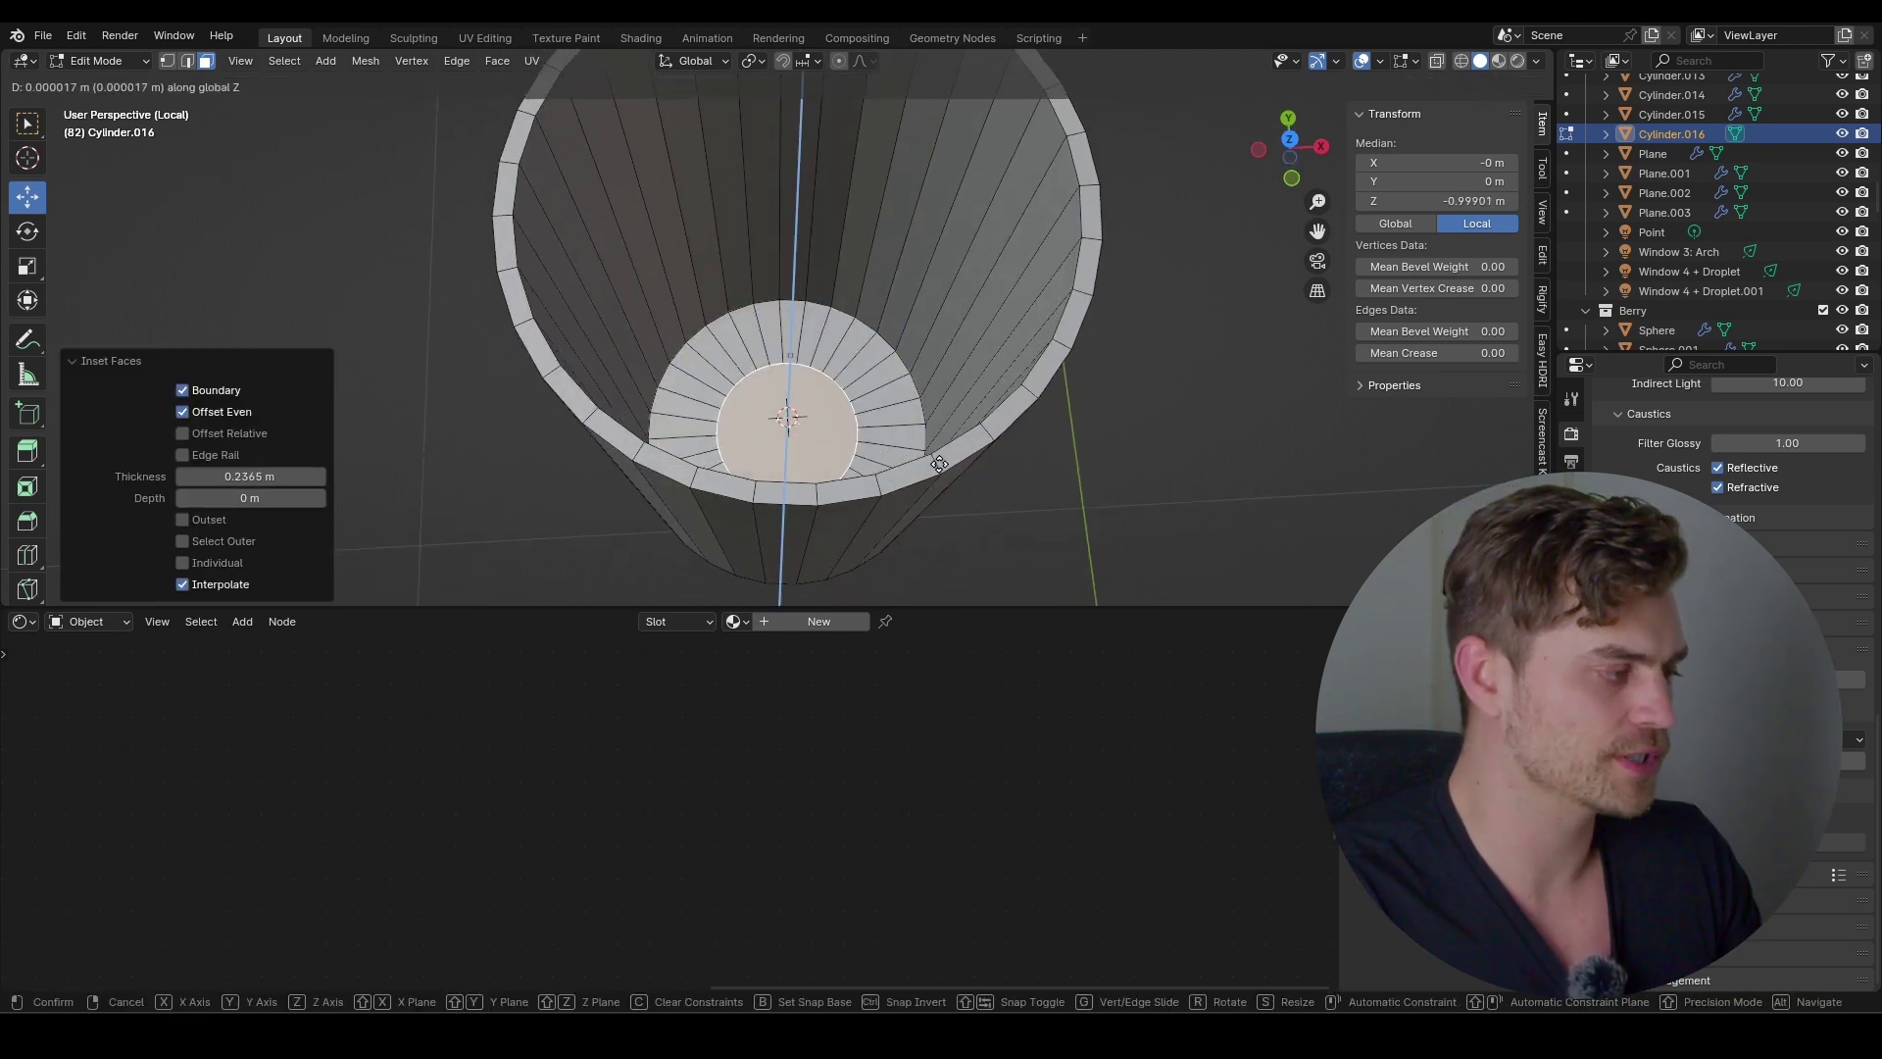
pyautogui.click(936, 456)
# Shade the glass smooth in Object Mode and add a Smooth by Angle modifier at 30°
pyautogui.scroll(-6, 931, 372)
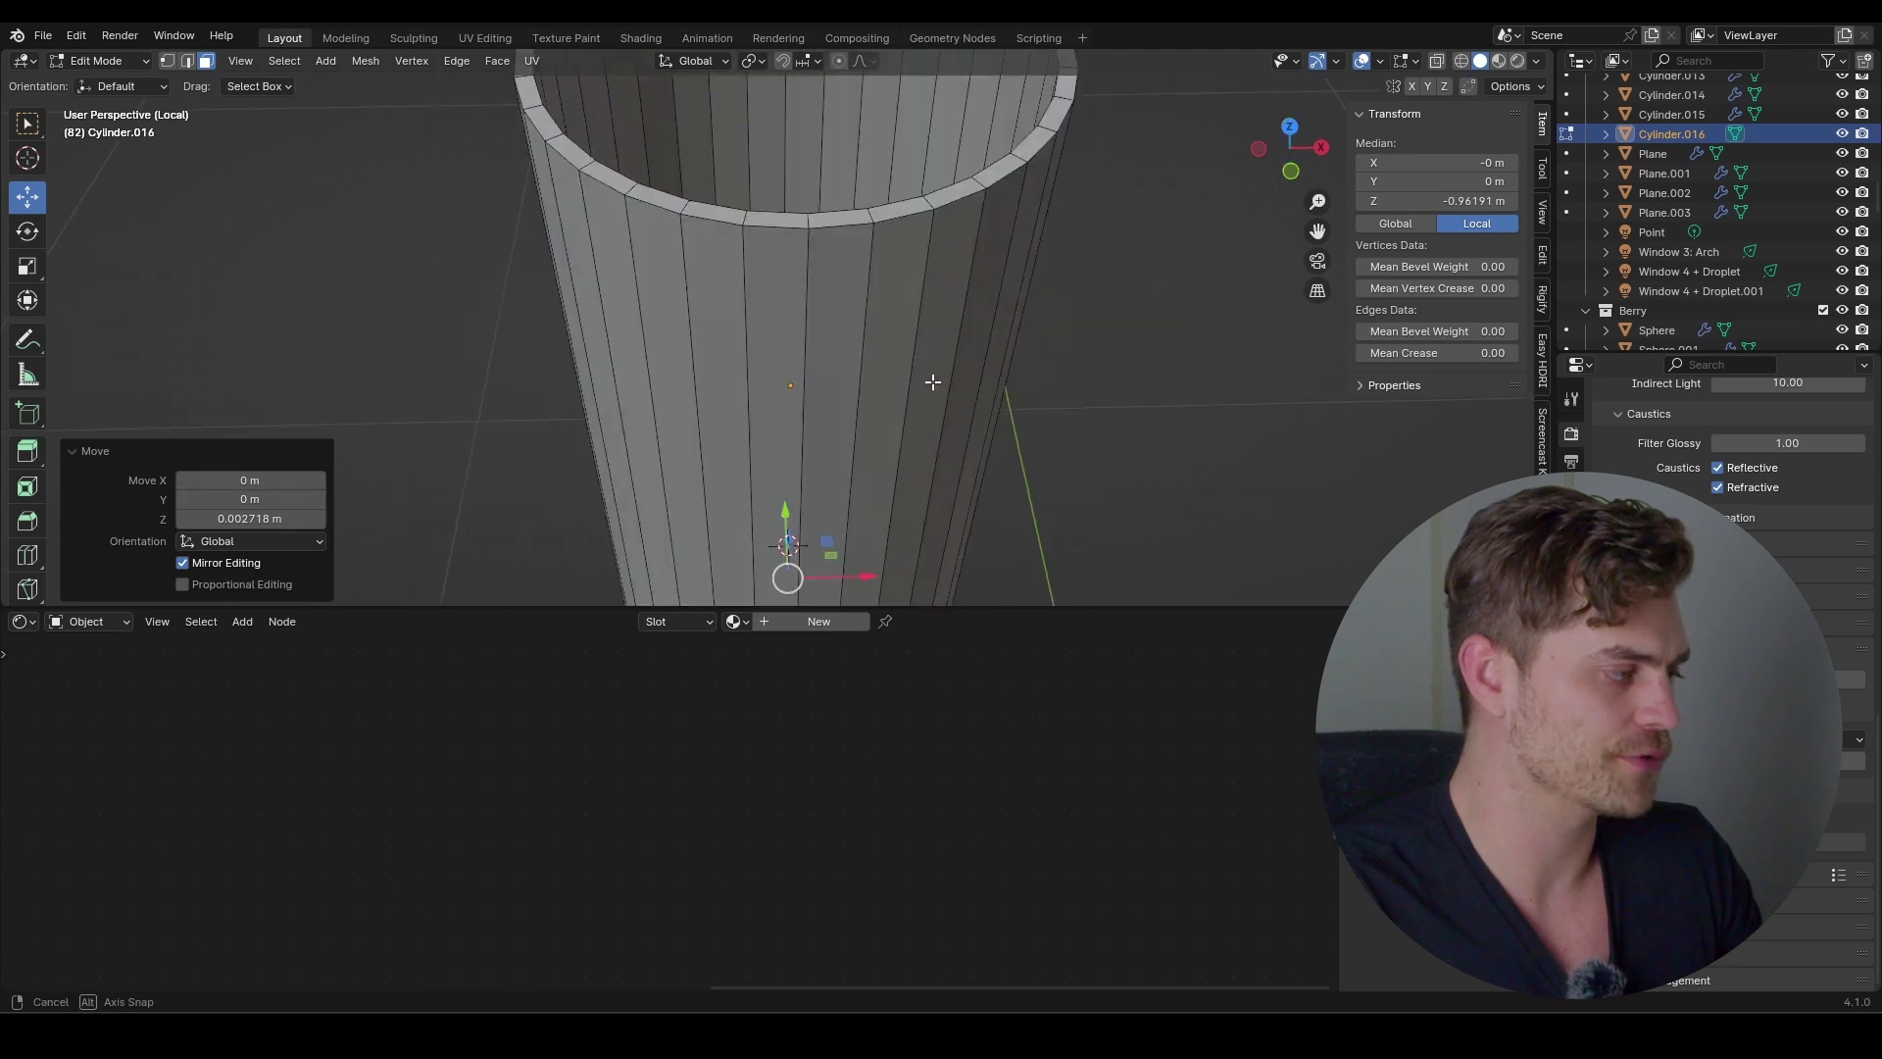
pyautogui.moveTo(931, 332); pyautogui.dragTo(919, 167, button='middle')
pyautogui.moveTo(912, 273); pyautogui.dragTo(914, 392, button='middle')
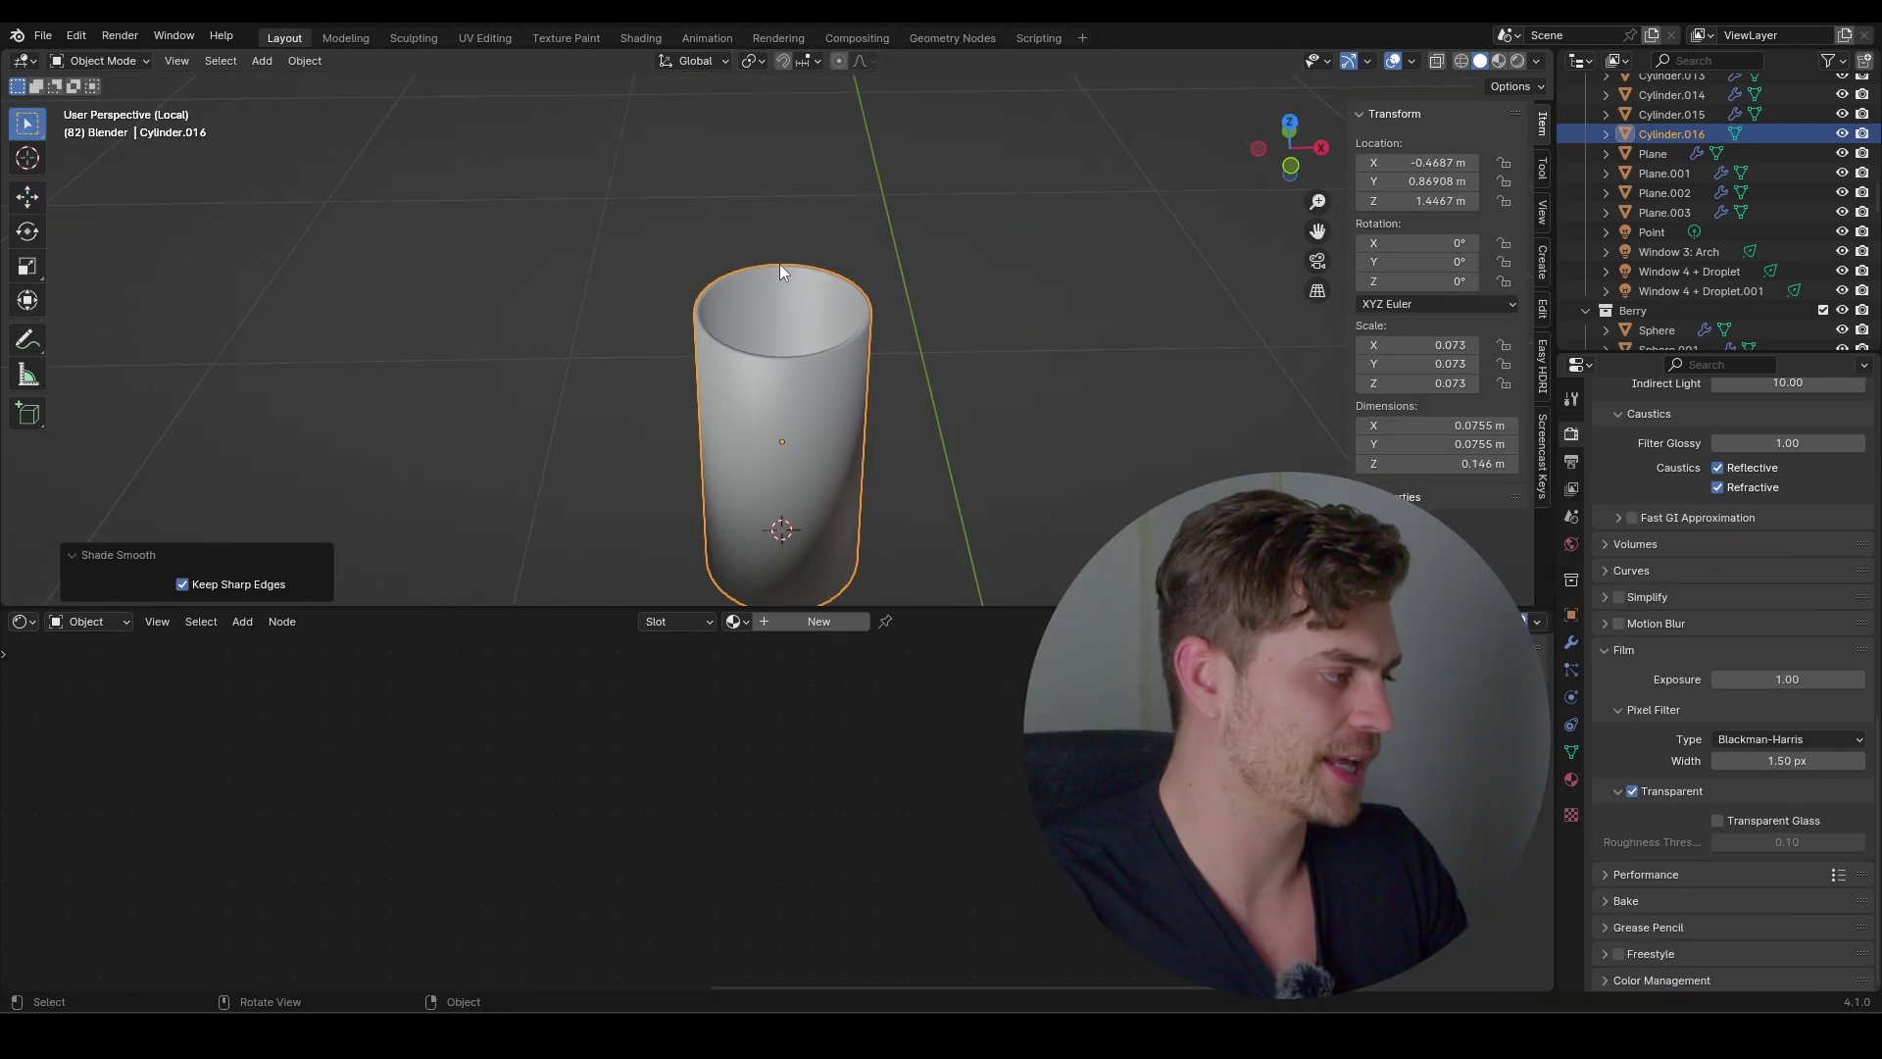
pyautogui.moveTo(823, 350); pyautogui.dragTo(845, 320, button='middle')
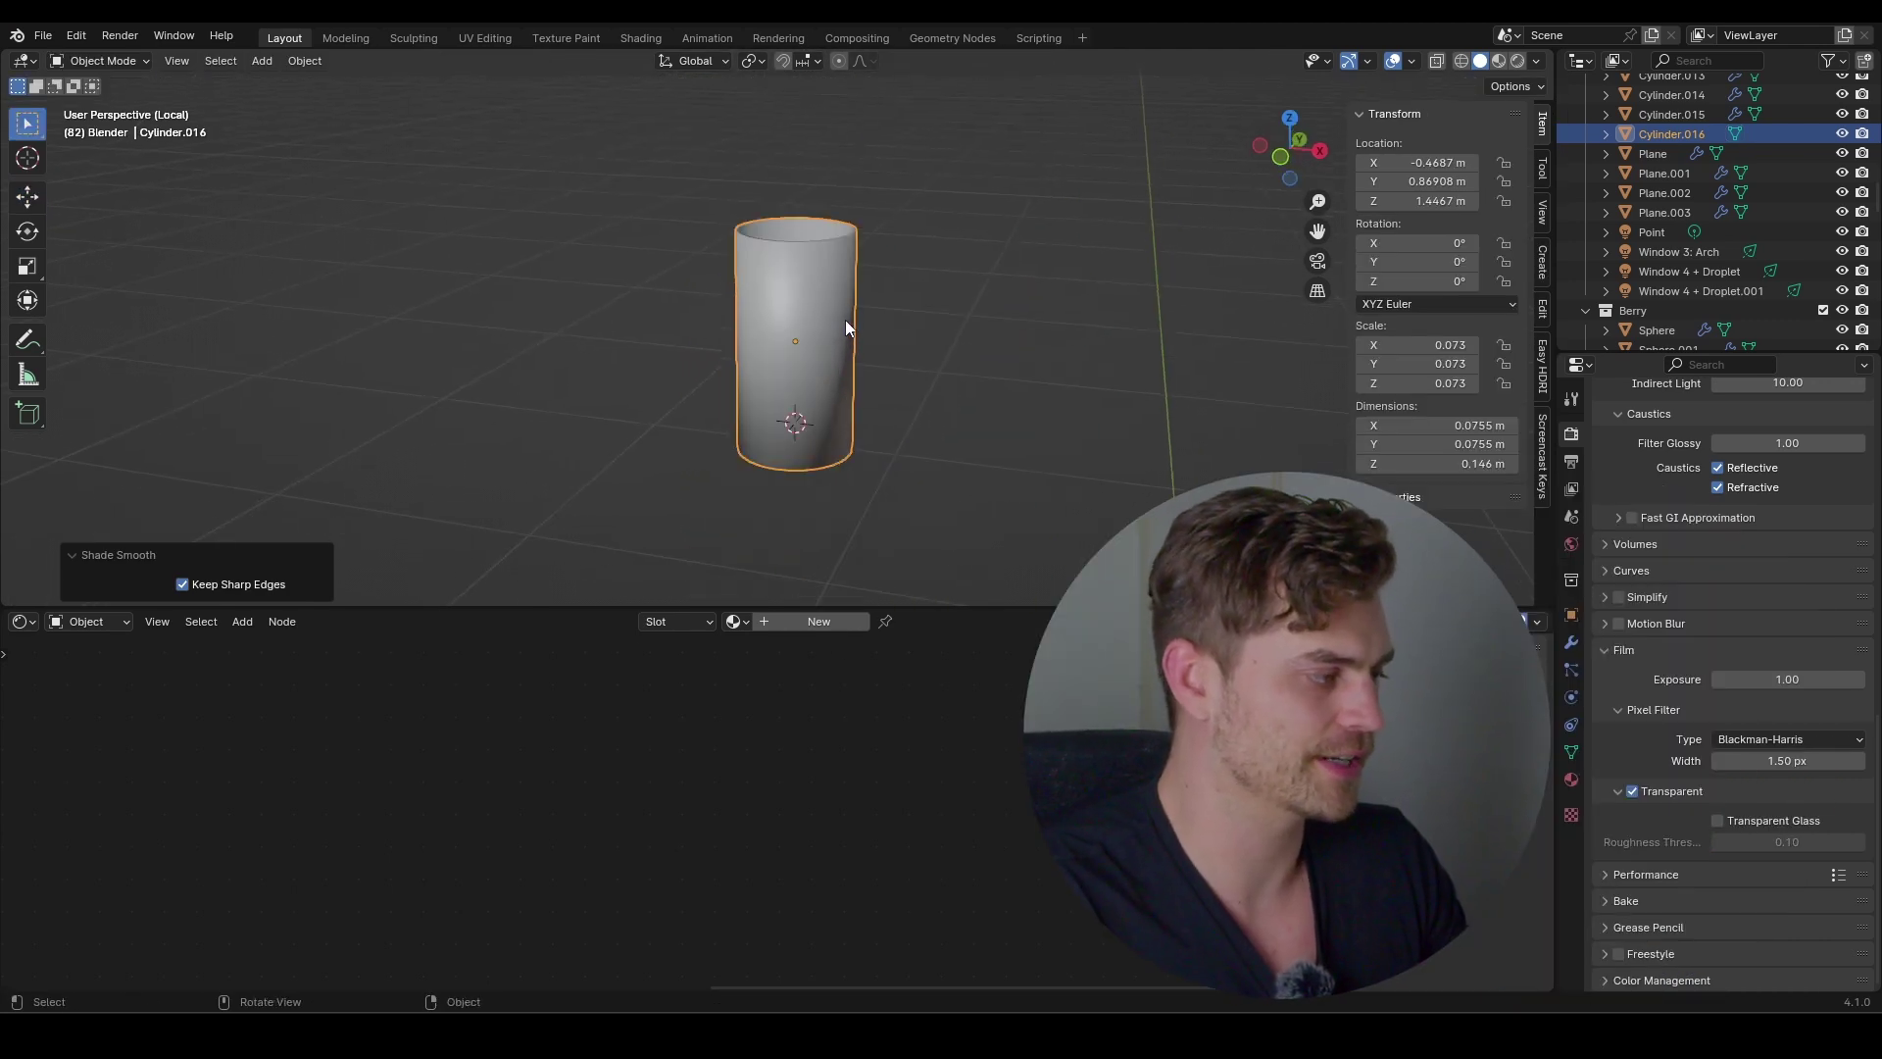
pyautogui.click(1571, 642)
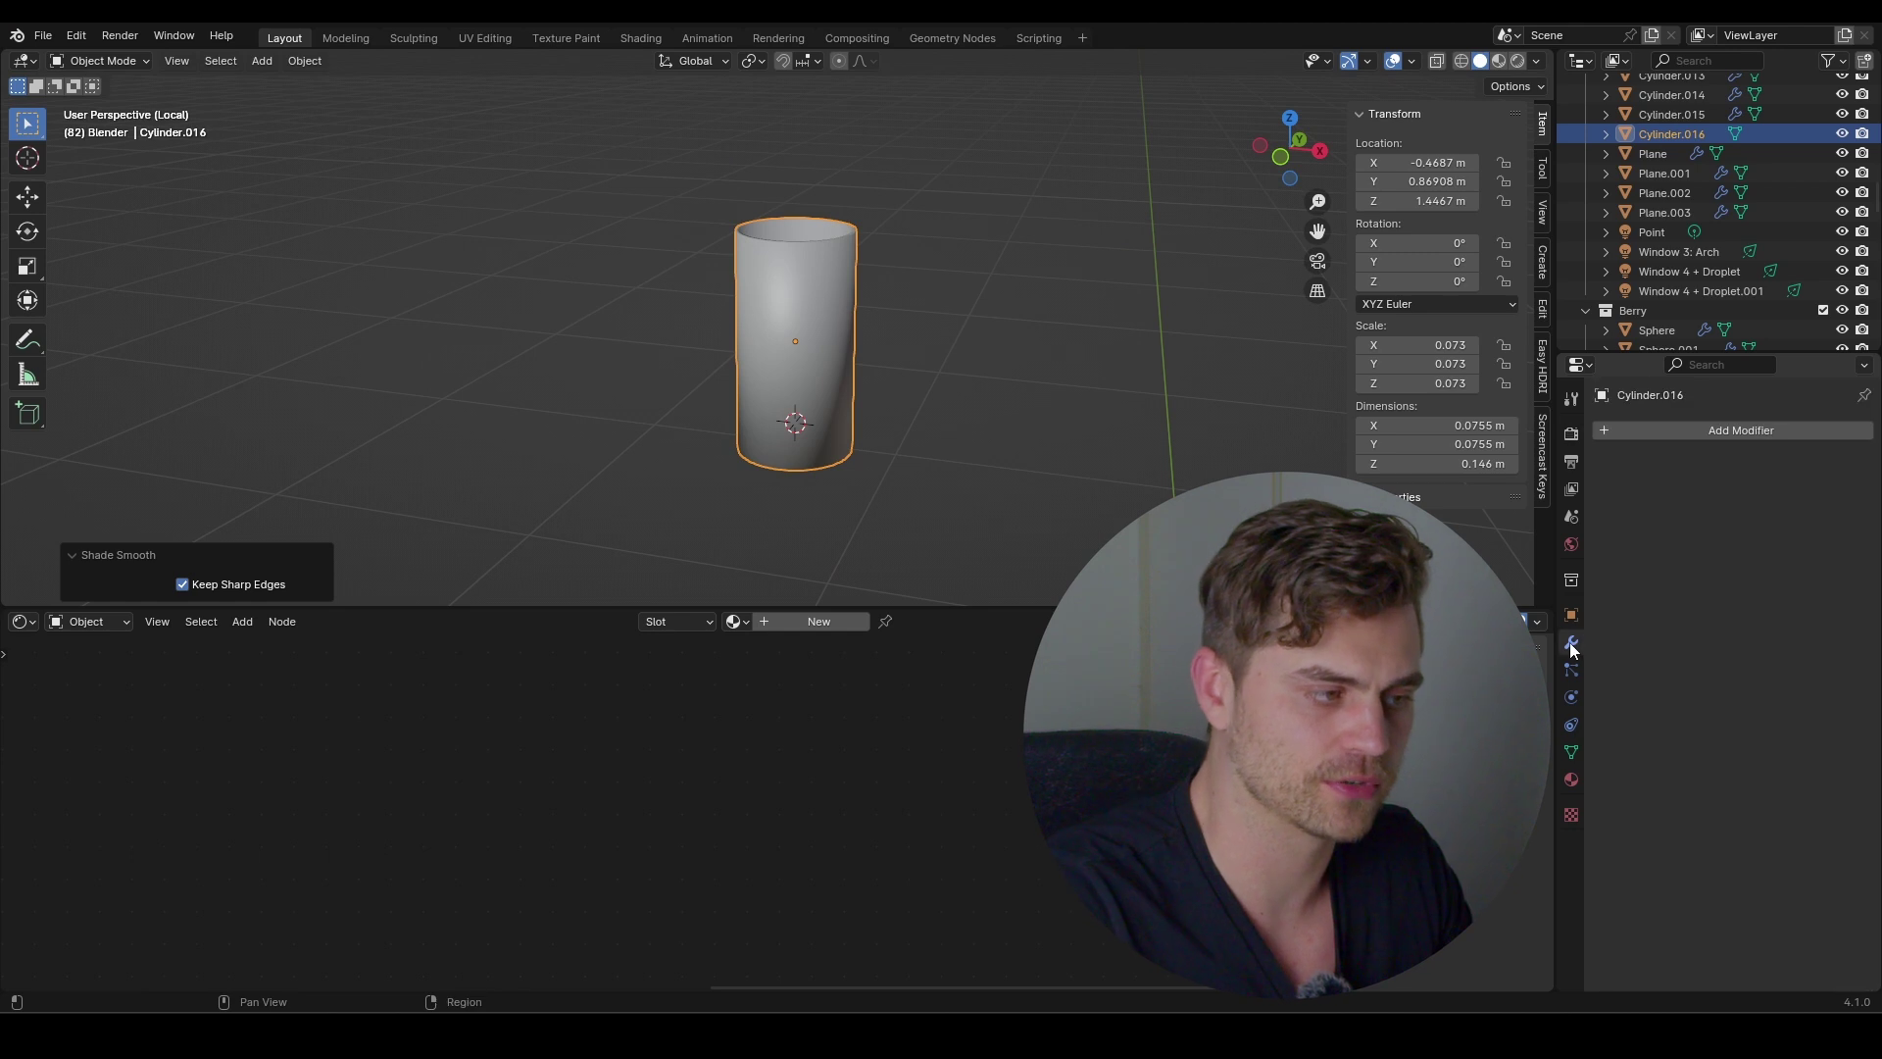
pyautogui.click(1734, 433)
pyautogui.moveTo(1739, 433)
pyautogui.click(1532, 423)
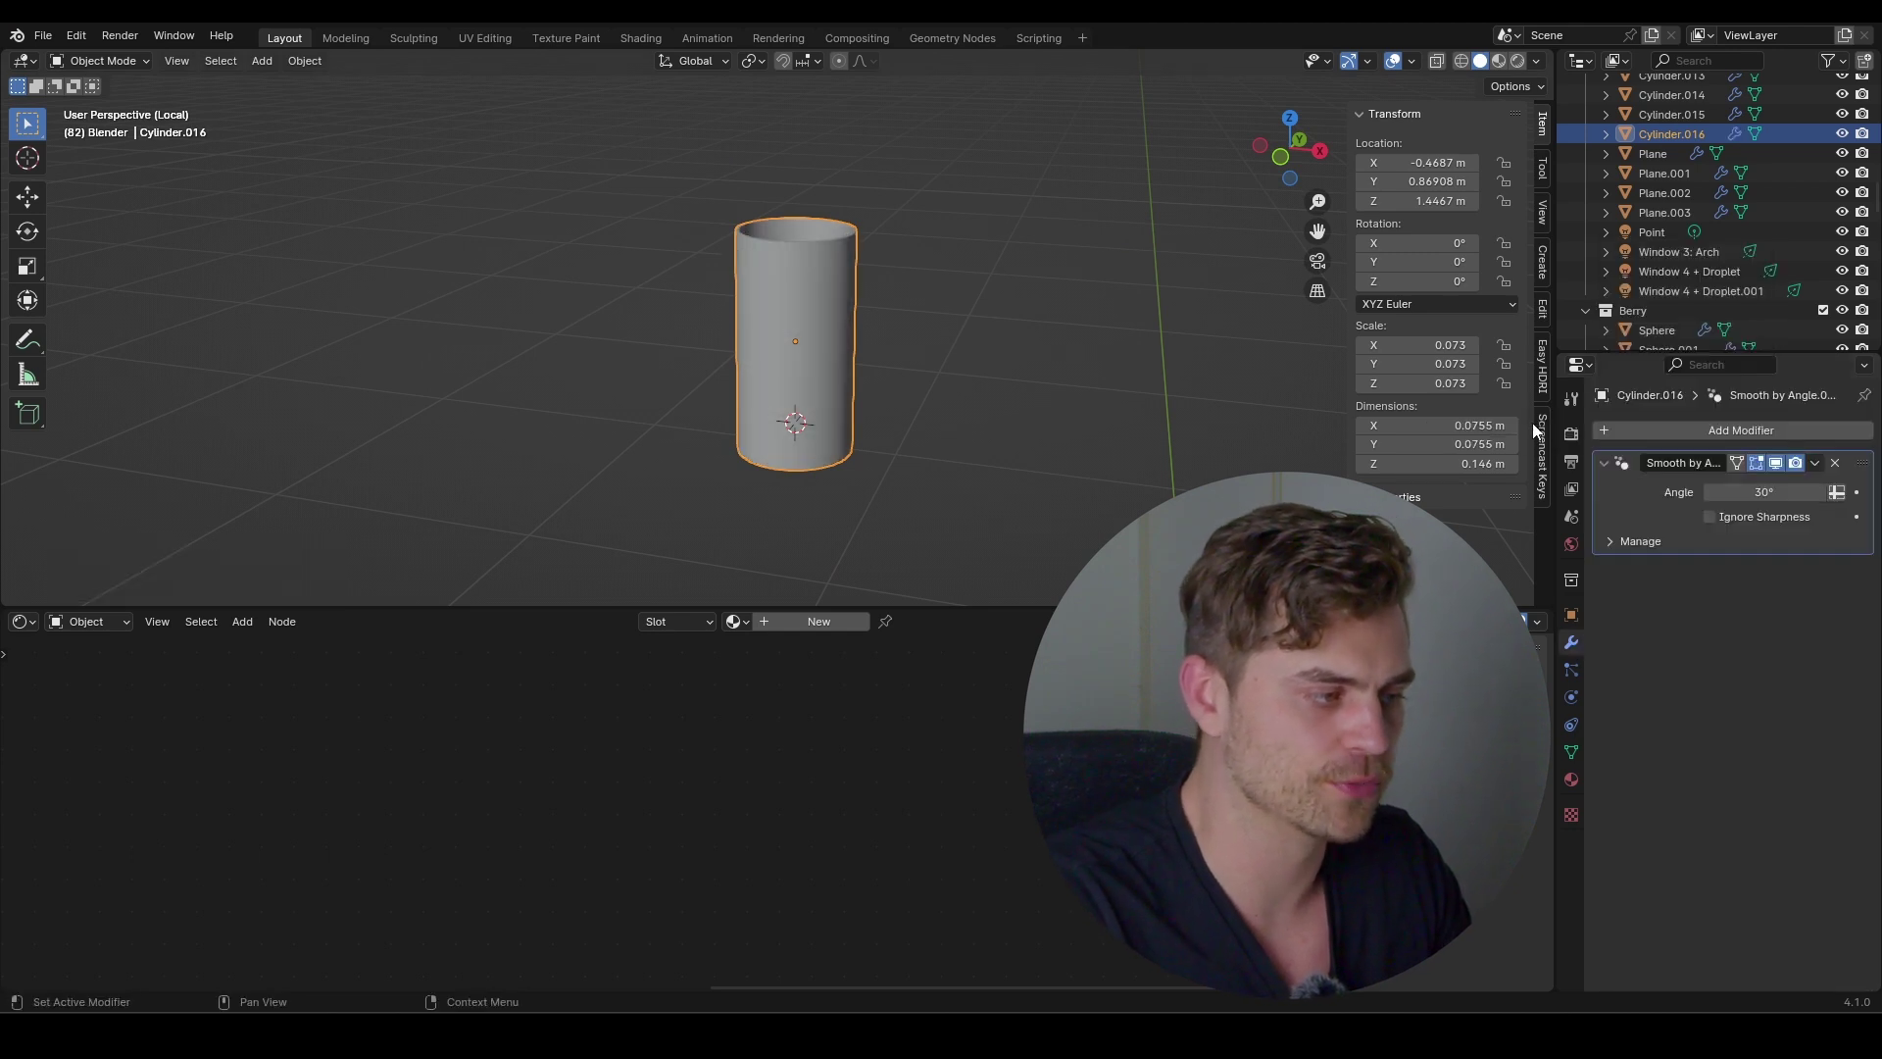
pyautogui.click(1751, 517)
pyautogui.moveTo(1100, 313); pyautogui.dragTo(1013, 362, button='middle')
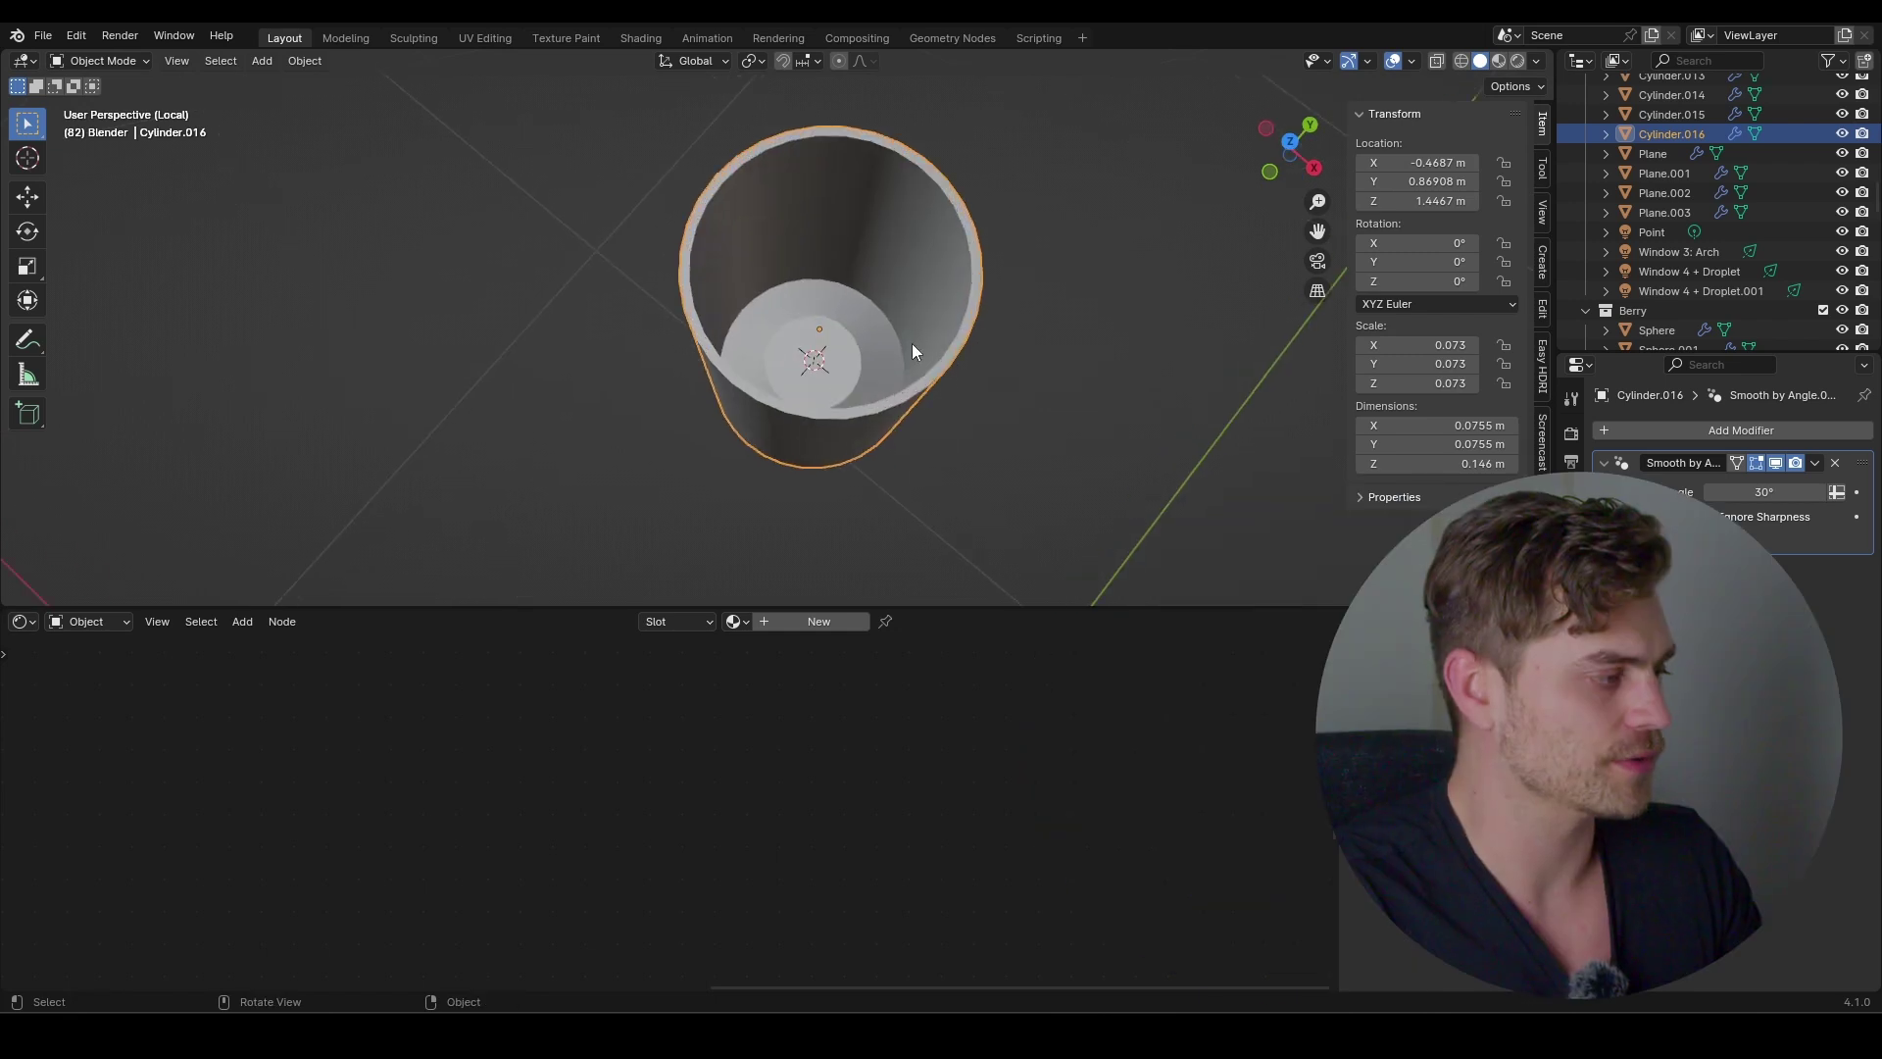
# Add a second cylinder at the base of the glass and scale it down to about 0.079 m wide
pyautogui.moveTo(911, 343); pyautogui.dragTo(896, 394, button='middle')
pyautogui.hotkey('shift', 'a')
pyautogui.moveTo(849, 382)
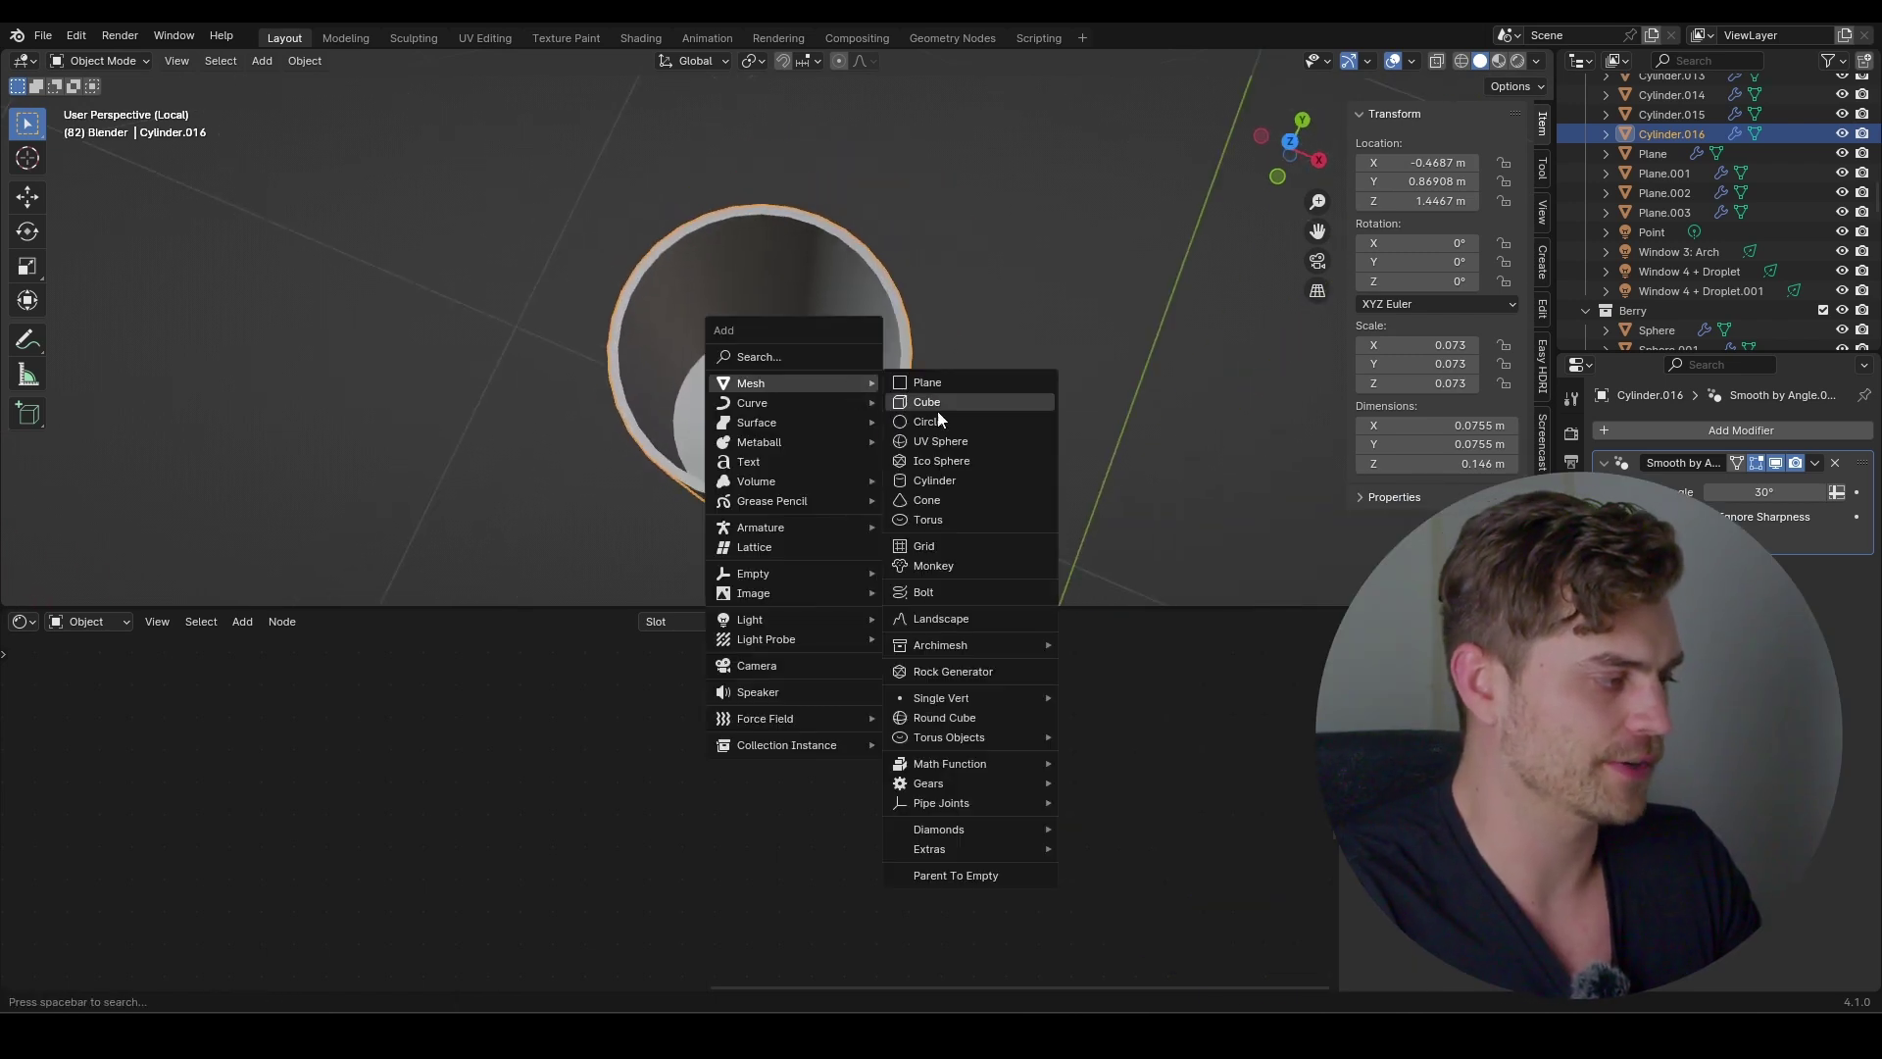
pyautogui.click(957, 475)
pyautogui.press('s')
pyautogui.click(830, 415)
pyautogui.scroll(-6, 1225, 464)
pyautogui.press('s')
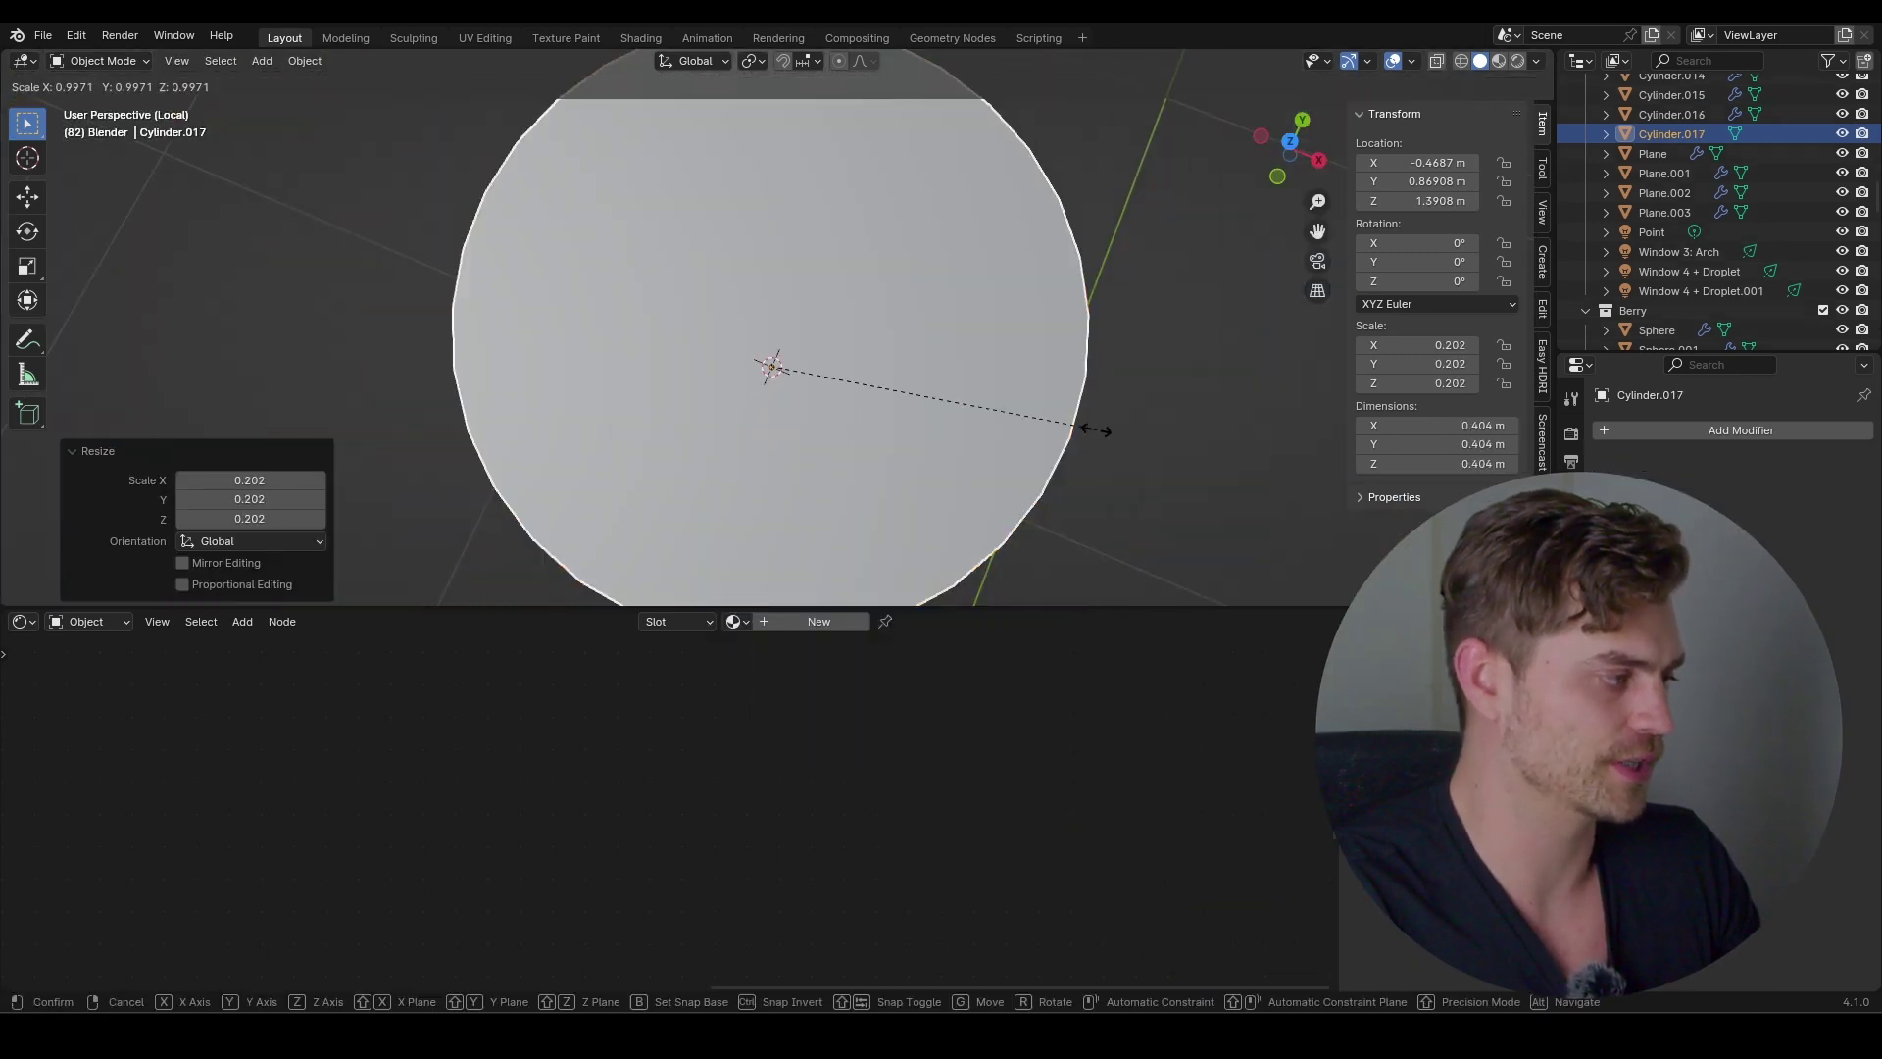
pyautogui.click(835, 373)
# Fit the second cylinder inside the glass at about 0.071 m wide and 0.134 m tall, centred at about Z 1.444 m
pyautogui.scroll(7, 839, 365)
pyautogui.moveTo(839, 362); pyautogui.dragTo(974, 369, button='middle')
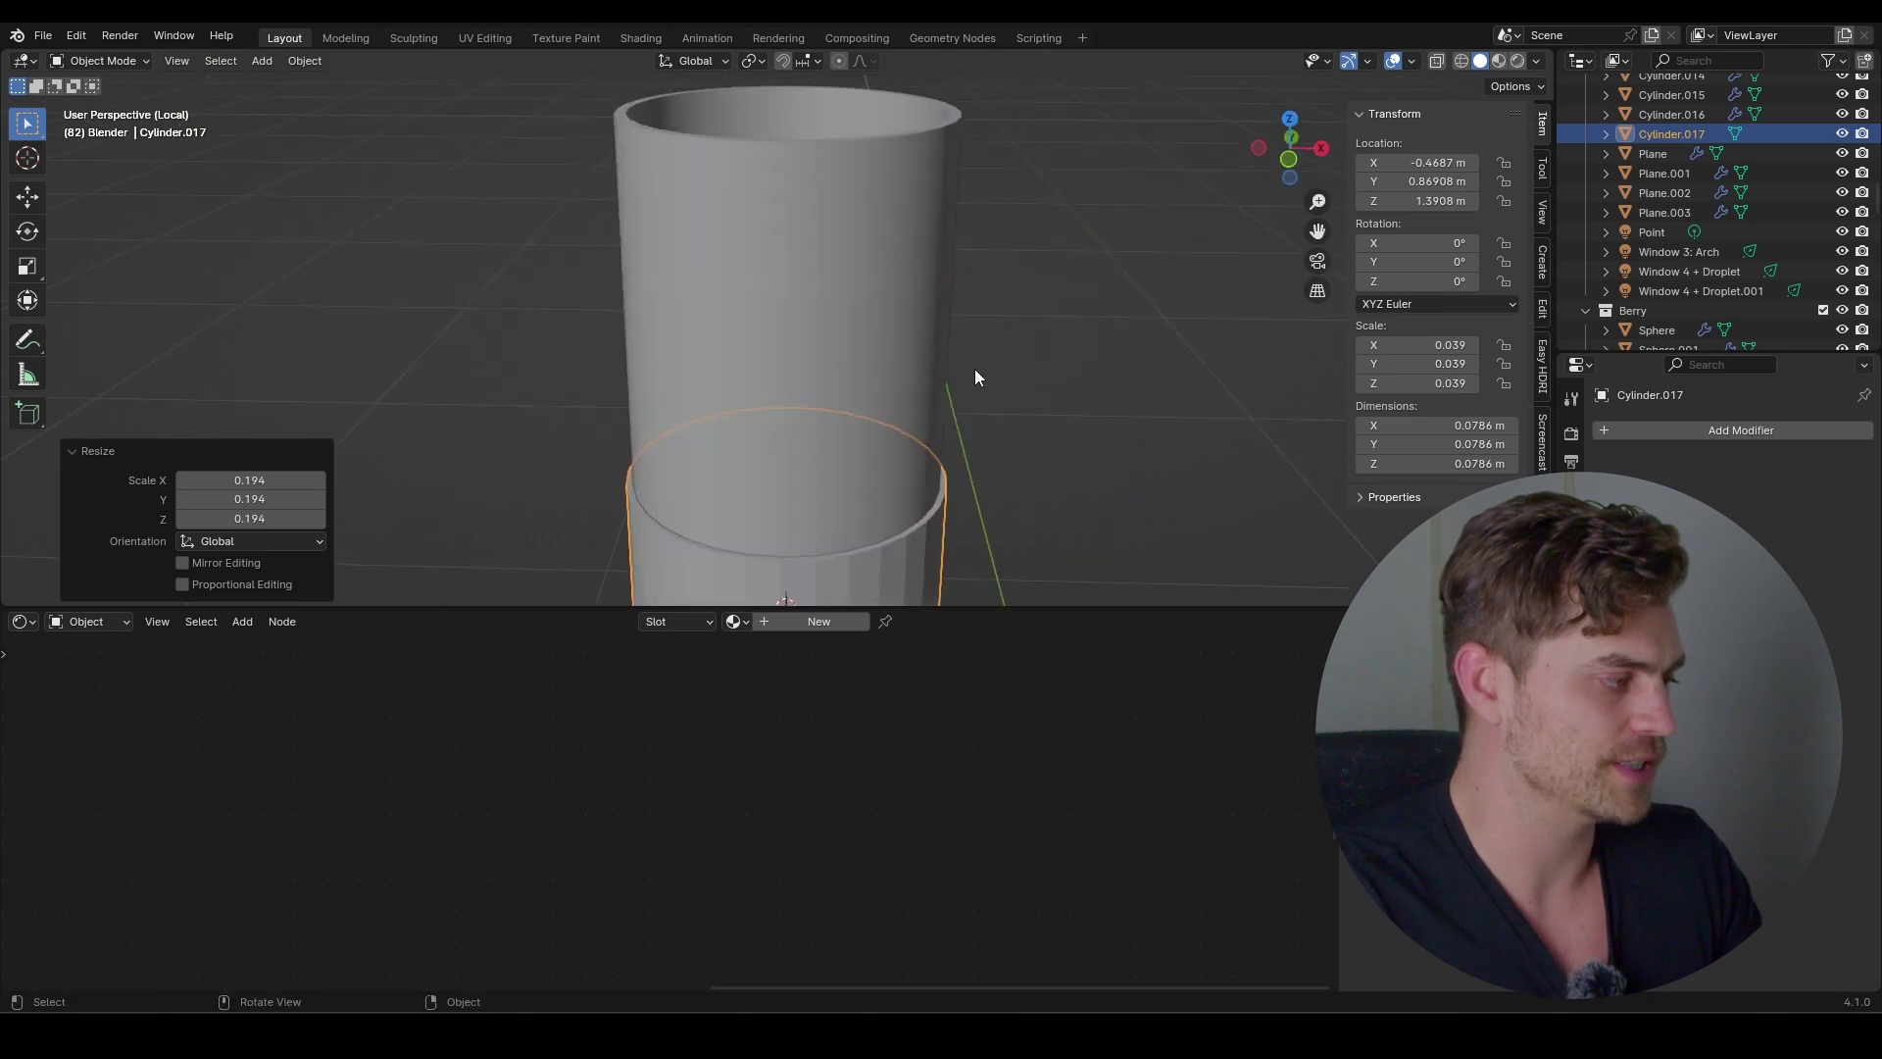
pyautogui.scroll(-3, 985, 374)
pyautogui.press('s')
pyautogui.click(974, 382)
pyautogui.press('g')
pyautogui.press('z')
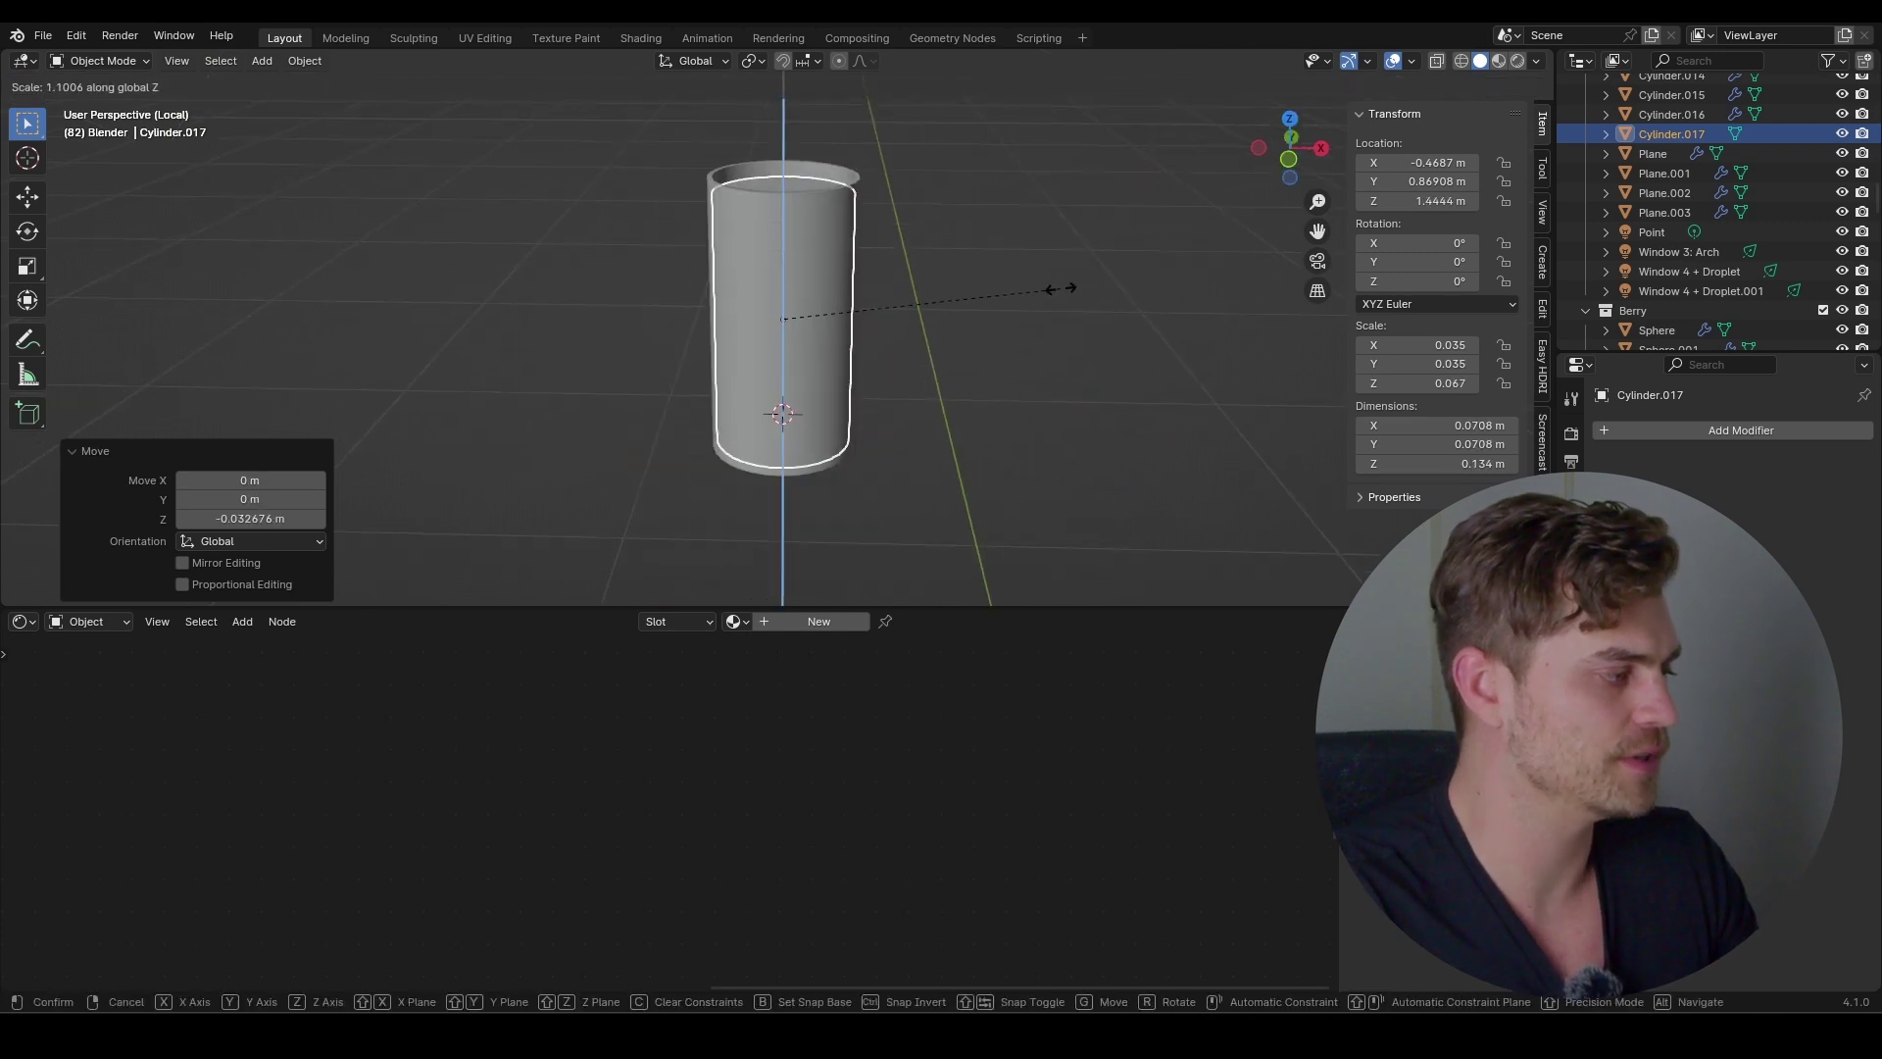
pyautogui.click(1064, 287)
# Raise the inner cylinder about 0.002 m and stretch it along Z to about 0.135 m tall
pyautogui.press('g')
pyautogui.press('z')
pyautogui.click(1060, 285)
pyautogui.press('s')
pyautogui.press('z')
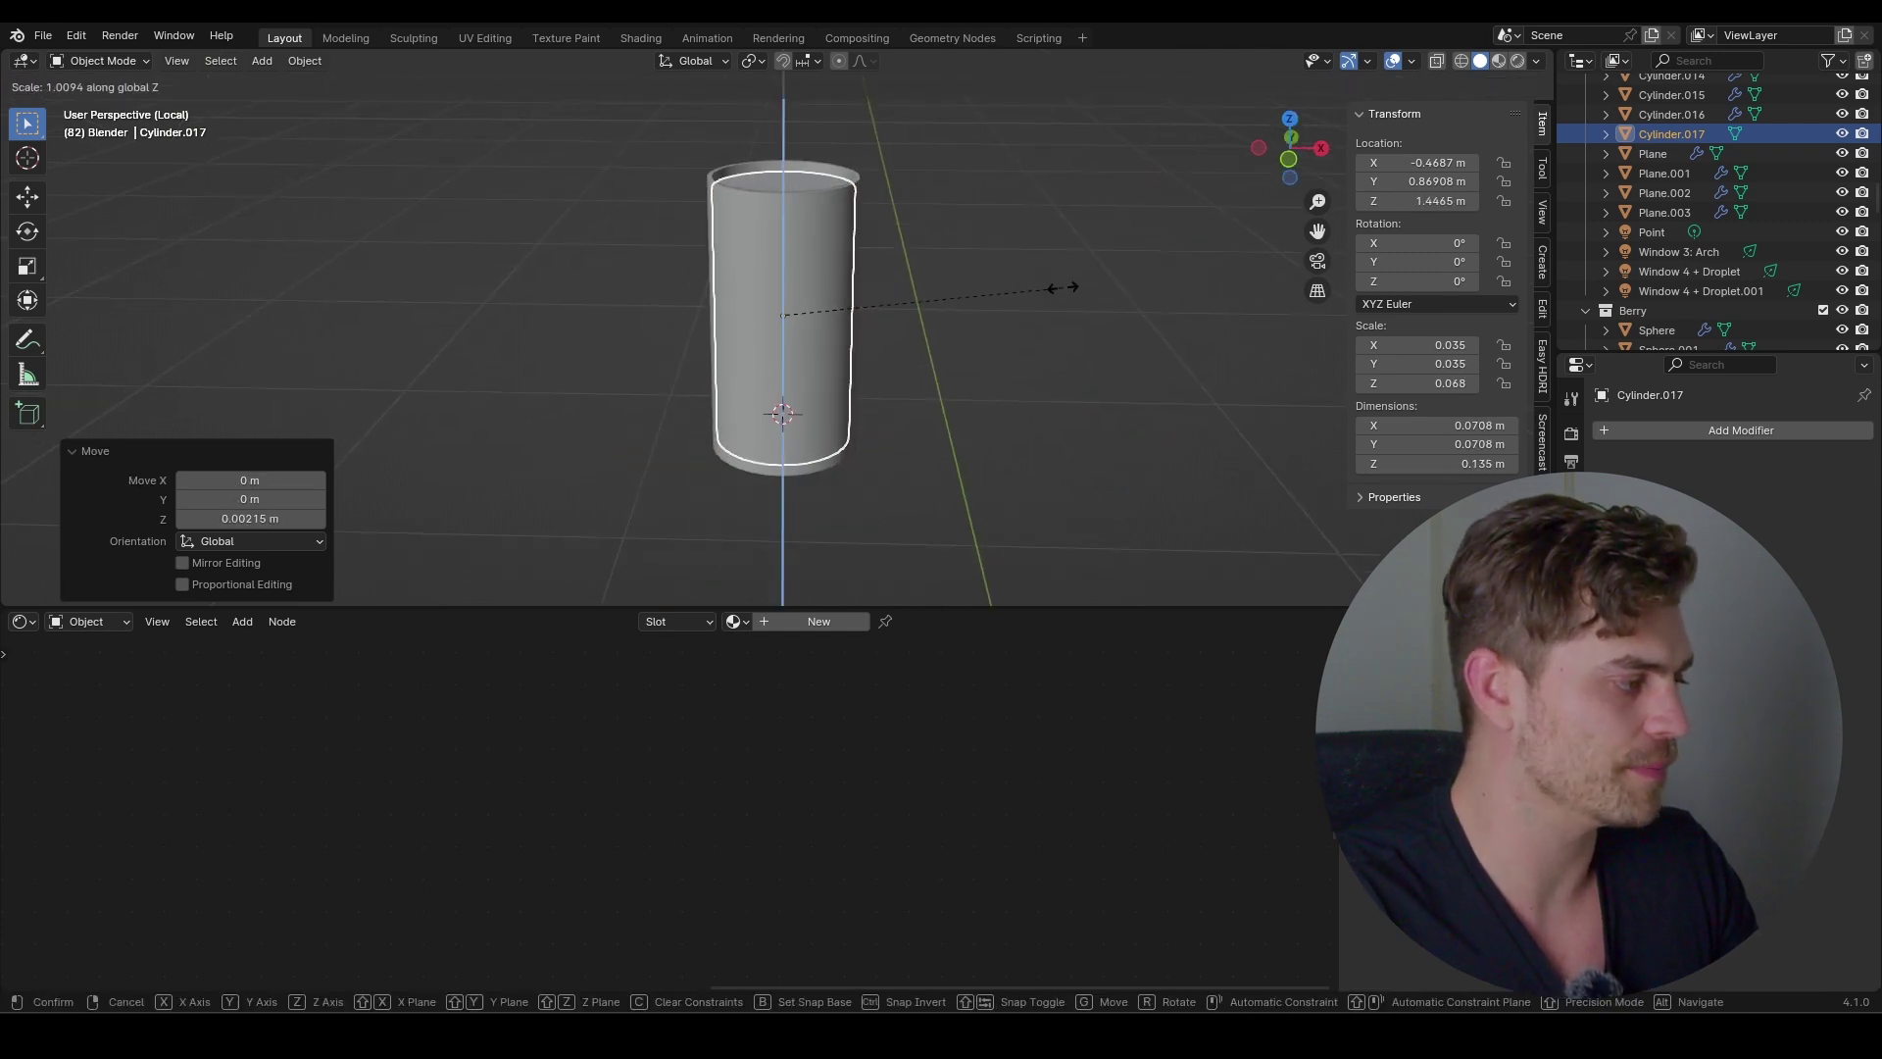
pyautogui.click(1063, 288)
pyautogui.scroll(-4, 817, 292)
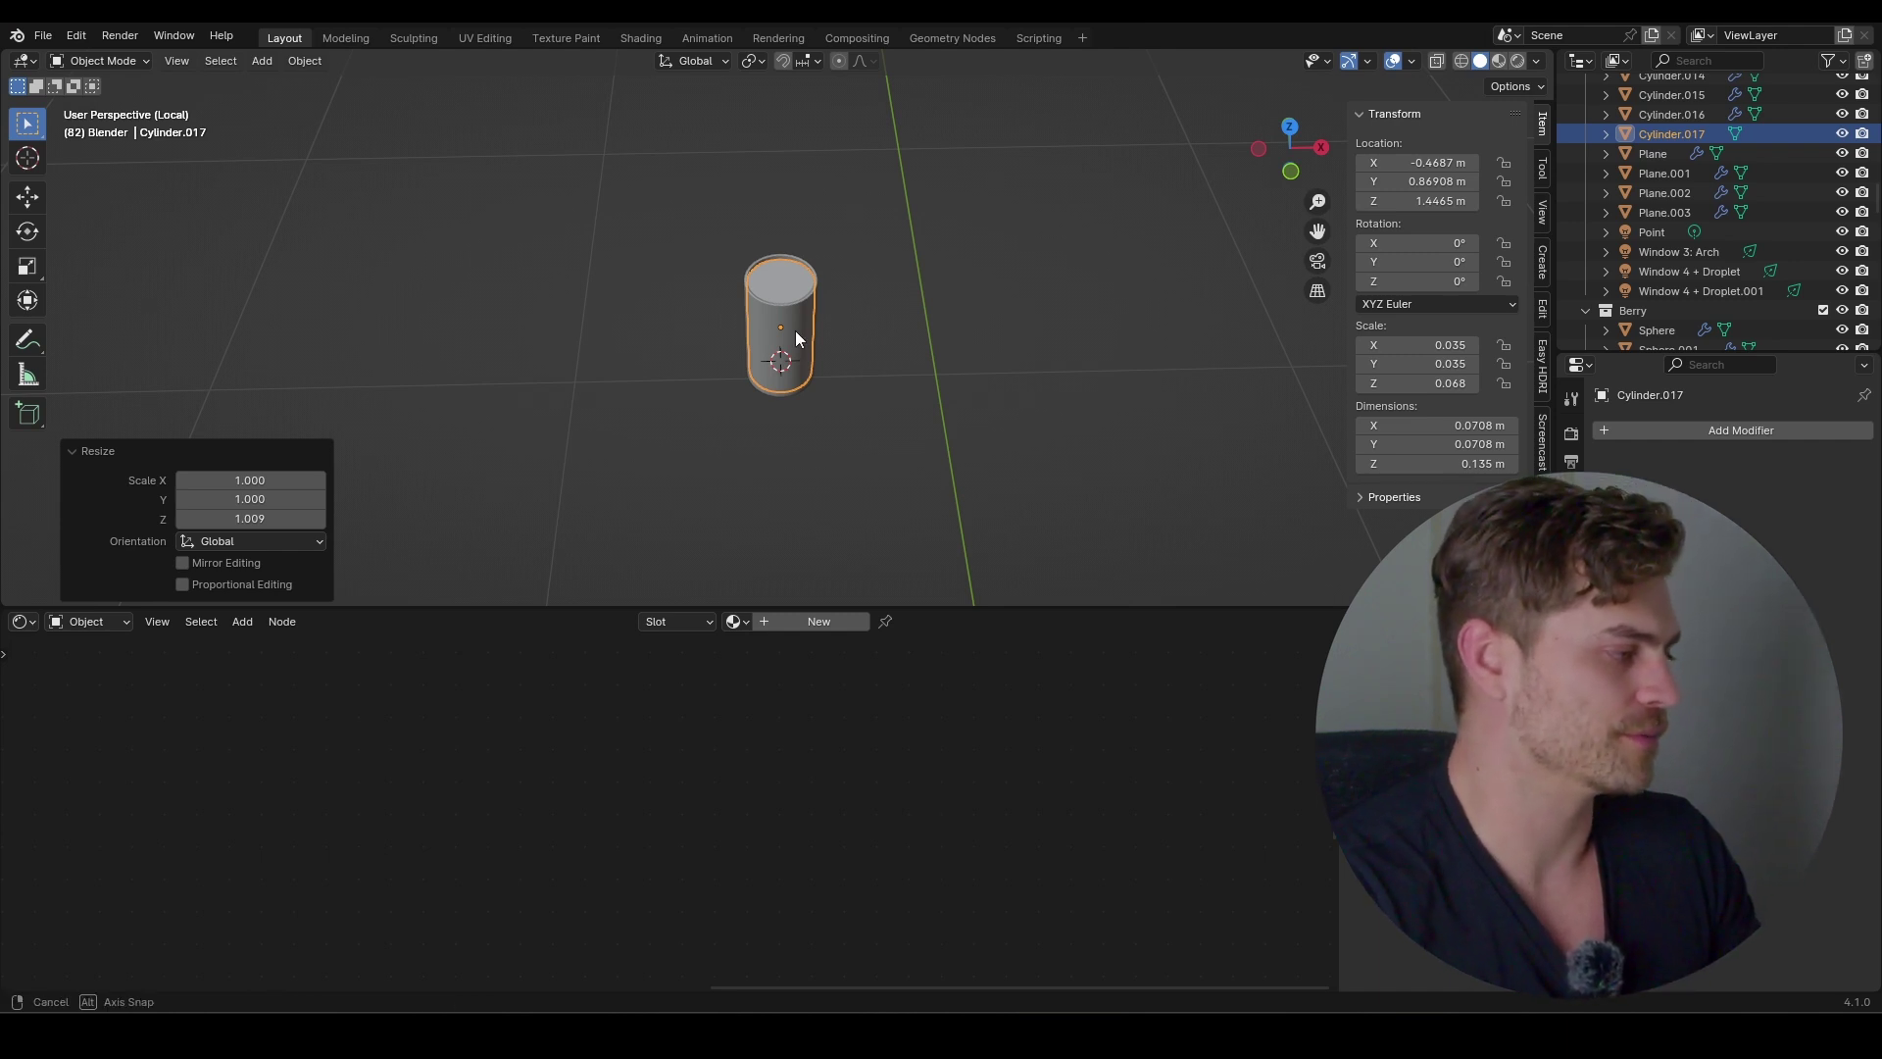
pyautogui.scroll(5, 804, 322)
pyautogui.scroll(-5, 838, 367)
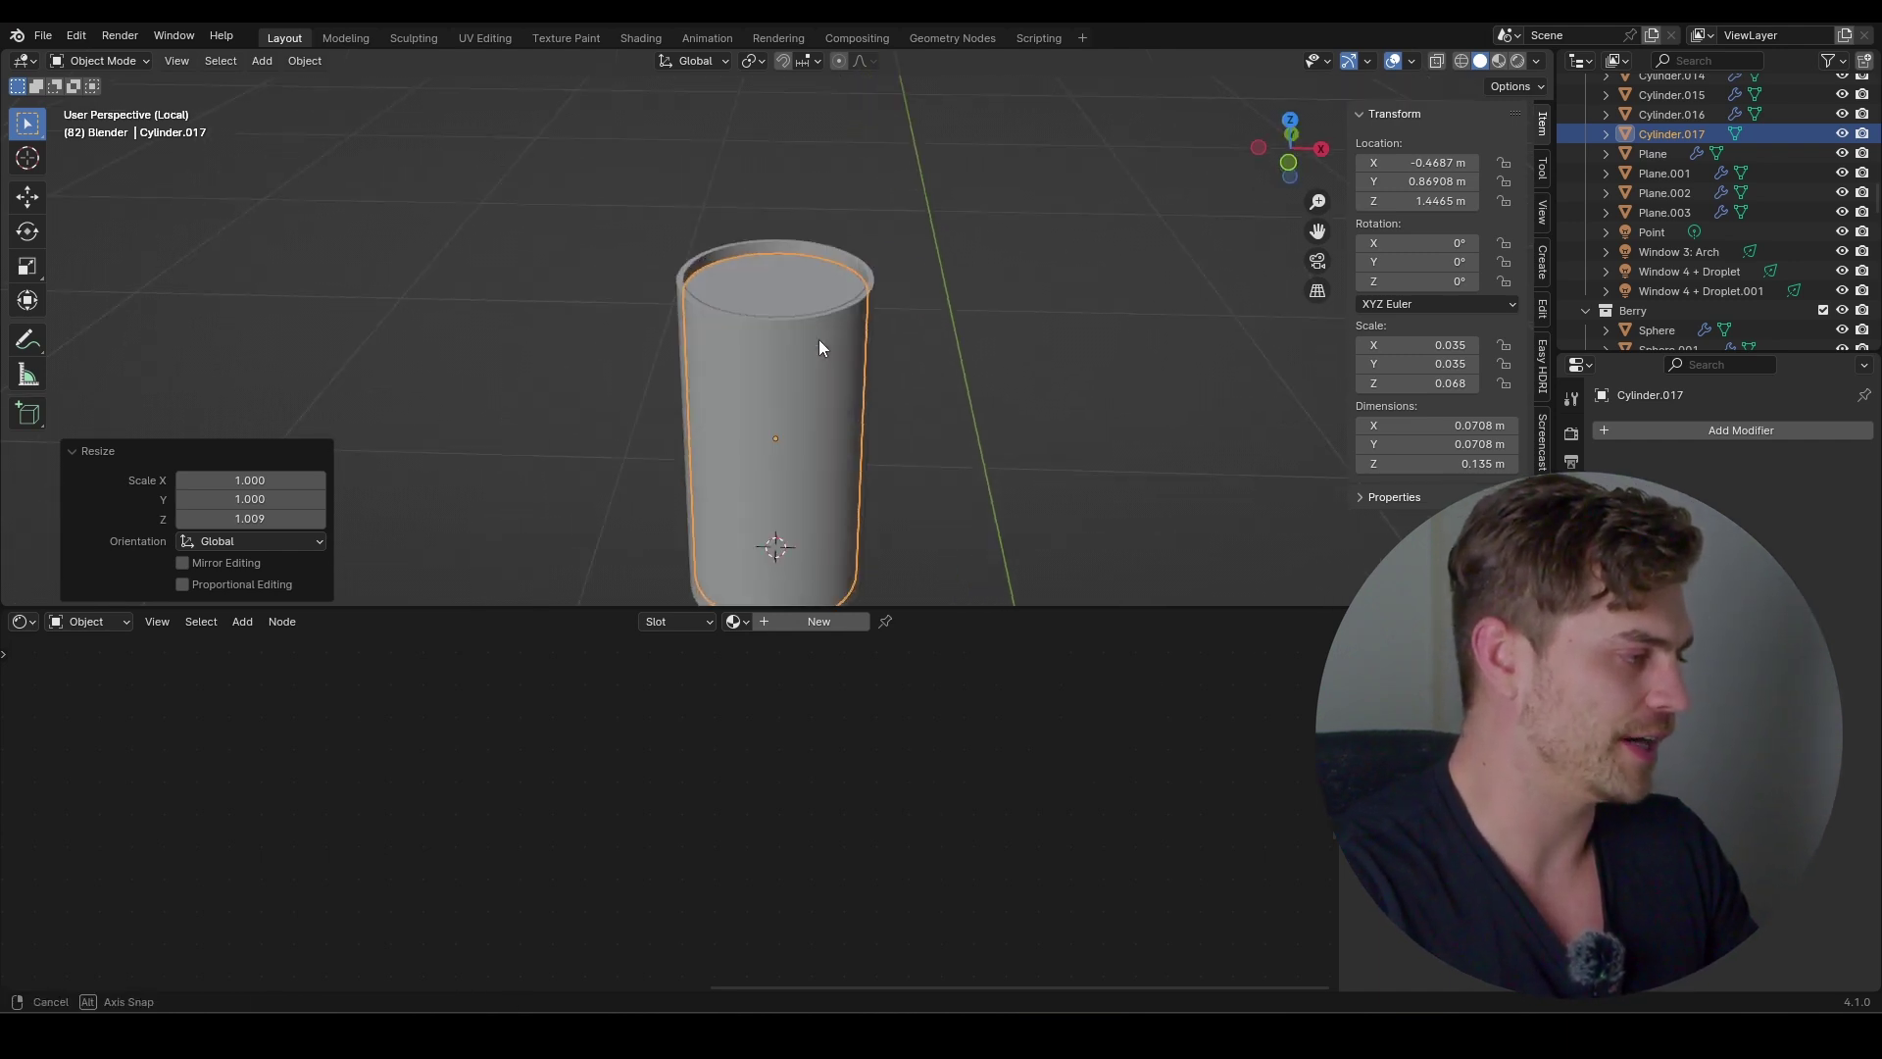
# Add an ico sphere about 0.080 m across and place it clear of the glass at about X -0.736 m, Z 1.479 m
pyautogui.hotkey('shift', 'a')
pyautogui.moveTo(849, 384)
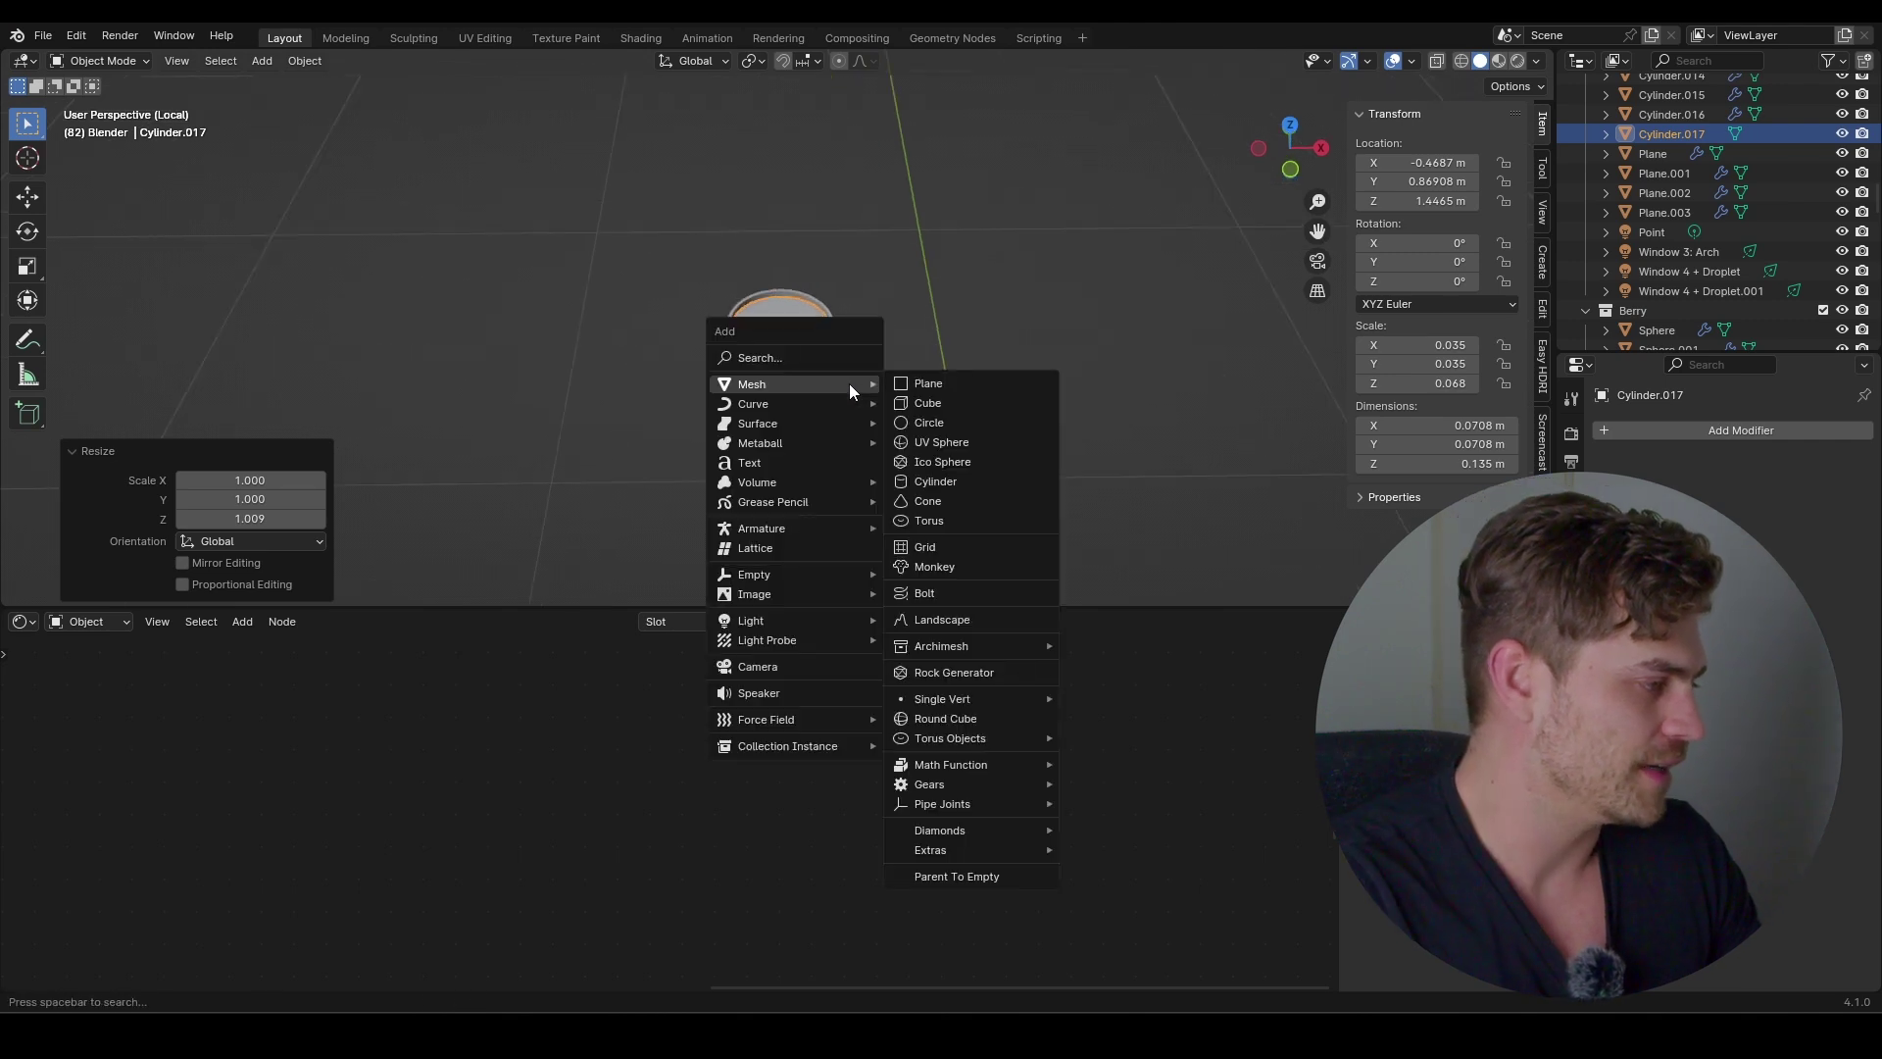
pyautogui.click(956, 453)
pyautogui.press('s')
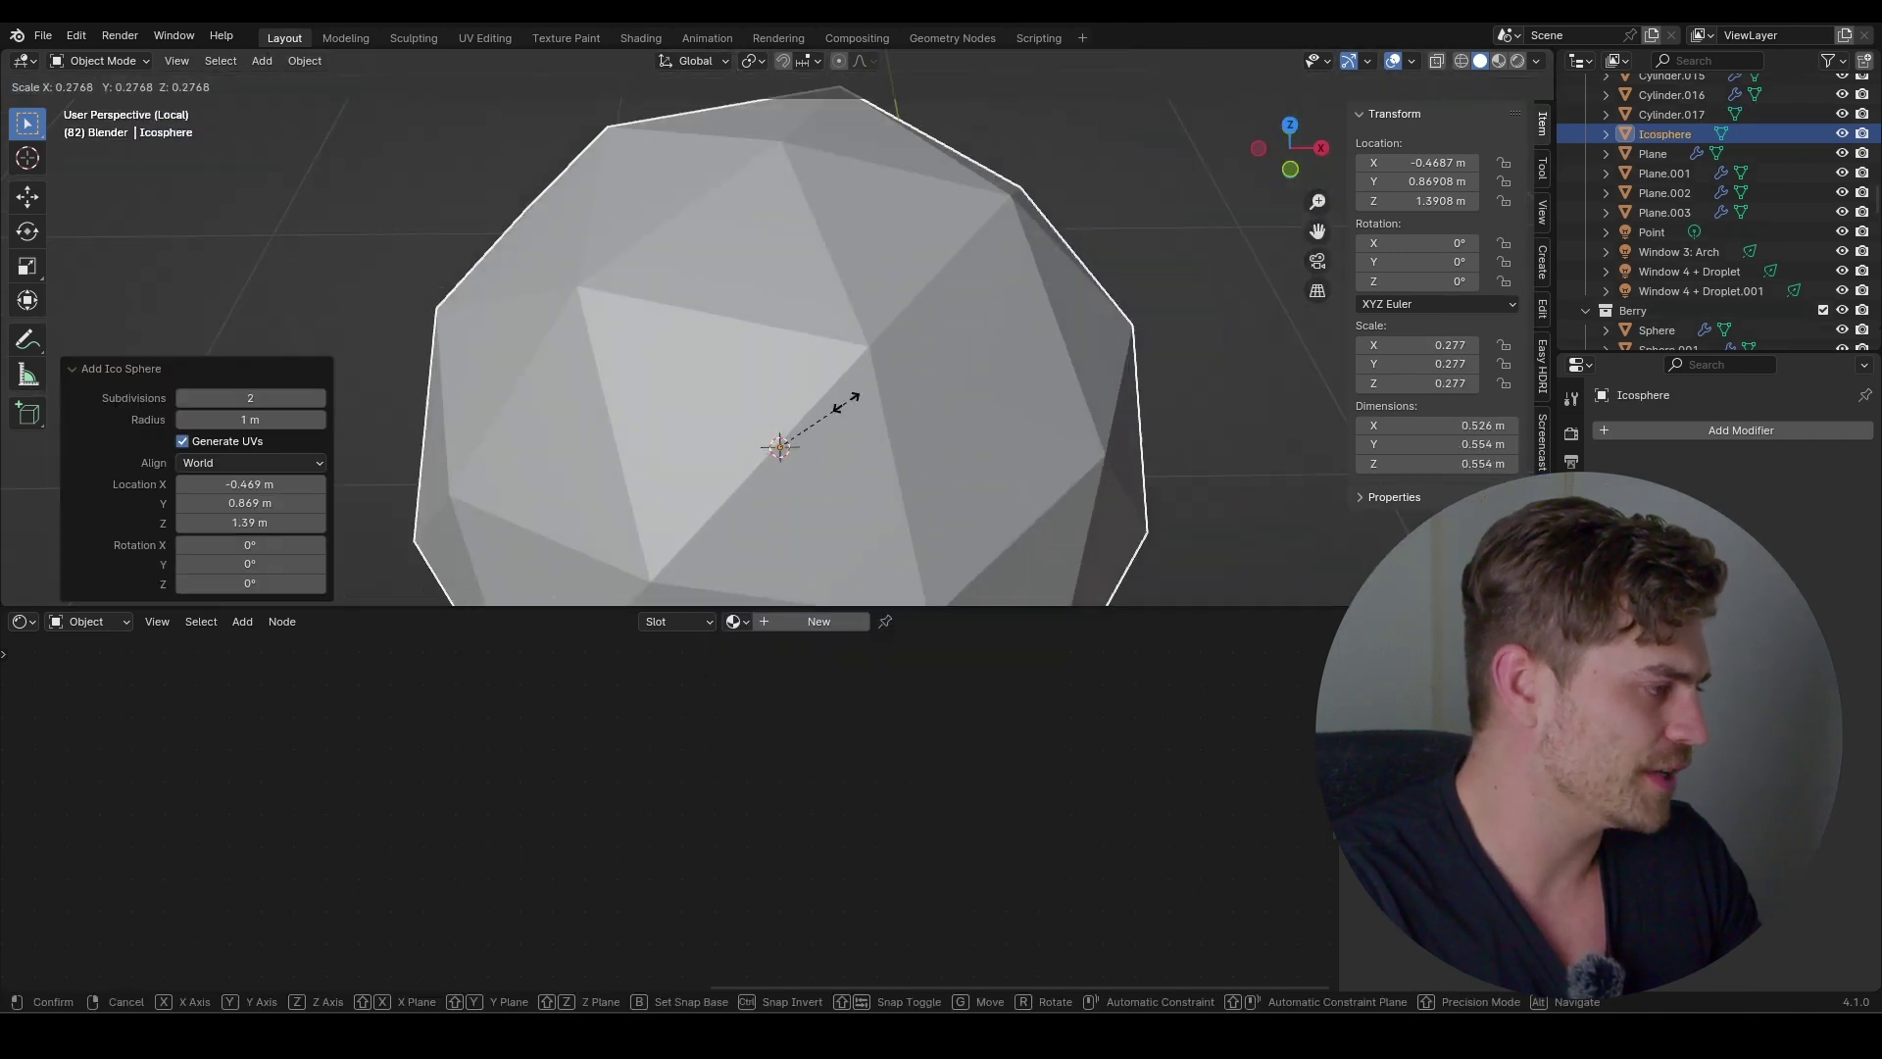
pyautogui.click(761, 451)
pyautogui.press('s')
pyautogui.click(844, 428)
pyautogui.press('g')
pyautogui.click(502, 279)
# Duplicate the ico sphere about 0.104 m towards negative X and flatten the copy along Z to about 0.040 m tall
pyautogui.moveTo(501, 285); pyautogui.dragTo(680, 336, button='middle')
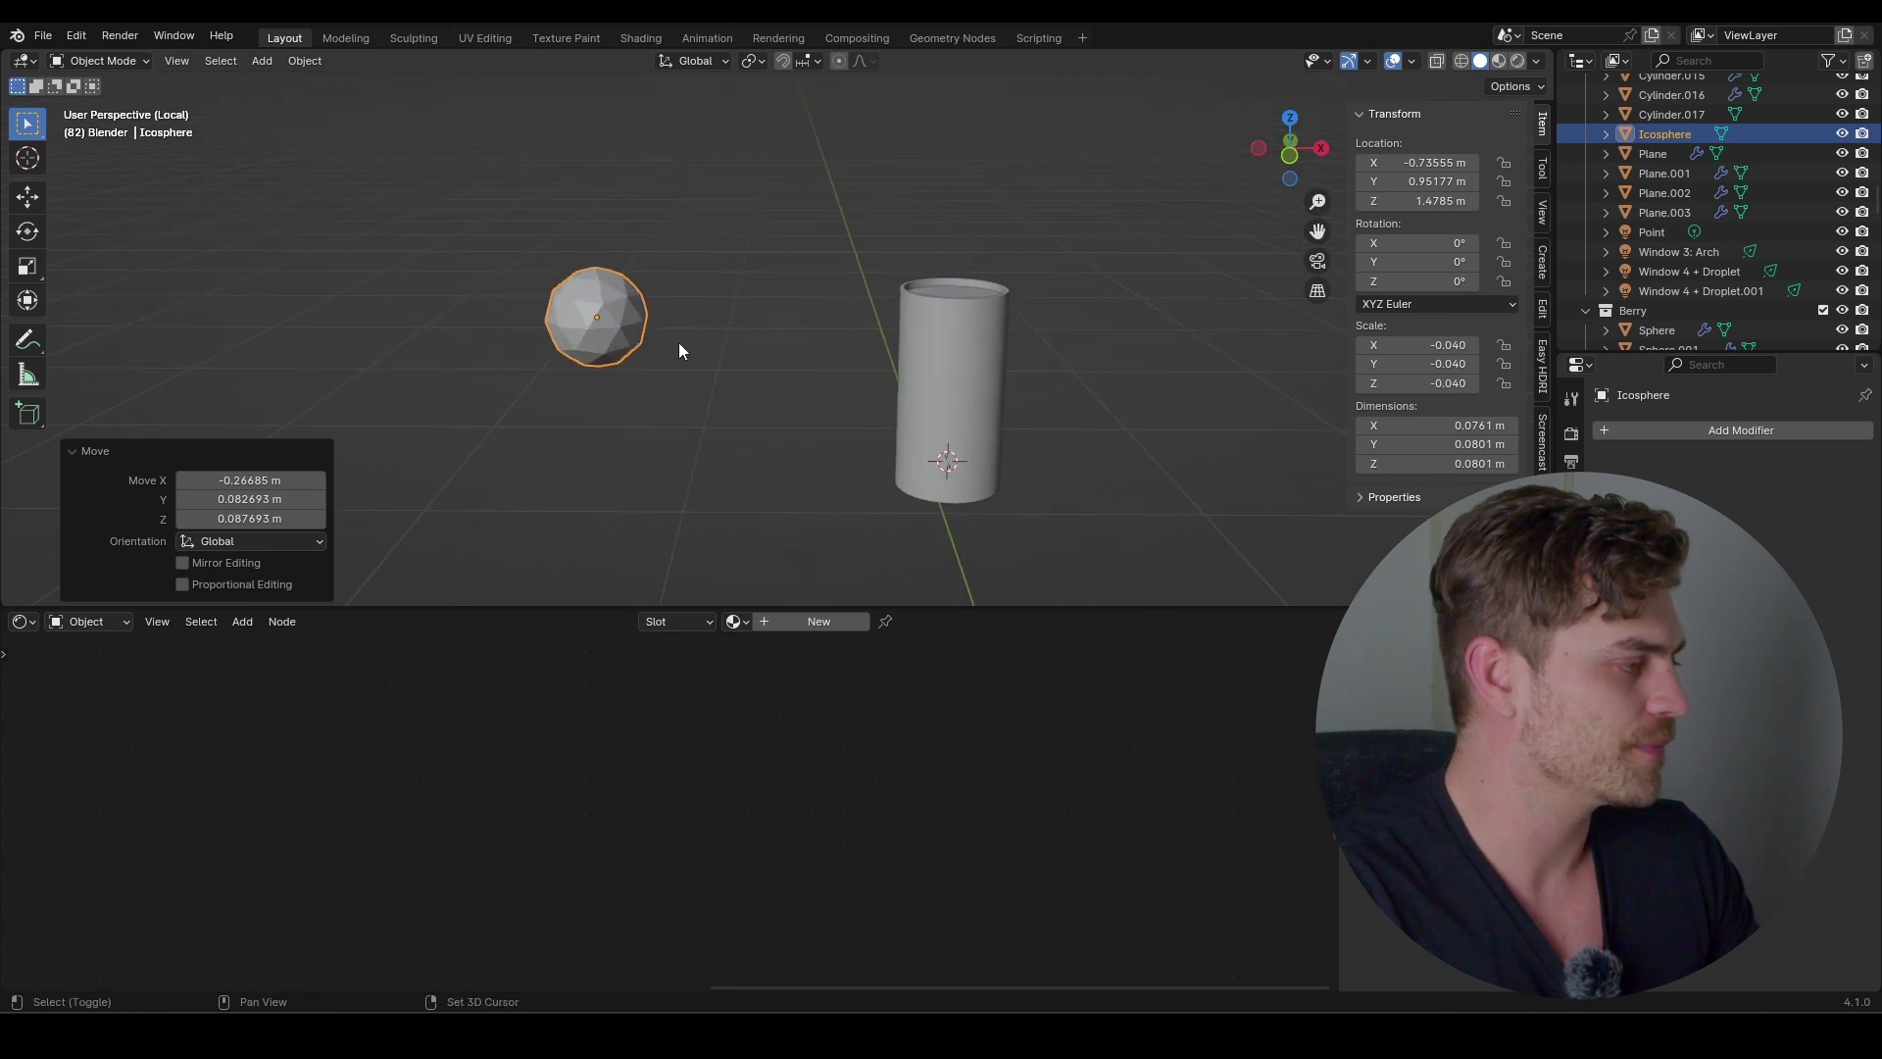
pyautogui.hotkey('shift', 'd')
pyautogui.click(582, 335)
pyautogui.press('s')
pyautogui.press('z')
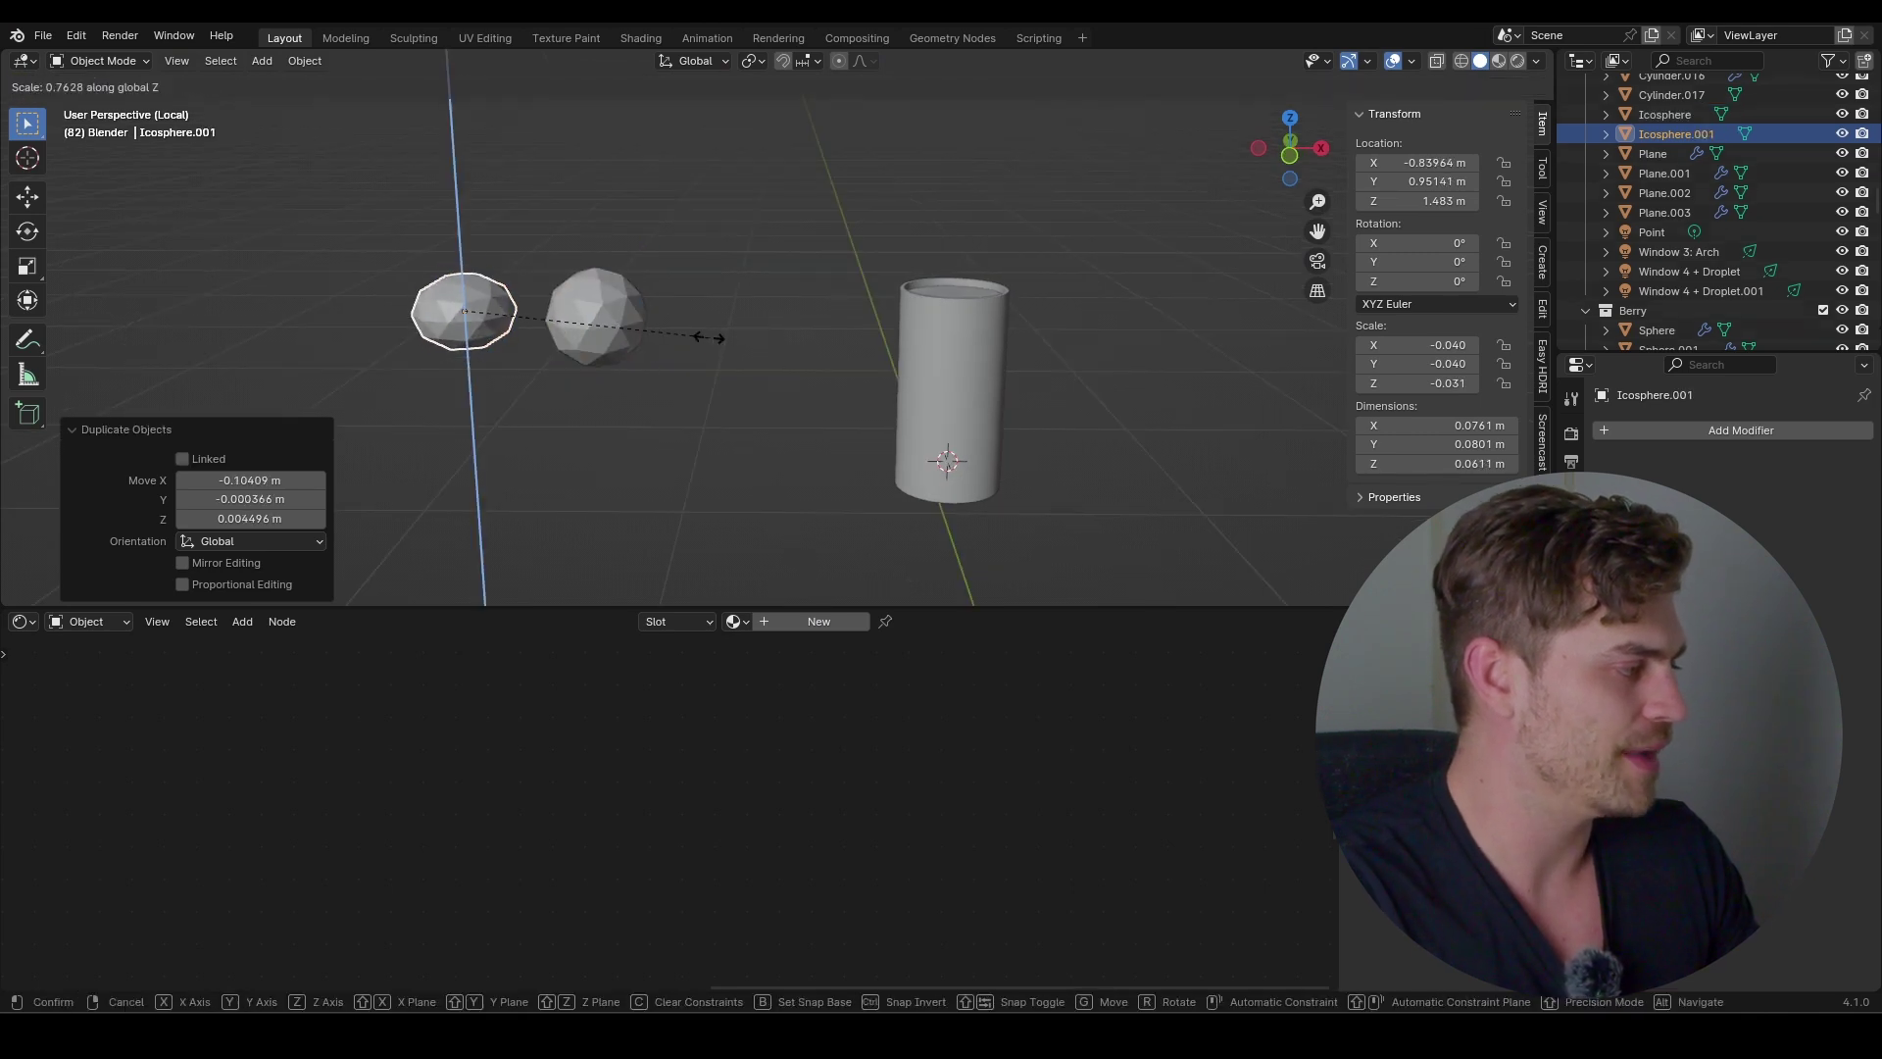
pyautogui.click(618, 317)
# Narrow the flattened ico sphere along Y to about 0.049 m, giving it an elongated seed shape
pyautogui.moveTo(609, 309); pyautogui.dragTo(844, 297, button='middle')
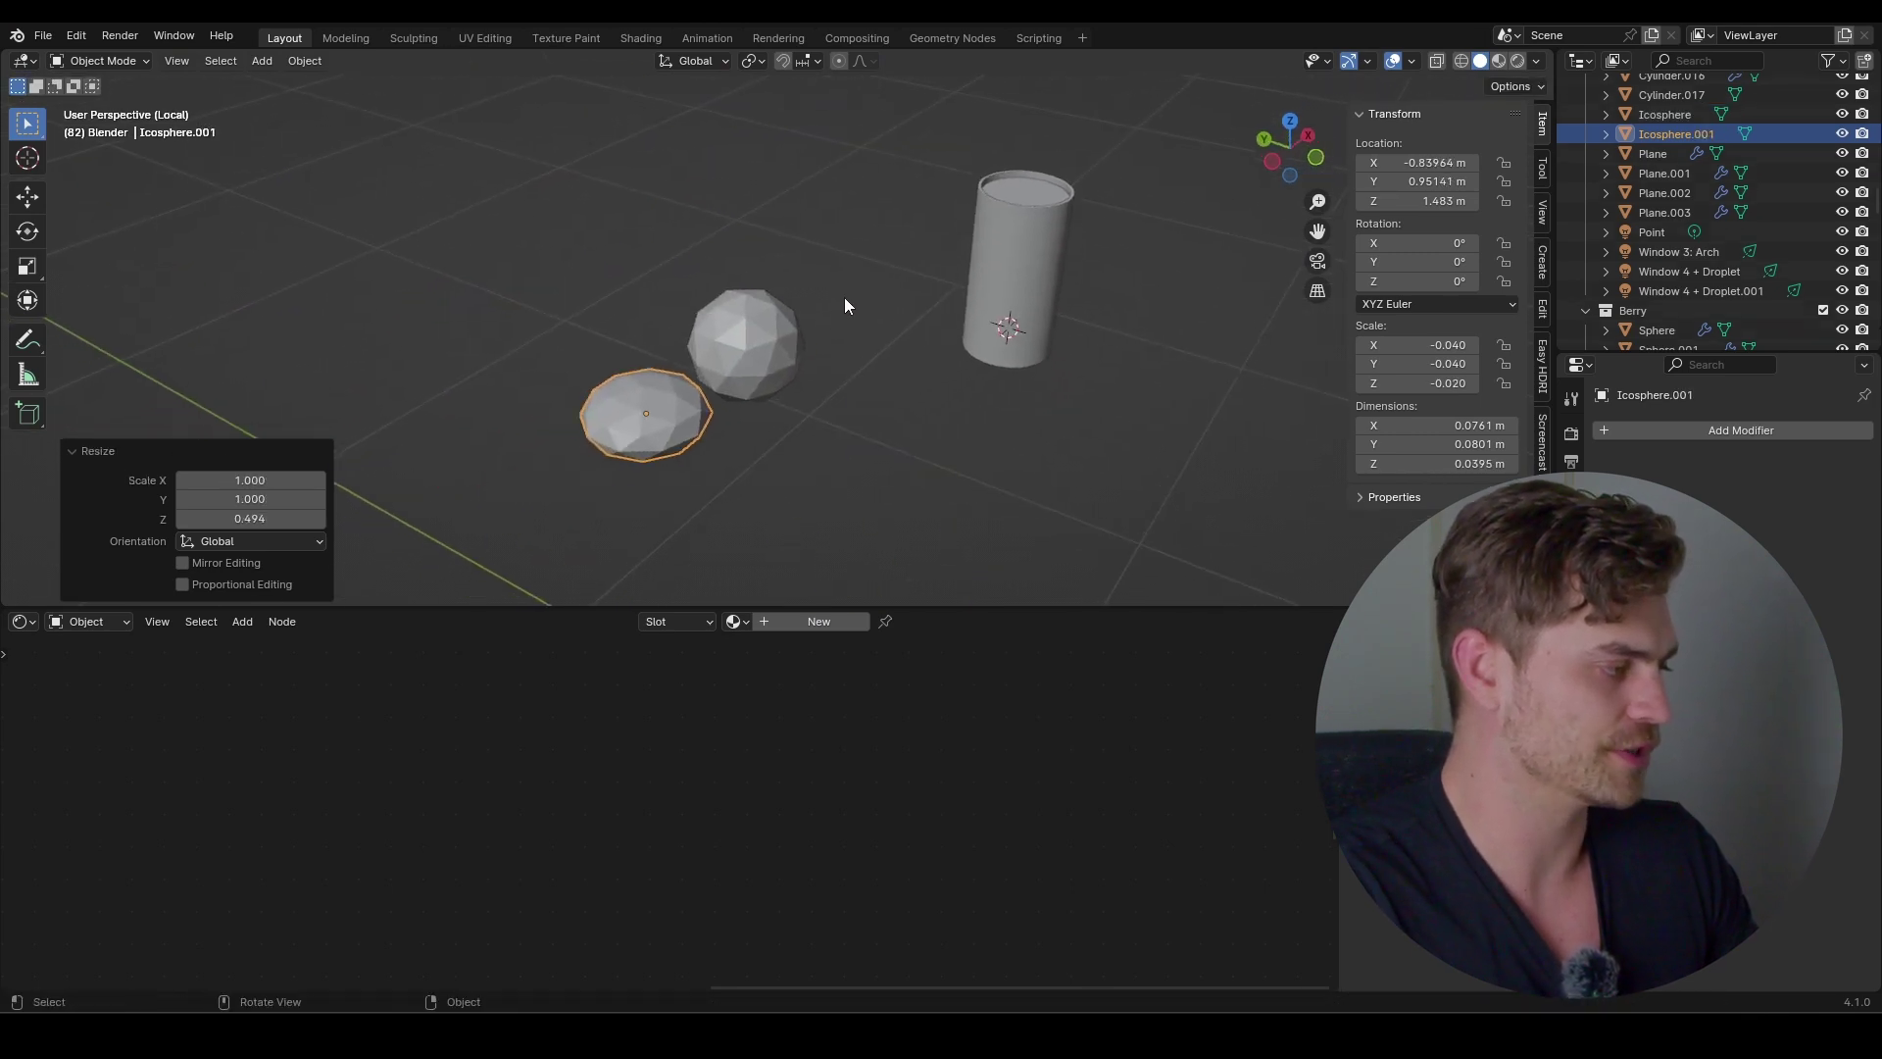
pyautogui.press('s')
pyautogui.press('y')
pyautogui.click(798, 391)
# Duplicate the seed shape along X to about X -0.938 m
pyautogui.moveTo(798, 391); pyautogui.dragTo(710, 373, button='middle')
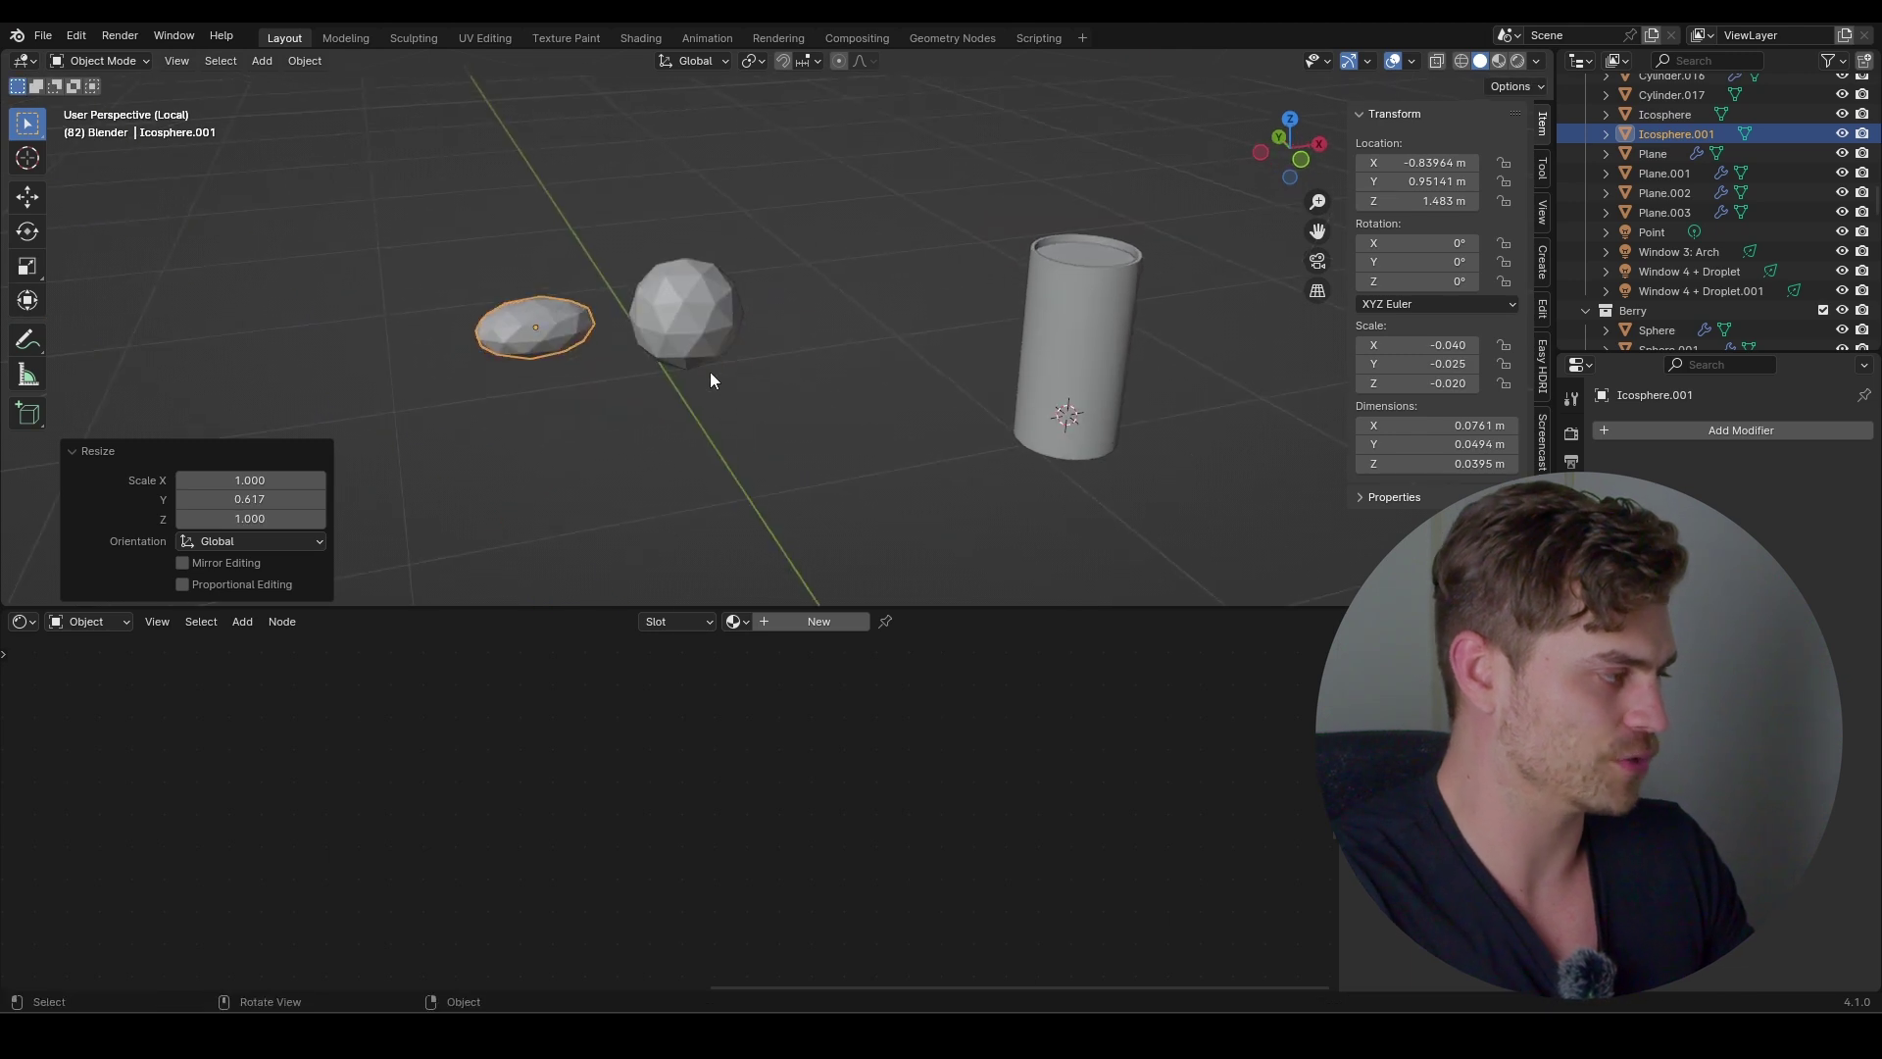
pyautogui.hotkey('shift', 'd')
pyautogui.press('x')
pyautogui.click(546, 387)
# Bend the third seed shape in Edit Mode by moving single vertices with smooth proportional editing, at a size of about 0.057
pyautogui.press('Tab')
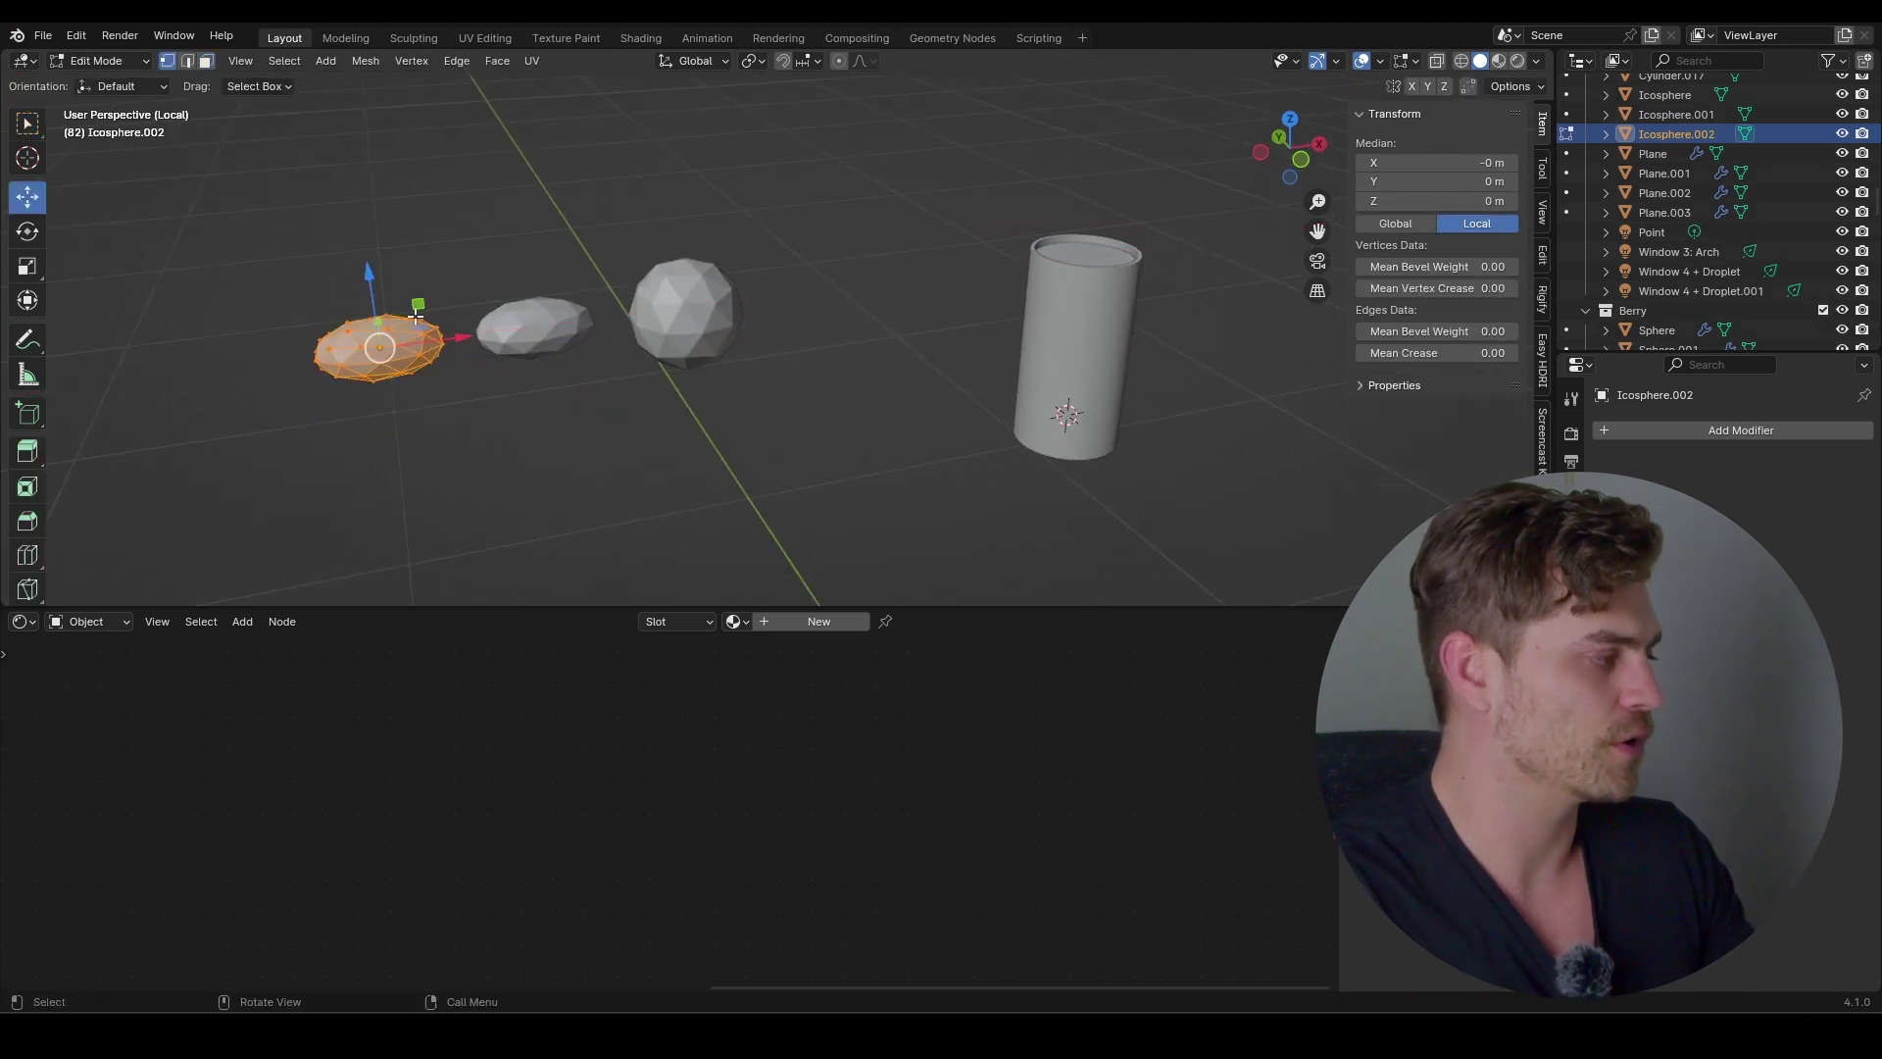
pyautogui.click(410, 318)
pyautogui.press('g')
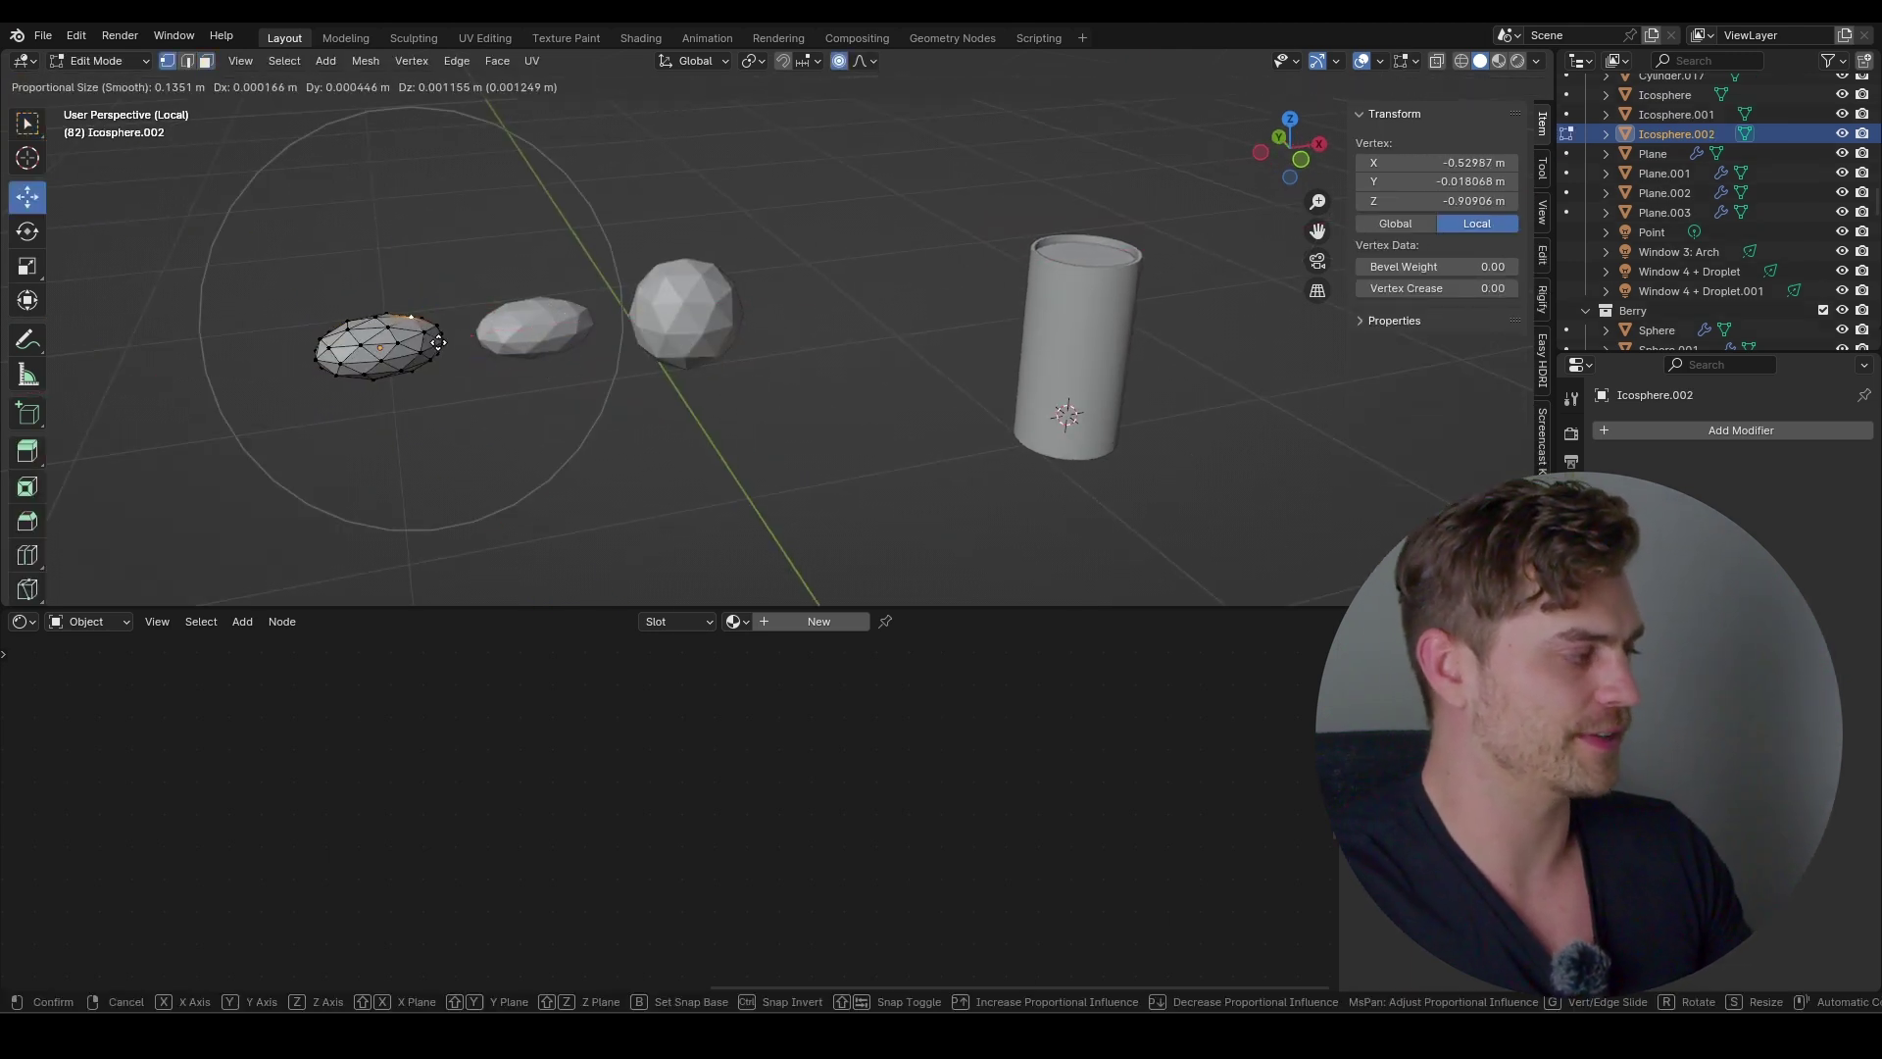
pyautogui.scroll(5, 431, 331)
pyautogui.click(428, 323)
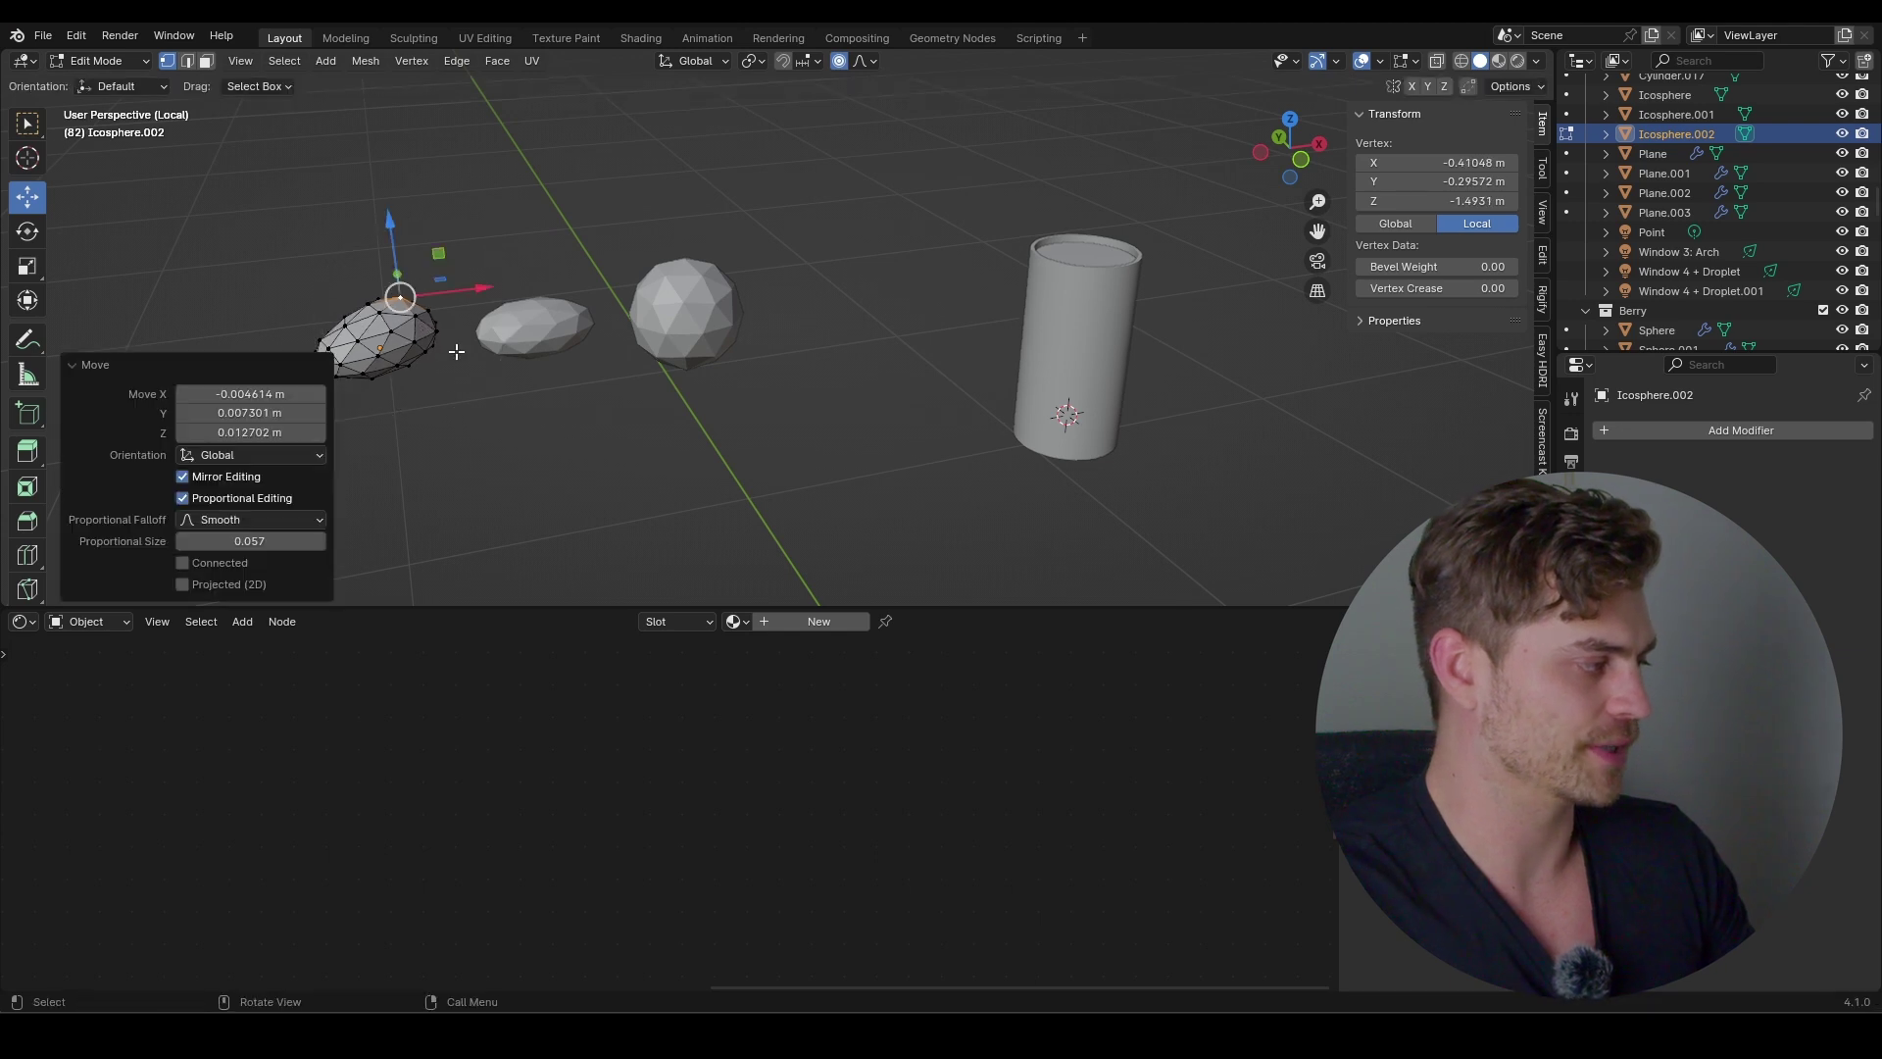
pyautogui.click(395, 372)
pyautogui.press('g')
pyautogui.click(390, 359)
pyautogui.moveTo(436, 368); pyautogui.dragTo(466, 376, button='middle')
pyautogui.press('Tab')
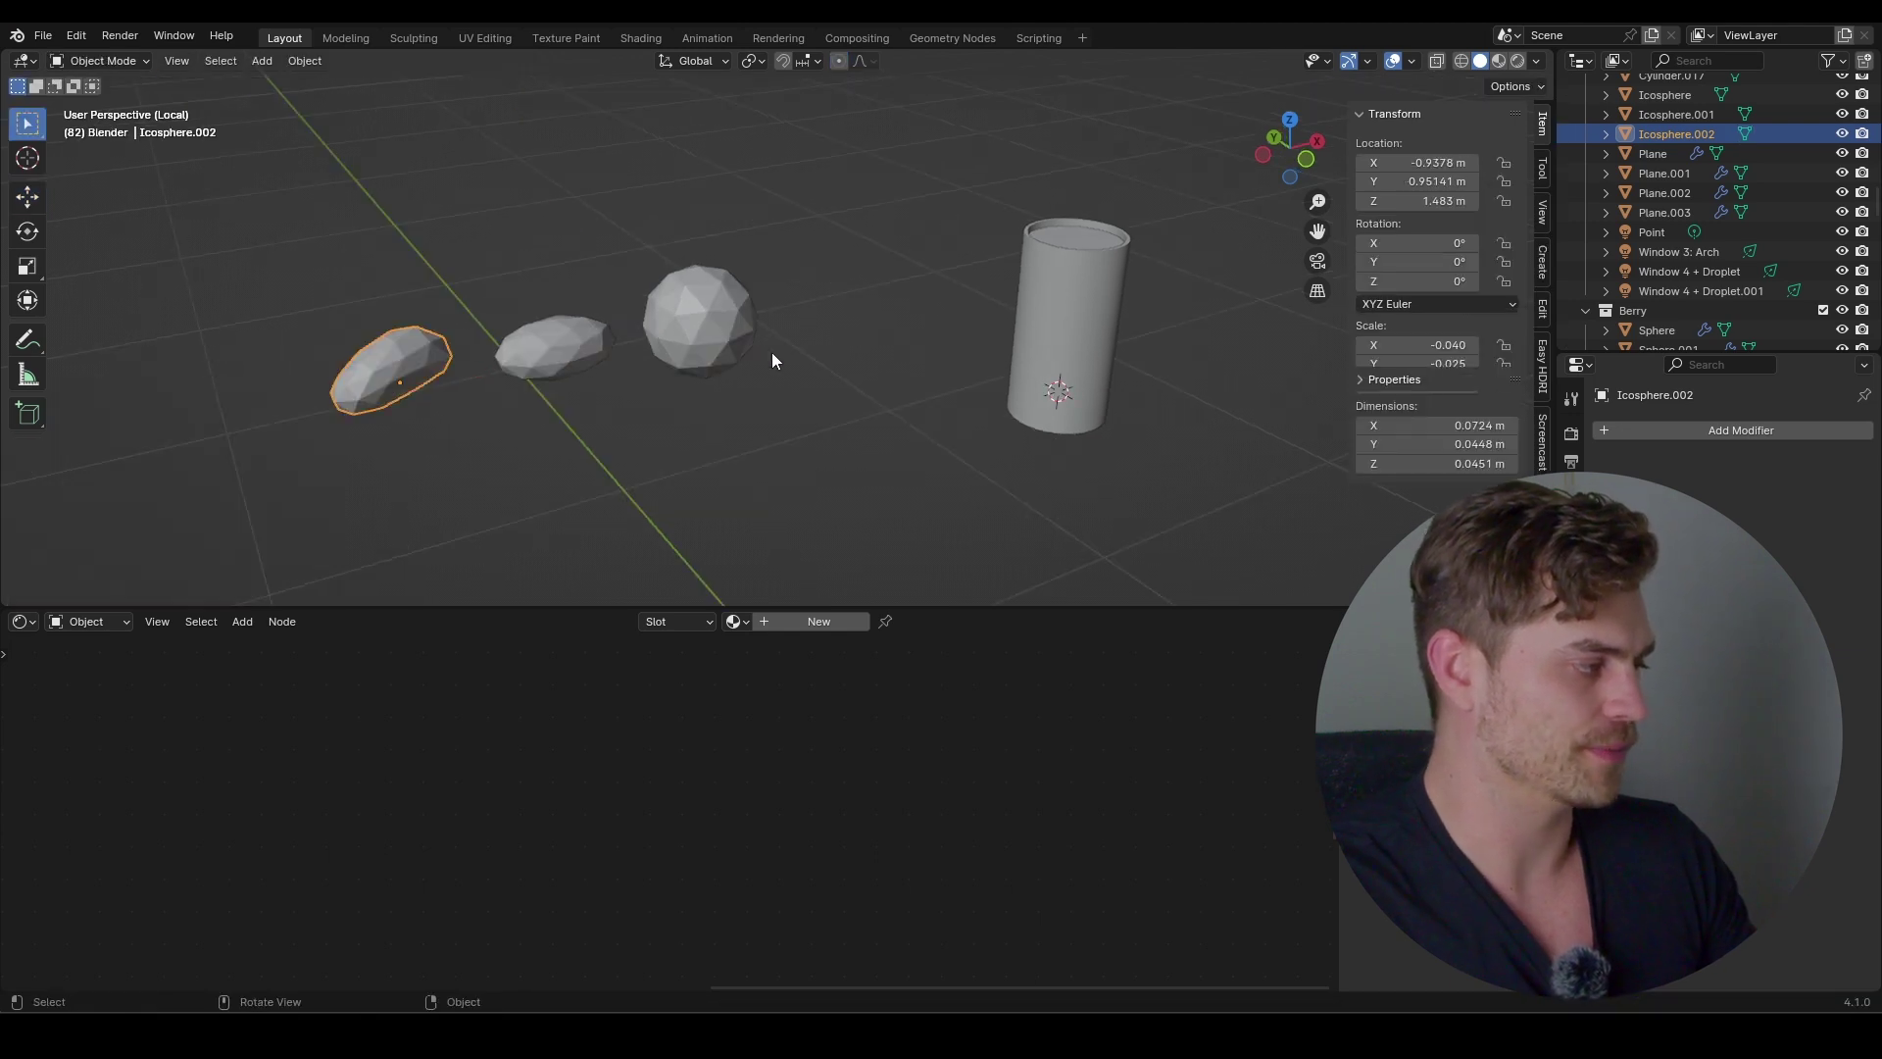
# Move all three seed shapes into a new collection named Seeds
pyautogui.moveTo(702, 221); pyautogui.dragTo(206, 373)
pyautogui.press('m')
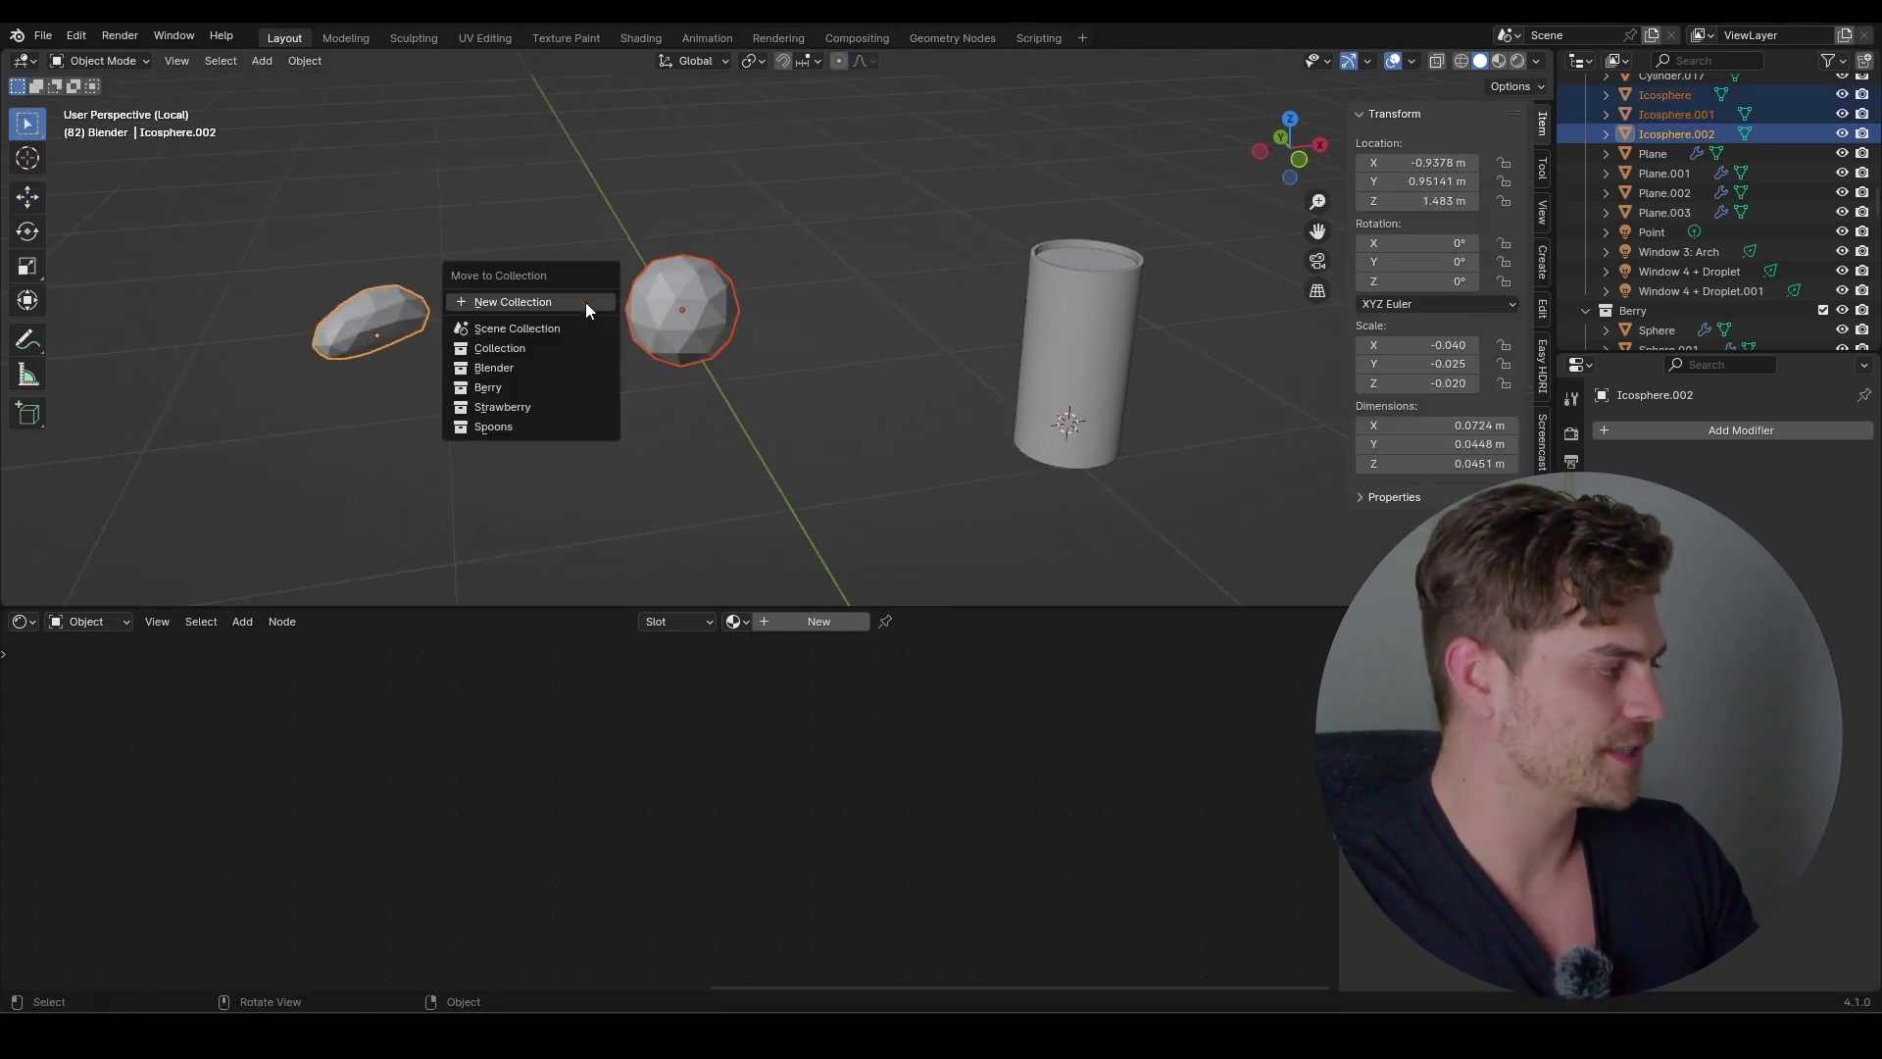
pyautogui.click(586, 302)
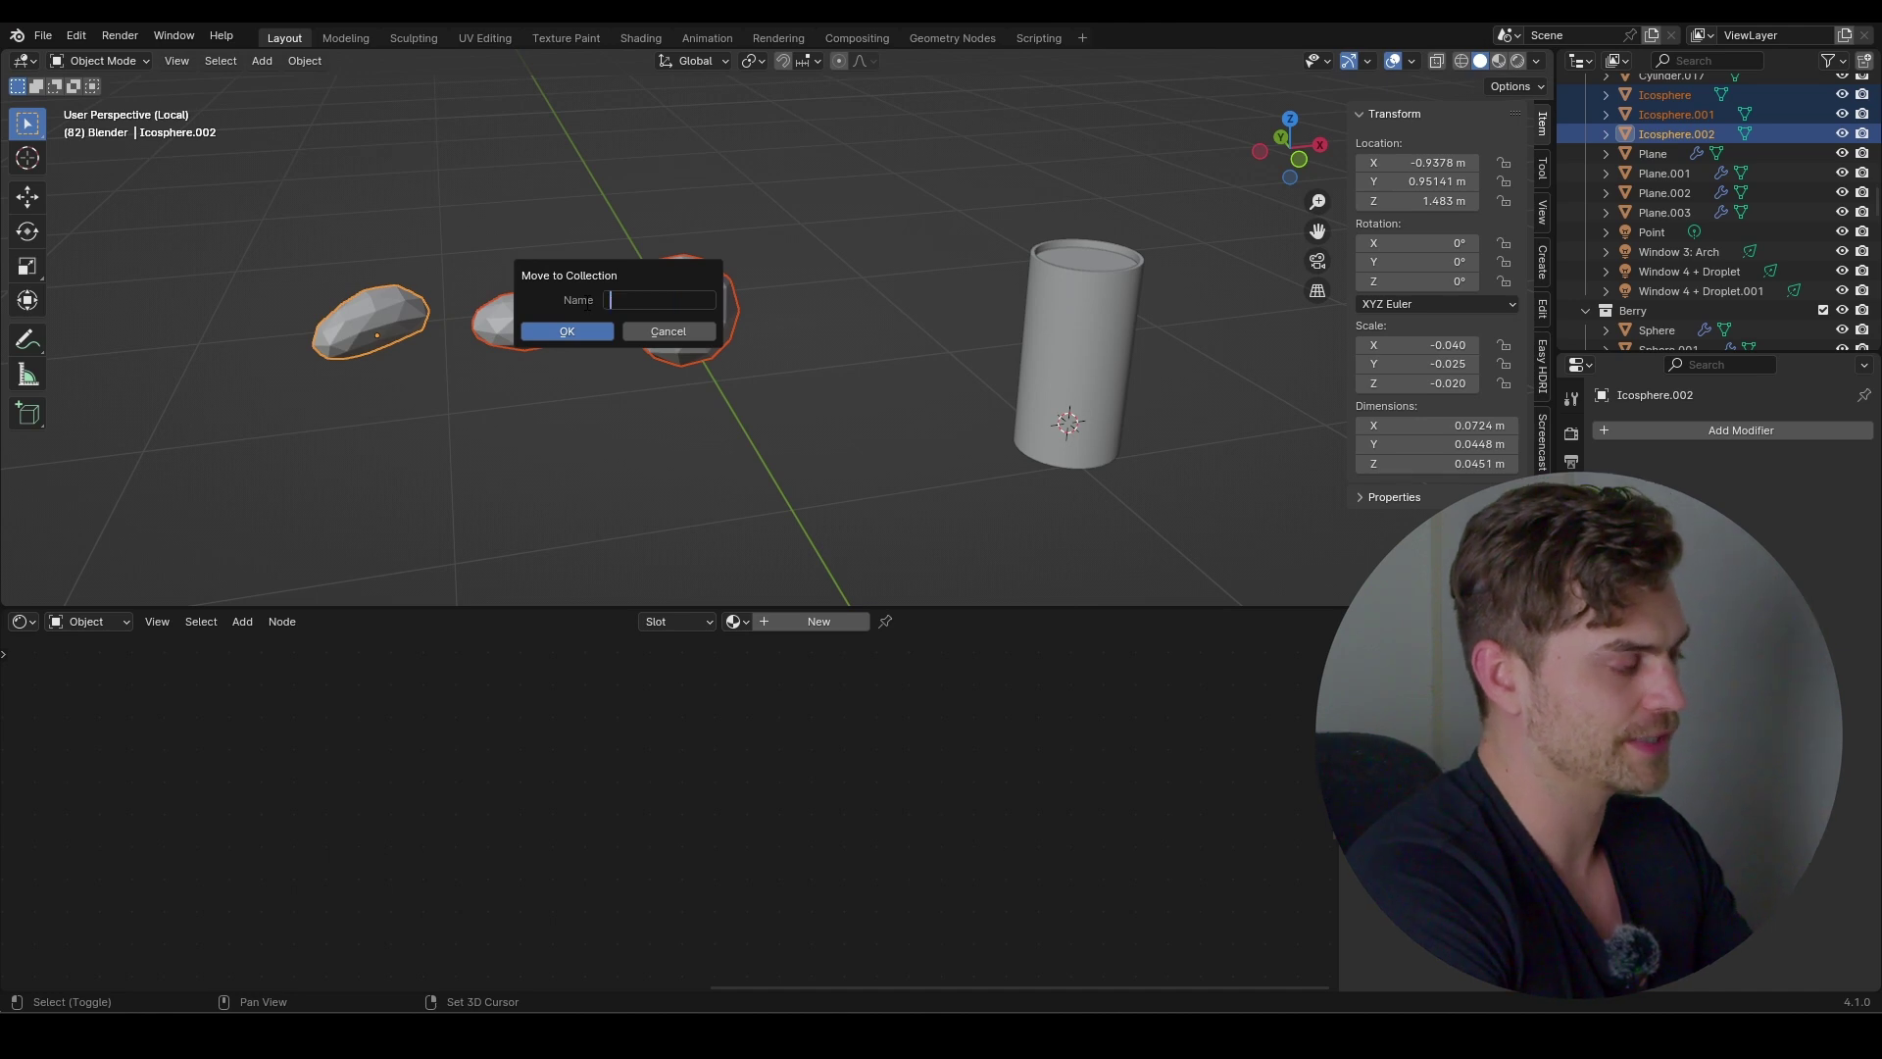
pyautogui.write('Seeds')
pyautogui.press('Return')
pyautogui.press('Return')
# Shade the three seed shapes smooth and give them a level 2 Subdivision modifier
pyautogui.rightClick(742, 309)
pyautogui.click(742, 310)
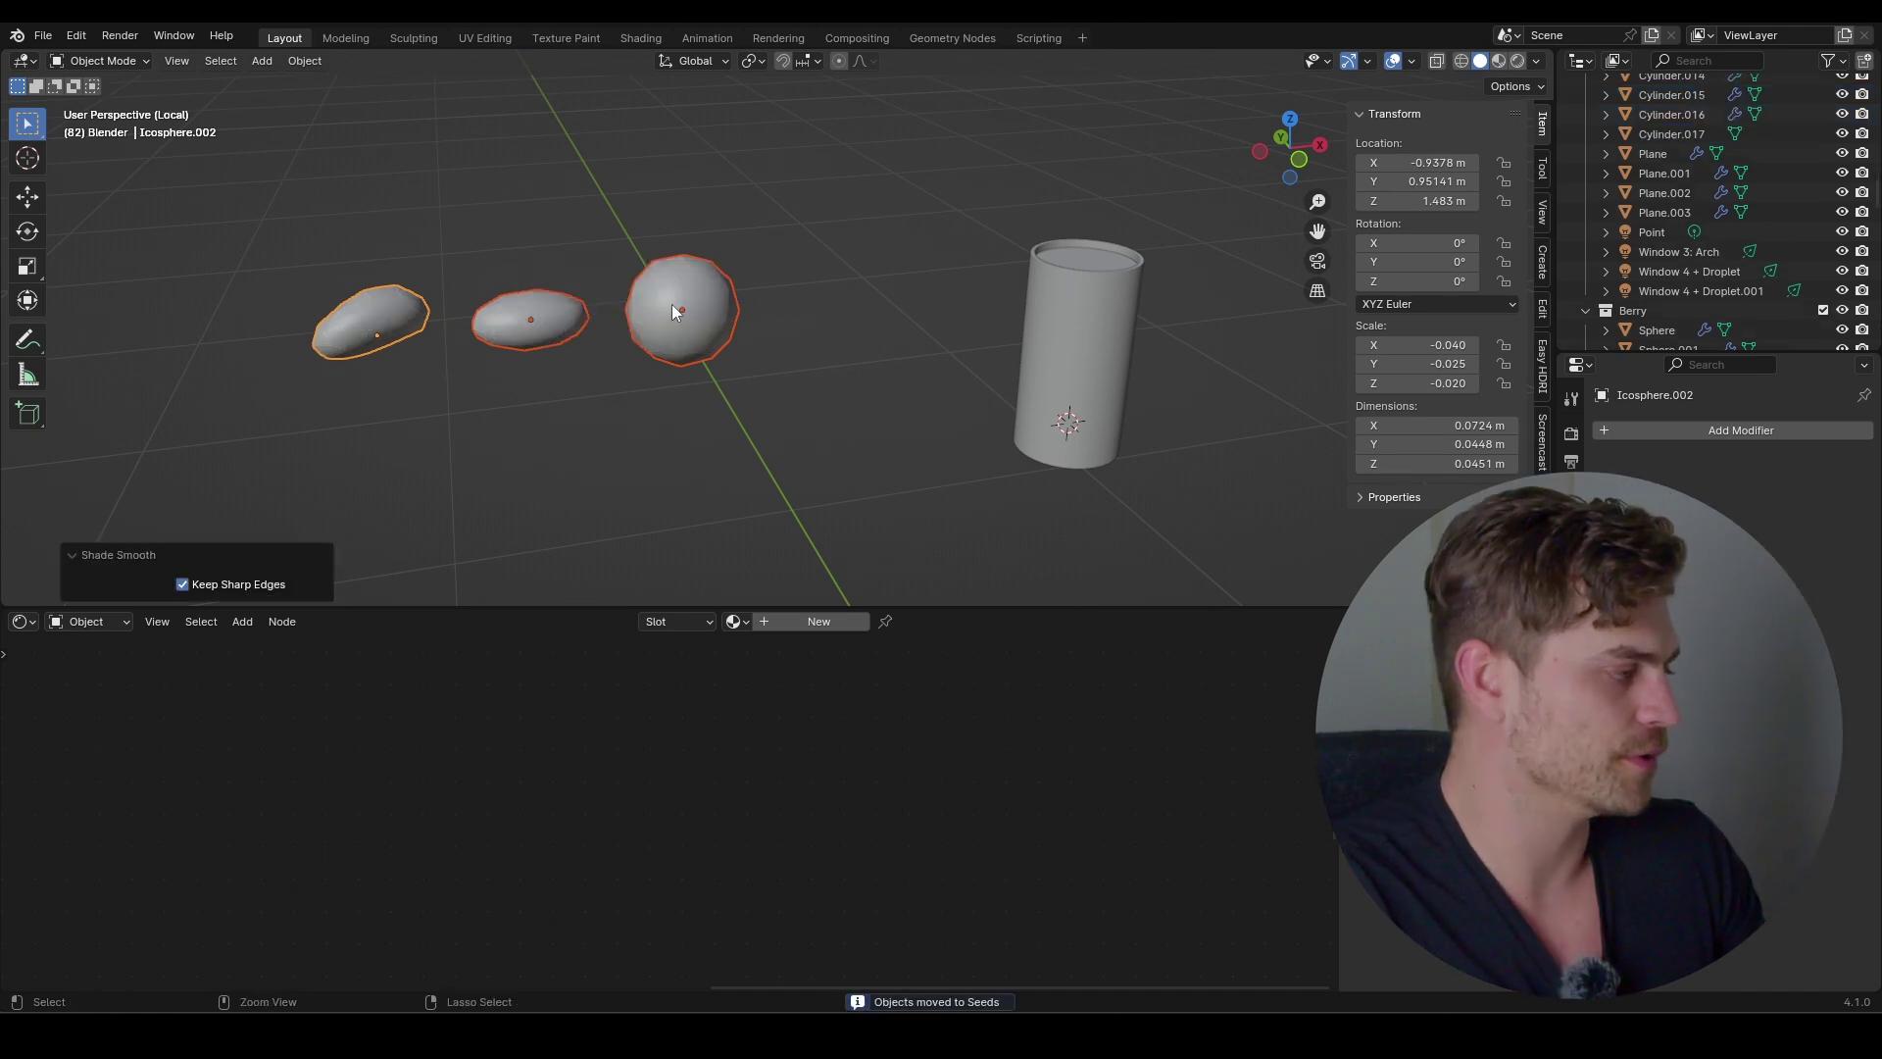
pyautogui.hotkey('ctrl', '2')
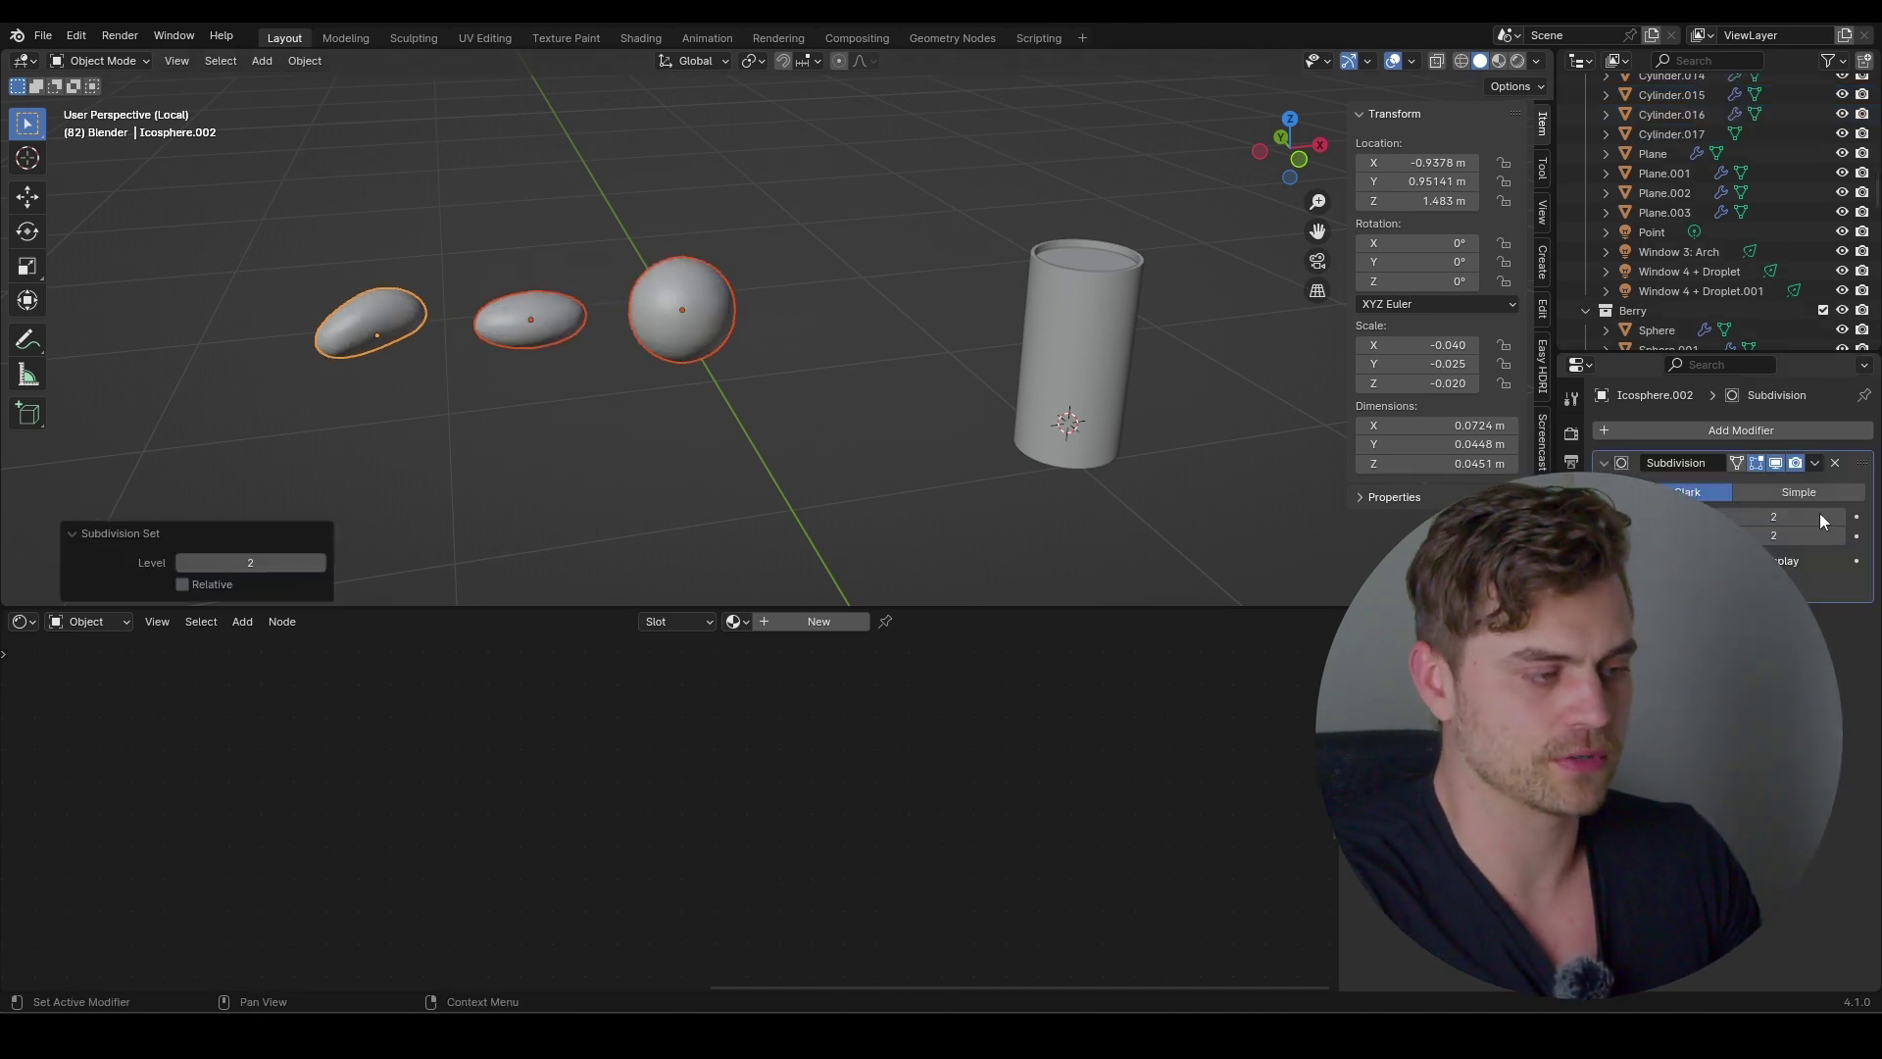
pyautogui.moveTo(875, 297); pyautogui.dragTo(843, 309, button='middle')
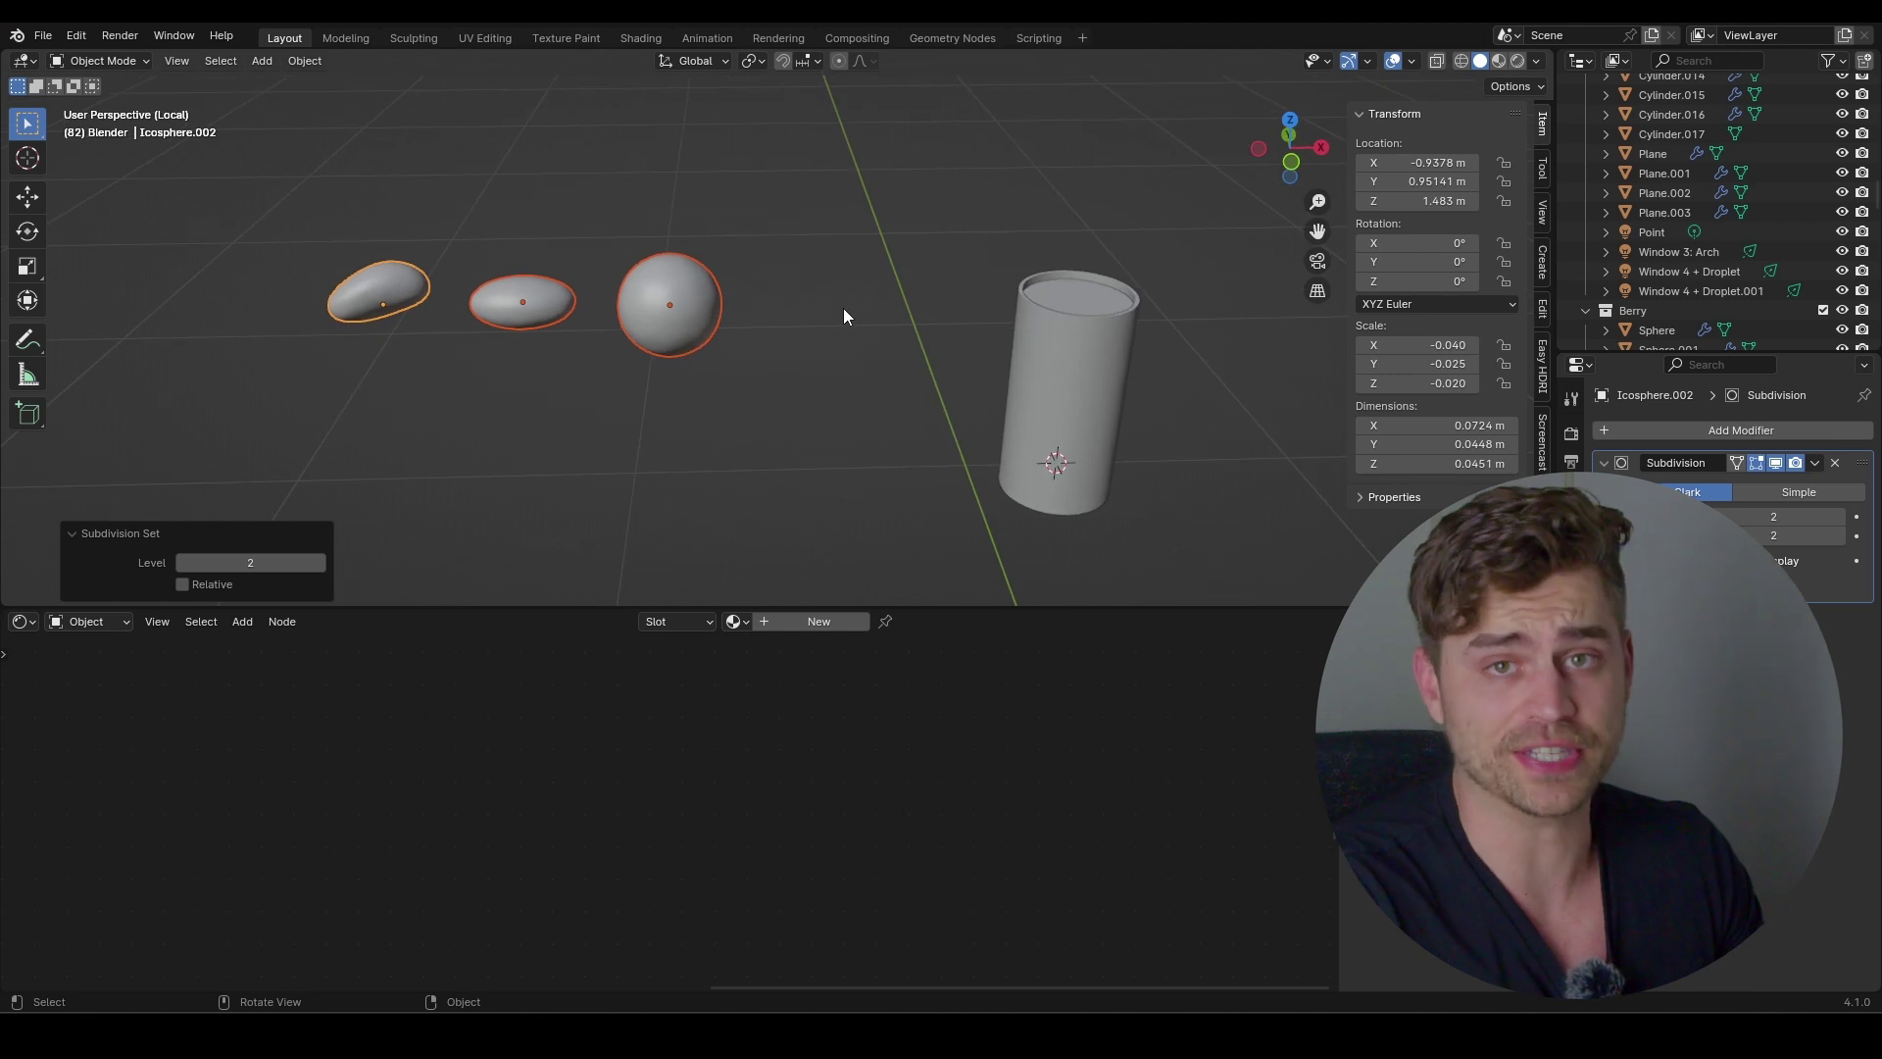
# Enlarge the shader editor and create a new material for the outer glass cylinder
pyautogui.click(759, 301)
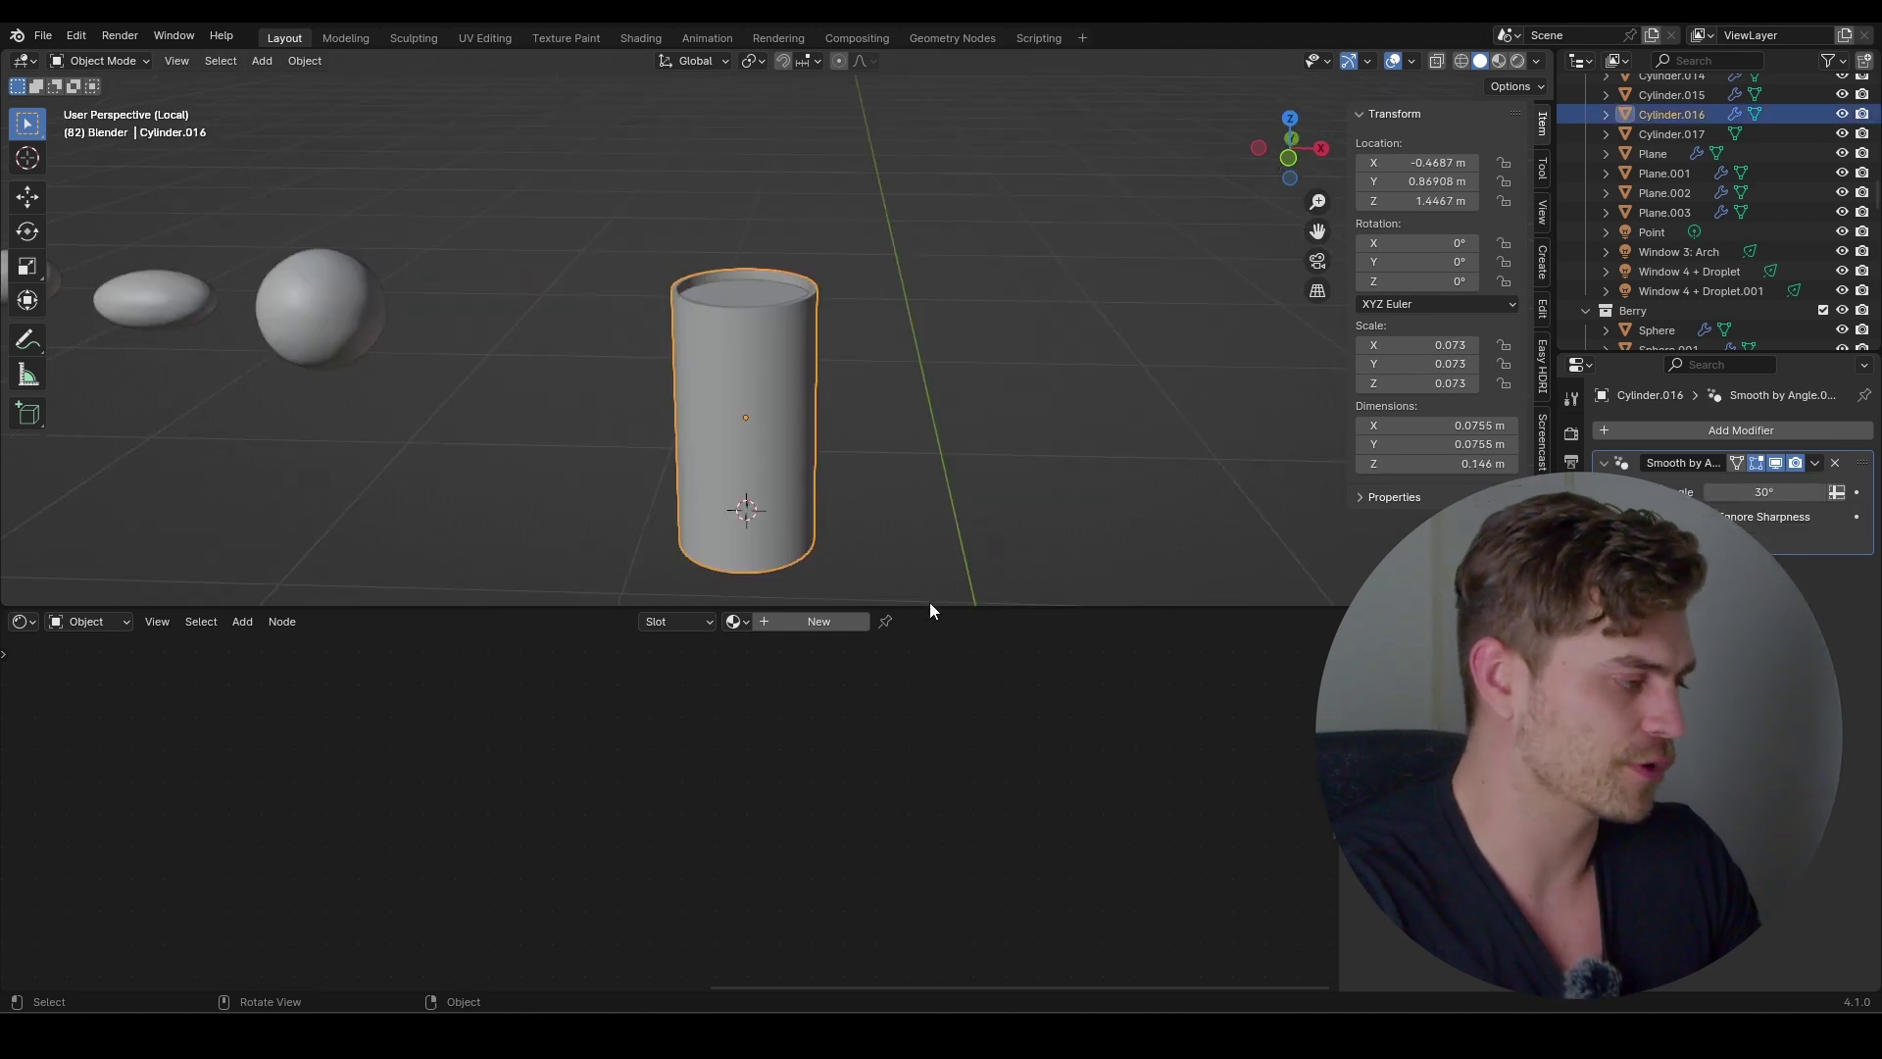
pyautogui.moveTo(929, 606); pyautogui.dragTo(897, 446)
pyautogui.scroll(-2, 873, 387)
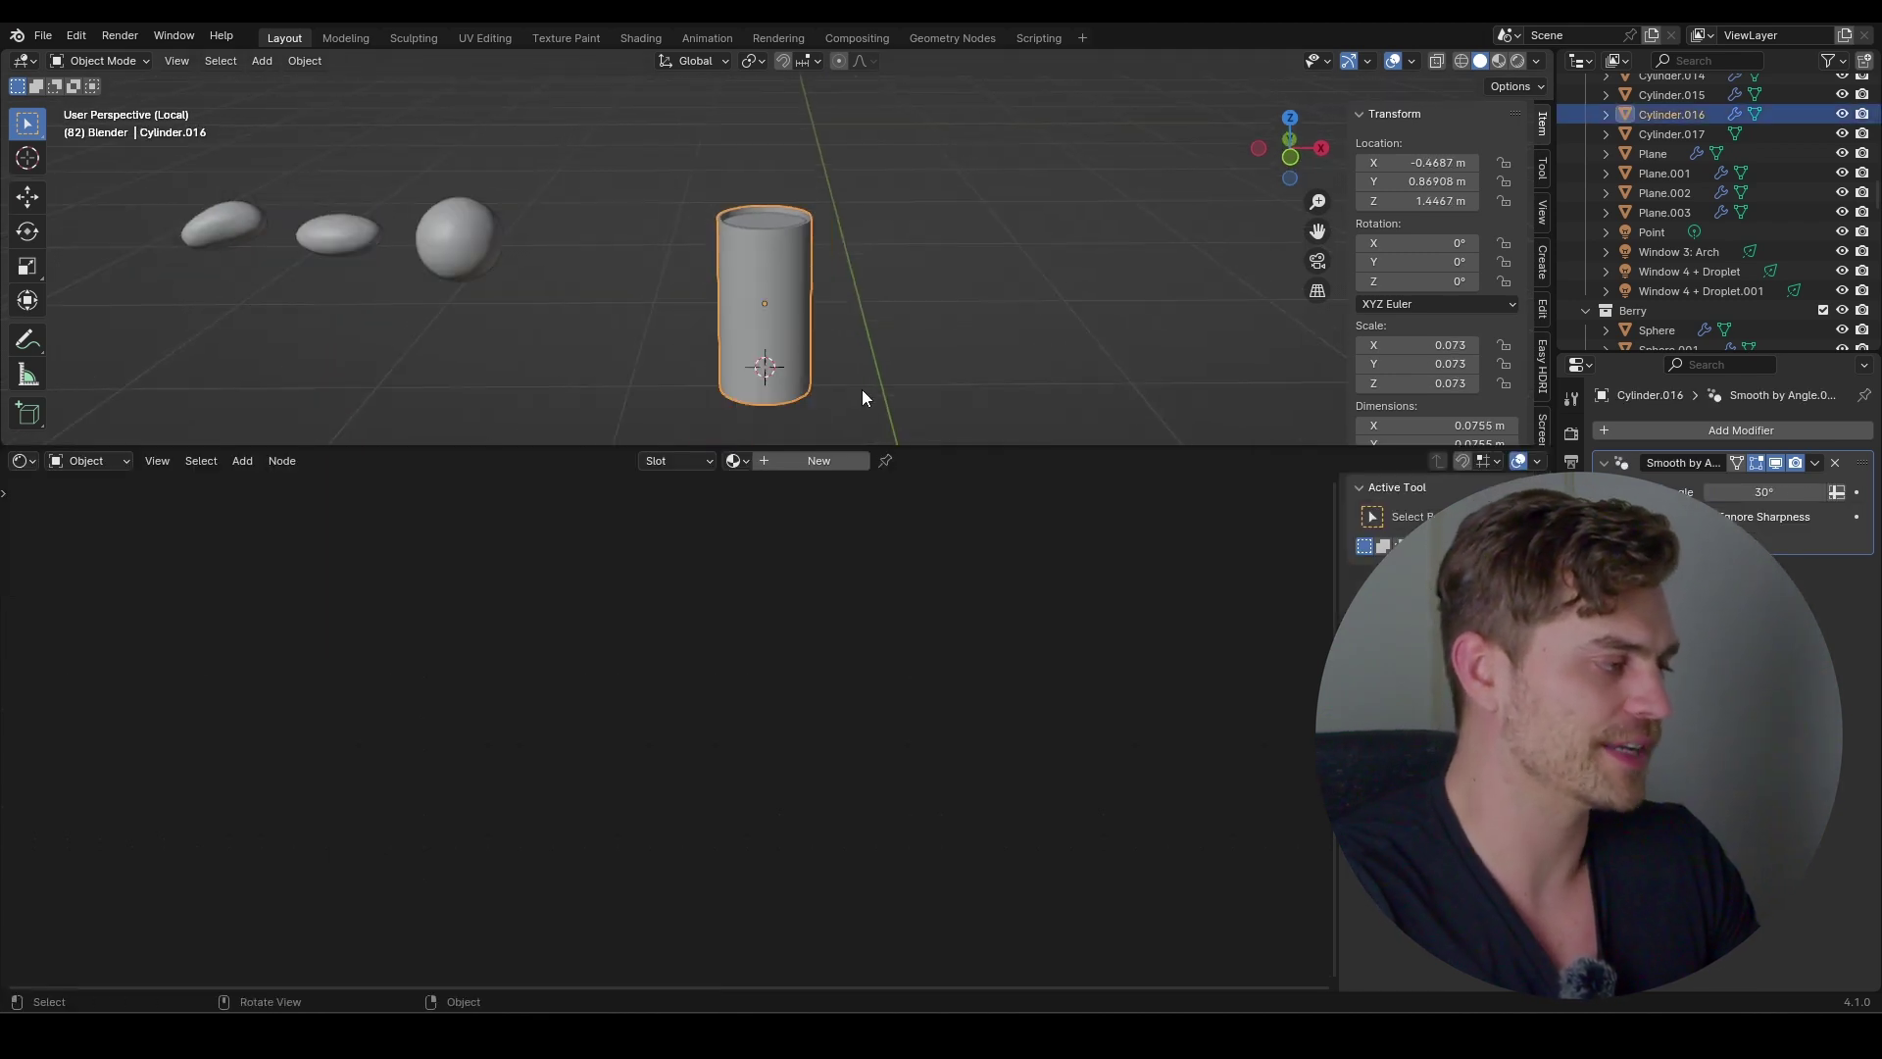
pyautogui.click(833, 459)
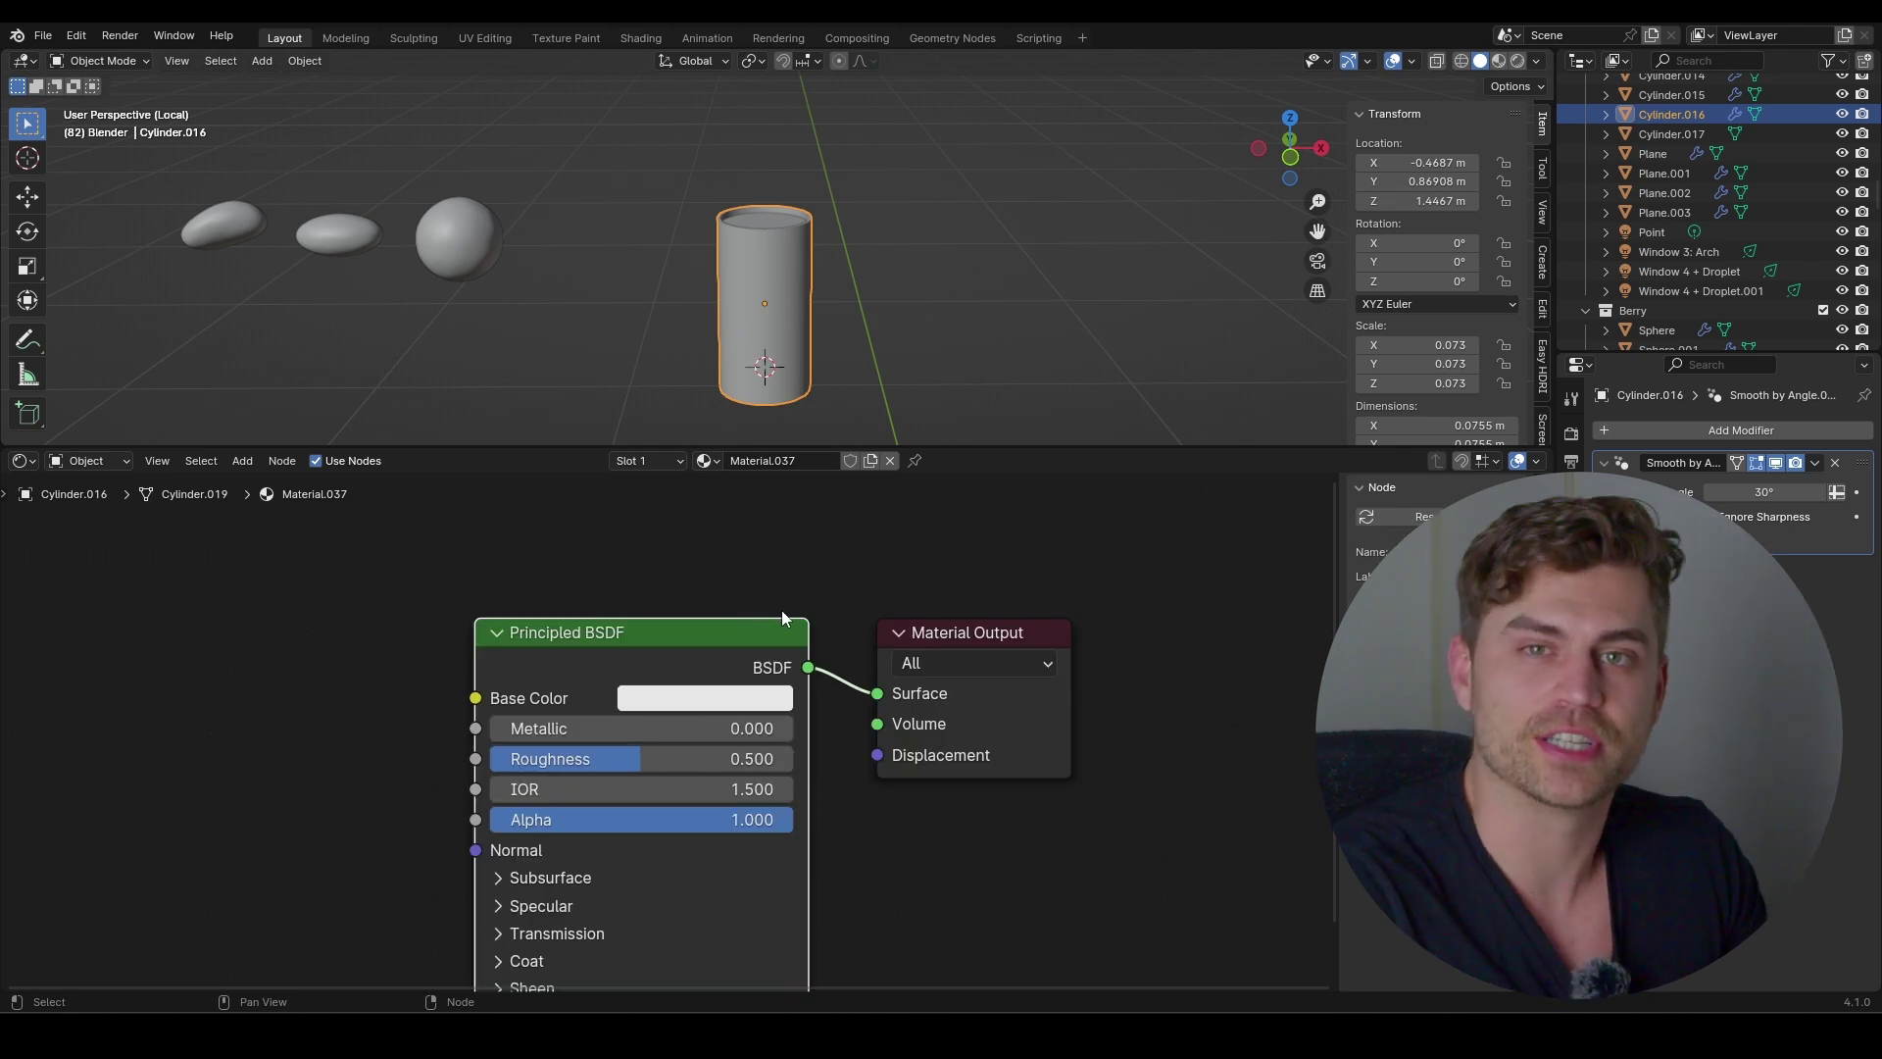
# Replace the Principled BSDF with a Glass BSDF at IOR 1.490 feeding the material's surface output
pyautogui.press('x')
pyautogui.hotkey('shift', 'a')
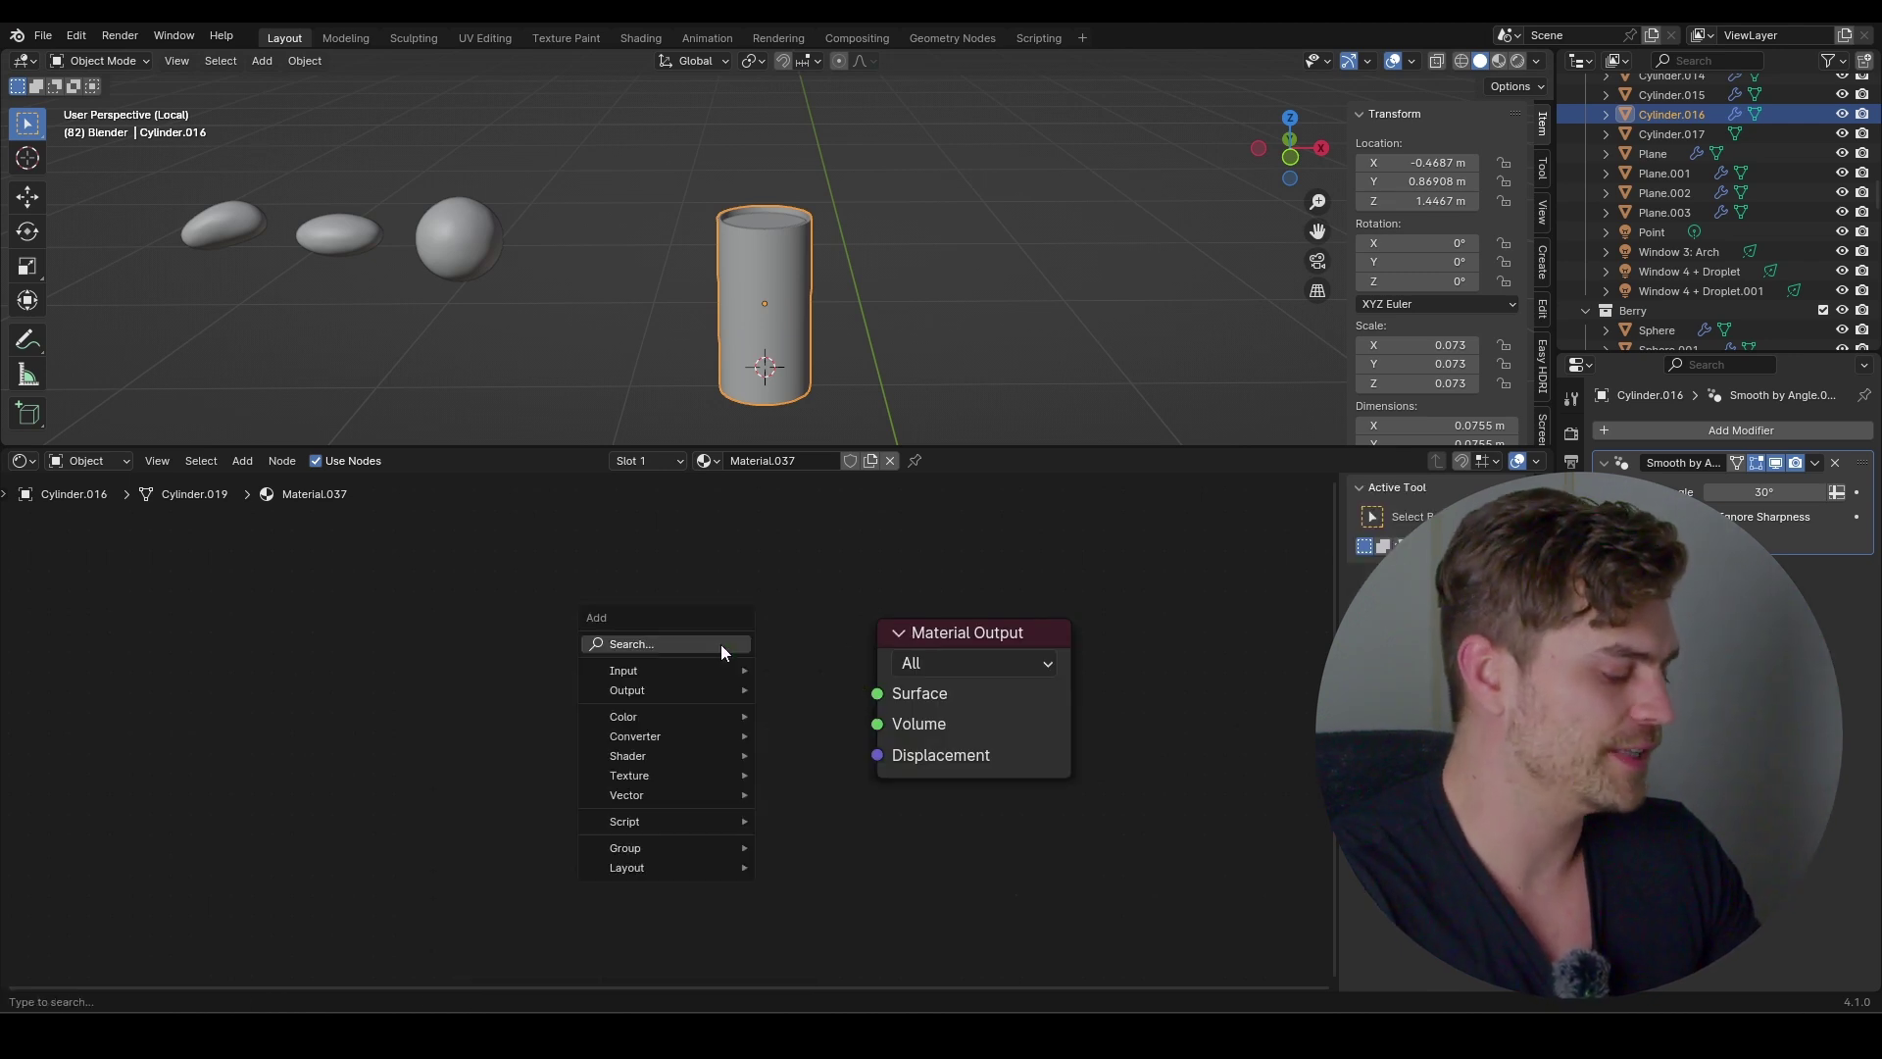
pyautogui.write('glass')
pyautogui.press('Return')
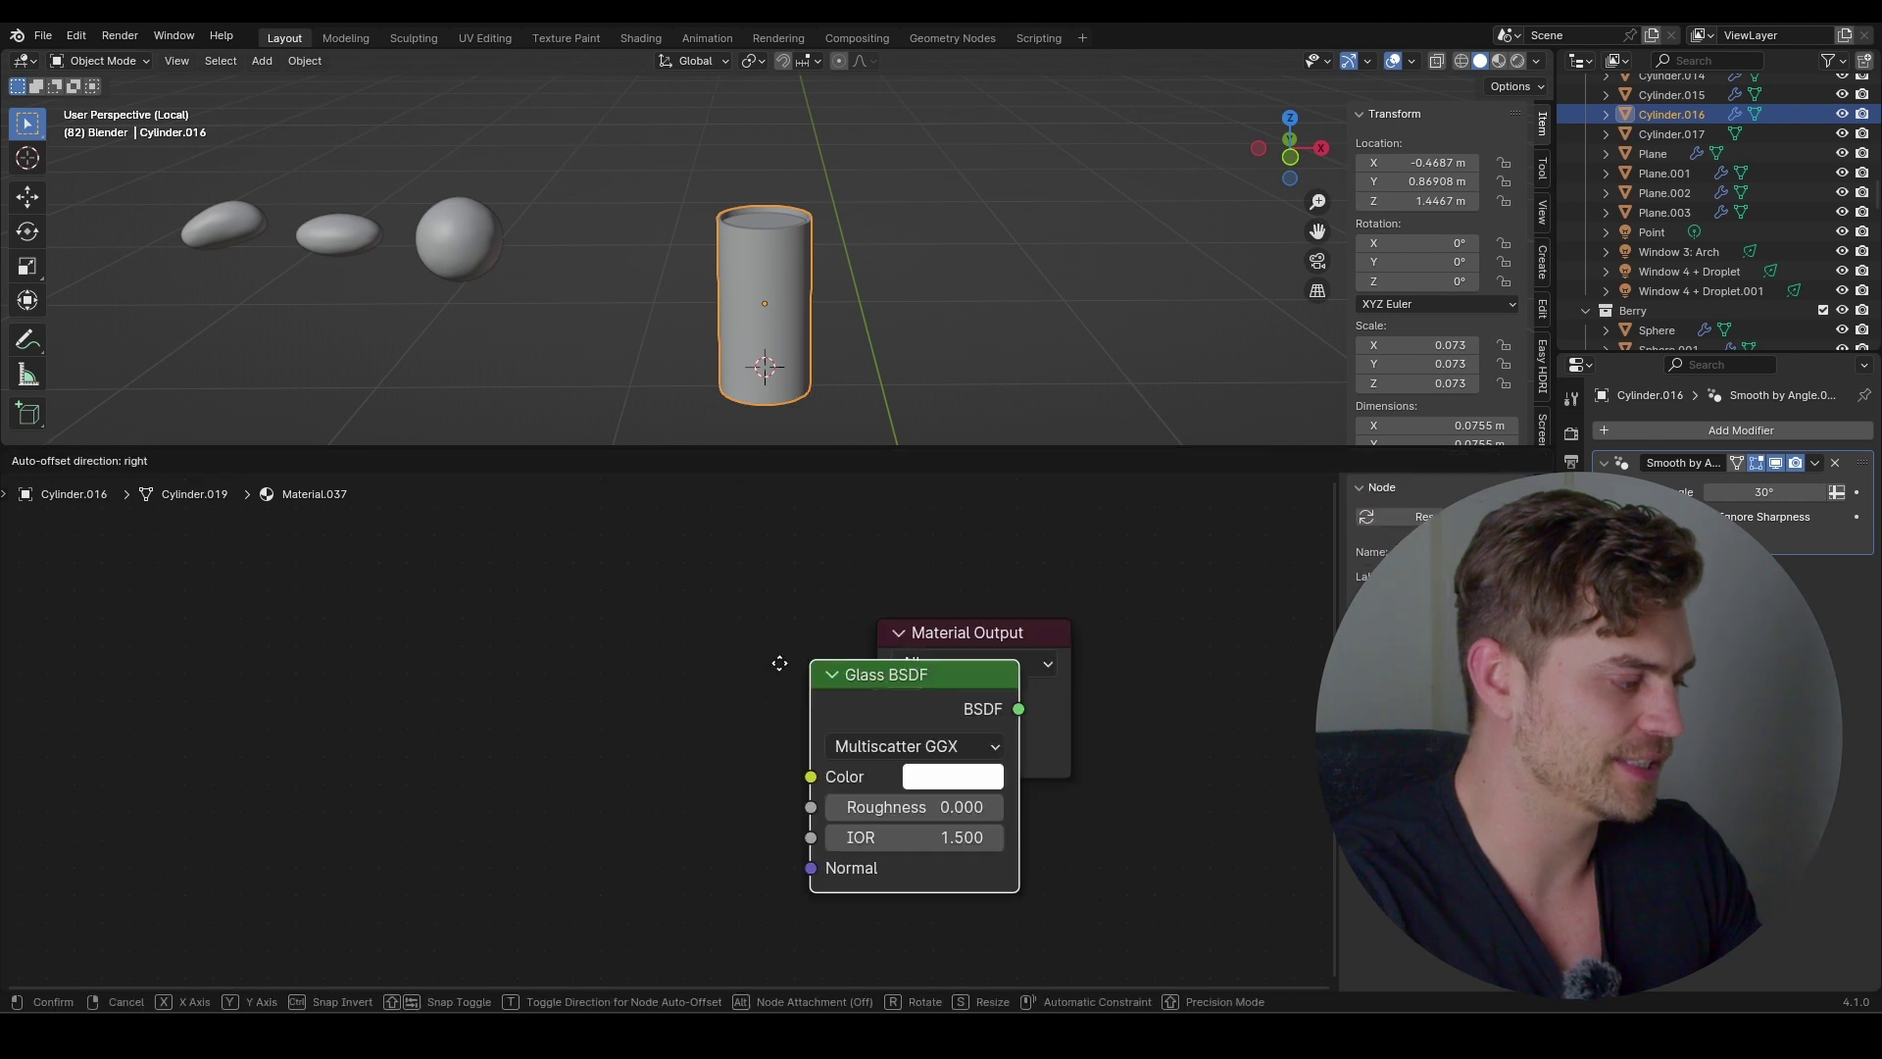
pyautogui.click(556, 666)
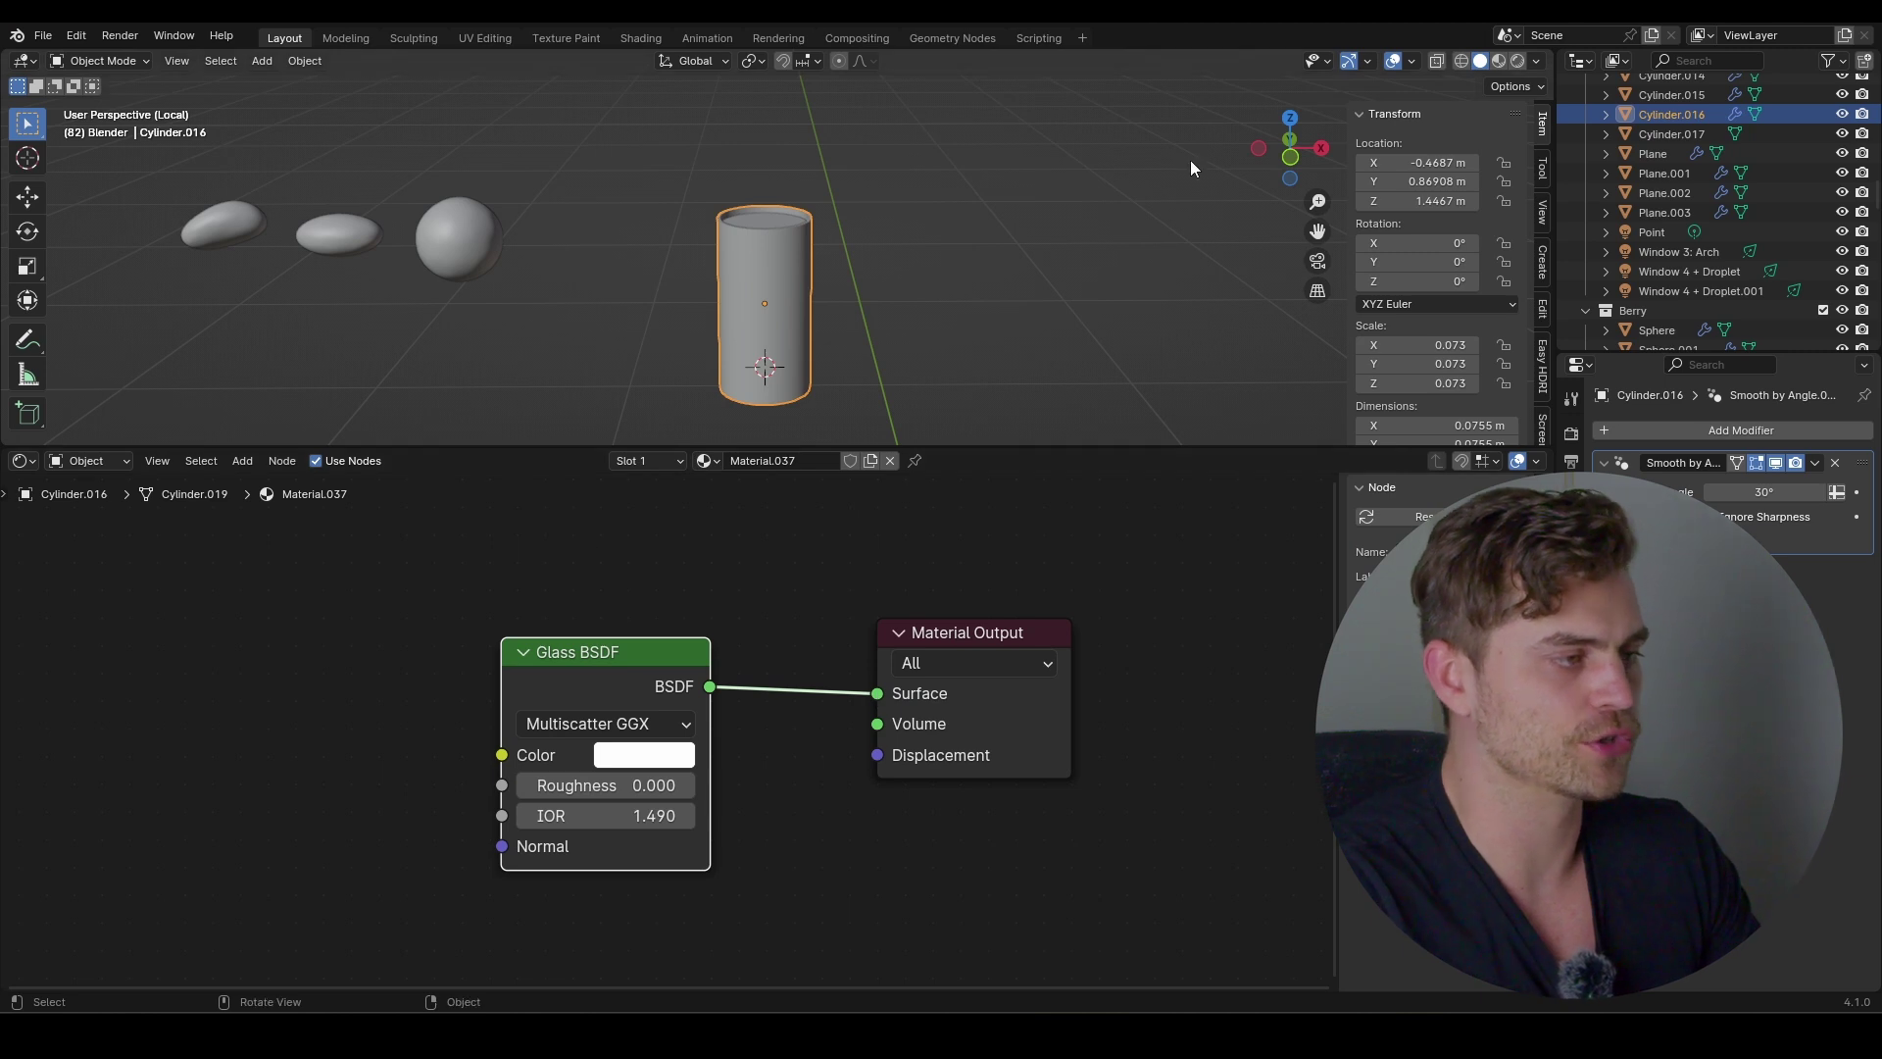
# Switch the viewport to rendered shading and inspect the glass around its rim
pyautogui.click(1517, 61)
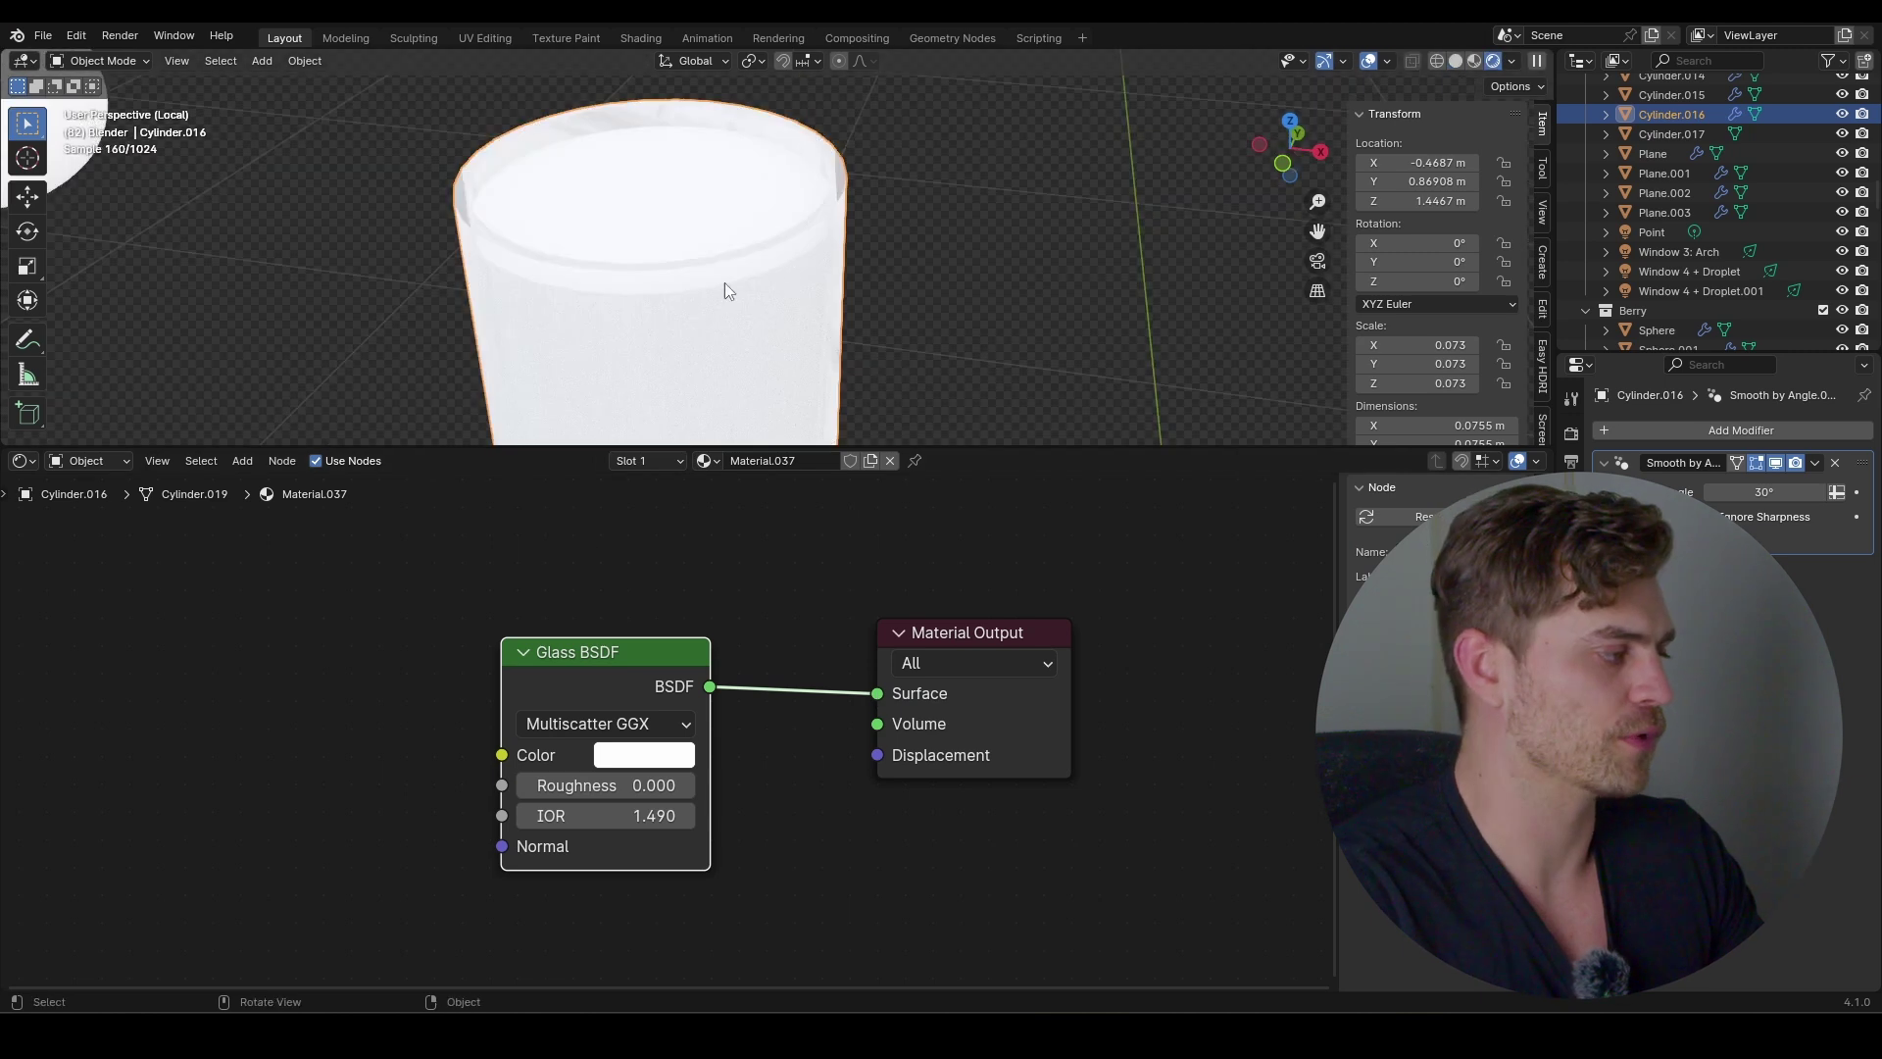
pyautogui.scroll(-3, 722, 284)
pyautogui.moveTo(715, 265); pyautogui.dragTo(762, 268, button='middle')
pyautogui.scroll(3, 715, 219)
# Select the inner cylinder, enlarge the 3D viewport and split it side by side, making the new area a Geometry Node Editor
pyautogui.click(693, 168)
pyautogui.scroll(-4, 706, 196)
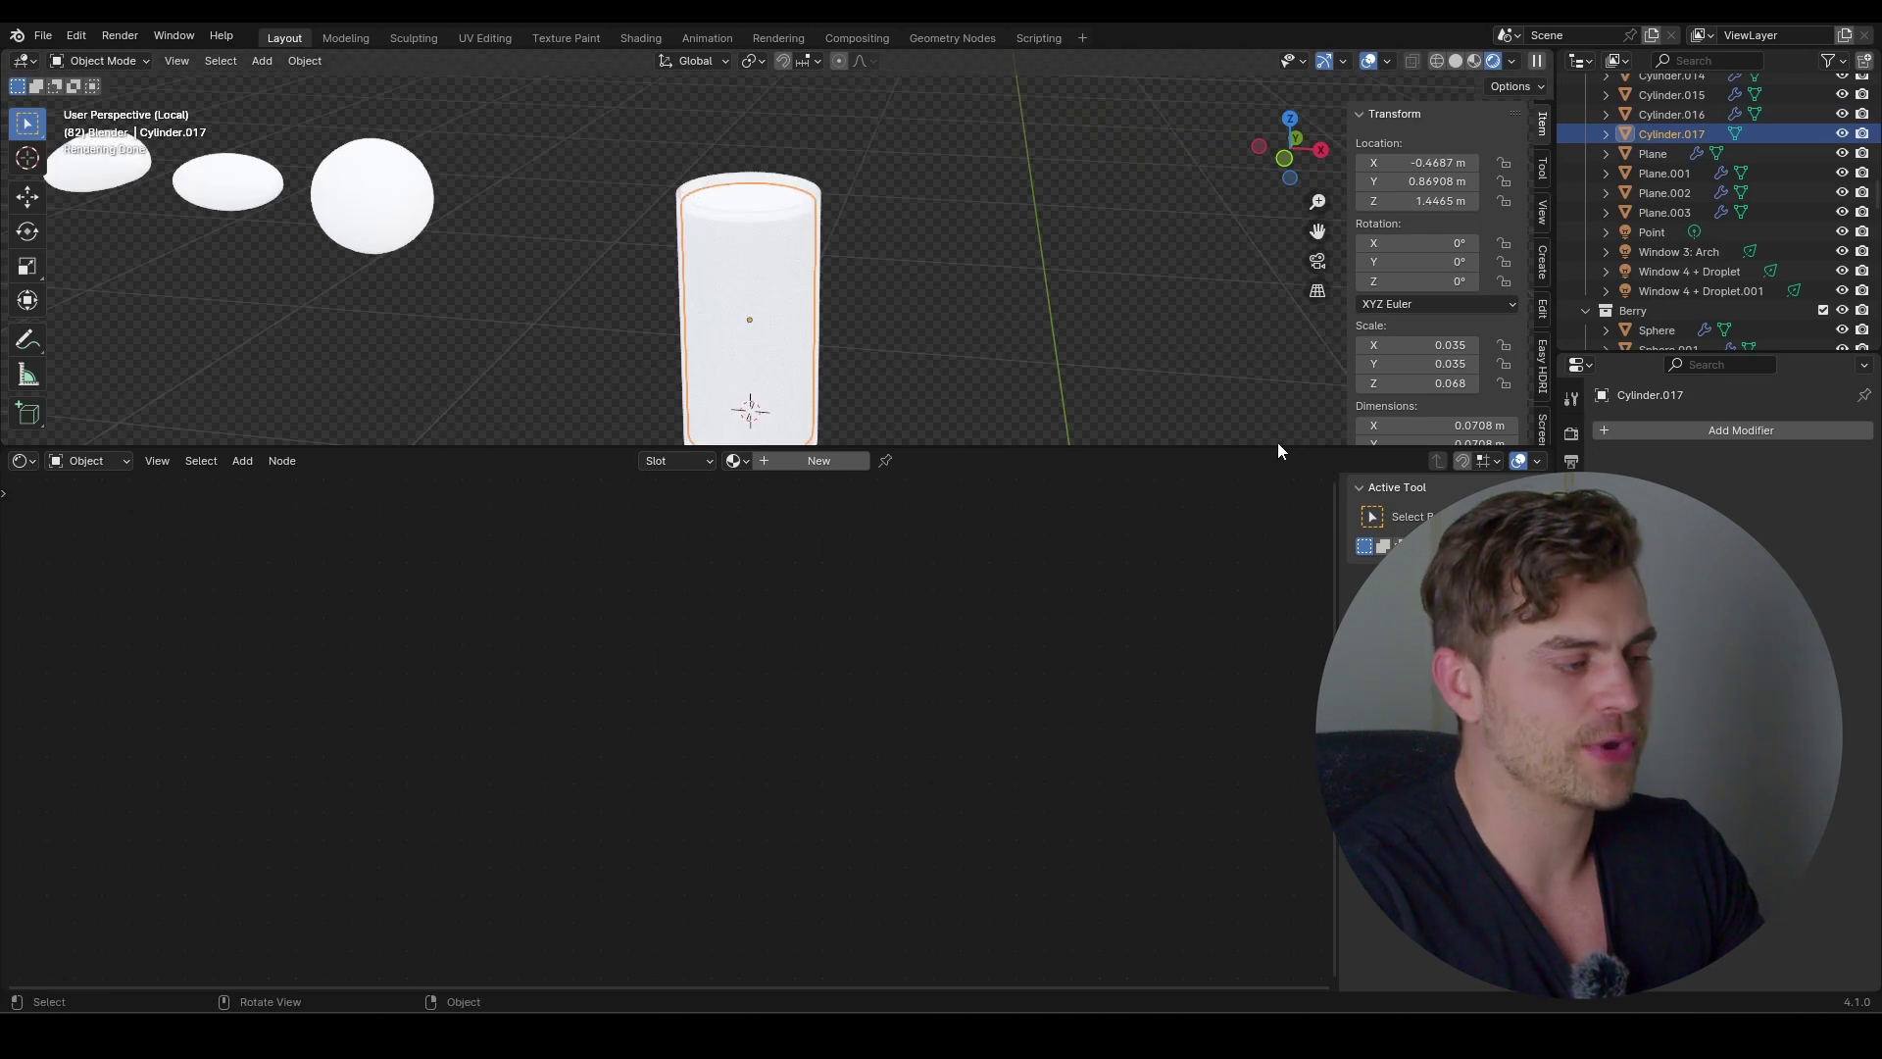
pyautogui.moveTo(1278, 446); pyautogui.dragTo(1293, 916)
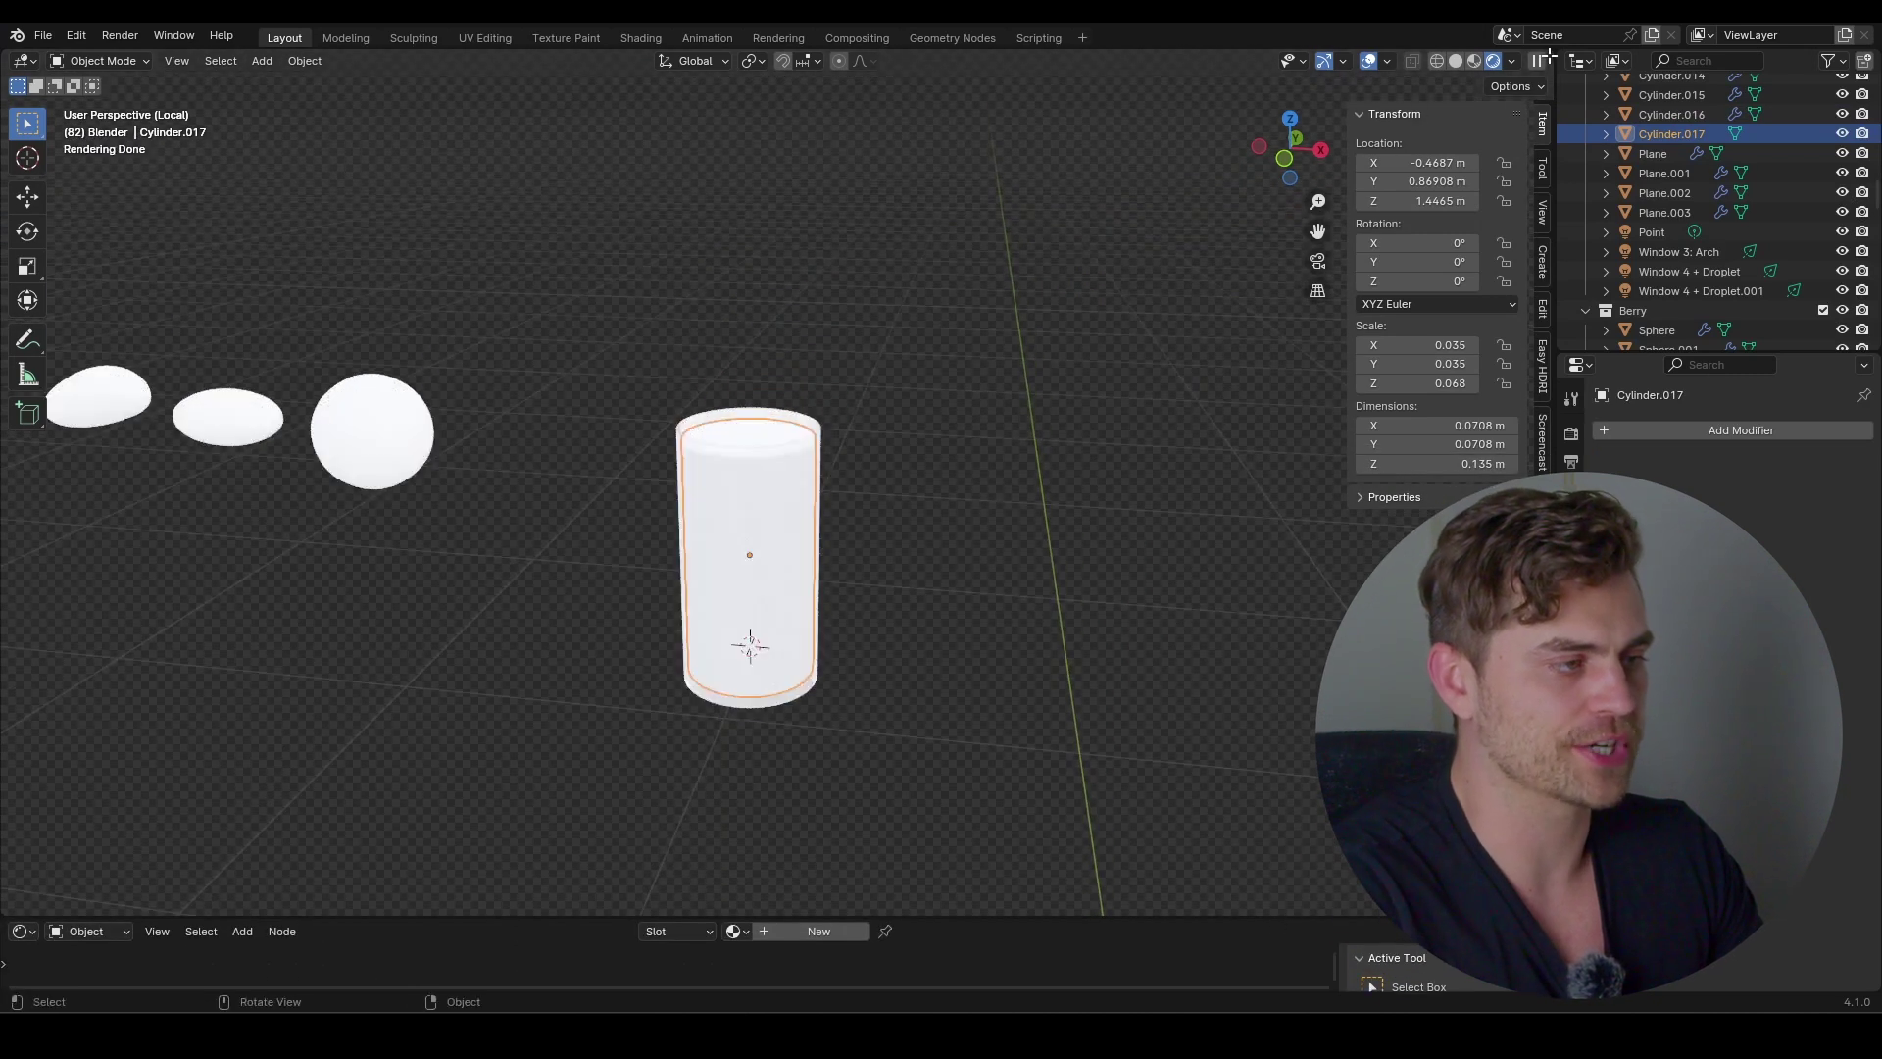
pyautogui.moveTo(1549, 54); pyautogui.dragTo(882, 61)
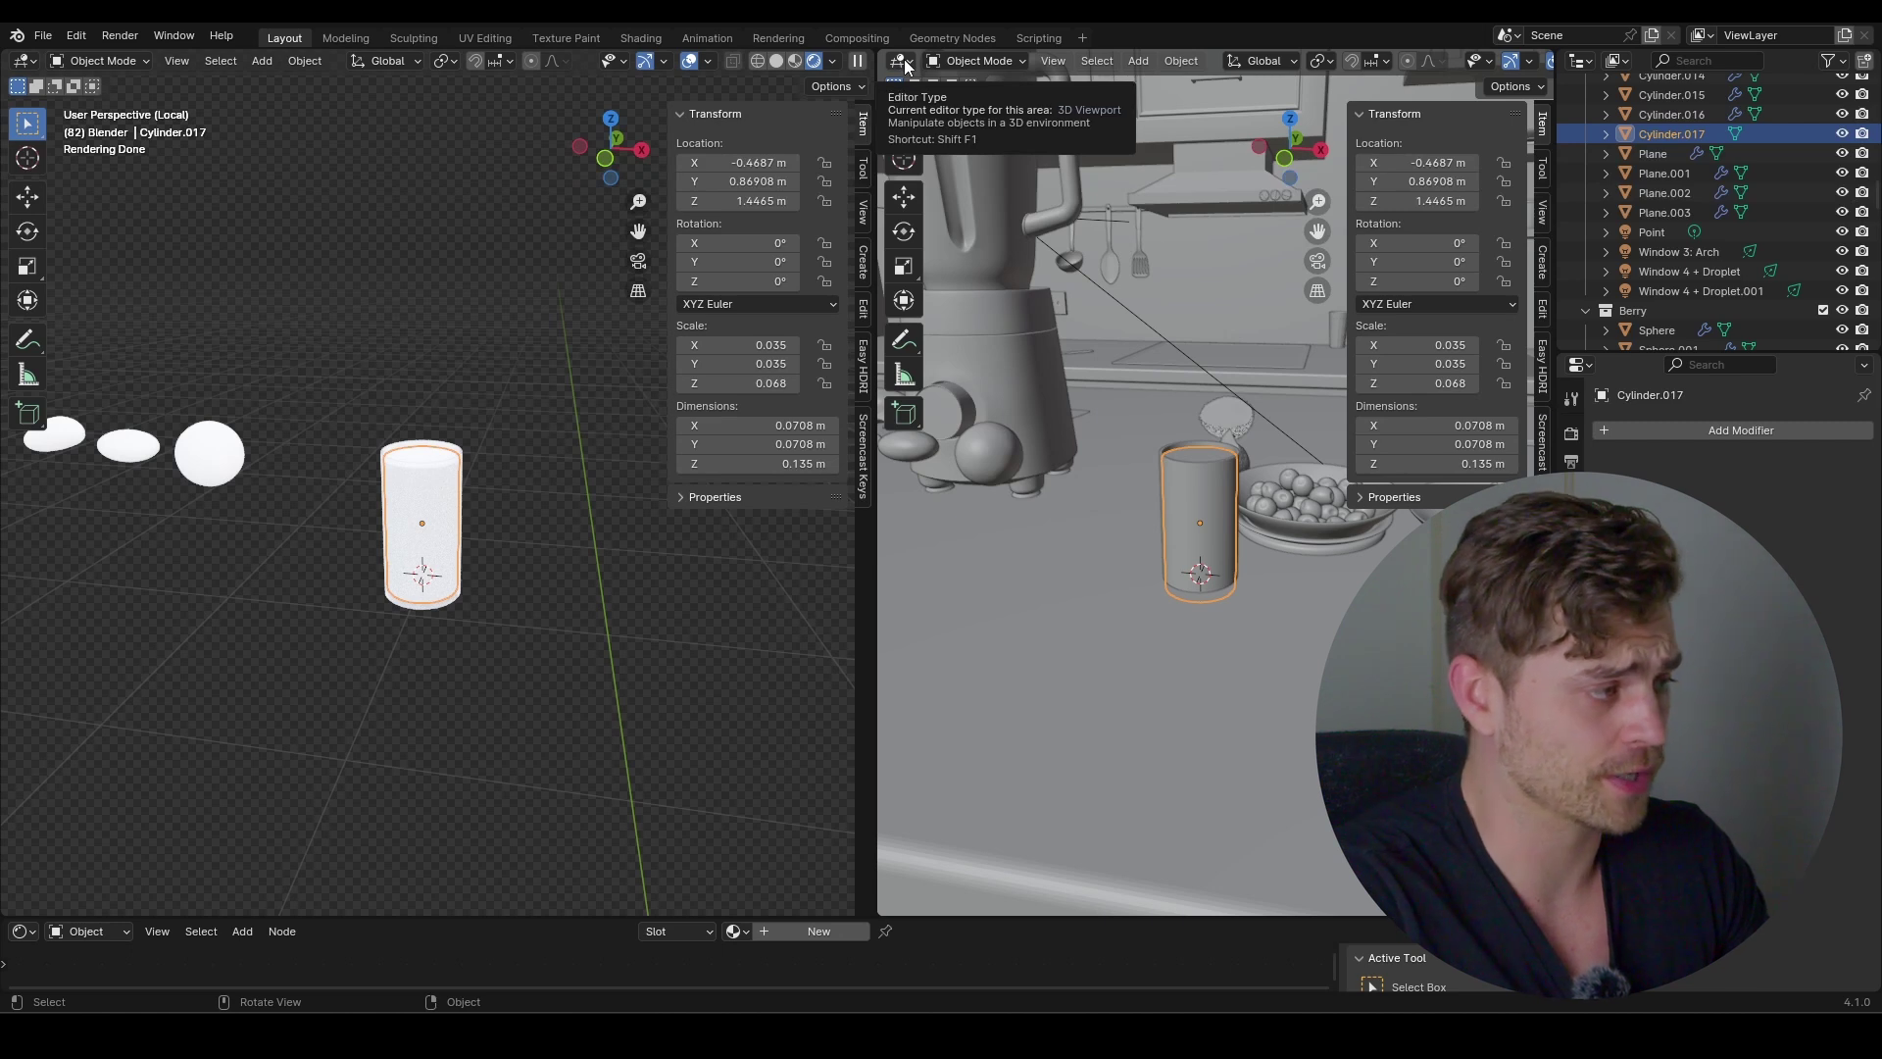
pyautogui.click(973, 61)
pyautogui.click(900, 61)
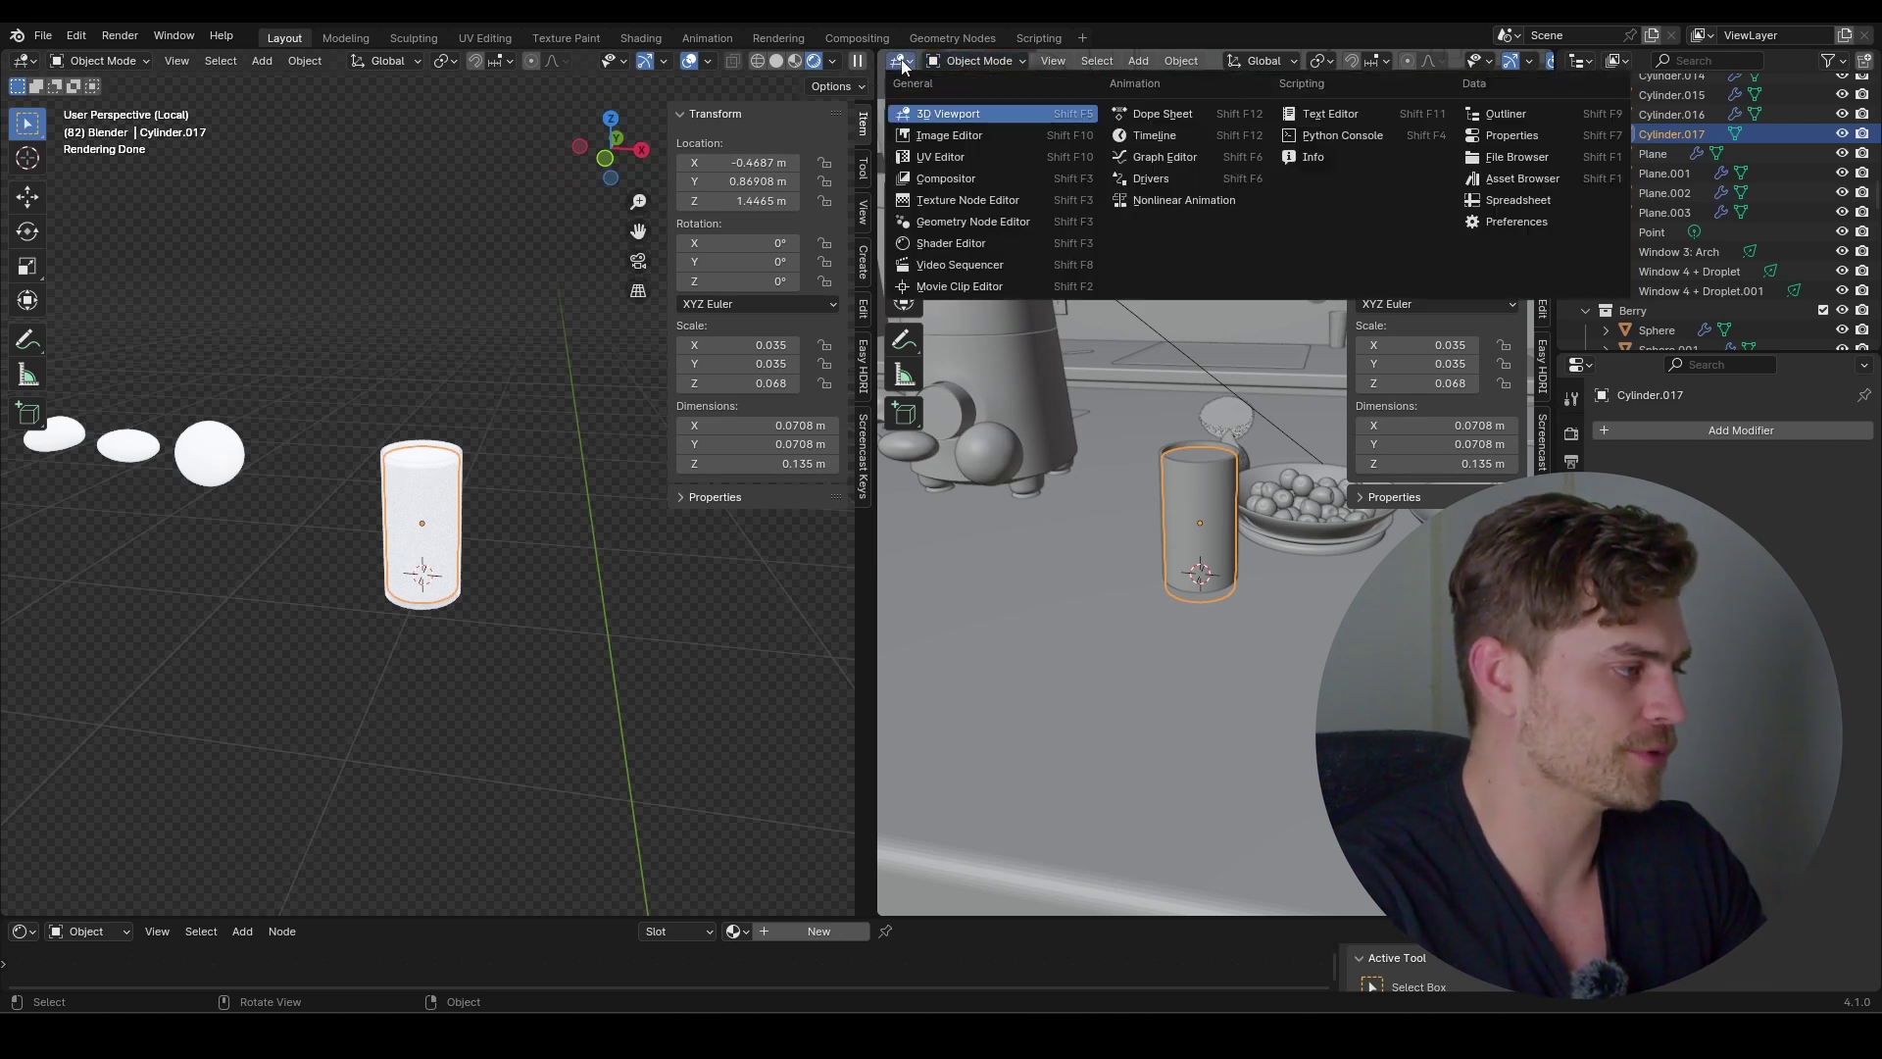
pyautogui.click(980, 222)
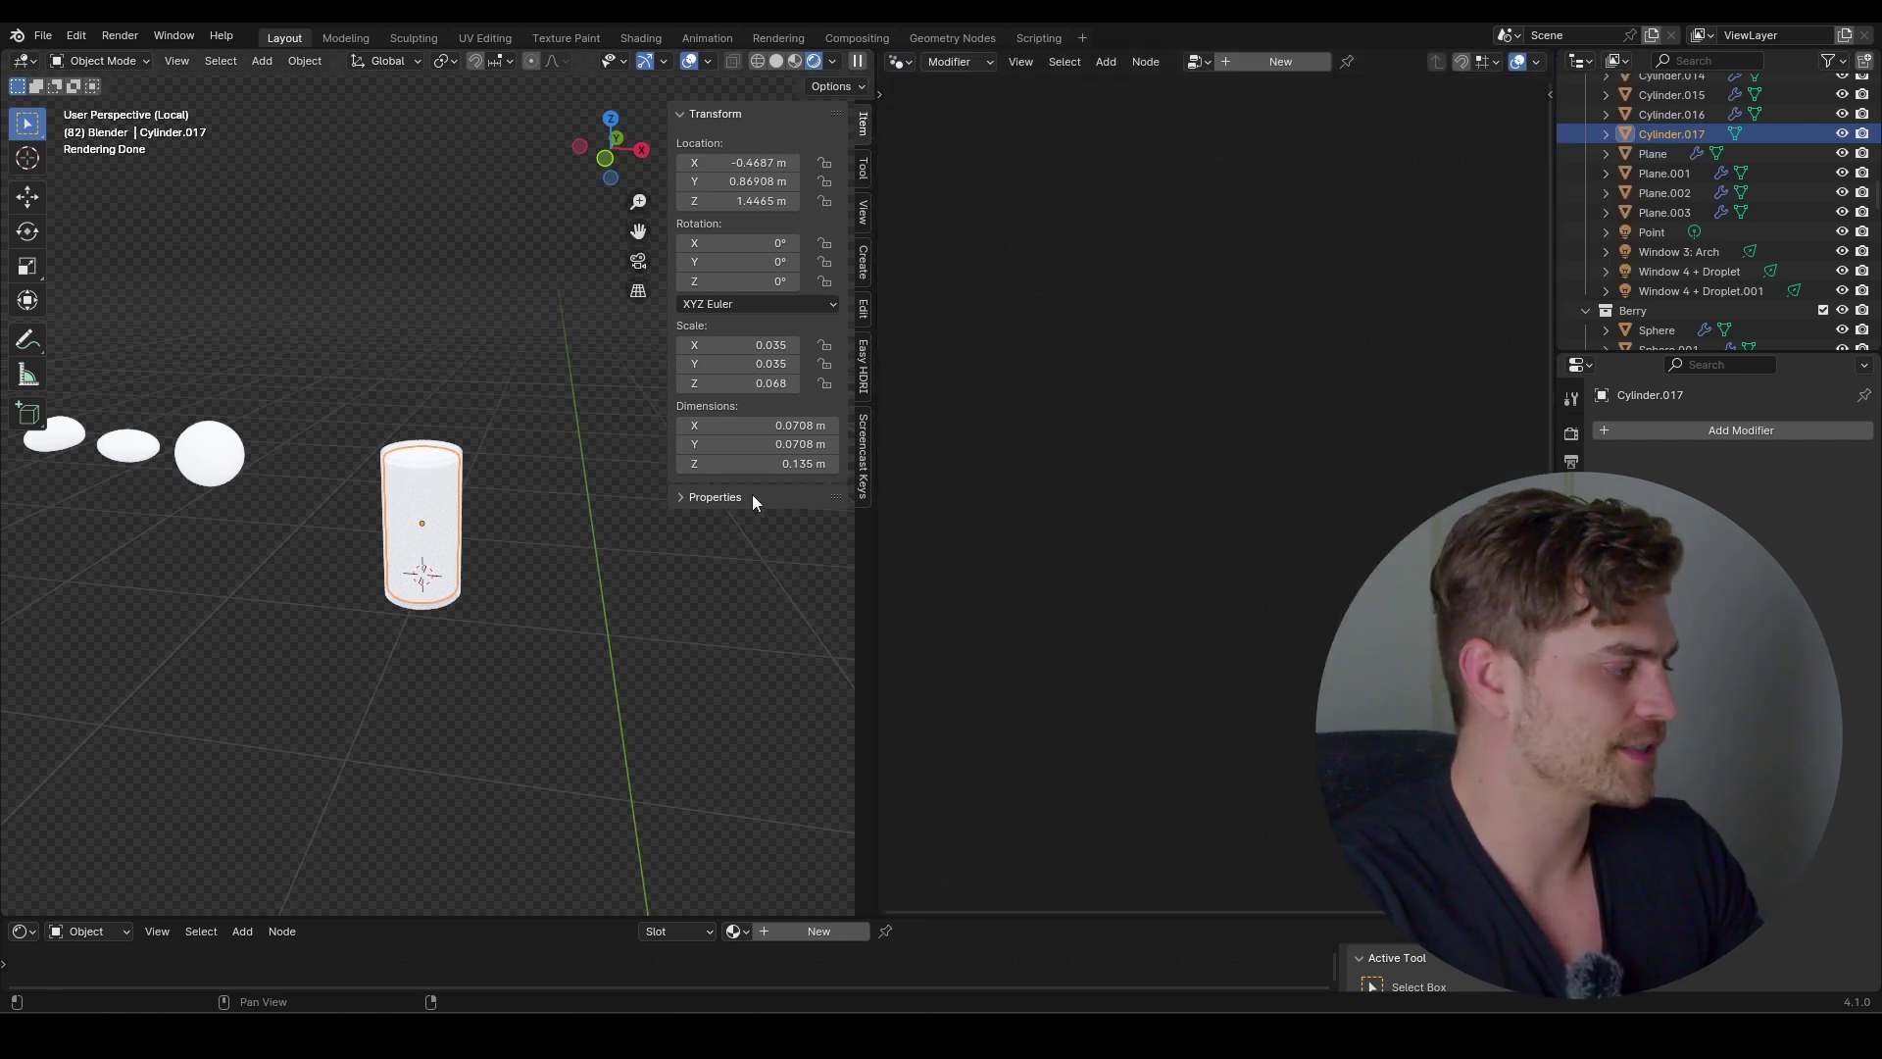
# Create a geometry node tree on the inner cylinder and insert a Distribute Points on Faces node after the Group Input
pyautogui.click(1272, 61)
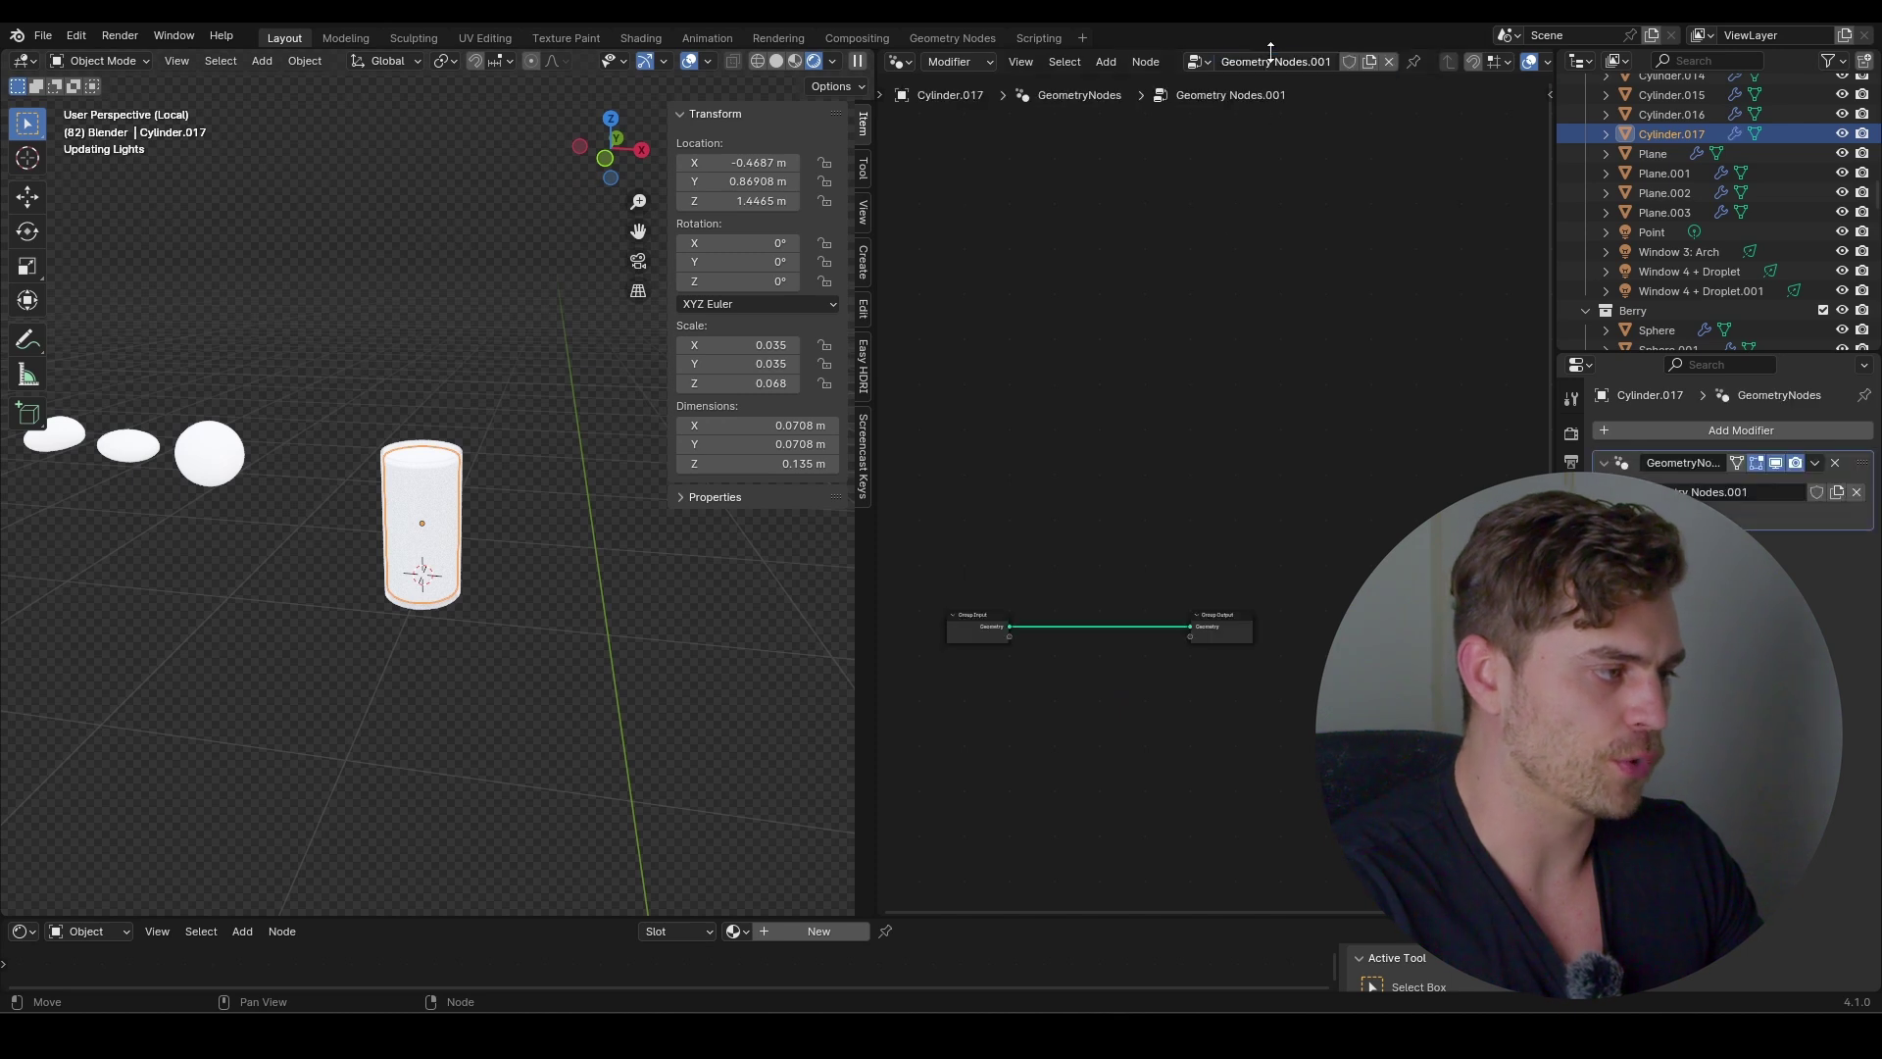
pyautogui.scroll(5, 565, 549)
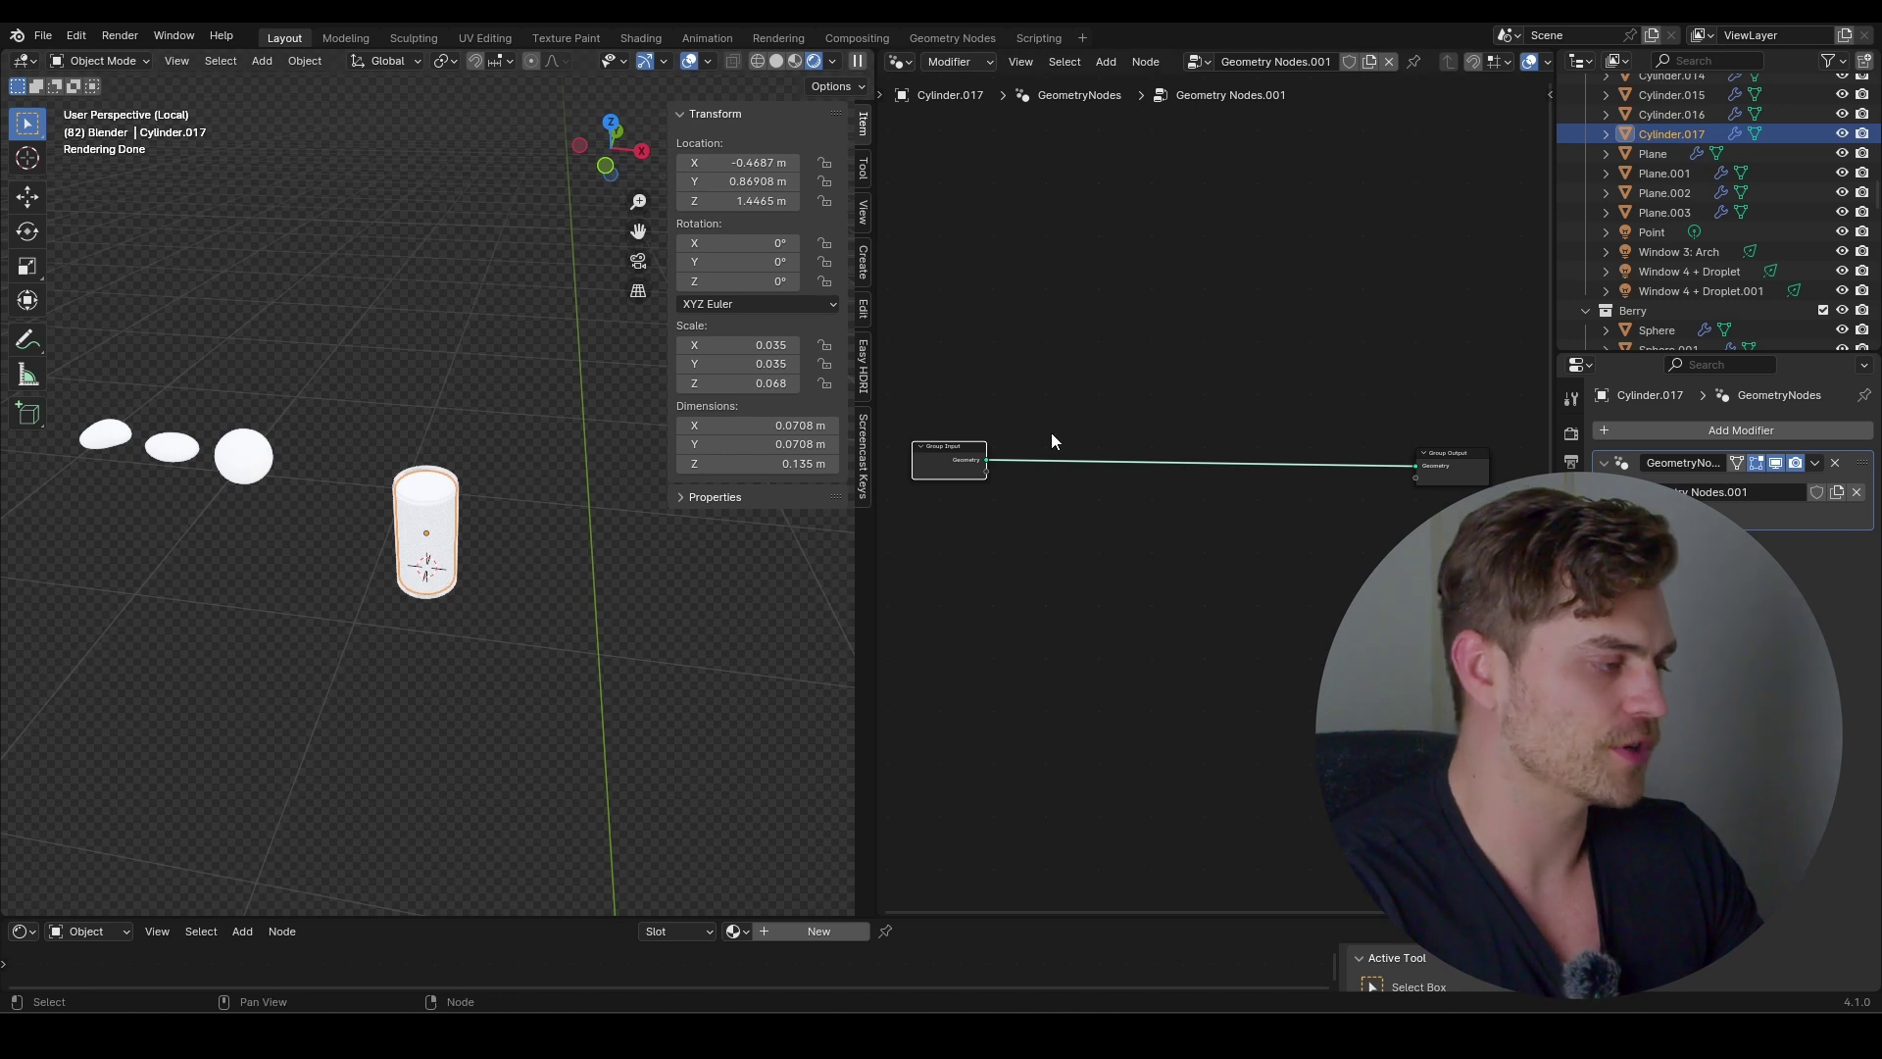
pyautogui.hotkey('shift', 'a')
pyautogui.write('distribute')
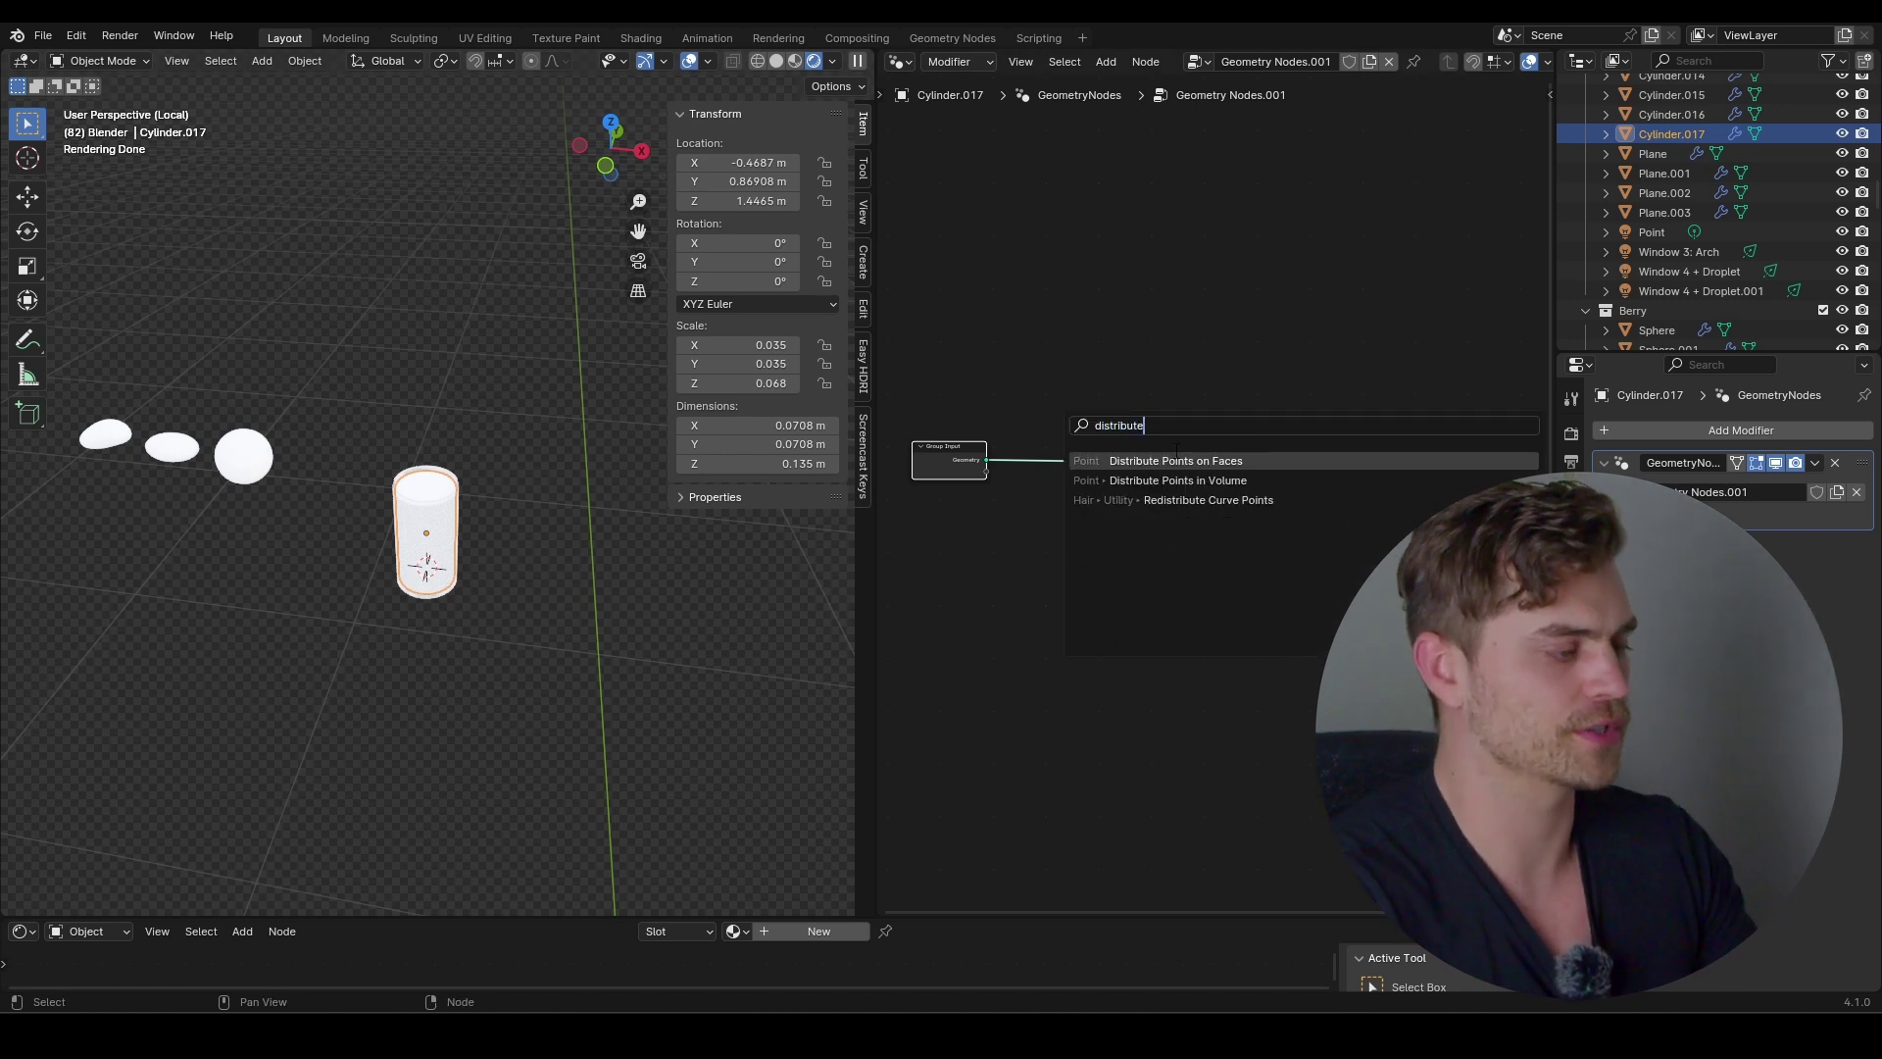
pyautogui.press('Return')
pyautogui.click(1173, 497)
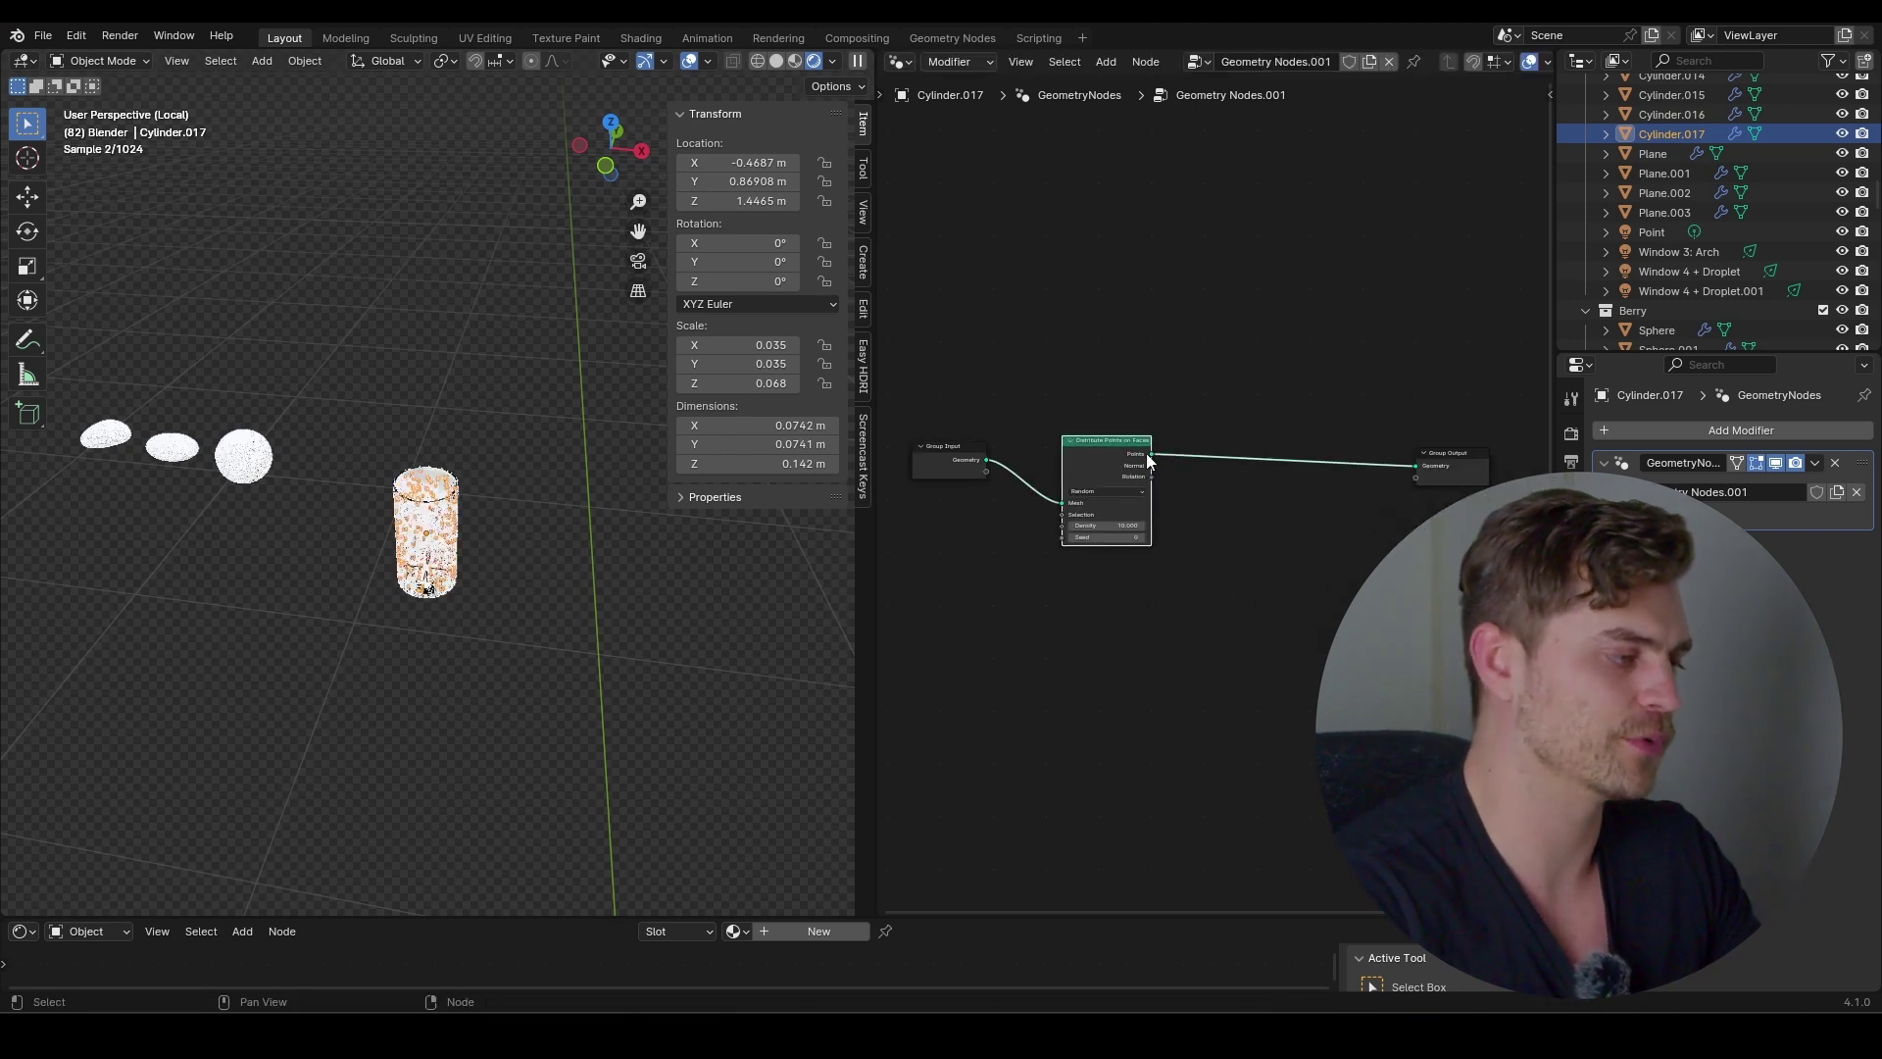
# Insert an Instance on Points node between the Distribute Points on Faces node and the Group Output
pyautogui.hotkey('shift', 'a')
pyautogui.write('instan')
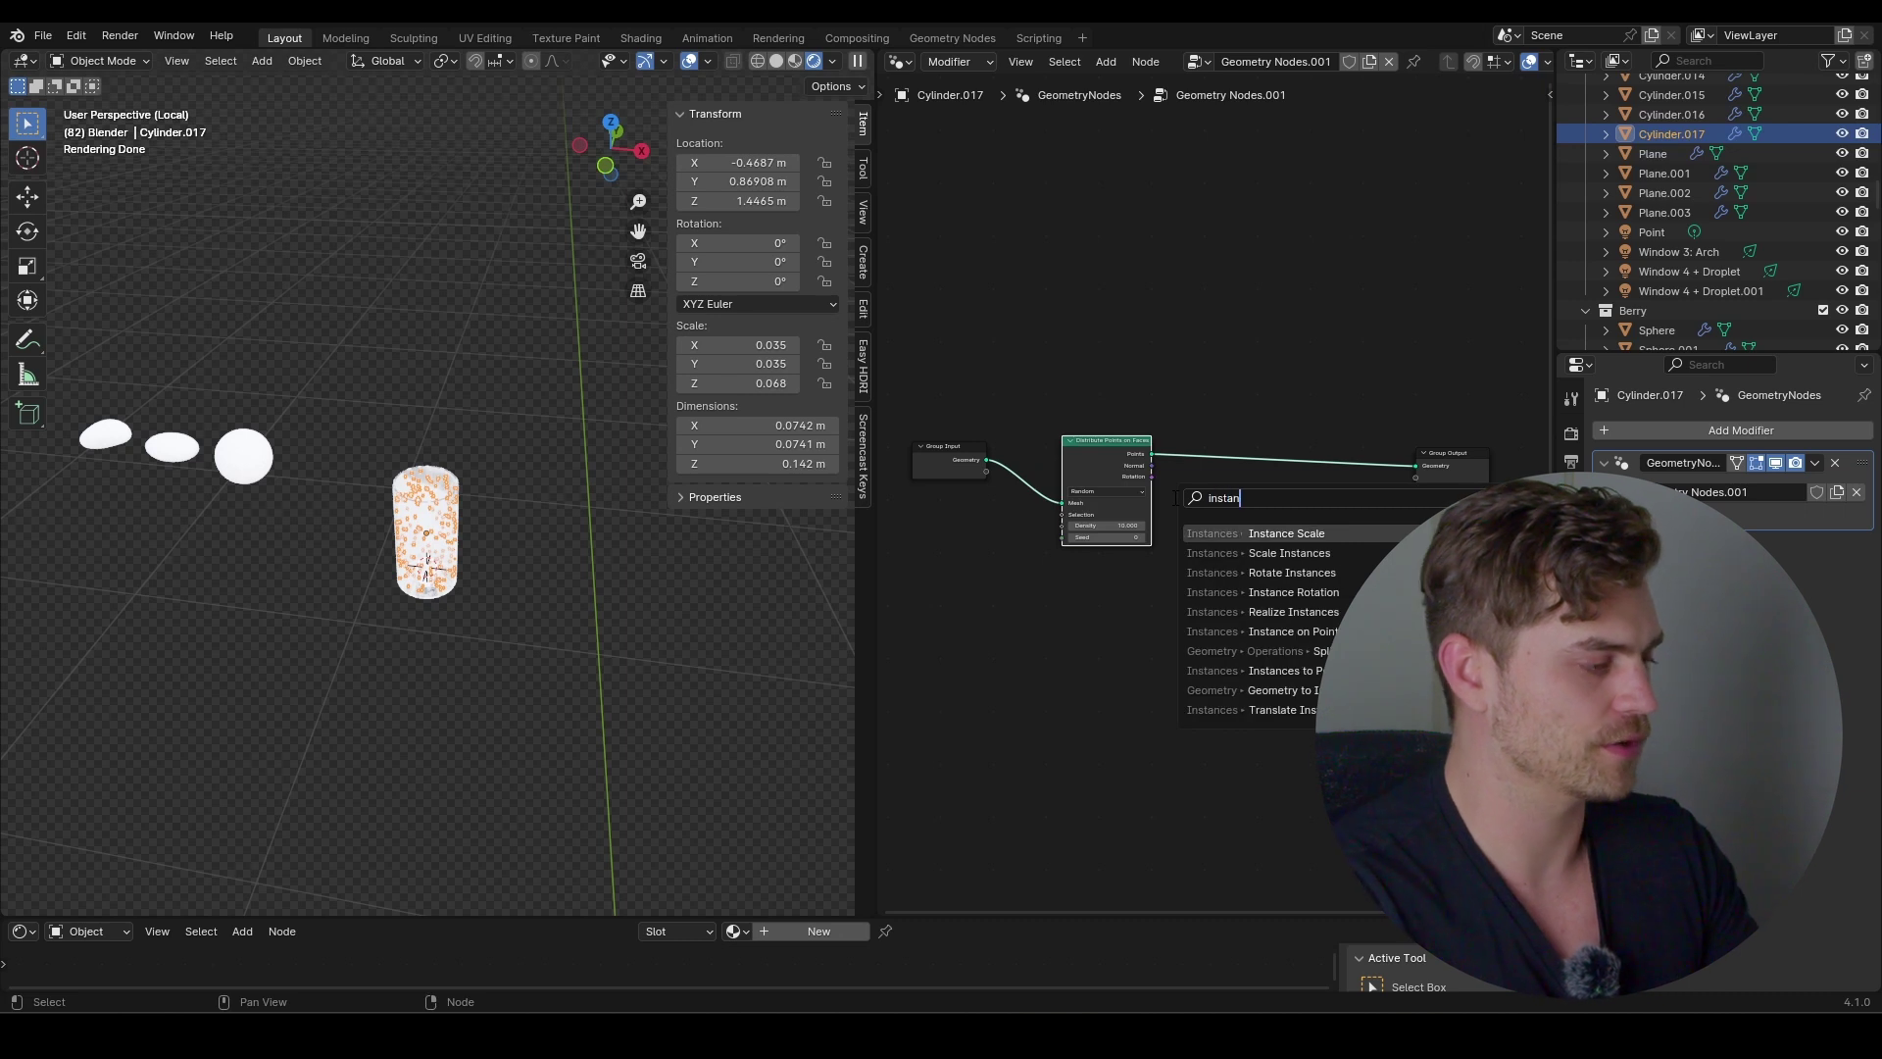
pyautogui.write('on')
pyautogui.press('Return')
pyautogui.click(1243, 450)
# Insert a Join Geometry node between the Instance on Points node and the Group Output
pyautogui.hotkey('shift', 'a')
pyautogui.write('joi')
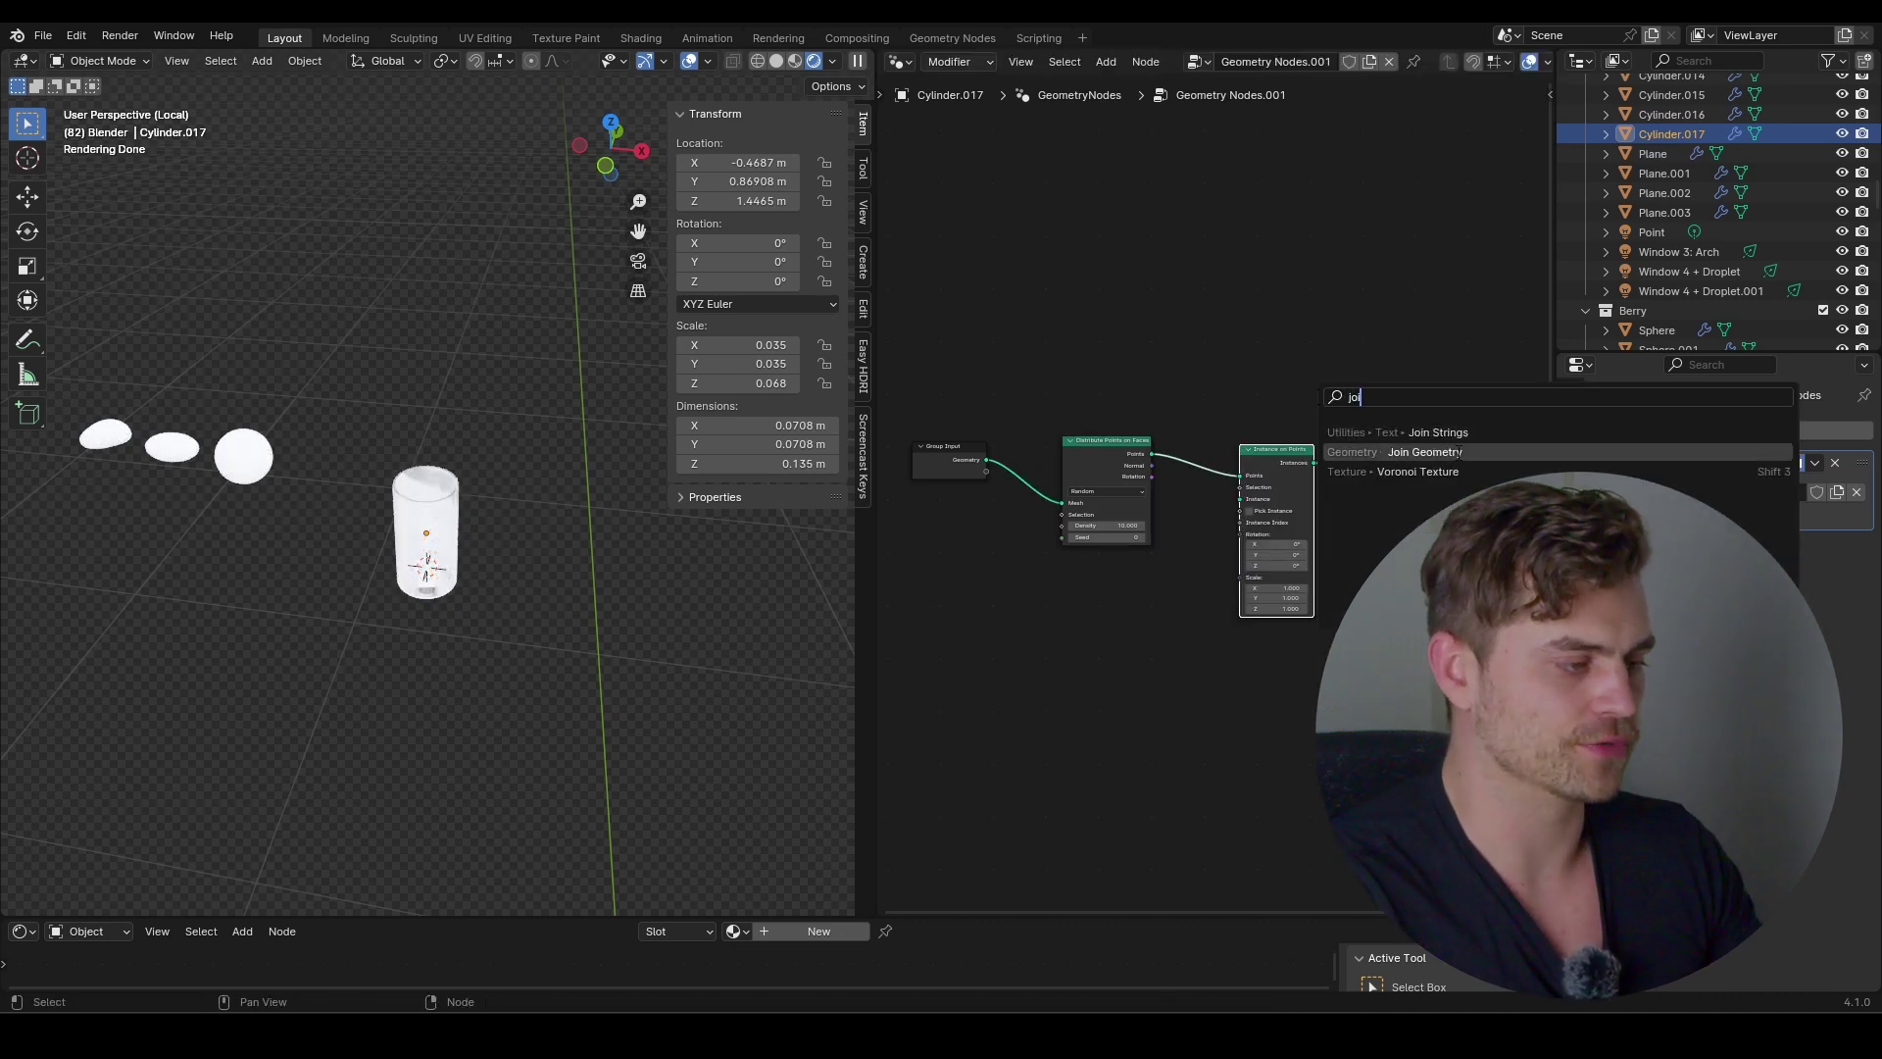
pyautogui.click(1421, 452)
pyautogui.click(1362, 457)
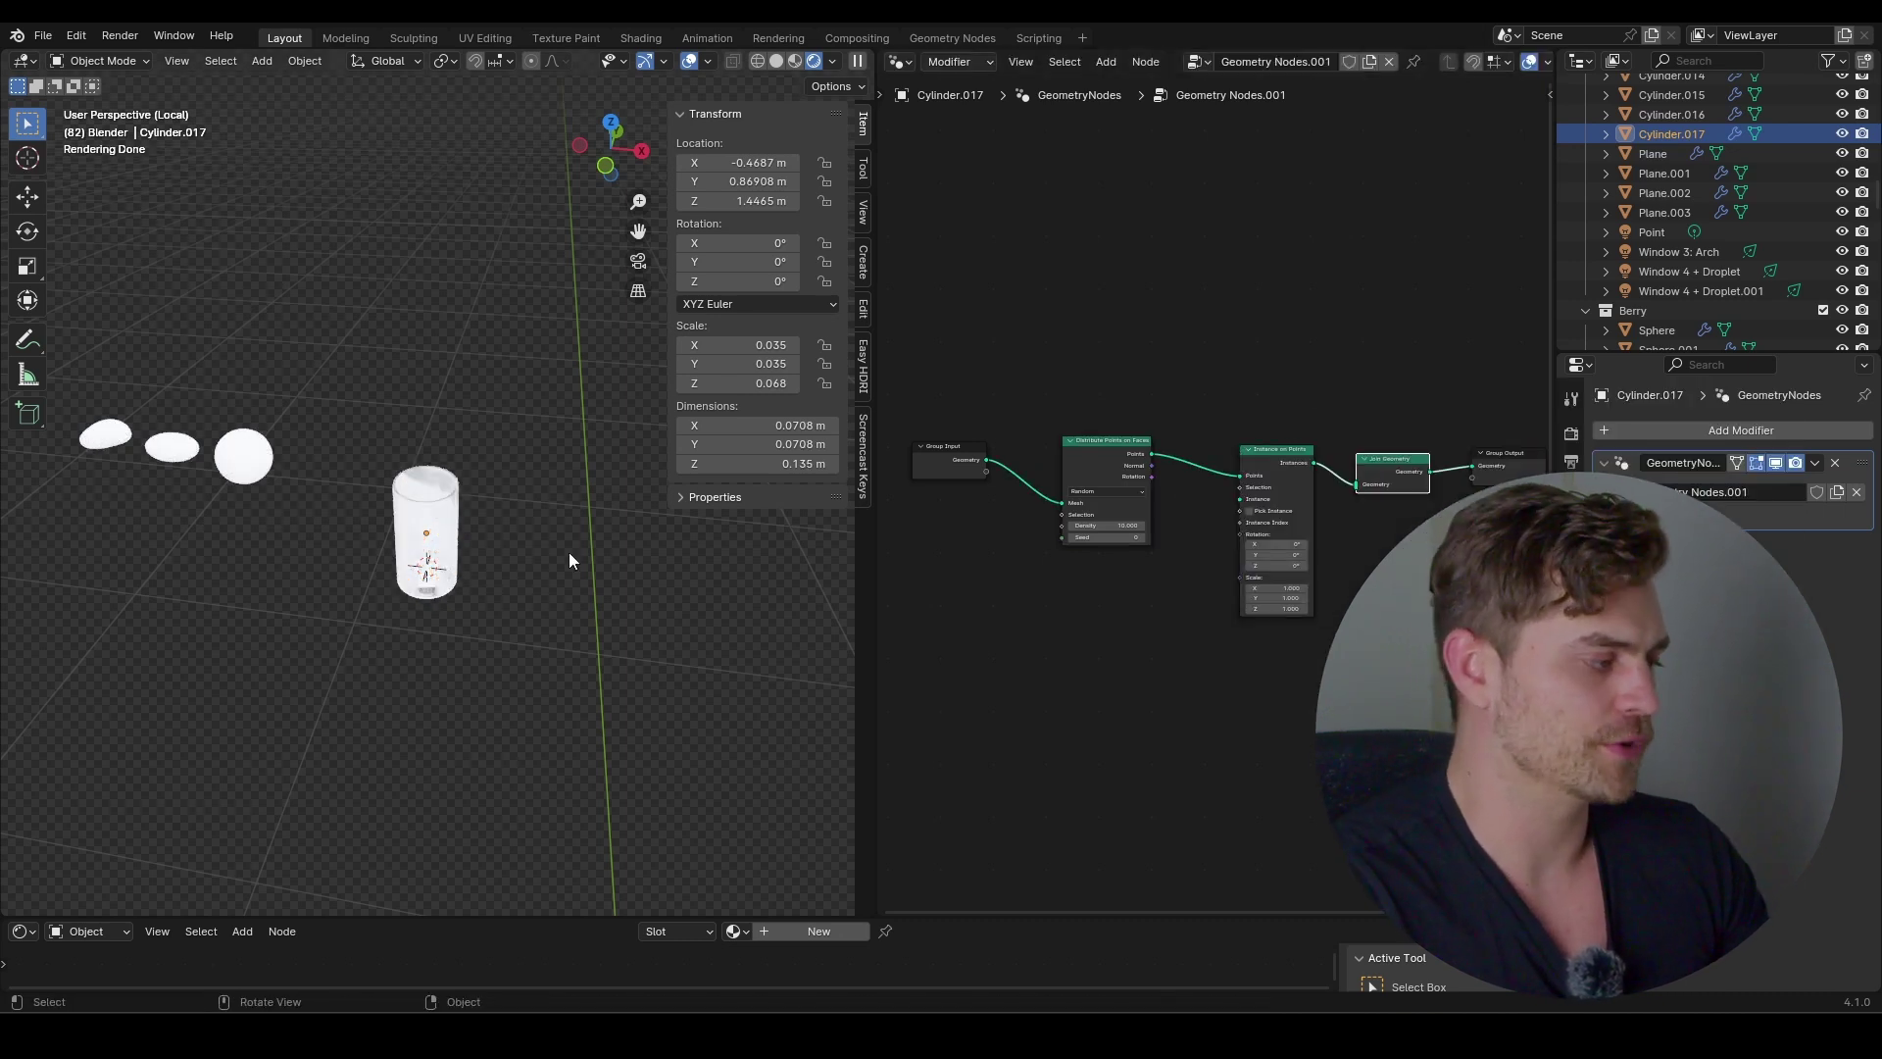
pyautogui.scroll(7, 553, 558)
pyautogui.moveTo(547, 560); pyautogui.dragTo(509, 538, button='middle')
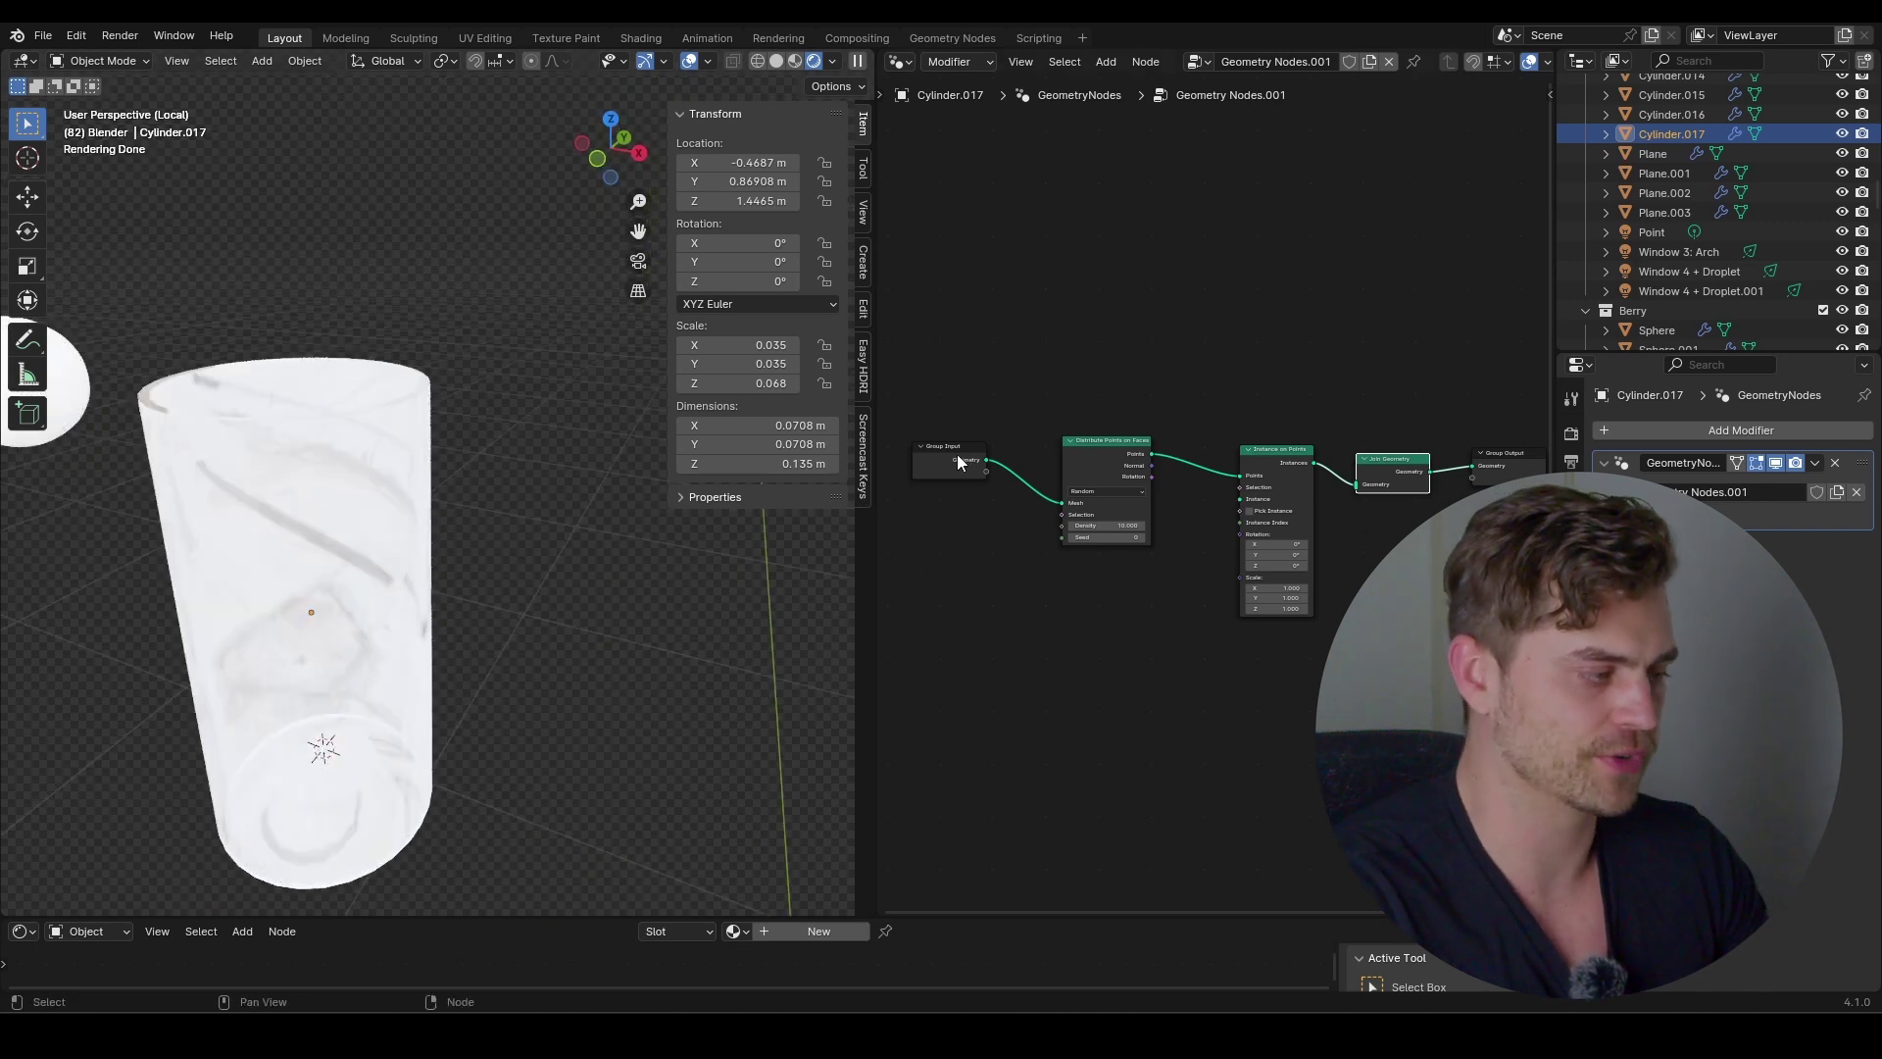
# Connect the Group Input geometry directly to the Join Geometry node alongside the instanced points
pyautogui.moveTo(986, 459); pyautogui.dragTo(1042, 339)
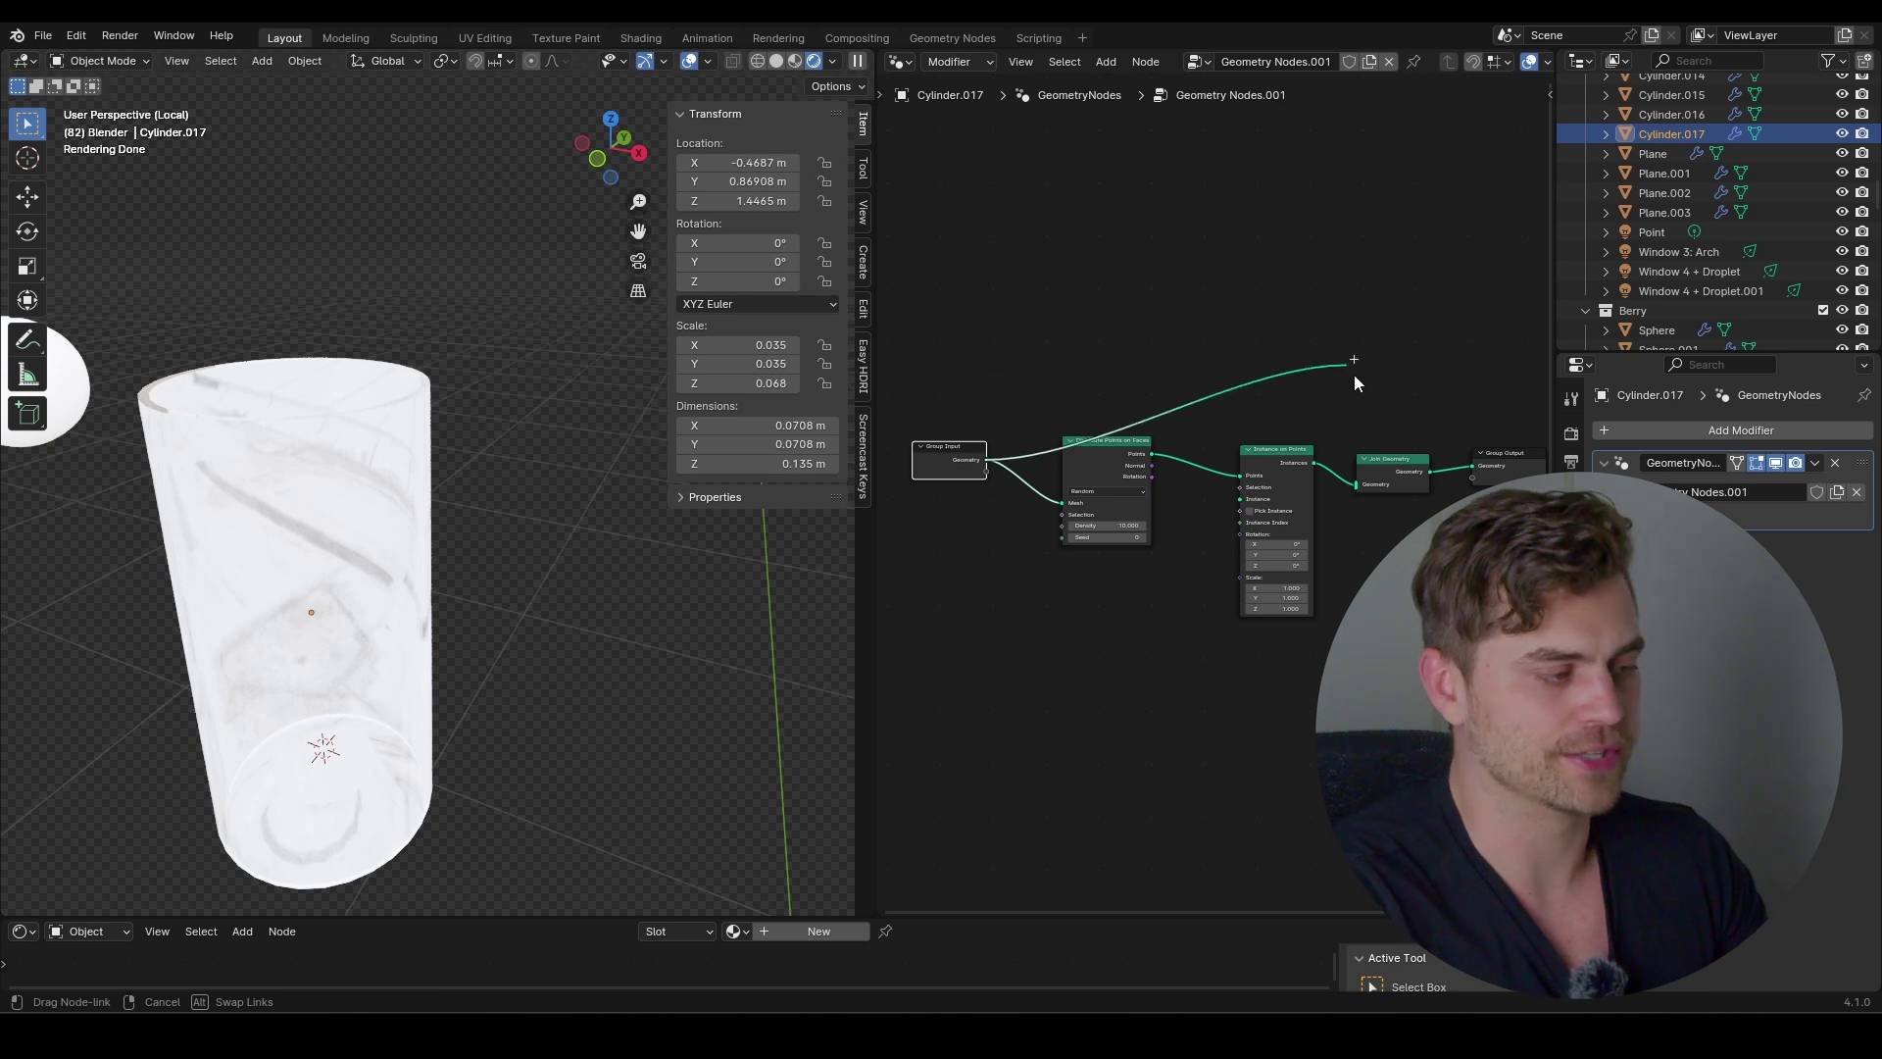
pyautogui.moveTo(1360, 475); pyautogui.dragTo(1360, 475)
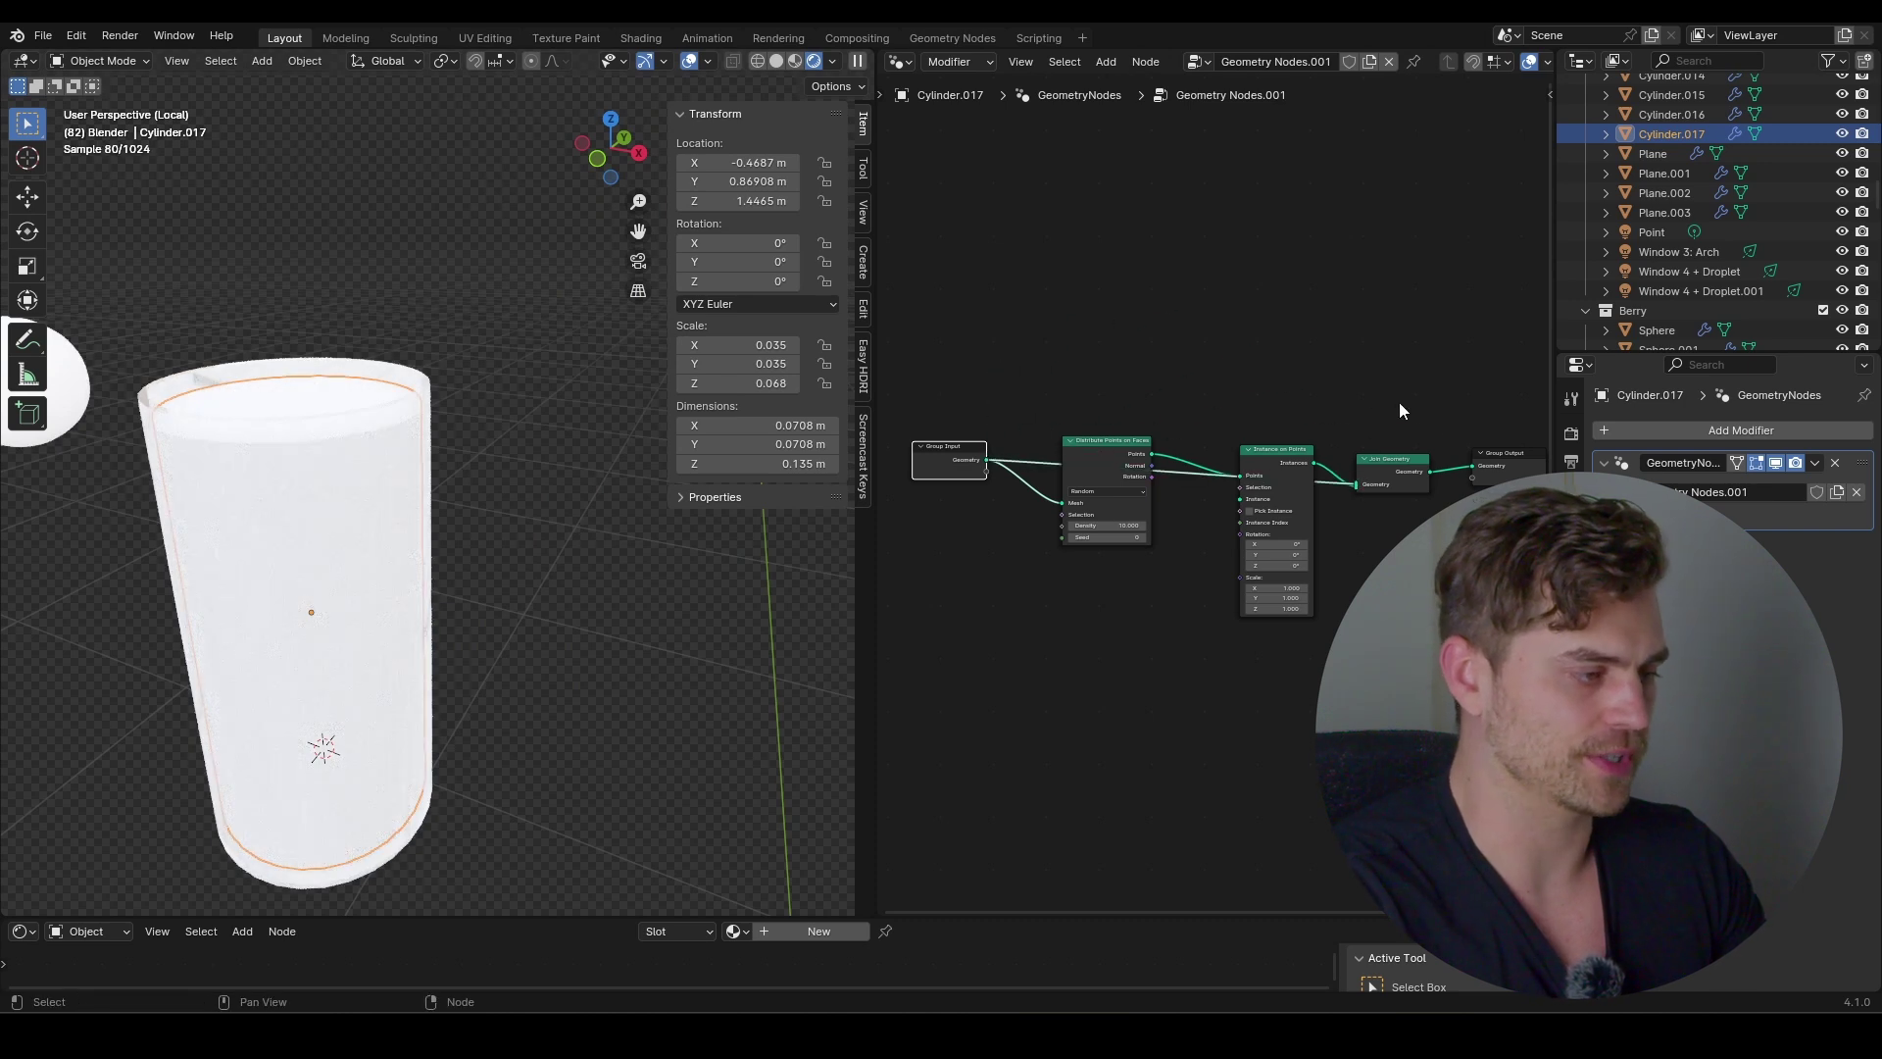
pyautogui.moveTo(275, 509); pyautogui.dragTo(284, 534, button='middle')
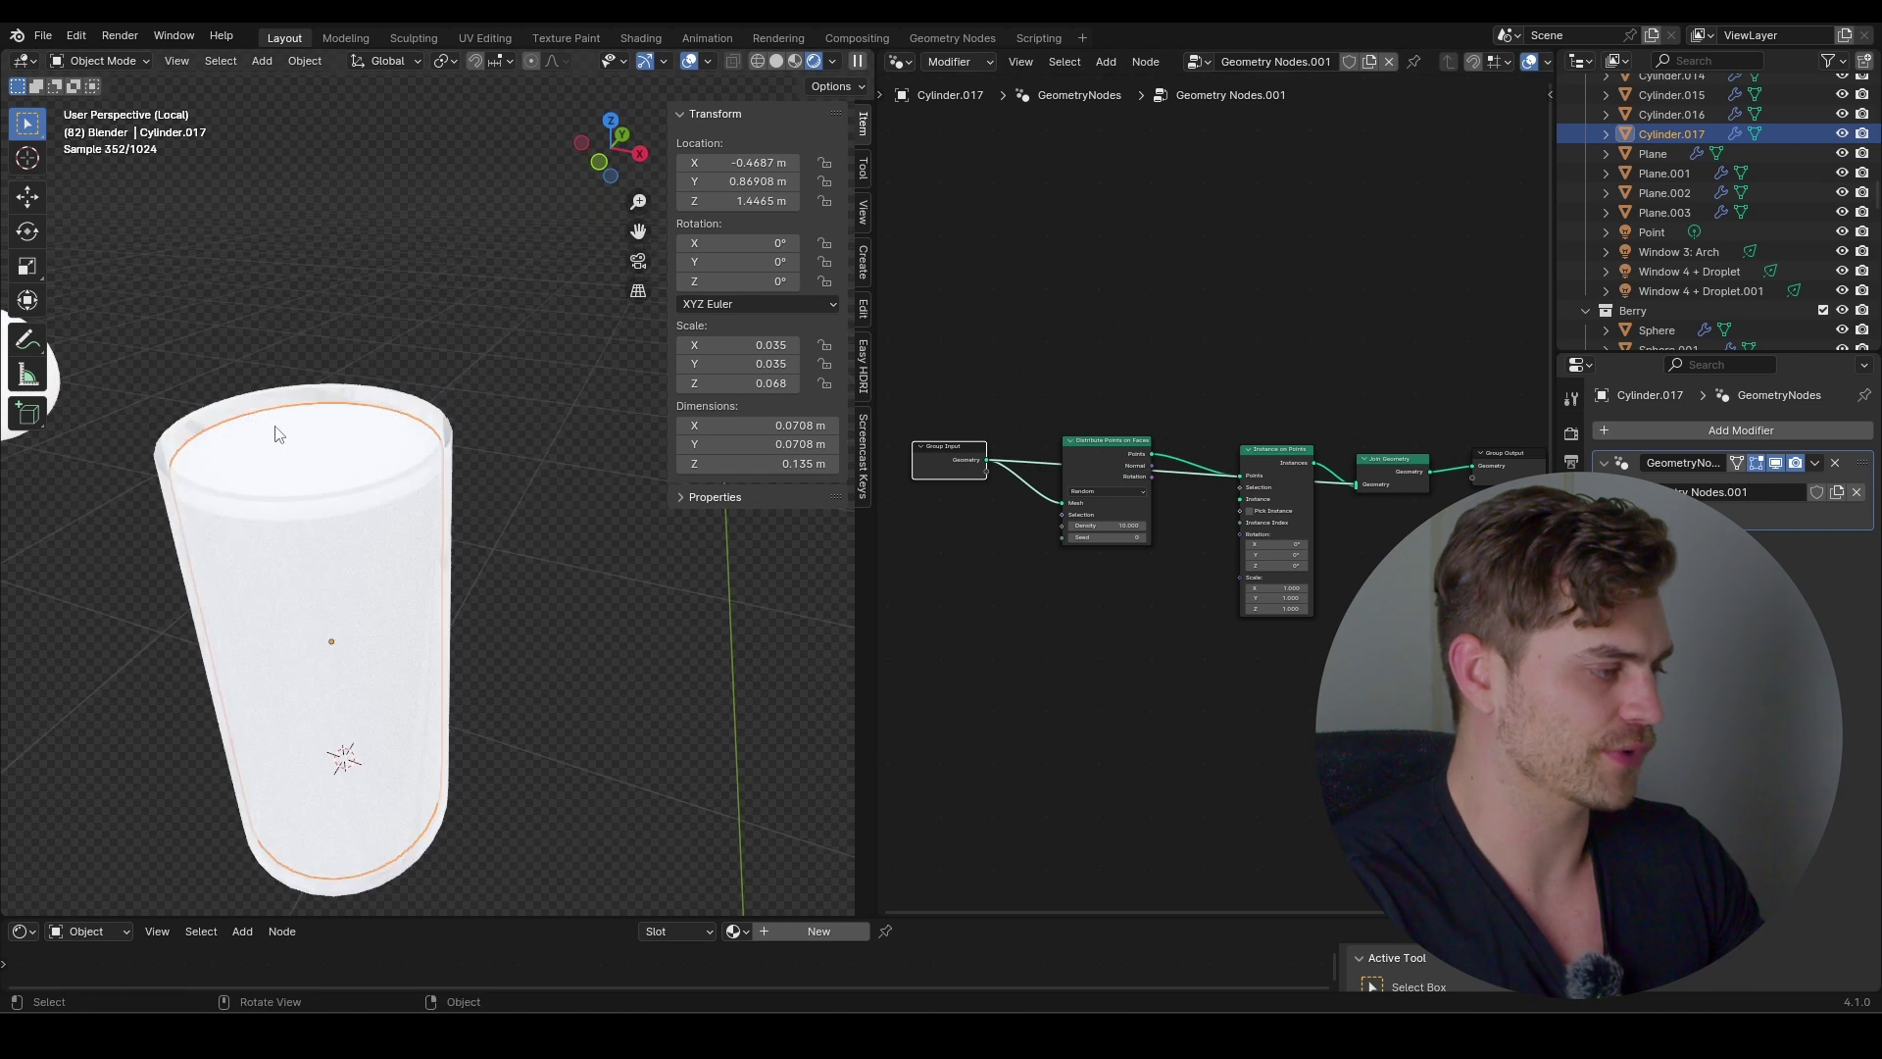
# Move the Join Geometry node up and insert a Set Material node on the direct link from the Group Input
pyautogui.moveTo(1284, 483); pyautogui.dragTo(1031, 480, button='middle')
pyautogui.moveTo(1133, 461); pyautogui.dragTo(1149, 279)
pyautogui.moveTo(1053, 300); pyautogui.dragTo(1214, 392, button='middle')
pyautogui.write('et mat')
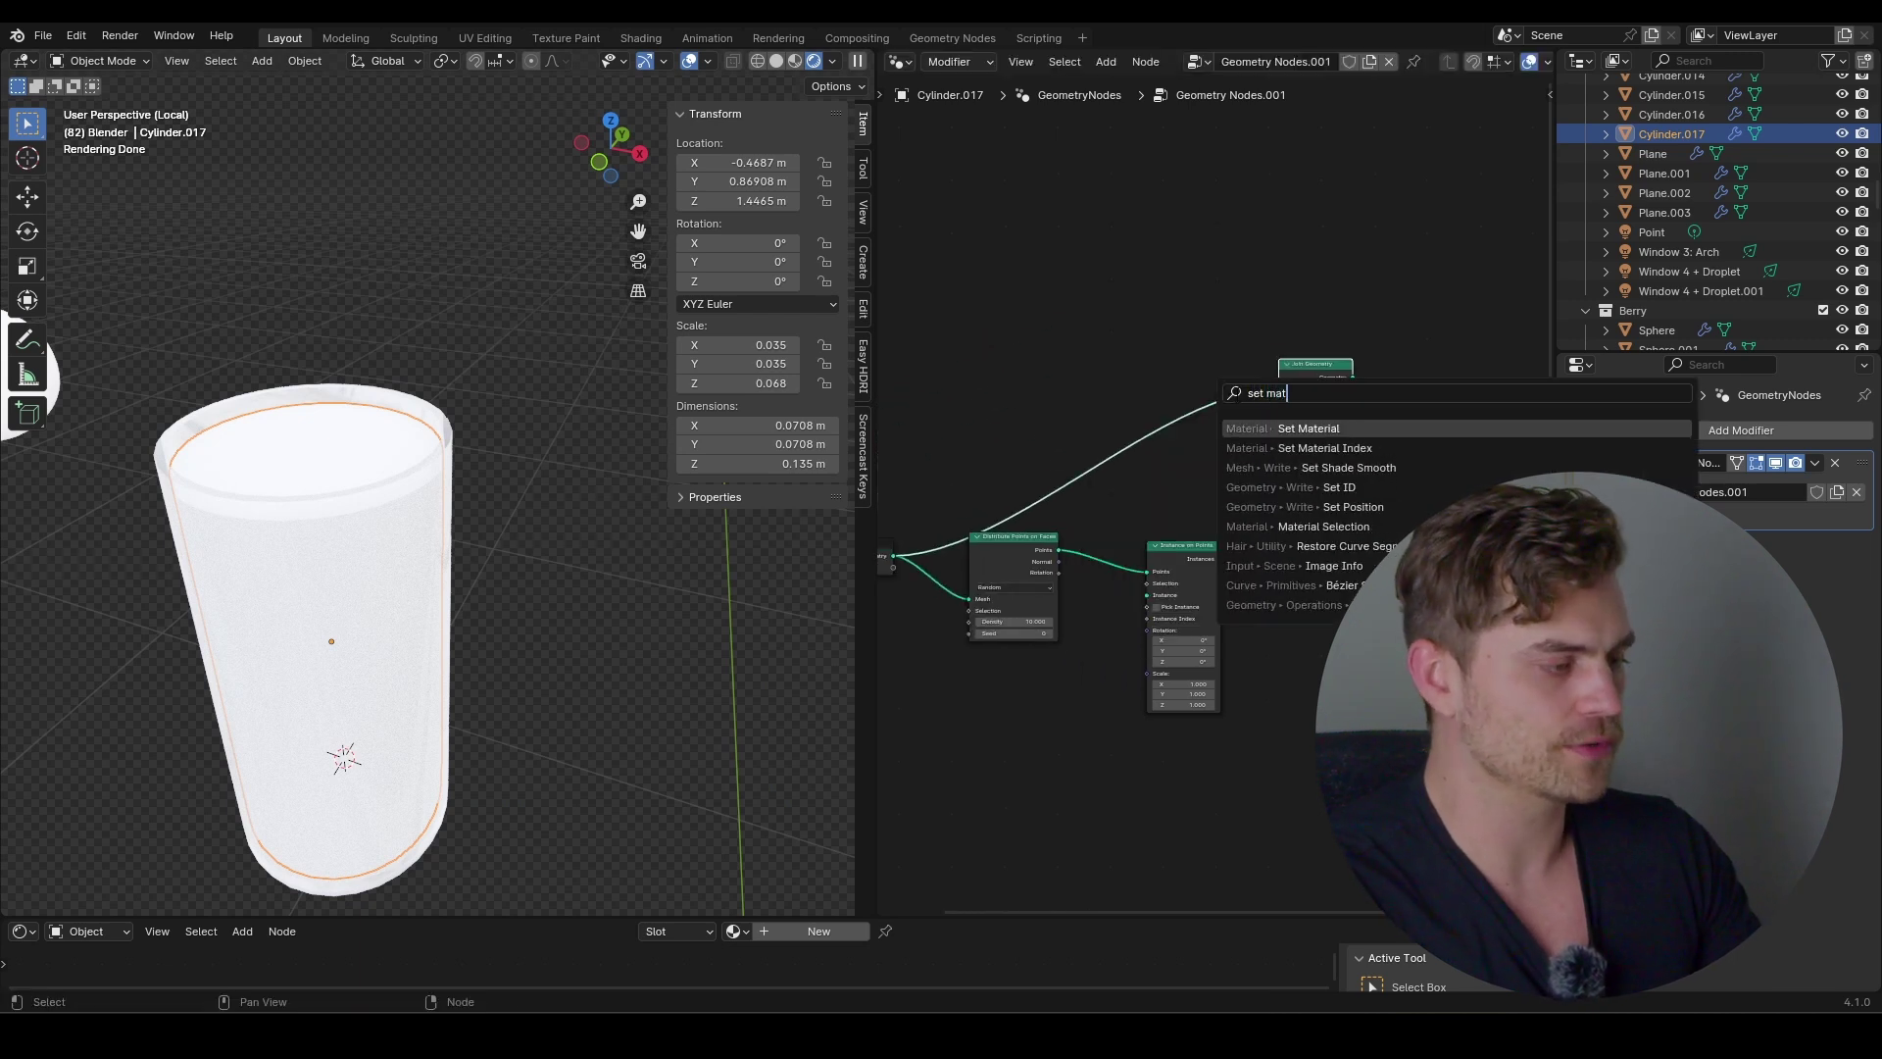
pyautogui.press('Return')
pyautogui.click(1139, 400)
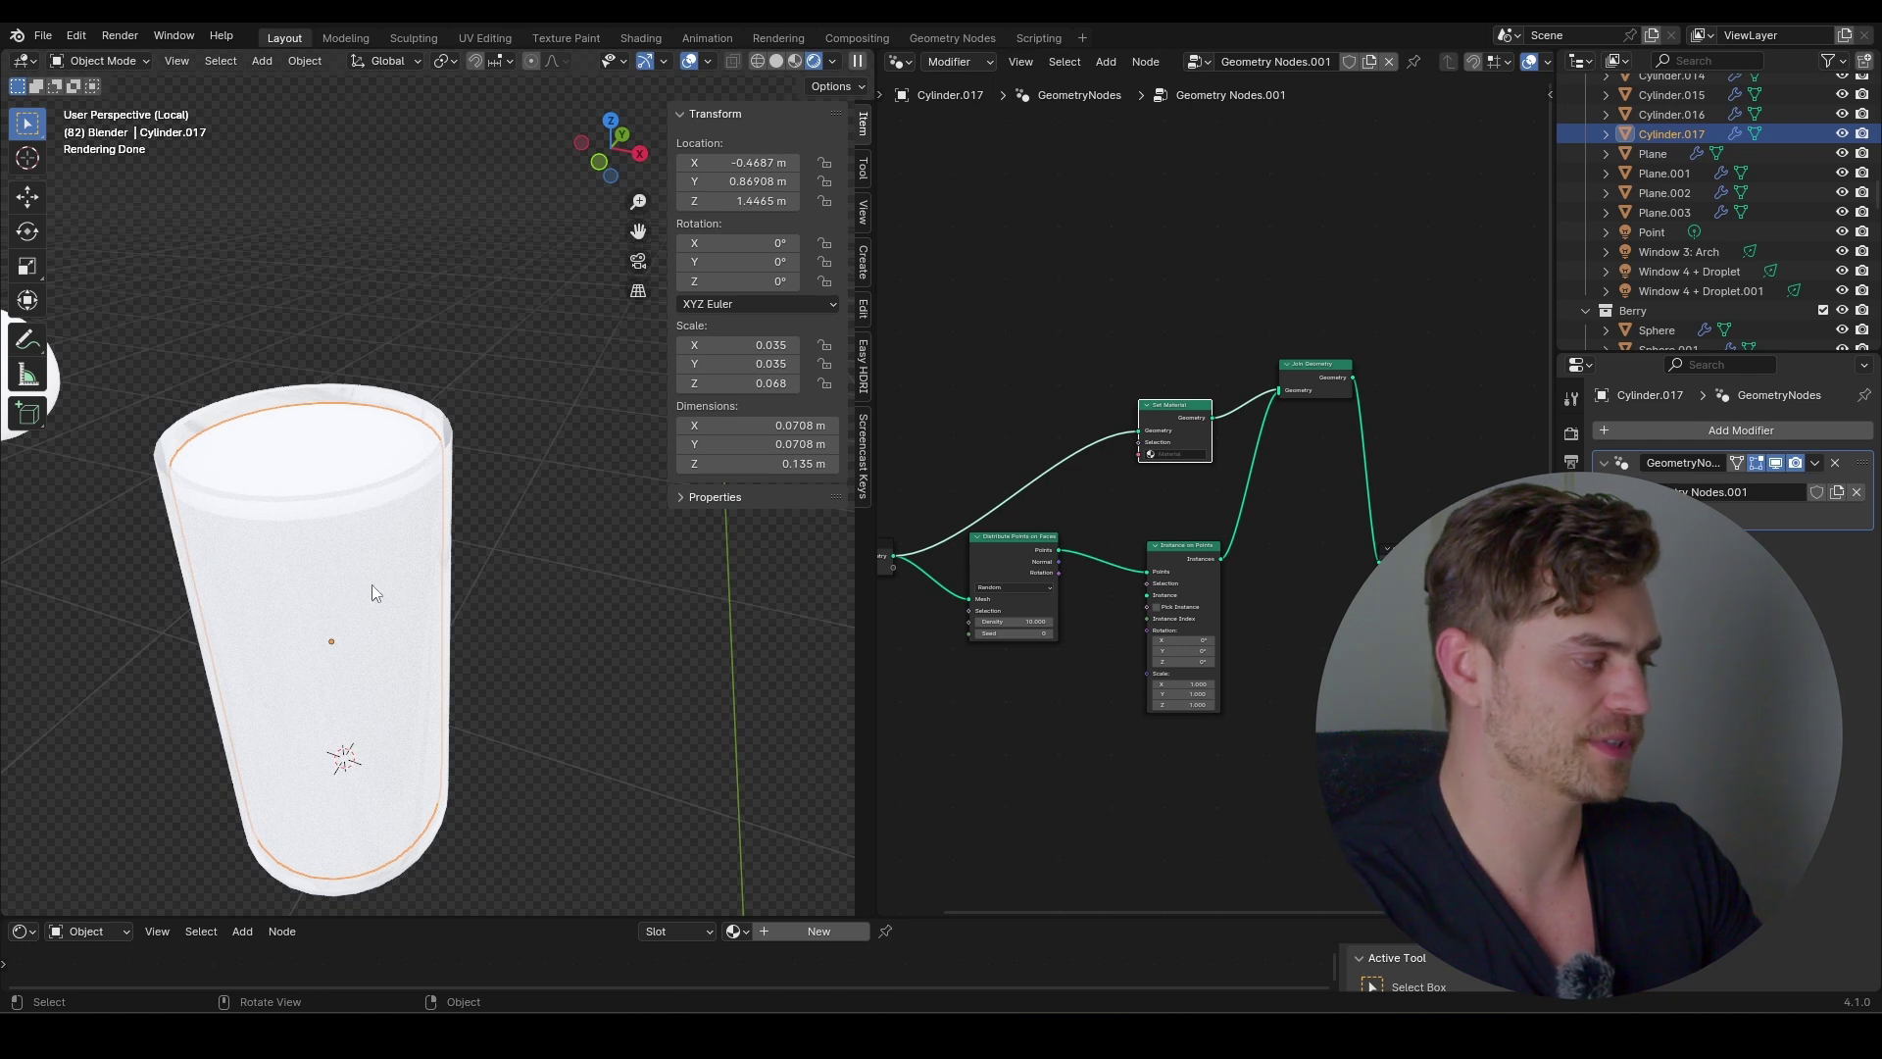
# Add the Seeds collection to the node tree as a Collection Info node below the Distribute Points on Faces node
pyautogui.scroll(-4, 298, 541)
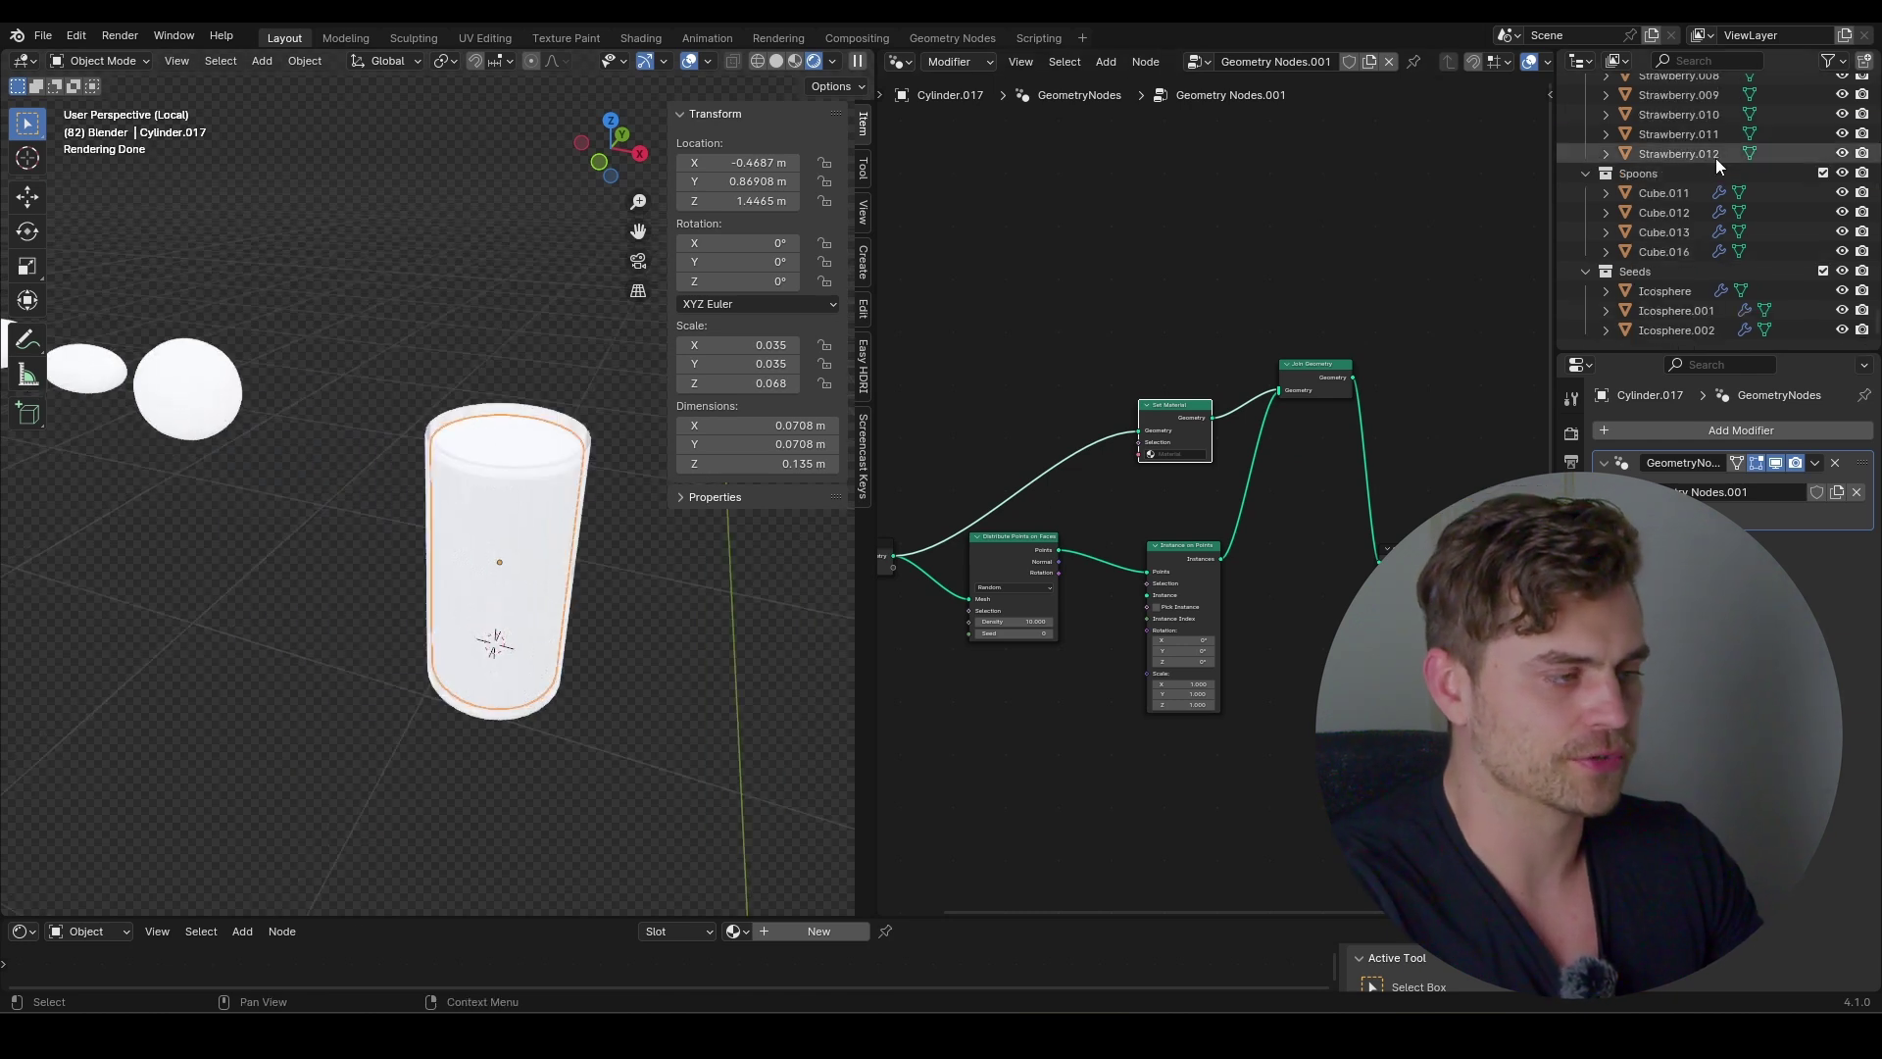
pyautogui.moveTo(1663, 272); pyautogui.dragTo(1489, 306)
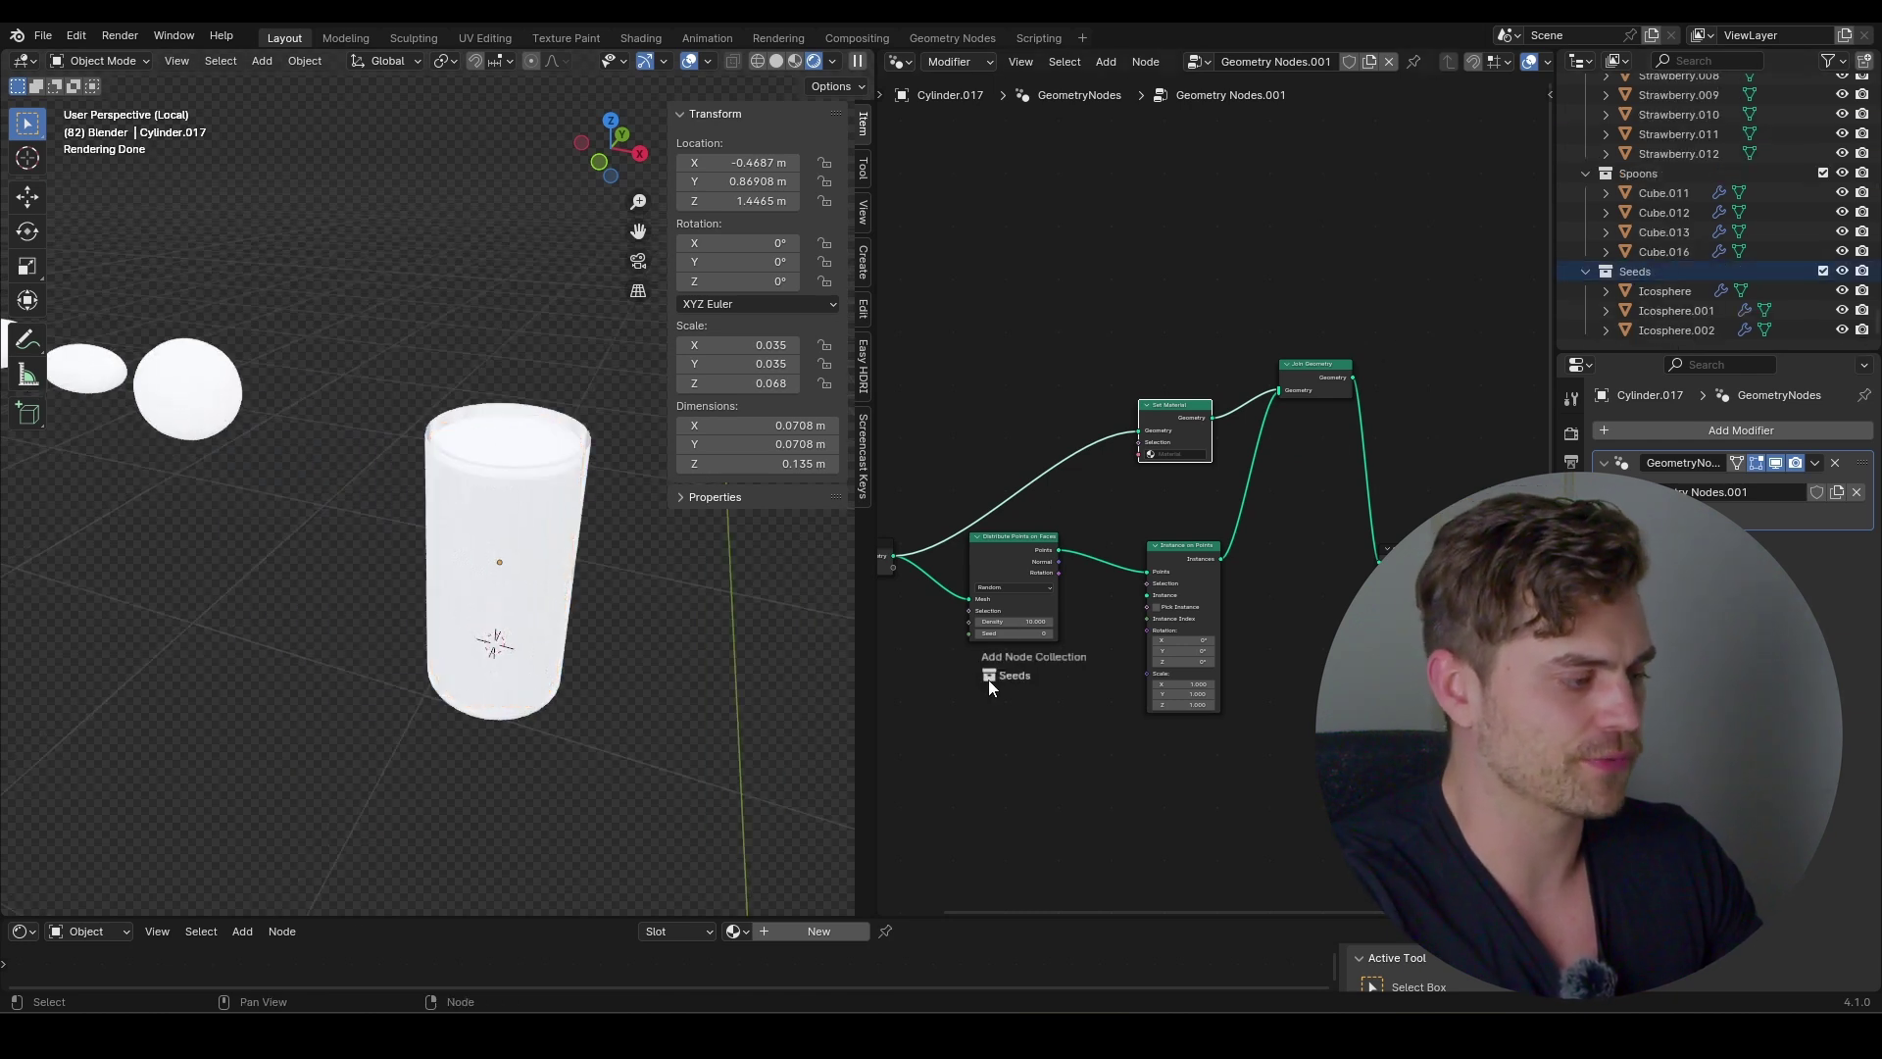
pyautogui.moveTo(988, 679); pyautogui.dragTo(986, 680)
pyautogui.scroll(2, 984, 716)
pyautogui.moveTo(980, 752); pyautogui.dragTo(1090, 630, button='middle')
pyautogui.click(1282, 511)
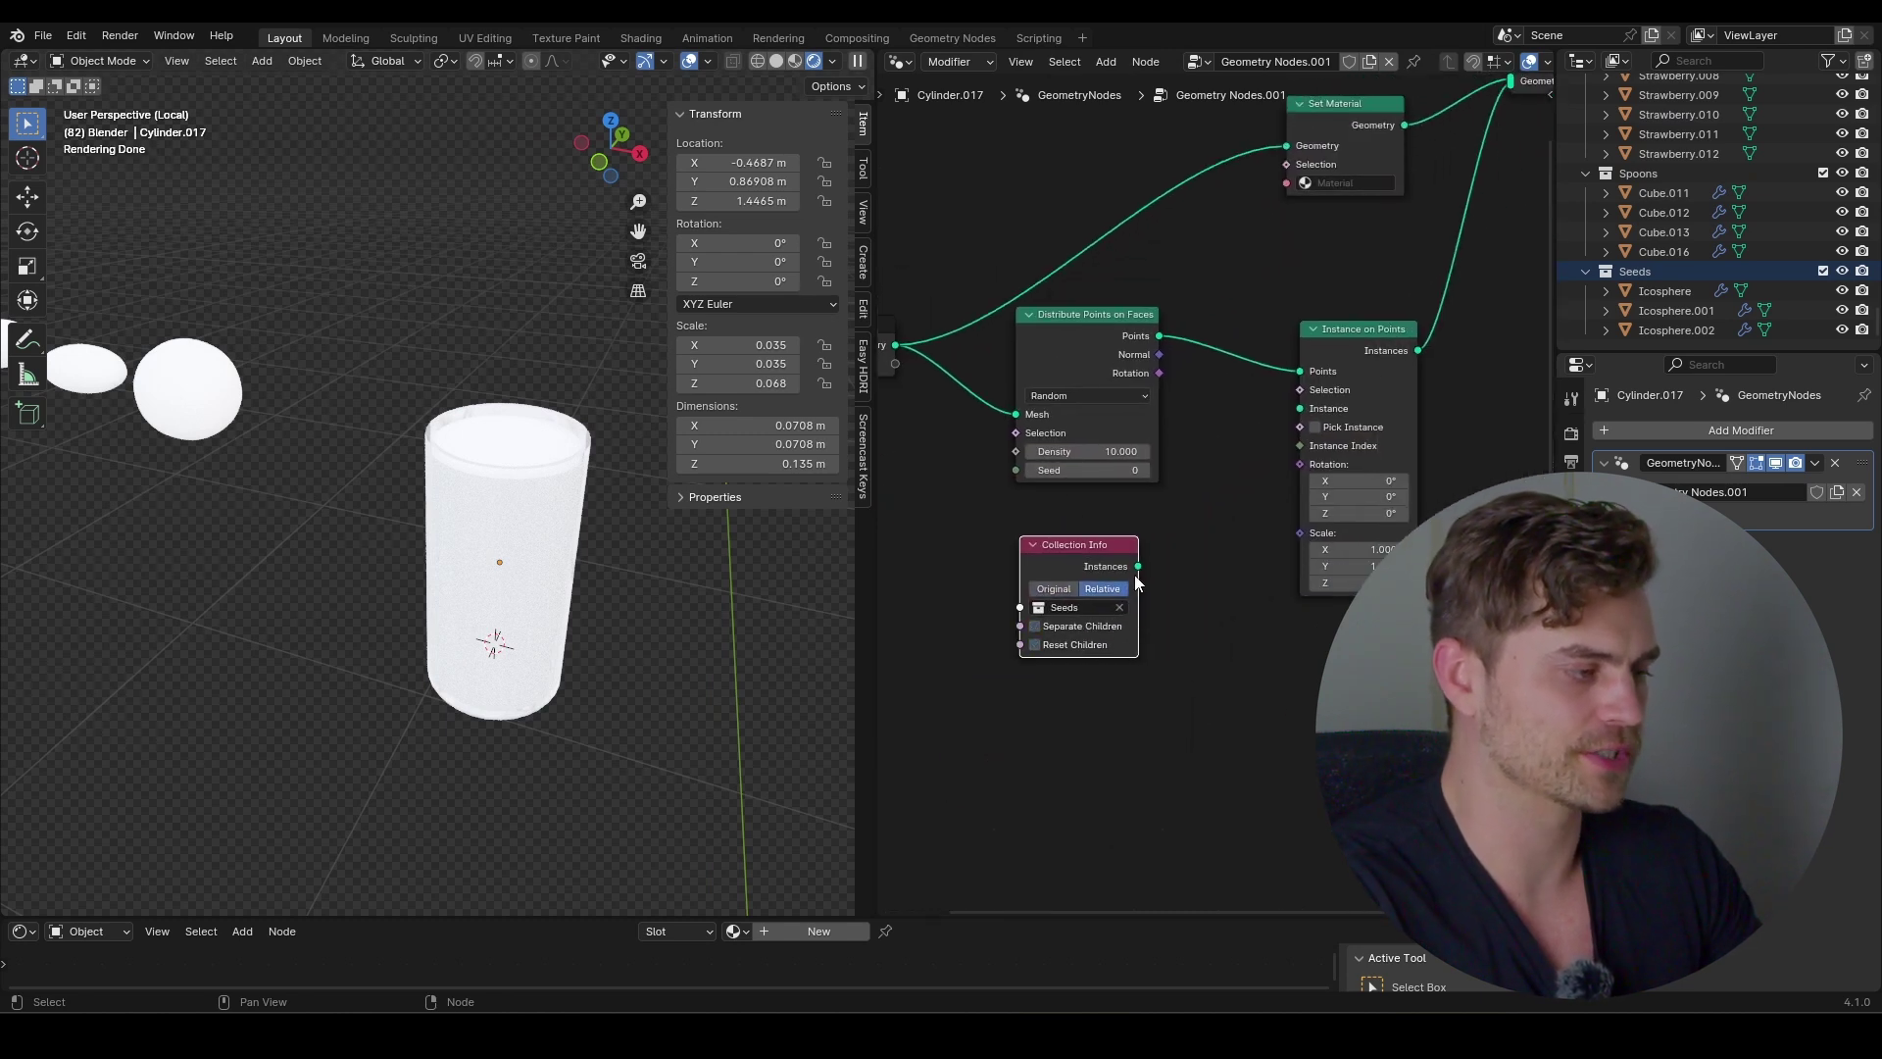
# Connect the Seeds instances to the Instance input of Instance on Points, enabling Separate Children, Reset Children and Pick Instance
pyautogui.moveTo(1277, 421); pyautogui.dragTo(1300, 408)
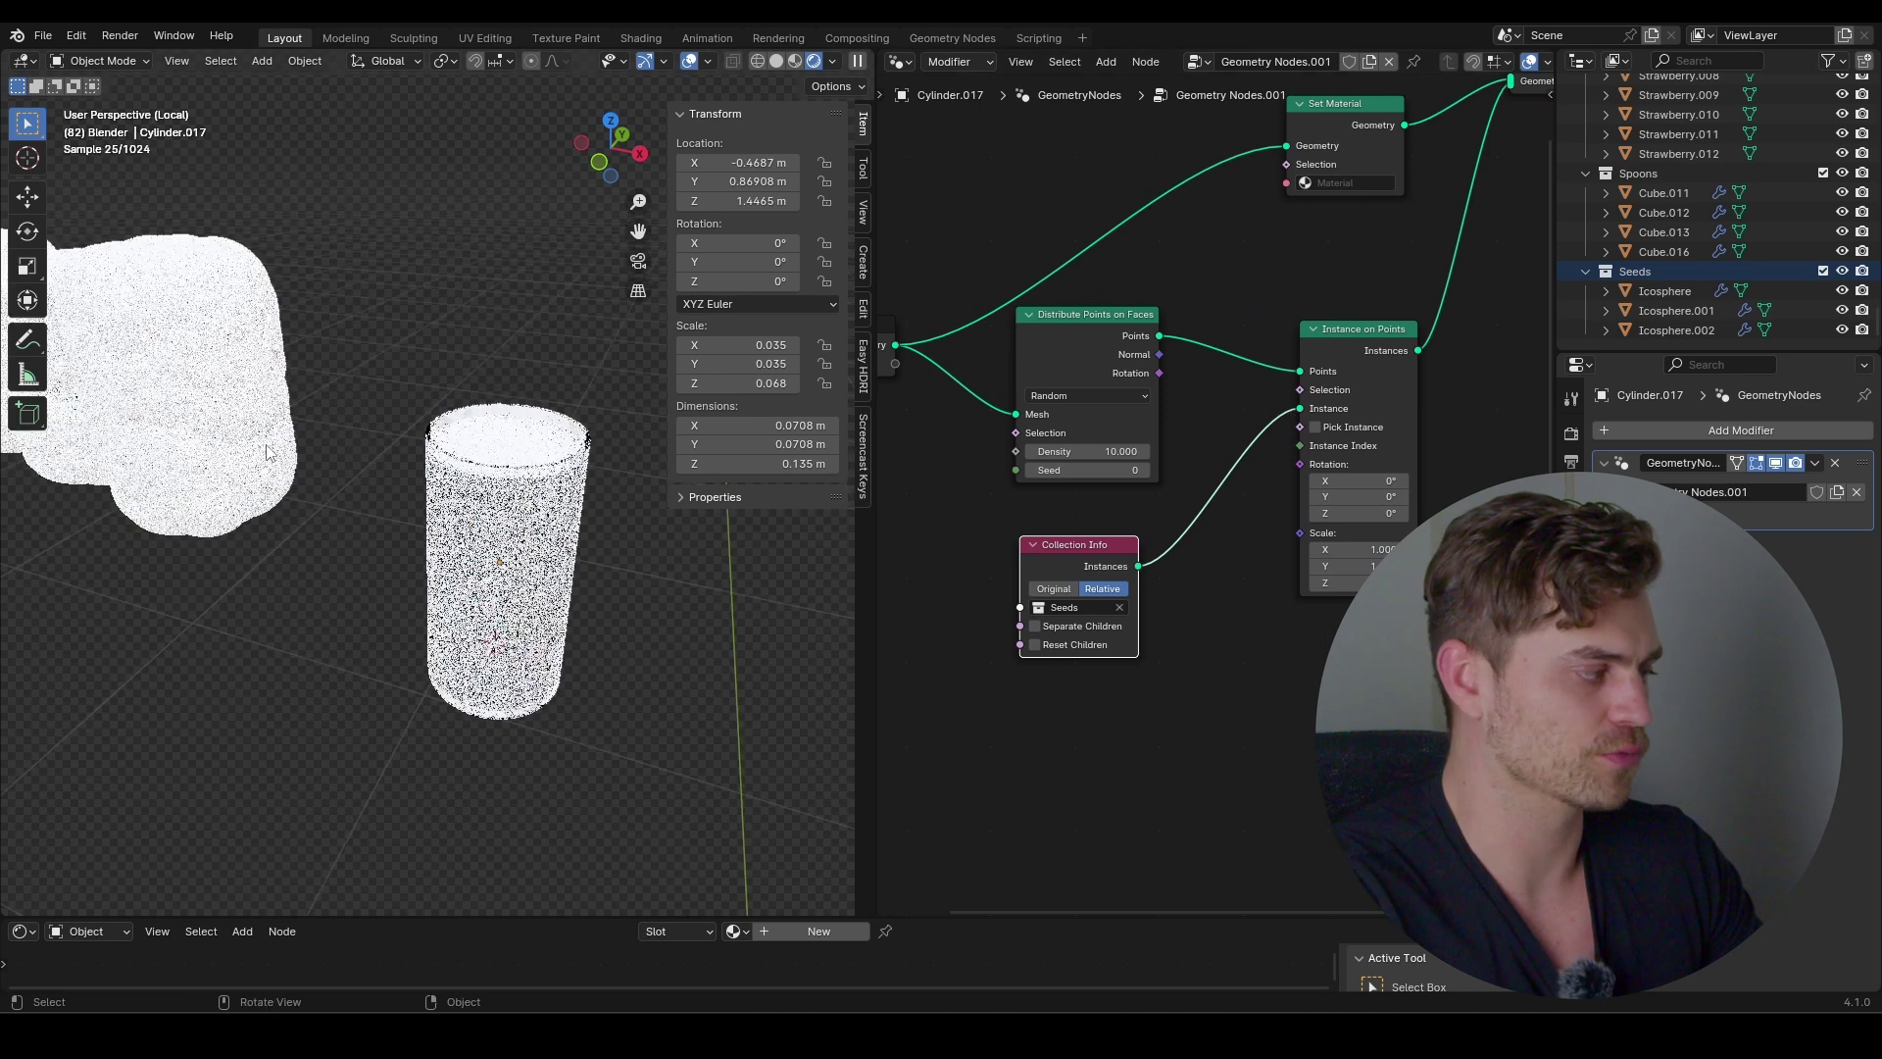
pyautogui.moveTo(1034, 626); pyautogui.dragTo(1034, 644)
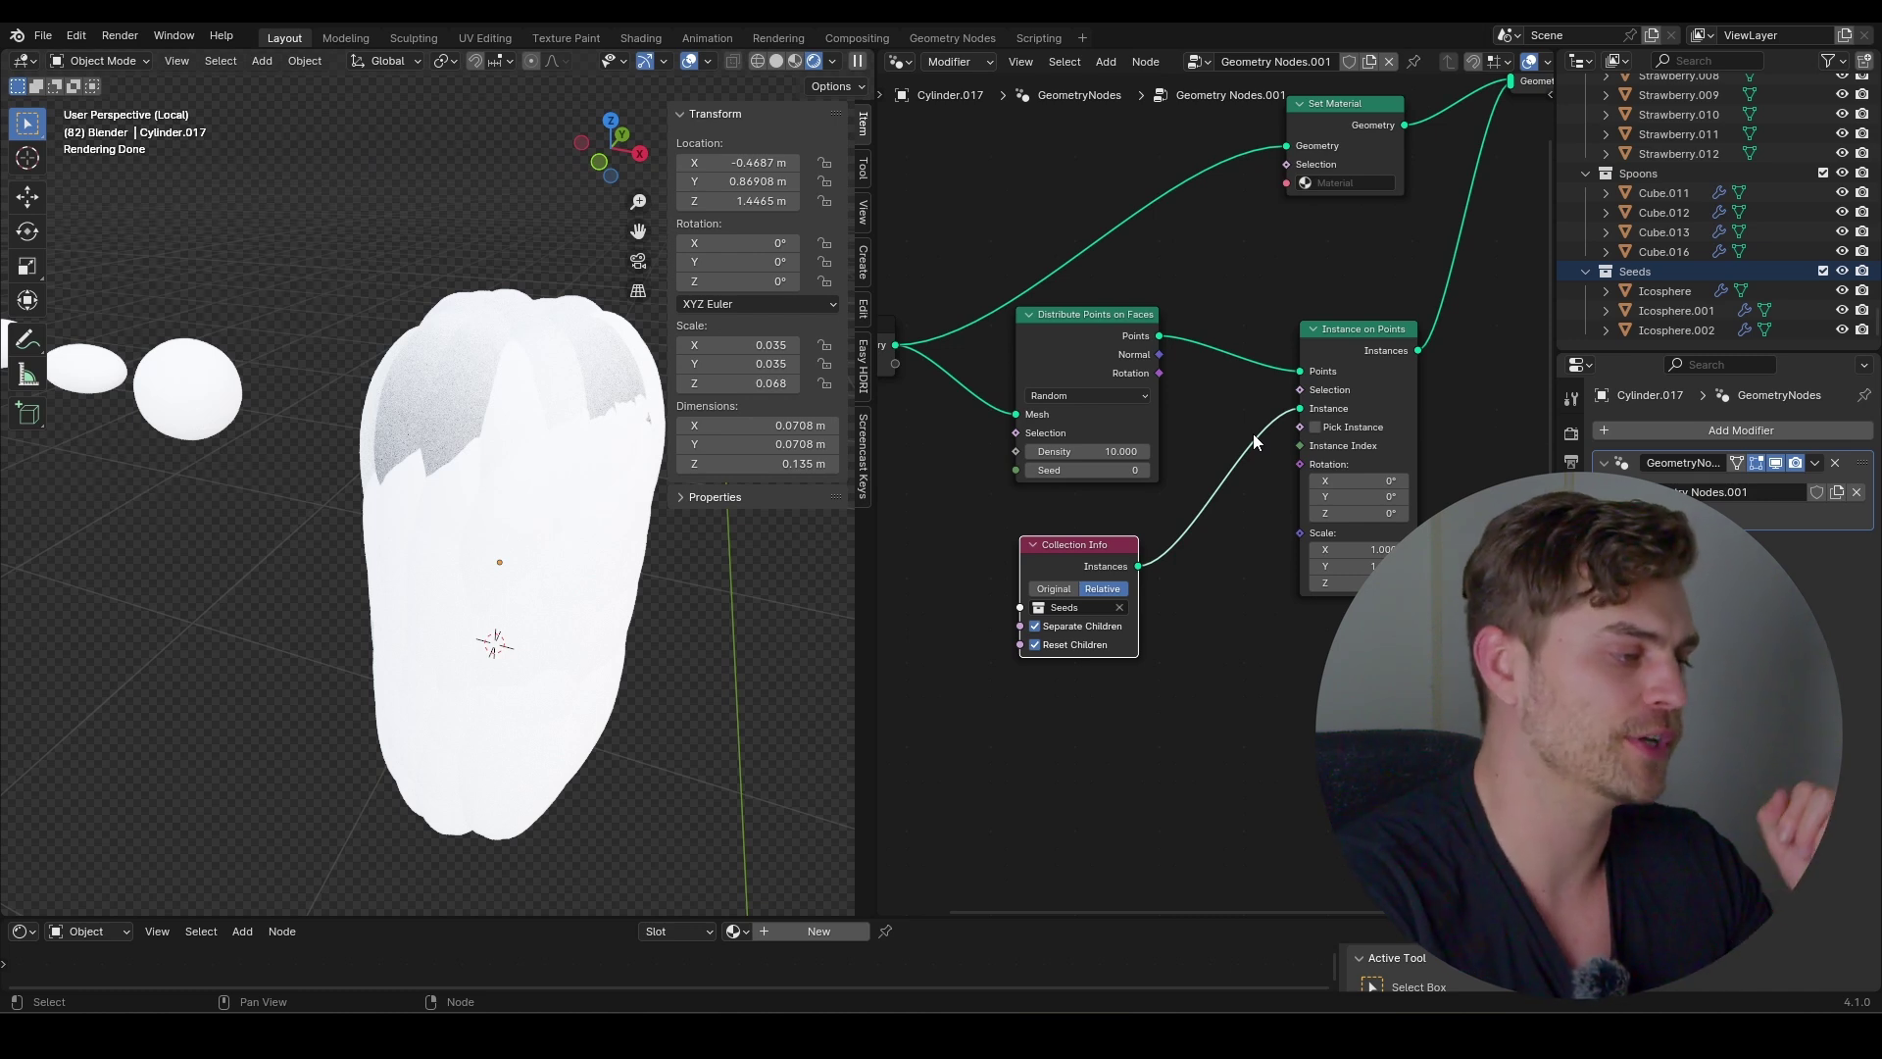
pyautogui.click(1316, 427)
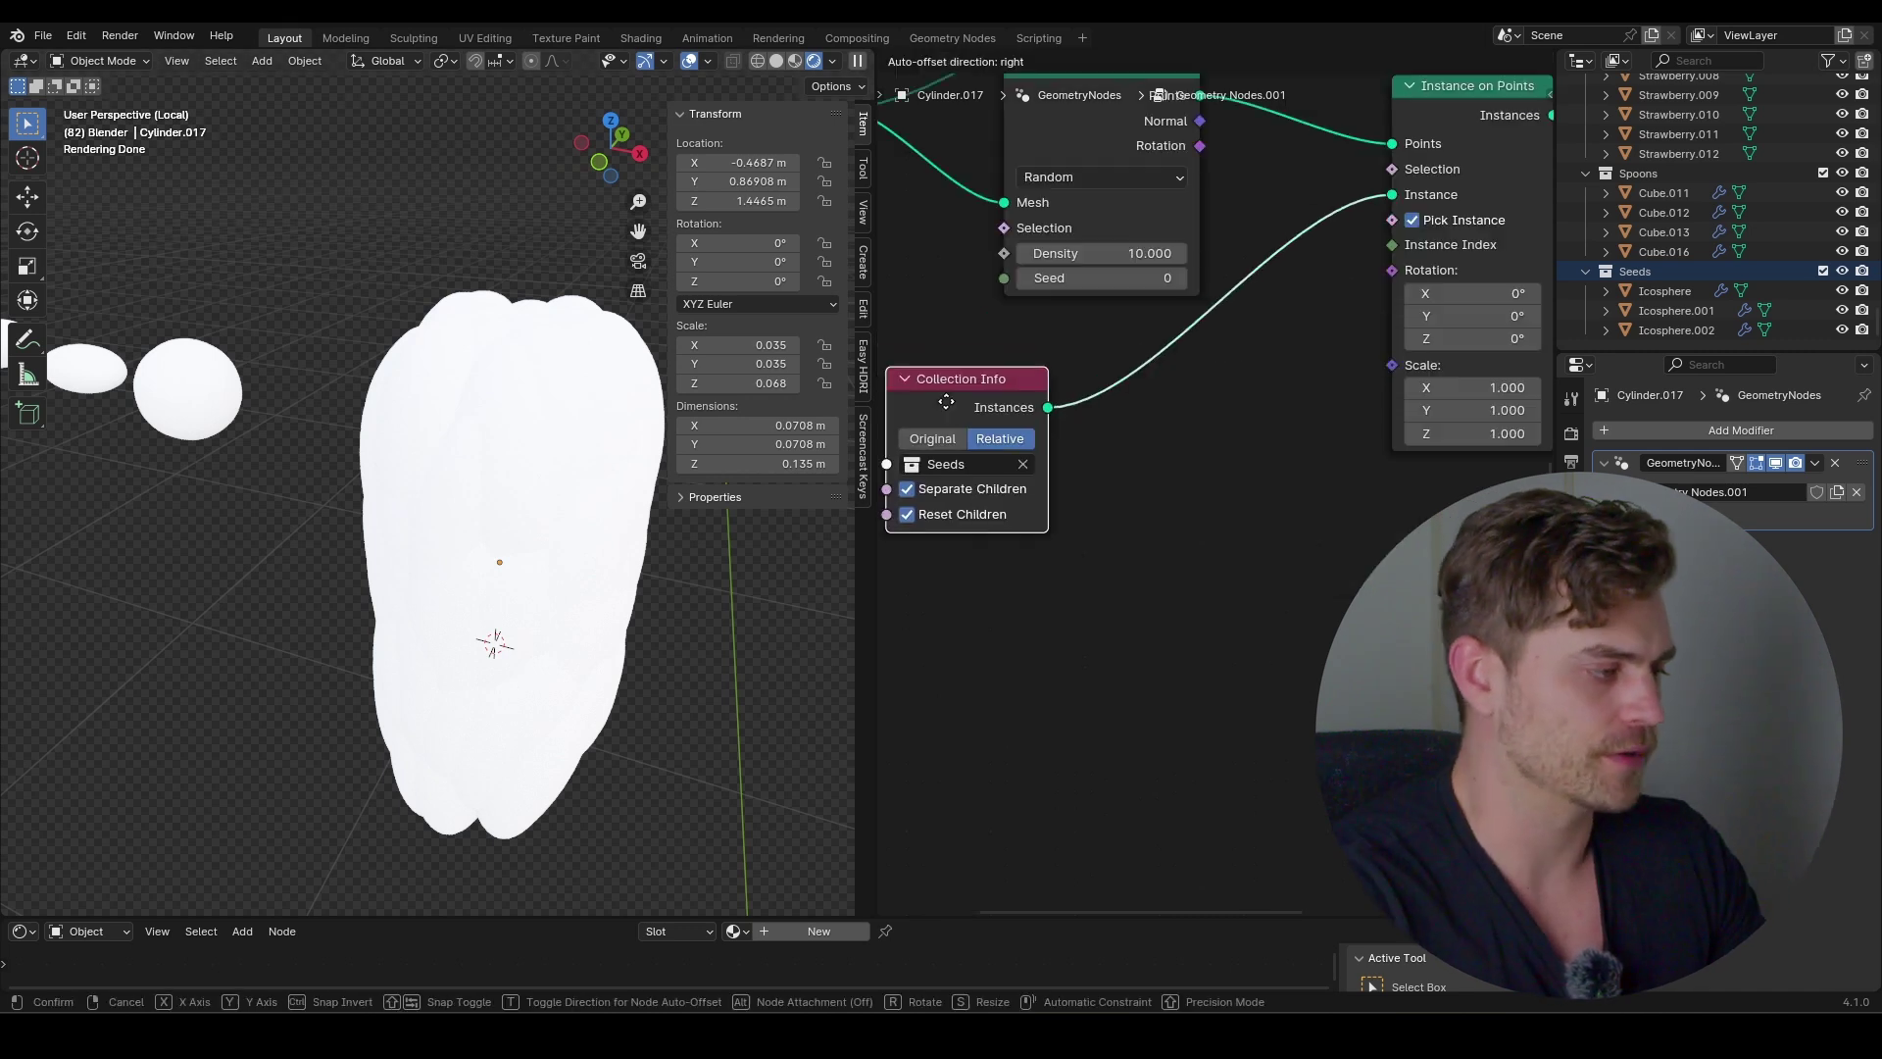
# Insert a second Set Material node between the Seeds Collection Info node and the Instance on Points node
pyautogui.moveTo(945, 394); pyautogui.dragTo(945, 383)
pyautogui.moveTo(1066, 389); pyautogui.dragTo(1083, 439, button='middle')
pyautogui.scroll(-3, 1112, 390)
pyautogui.hotkey('shift', 'a')
pyautogui.write('set')
pyautogui.click(1207, 438)
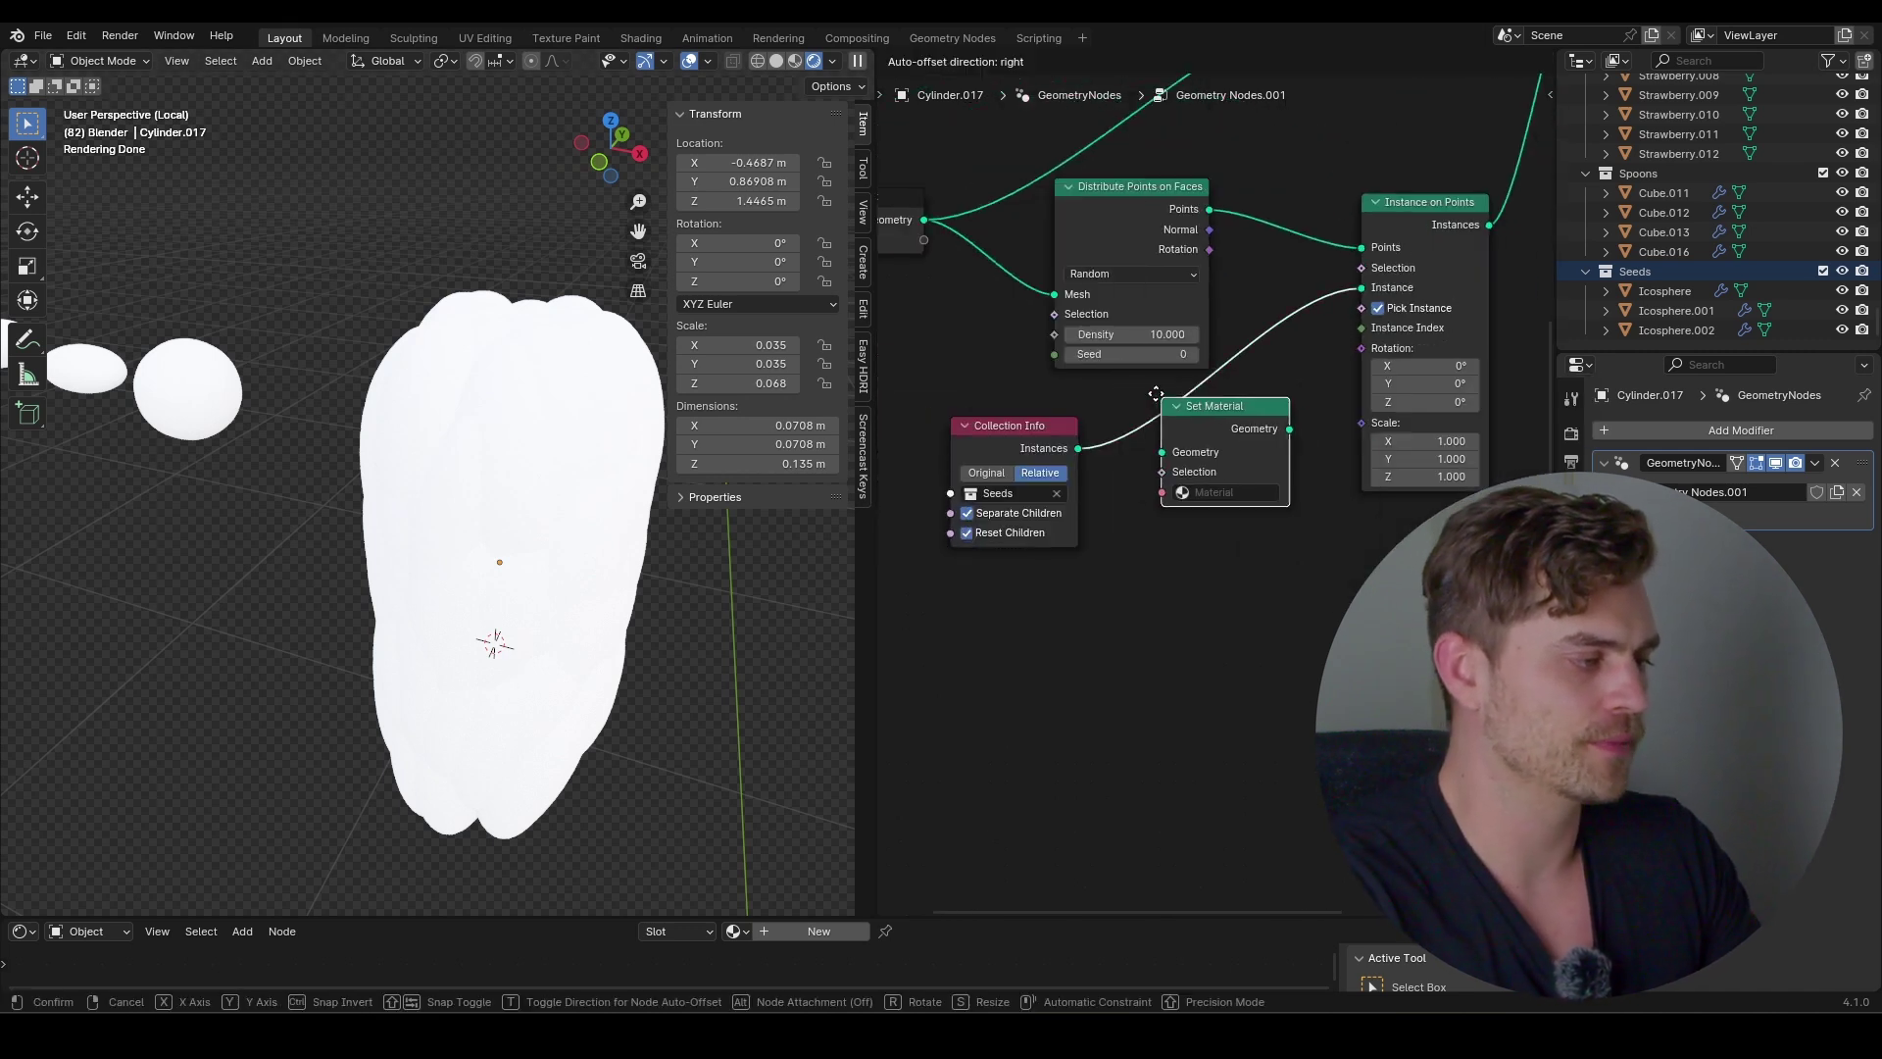
pyautogui.click(1180, 377)
# Add a Random Value node below the Seeds nodes and connect its value to the Scale of Instance on Points
pyautogui.click(1183, 588)
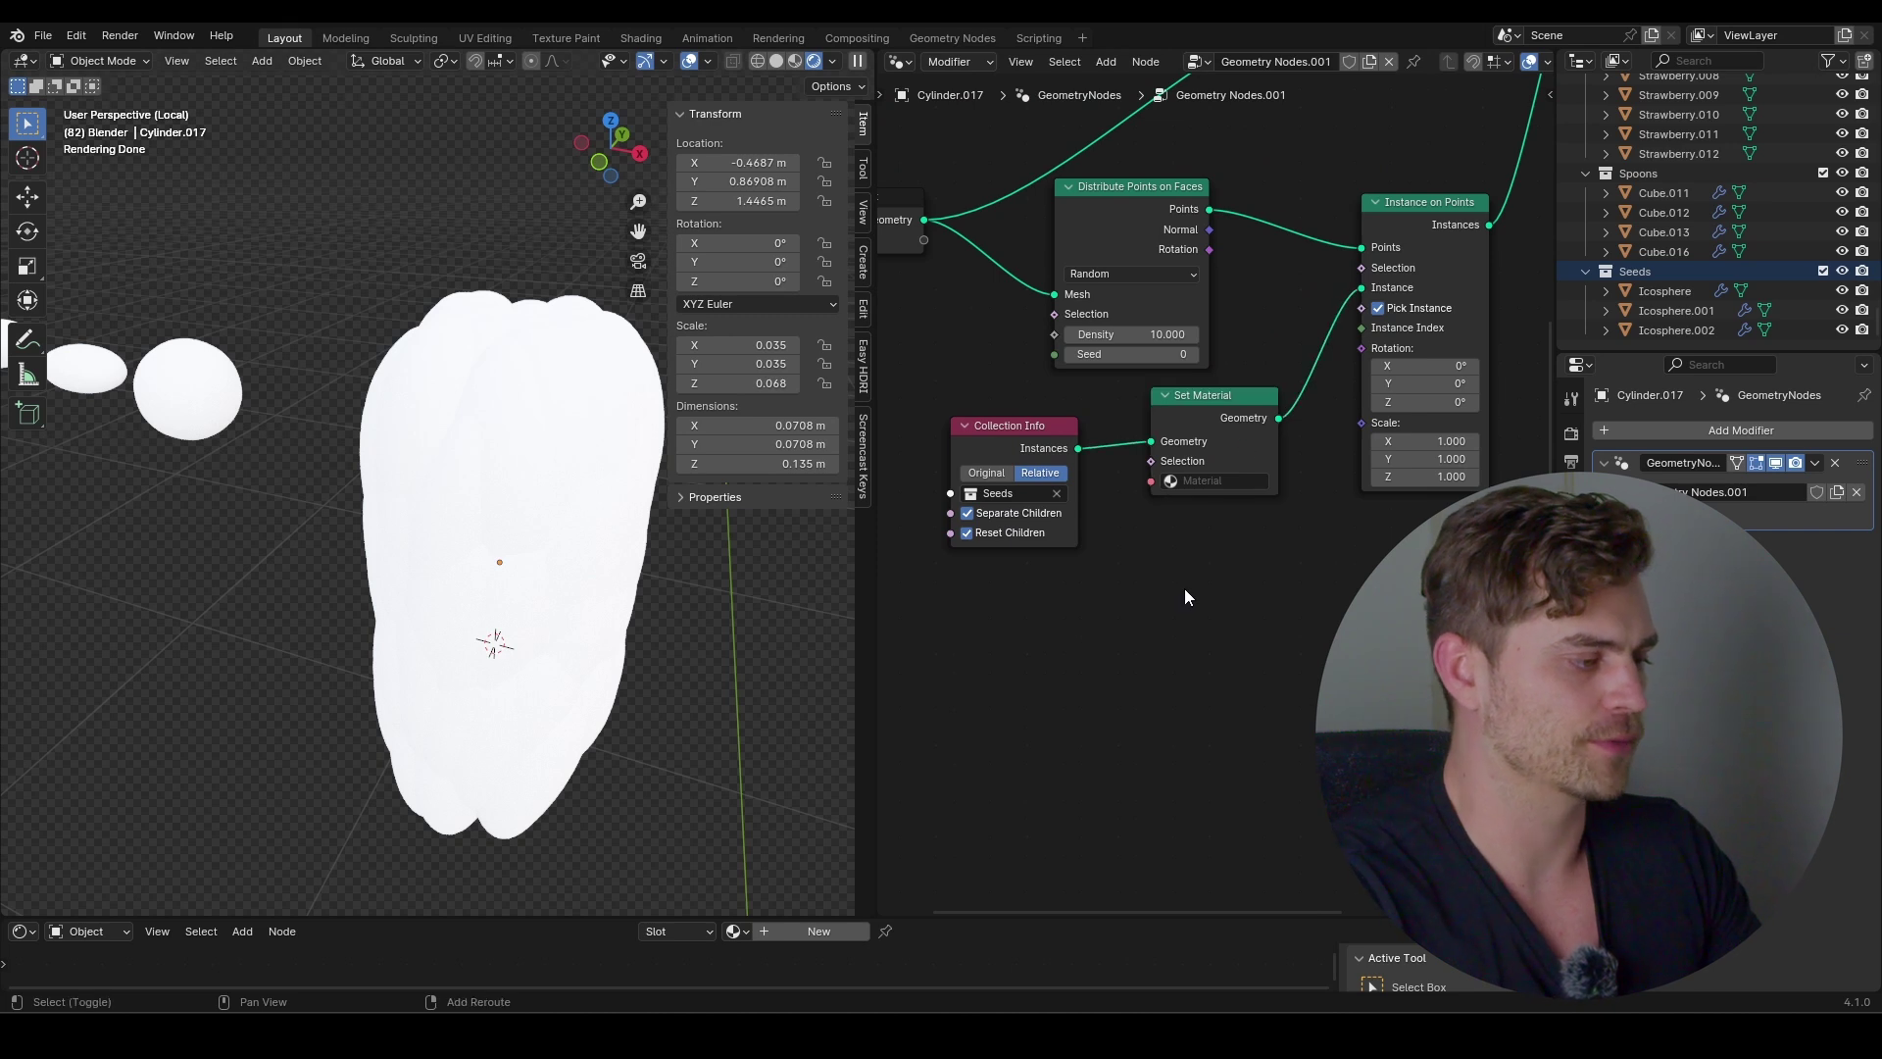
pyautogui.hotkey('shift', 'a')
pyautogui.write('rand')
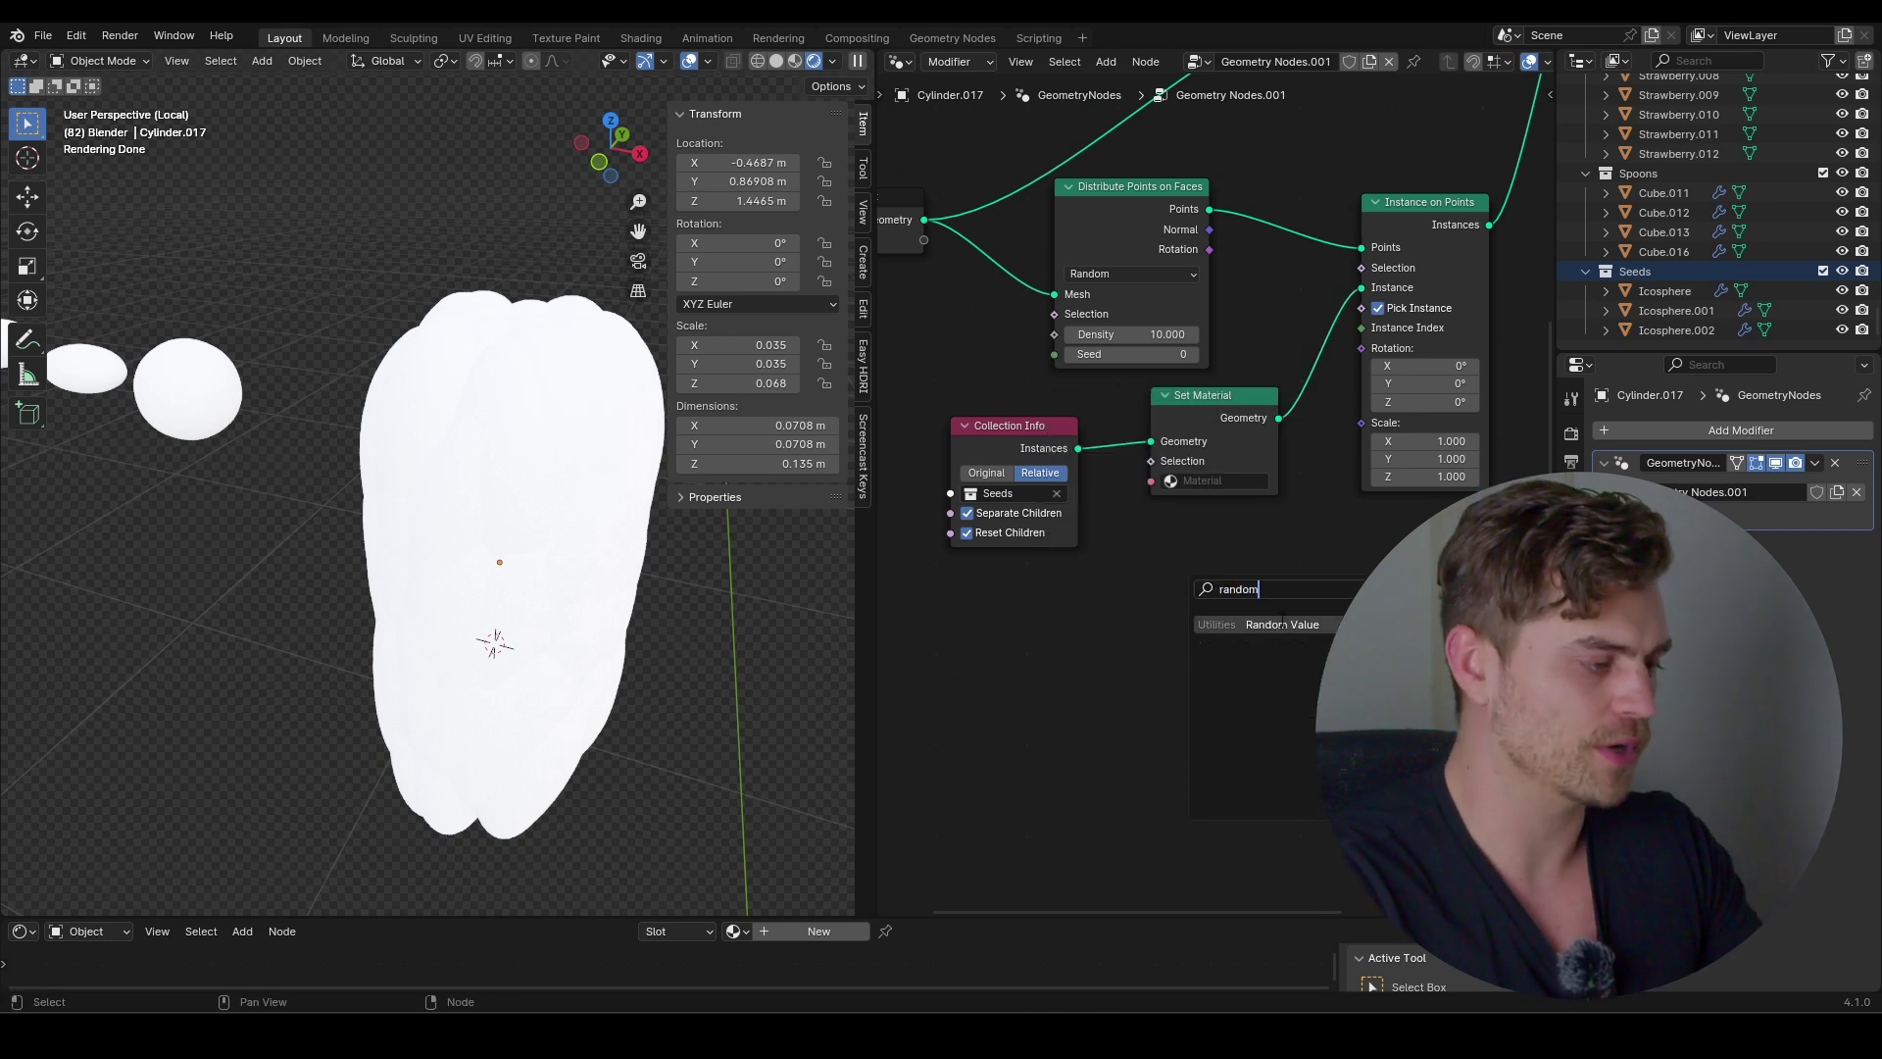
pyautogui.write('om')
pyautogui.click(1283, 624)
pyautogui.click(1142, 598)
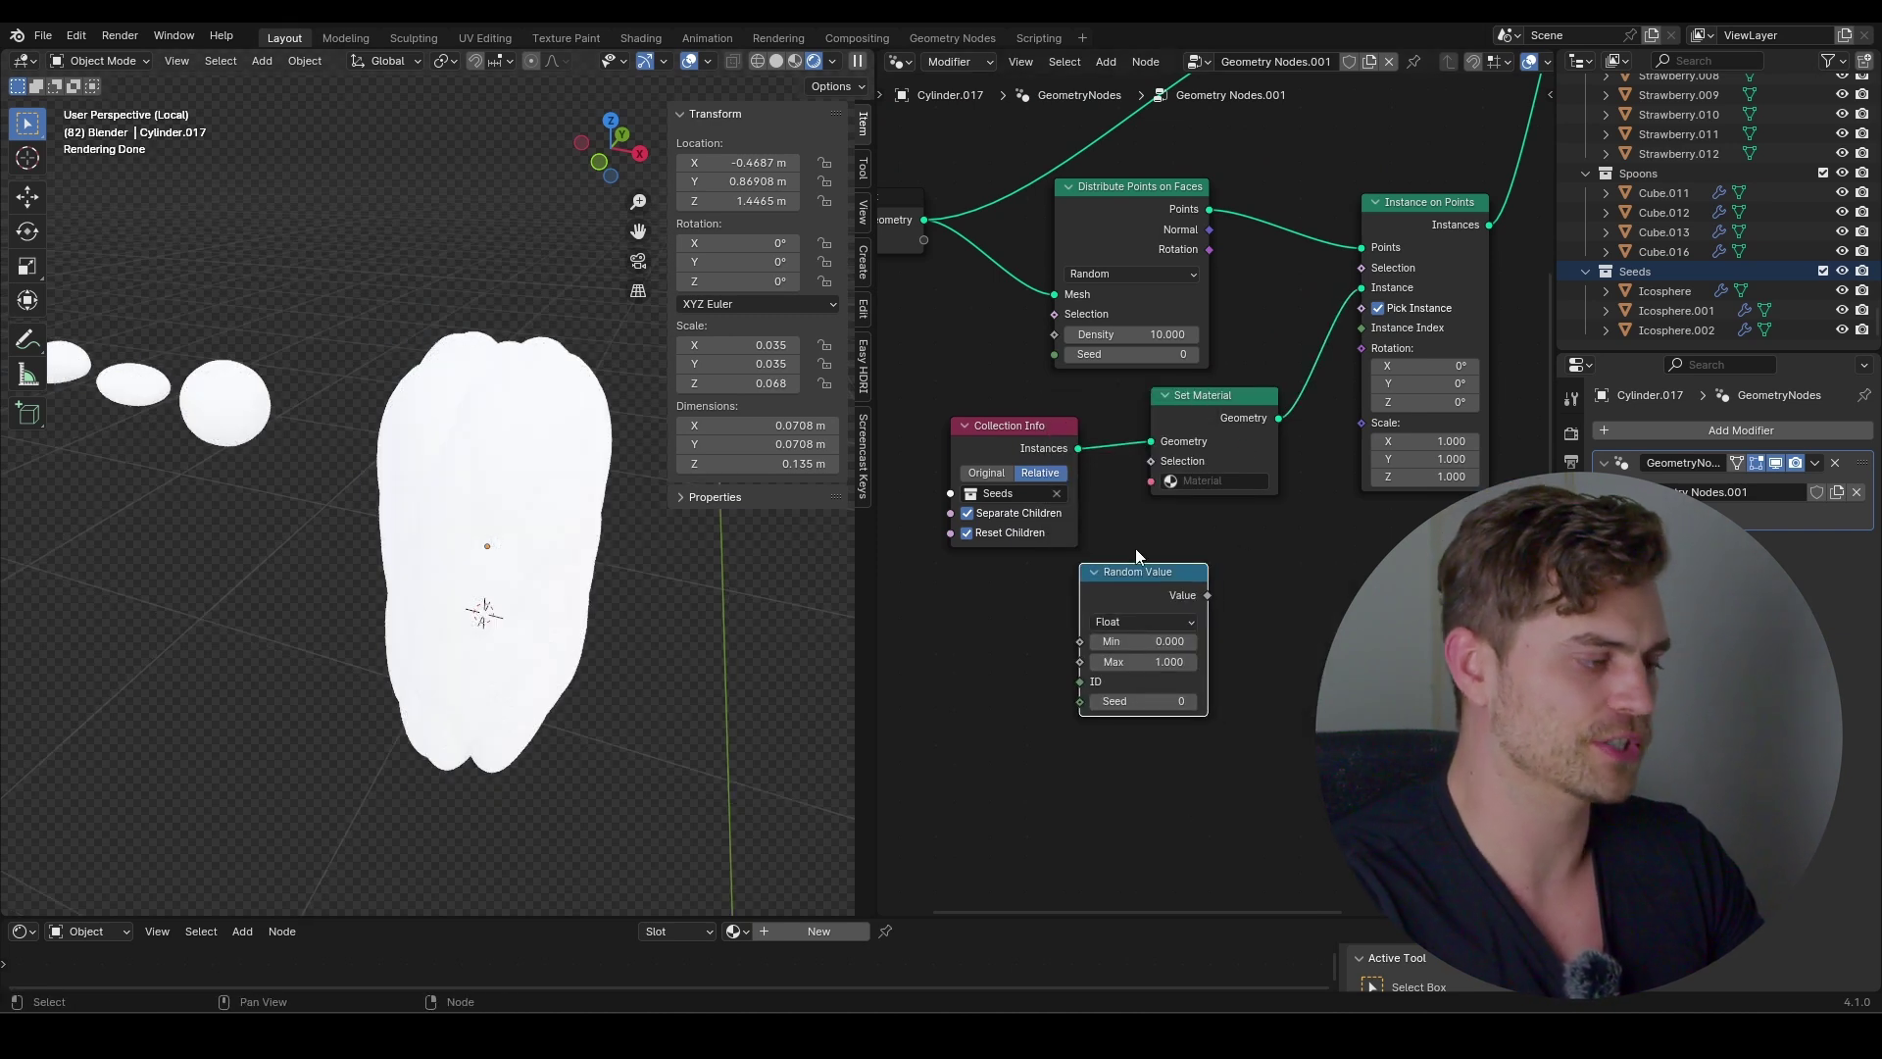
pyautogui.moveTo(1356, 413); pyautogui.dragTo(1356, 414)
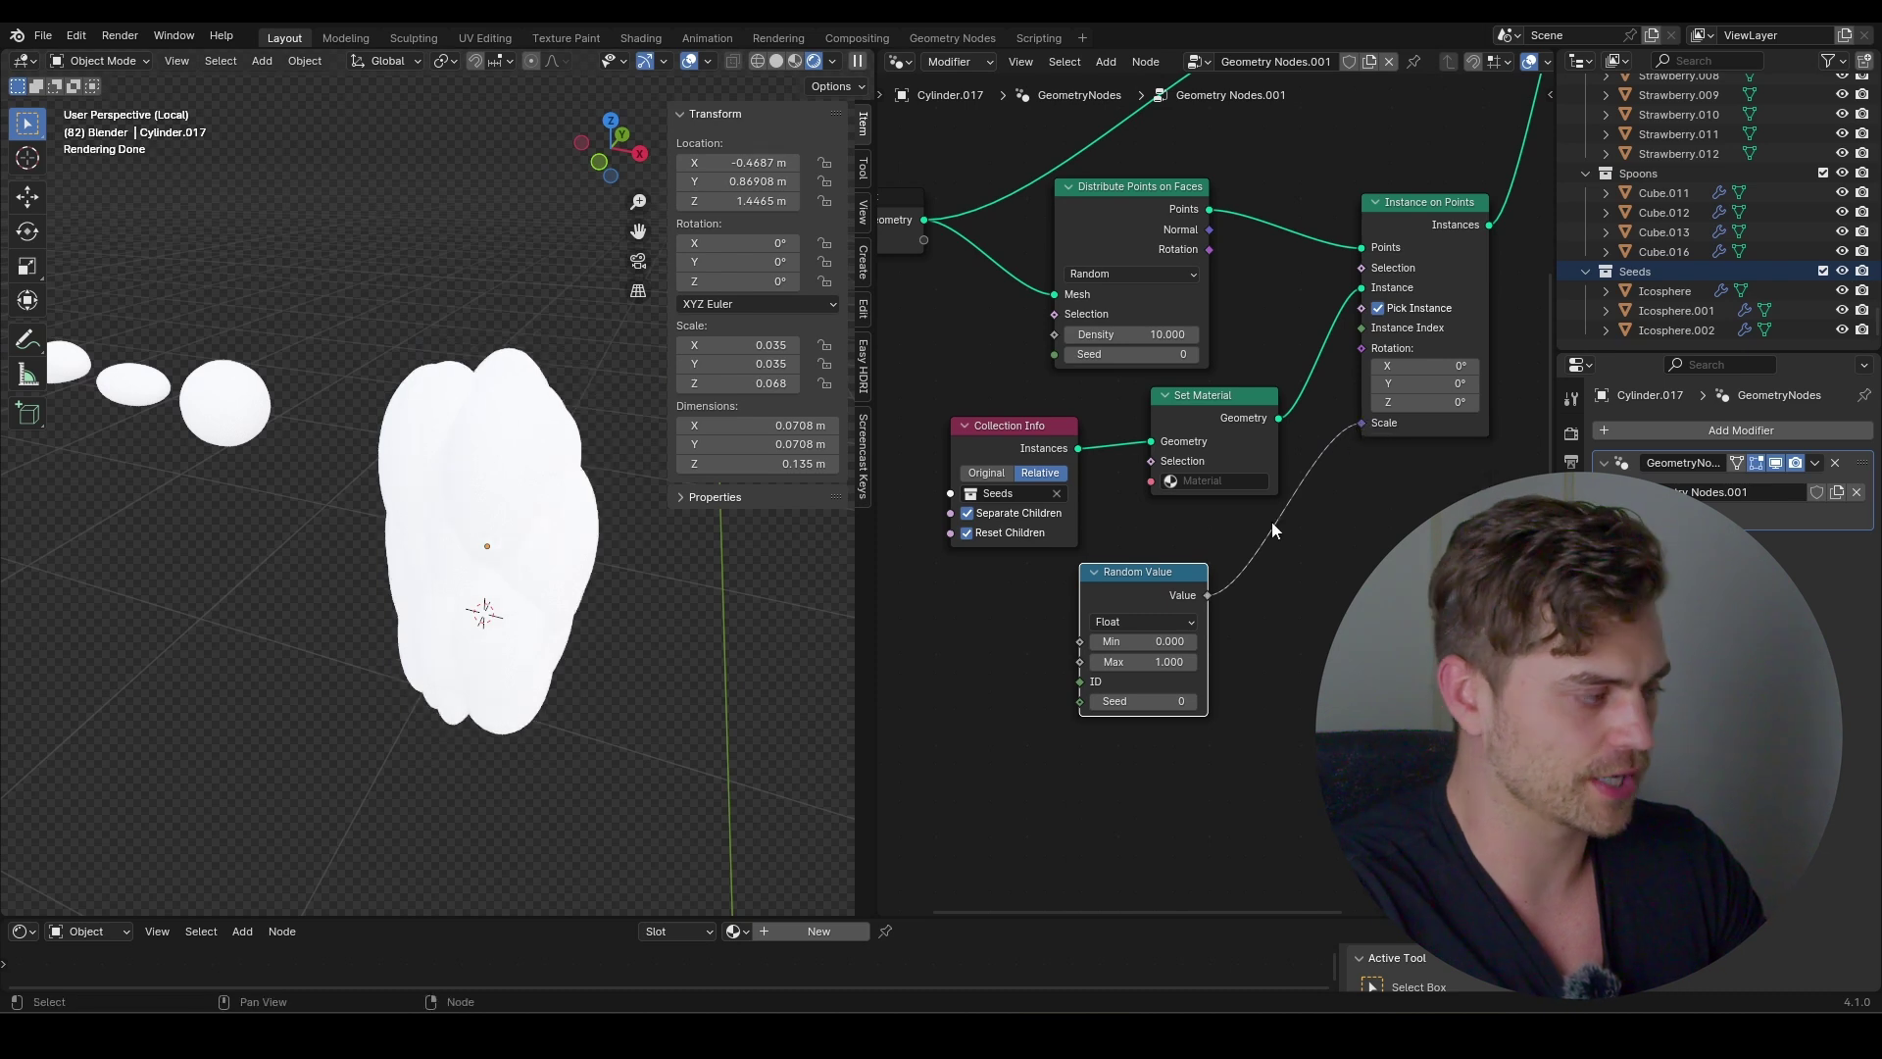
# Set the Random Value node's maximum to 0.090, keeping the Float type
pyautogui.scroll(2, 1215, 544)
pyautogui.scroll(-1, 1233, 527)
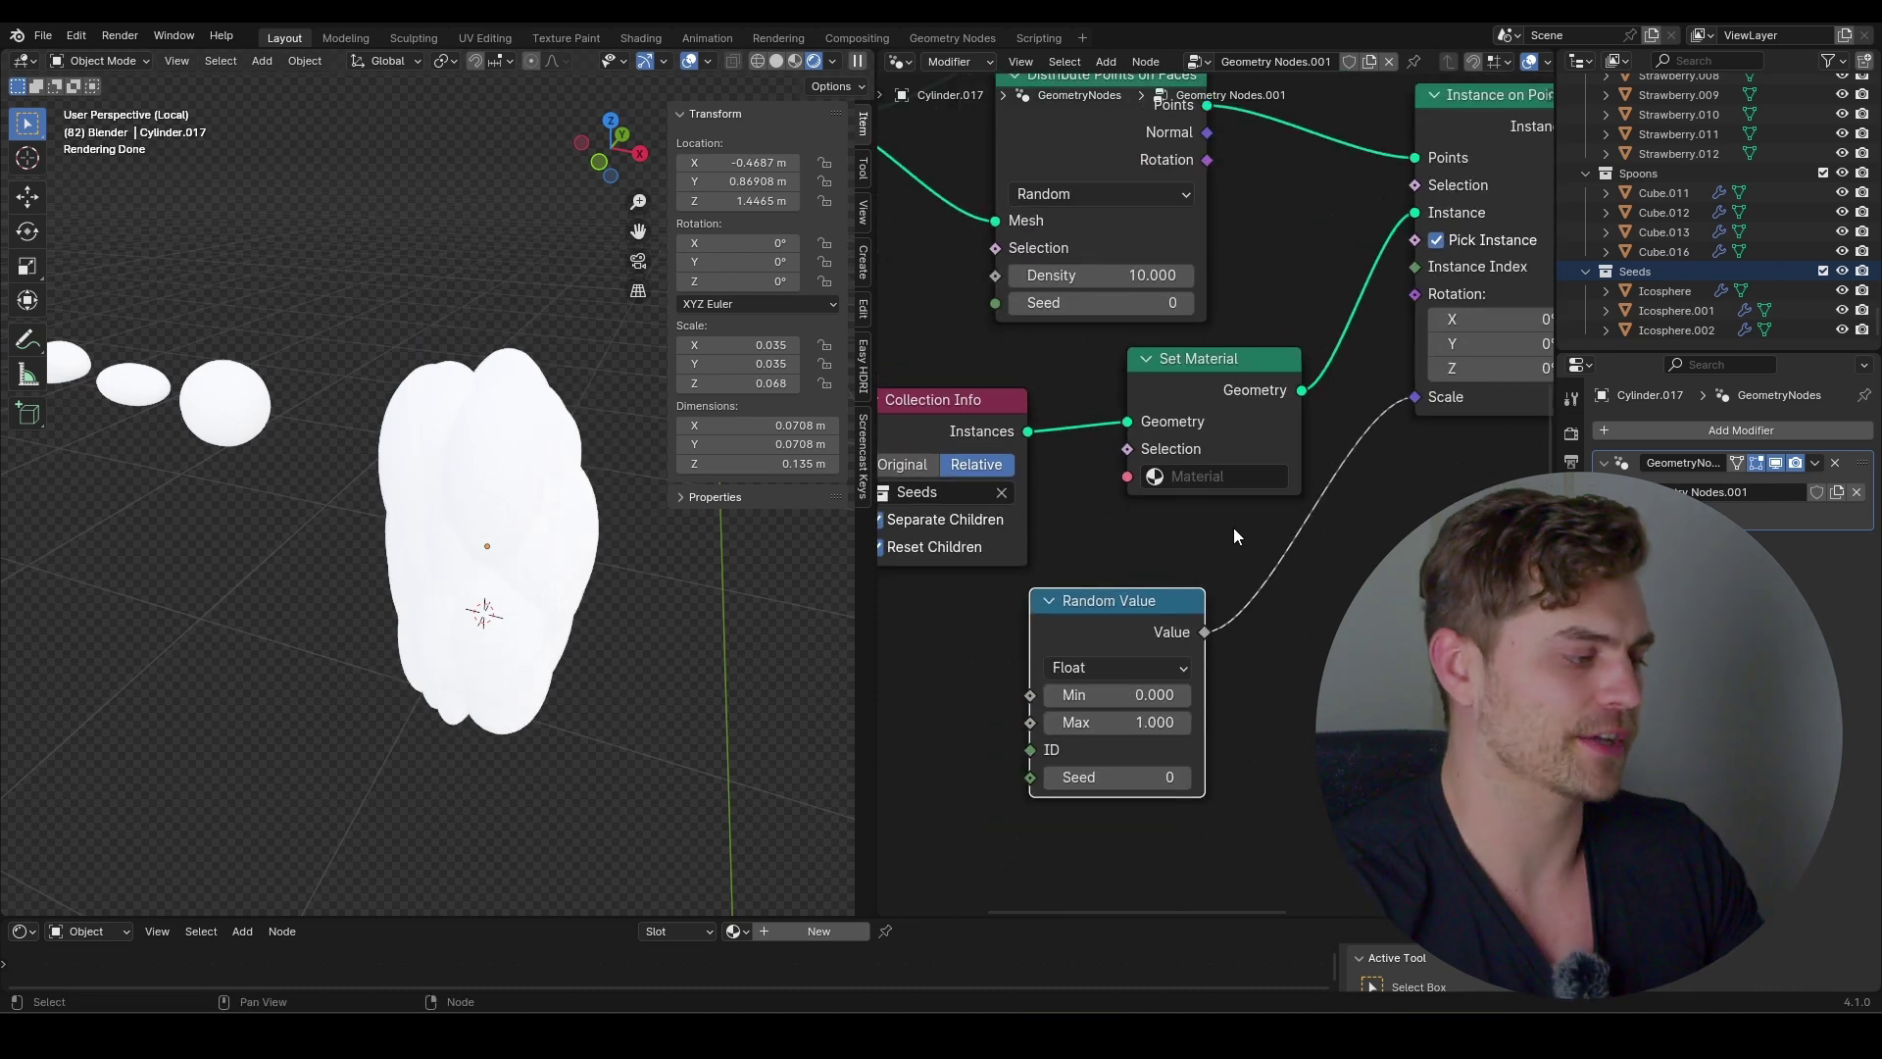
pyautogui.scroll(2, 1245, 600)
pyautogui.moveTo(1219, 596); pyautogui.dragTo(1235, 537, button='middle')
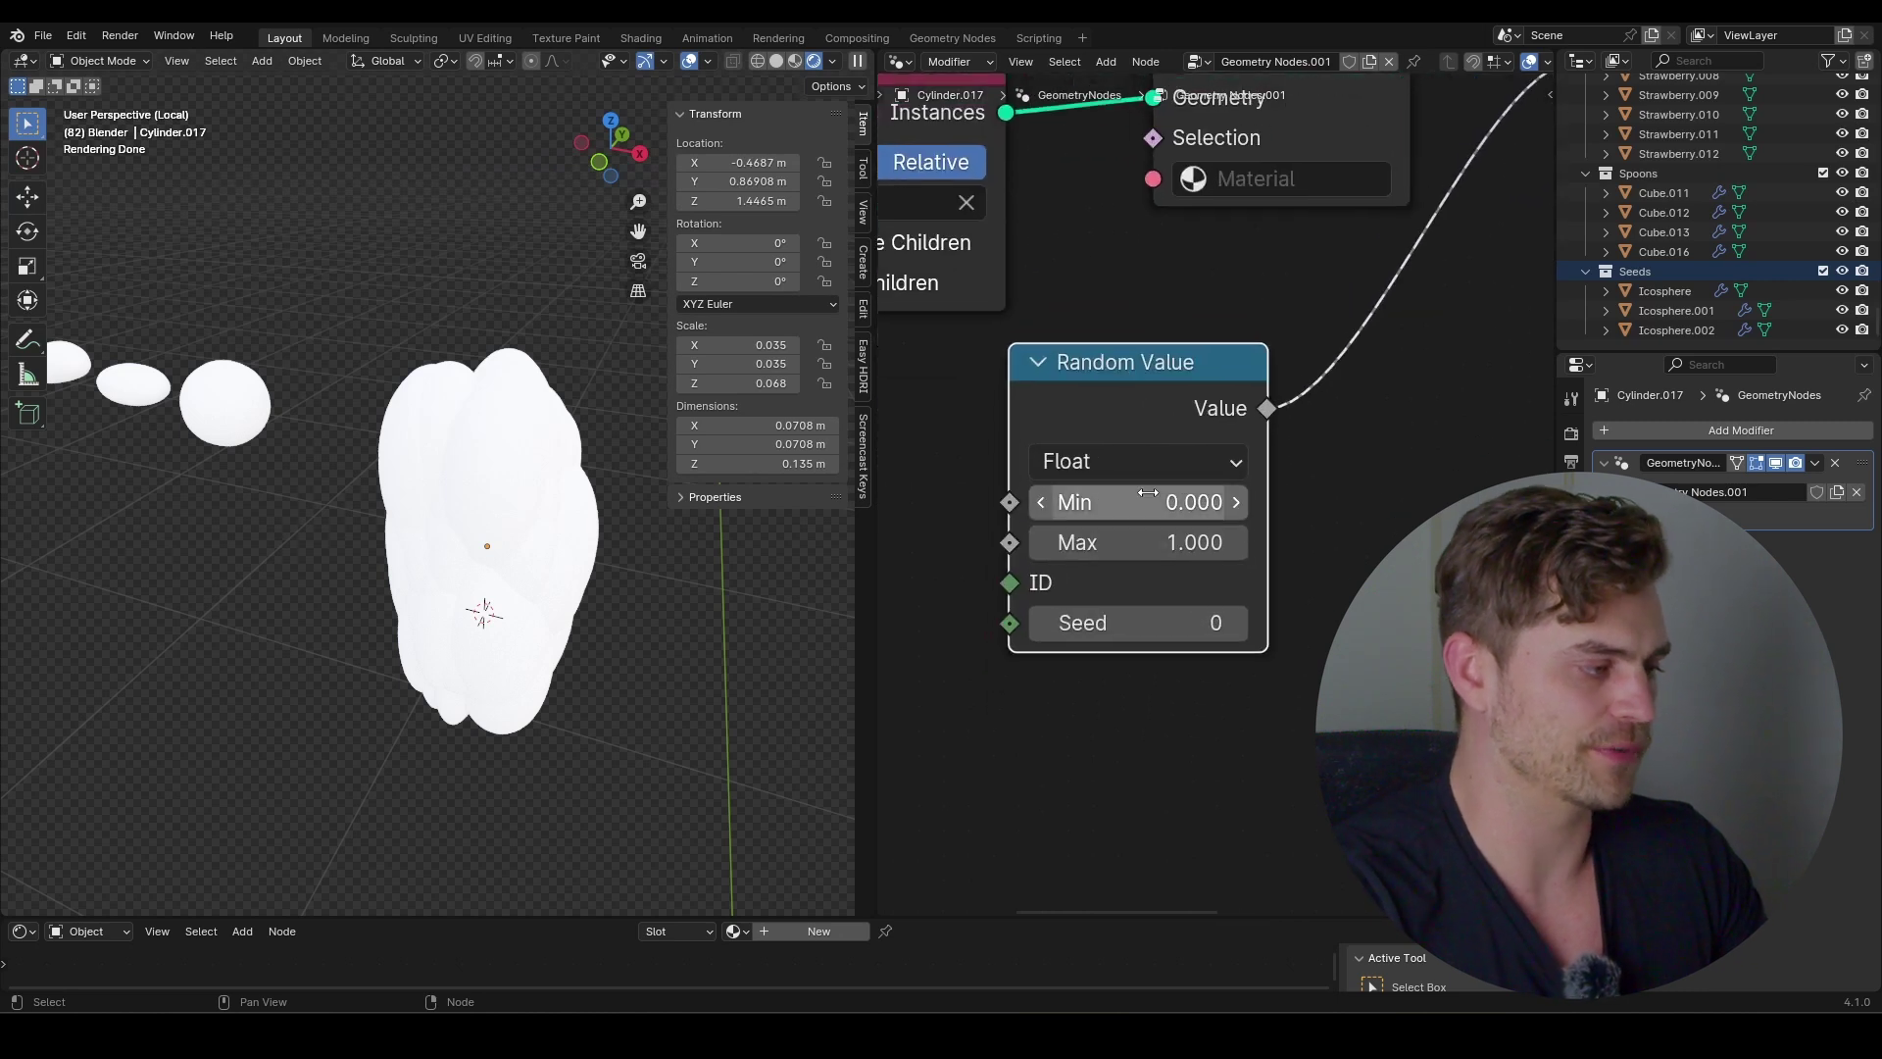
pyautogui.click(1101, 464)
pyautogui.click(1101, 464)
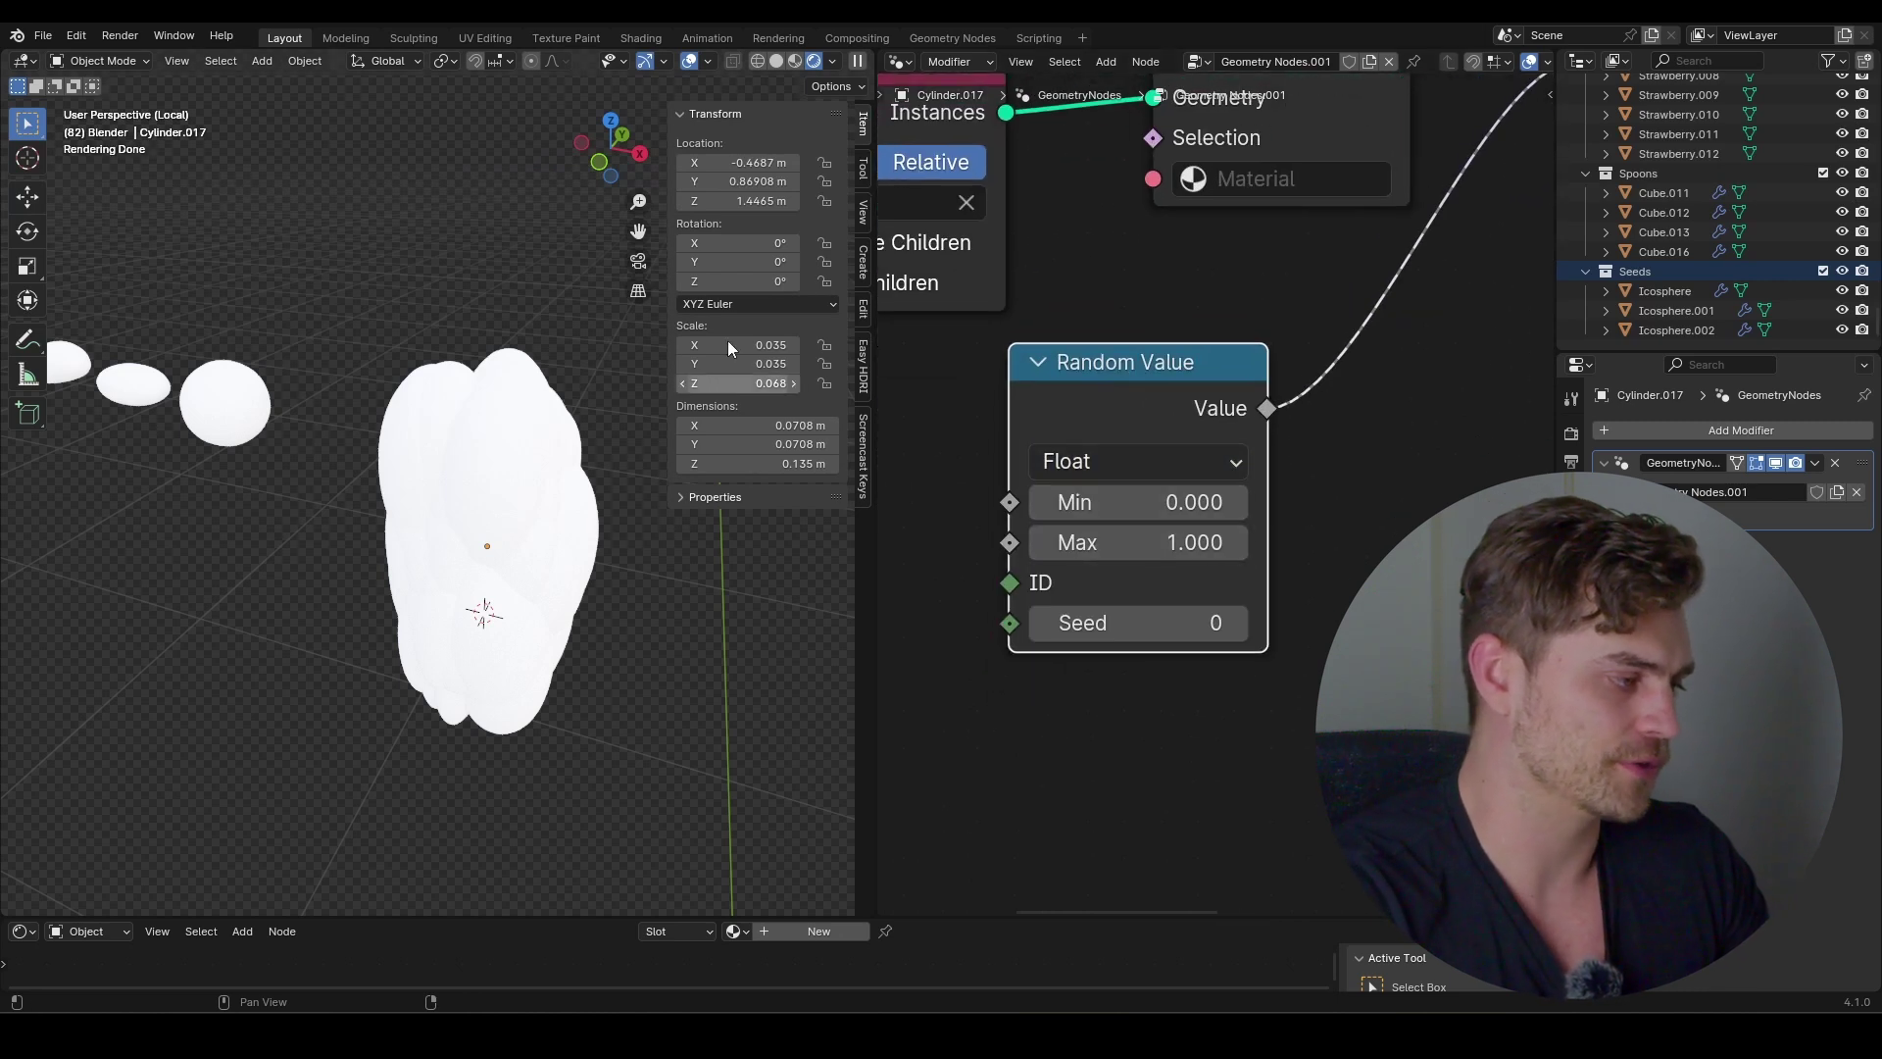
pyautogui.moveTo(1159, 546); pyautogui.dragTo(1093, 542)
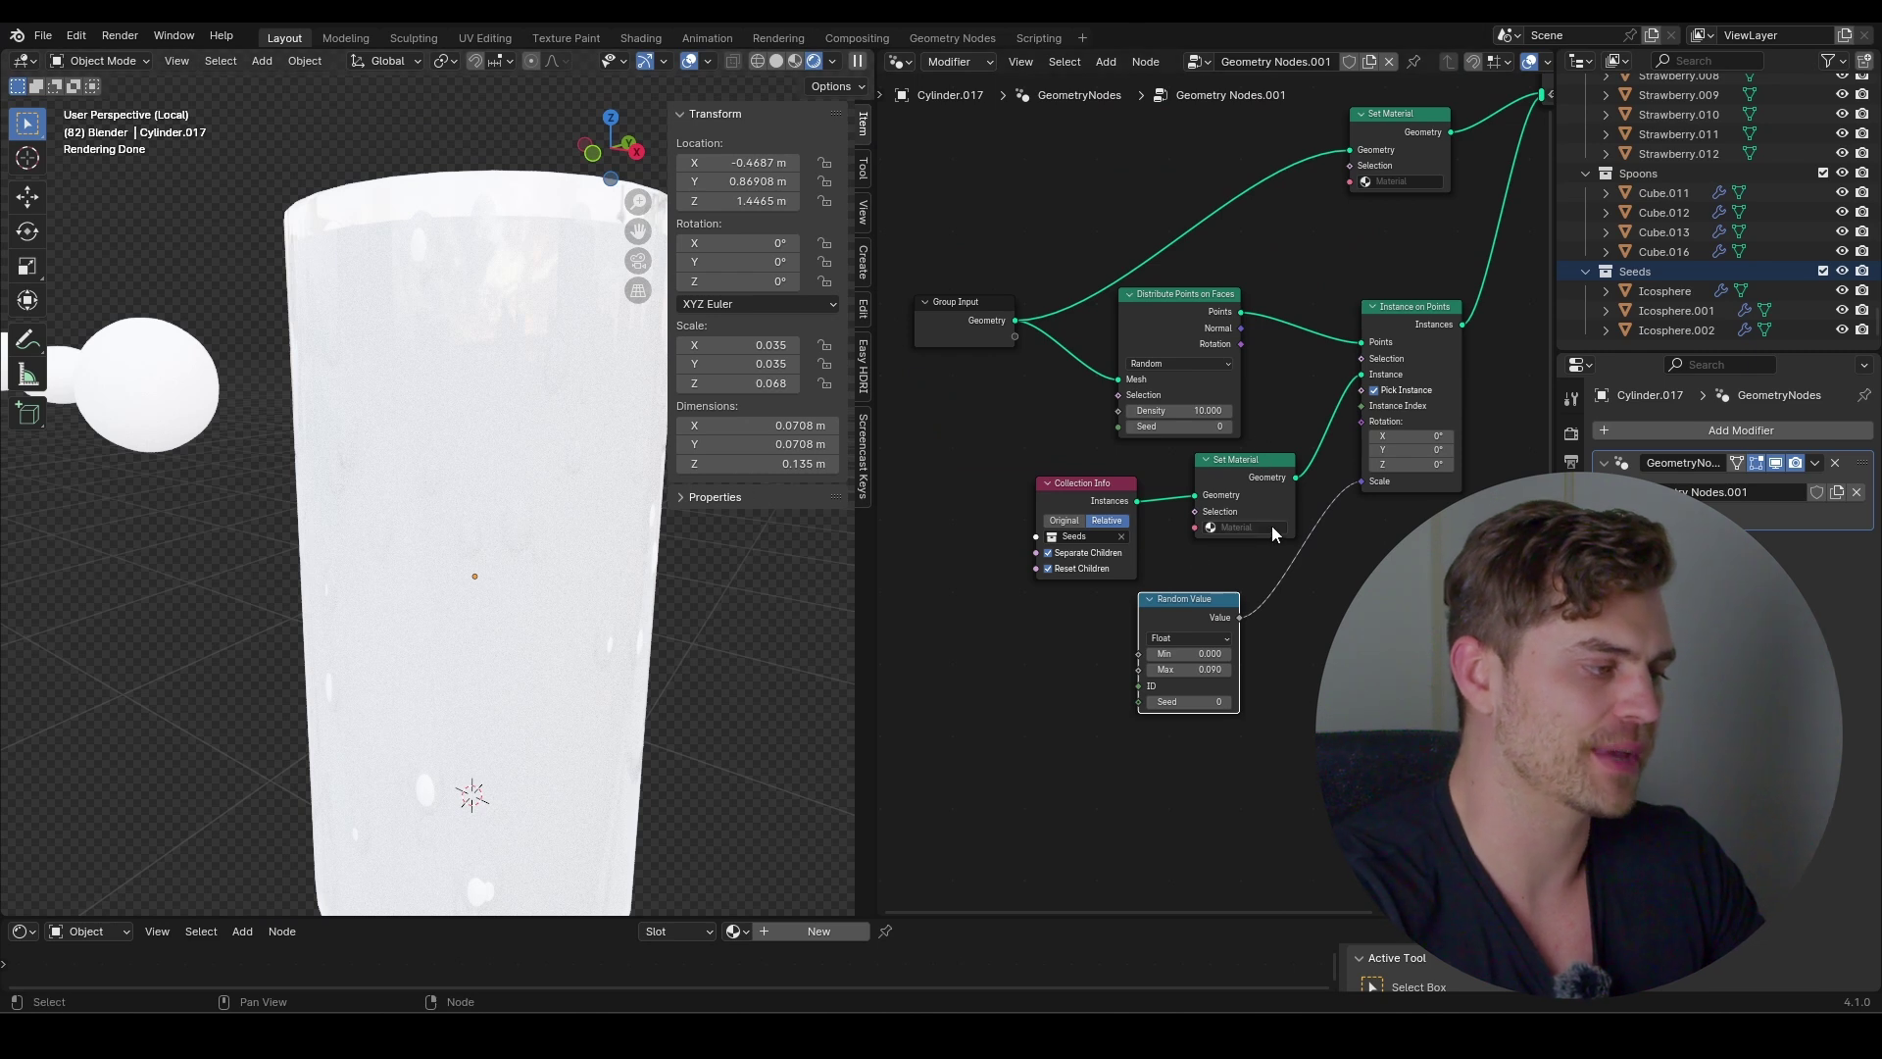
pyautogui.scroll(-5, 568, 392)
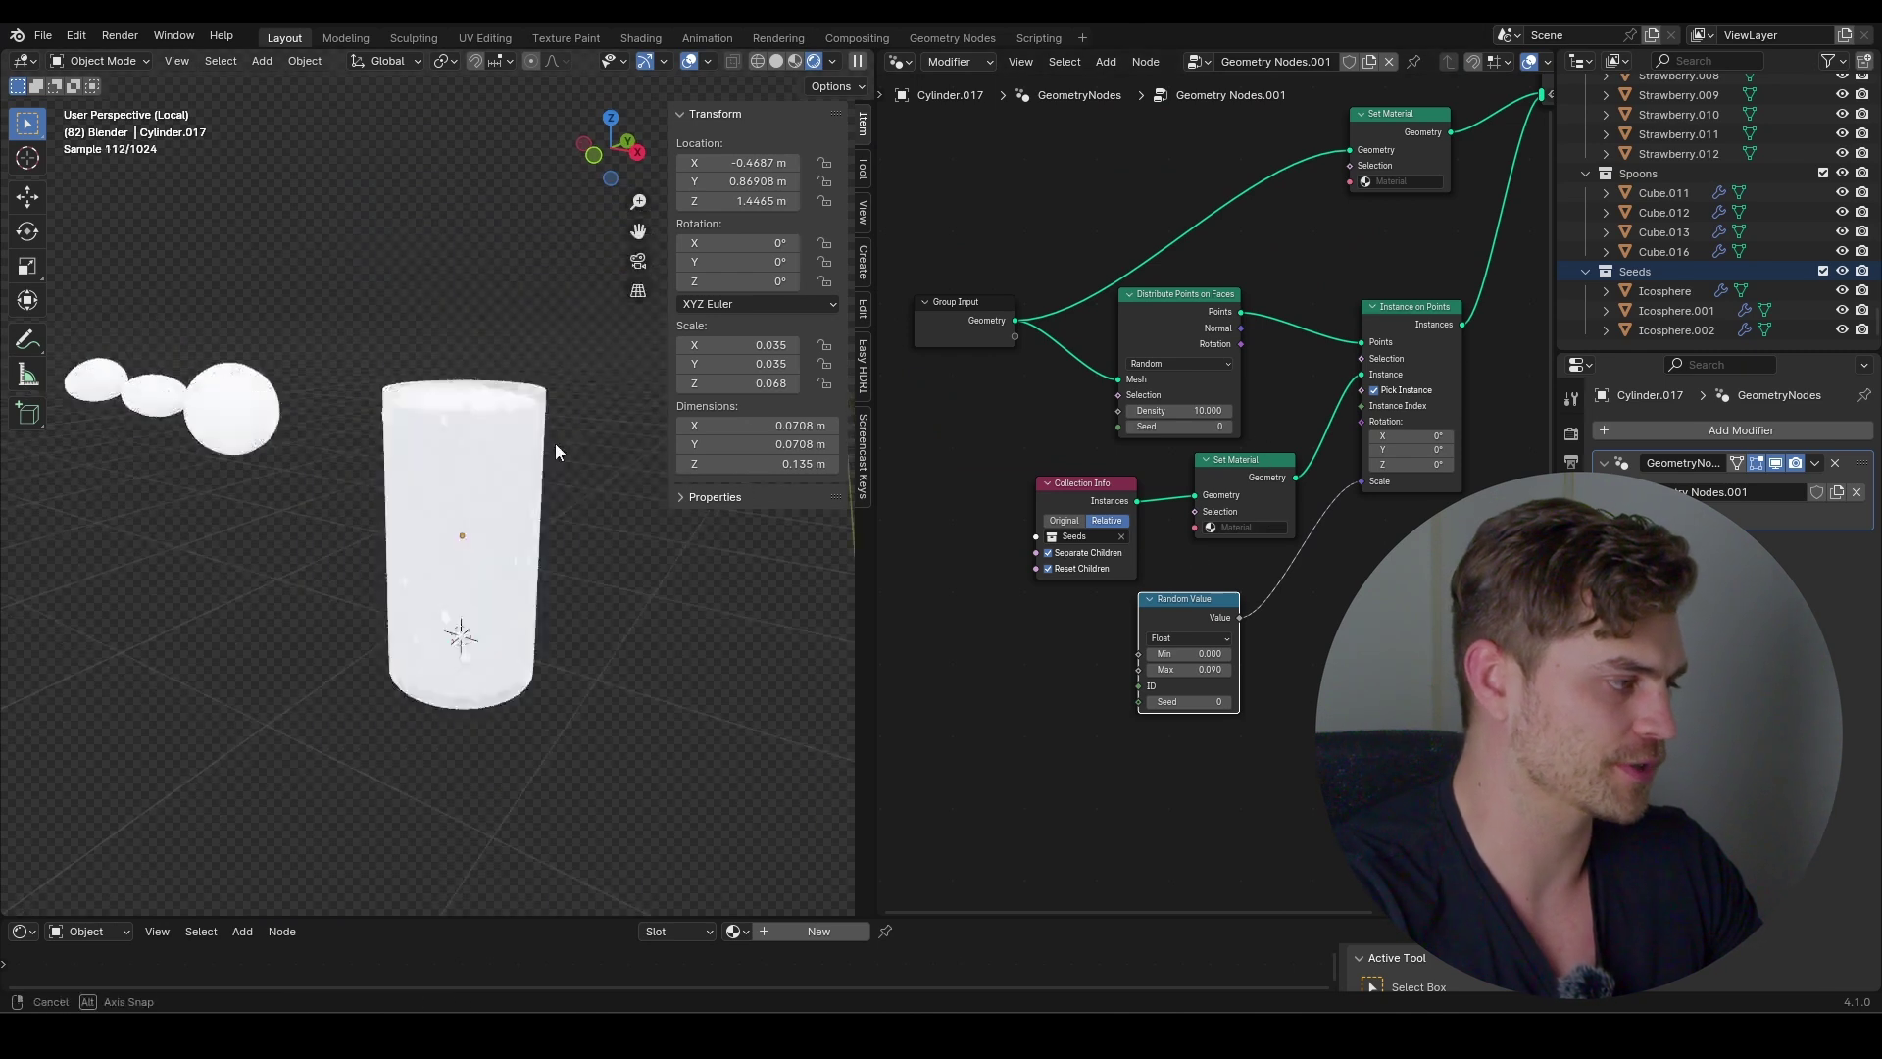
# Enlarge the Shader Editor and create a new material named Pink Smoothie on the inner cylinder
pyautogui.moveTo(834, 919); pyautogui.dragTo(833, 417)
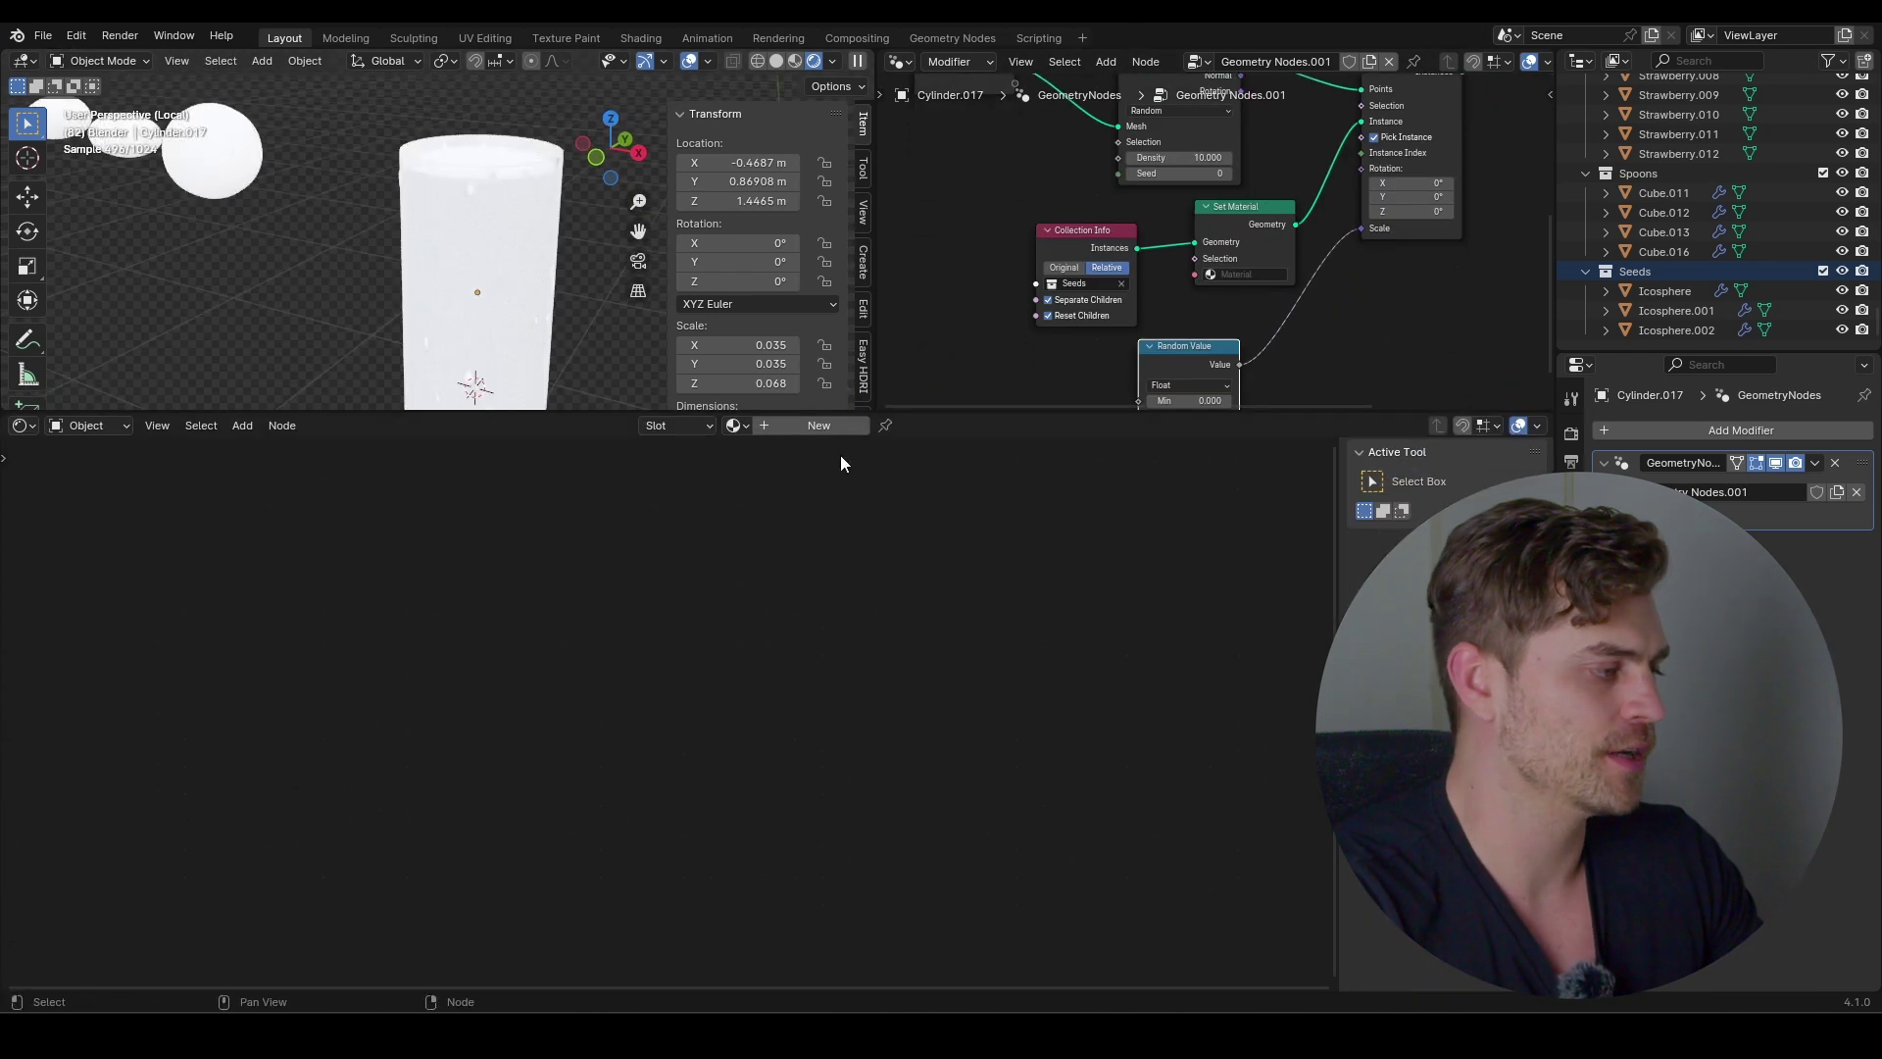
pyautogui.click(833, 431)
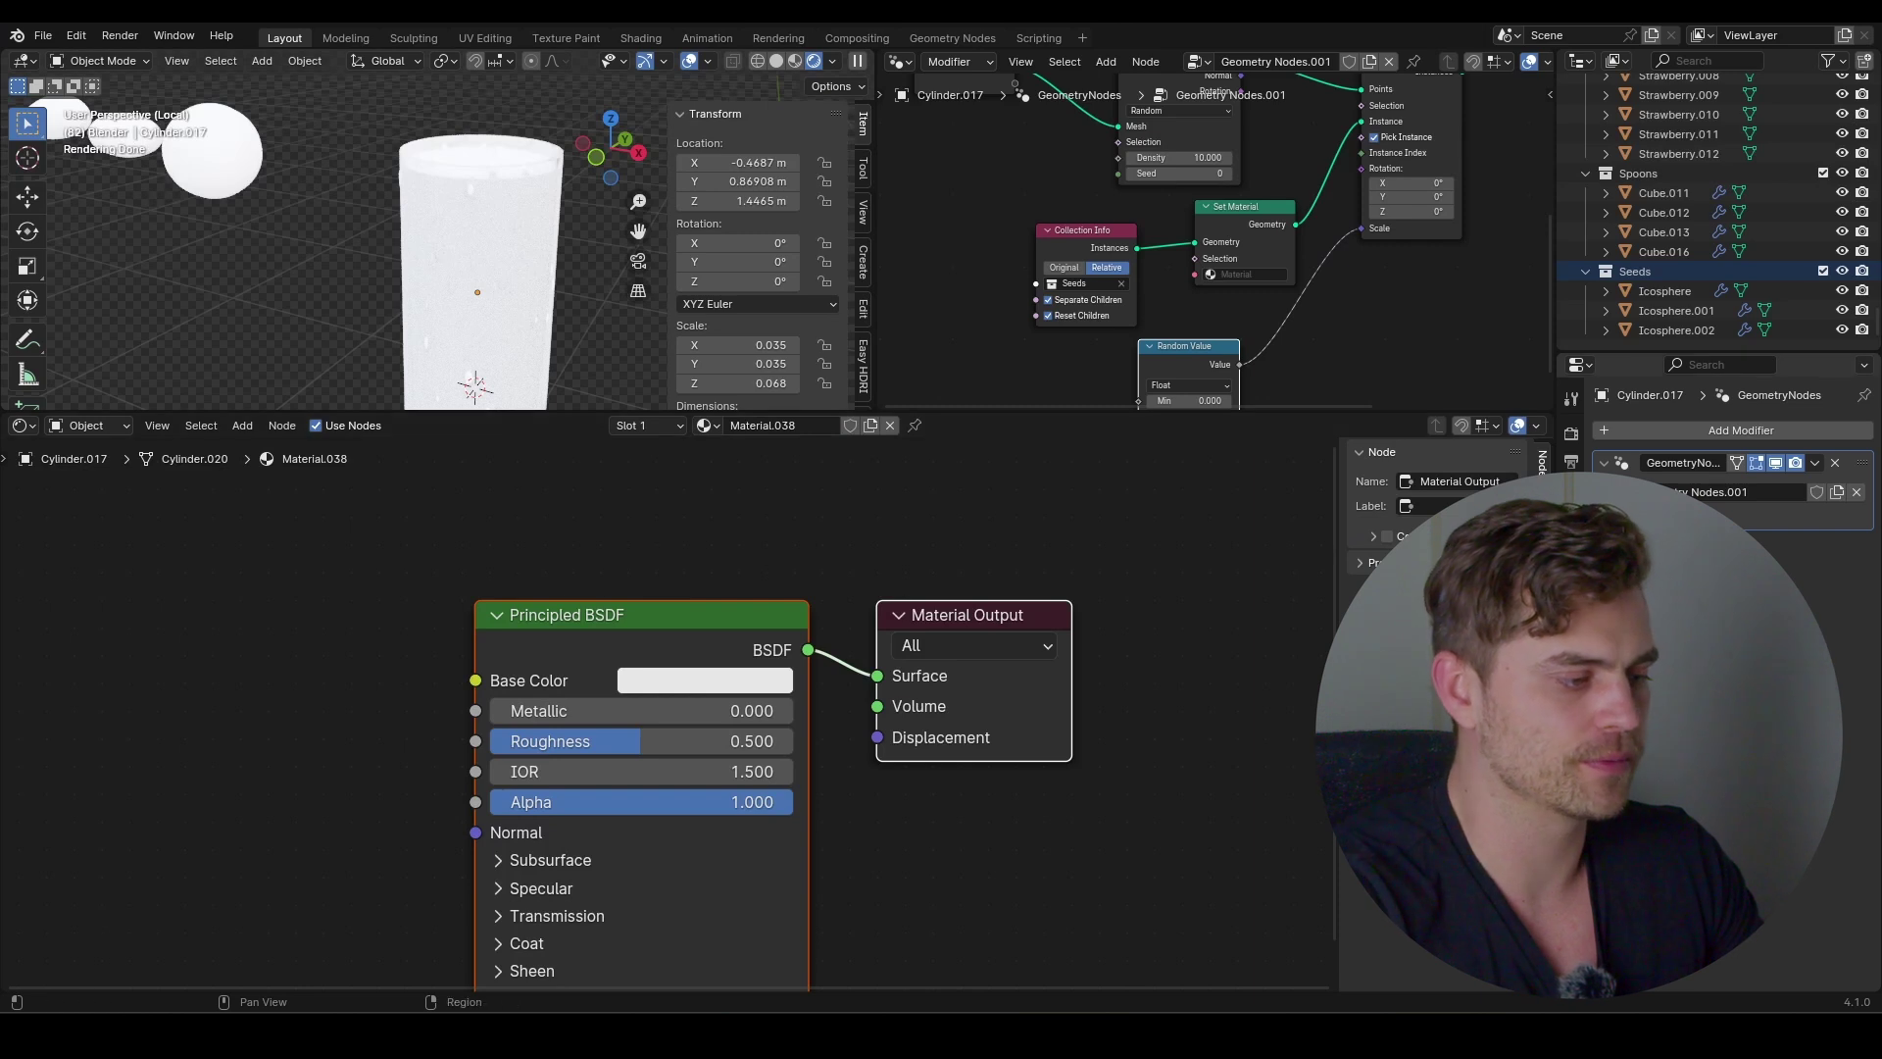
pyautogui.click(1572, 786)
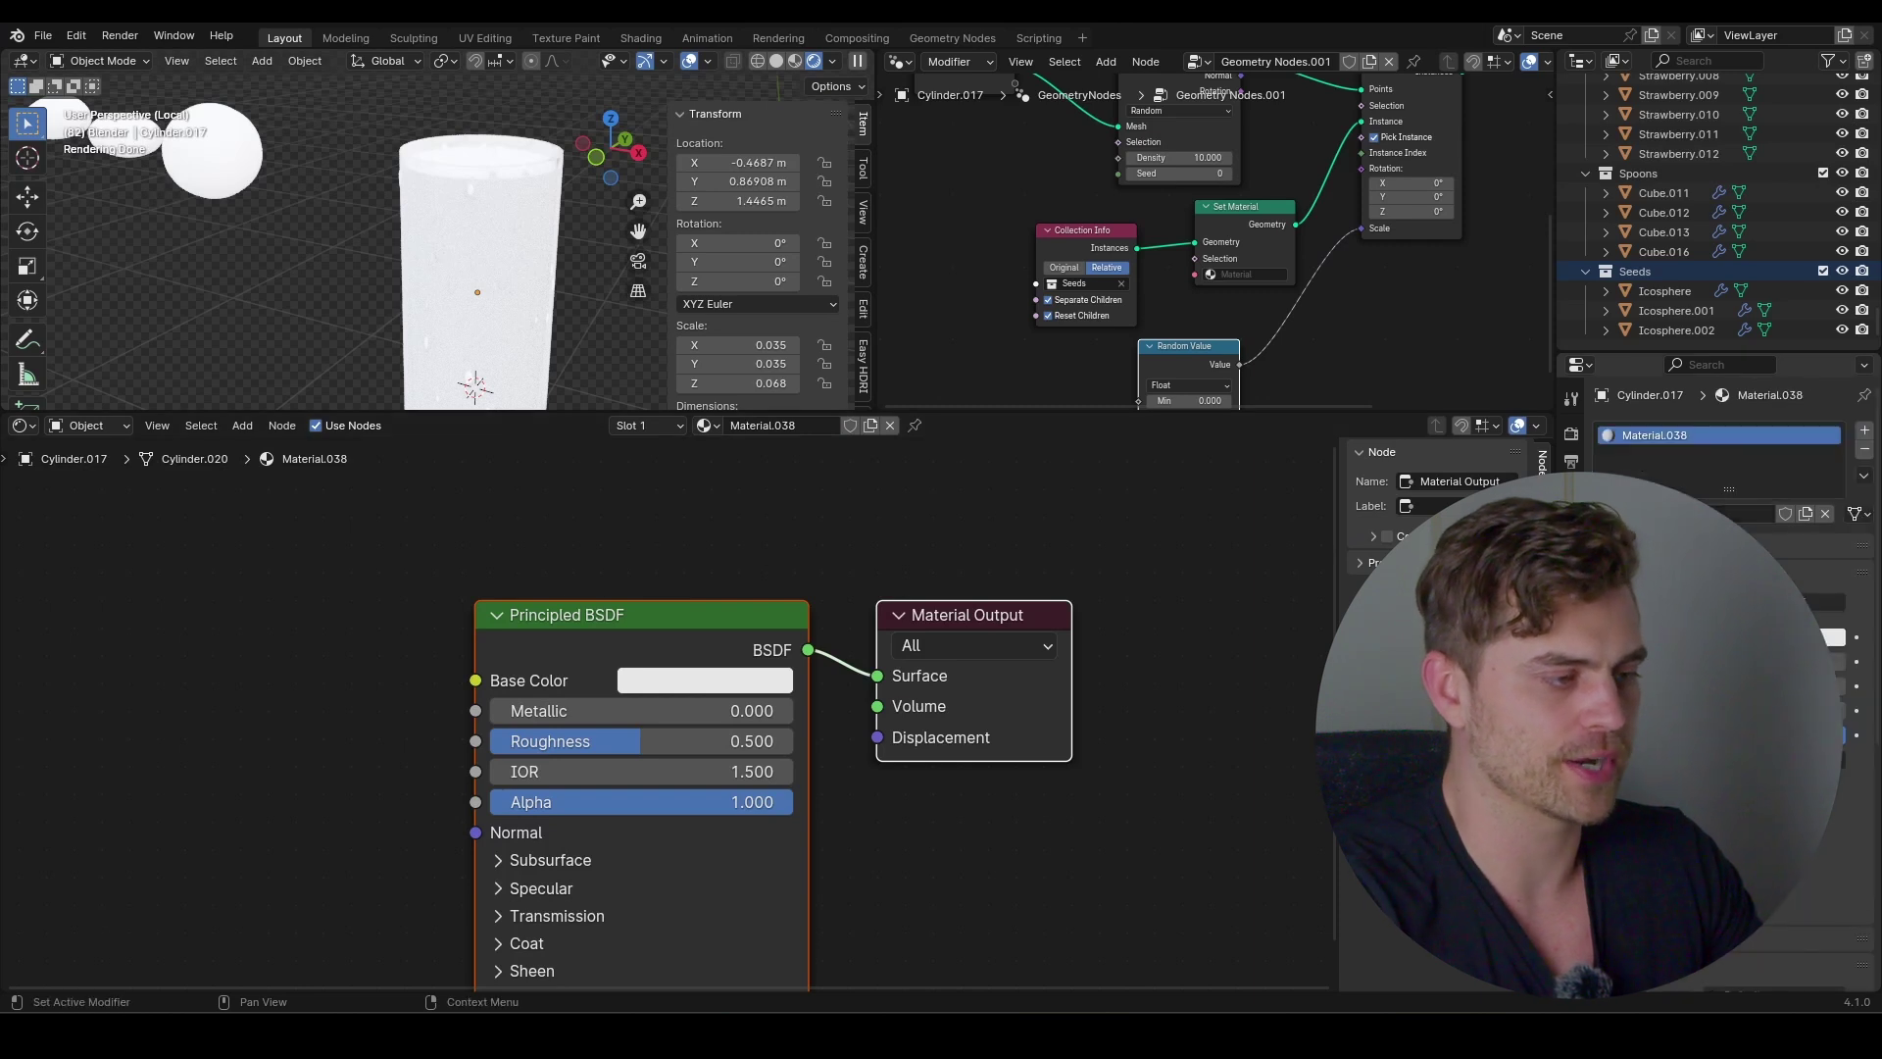
pyautogui.doubleClick(791, 425)
pyautogui.write('Pink Smoothie')
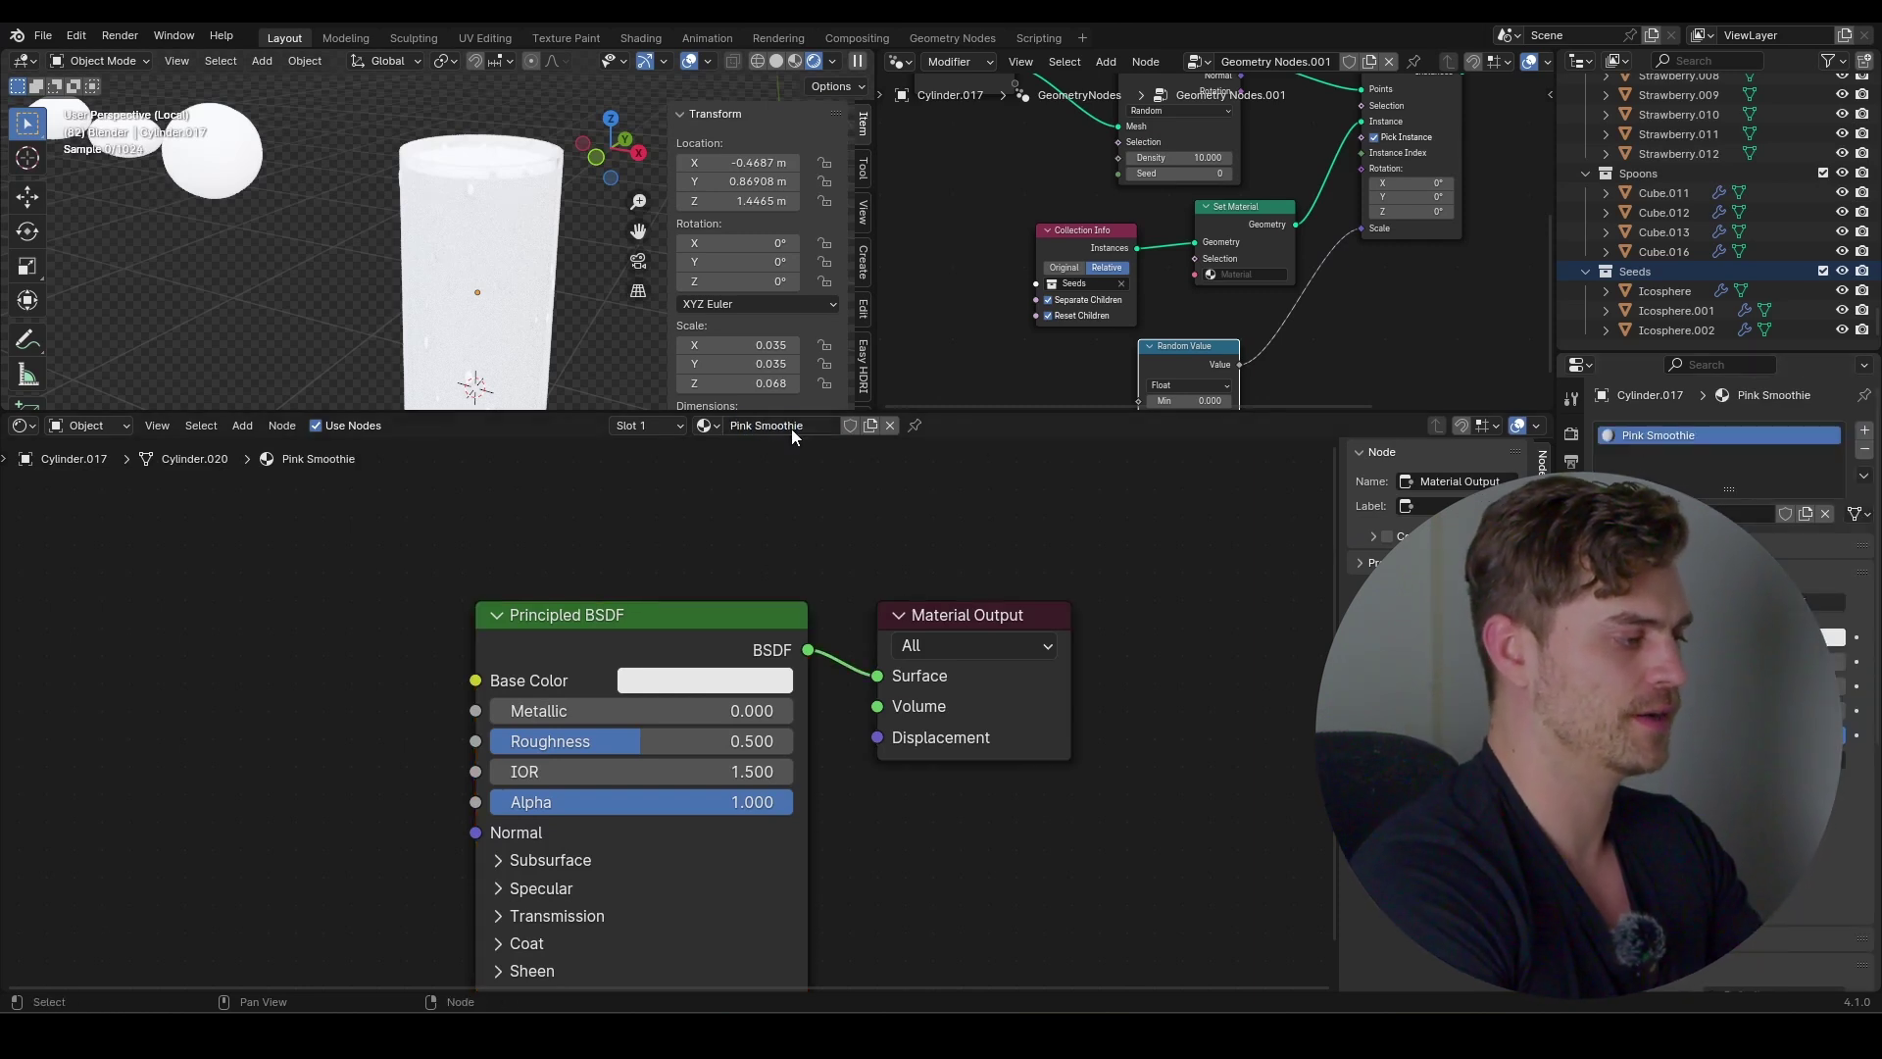
pyautogui.press('Return')
# Add a Noise Texture to the Pink Smoothie material with Mapping and Texture Coordinate nodes, using the Object coordinates
pyautogui.scroll(-2, 504, 598)
pyautogui.moveTo(502, 610); pyautogui.dragTo(854, 562, button='middle')
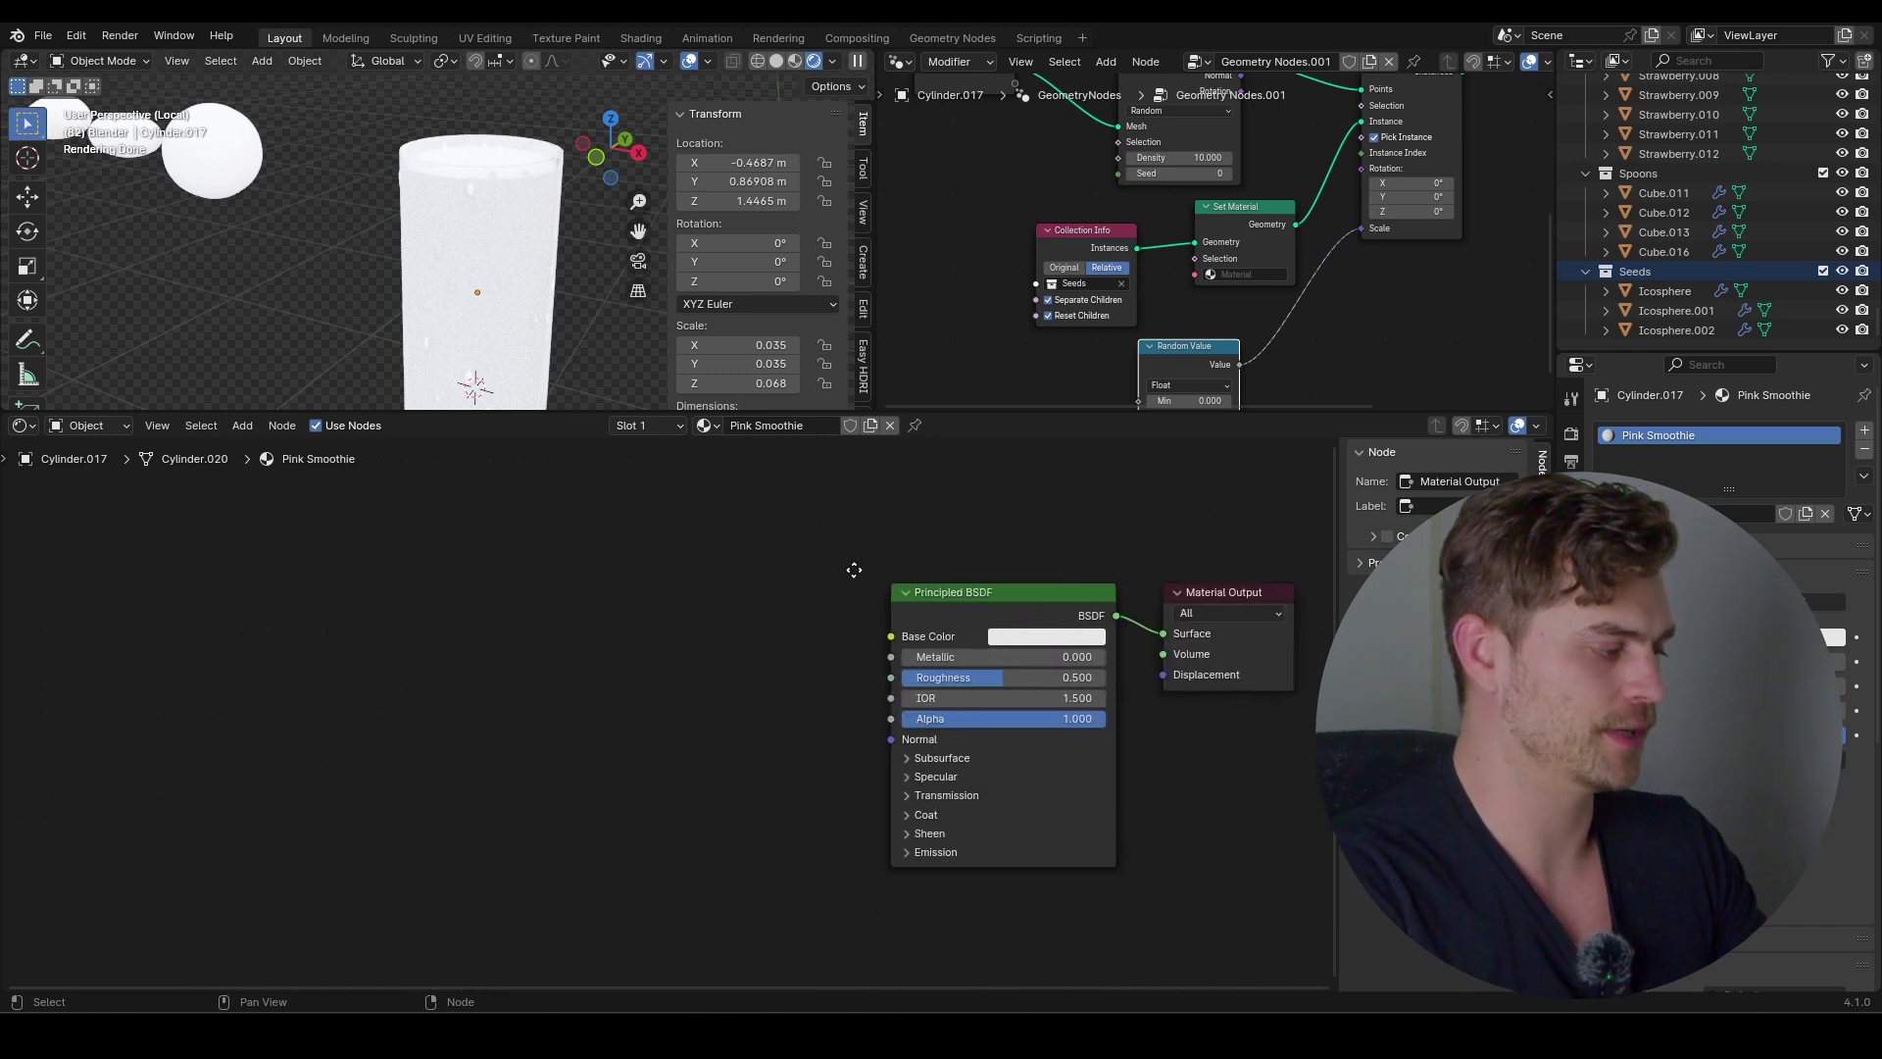
pyautogui.hotkey('shift', 'a')
pyautogui.write('noi')
pyautogui.press('Return')
pyautogui.click(331, 586)
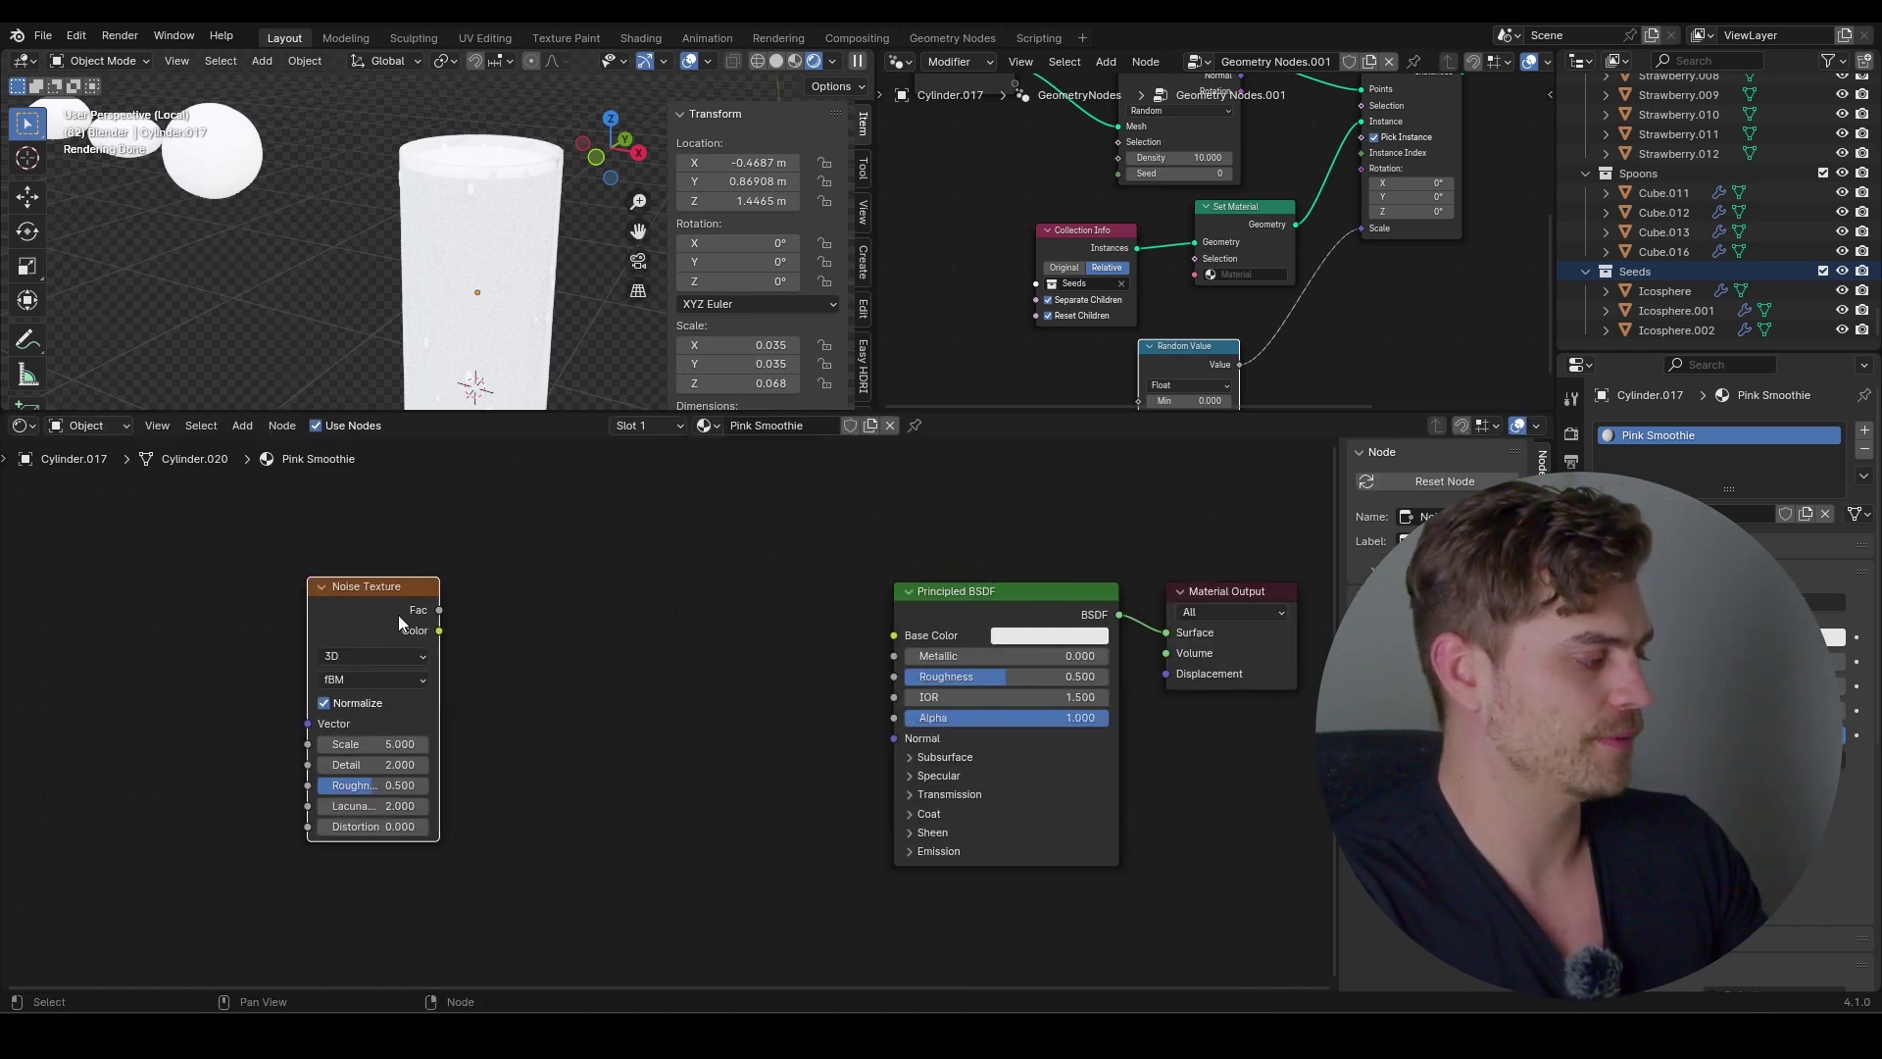
pyautogui.hotkey('ctrl', 't')
pyautogui.moveTo(102, 709); pyautogui.dragTo(124, 709)
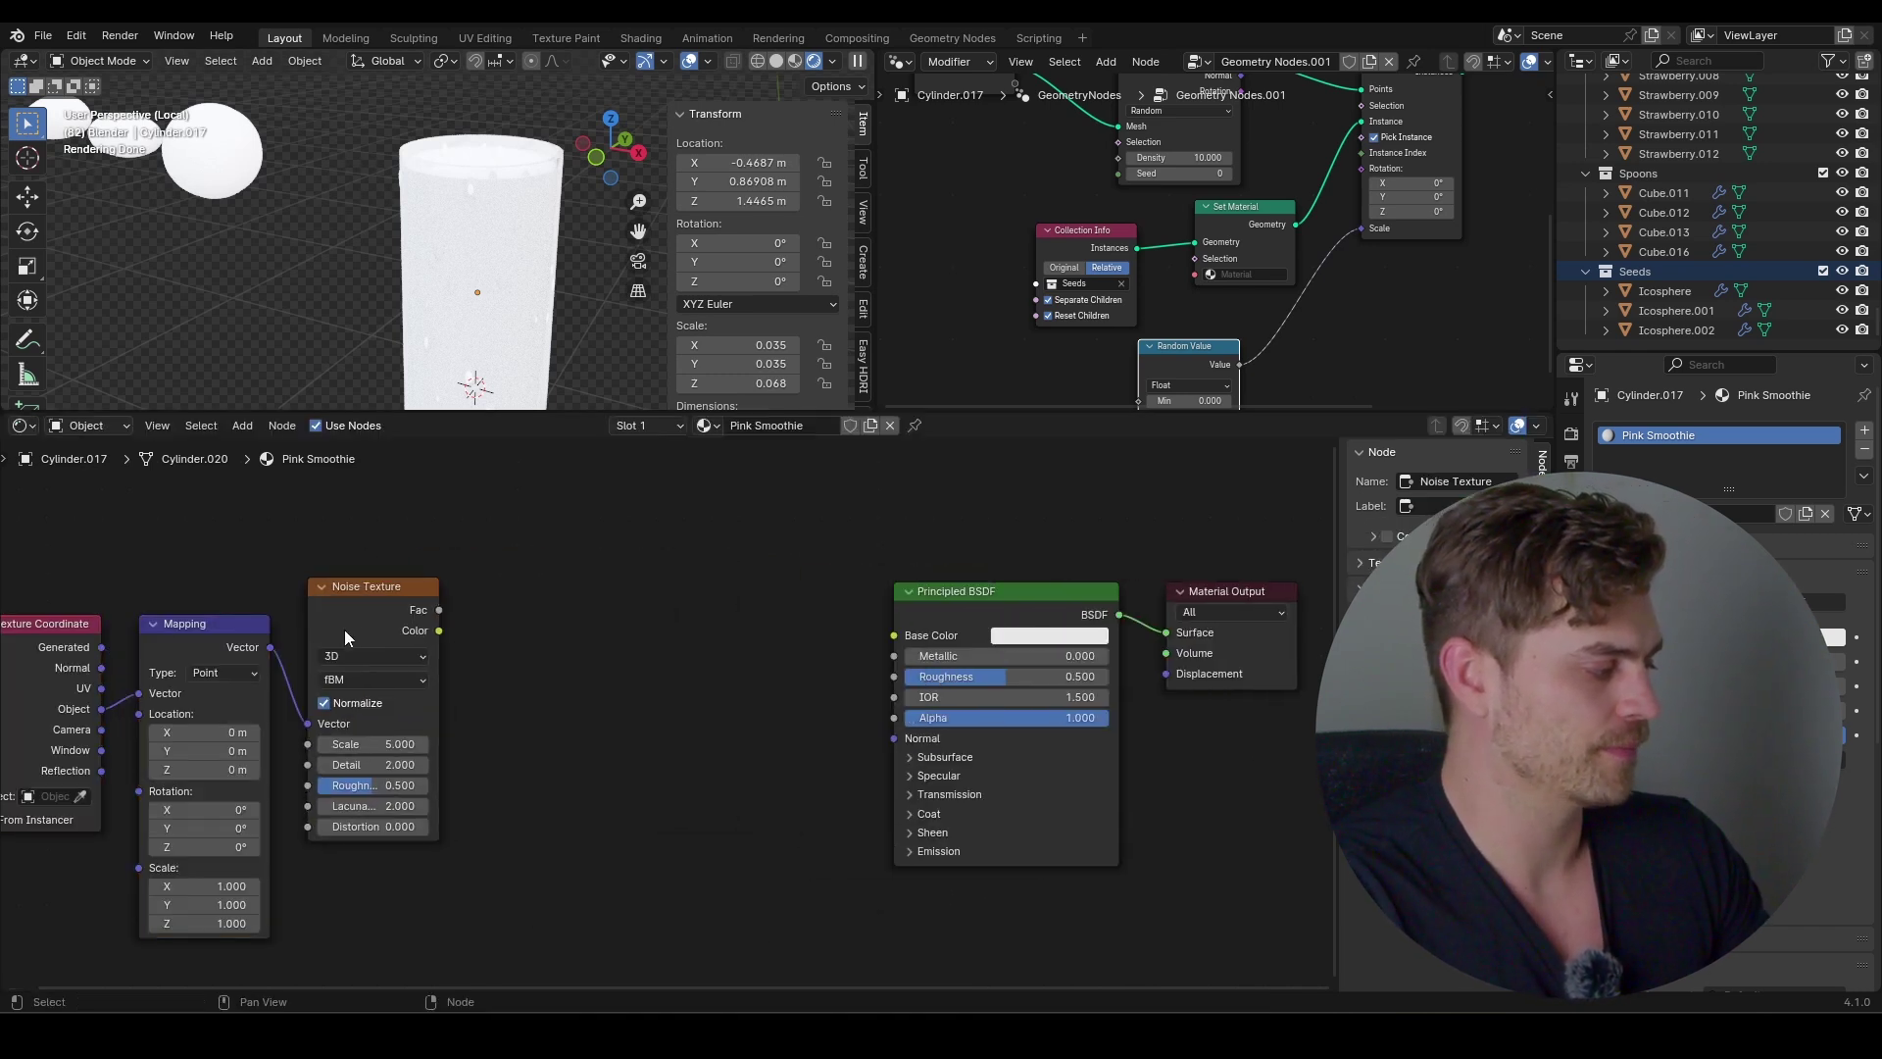
# Link the noise Fac to the Base Color through a Color Ramp node and set the ramp's white stop to light pink
pyautogui.moveTo(439, 608); pyautogui.dragTo(891, 630)
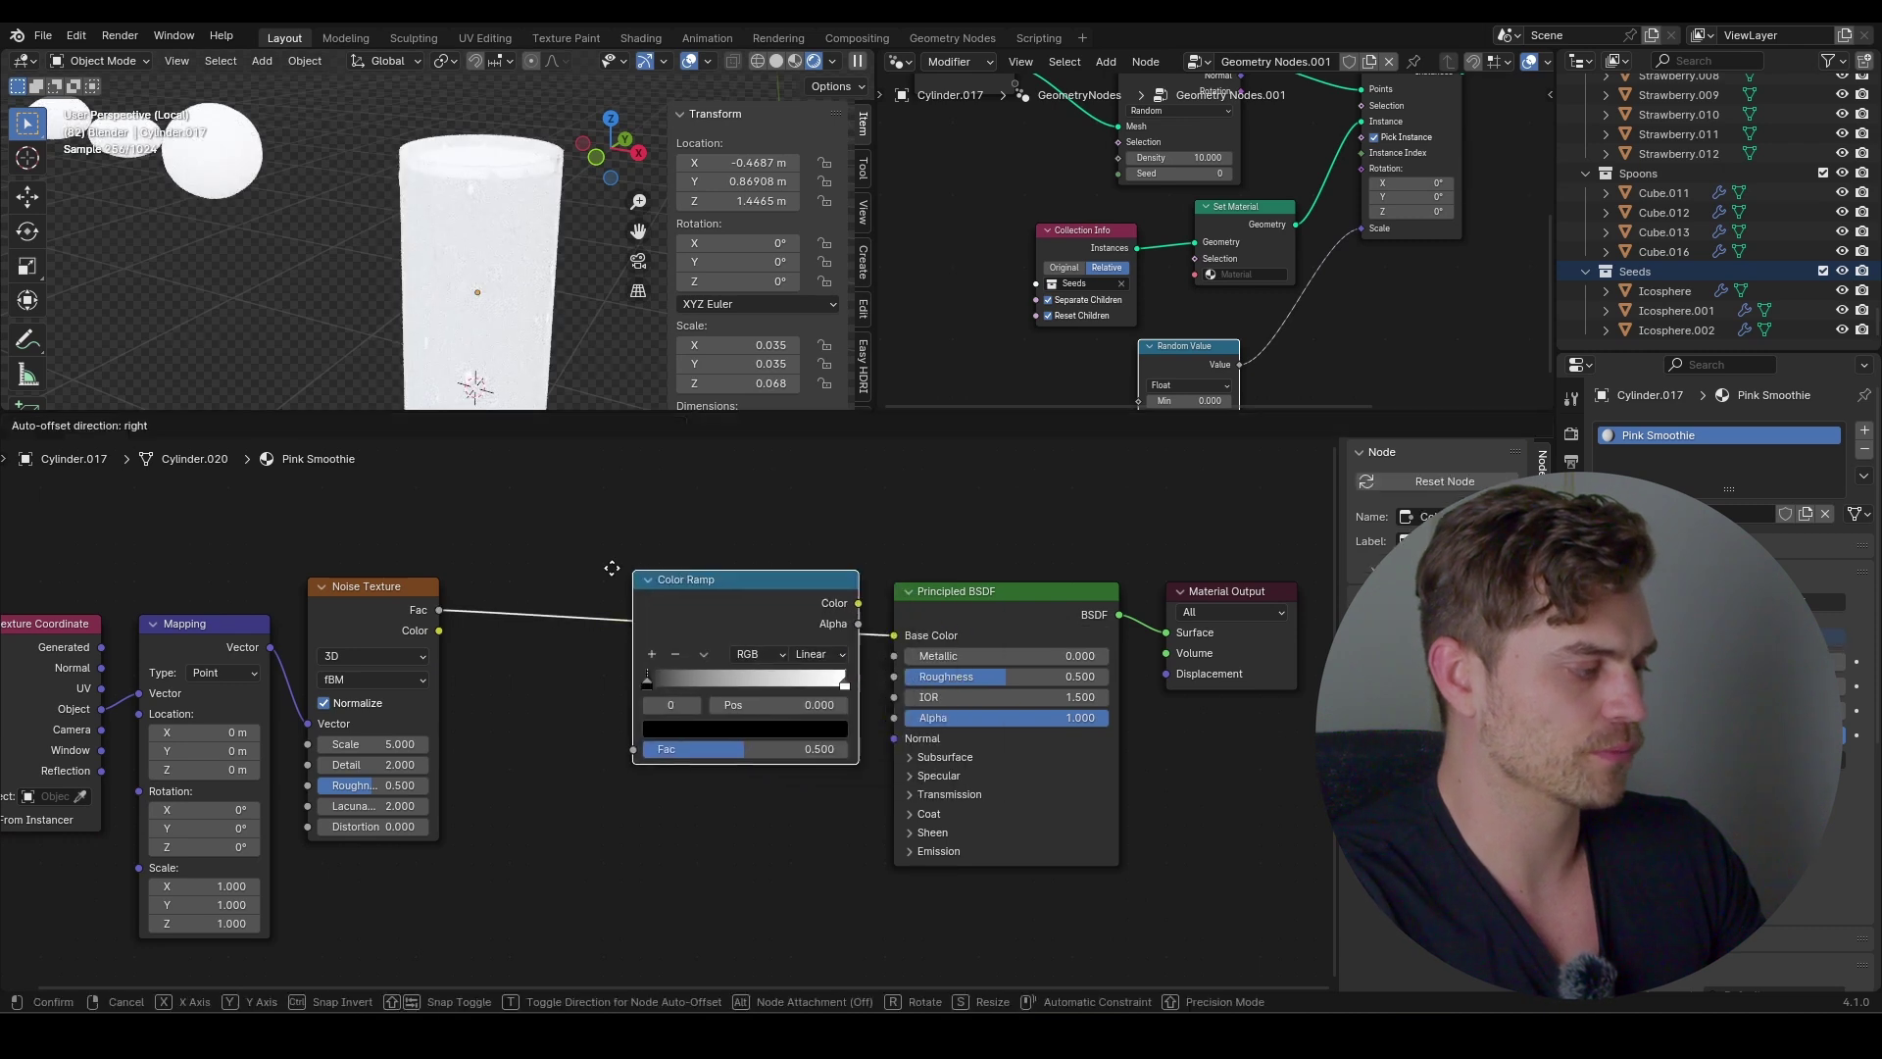
pyautogui.click(514, 561)
pyautogui.scroll(3, 534, 613)
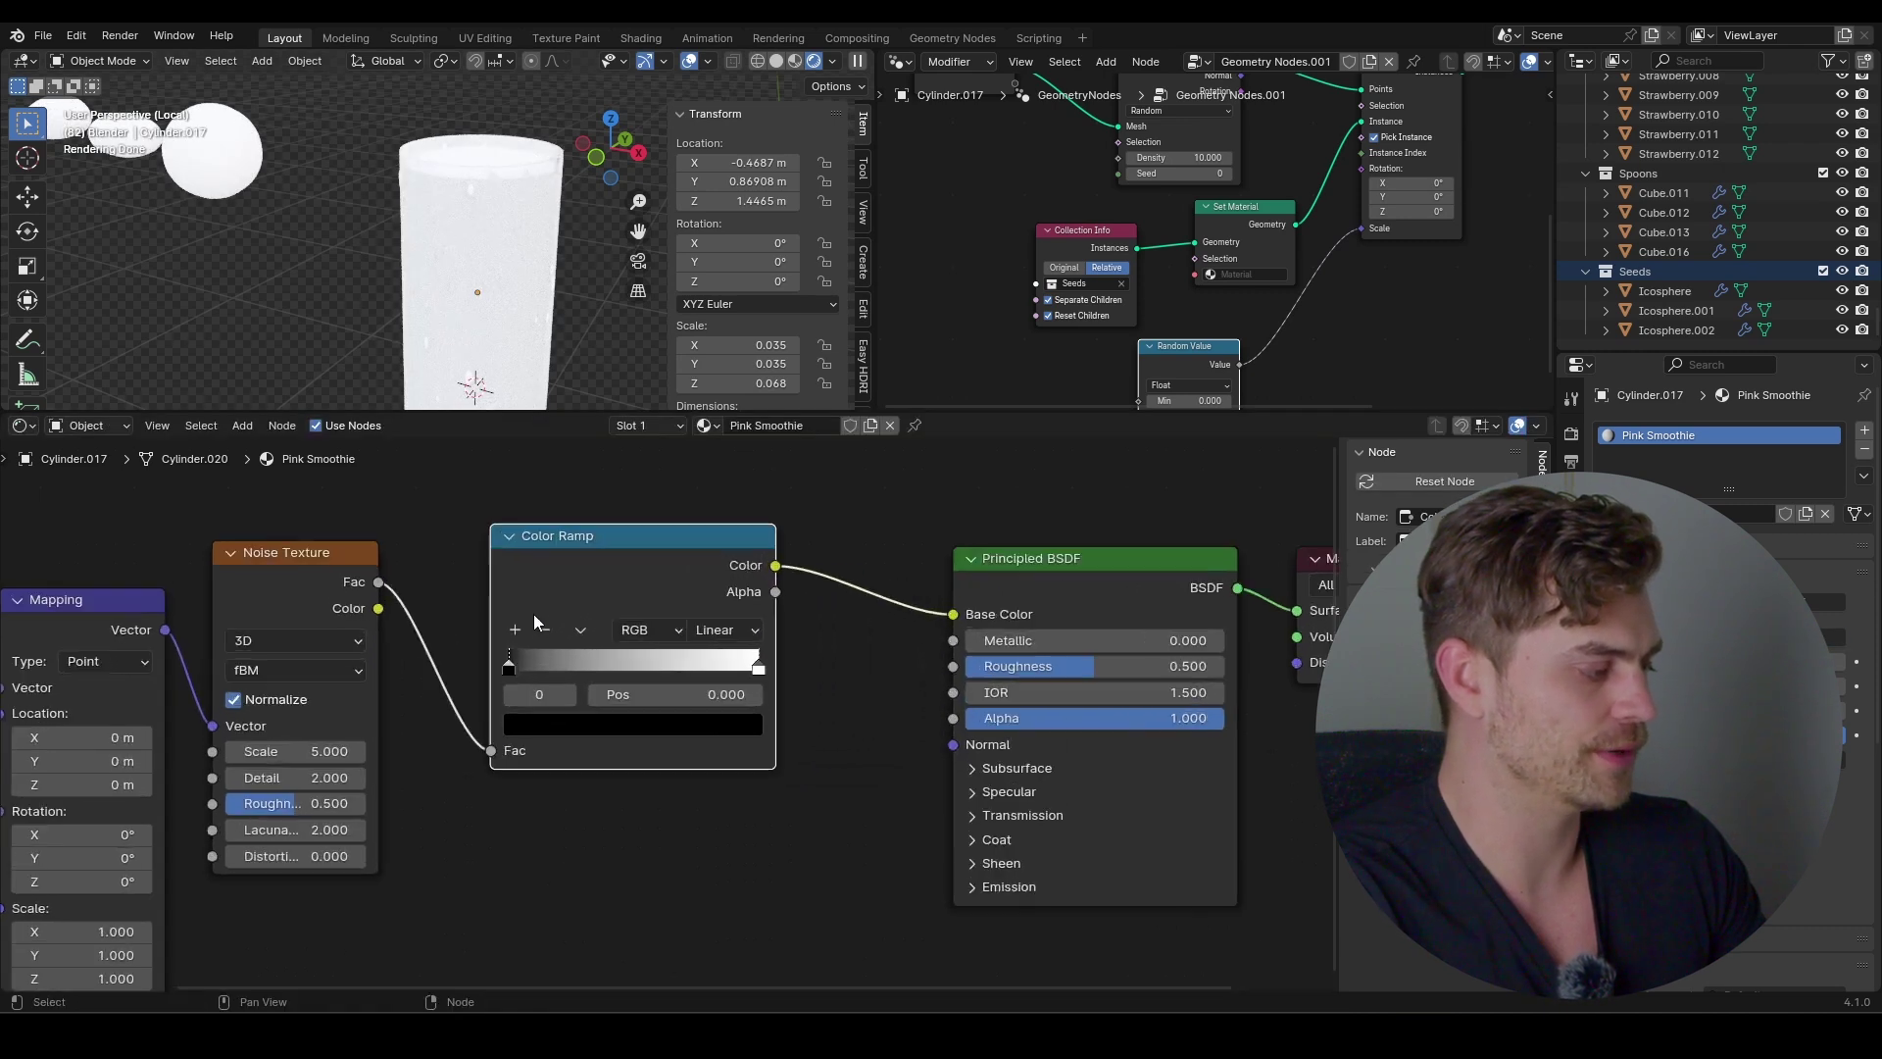
pyautogui.click(791, 653)
pyautogui.click(742, 731)
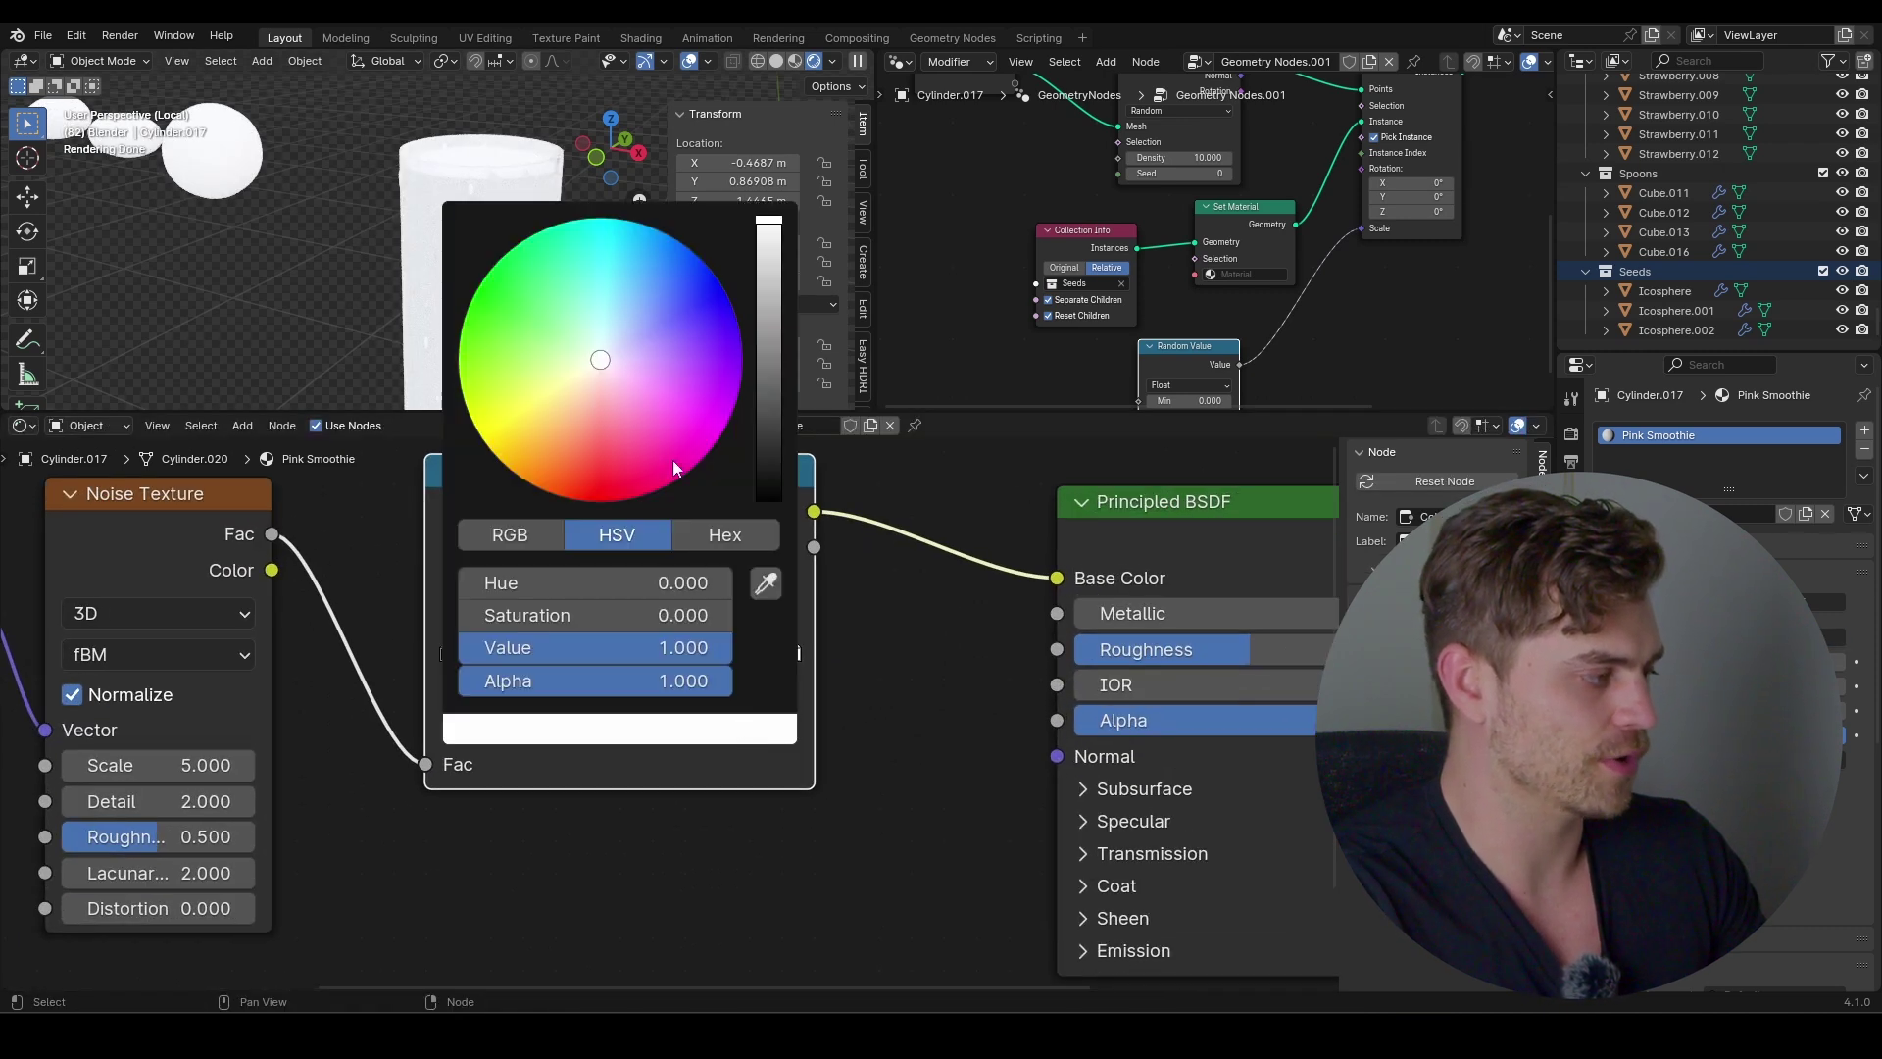
pyautogui.moveTo(627, 413); pyautogui.dragTo(612, 413)
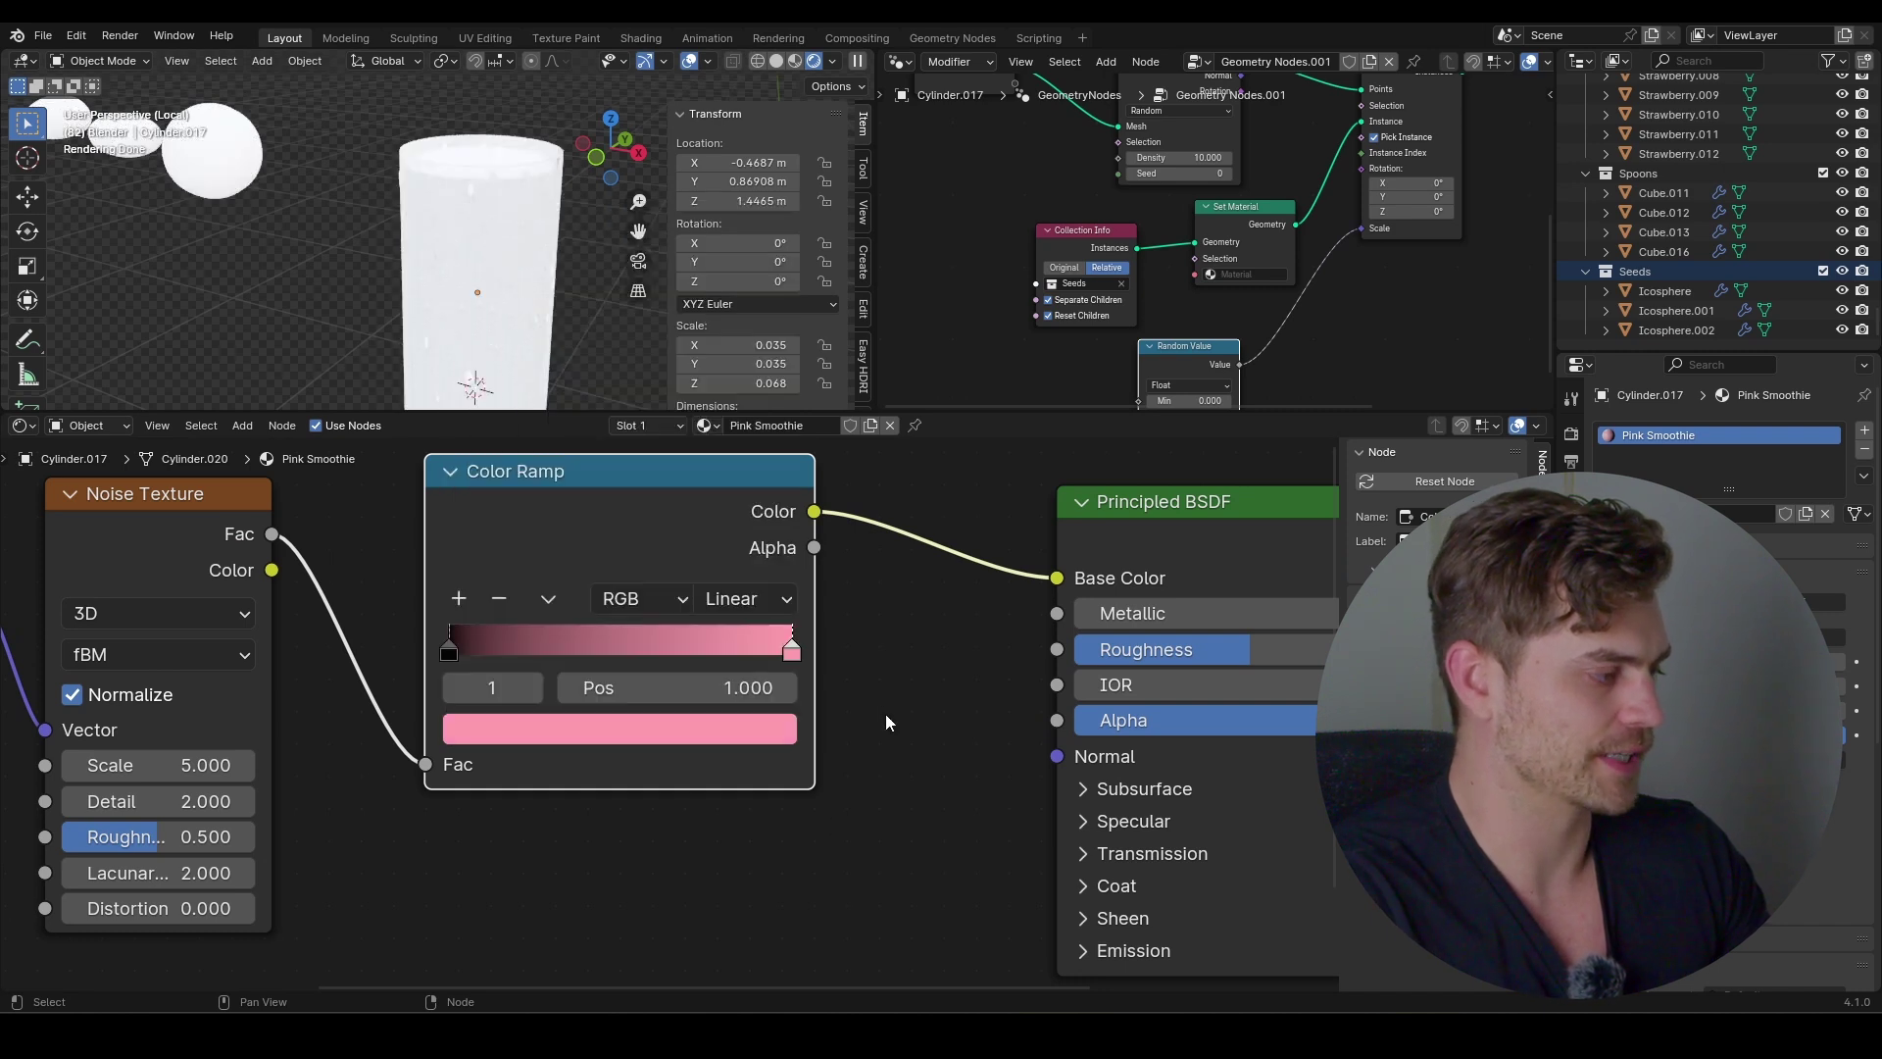
# Assign the Pink Smoothie material in the Set Material node that feeds the main cylinder geometry into Join Geometry
pyautogui.moveTo(1180, 220); pyautogui.dragTo(1163, 255, button='middle')
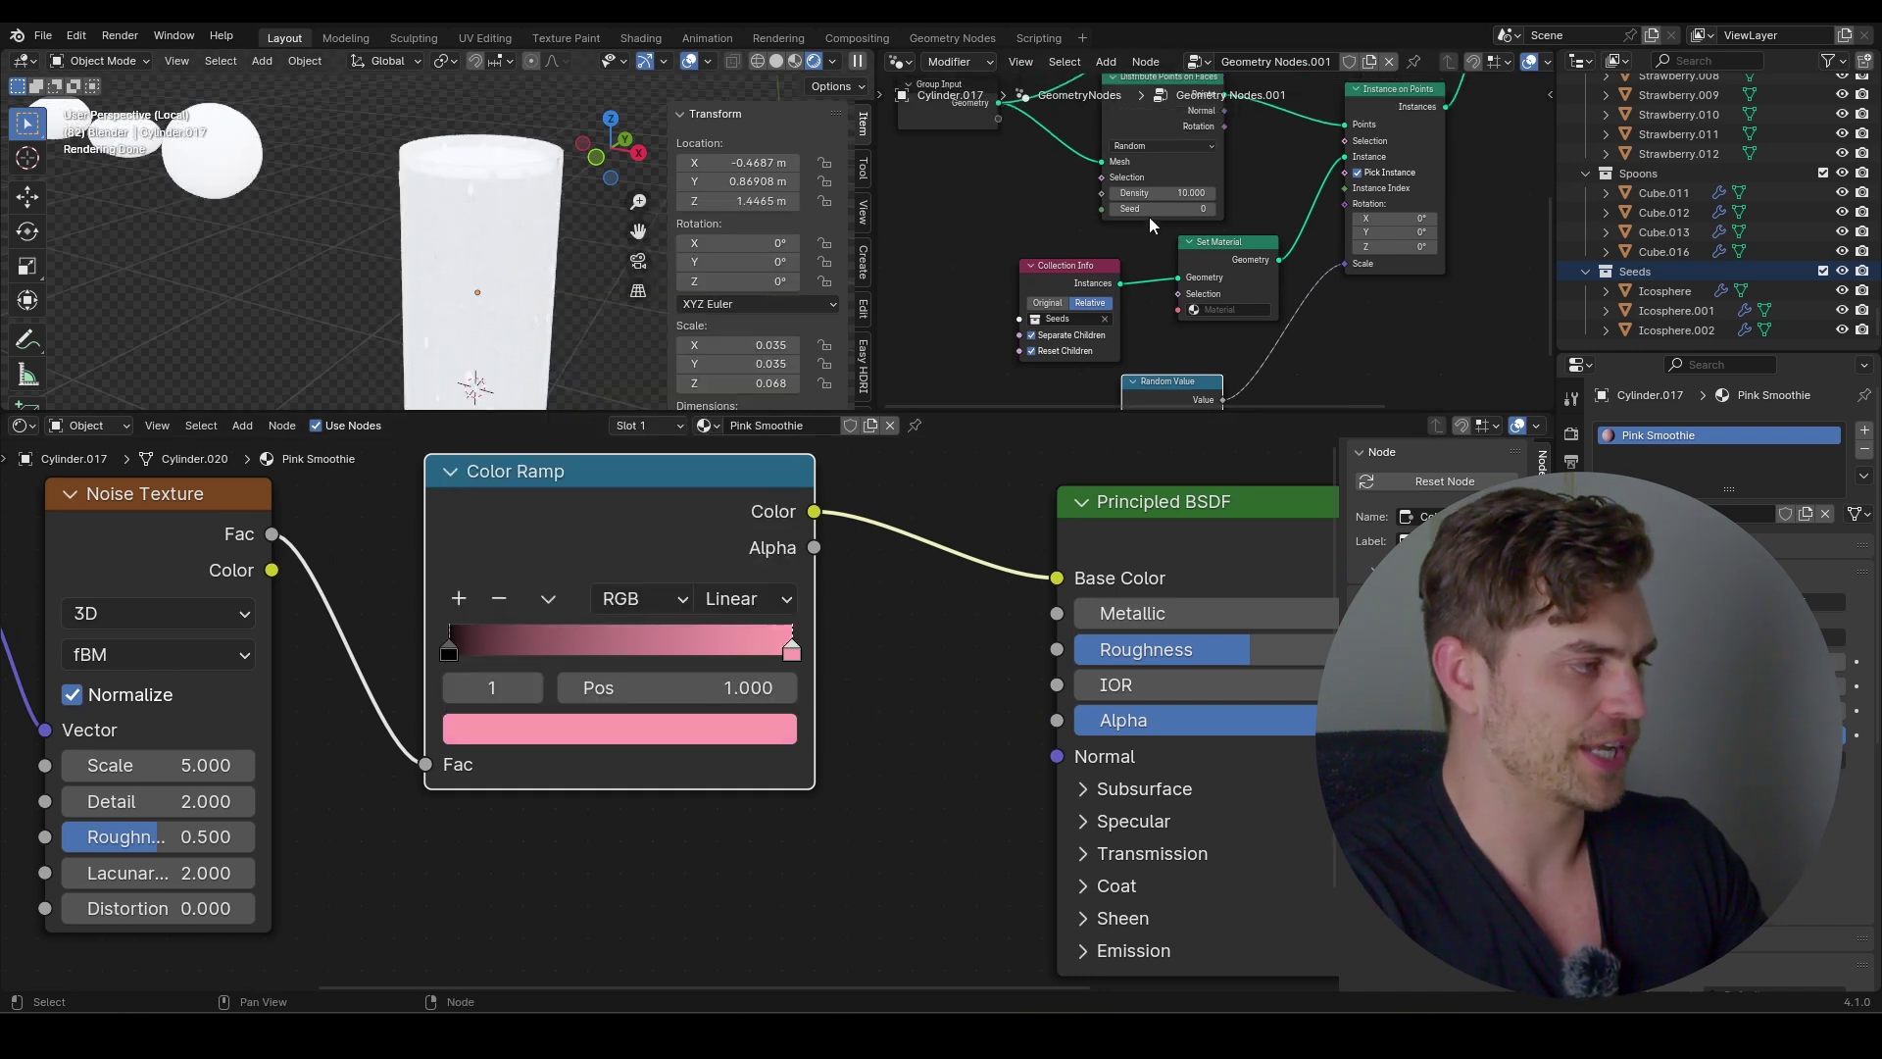
pyautogui.press('Home')
pyautogui.scroll(5, 1232, 209)
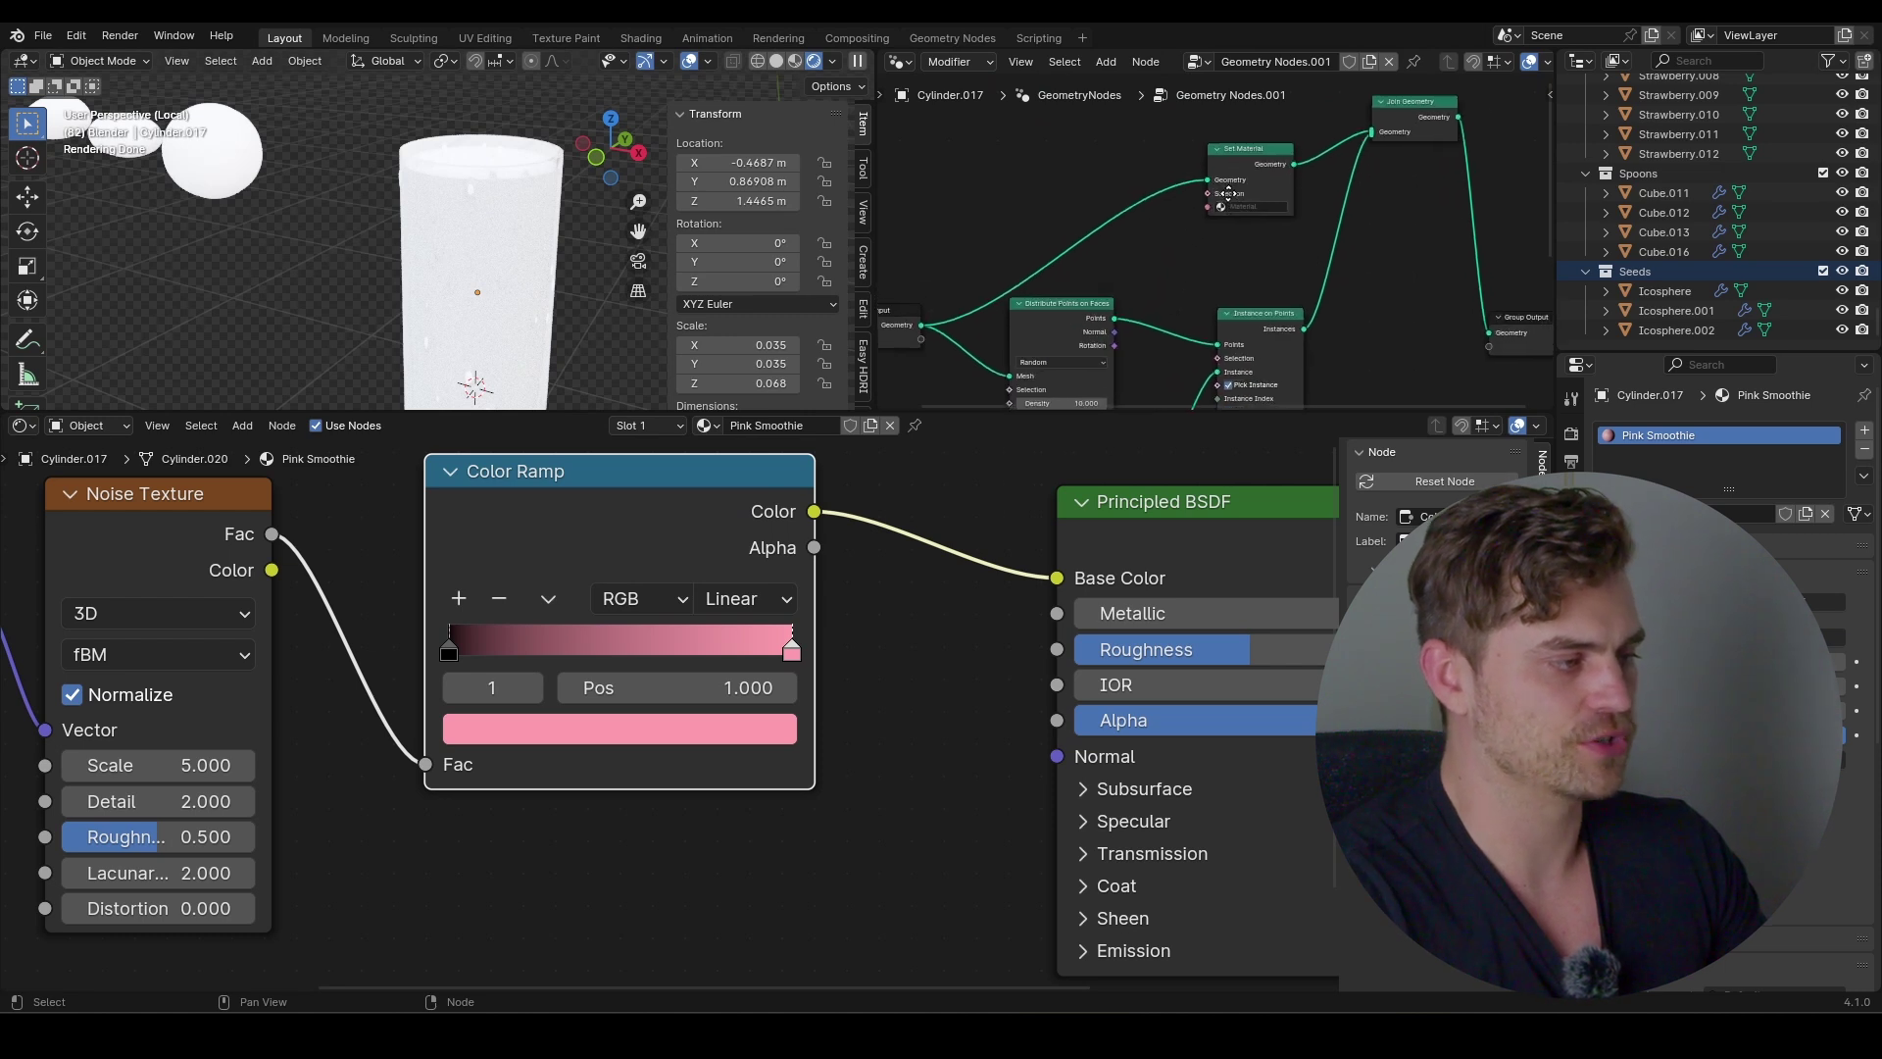
pyautogui.click(1234, 324)
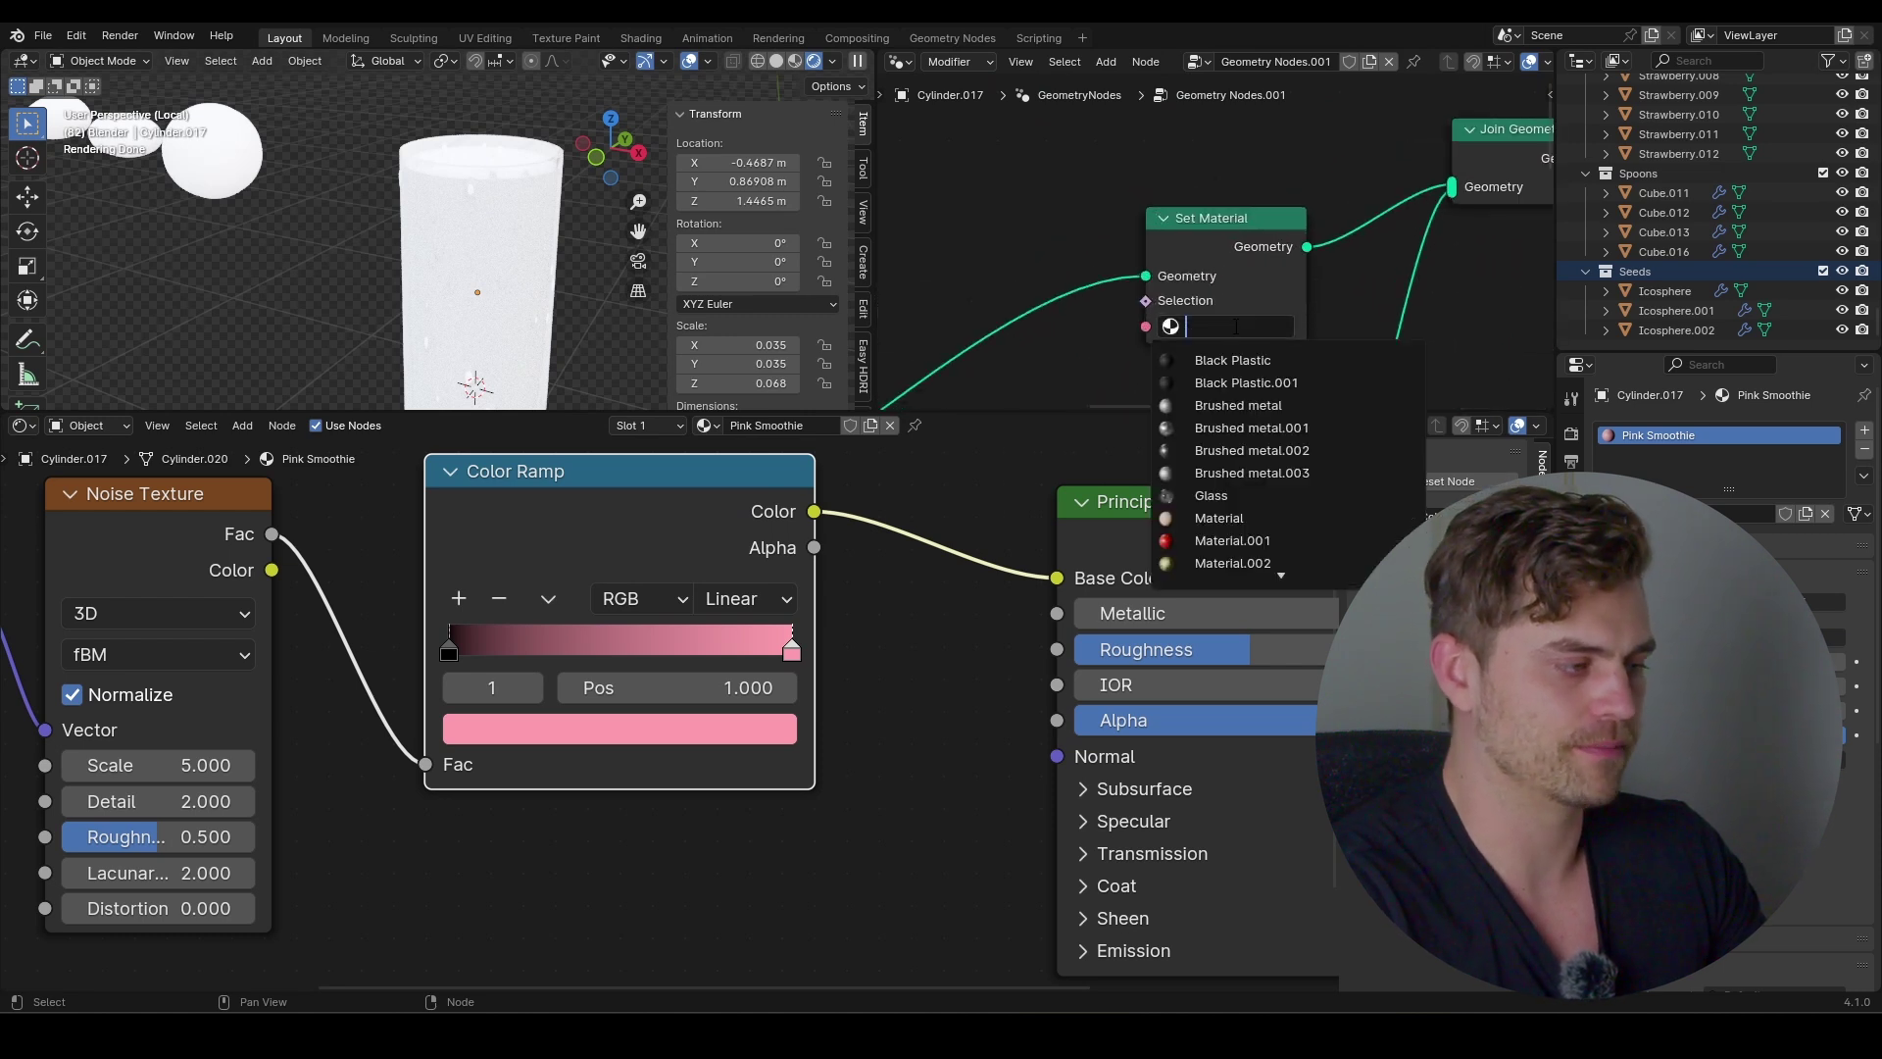
pyautogui.write('pi')
pyautogui.click(1166, 363)
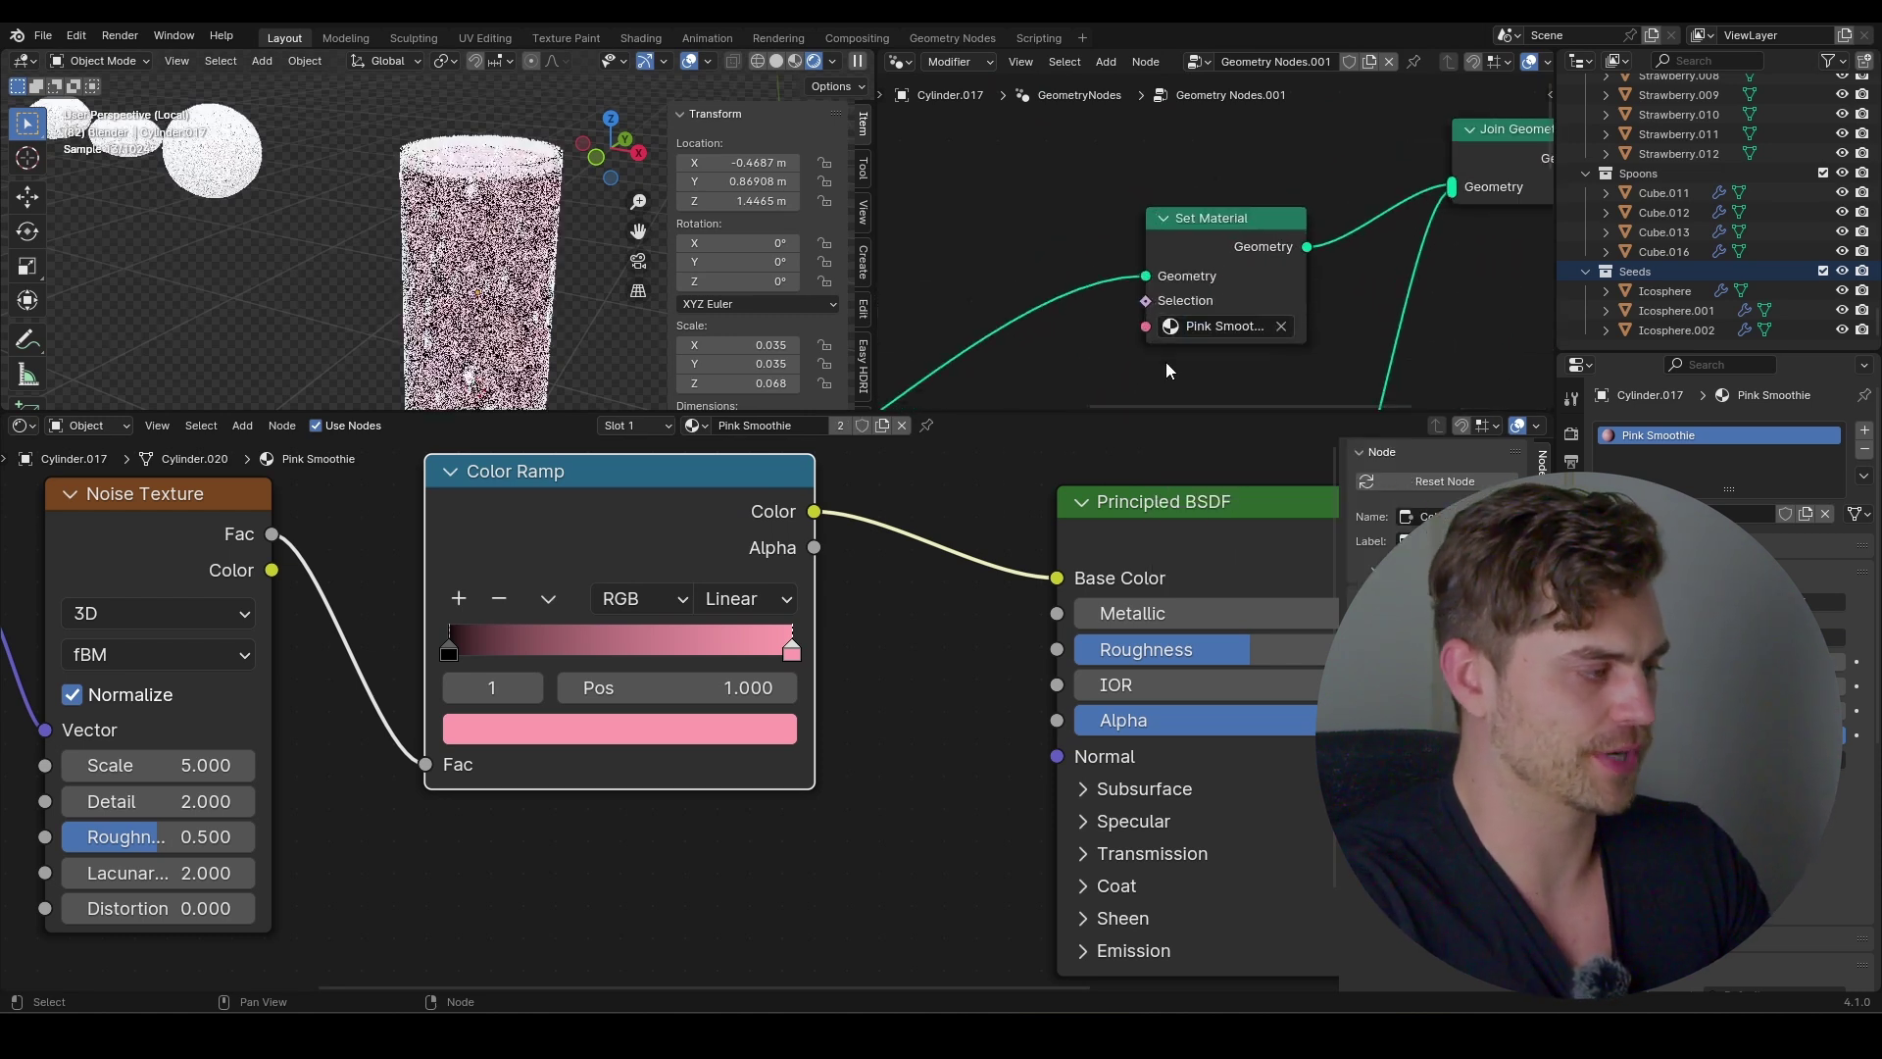
# Change the Color Ramp's black stop in the Pink Smoothie material to a muted dark pink
pyautogui.scroll(1, 504, 709)
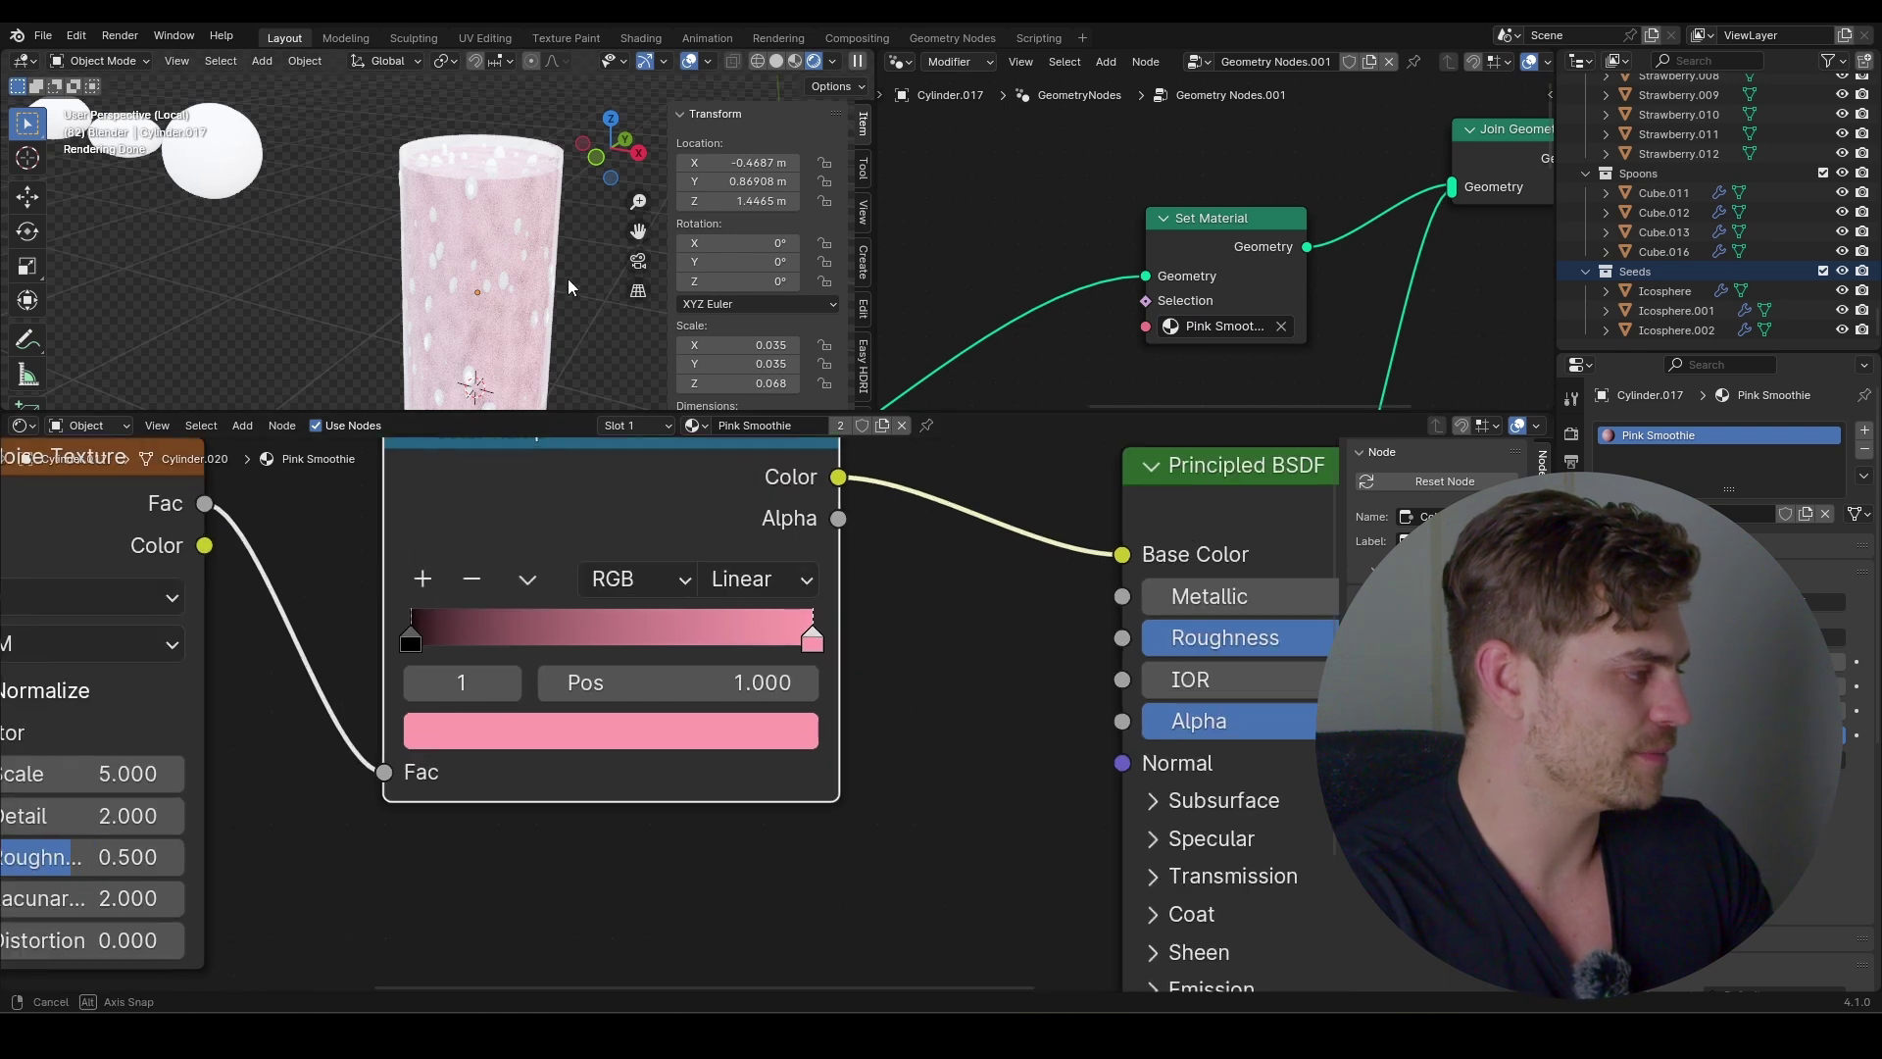
pyautogui.scroll(4, 554, 284)
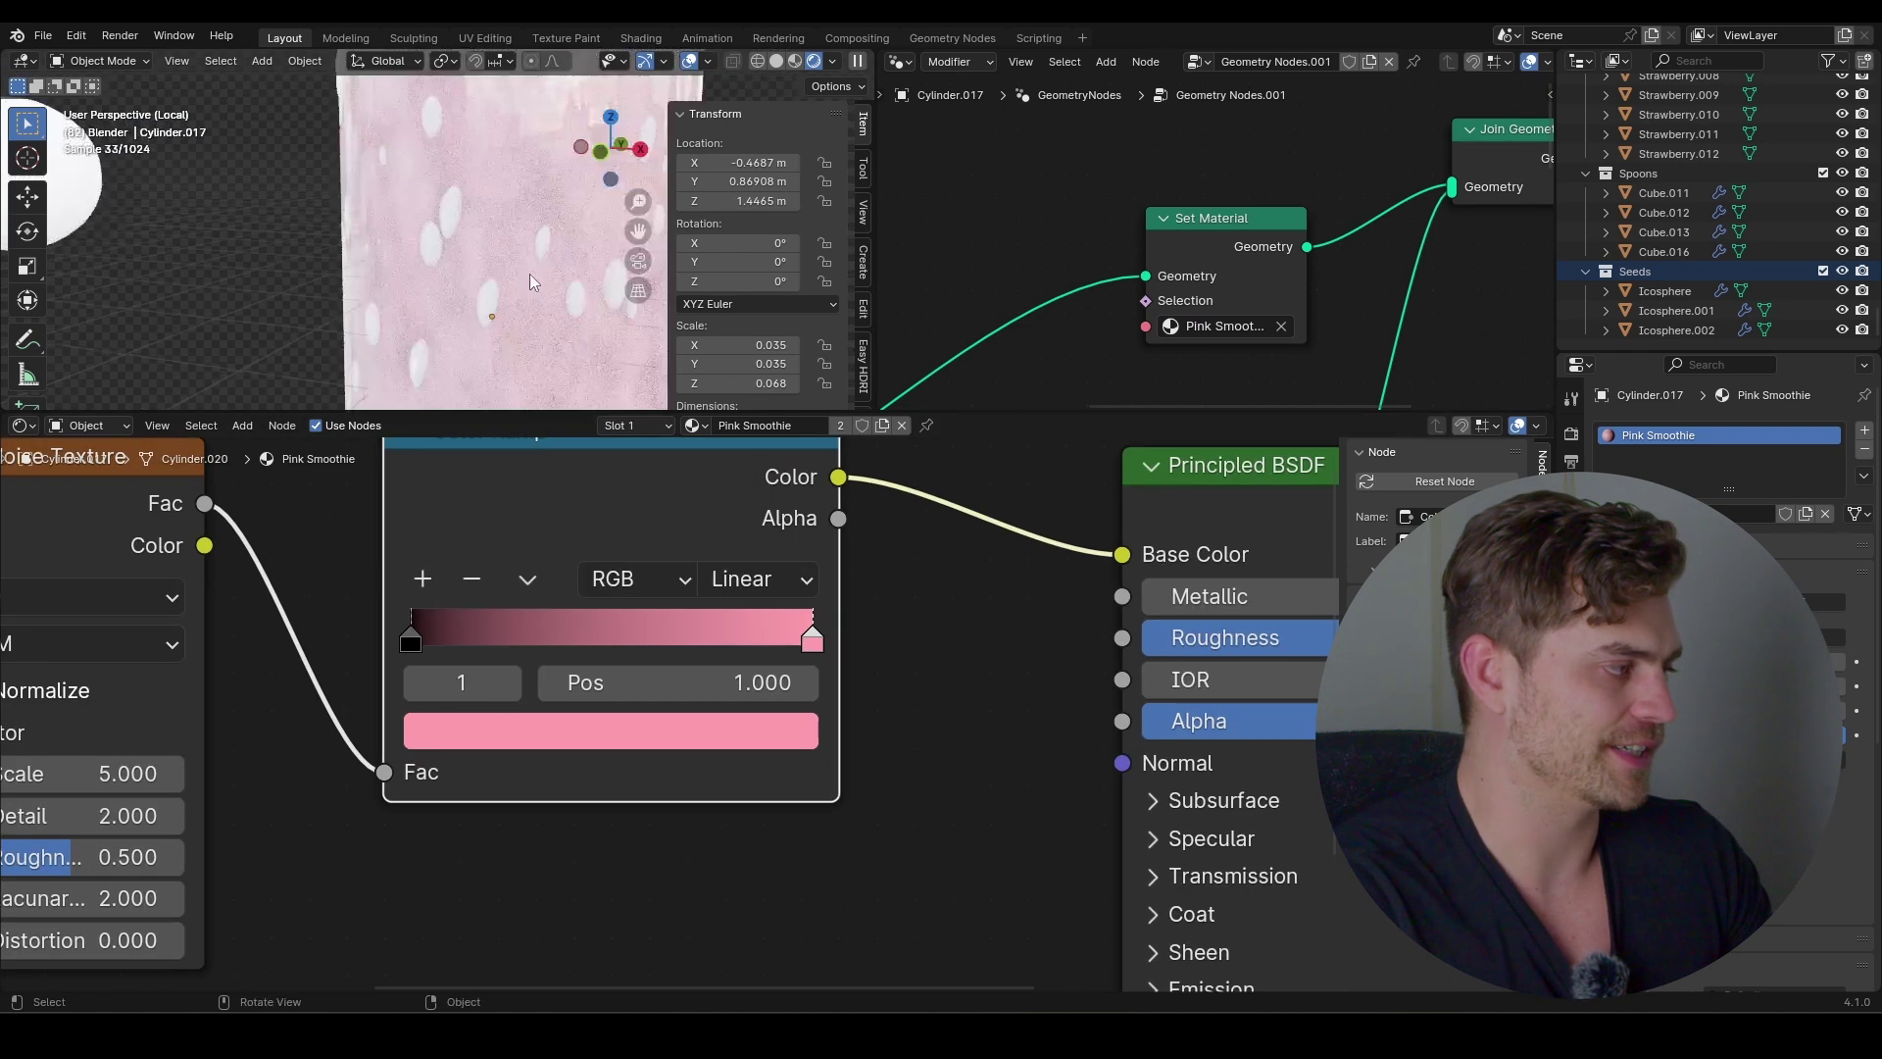
pyautogui.scroll(-4, 529, 282)
pyautogui.click(411, 639)
pyautogui.click(570, 730)
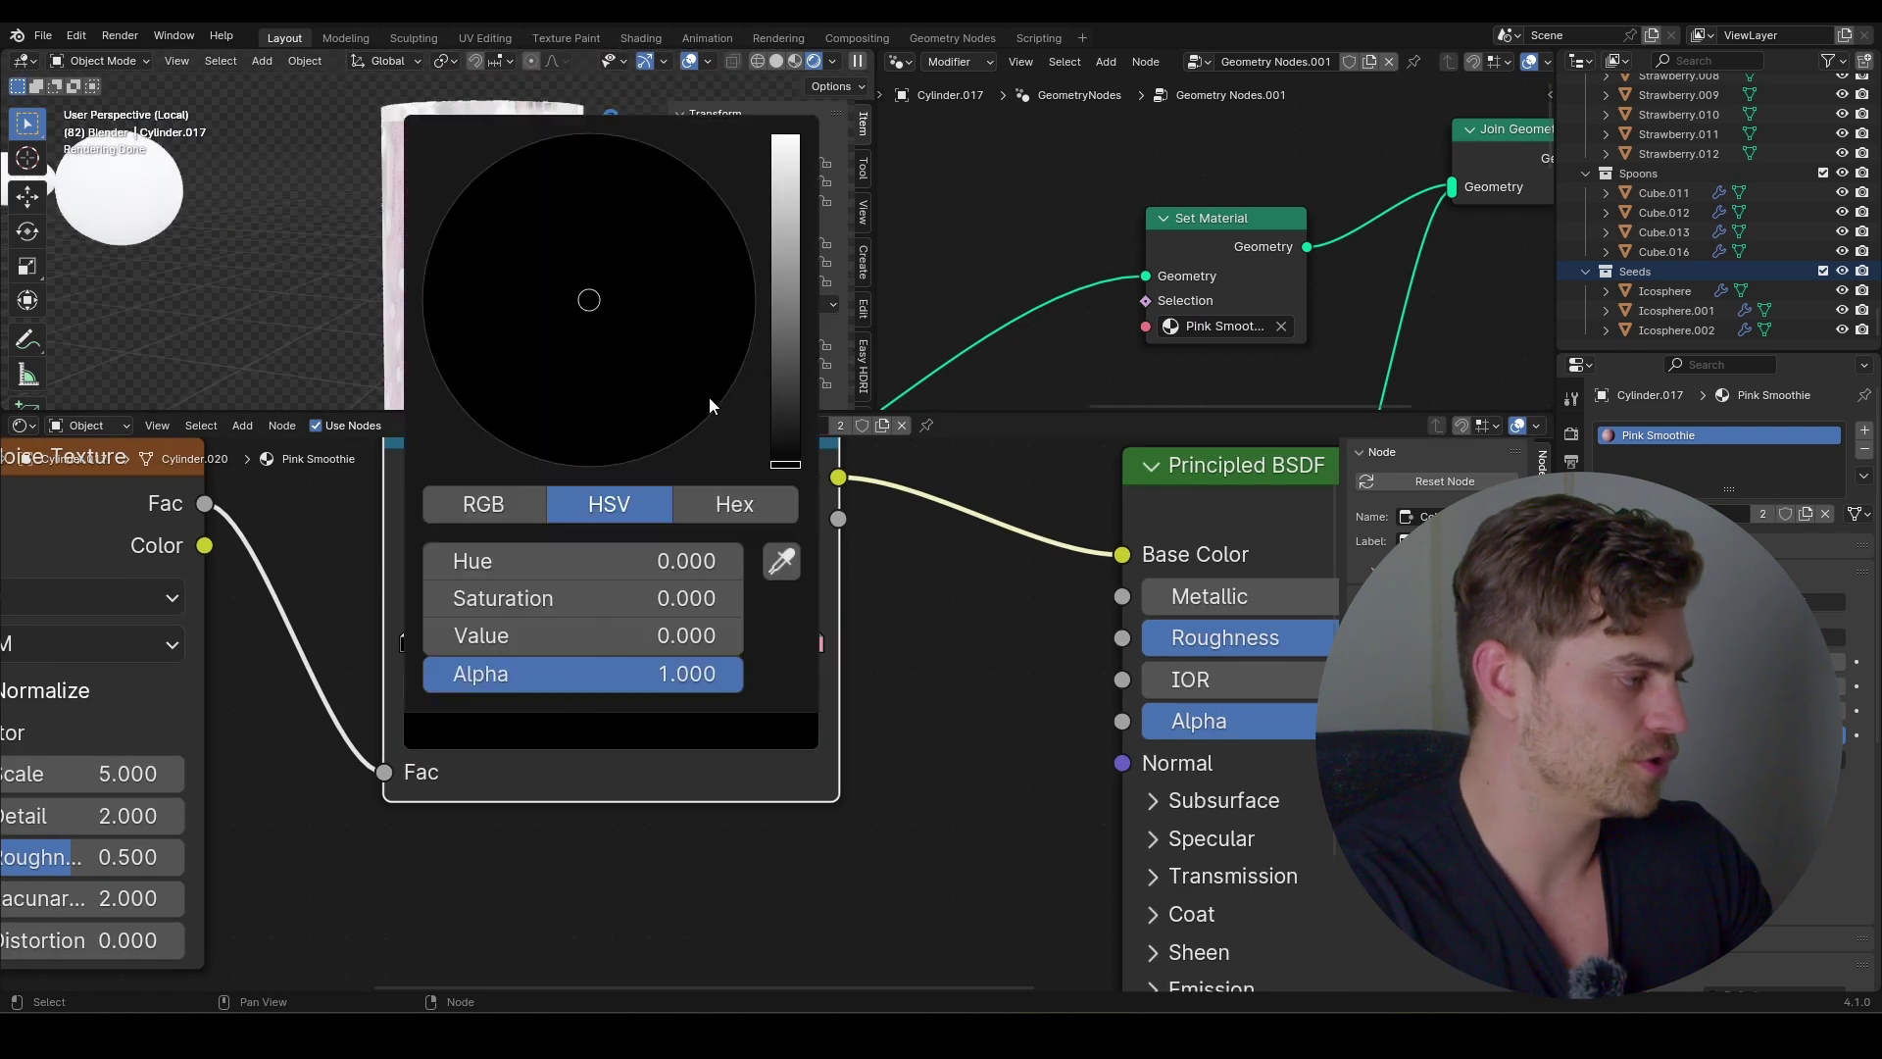
pyautogui.scroll(3, 709, 397)
pyautogui.click(614, 386)
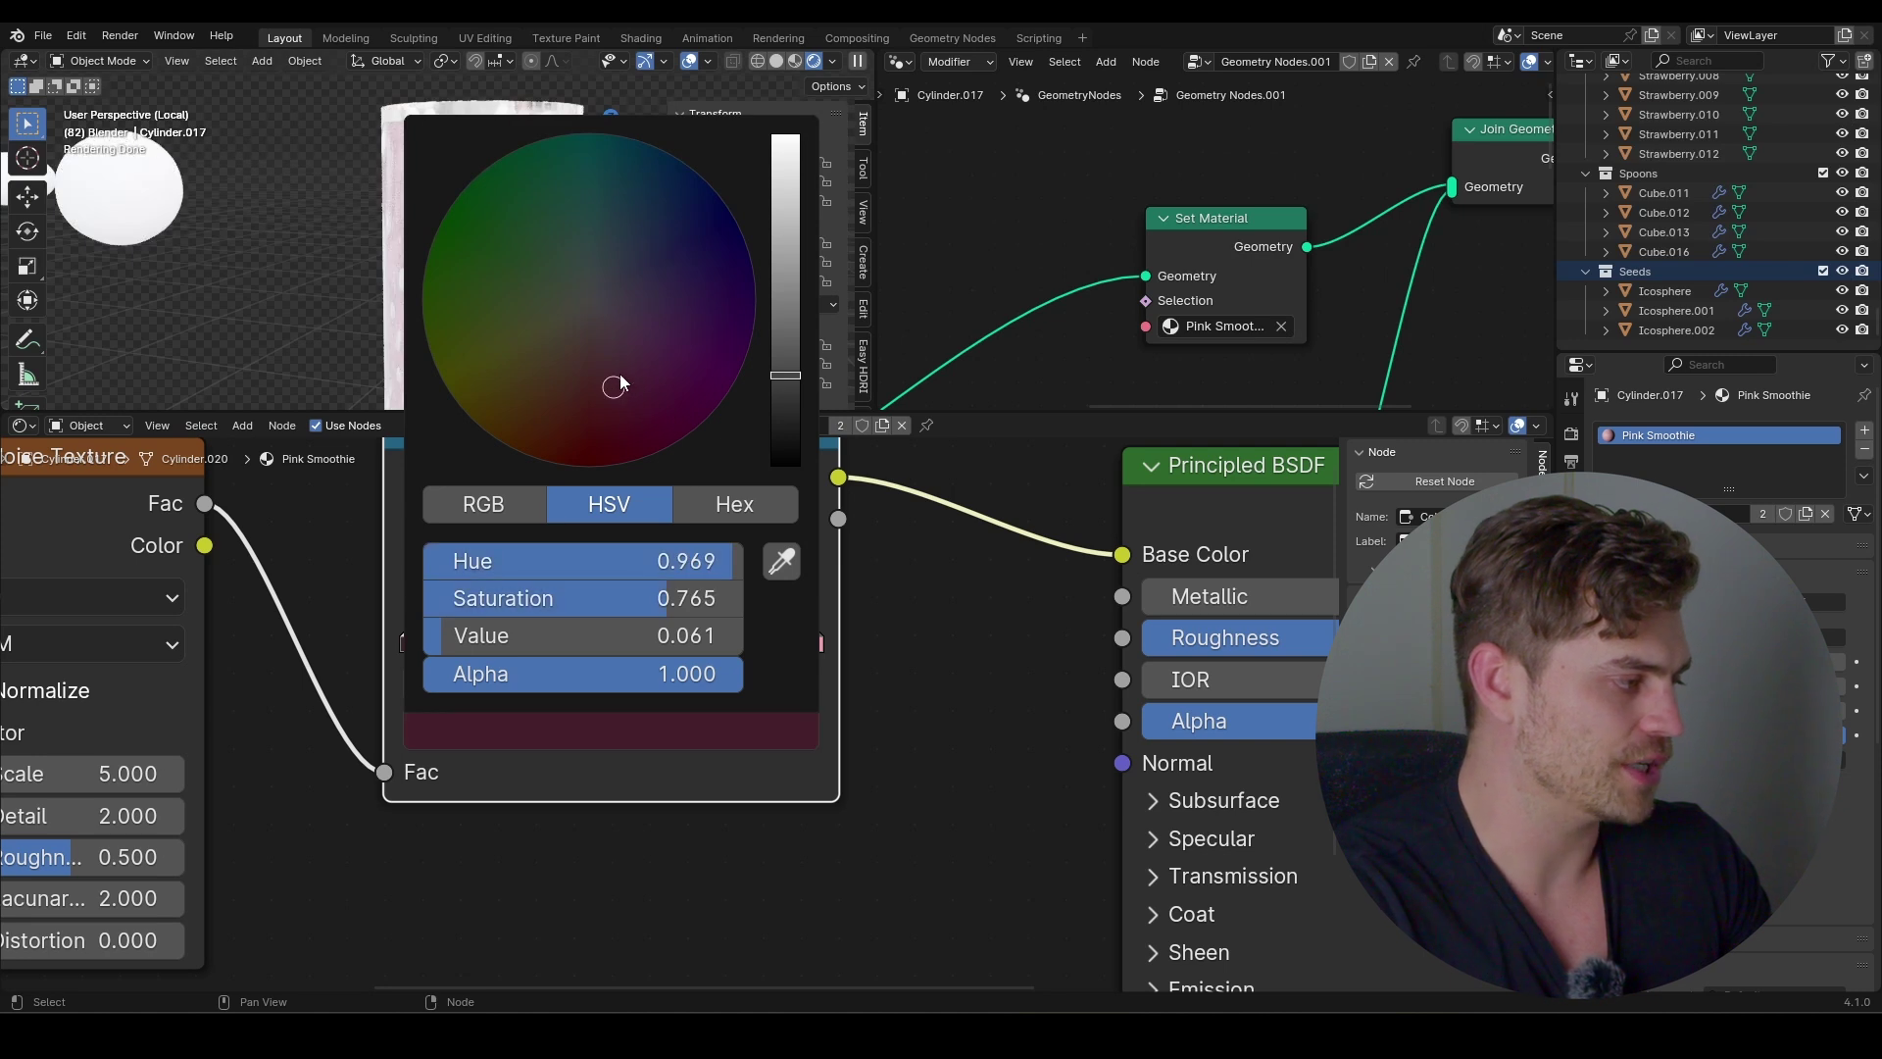
pyautogui.click(620, 372)
pyautogui.scroll(6, 618, 372)
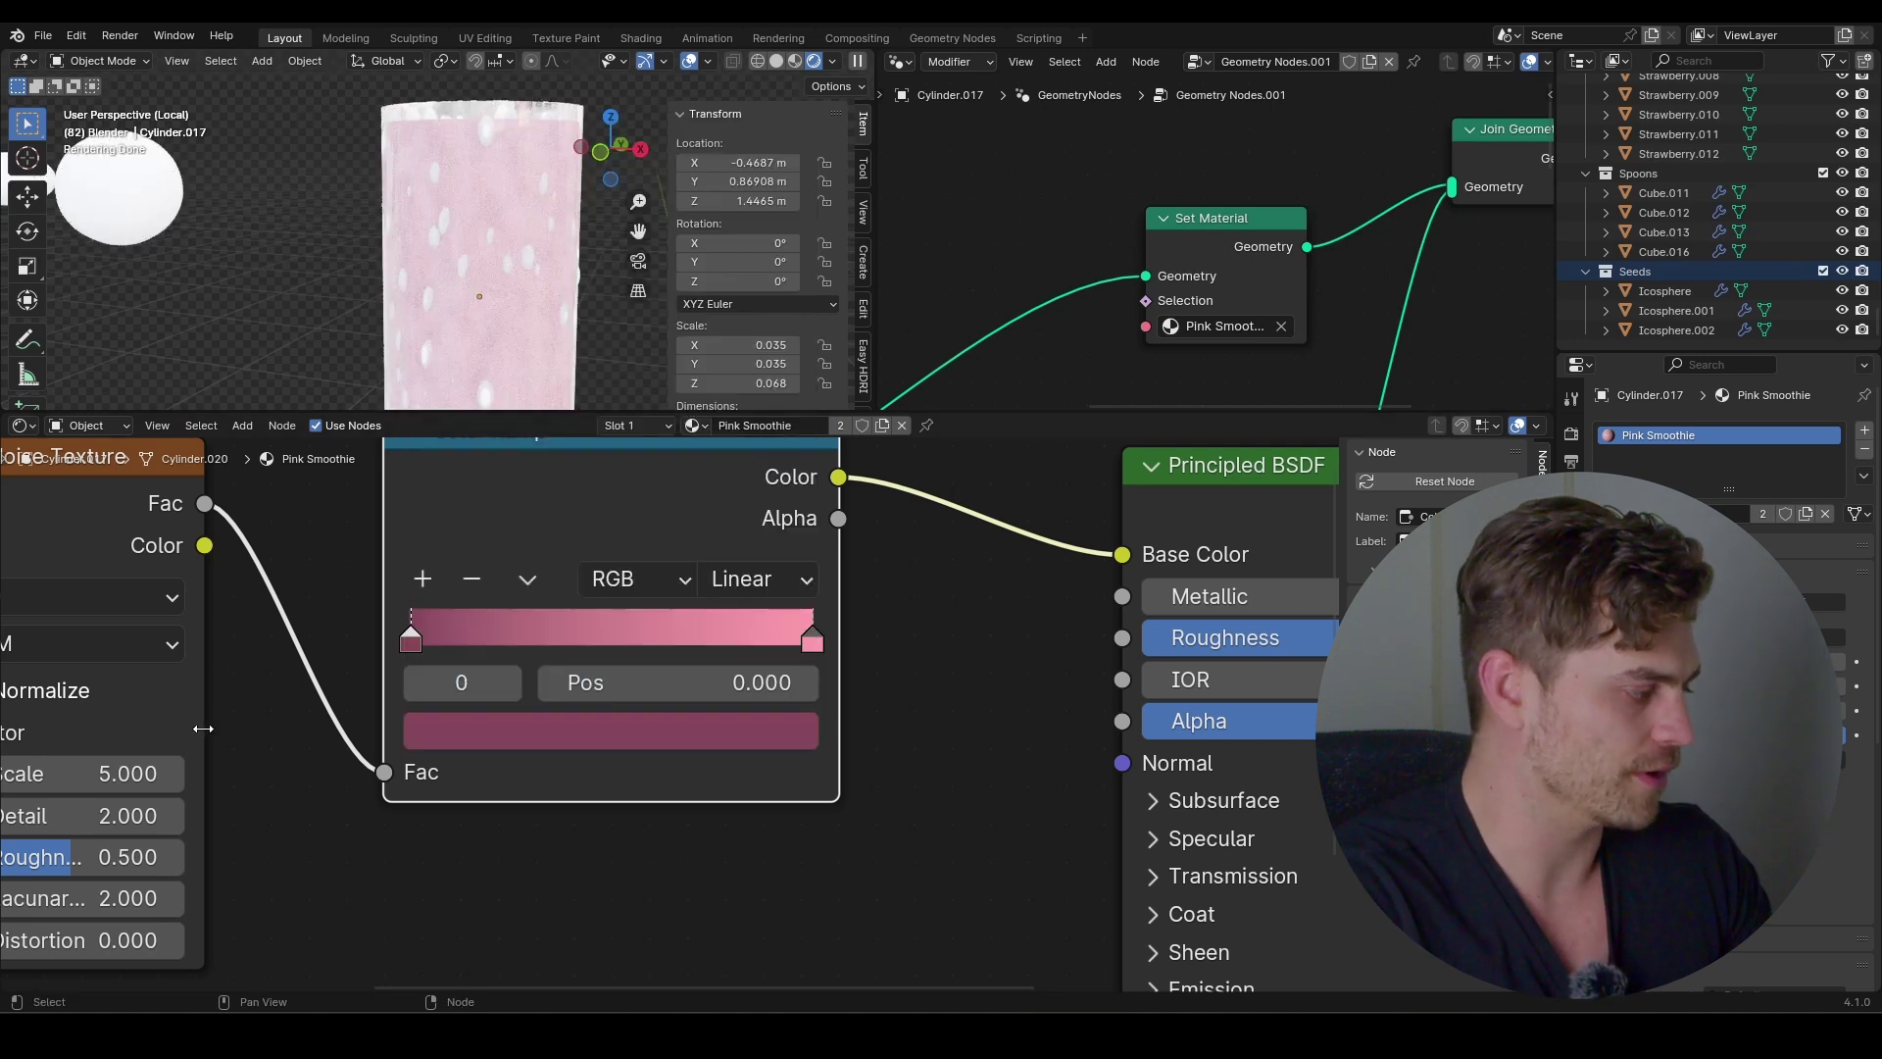
# Set the Pink Smoothie Noise Texture's Detail to 15 and its Roughness to 0.725
pyautogui.moveTo(92, 827); pyautogui.dragTo(207, 780, button='middle')
pyautogui.moveTo(207, 780); pyautogui.dragTo(314, 779)
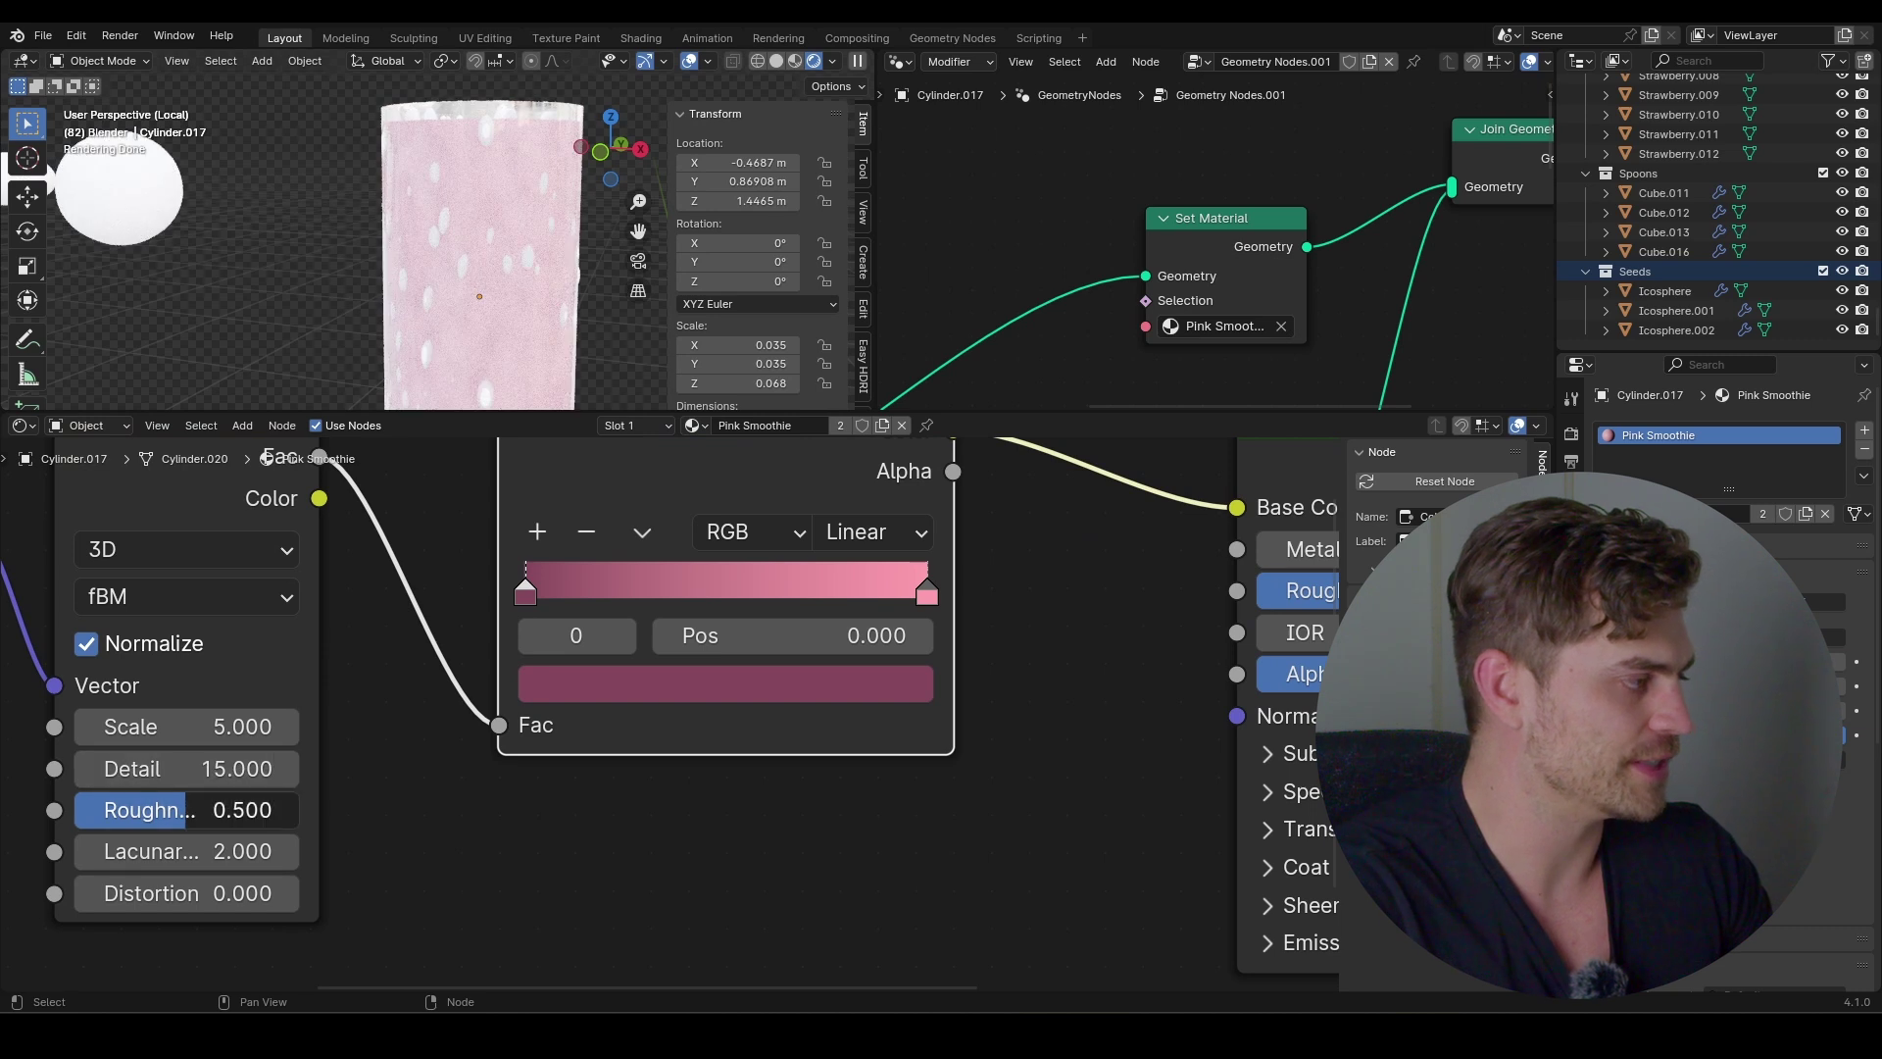
pyautogui.moveTo(196, 809); pyautogui.dragTo(224, 809)
pyautogui.scroll(3, 416, 326)
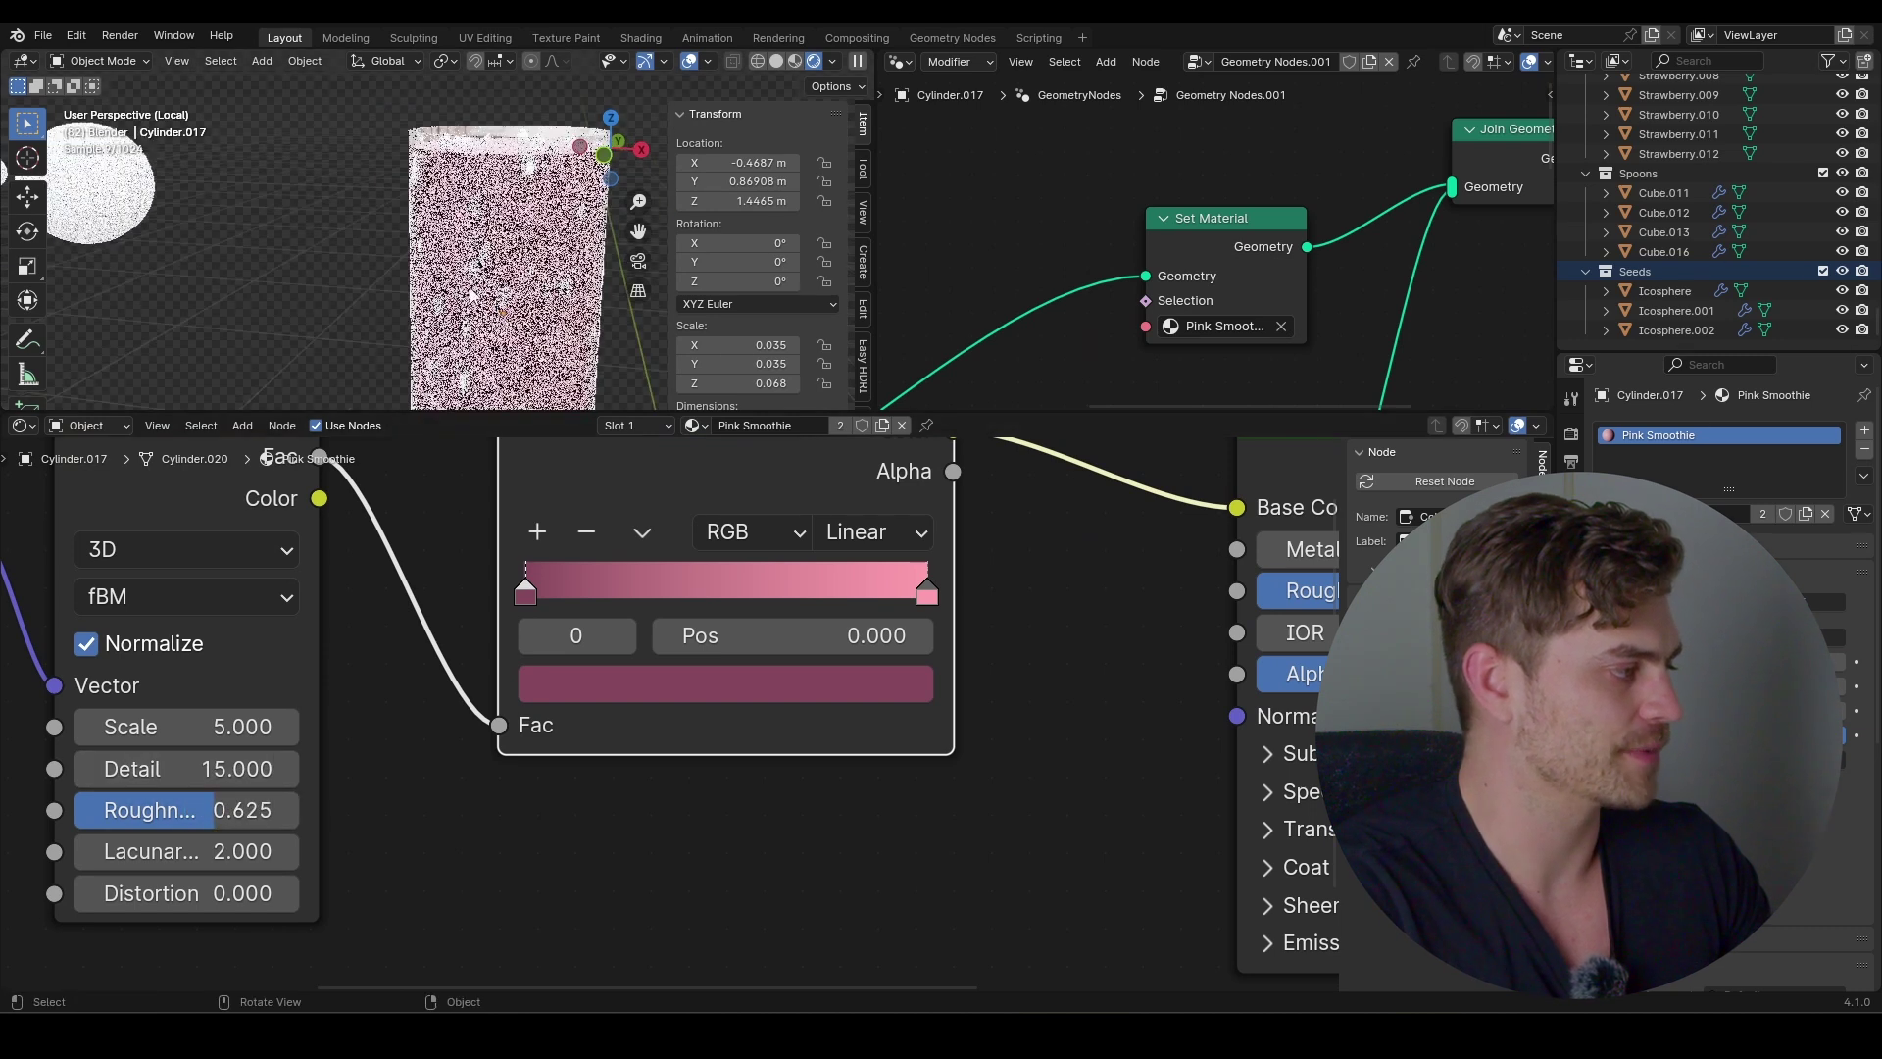
pyautogui.scroll(-5, 523, 359)
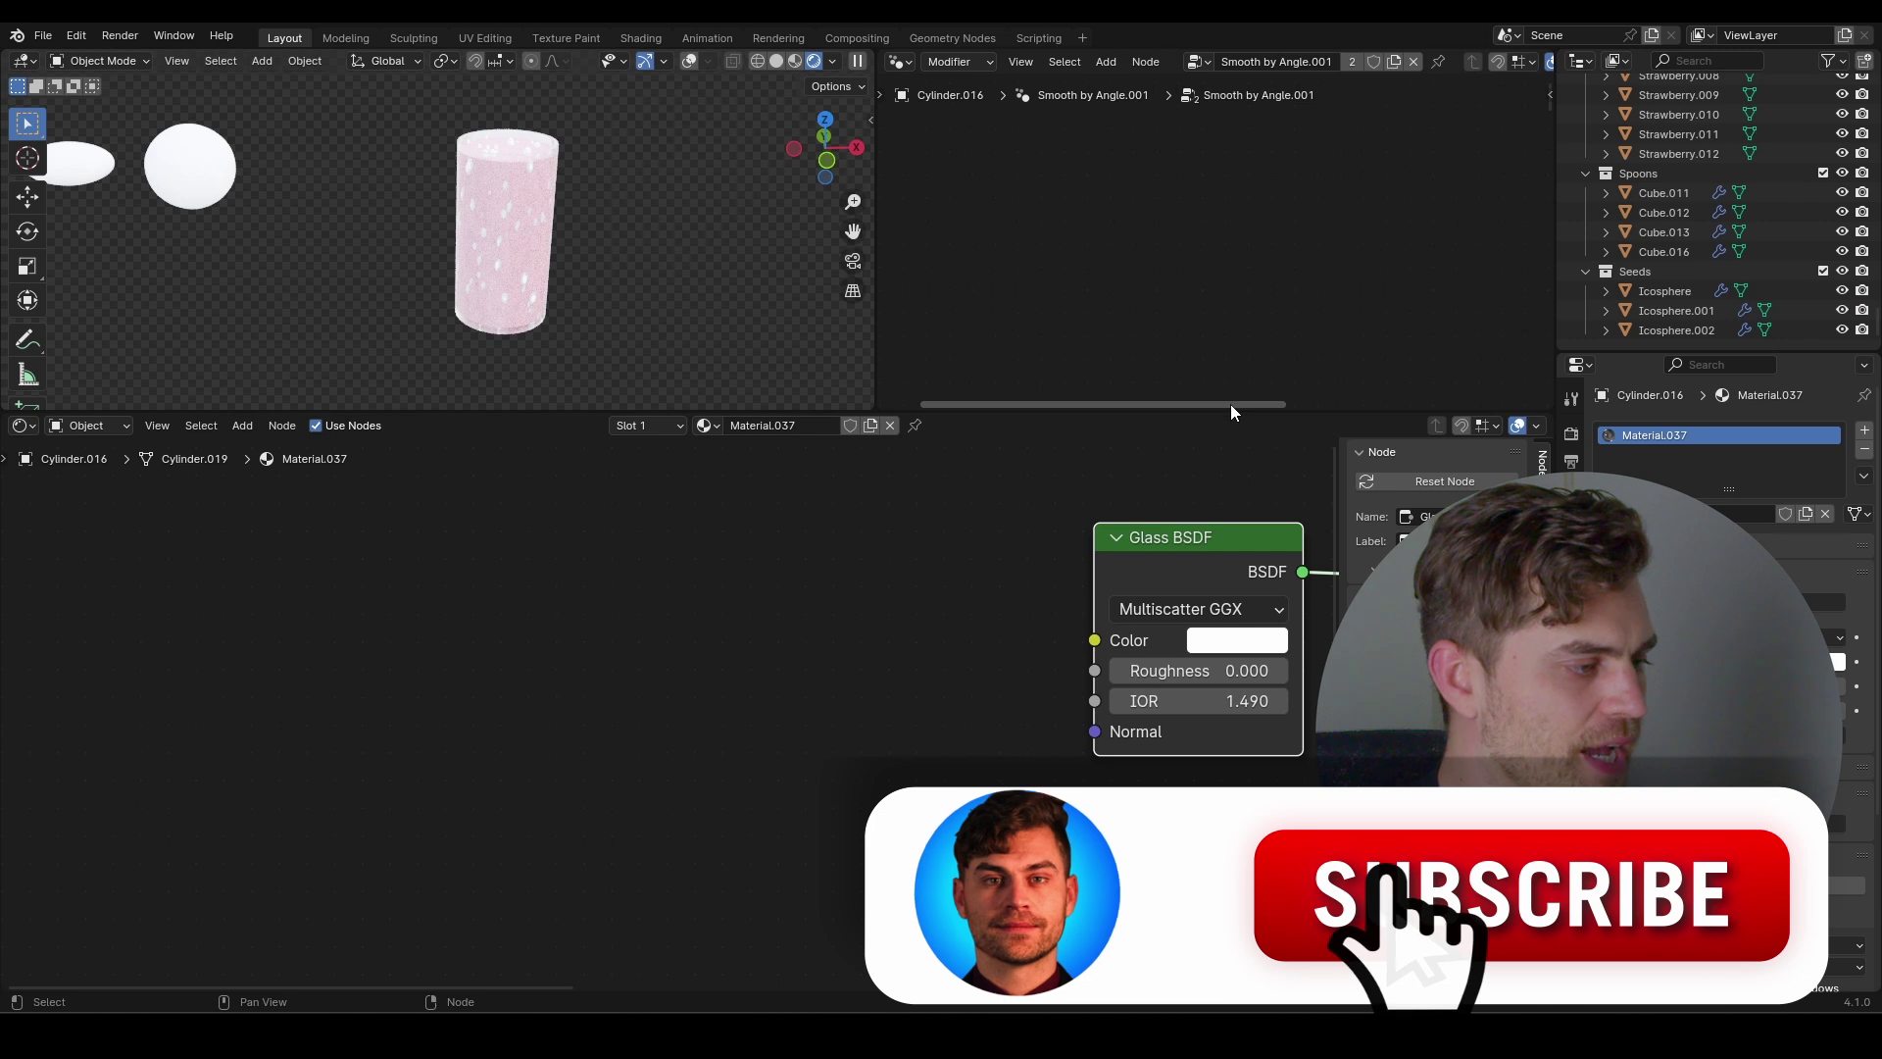
# Enlarge the geometry node editor and add a second material named Seeds with a pink Base Color to the smoothie cylinder
pyautogui.moveTo(1231, 410); pyautogui.dragTo(1212, 727)
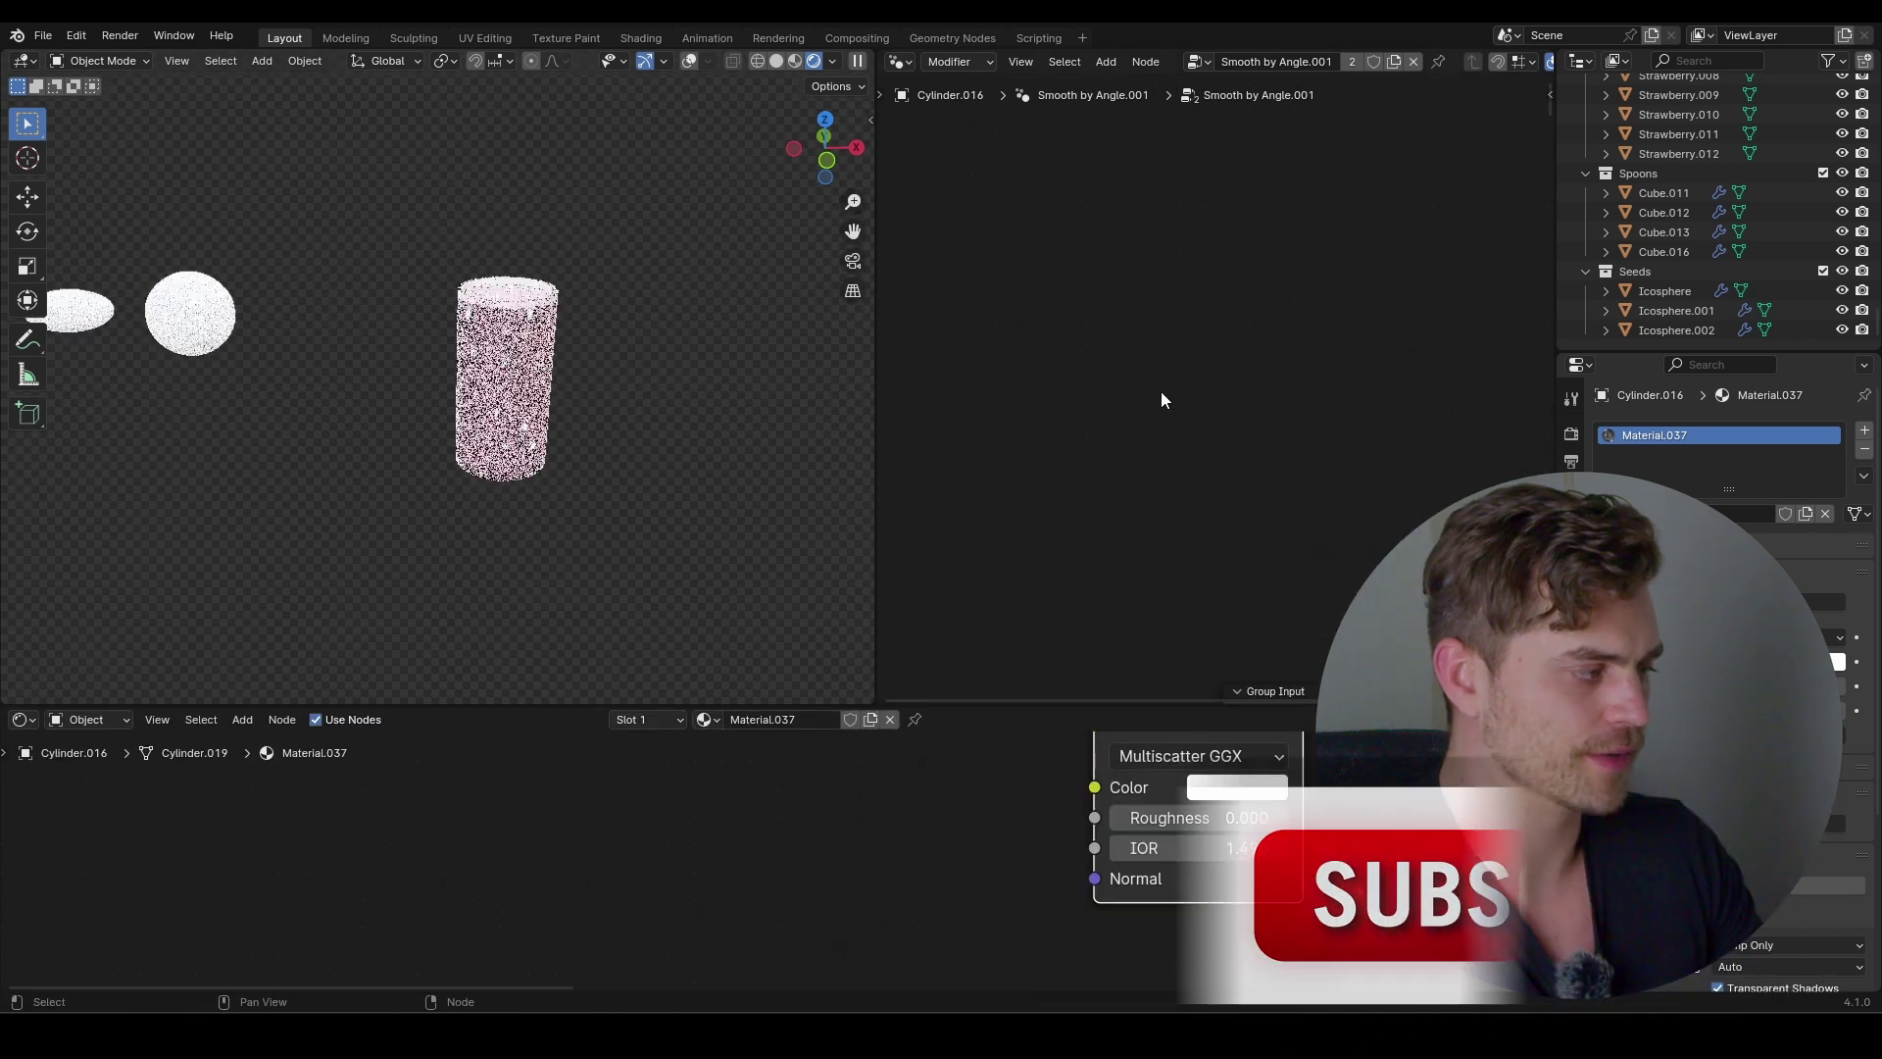
pyautogui.click(526, 296)
pyautogui.moveTo(1164, 395); pyautogui.dragTo(1272, 78, button='middle')
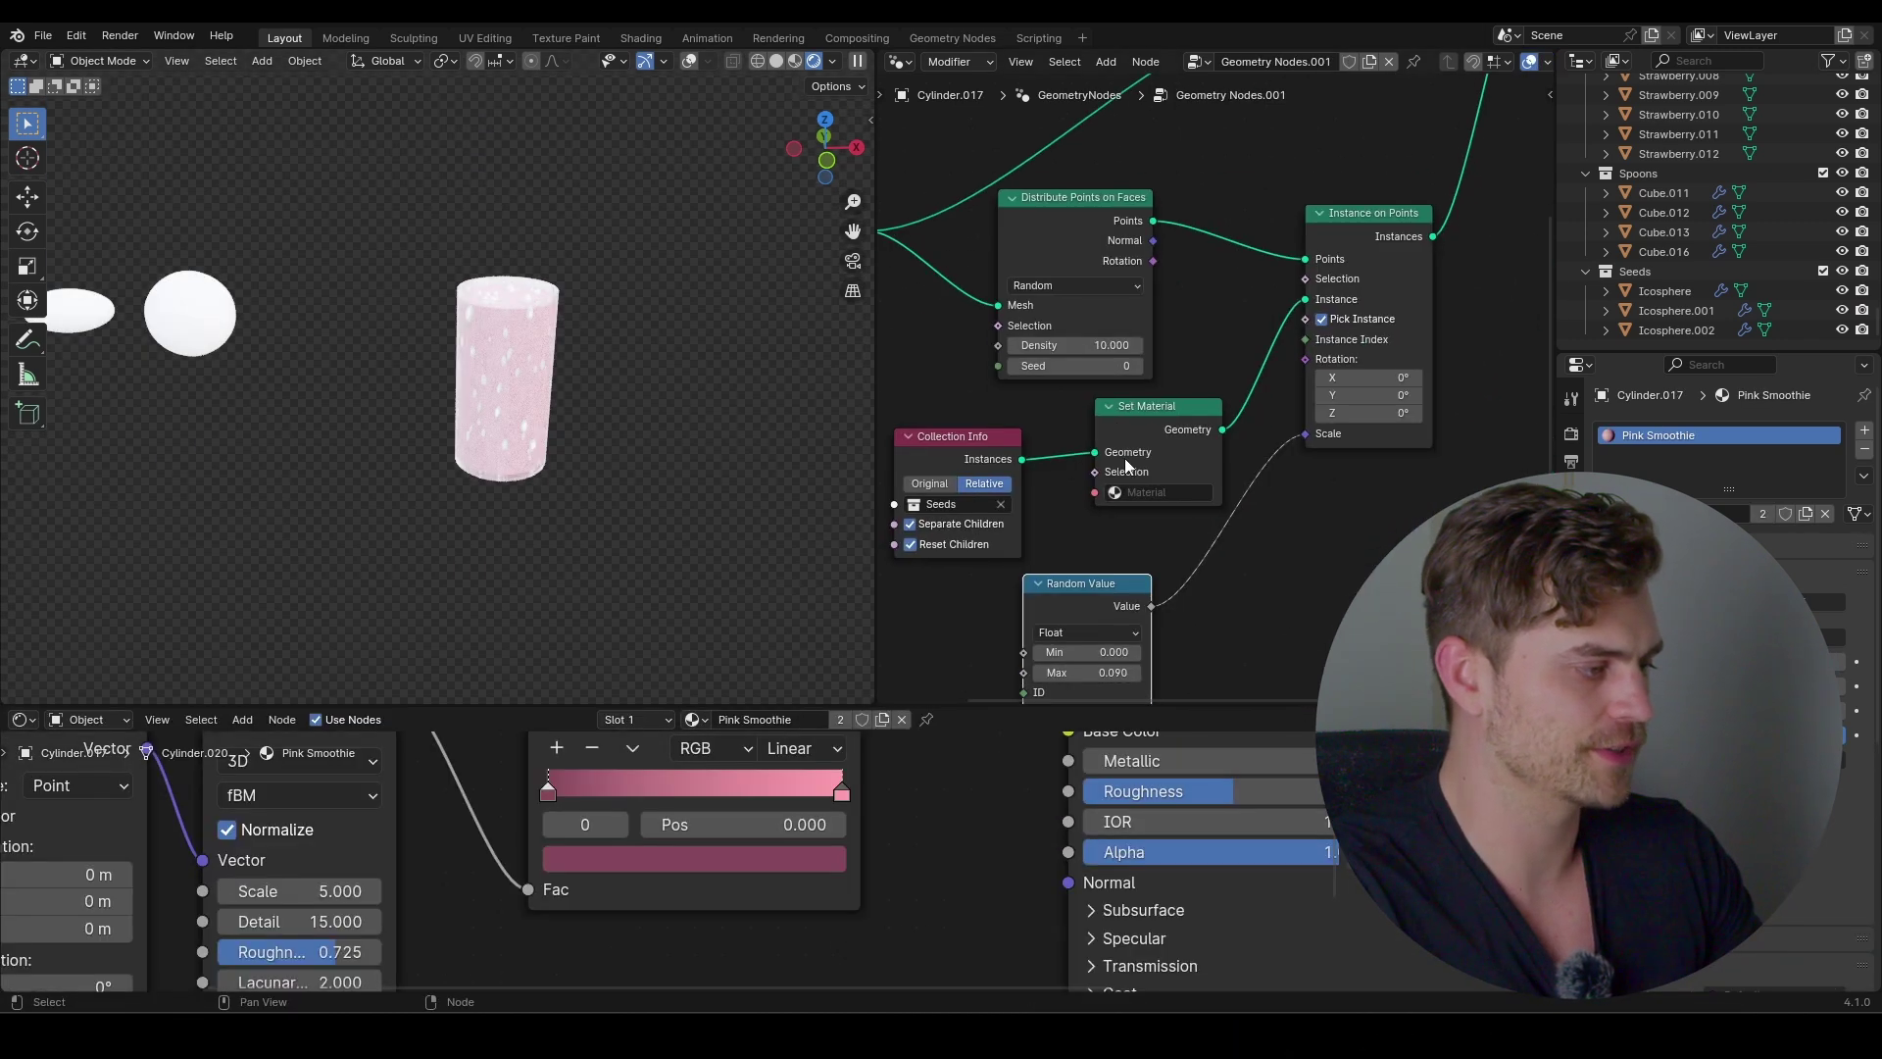
pyautogui.moveTo(1125, 460); pyautogui.dragTo(1177, 366, button='middle')
pyautogui.click(1864, 430)
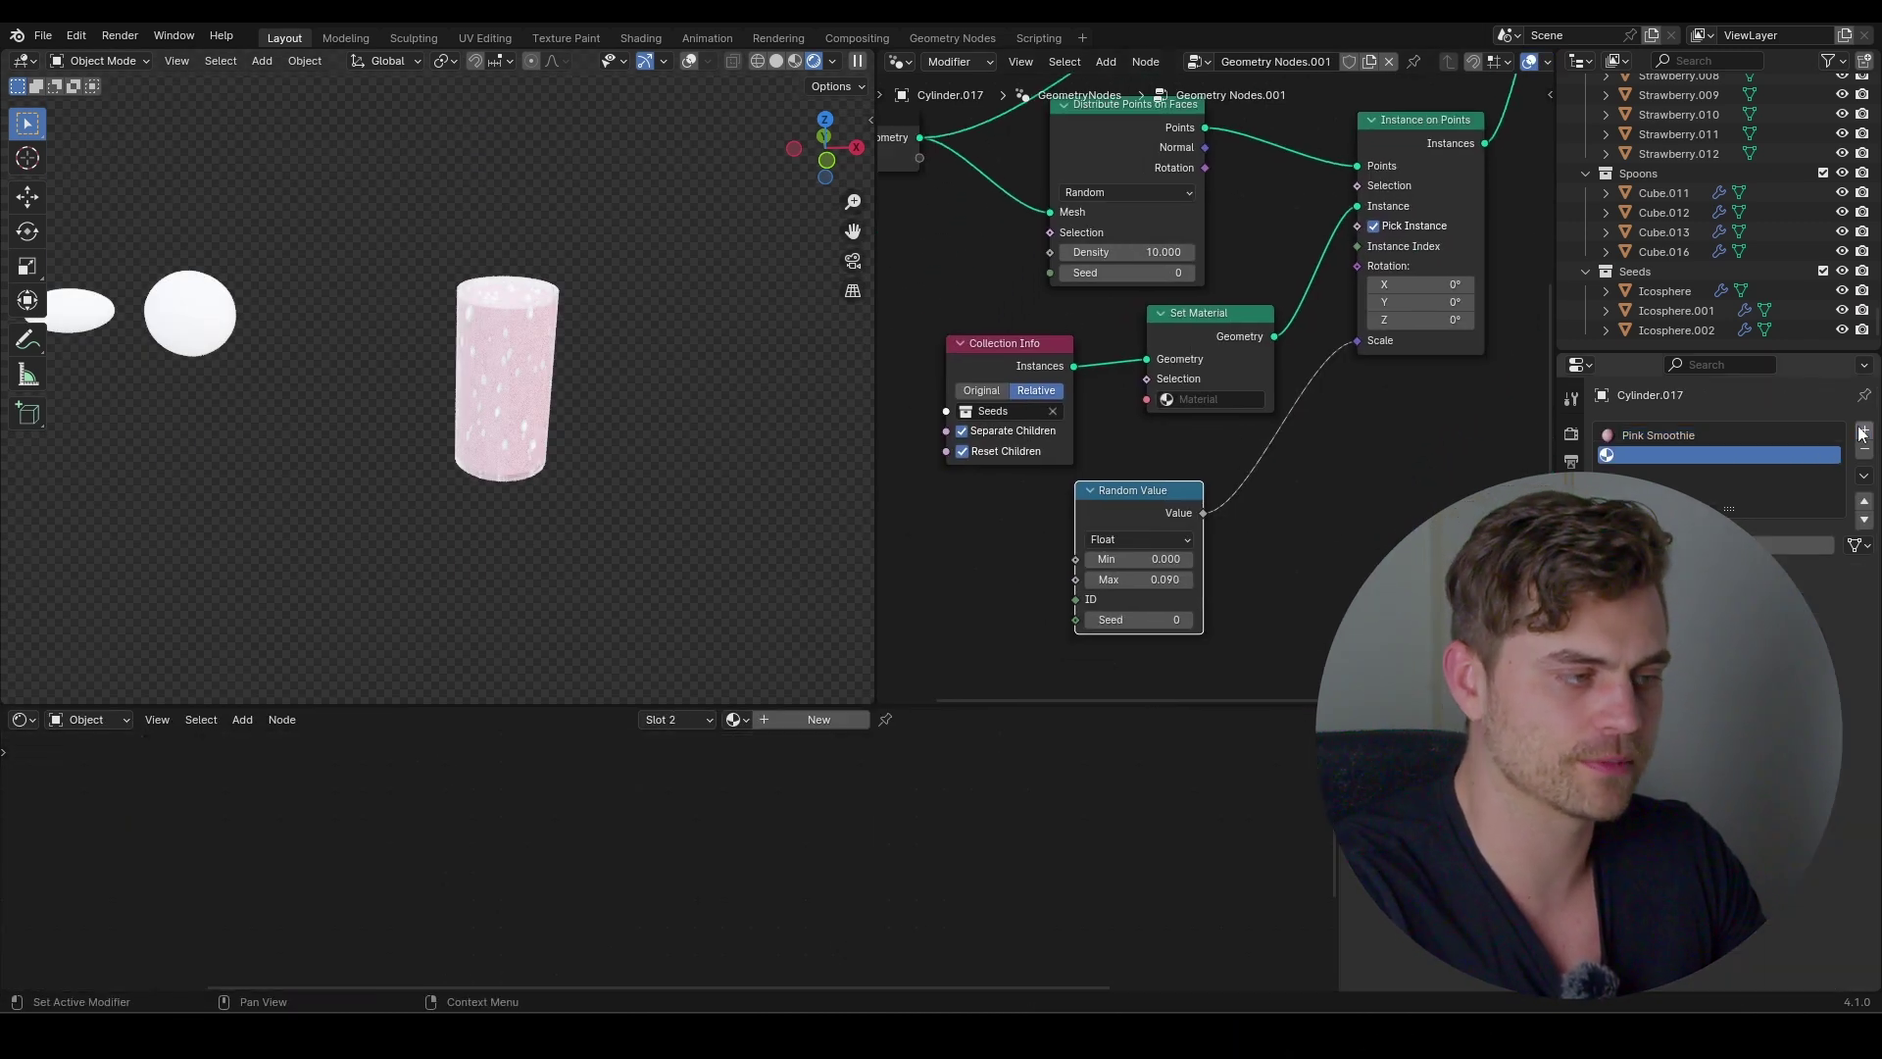
pyautogui.click(1793, 545)
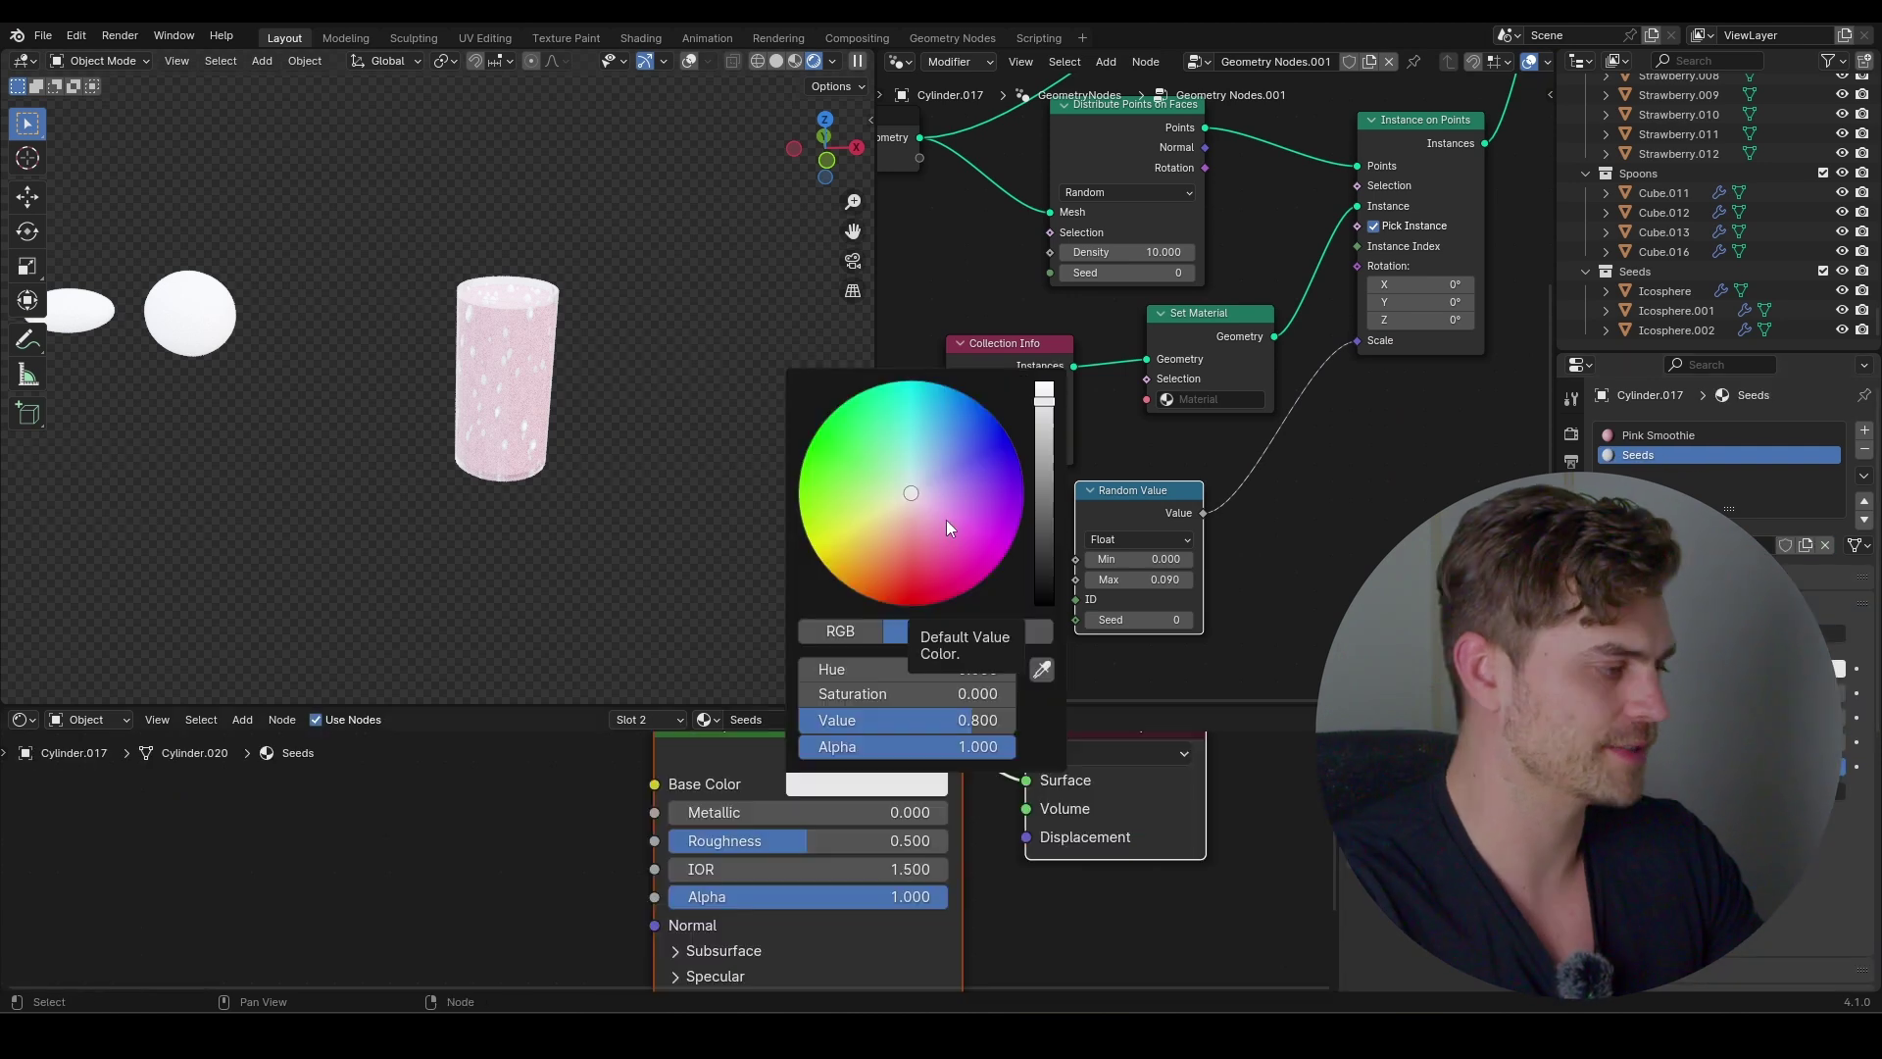
pyautogui.moveTo(945, 519); pyautogui.dragTo(934, 550)
# Assign the Seeds material in the Set Material node that follows the Collection Info node
pyautogui.click(1208, 398)
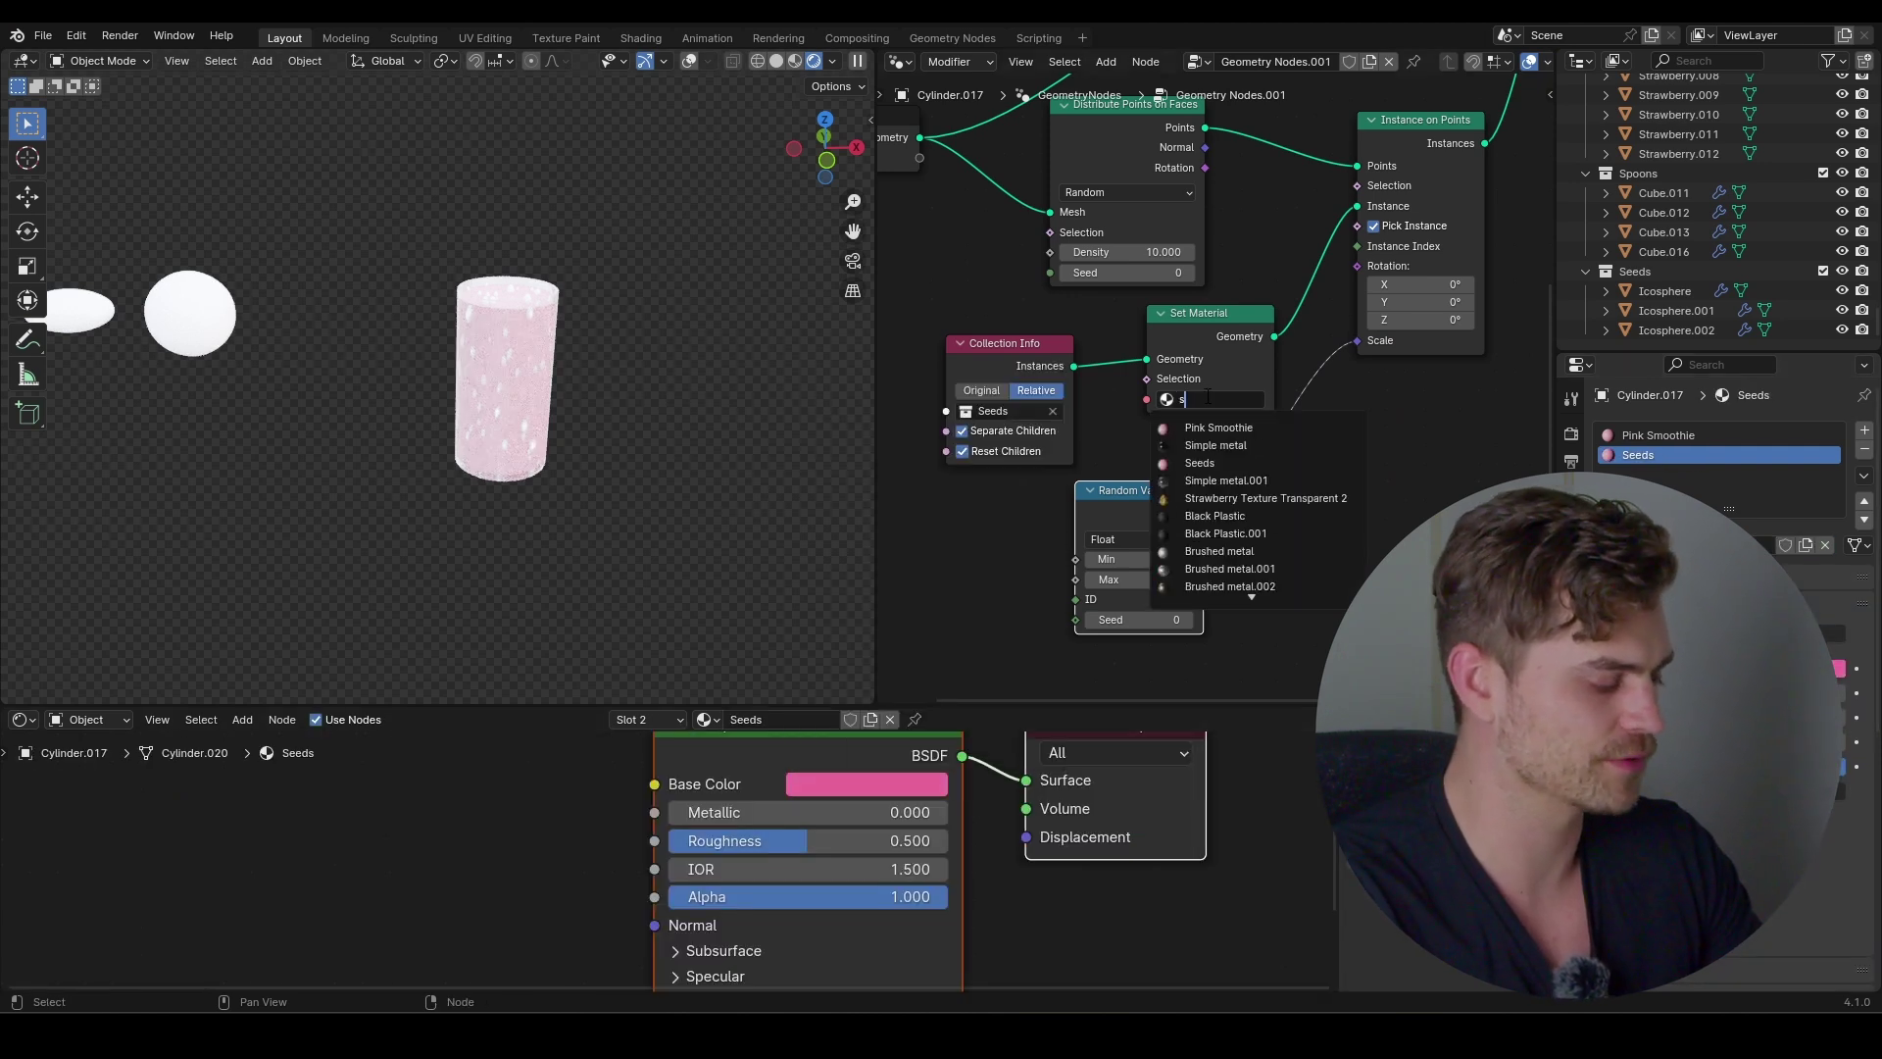
pyautogui.write('seeds')
pyautogui.click(1212, 429)
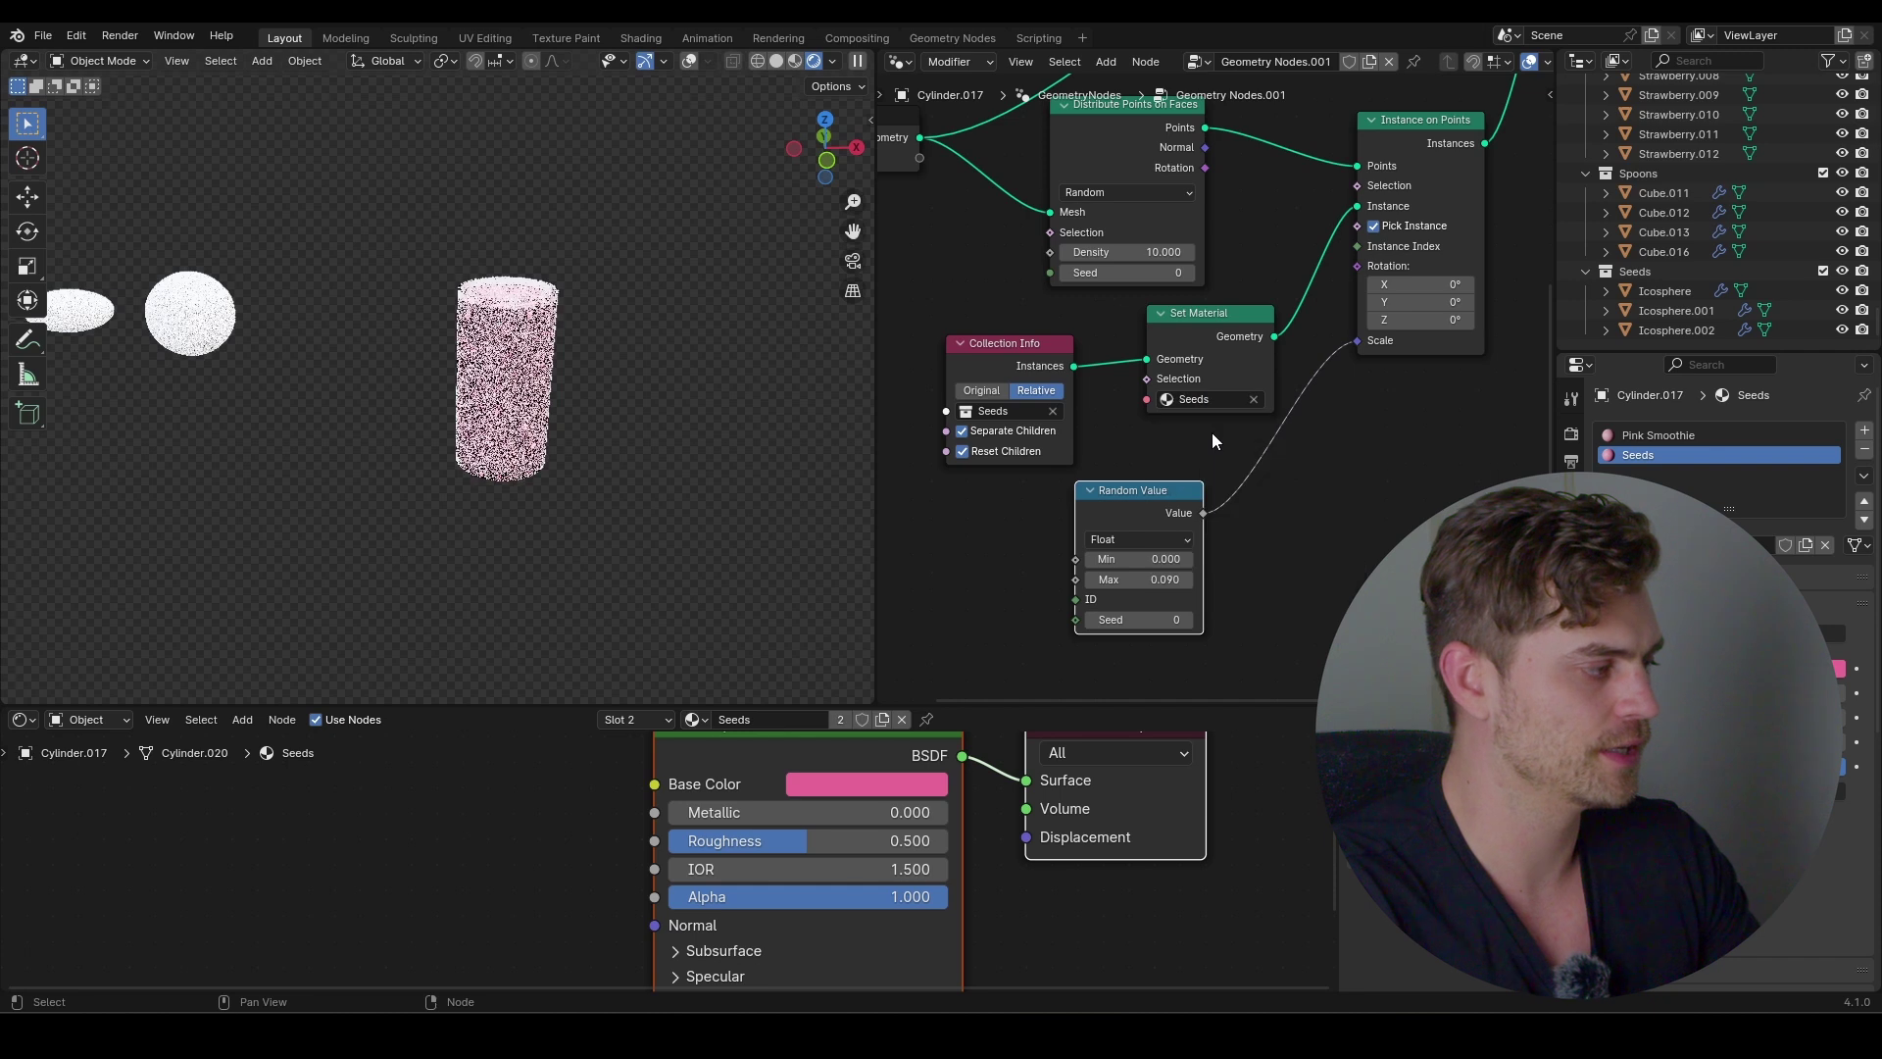
# Deepen the Seeds material's Base Color to a darker pink
pyautogui.click(869, 784)
pyautogui.moveTo(1049, 463); pyautogui.dragTo(1046, 421)
pyautogui.scroll(5, 560, 460)
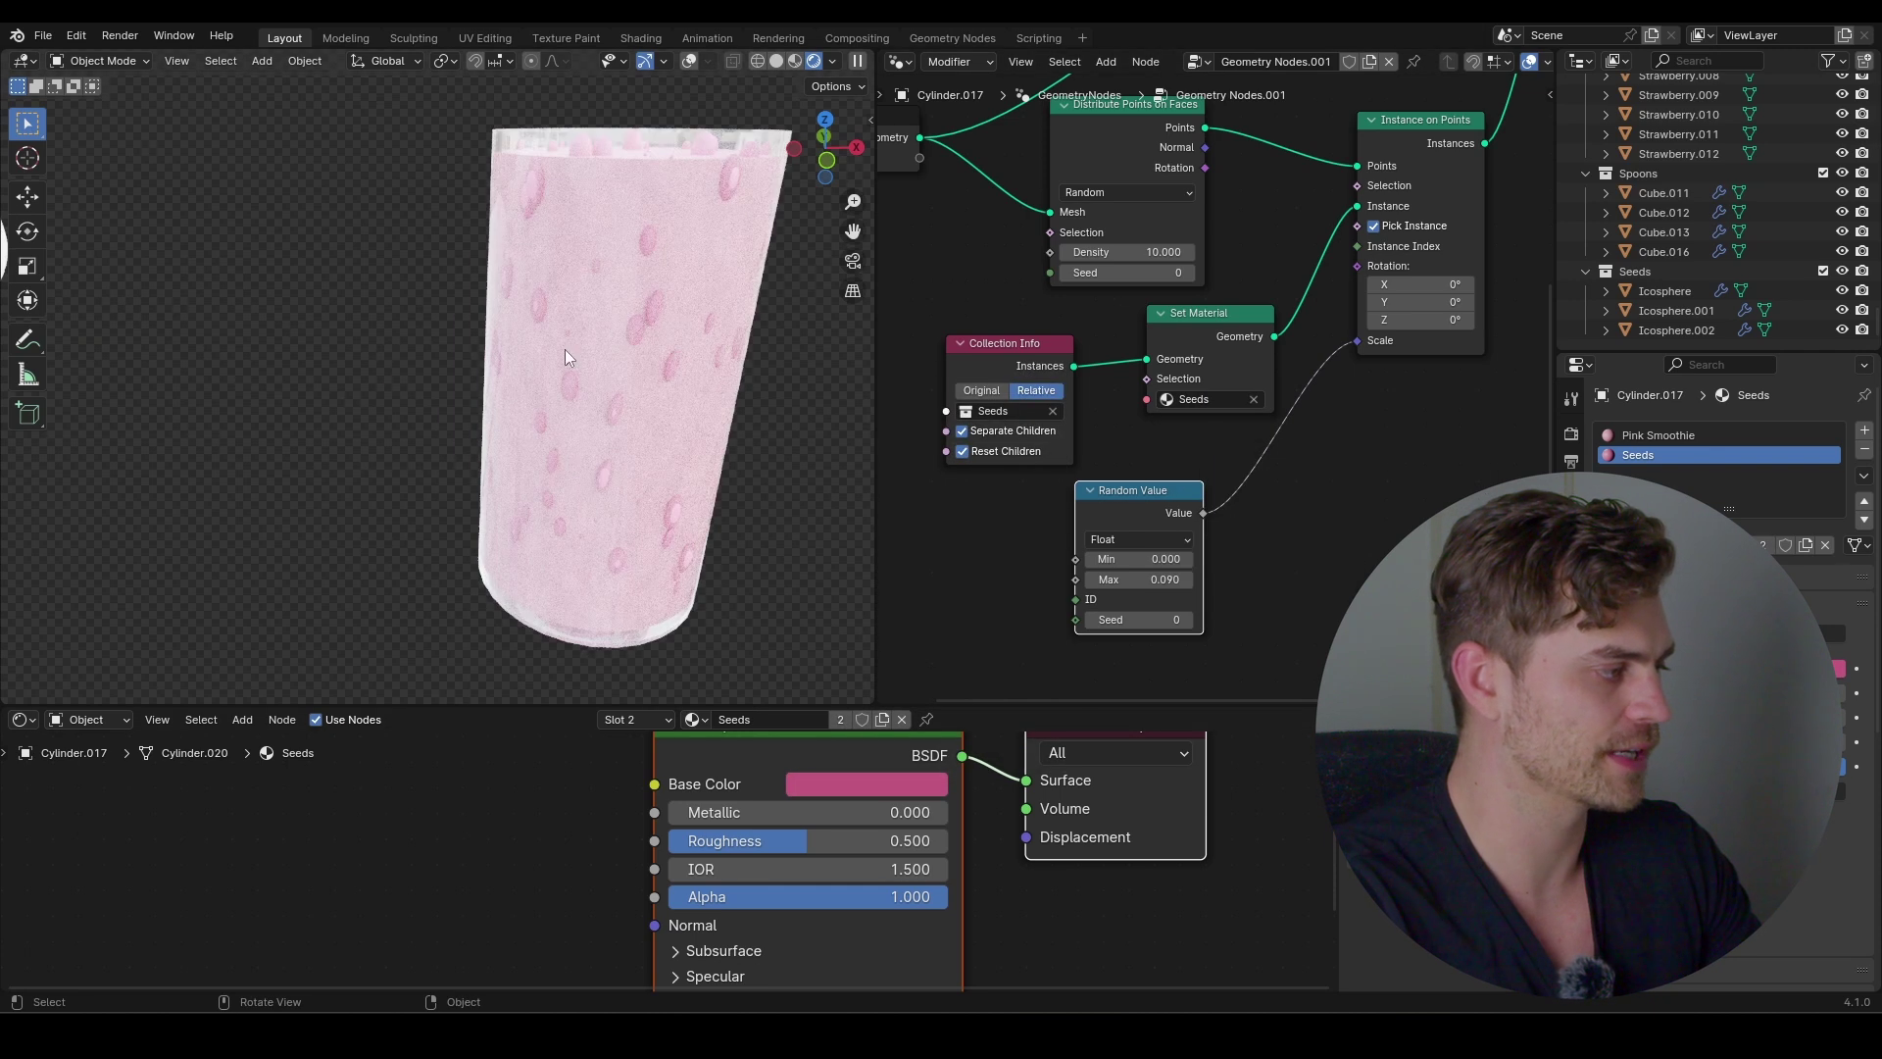
pyautogui.scroll(5, 660, 518)
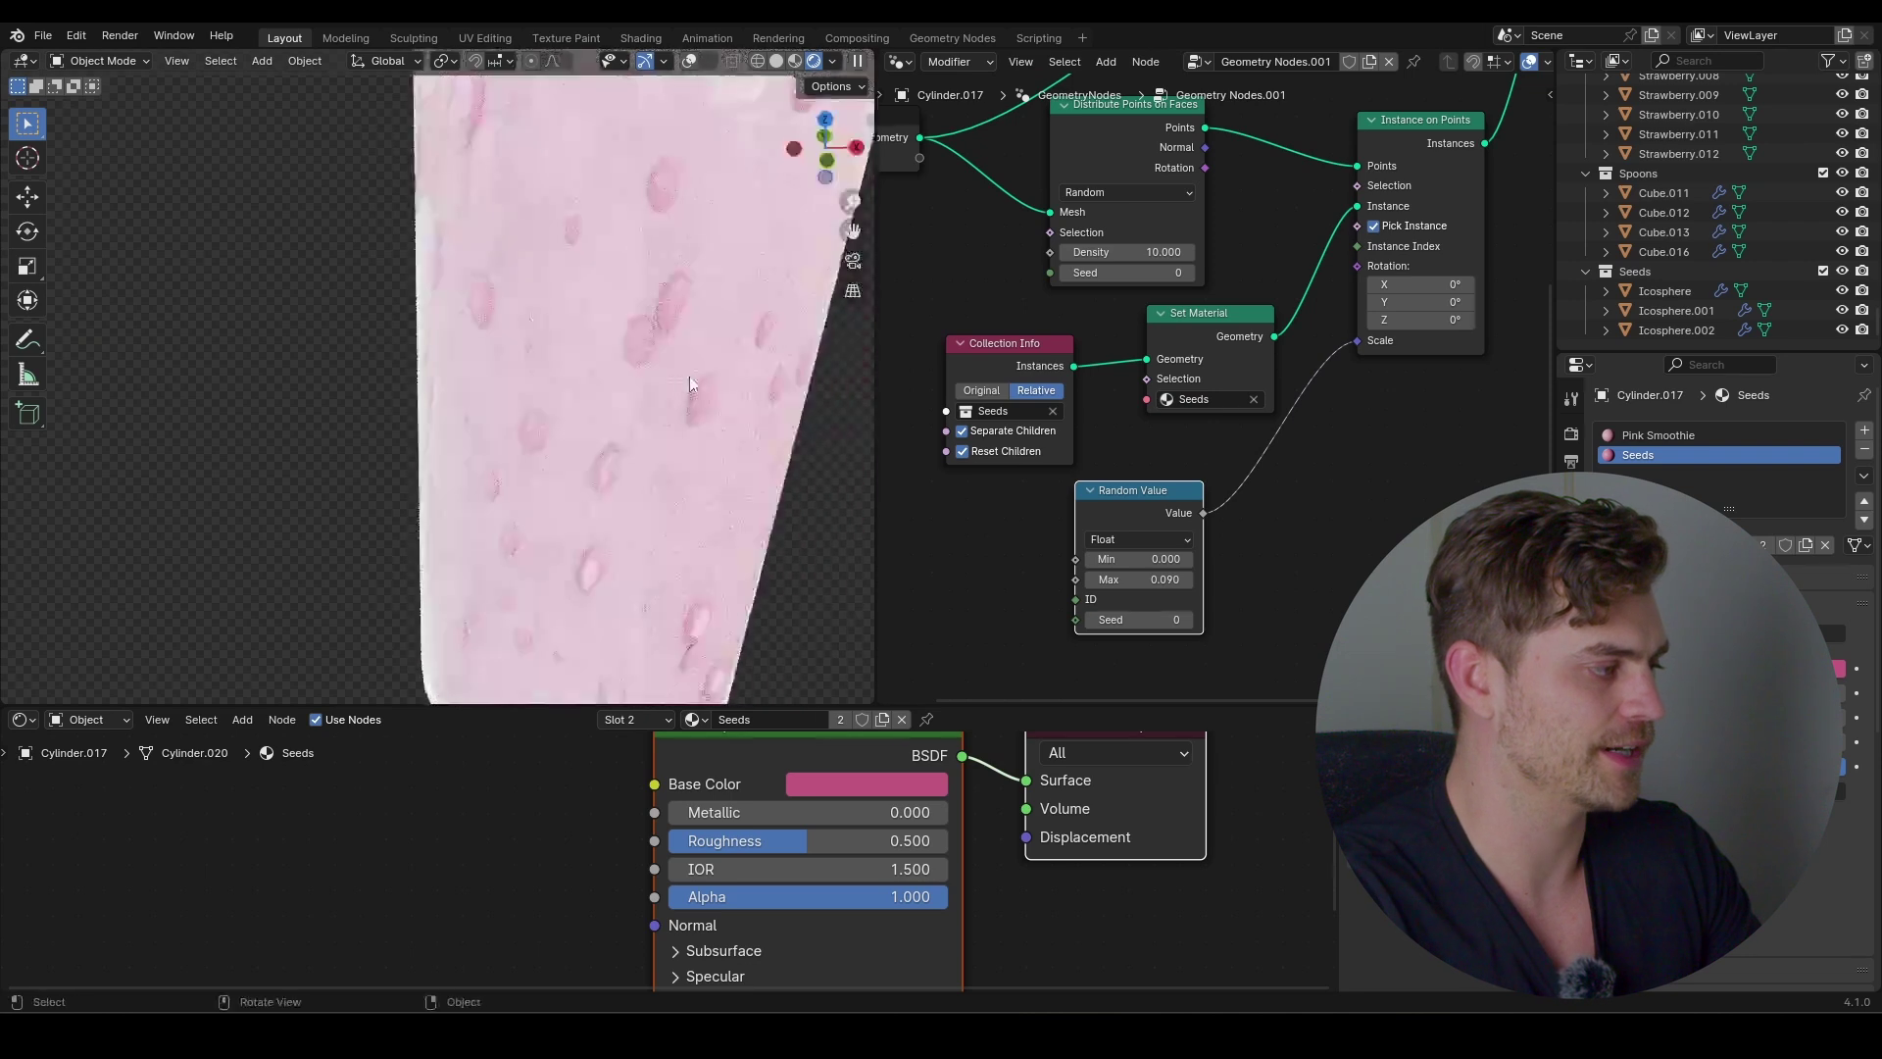
# Reduce the Random Value maximum to 0.020 and raise the Distribute Points on Faces density to 100.700
pyautogui.keyDown('shift'); pyautogui.moveTo(1142, 579); pyautogui.dragTo(1092, 579); pyautogui.keyUp('shift')
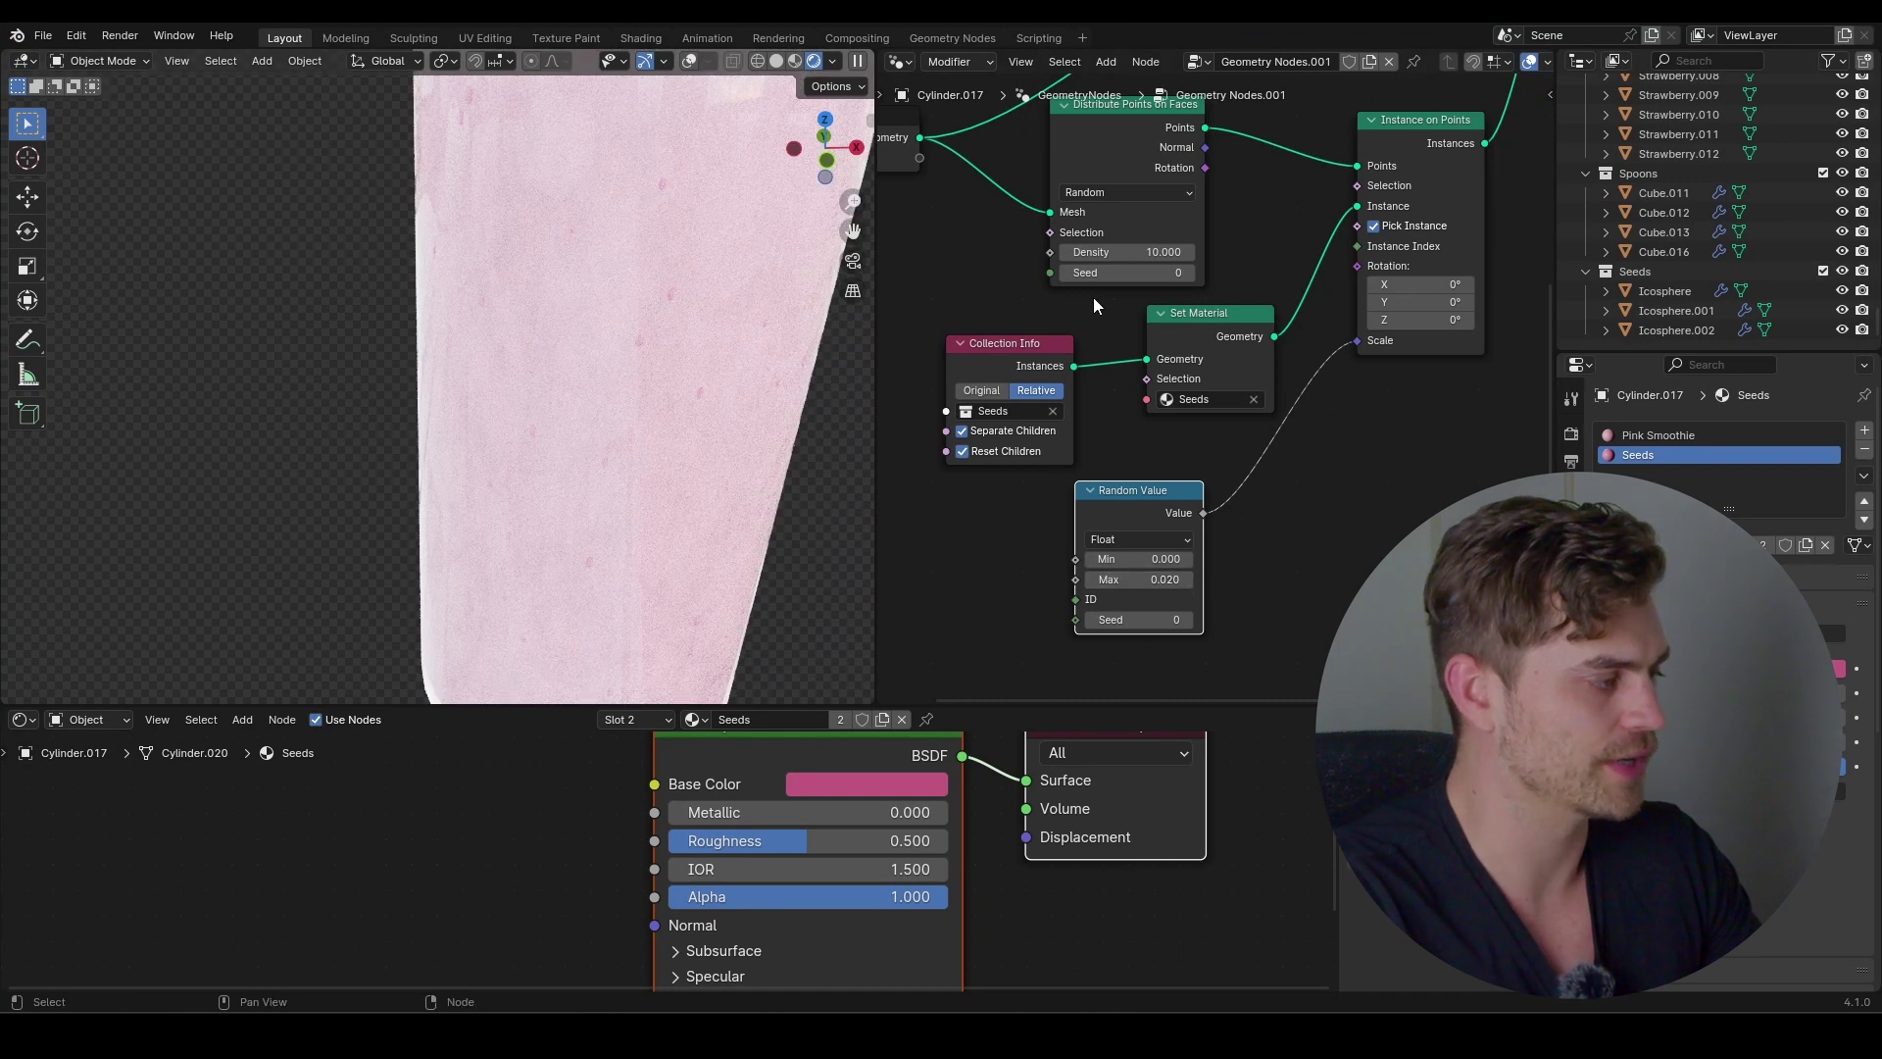
pyautogui.scroll(-1, 1094, 306)
pyautogui.moveTo(1096, 283); pyautogui.dragTo(1137, 283)
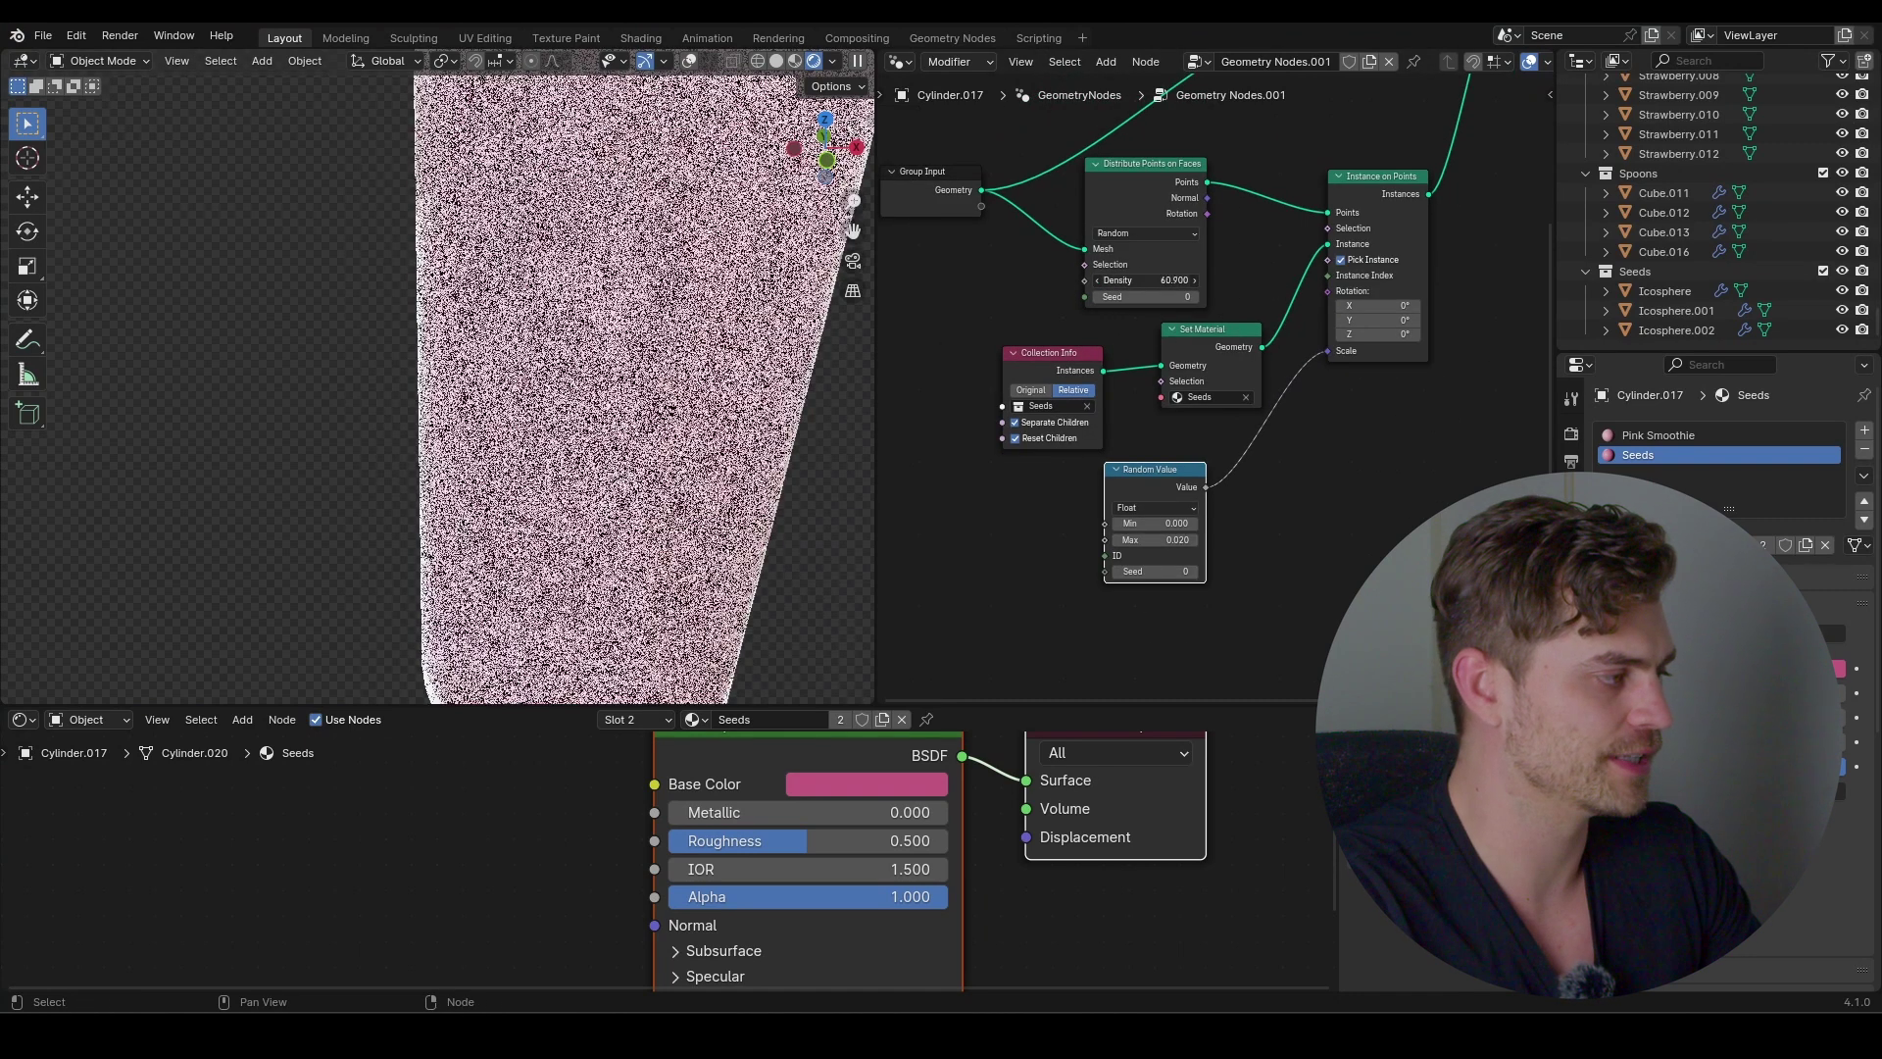
pyautogui.scroll(-5, 757, 343)
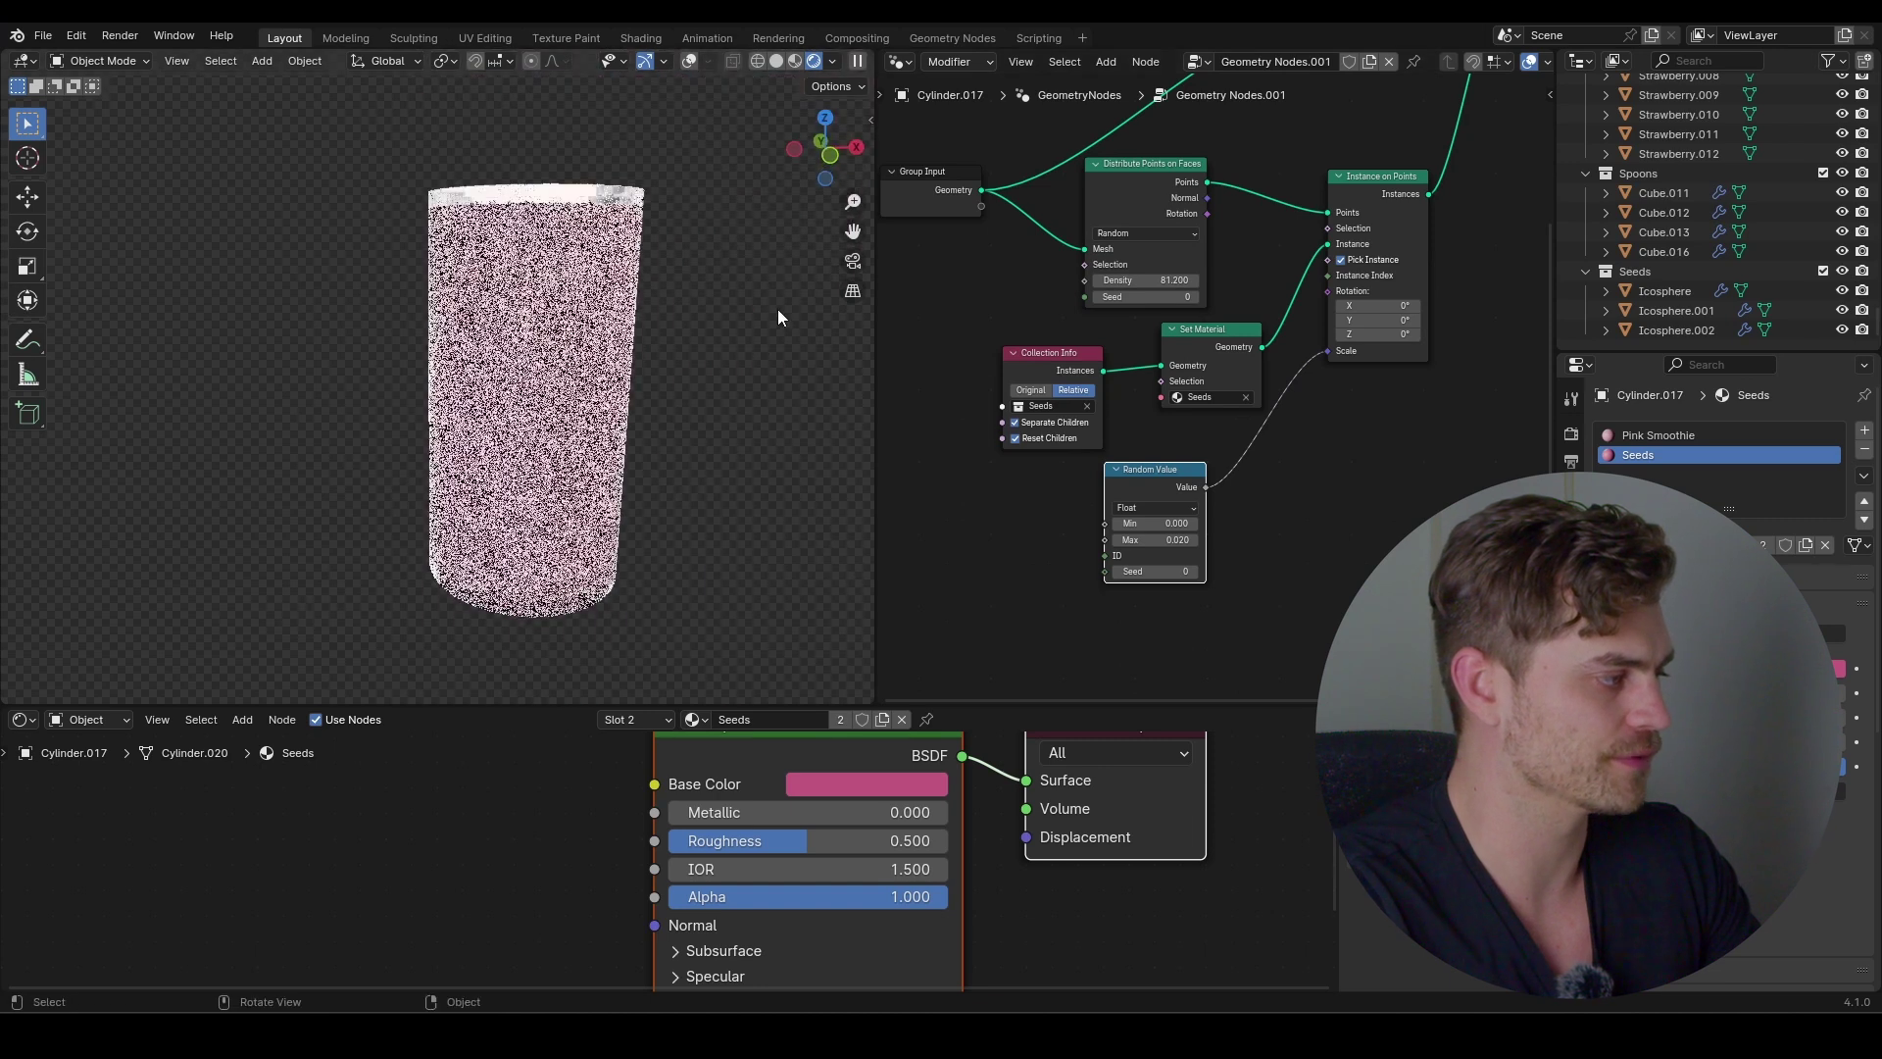
pyautogui.scroll(5, 778, 309)
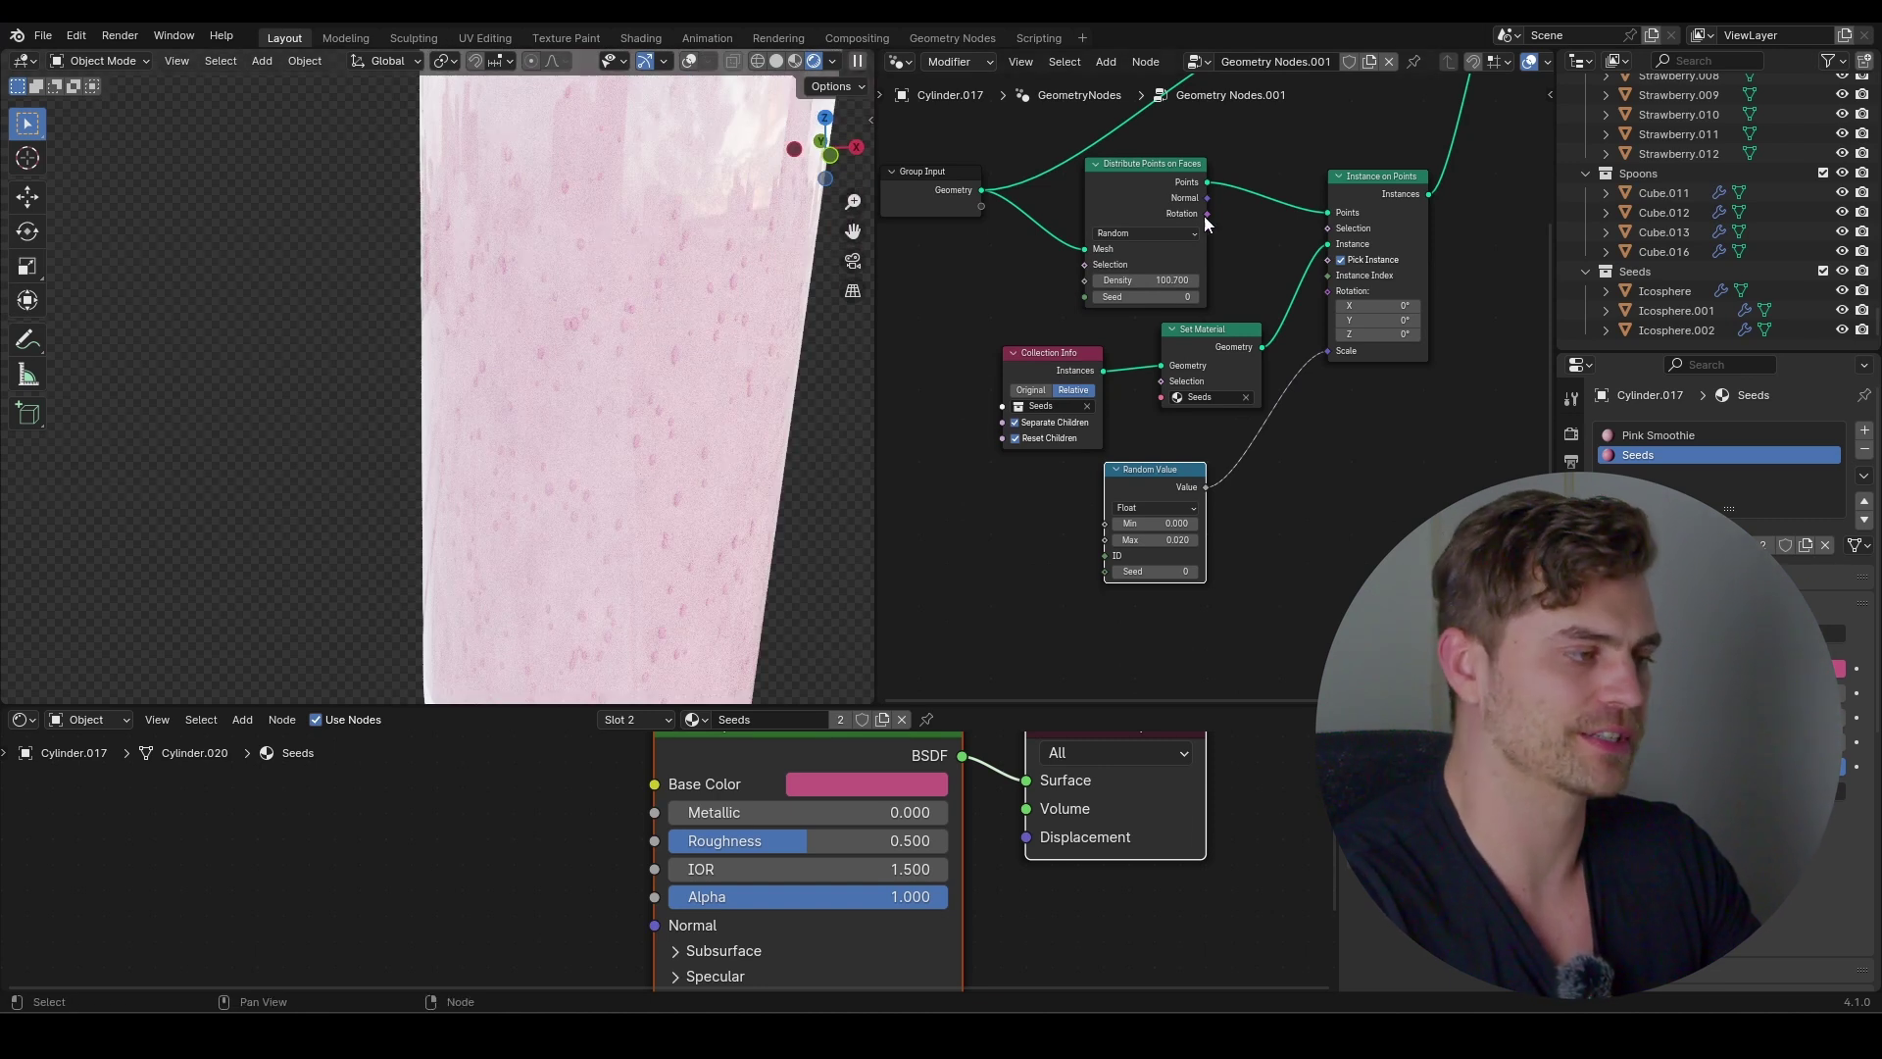
# Spread the node tree apart to leave room between Distribute Points on Faces and the seed instancing nodes
pyautogui.moveTo(1203, 236); pyautogui.dragTo(1244, 381, button='middle')
pyautogui.scroll(-2, 1185, 322)
pyautogui.moveTo(1268, 188); pyautogui.dragTo(1029, 354)
pyautogui.press('g')
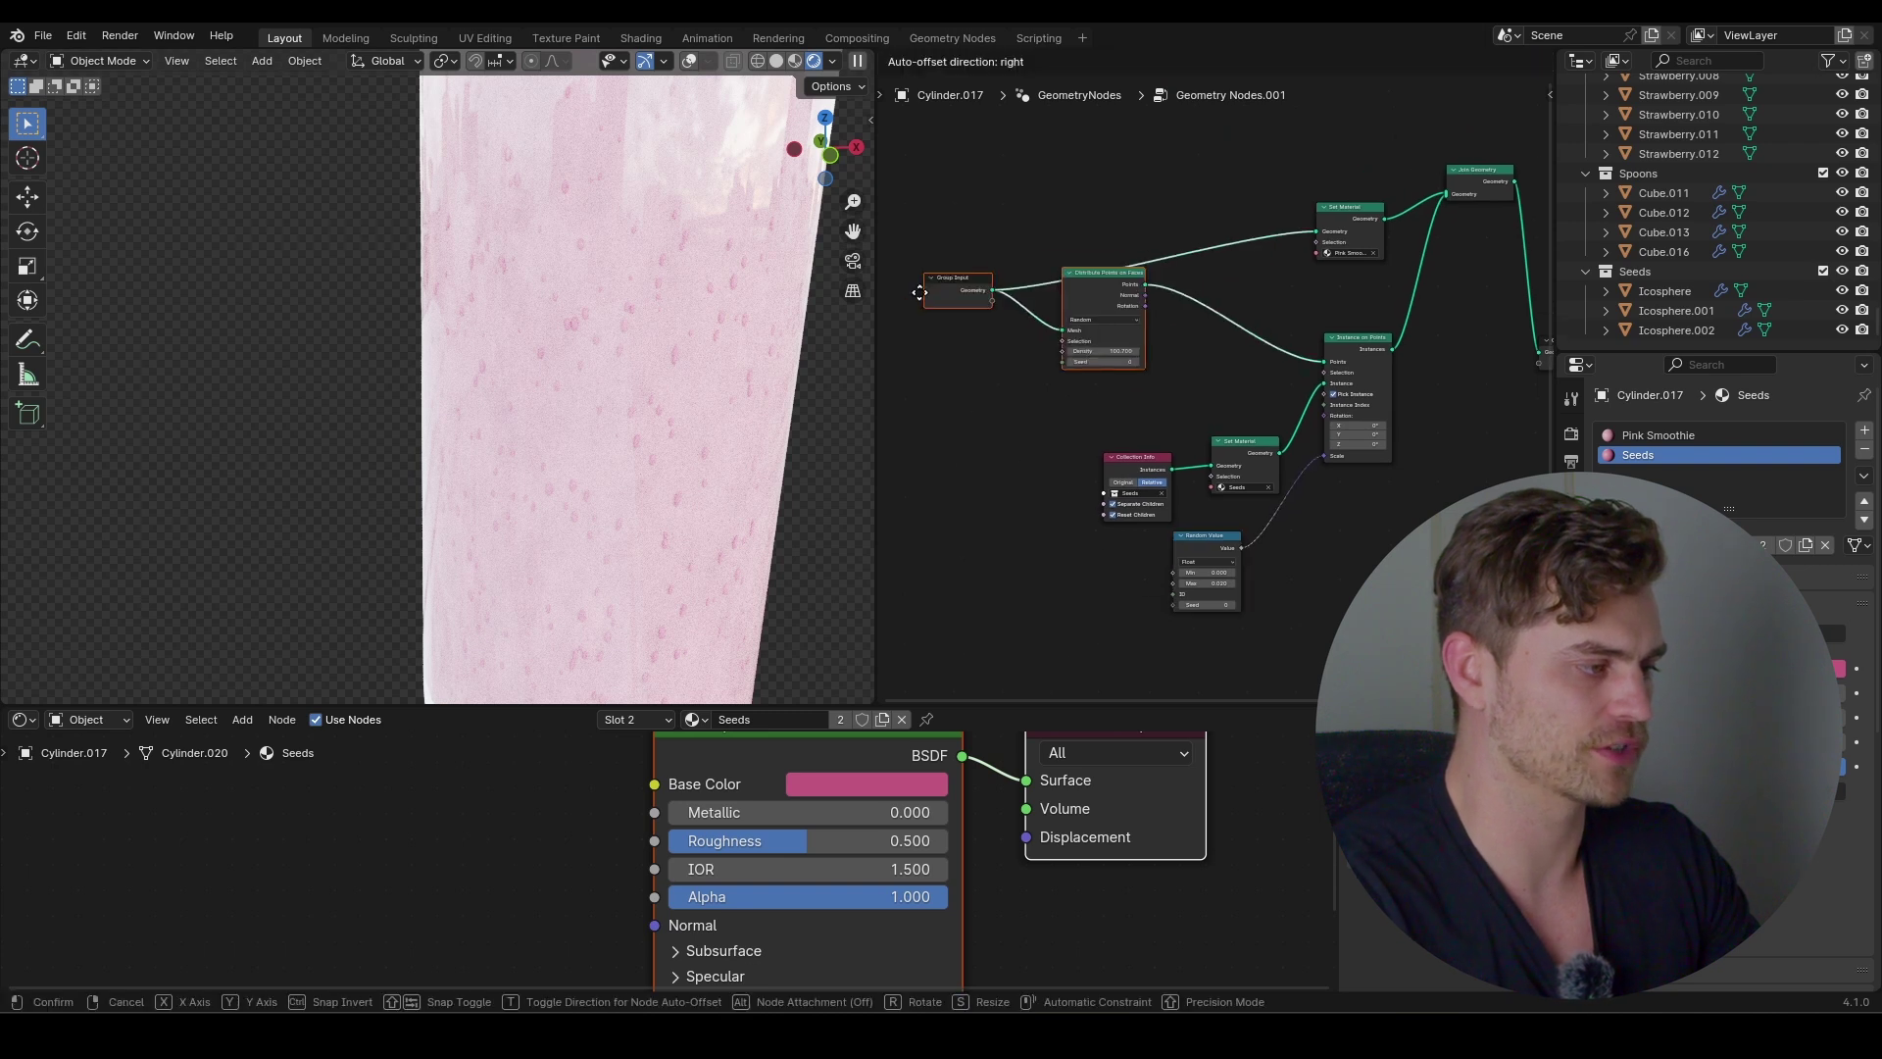
pyautogui.click(875, 242)
pyautogui.moveTo(1369, 604); pyautogui.dragTo(1140, 404)
pyautogui.press('g')
pyautogui.click(1108, 457)
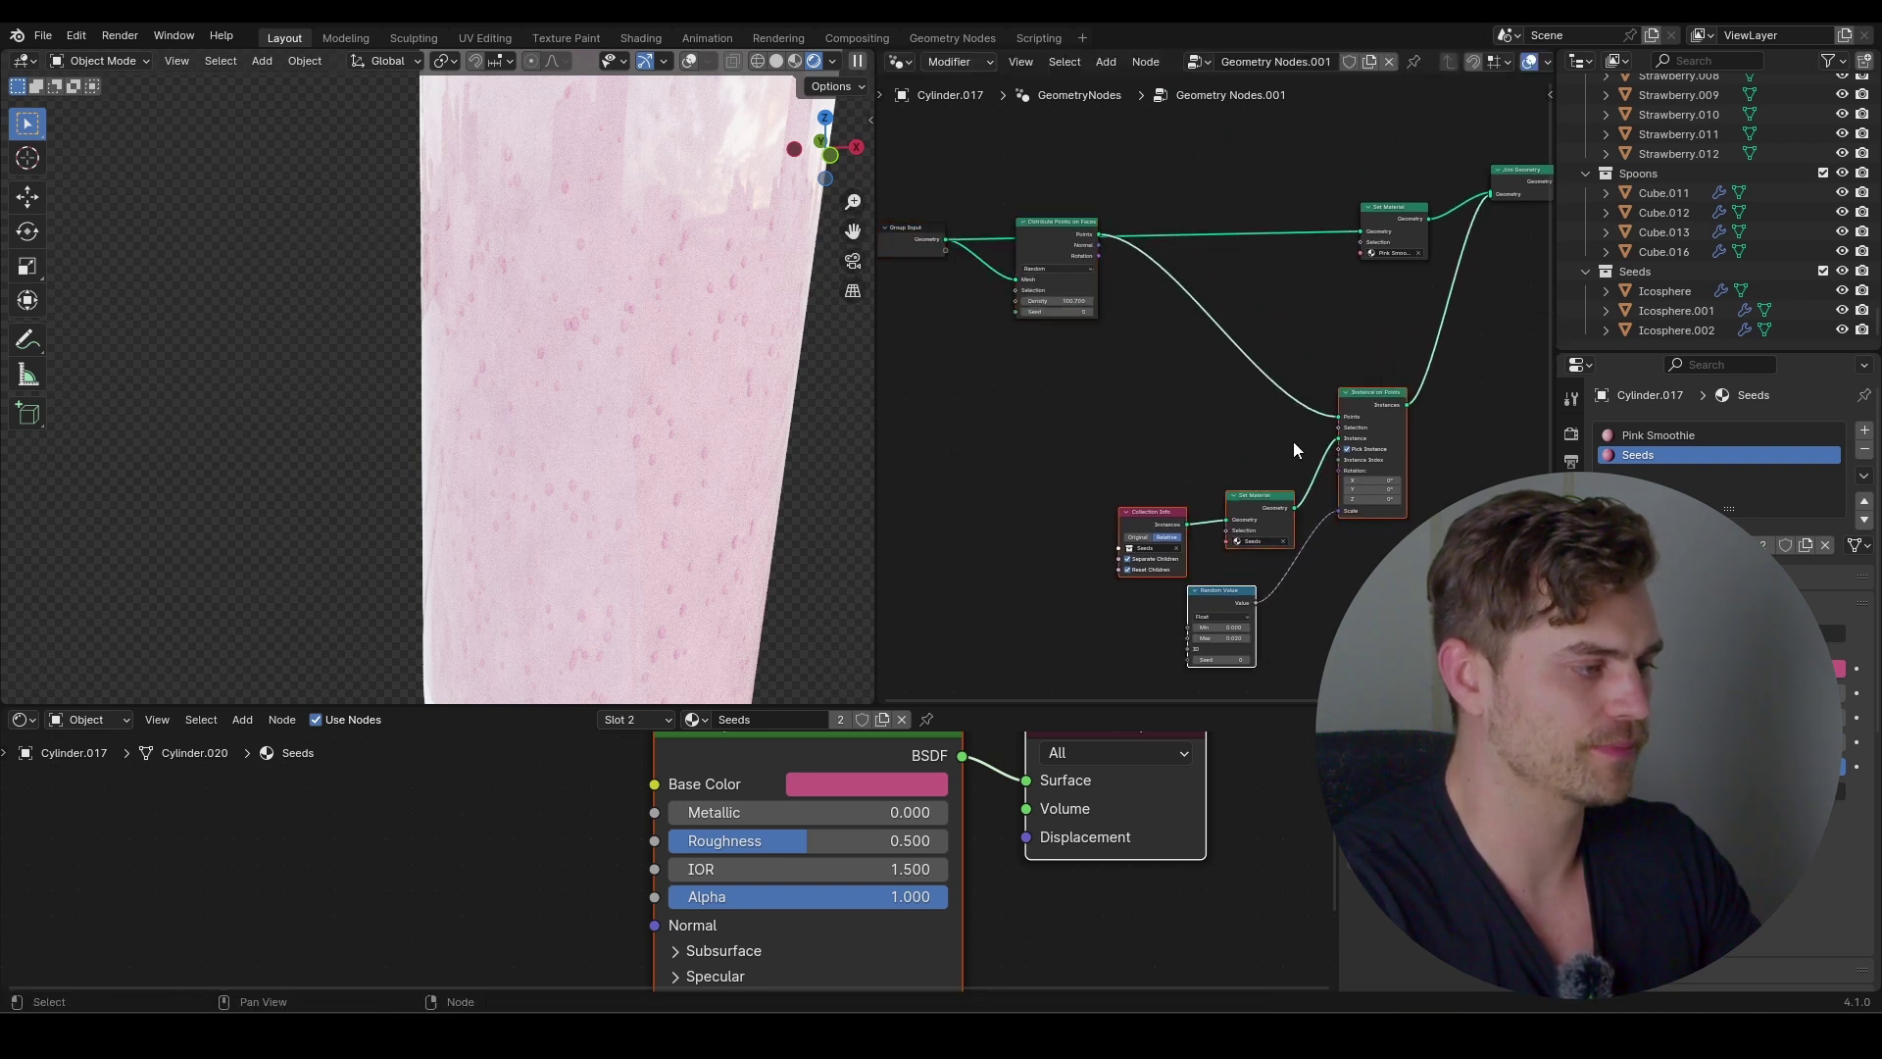
pyautogui.moveTo(1352, 402); pyautogui.dragTo(1377, 323)
pyautogui.scroll(3, 1196, 323)
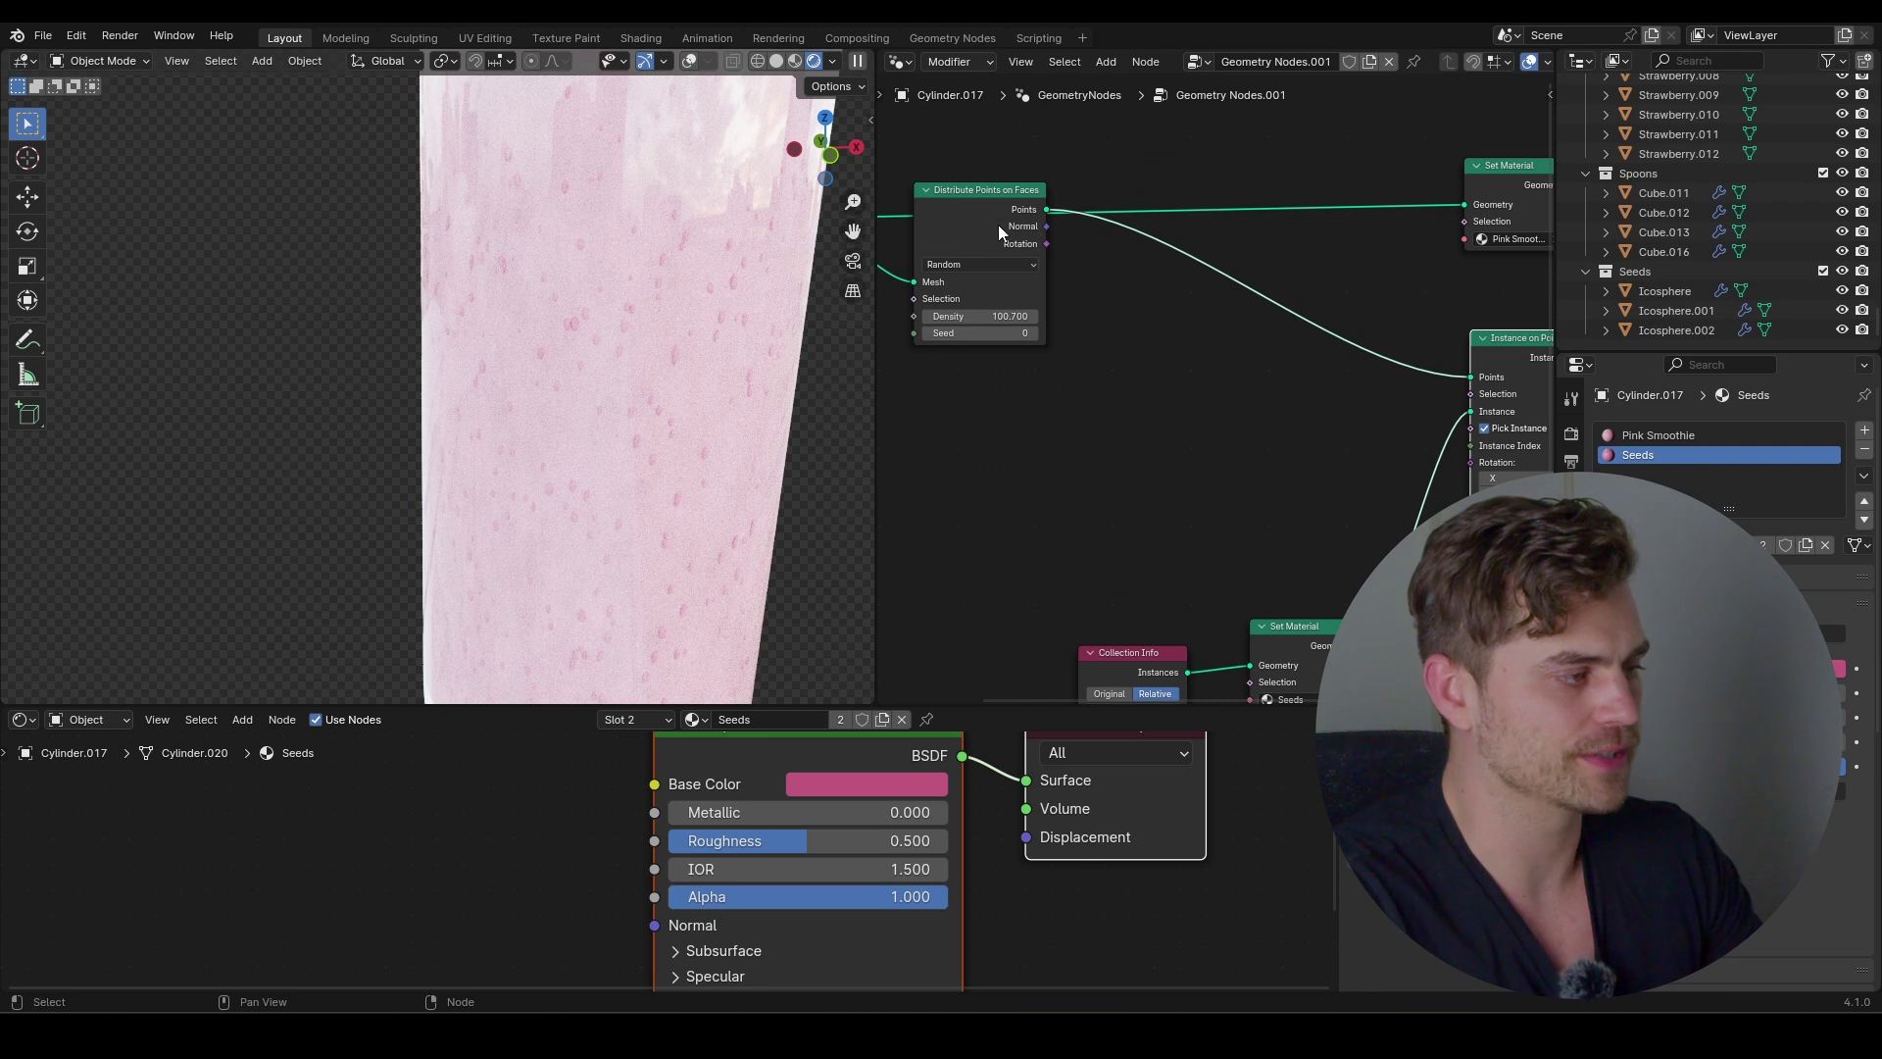
# Add an Align Euler to Vector node, feeding the distributed points' Rotation into its Vector and its output into Instance on Points' Rotation
pyautogui.hotkey('shift', 'a')
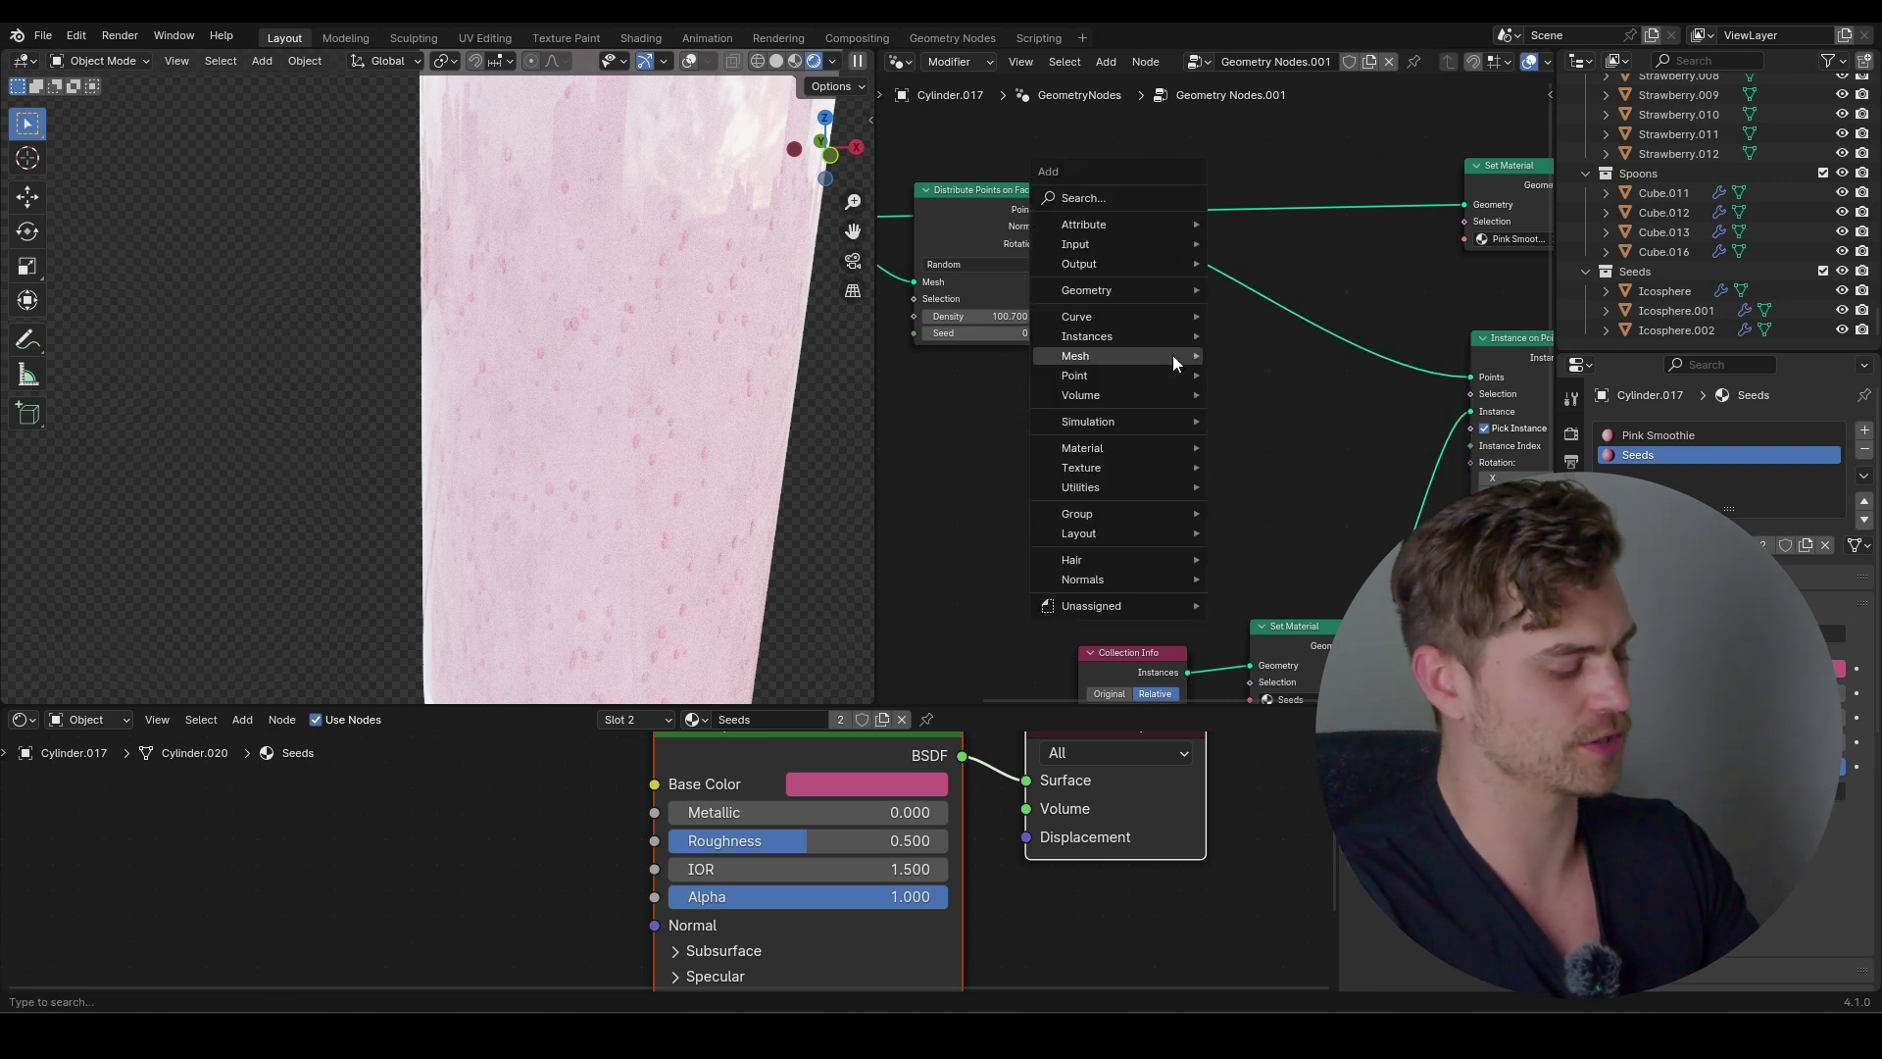
pyautogui.write('align')
pyautogui.click(1313, 390)
pyautogui.click(1188, 390)
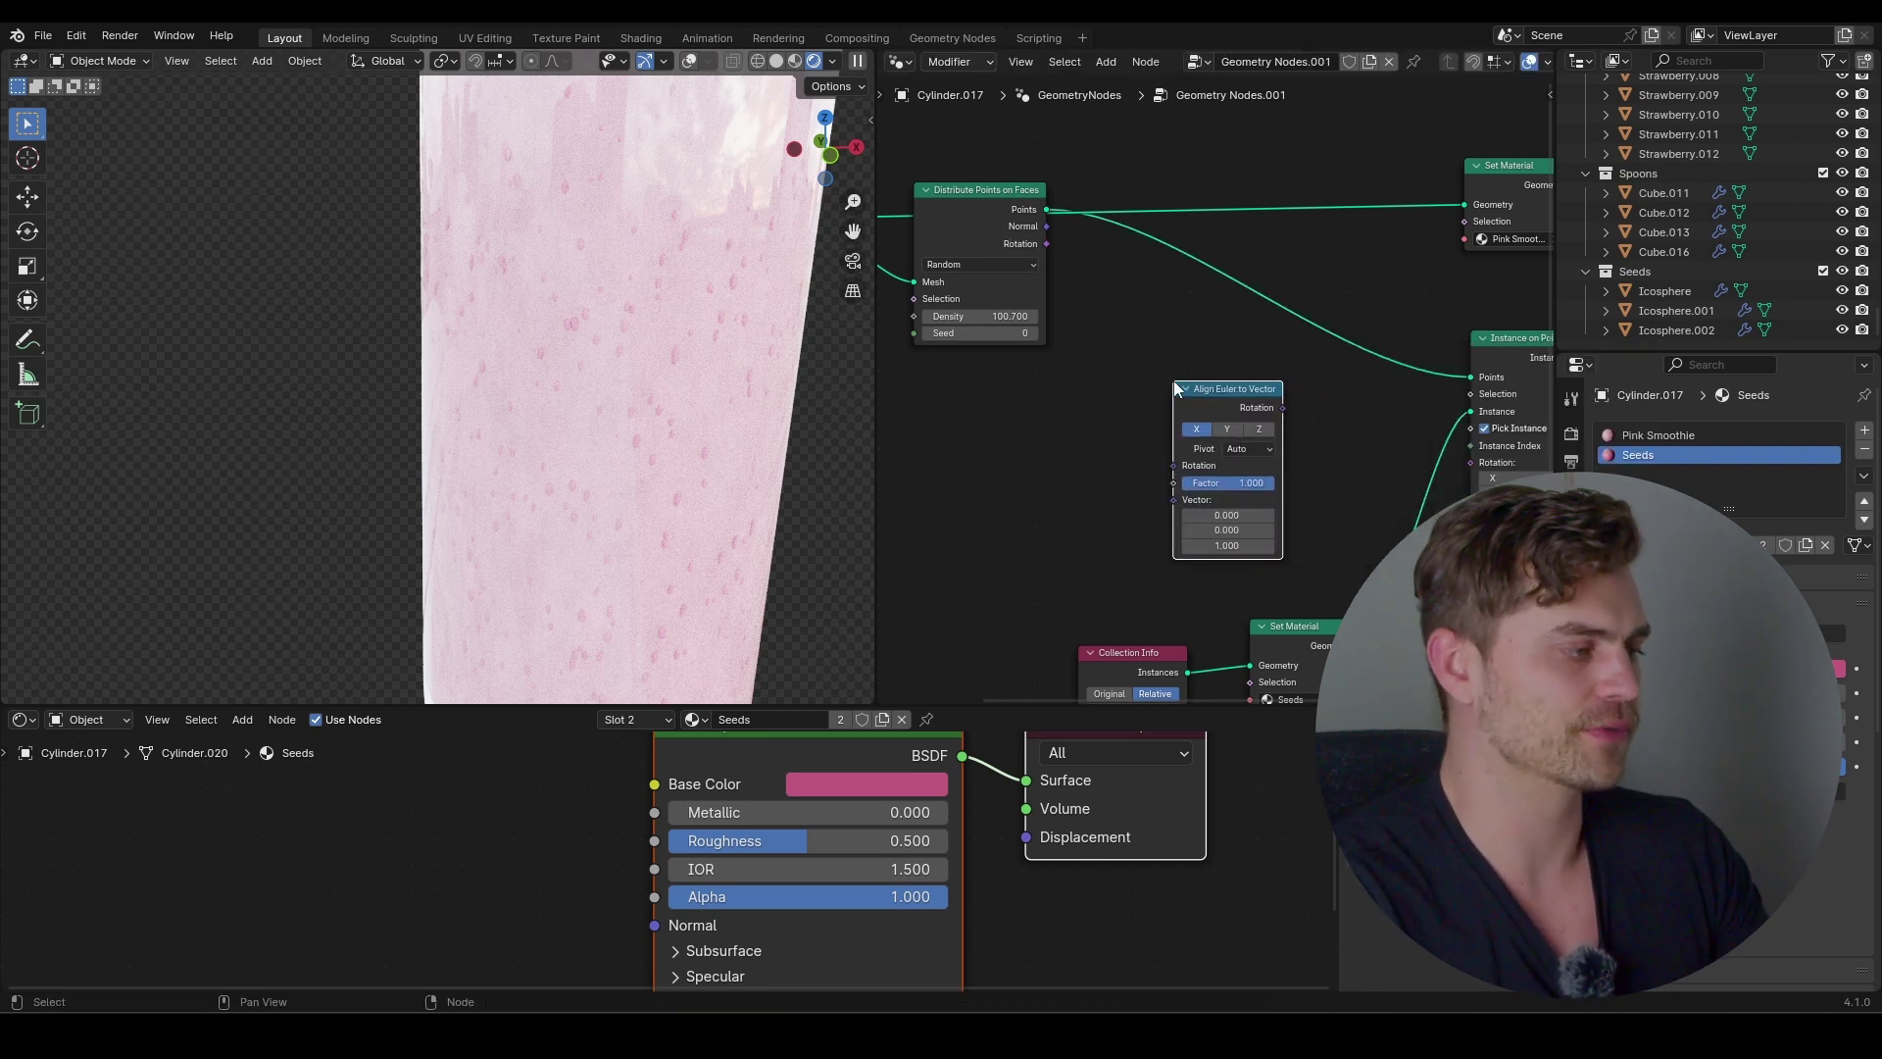
pyautogui.moveTo(1046, 243); pyautogui.dragTo(1175, 499)
pyautogui.moveTo(1283, 408); pyautogui.dragTo(1297, 408)
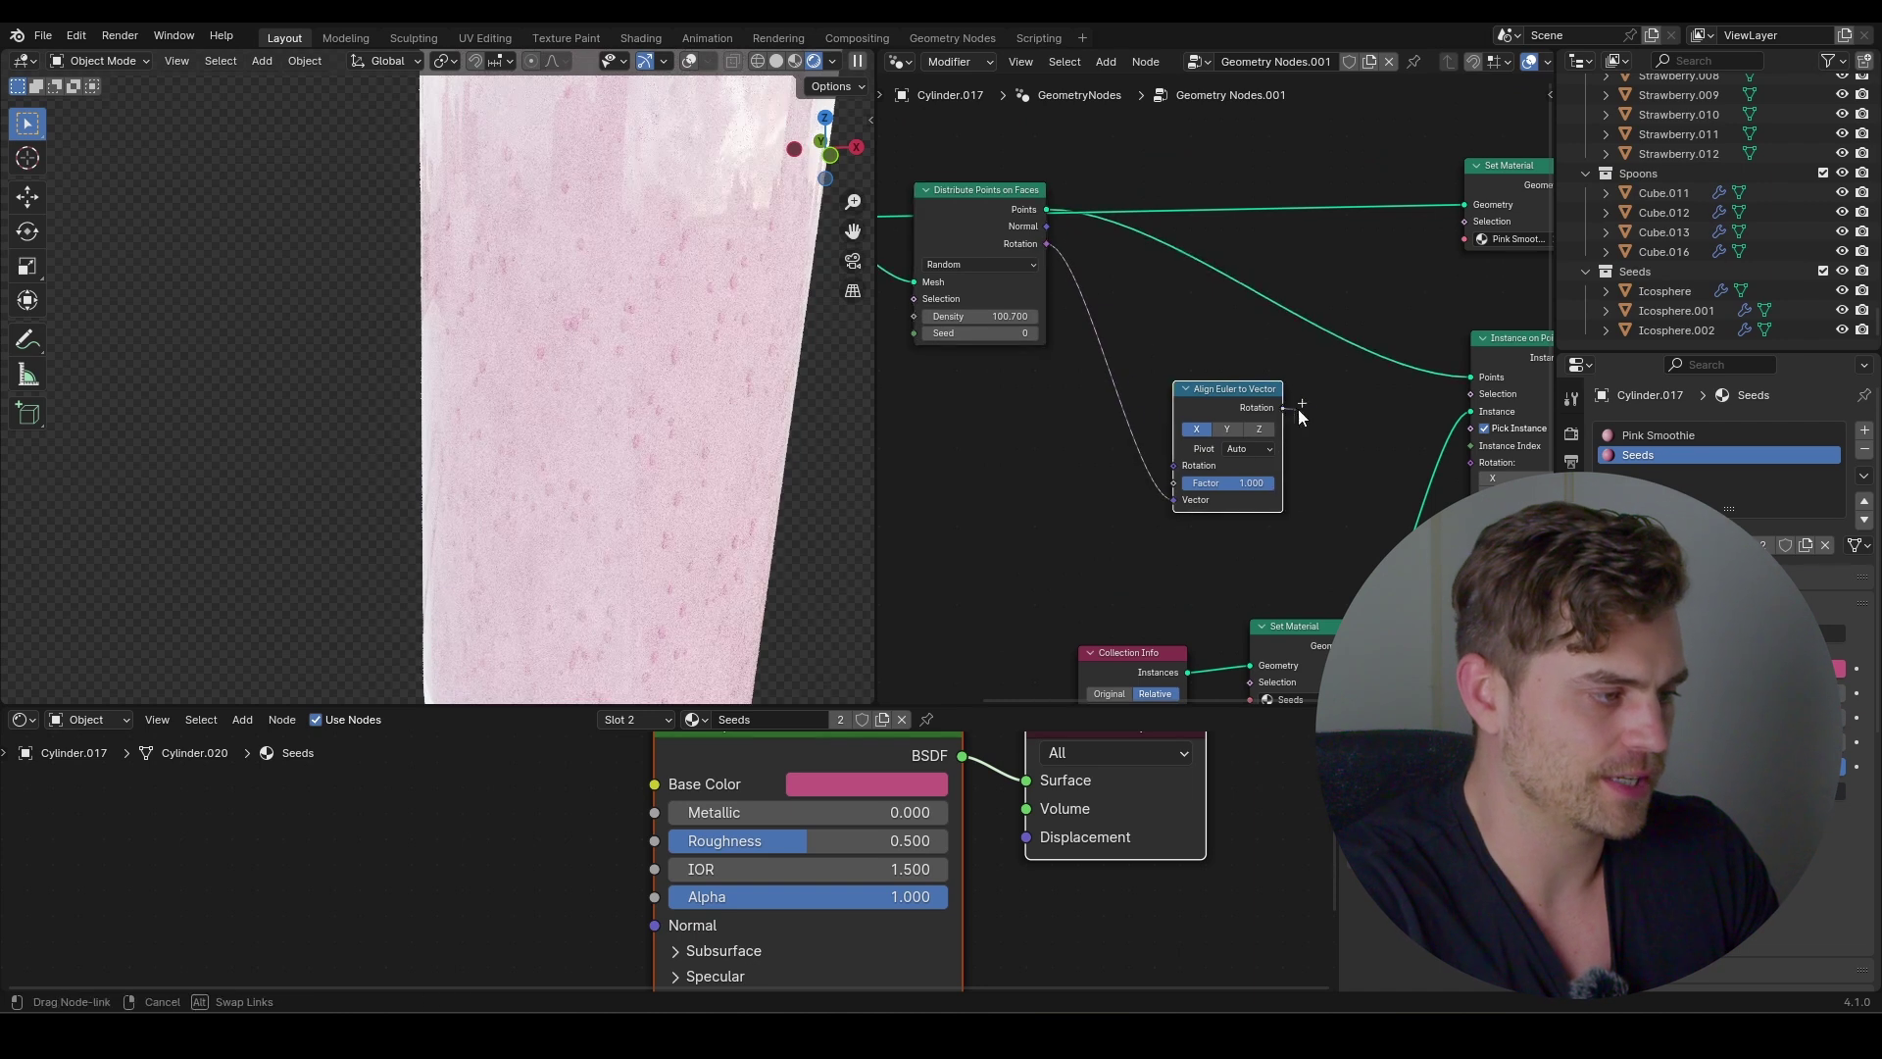
pyautogui.moveTo(1451, 398); pyautogui.dragTo(1486, 464)
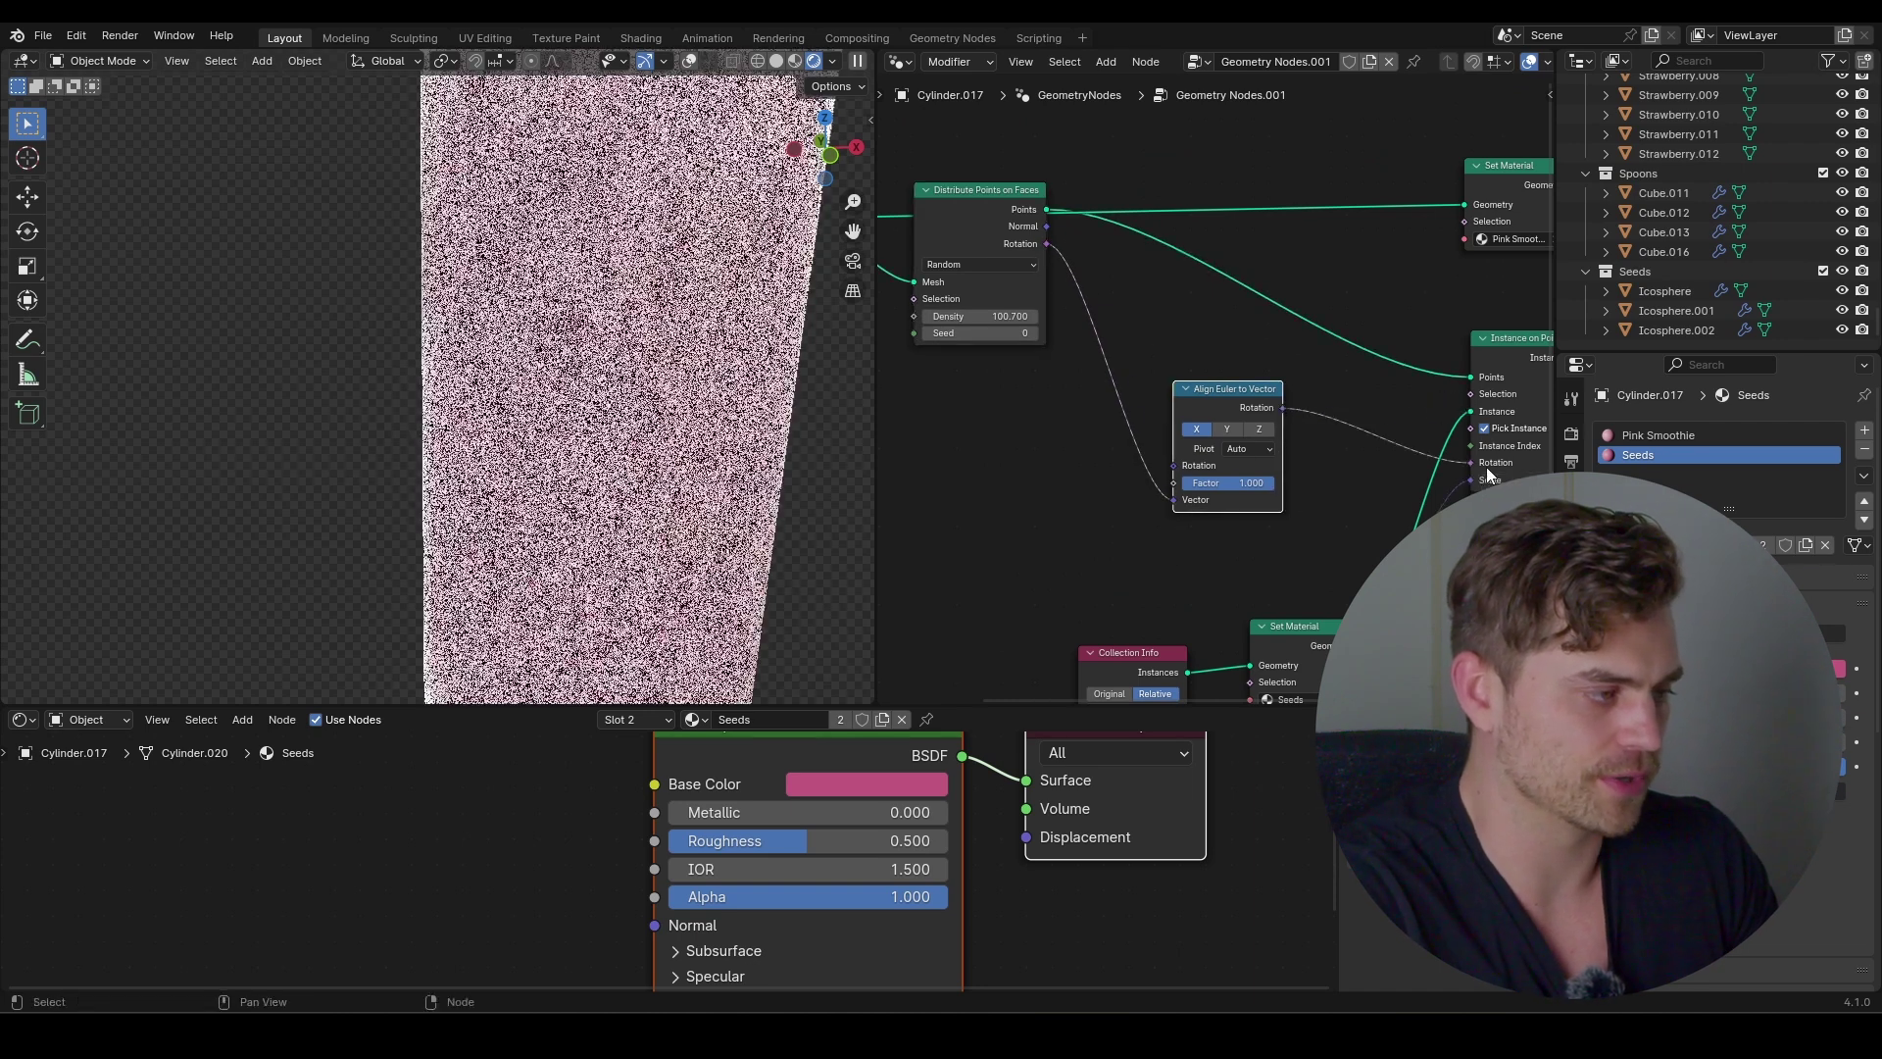
# Set the Align Euler to Vector node's axis to Z and its Factor to roughly one half
pyautogui.click(1258, 428)
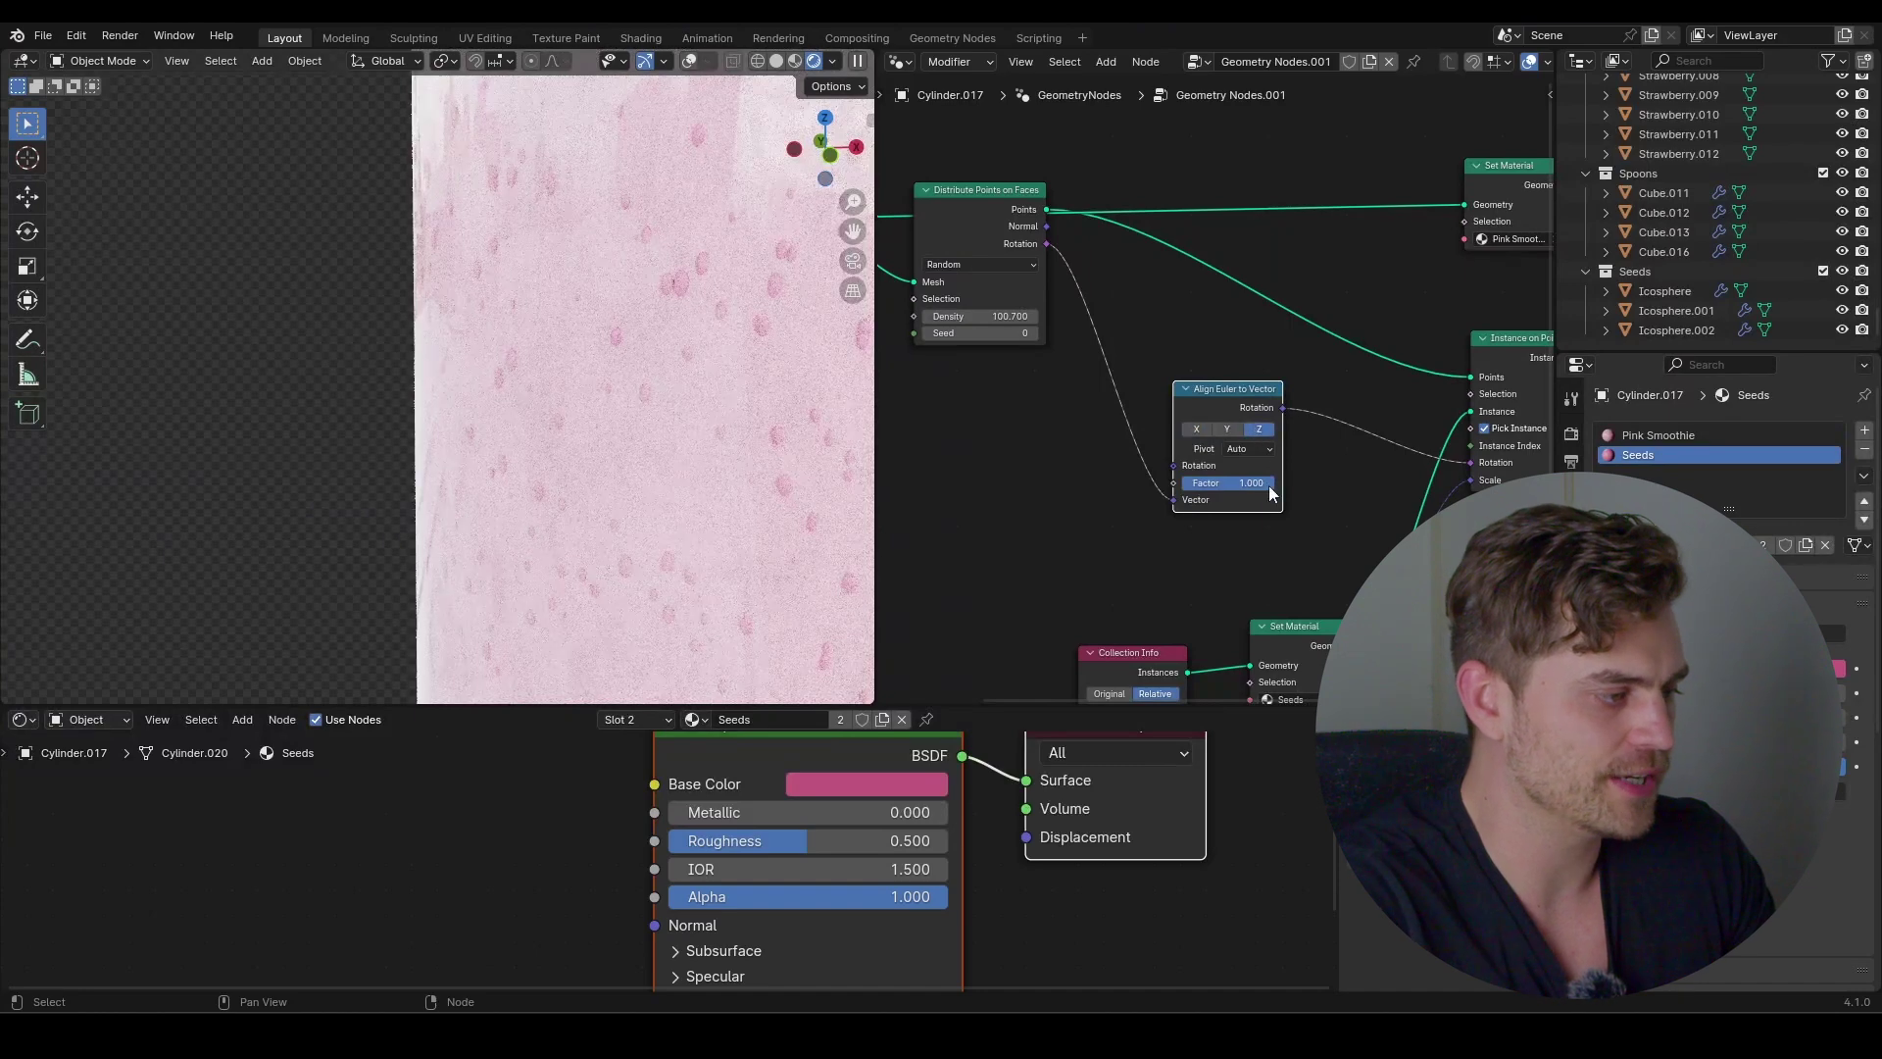
pyautogui.moveTo(1267, 484); pyautogui.dragTo(1198, 484)
pyautogui.keyDown('shift'); pyautogui.moveTo(807, 391); pyautogui.dragTo(693, 419, button='middle'); pyautogui.keyUp('shift')
pyautogui.scroll(2, 692, 416)
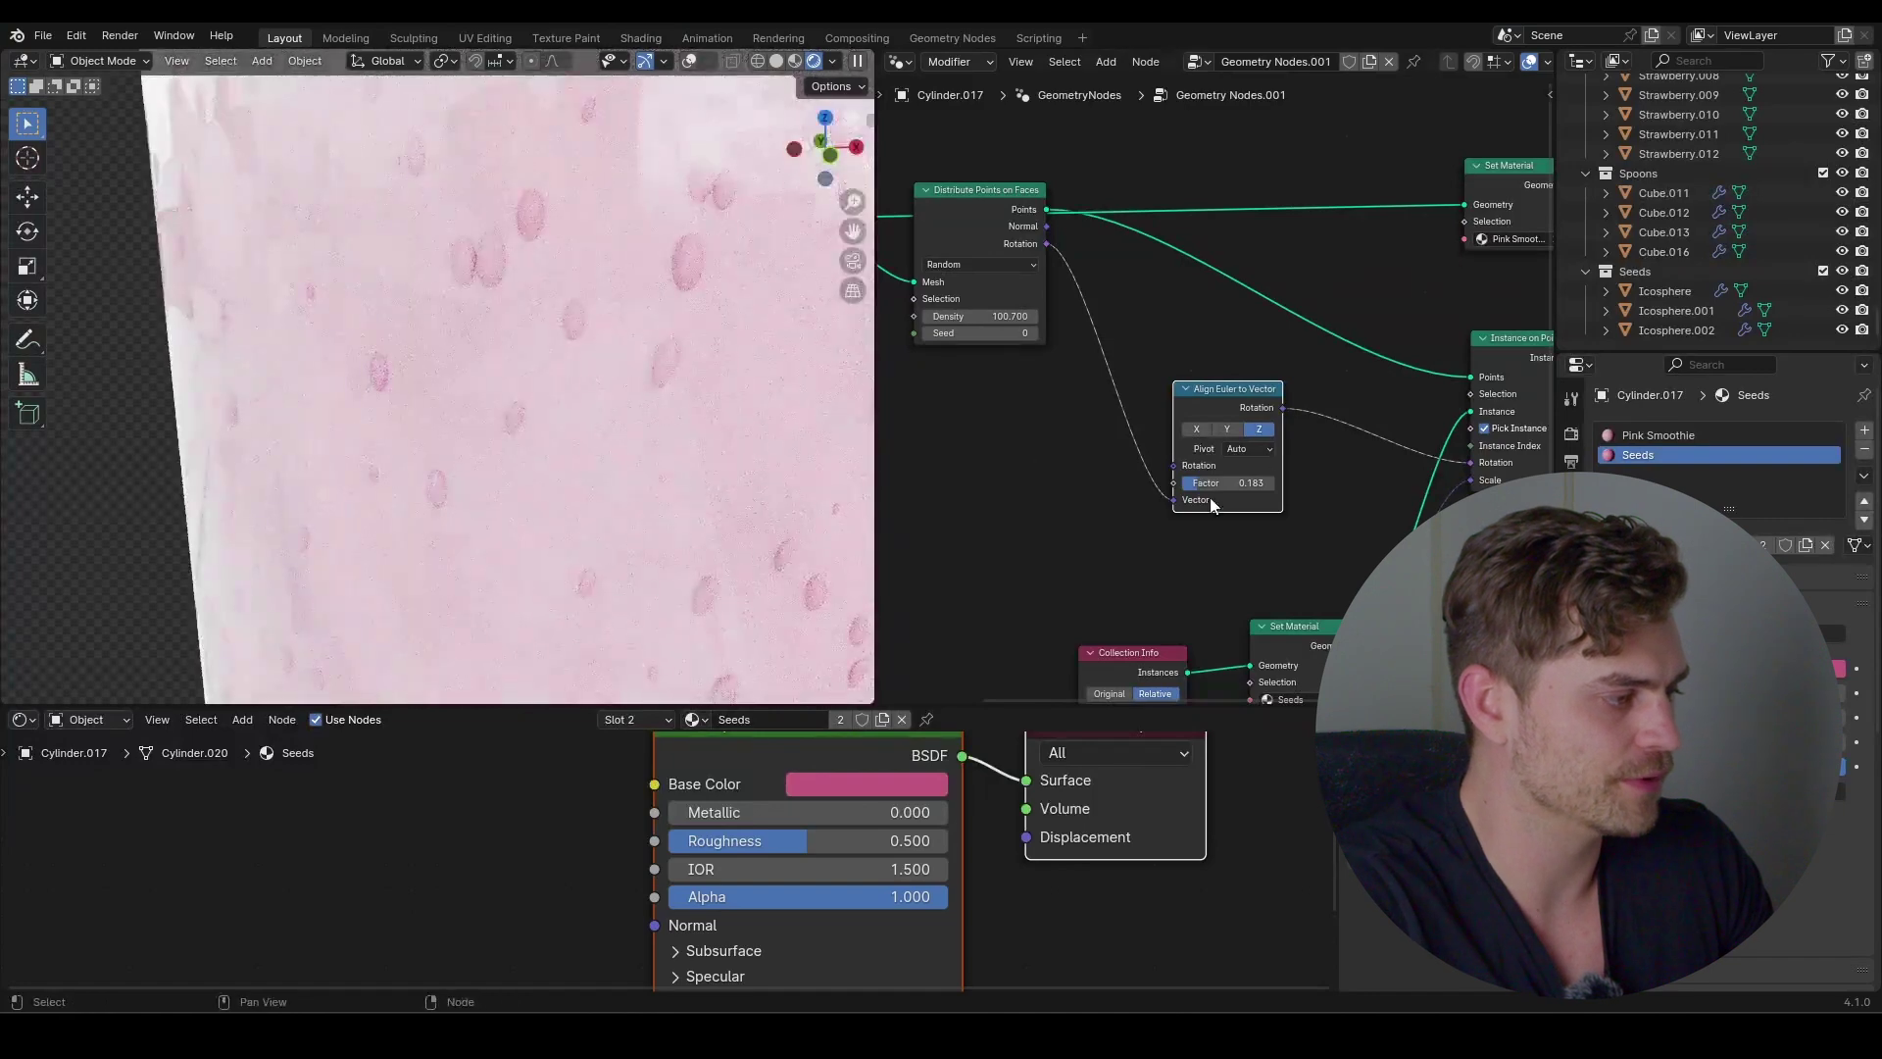
pyautogui.moveTo(1194, 484); pyautogui.dragTo(1233, 484)
pyautogui.scroll(-2, 1172, 432)
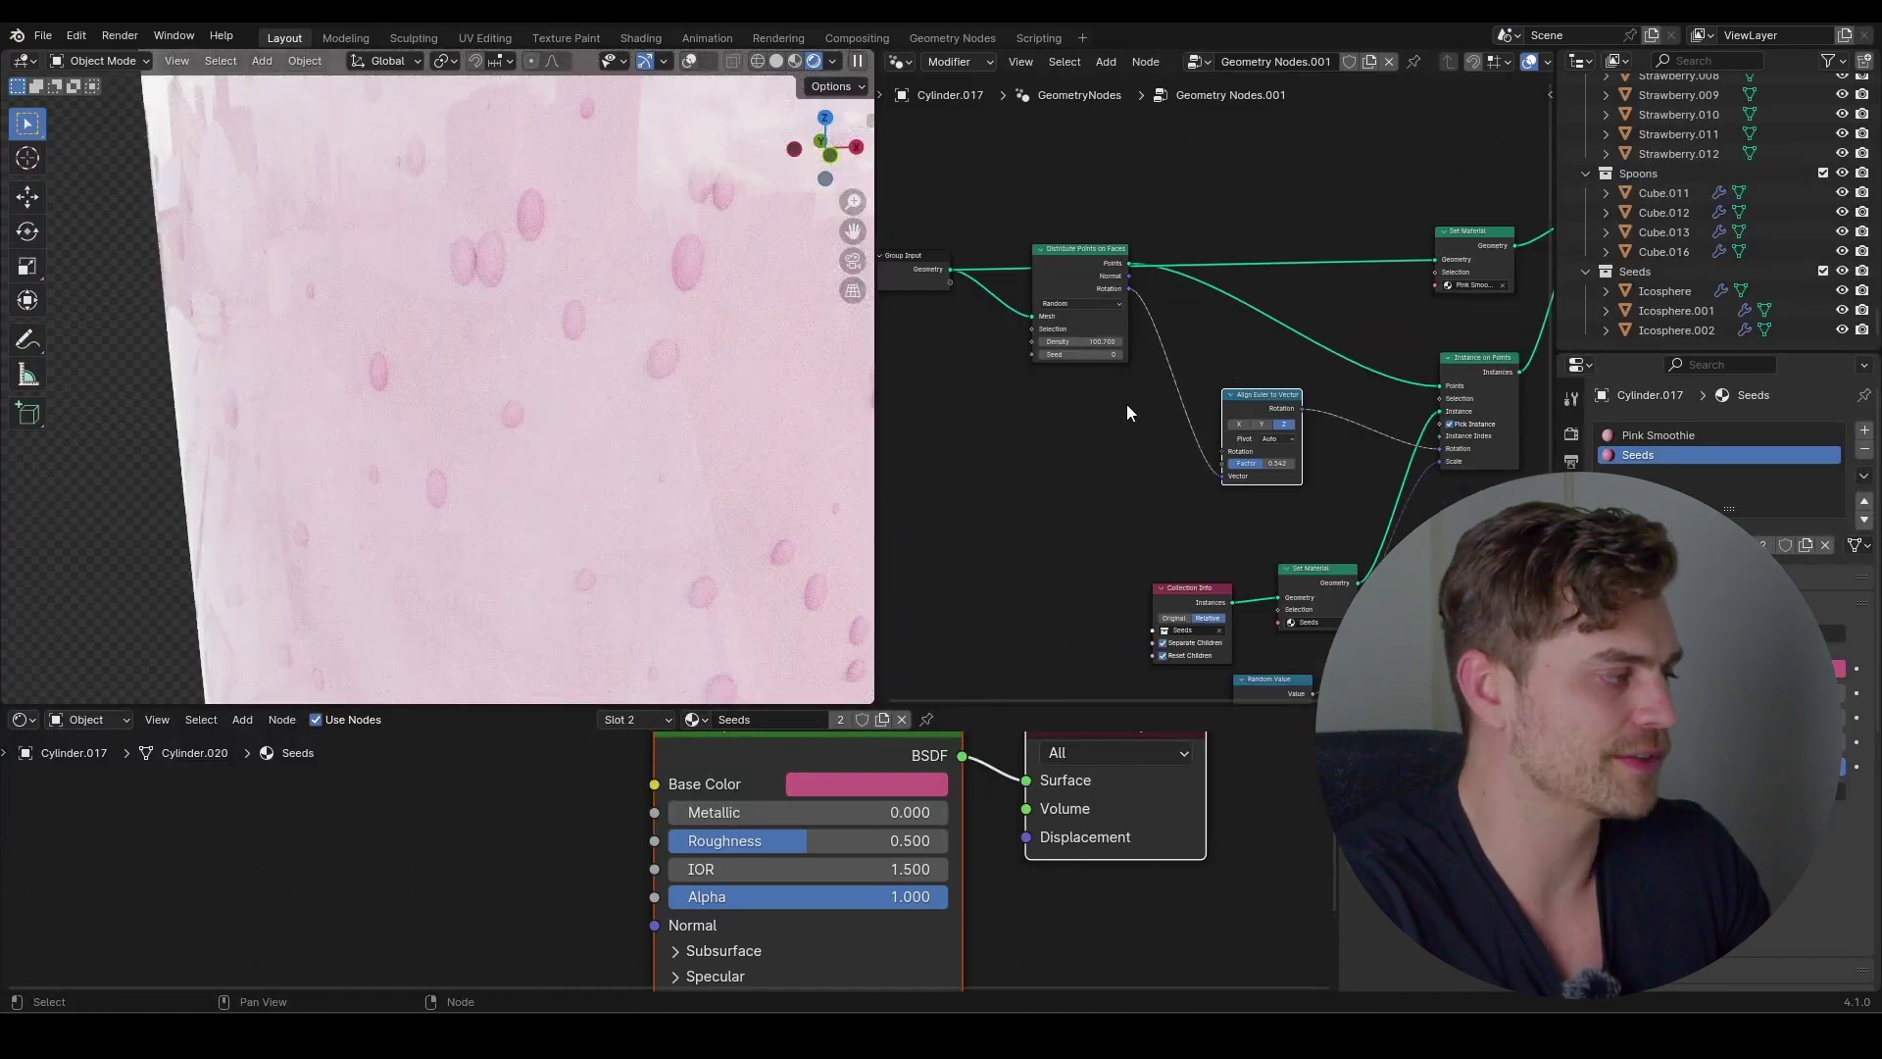
pyautogui.scroll(-6, 627, 368)
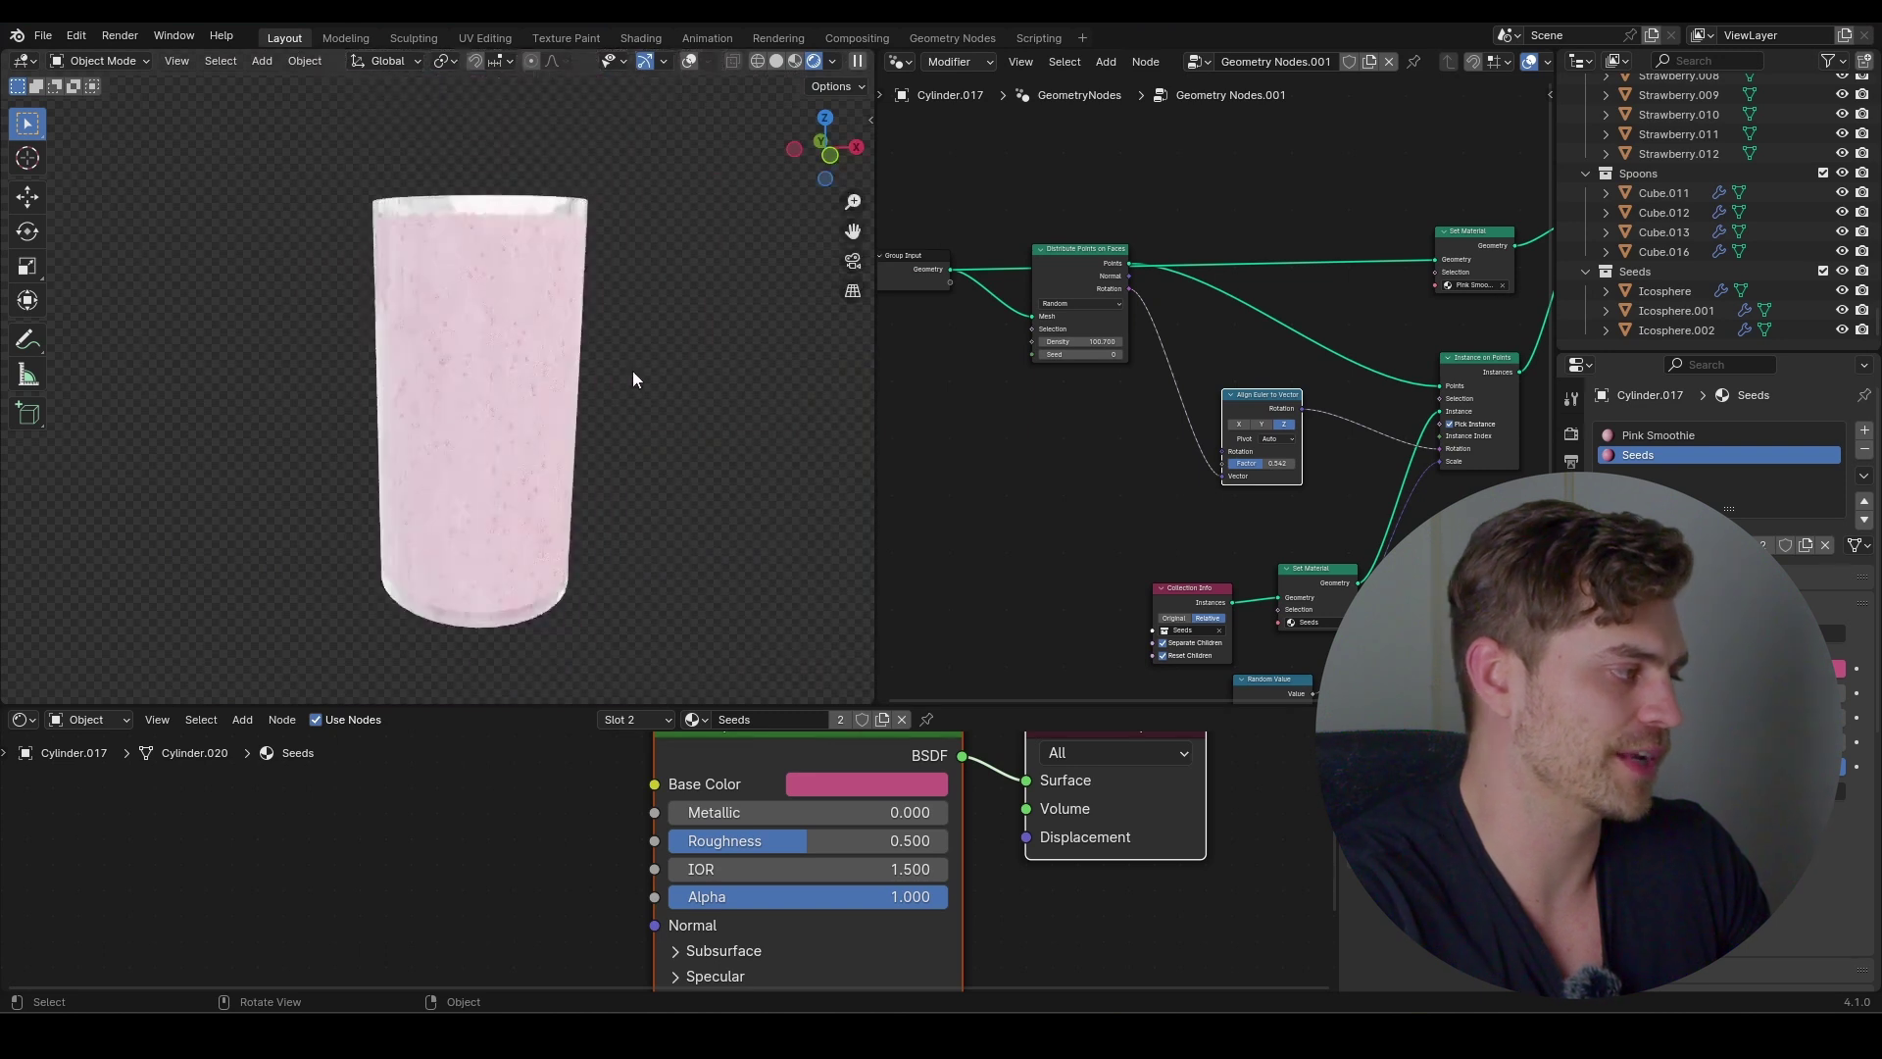
# Lower the Align Euler to Vector node's Factor to 0.292
pyautogui.scroll(5, 674, 368)
pyautogui.scroll(-4, 674, 369)
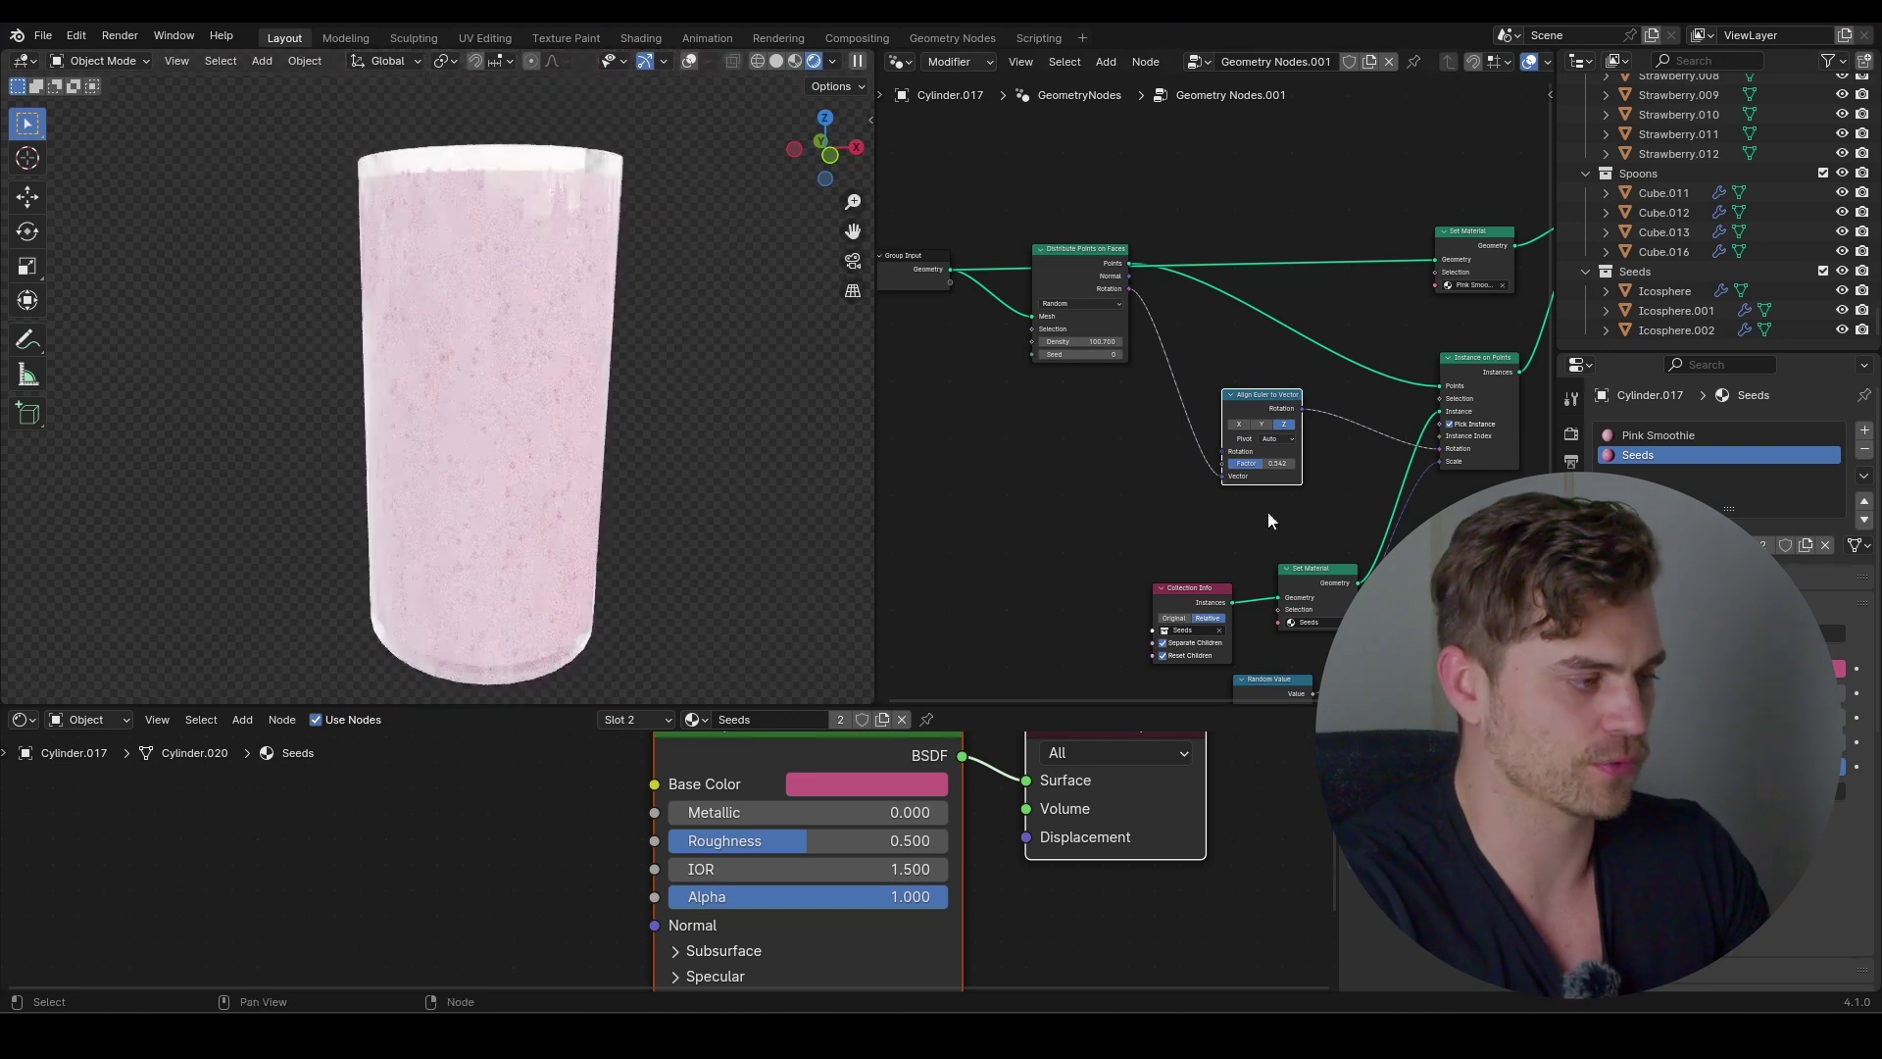
pyautogui.moveTo(1265, 472); pyautogui.dragTo(1247, 463)
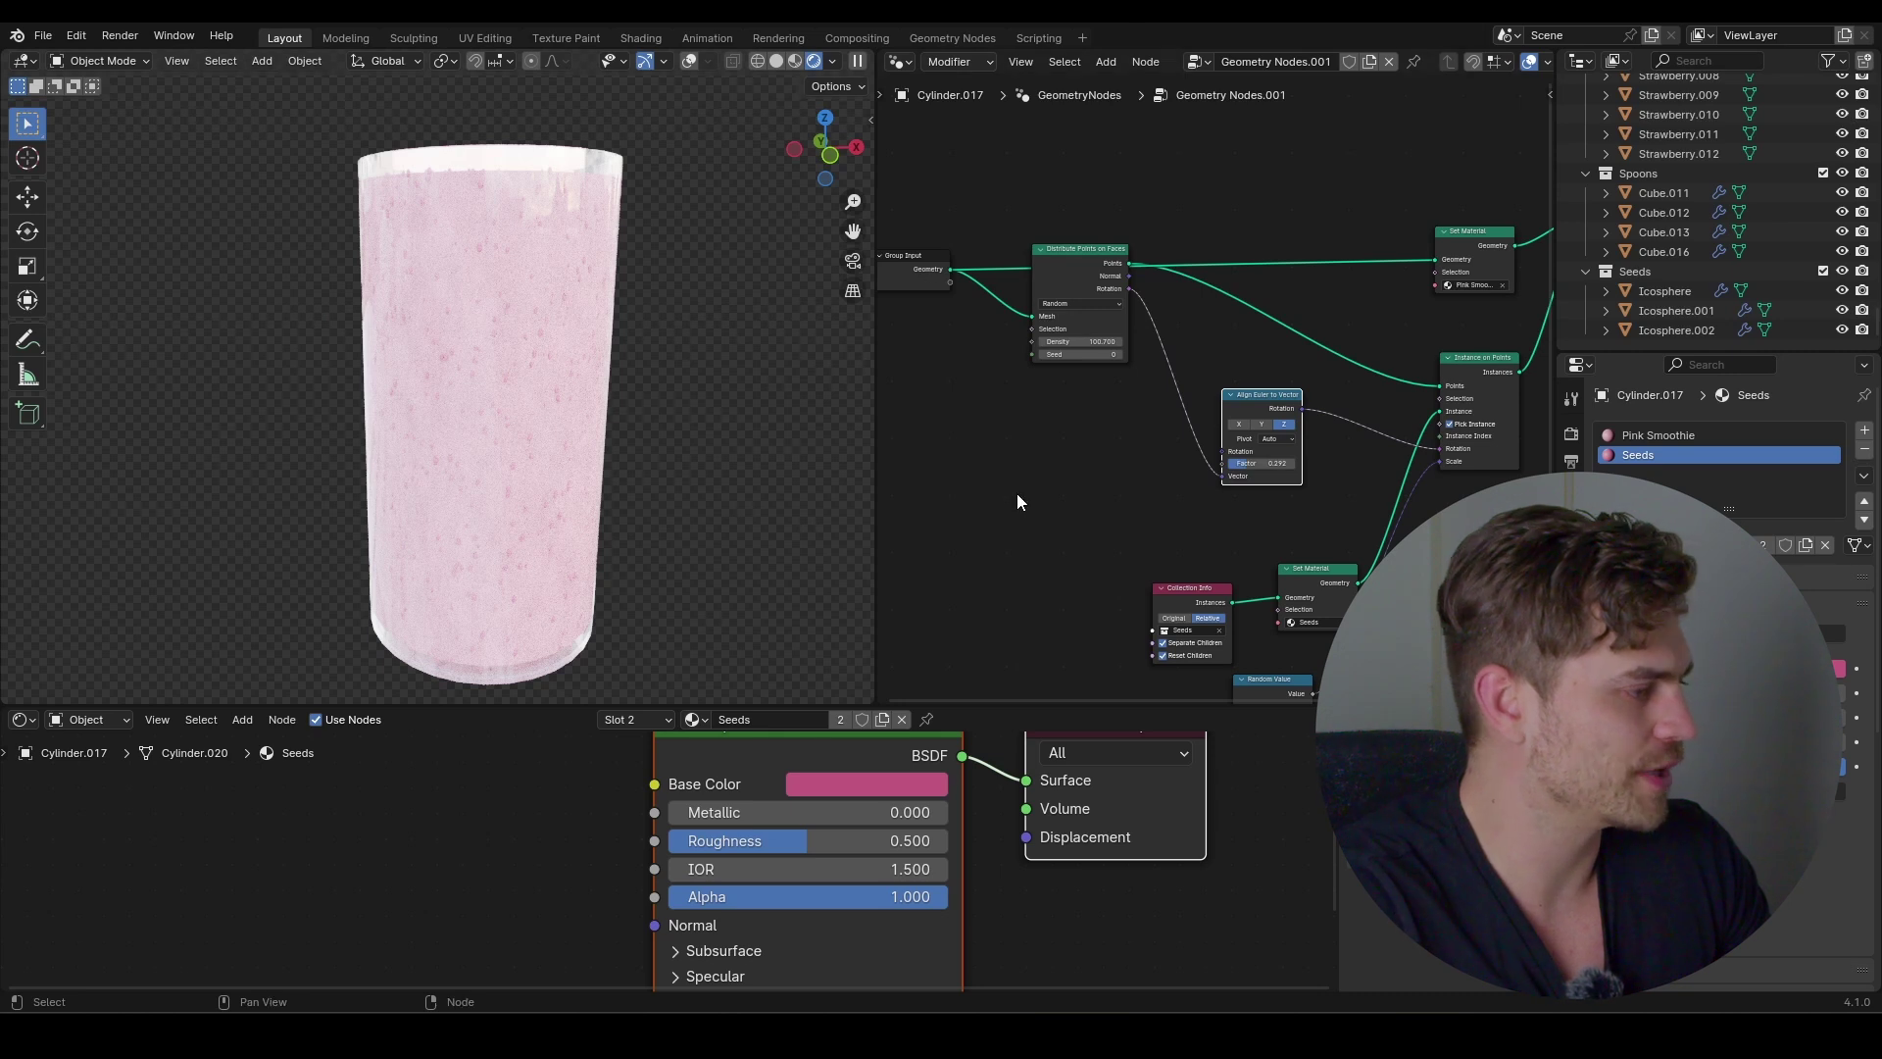
# Review the seed-scattering node tree from the point distribution to the random scale, and save the file
pyautogui.moveTo(1146, 517); pyautogui.dragTo(1023, 240, button='middle')
pyautogui.scroll(5, 1041, 461)
pyautogui.scroll(-5, 1232, 421)
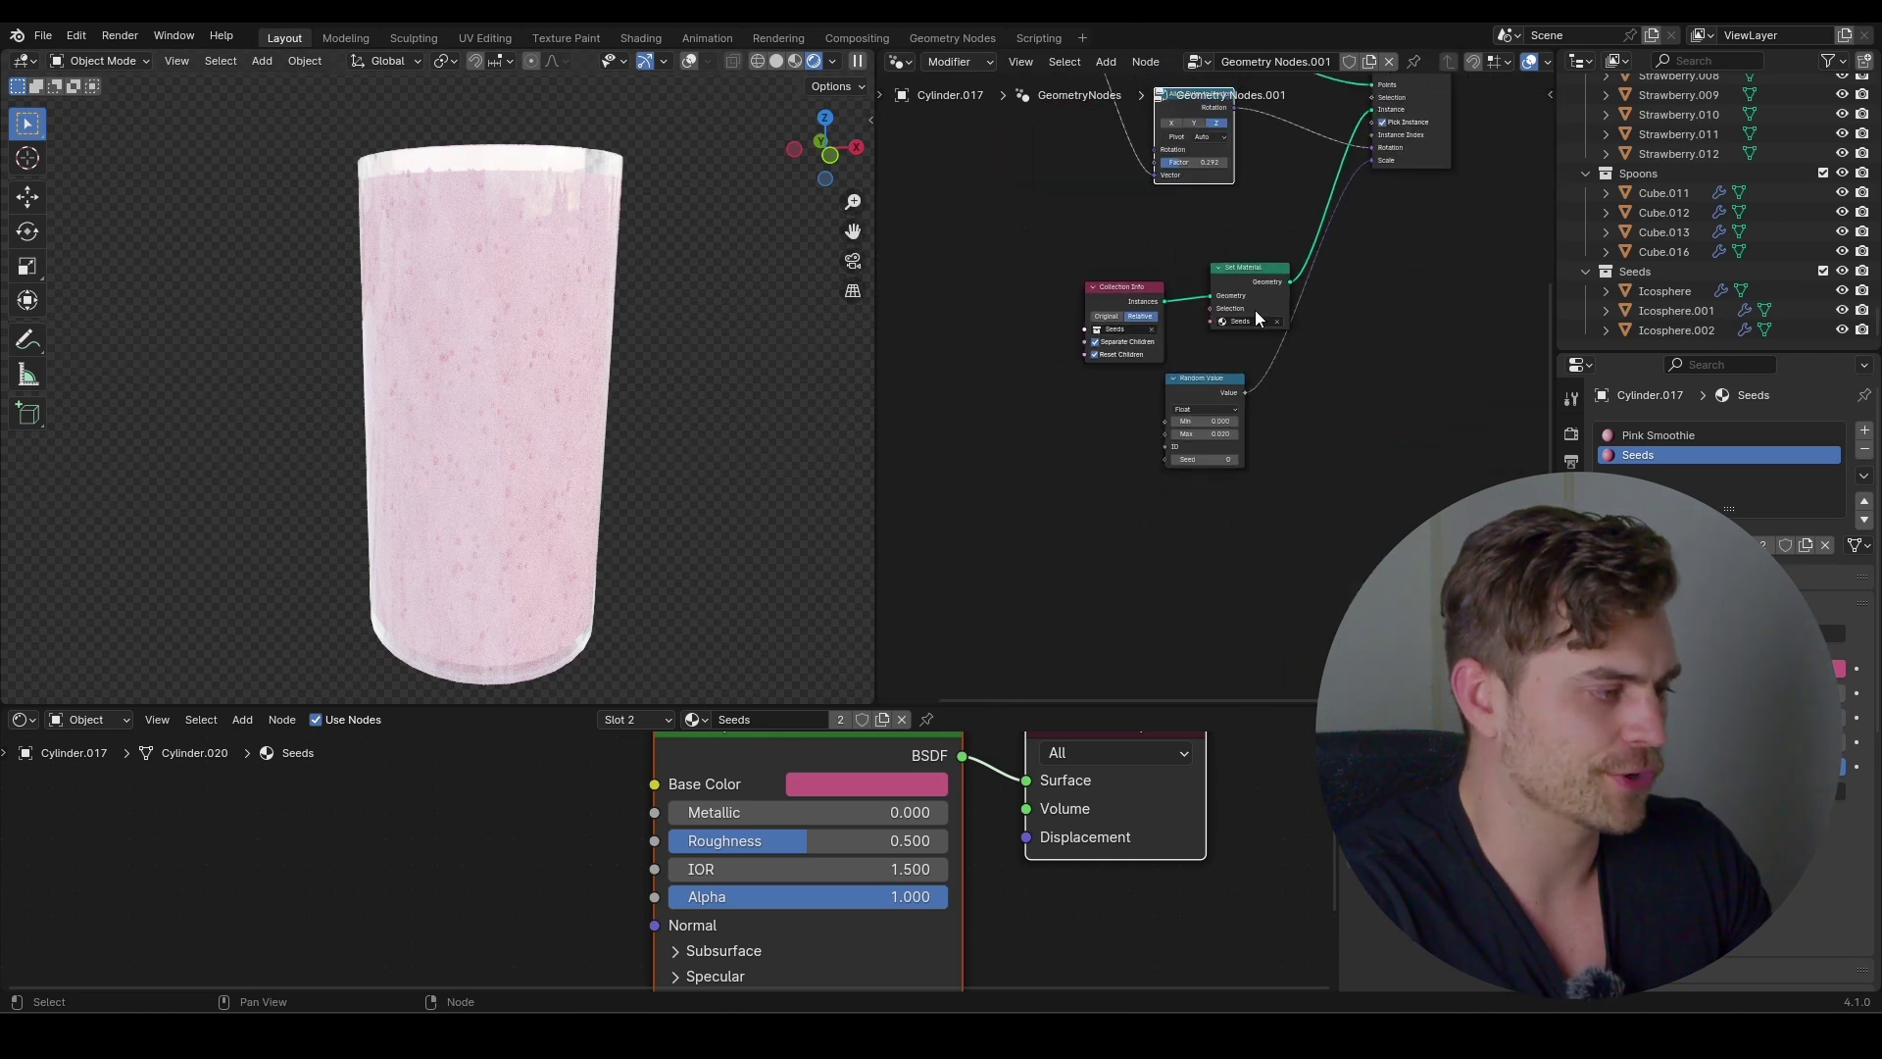
pyautogui.moveTo(1245, 229); pyautogui.dragTo(1233, 451, button='middle')
pyautogui.scroll(-2, 1230, 394)
pyautogui.scroll(5, 1233, 451)
pyautogui.scroll(2, 1233, 454)
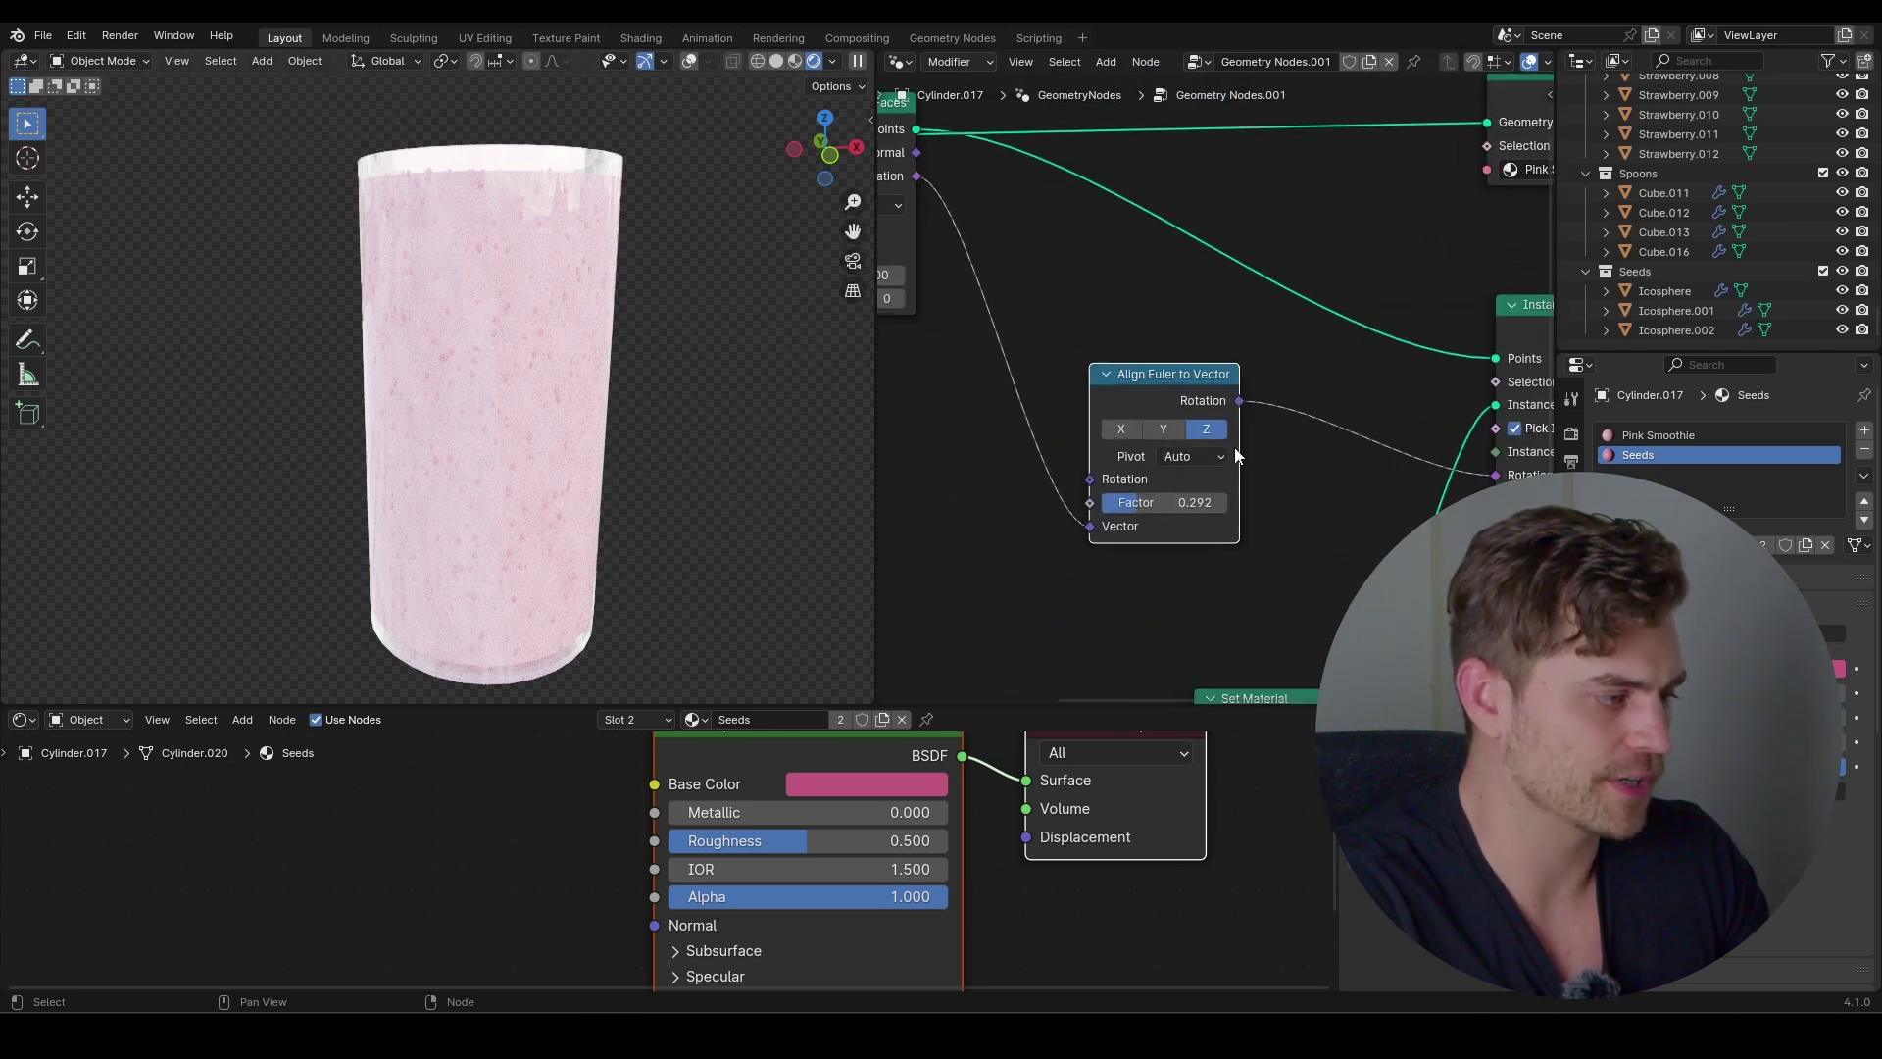
pyautogui.scroll(-6, 1235, 323)
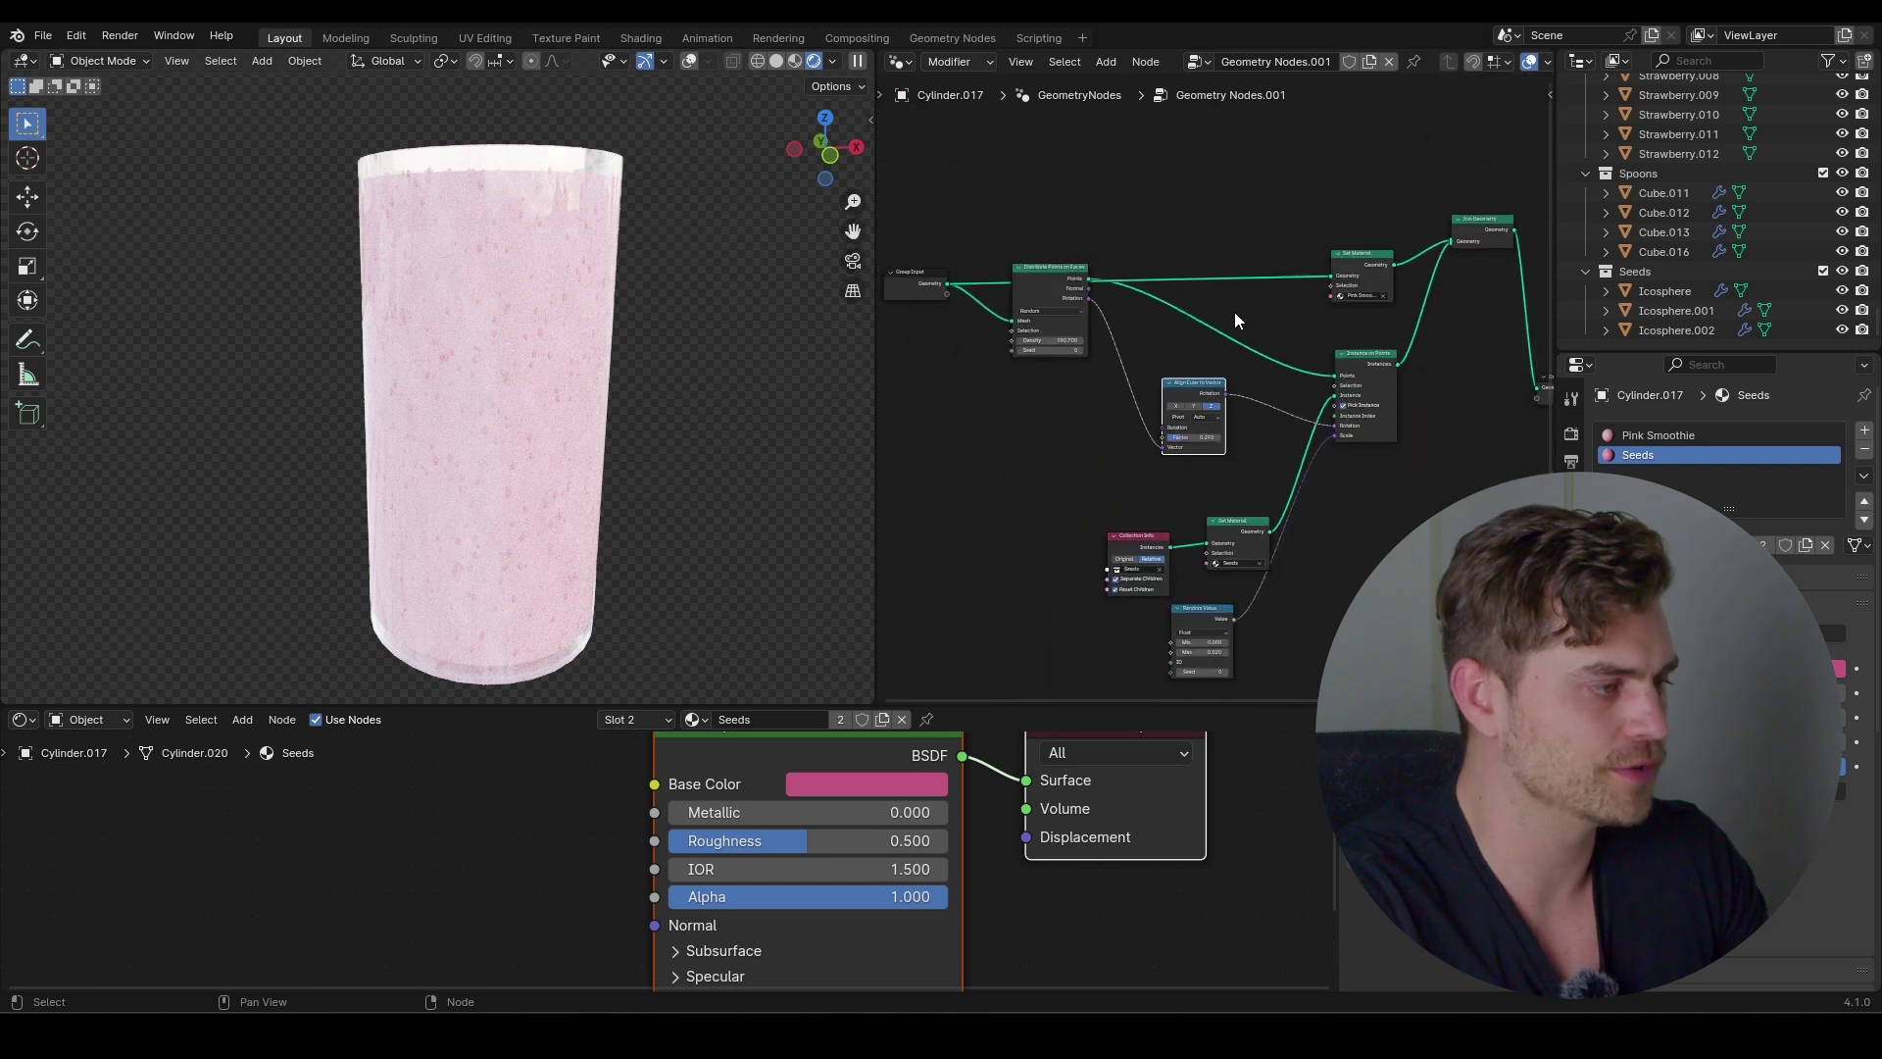
pyautogui.hotkey('ctrl', 's')
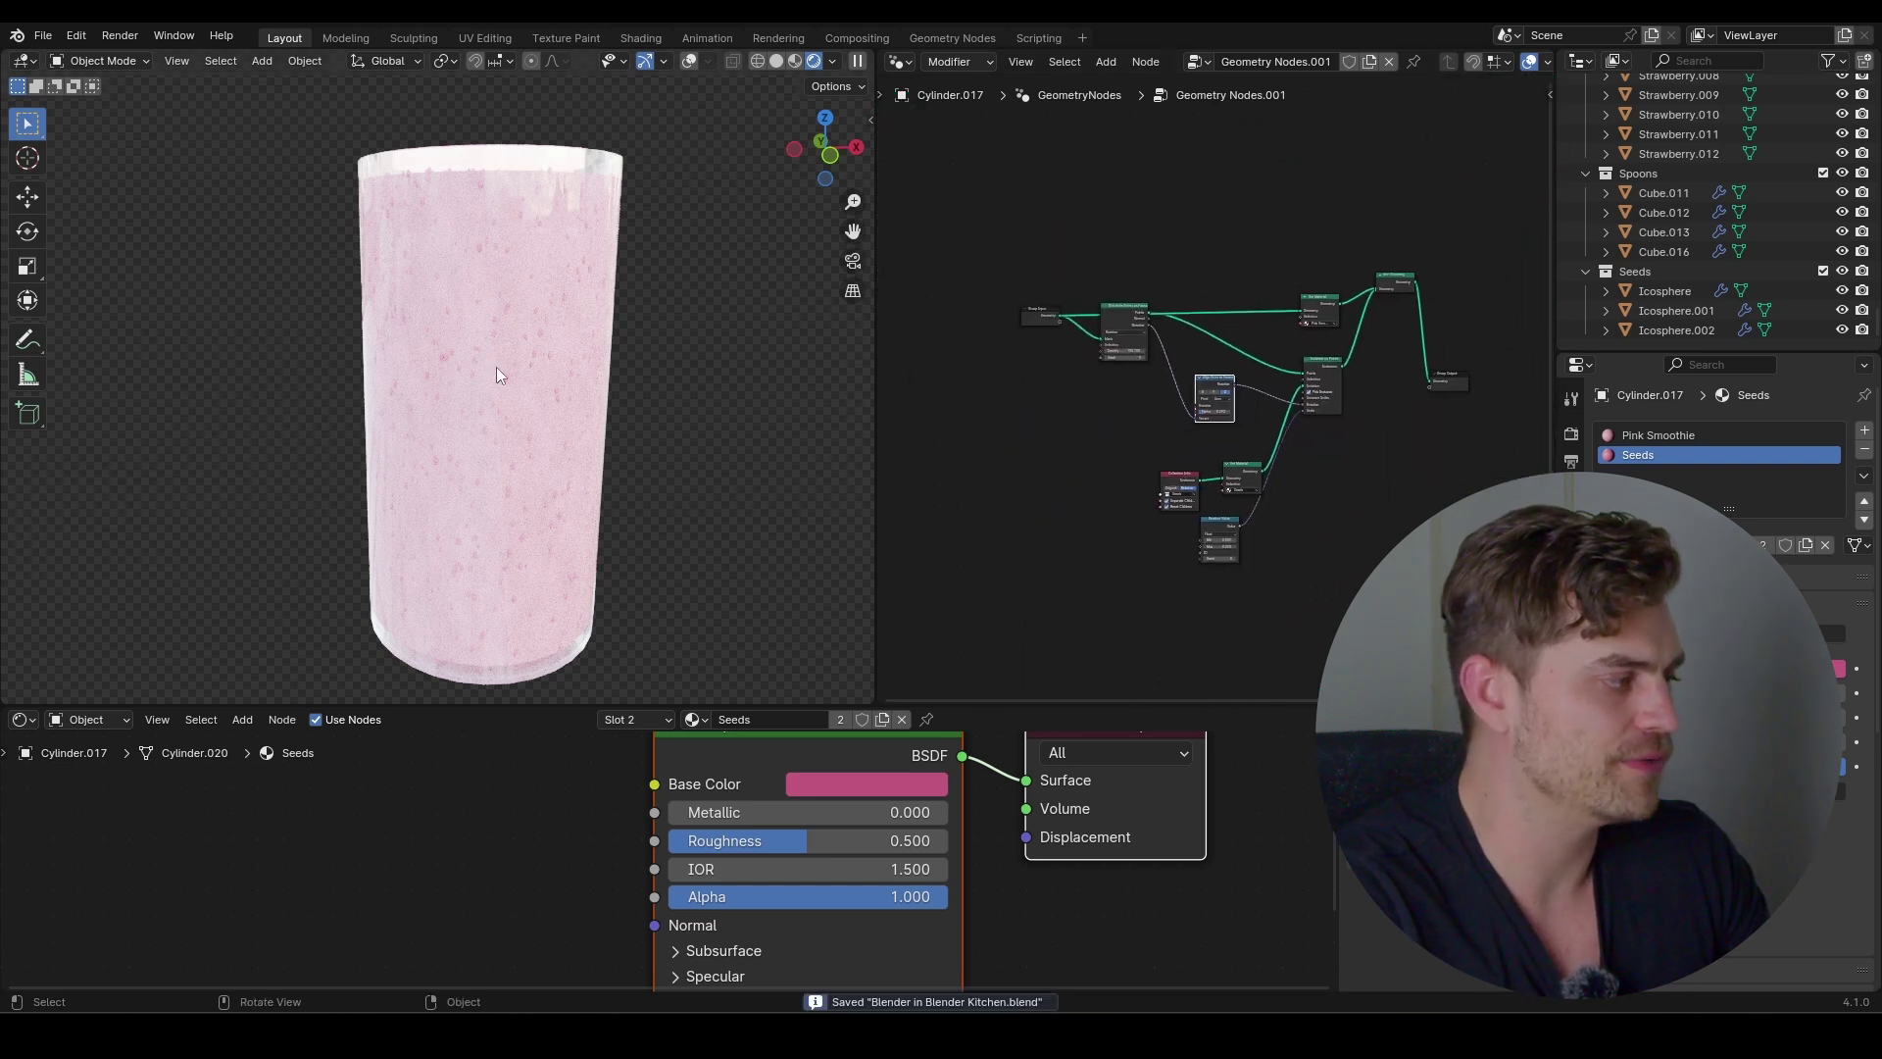
# Place the 3D cursor on the smoothie's top surface and add a 32-vertex cylinder there for a straw
pyautogui.scroll(-4, 496, 367)
pyautogui.moveTo(521, 309)
pyautogui.mouseDown(button='middle')
pyautogui.moveTo(539, 443)
pyautogui.moveTo(546, 281)
pyautogui.mouseUp(button='middle')
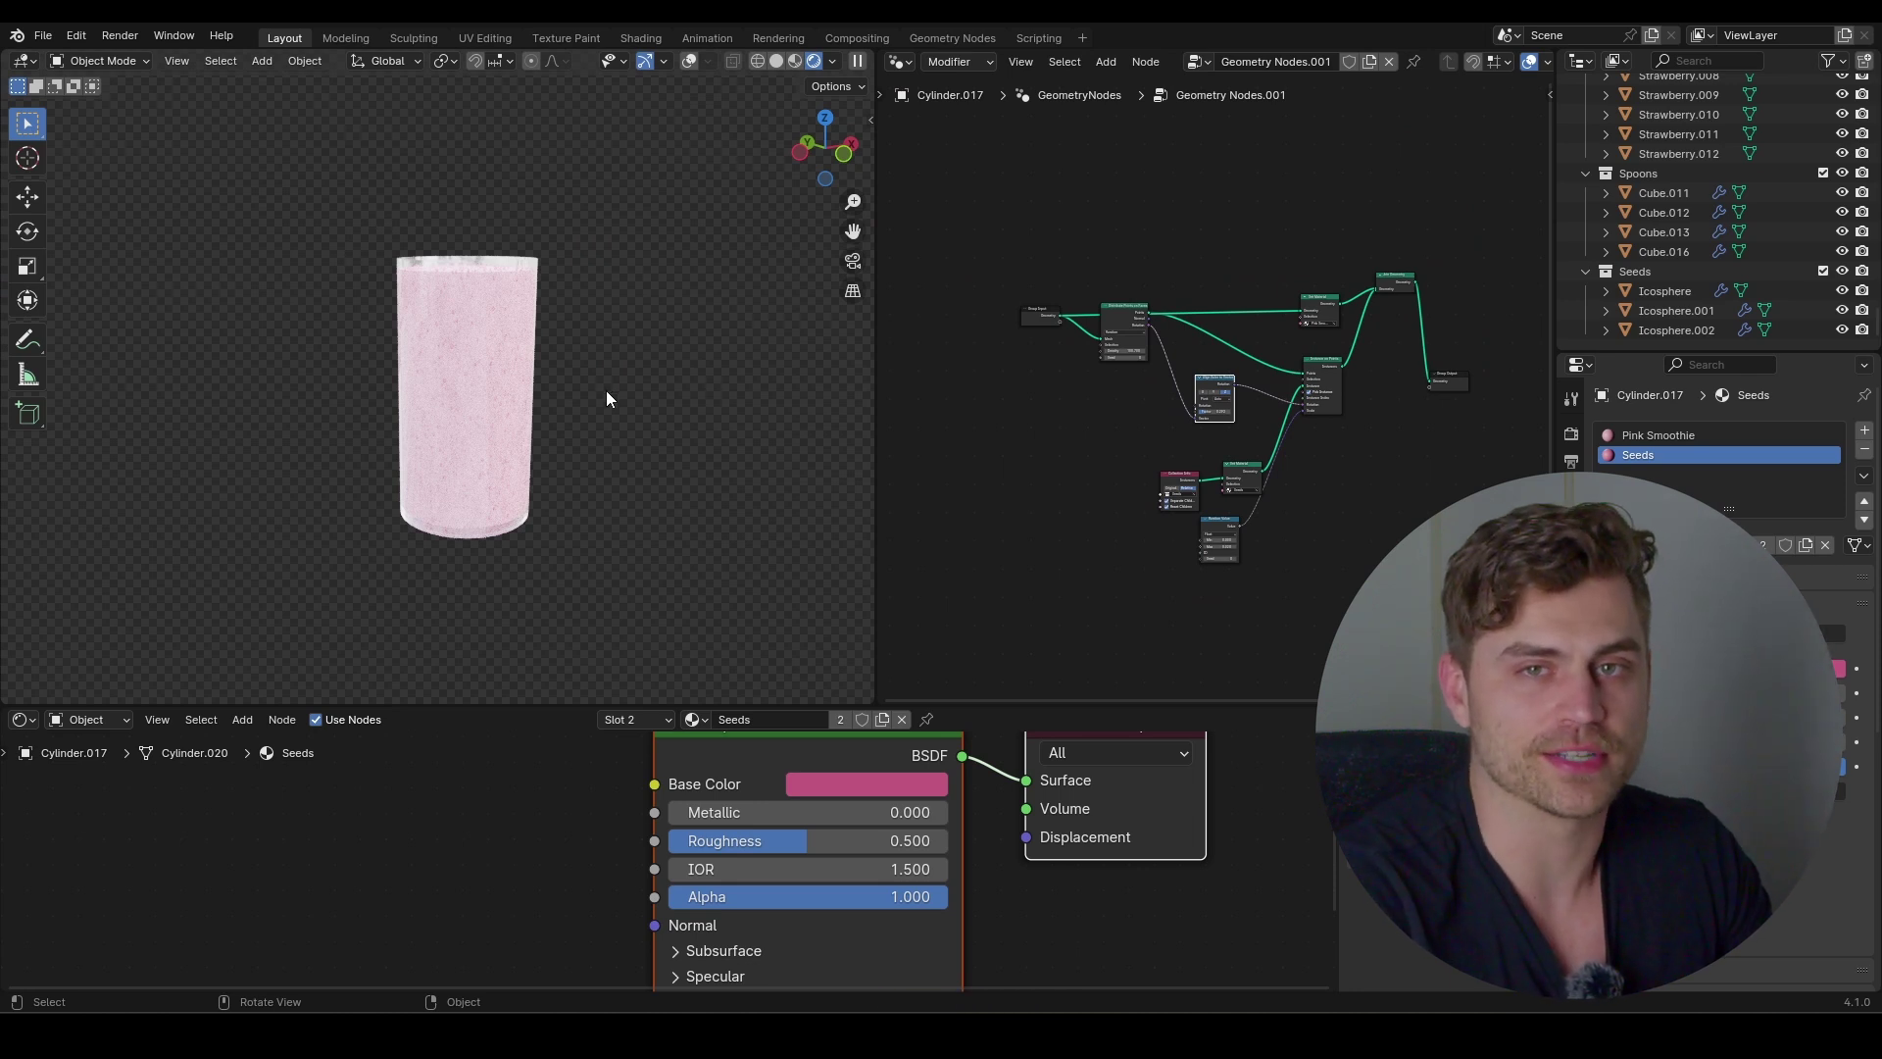
pyautogui.moveTo(537, 319); pyautogui.dragTo(507, 374, button='middle')
pyautogui.press('shift')
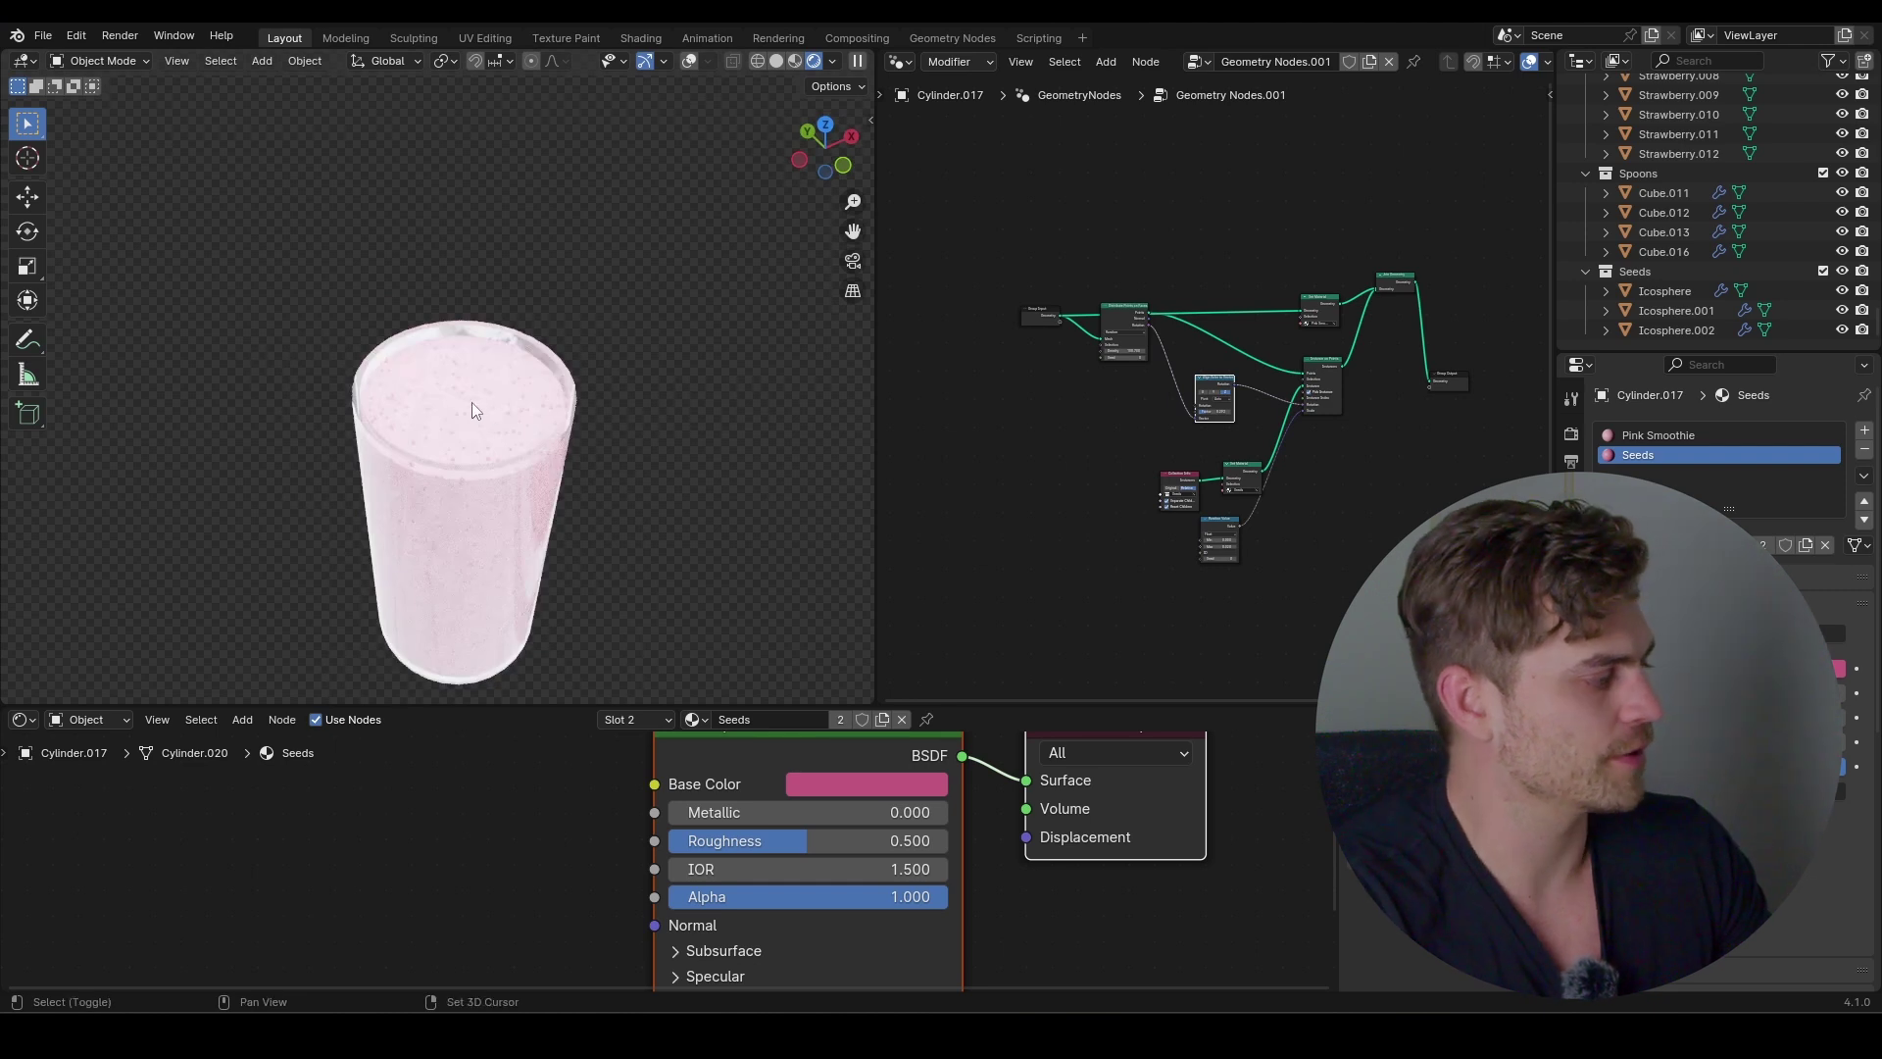
pyautogui.click(689, 62)
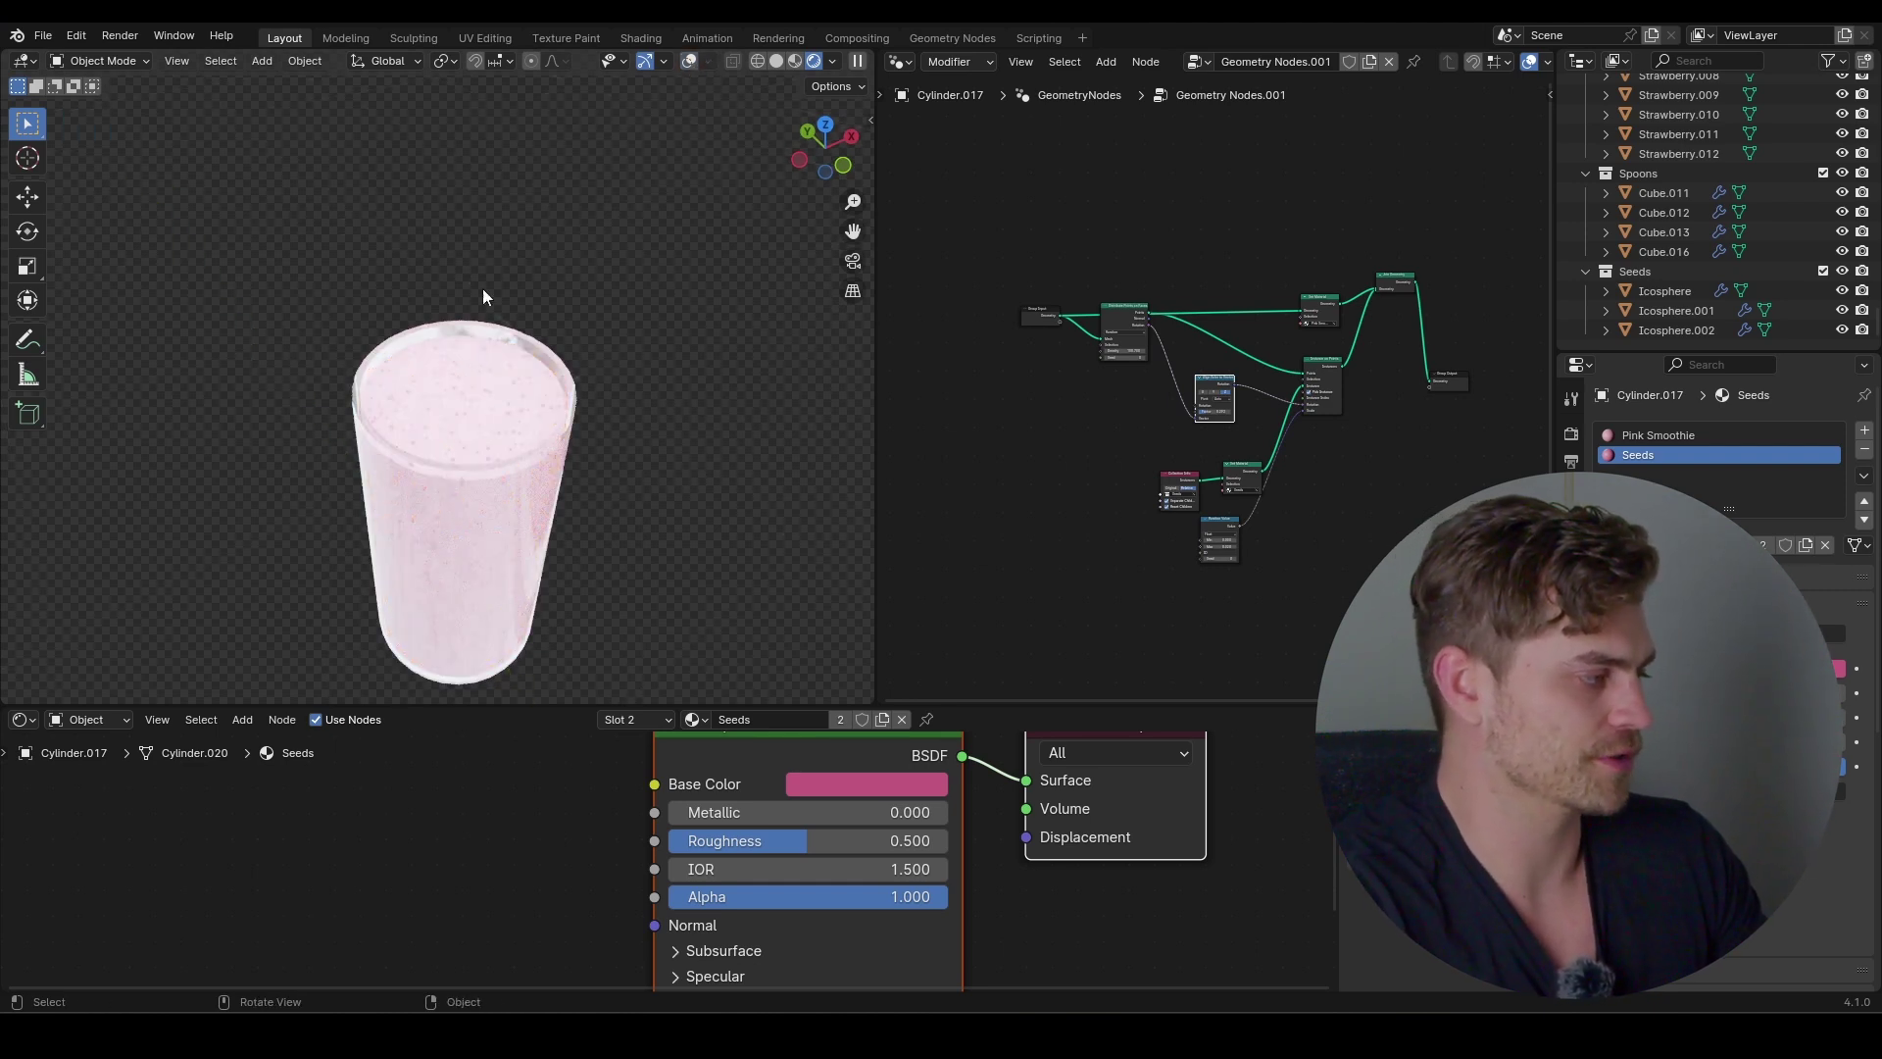
pyautogui.moveTo(525, 398); pyautogui.dragTo(567, 390, button='middle')
pyautogui.hotkey('shift', 'a')
pyautogui.click(751, 402)
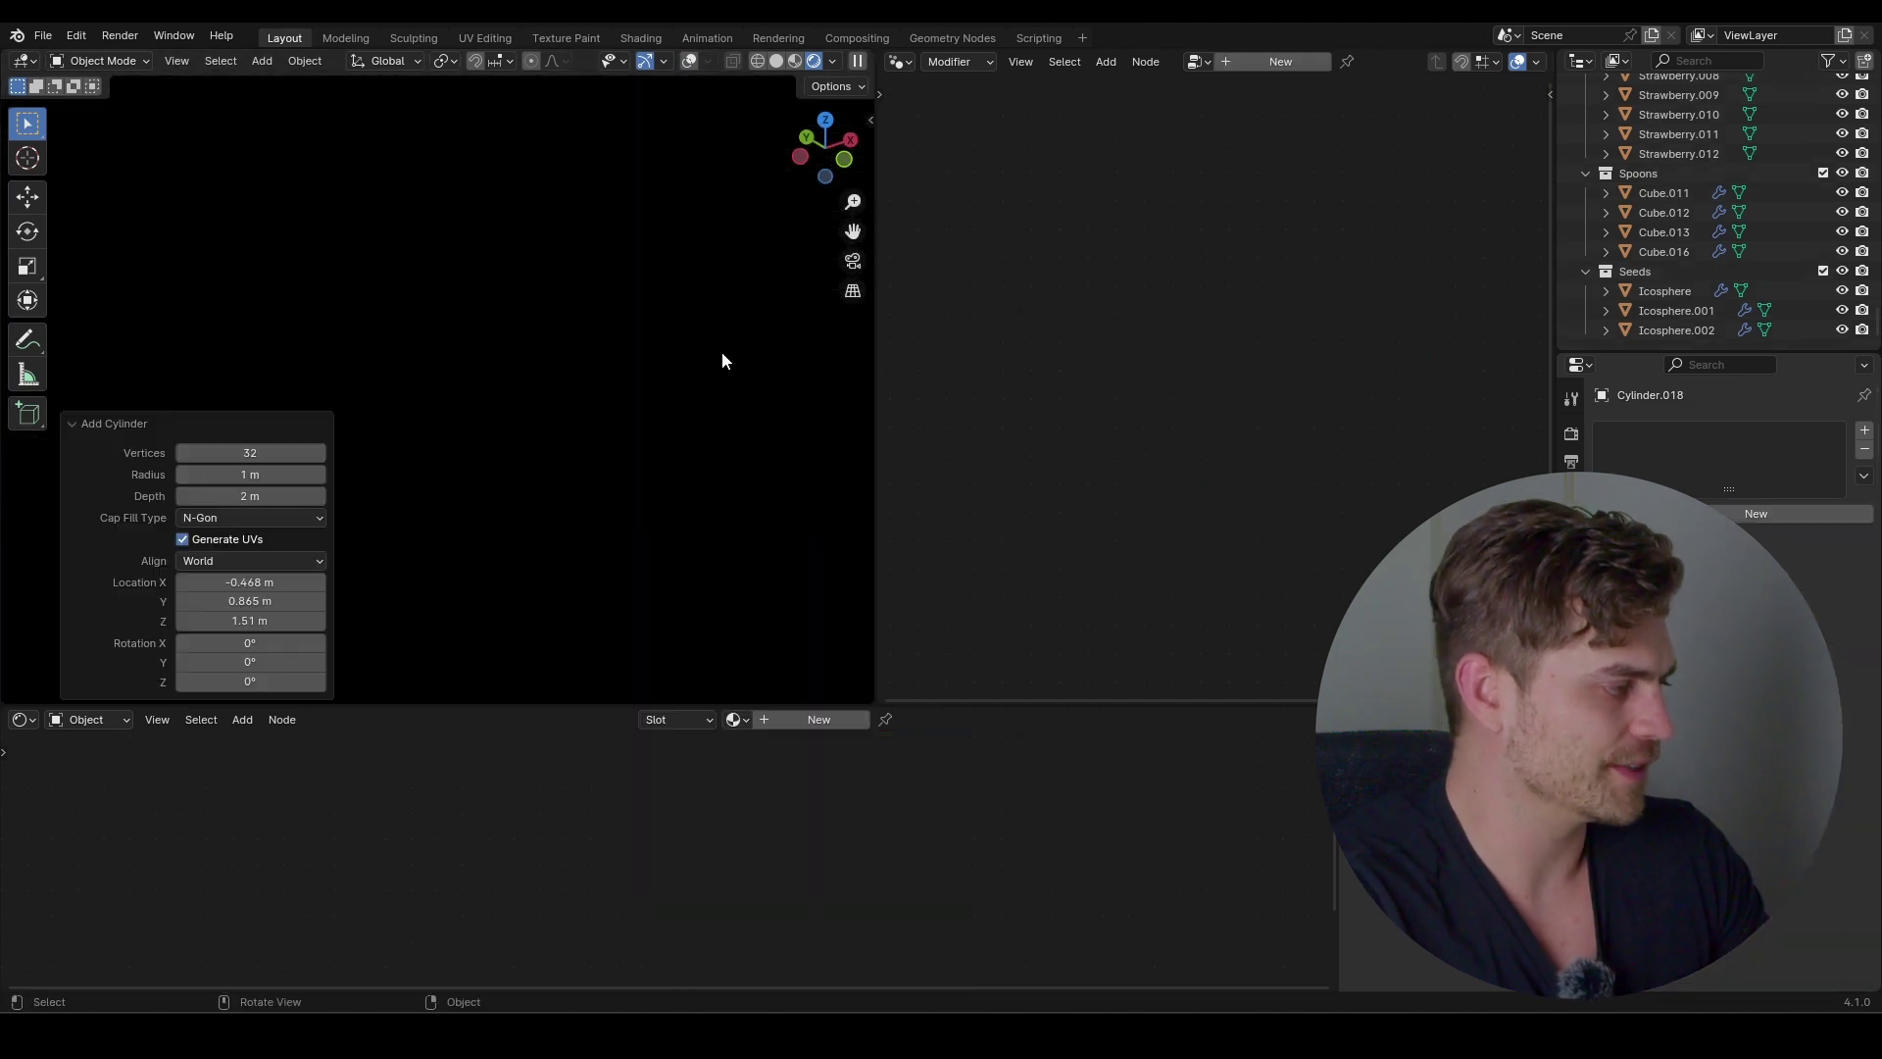
# Scale the new cylinder down to straw thickness and stretch it along Z by about 14.745
pyautogui.press('s')
pyautogui.click(567, 392)
pyautogui.press('s')
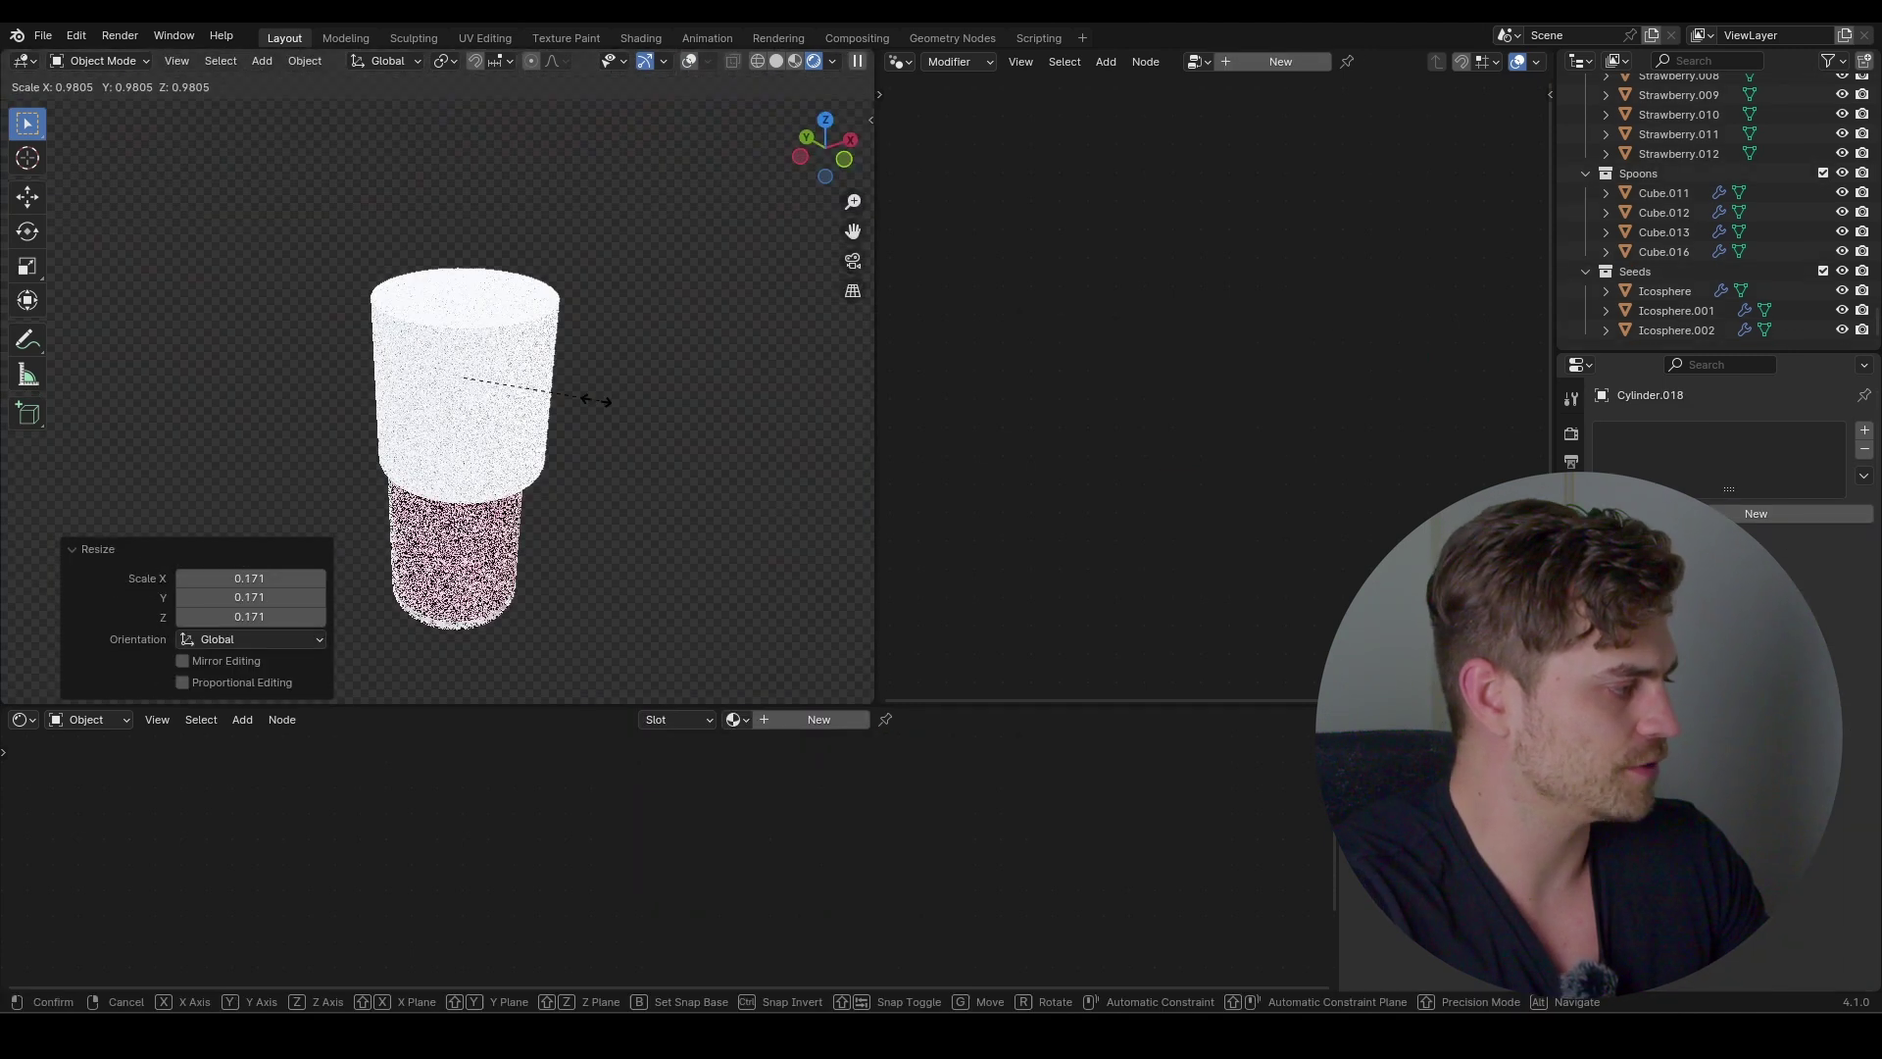
pyautogui.click(511, 405)
pyautogui.press('s')
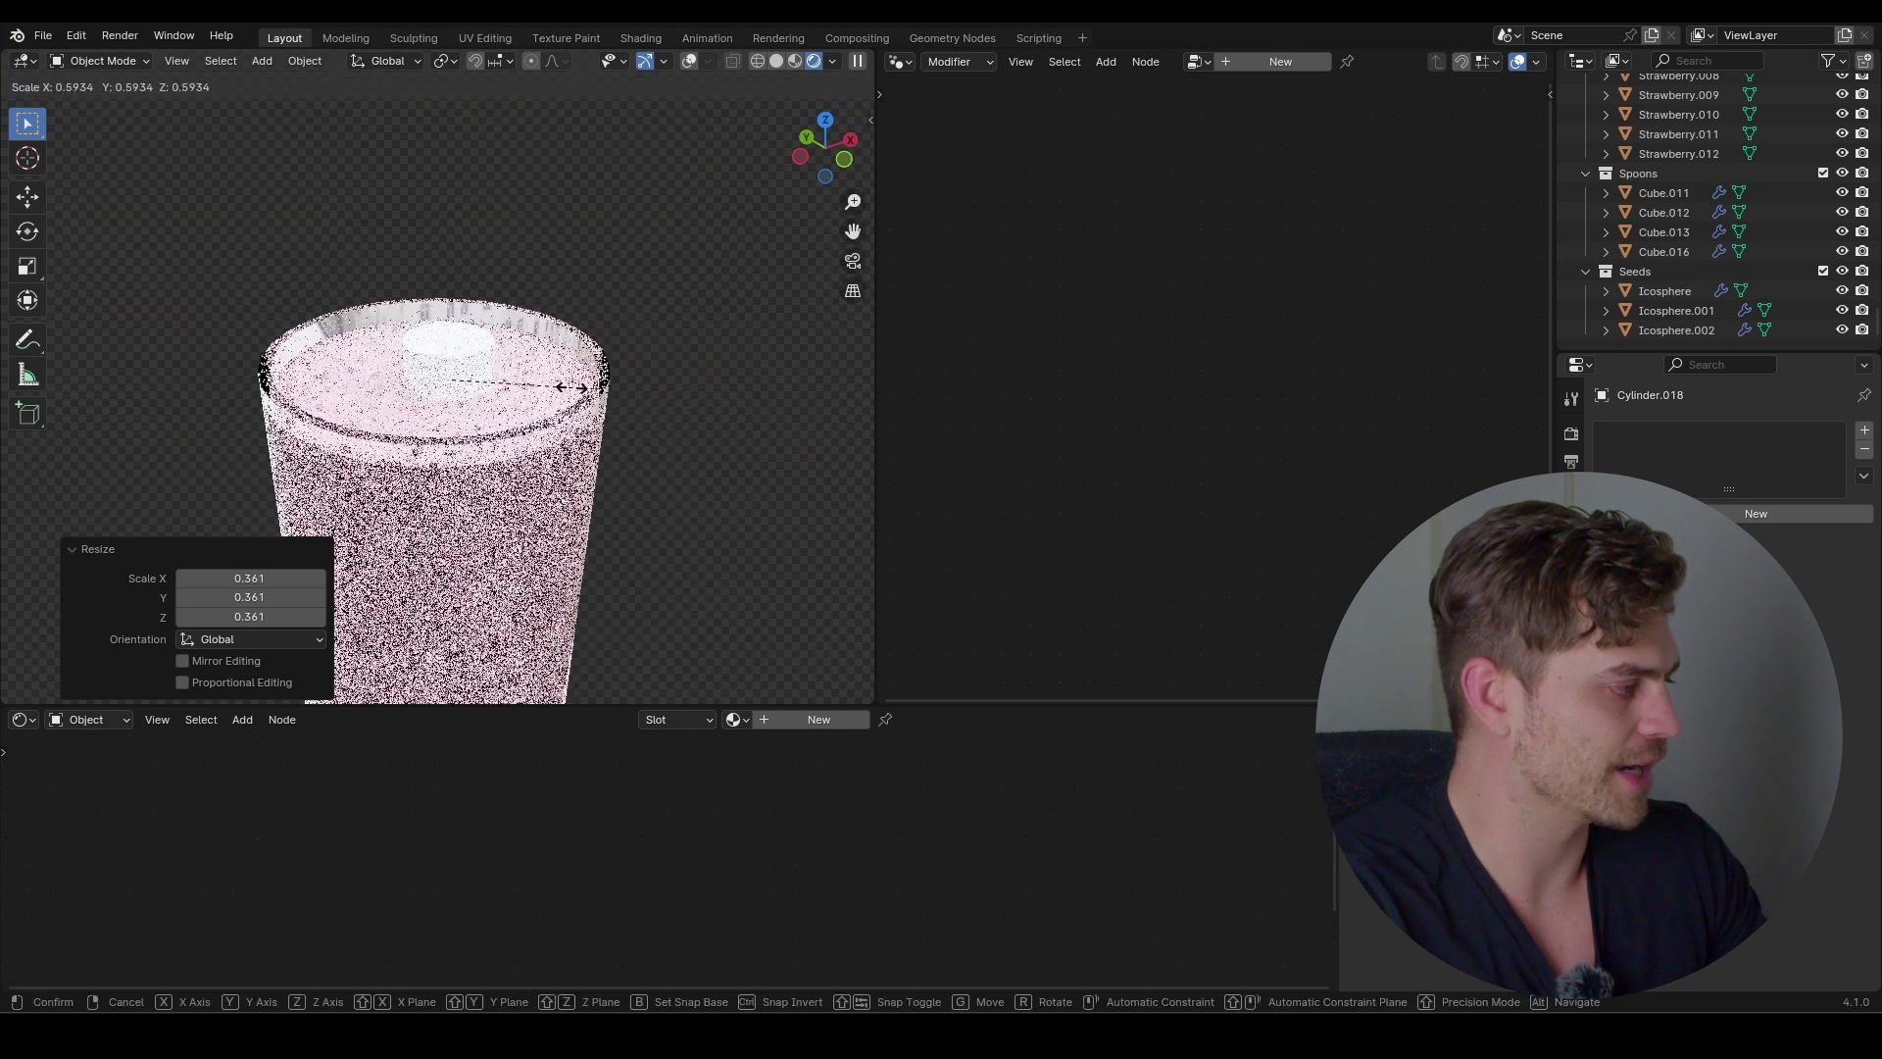
pyautogui.click(499, 383)
pyautogui.scroll(-4, 574, 249)
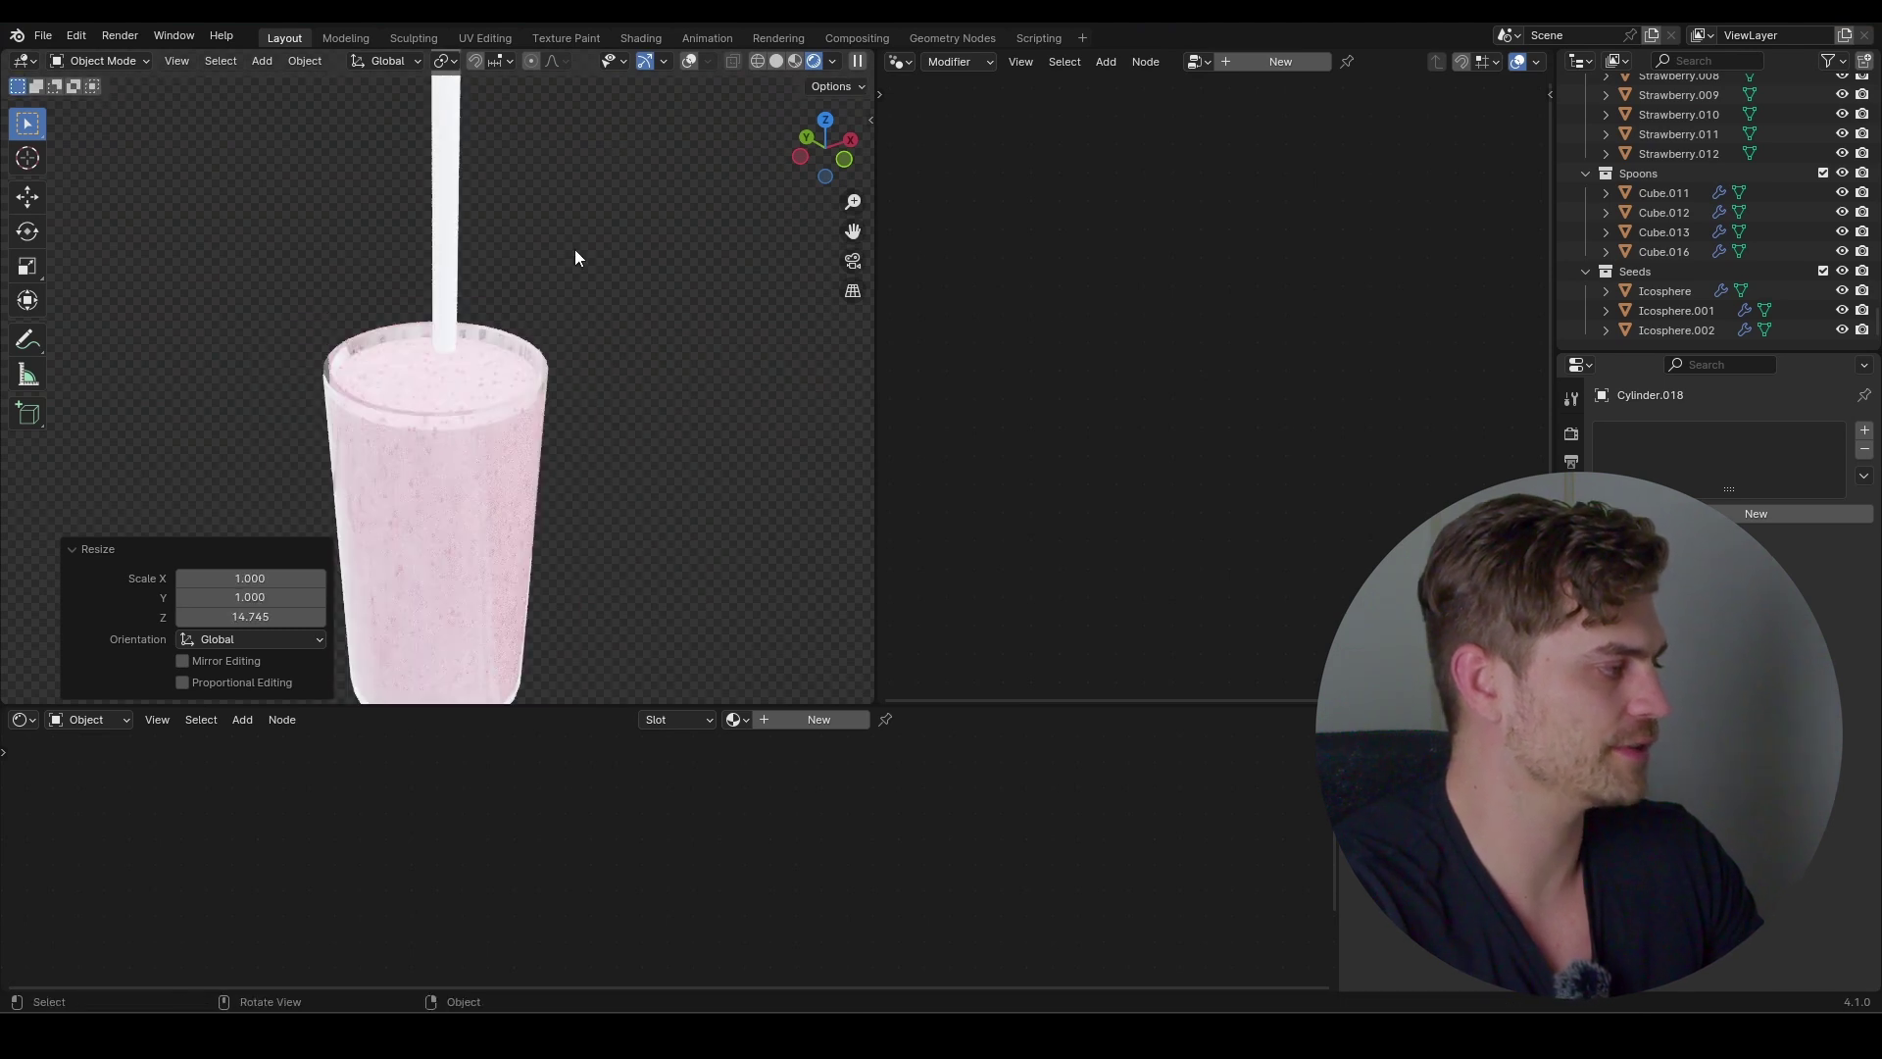
# Lower the straw along Z by about 0.098 m so that only its tip rises above the glass
pyautogui.press('g')
pyautogui.press('z')
pyautogui.click(578, 369)
pyautogui.scroll(3, 579, 378)
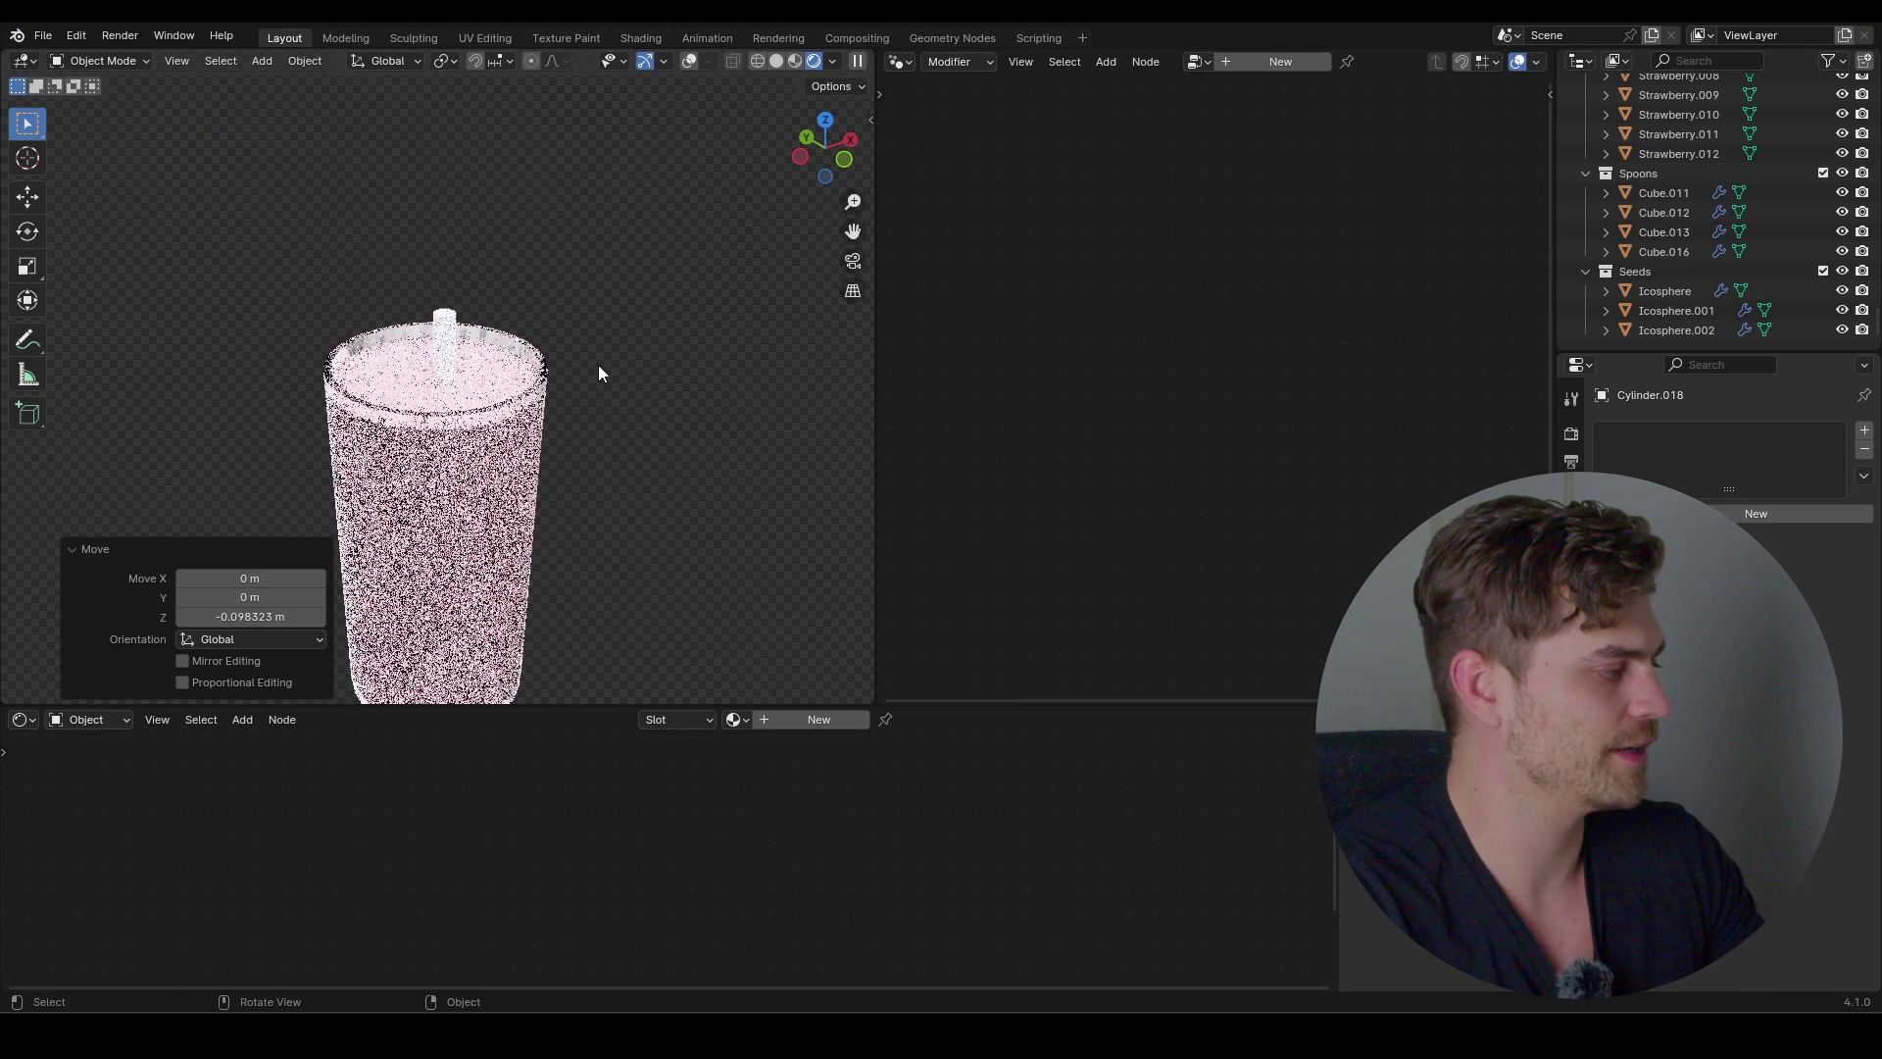
# Tilt the straw by about 17.7° in the view and shift it slightly to lean against the glass rim
pyautogui.press('r')
pyautogui.click(684, 409)
pyautogui.press('g')
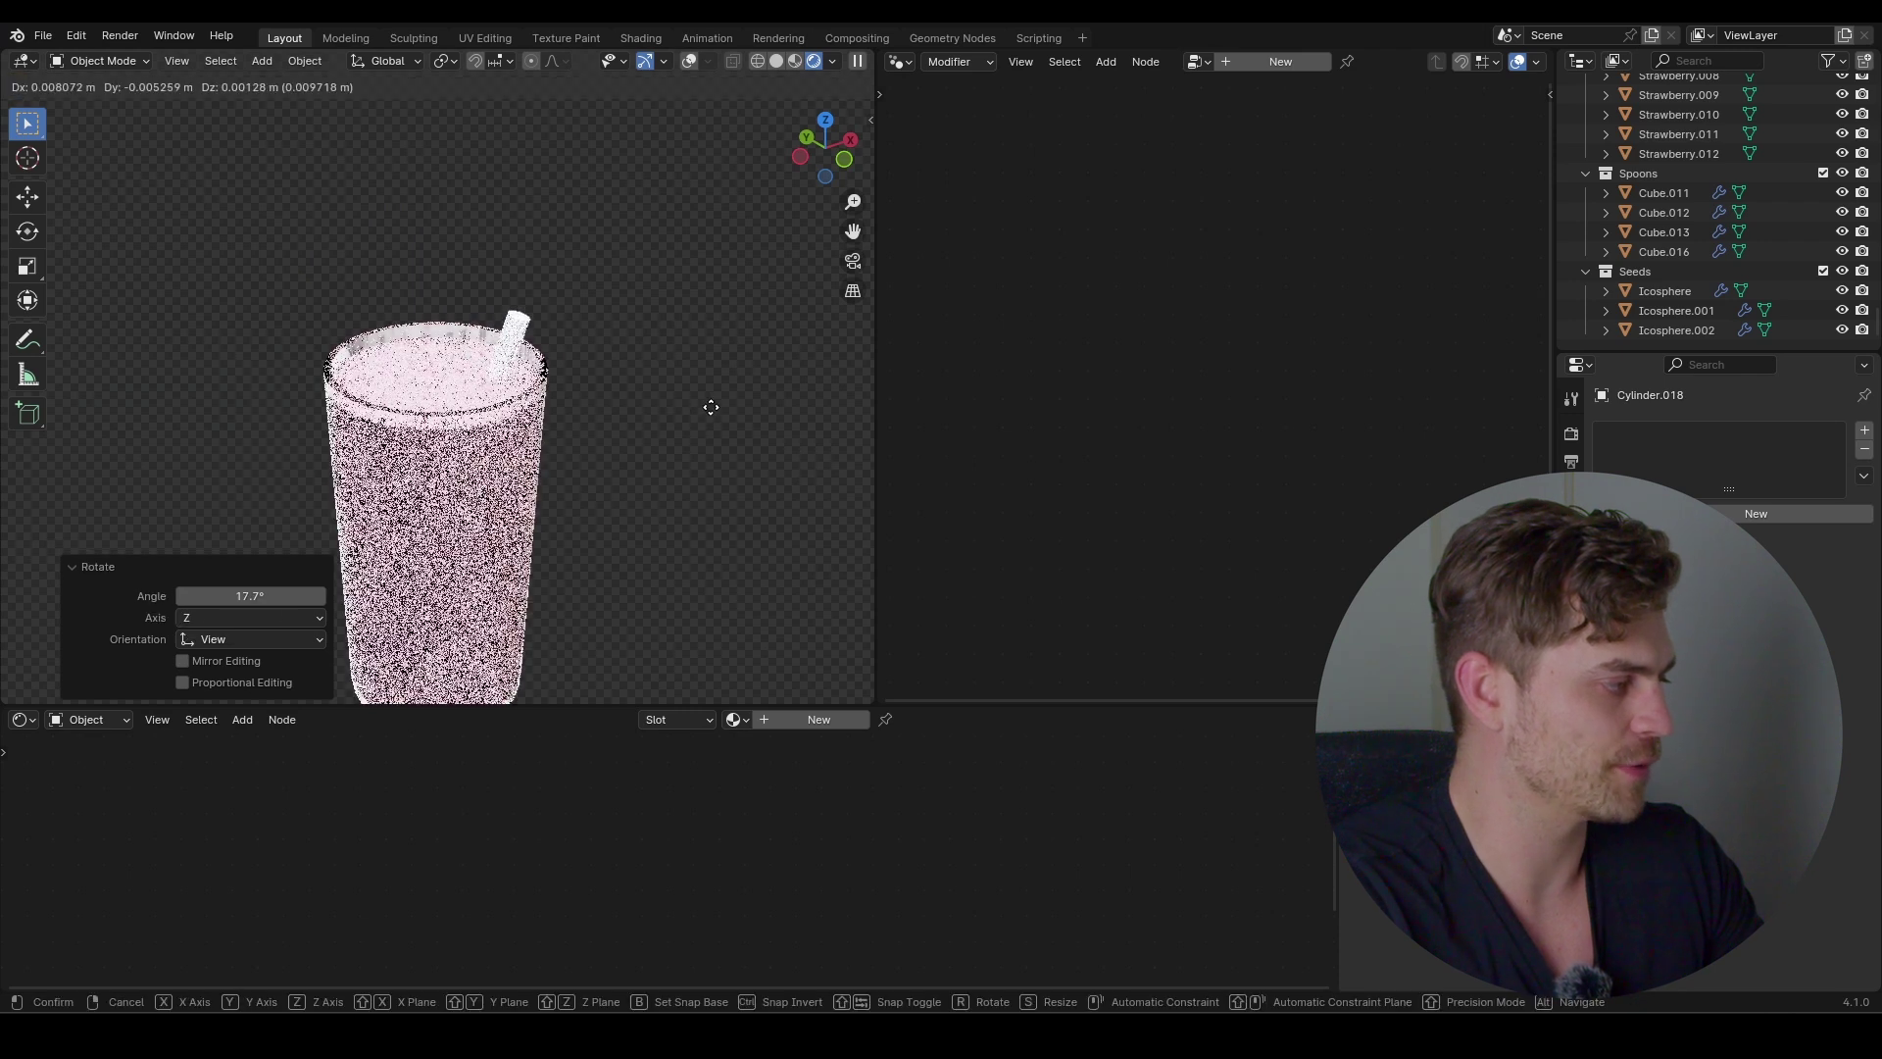
pyautogui.click(722, 410)
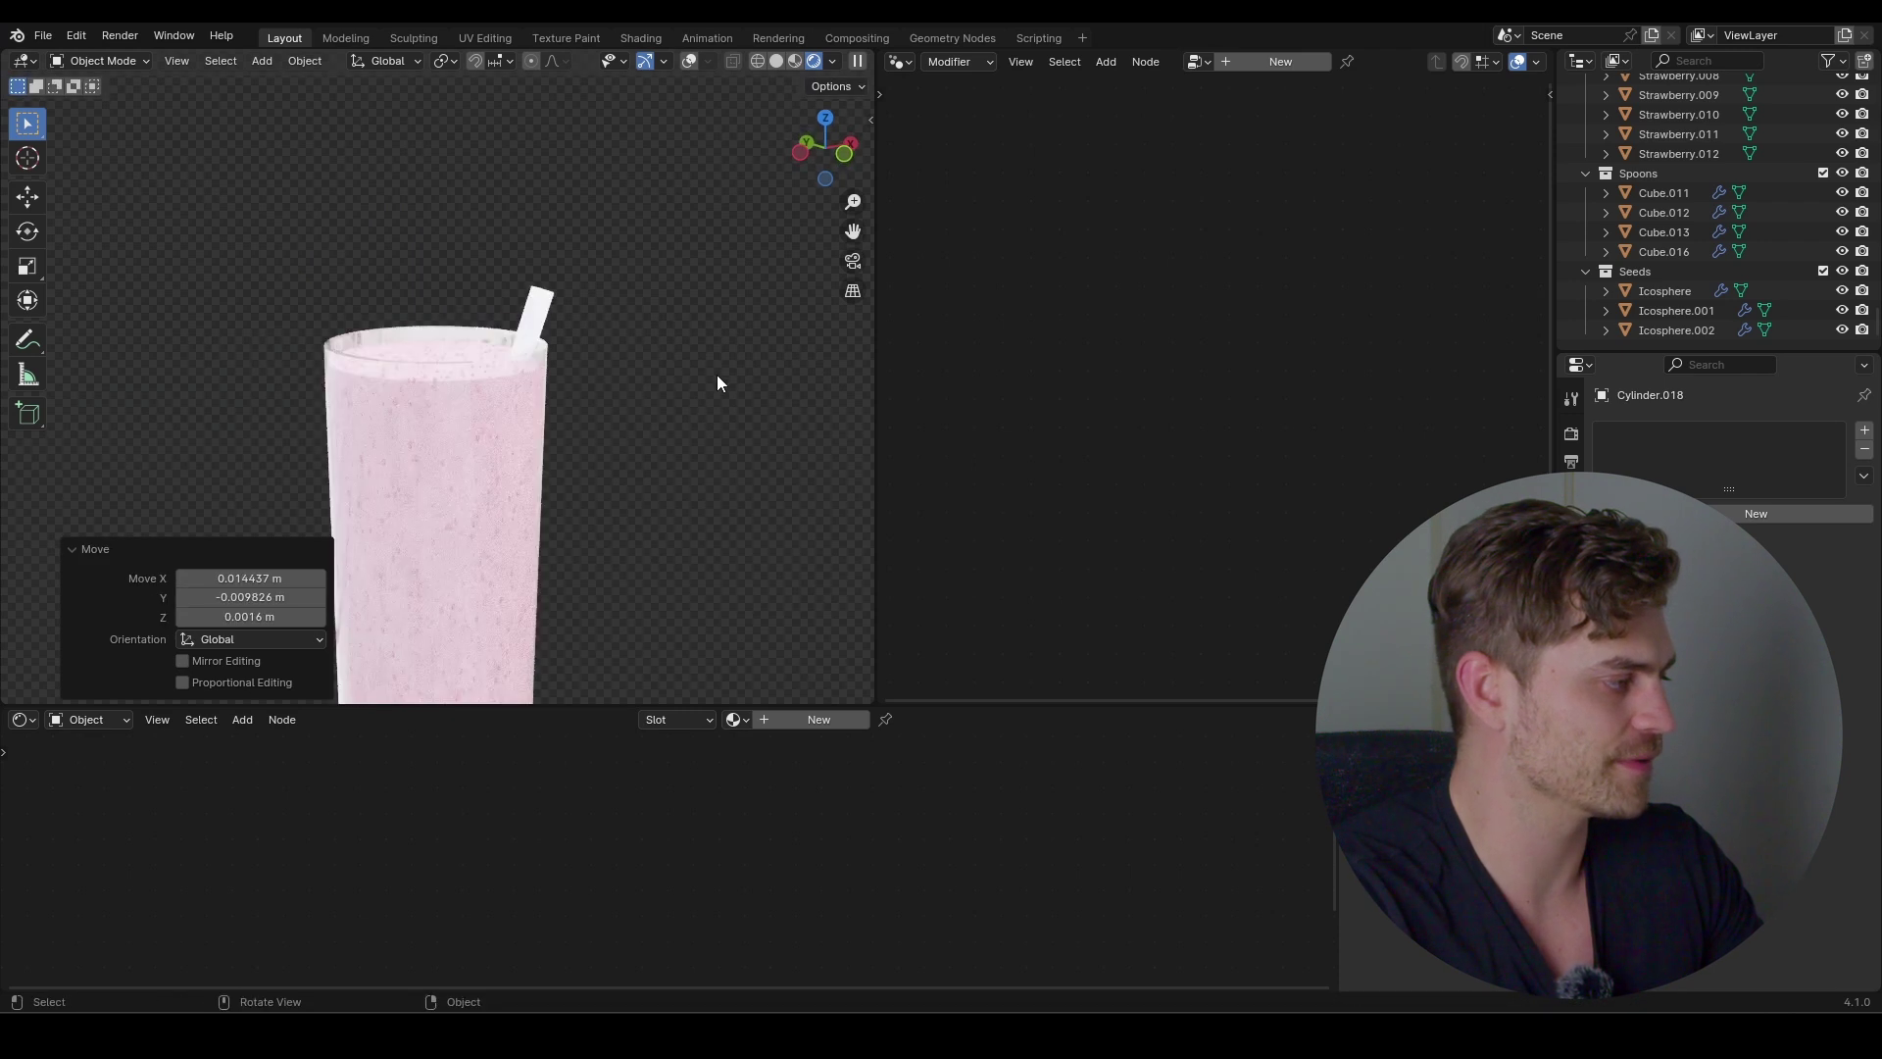
pyautogui.scroll(2, 716, 374)
pyautogui.click(706, 376)
pyautogui.keyDown('shift'); pyautogui.moveTo(706, 376); pyautogui.dragTo(631, 418, button='middle'); pyautogui.keyUp('shift')
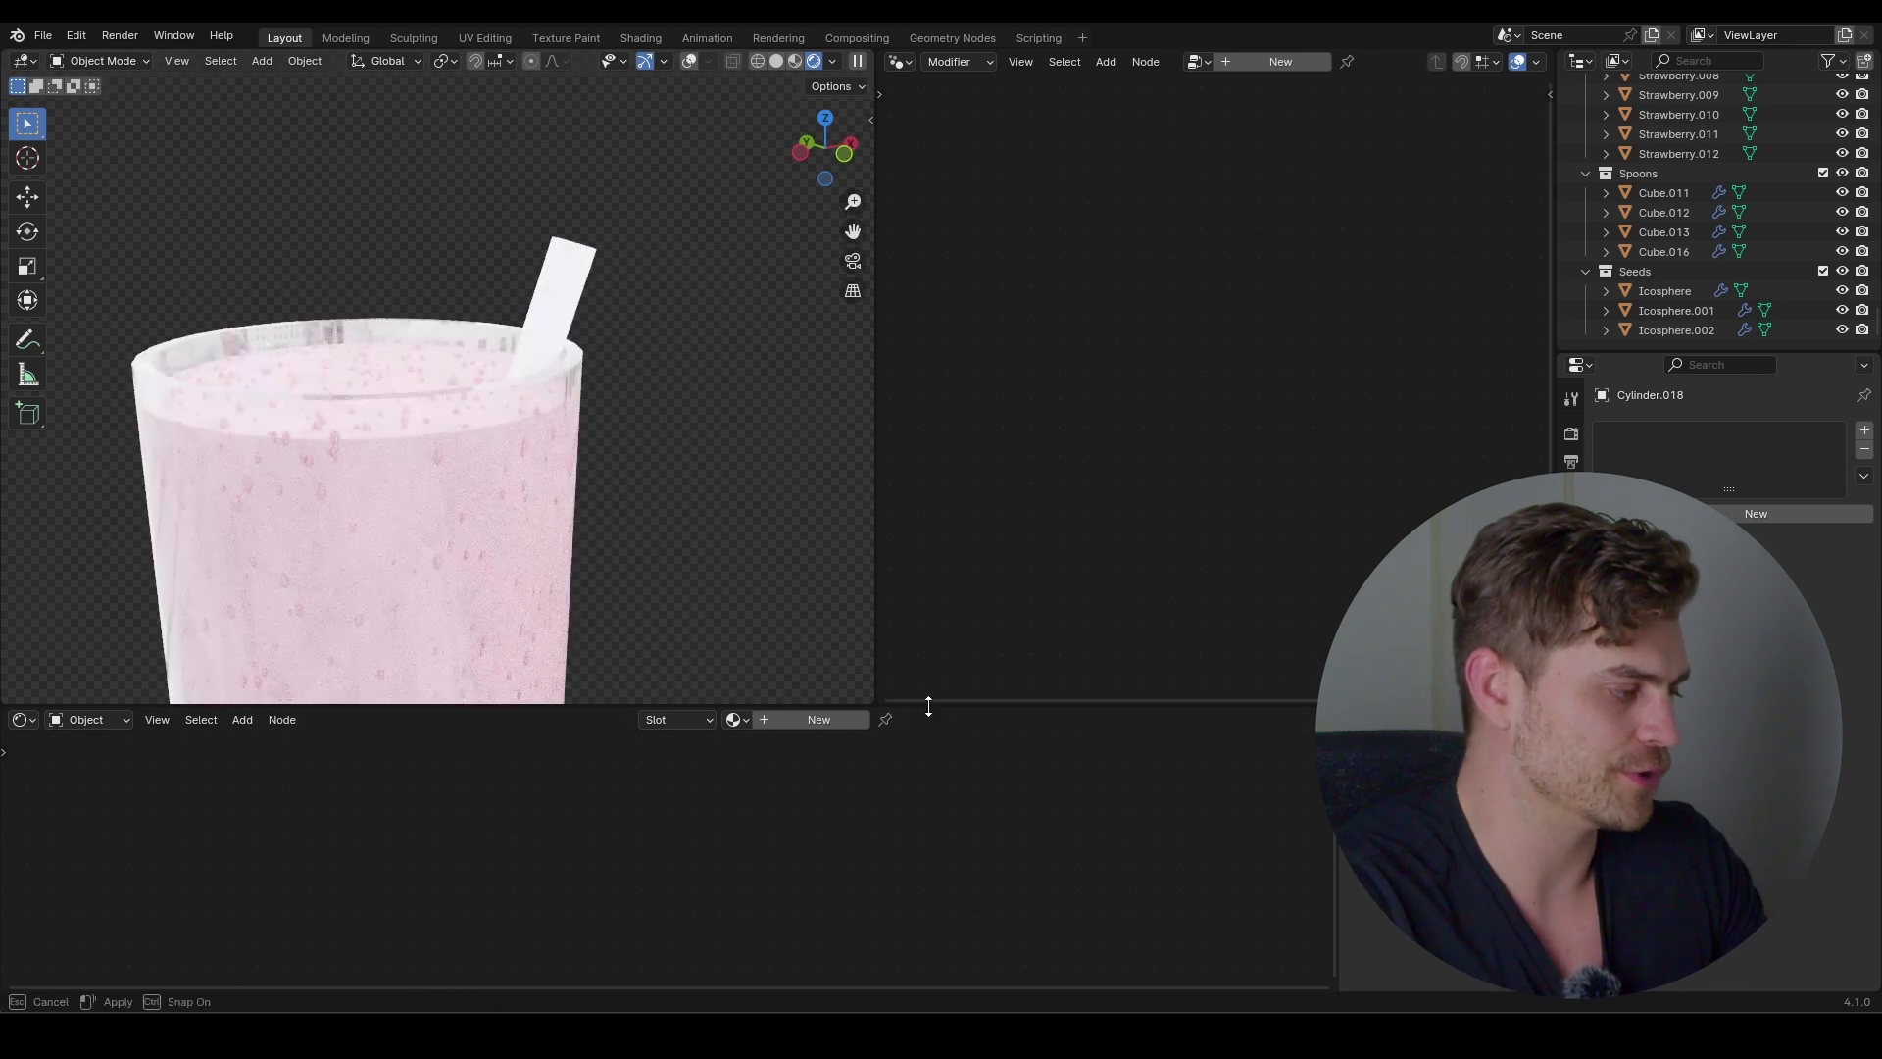
# Enlarge the shader node editor and create a new material for the straw
pyautogui.moveTo(928, 706); pyautogui.dragTo(928, 410)
pyautogui.click(819, 424)
pyautogui.scroll(-5, 642, 627)
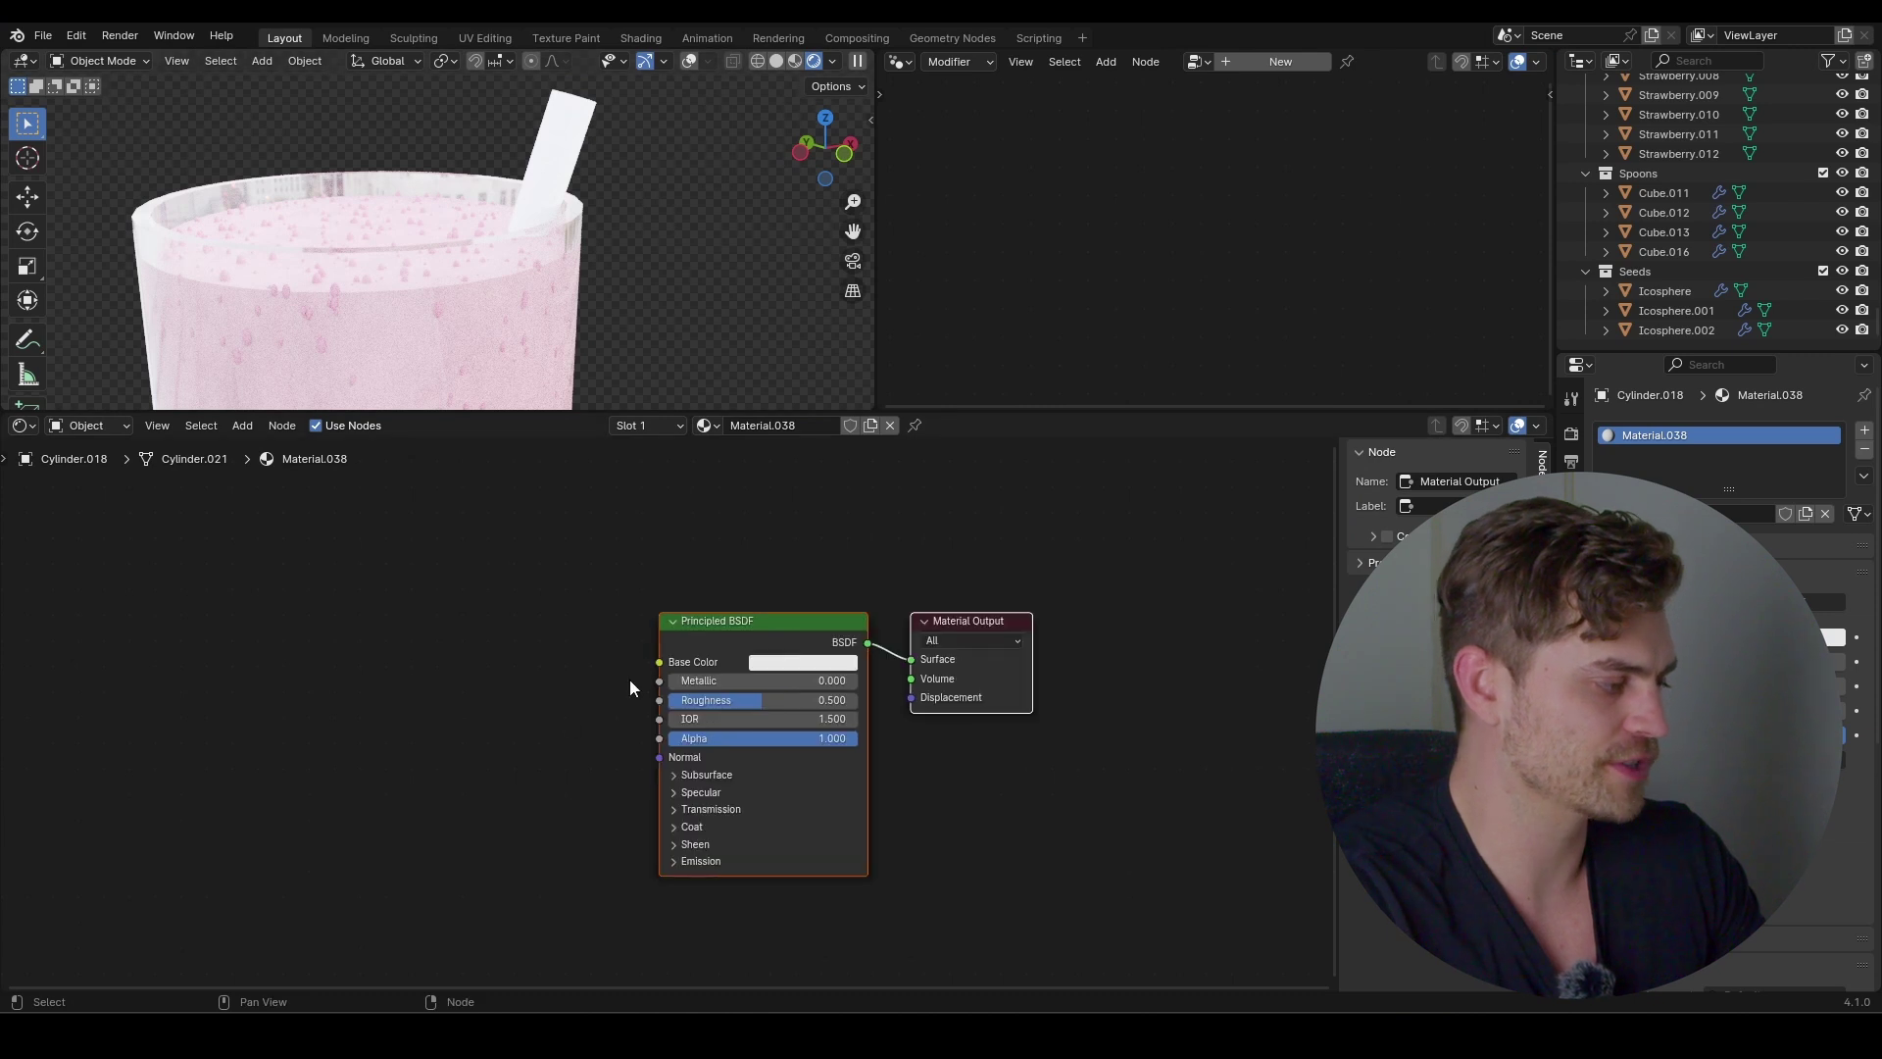
pyautogui.moveTo(599, 647); pyautogui.dragTo(782, 623, button='middle')
pyautogui.scroll(-5, 856, 623)
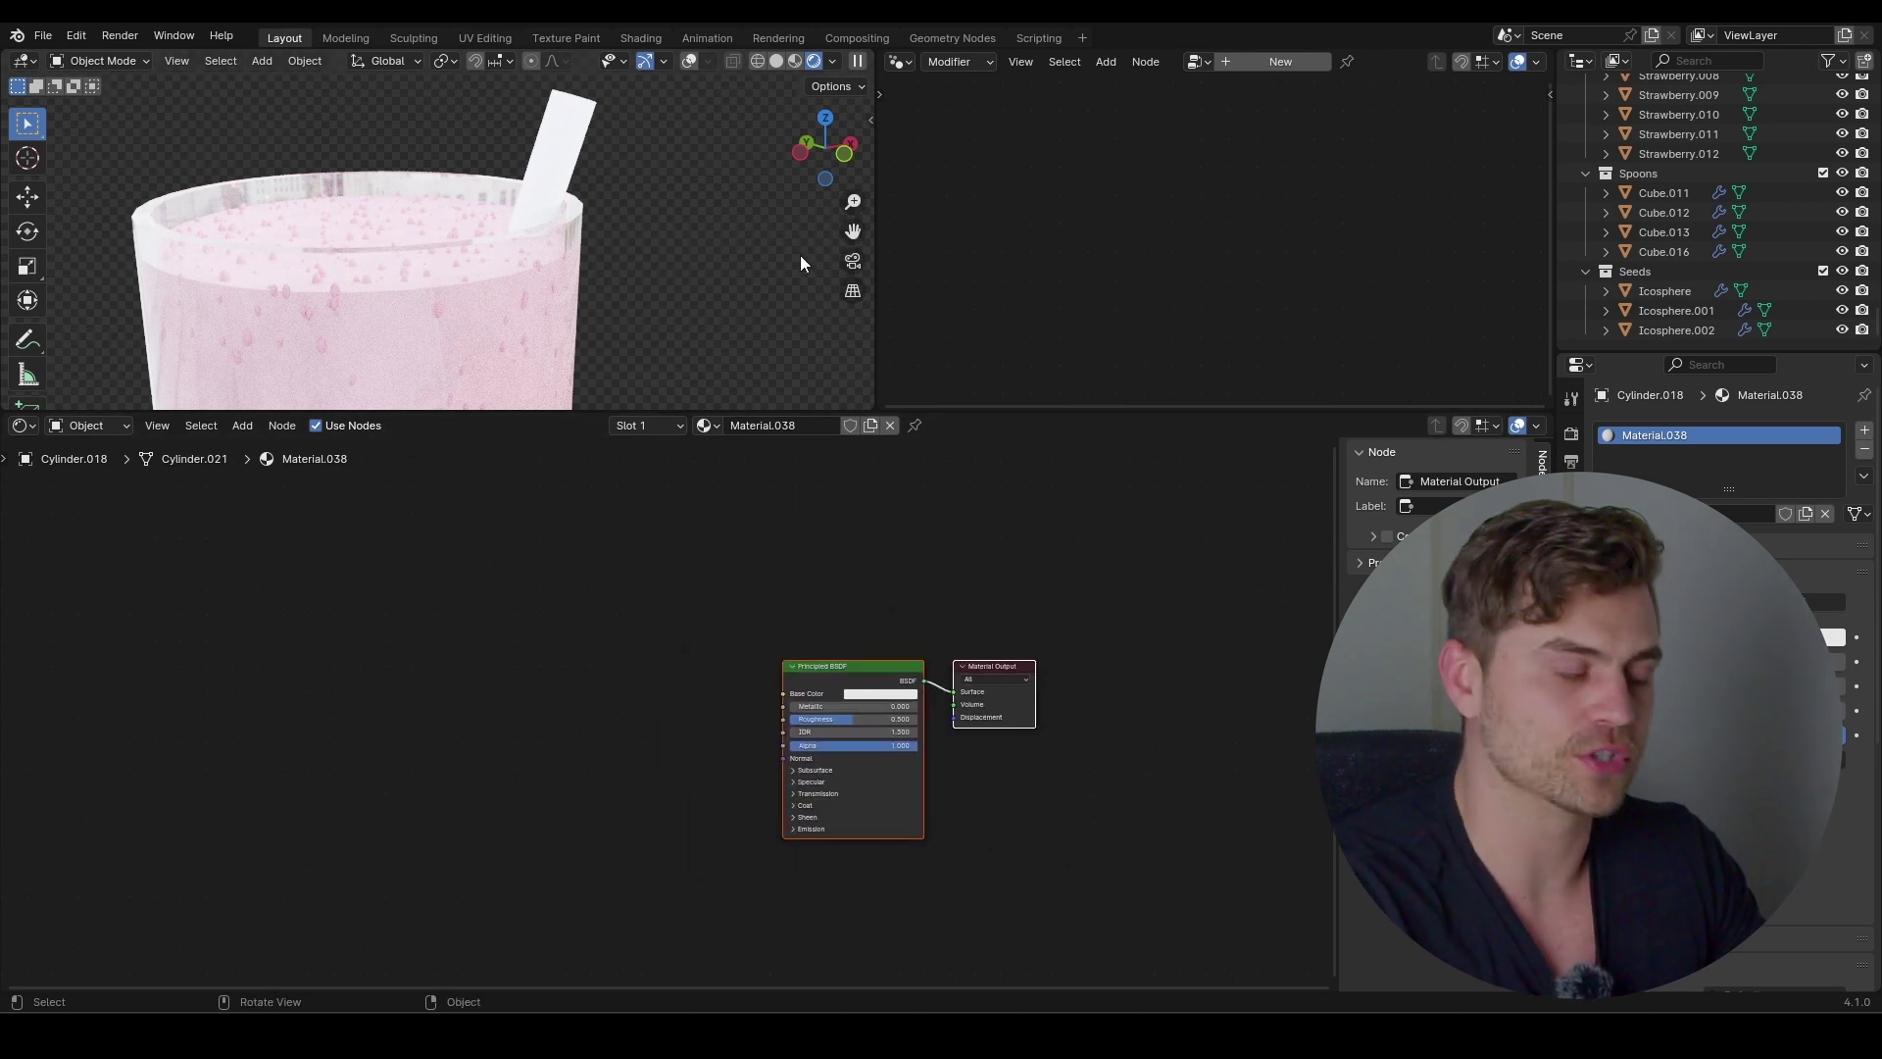
# Add a Wave Texture node and feed its Color into the straw material's Base Color
pyautogui.write('wave')
pyautogui.press('Down')
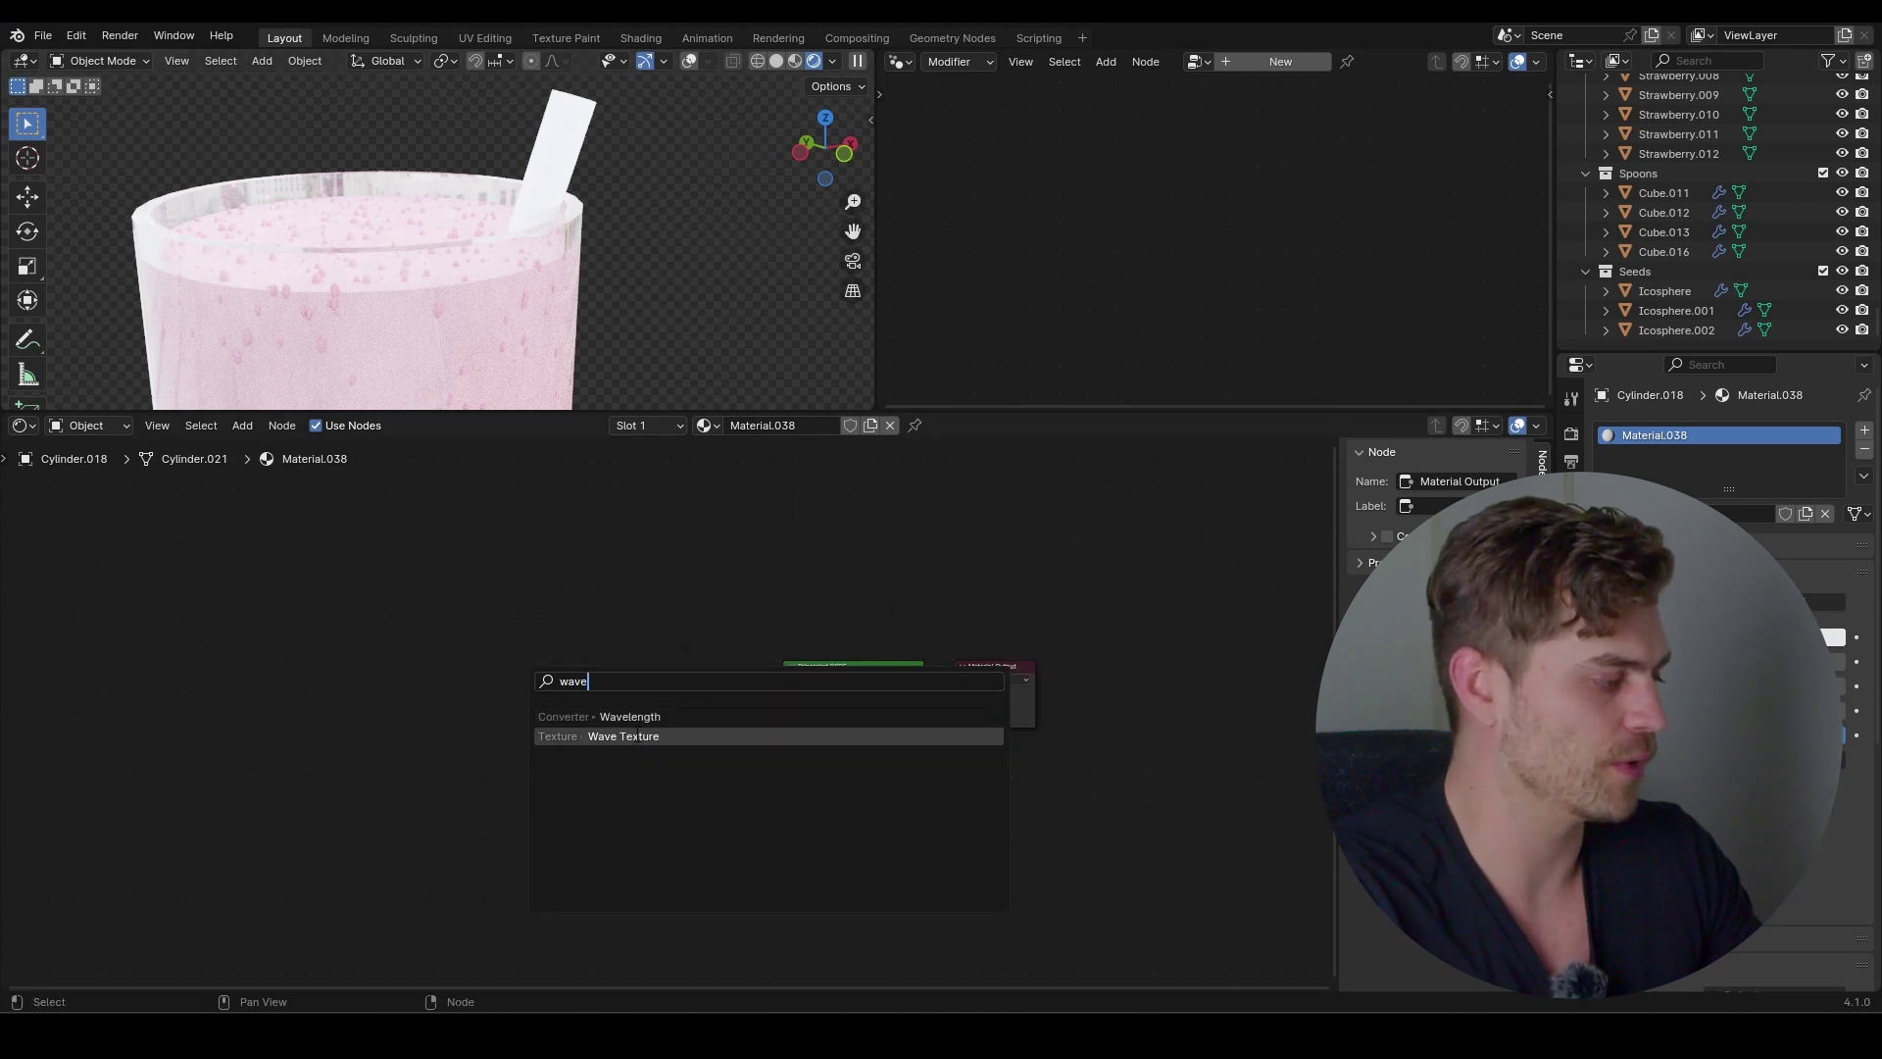
pyautogui.press('Return')
pyautogui.click(390, 660)
pyautogui.moveTo(388, 654); pyautogui.dragTo(786, 691)
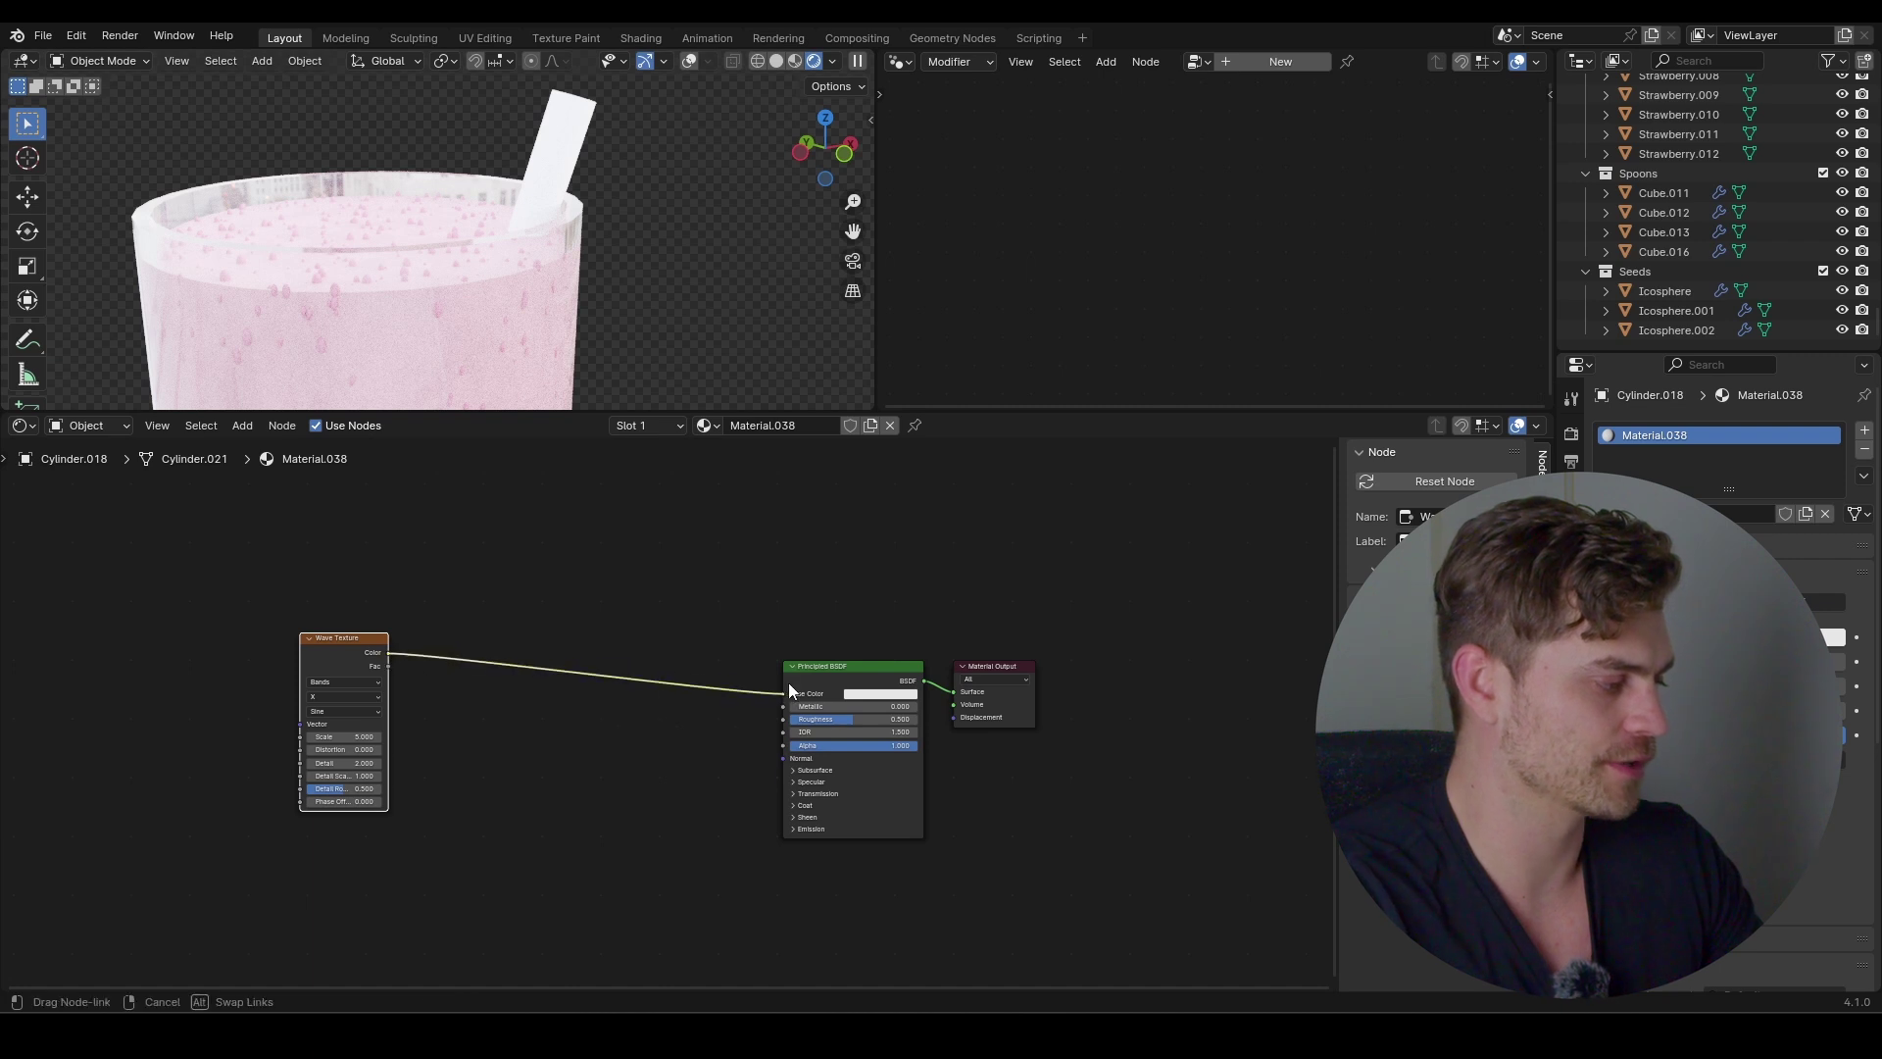
pyautogui.moveTo(345, 638); pyautogui.dragTo(432, 675)
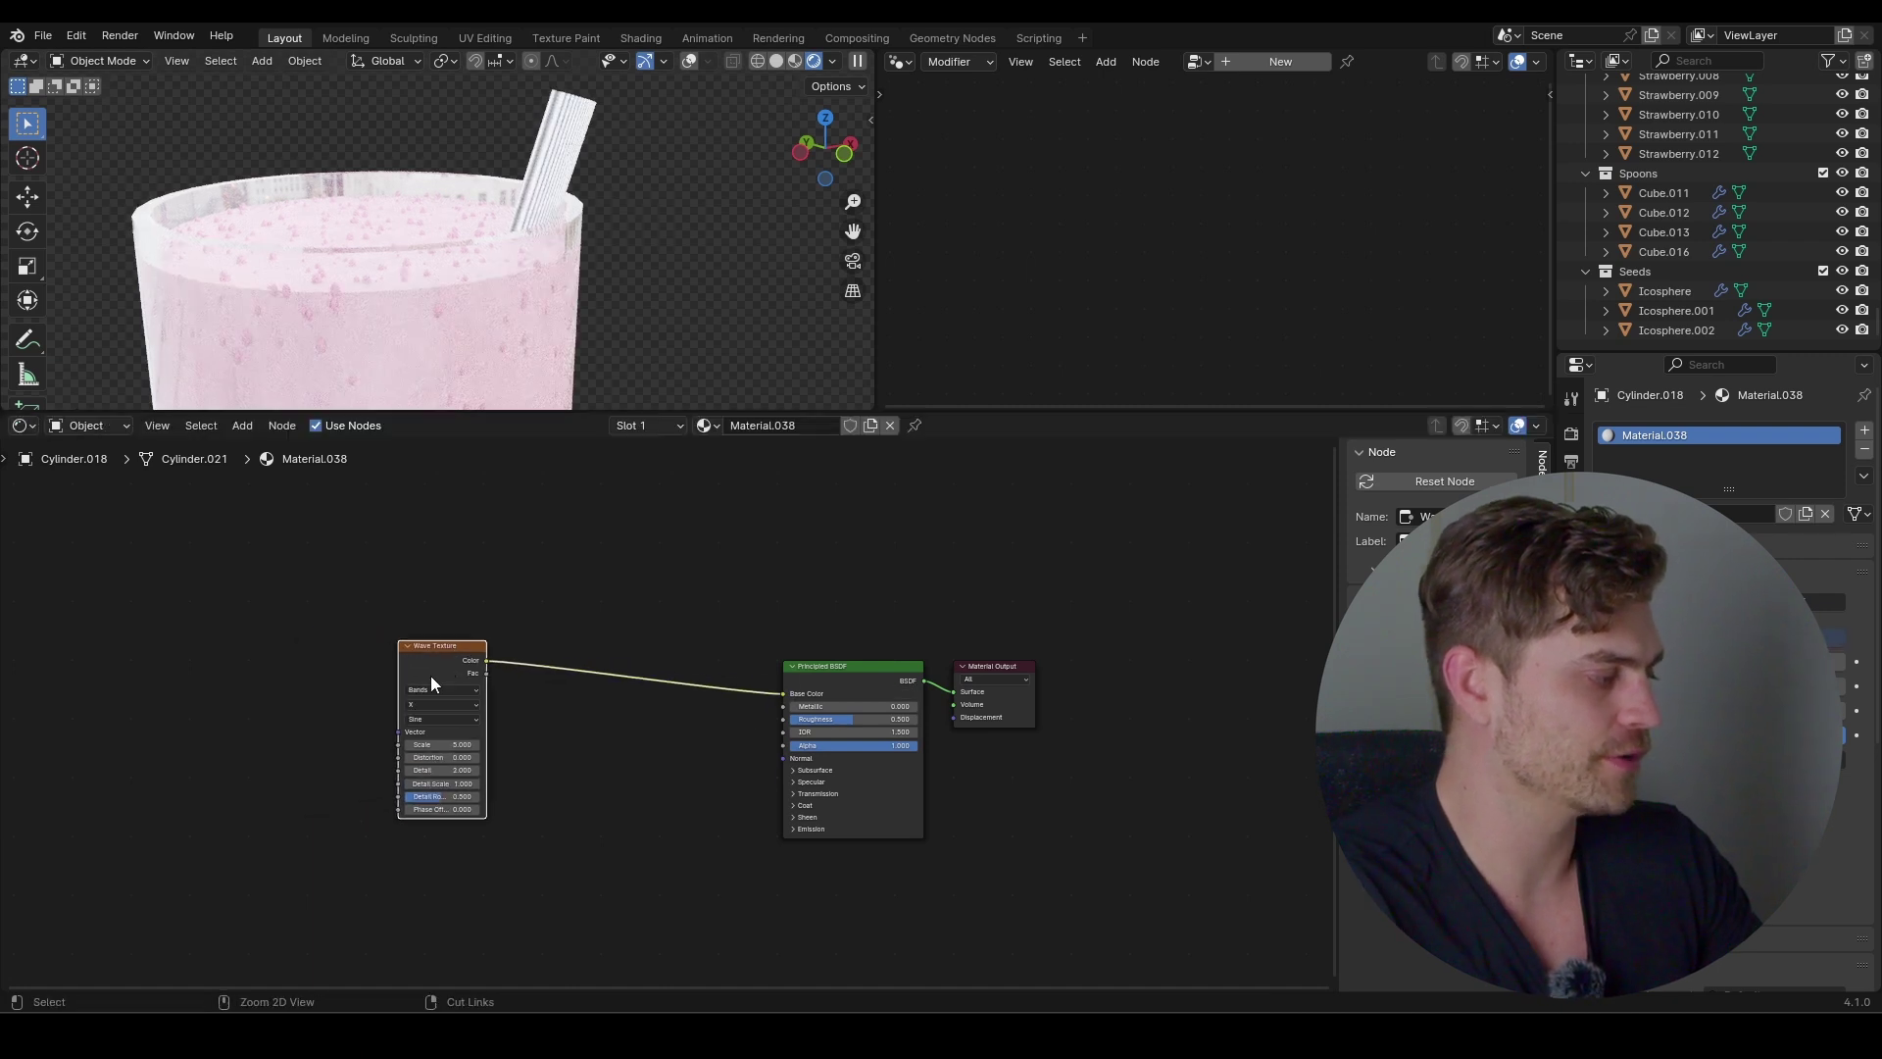
# Add Texture Coordinate and Mapping nodes ahead of the Wave Texture, driving the mapping with Object coordinates
pyautogui.hotkey('ctrl', 't')
pyautogui.moveTo(294, 713); pyautogui.dragTo(293, 713)
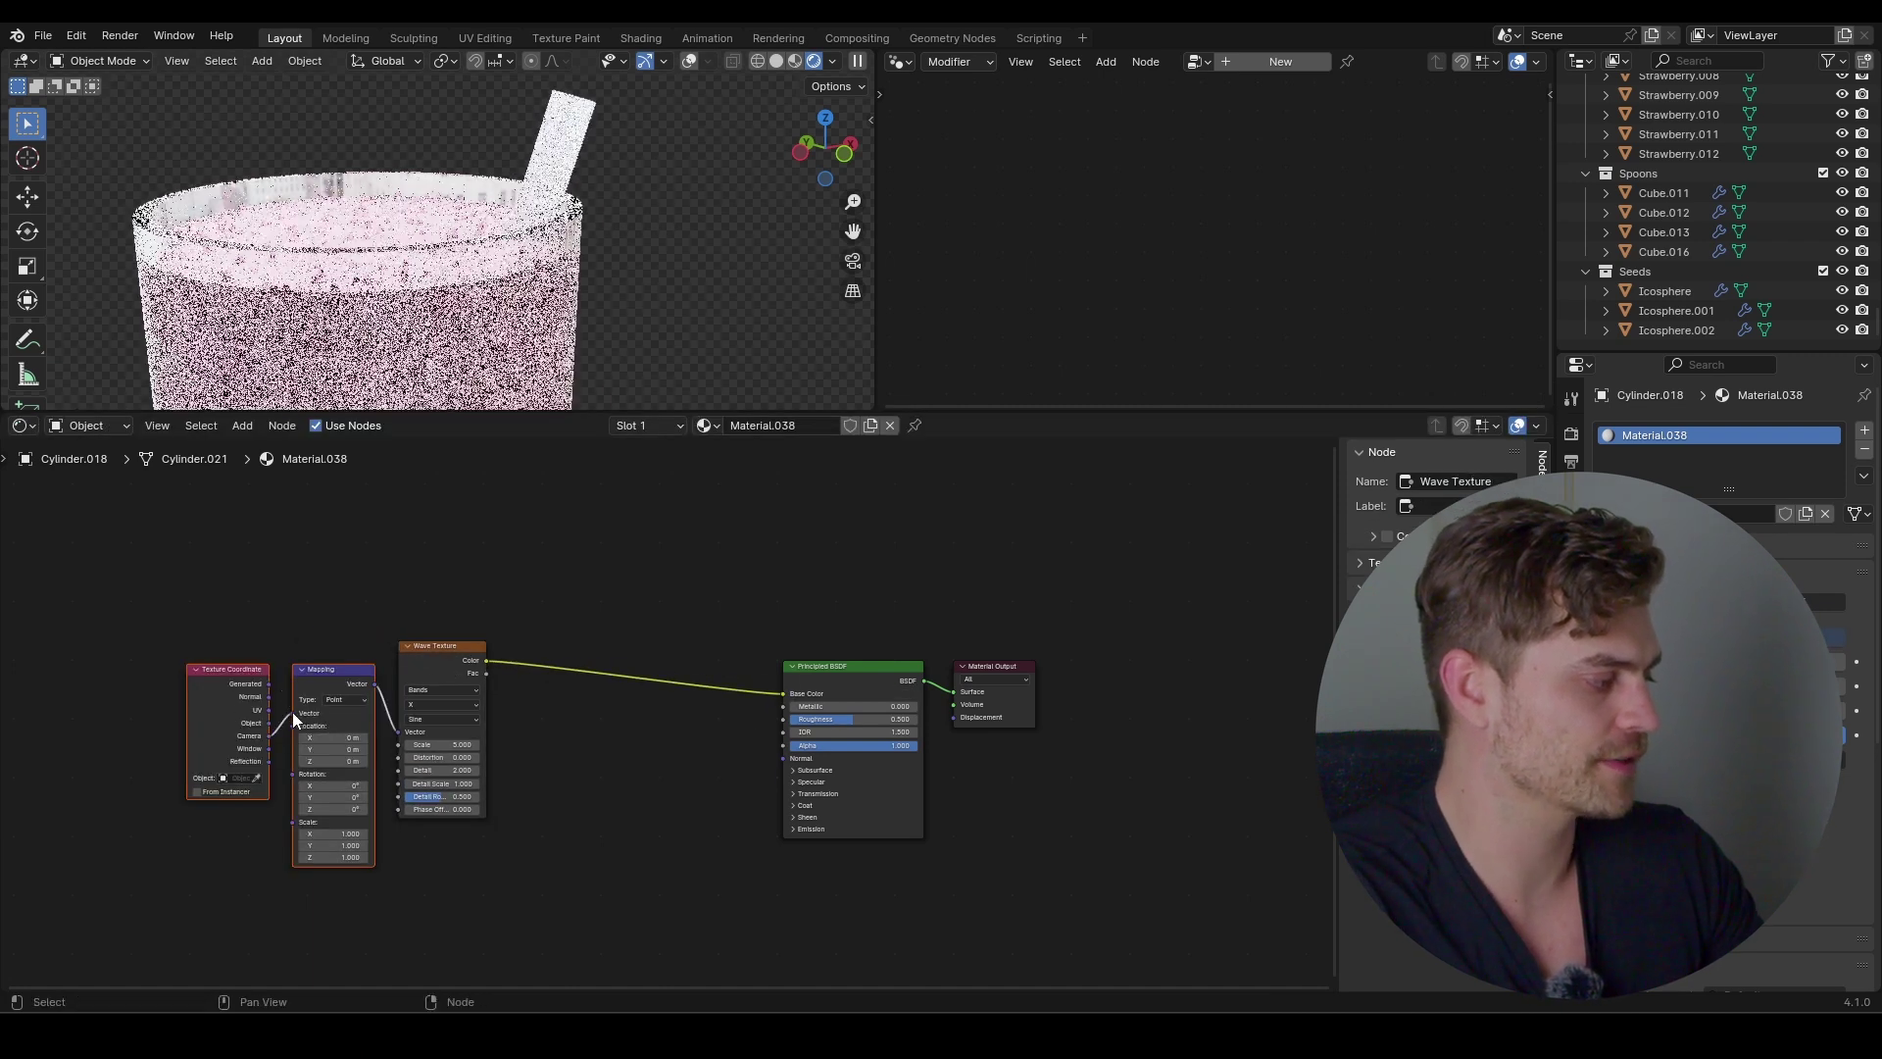
pyautogui.moveTo(263, 812); pyautogui.dragTo(300, 795)
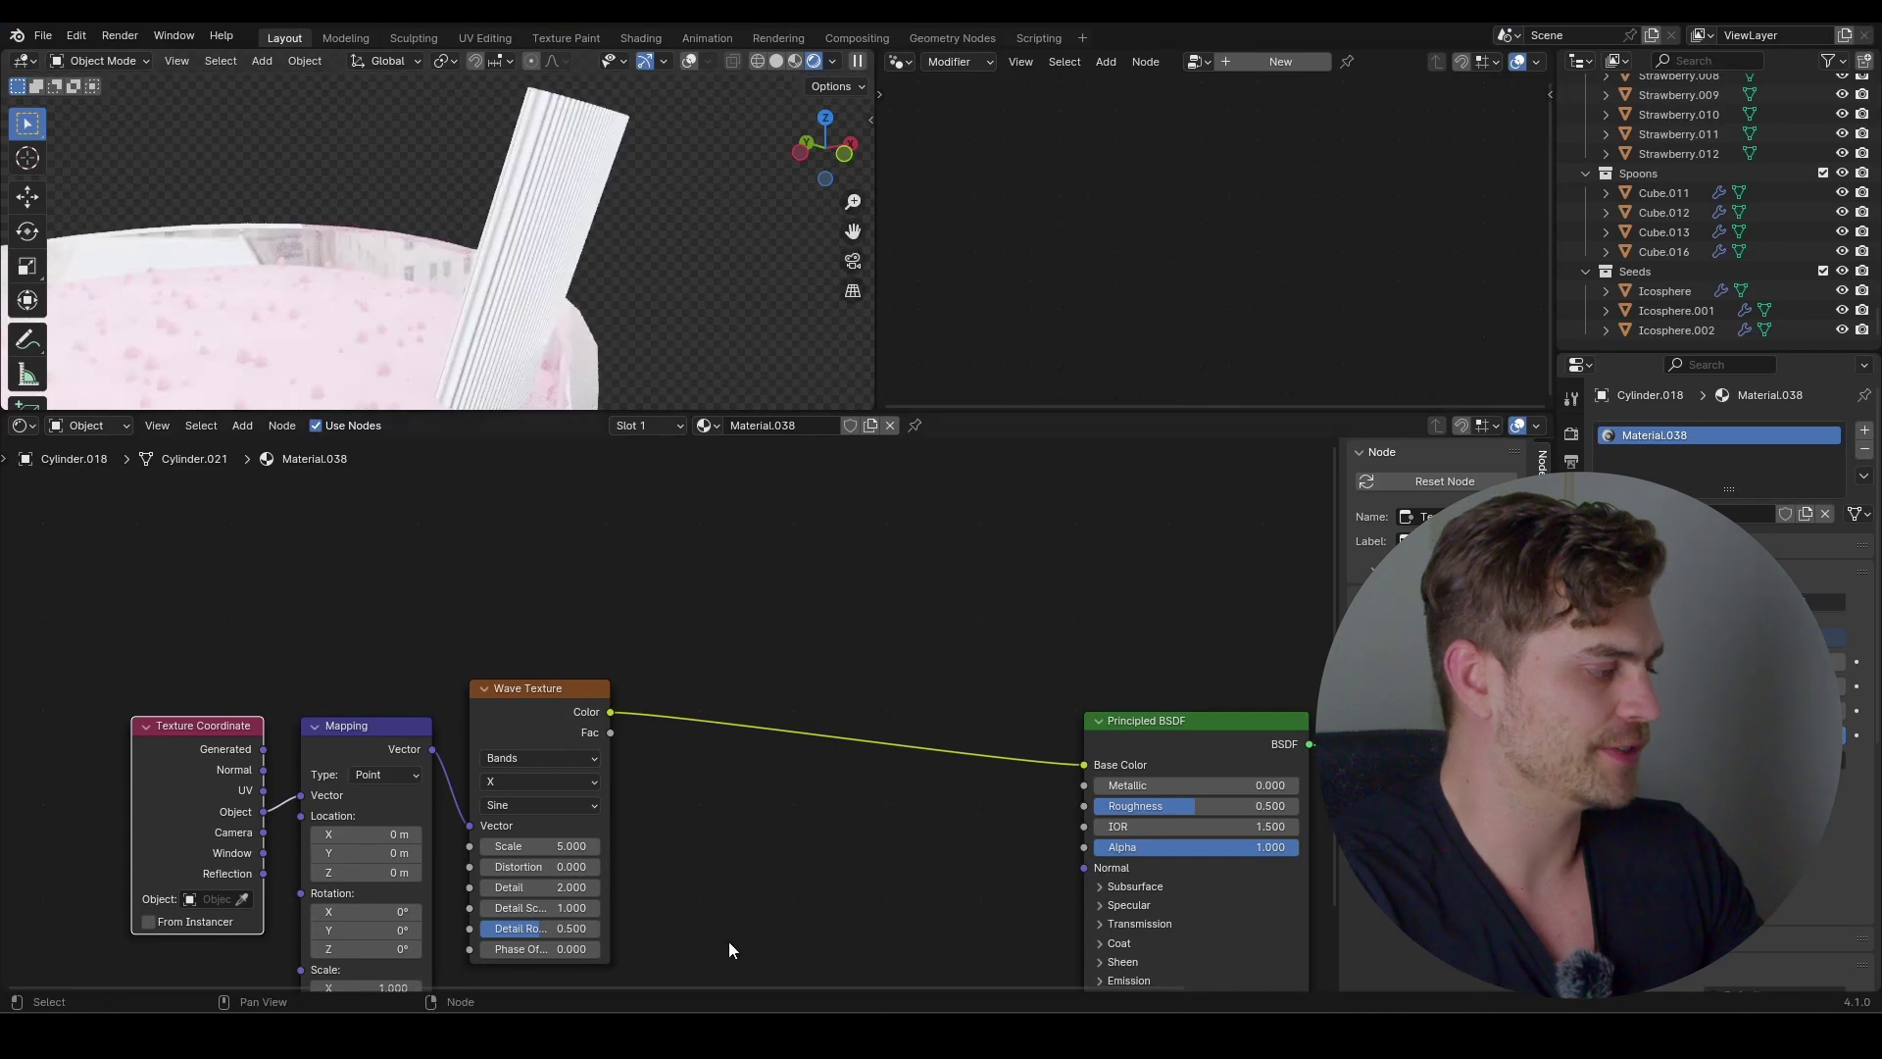
# Set the Wave Texture's bands direction to Z so the stripes ring the straw
pyautogui.scroll(1, 527, 796)
pyautogui.click(496, 798)
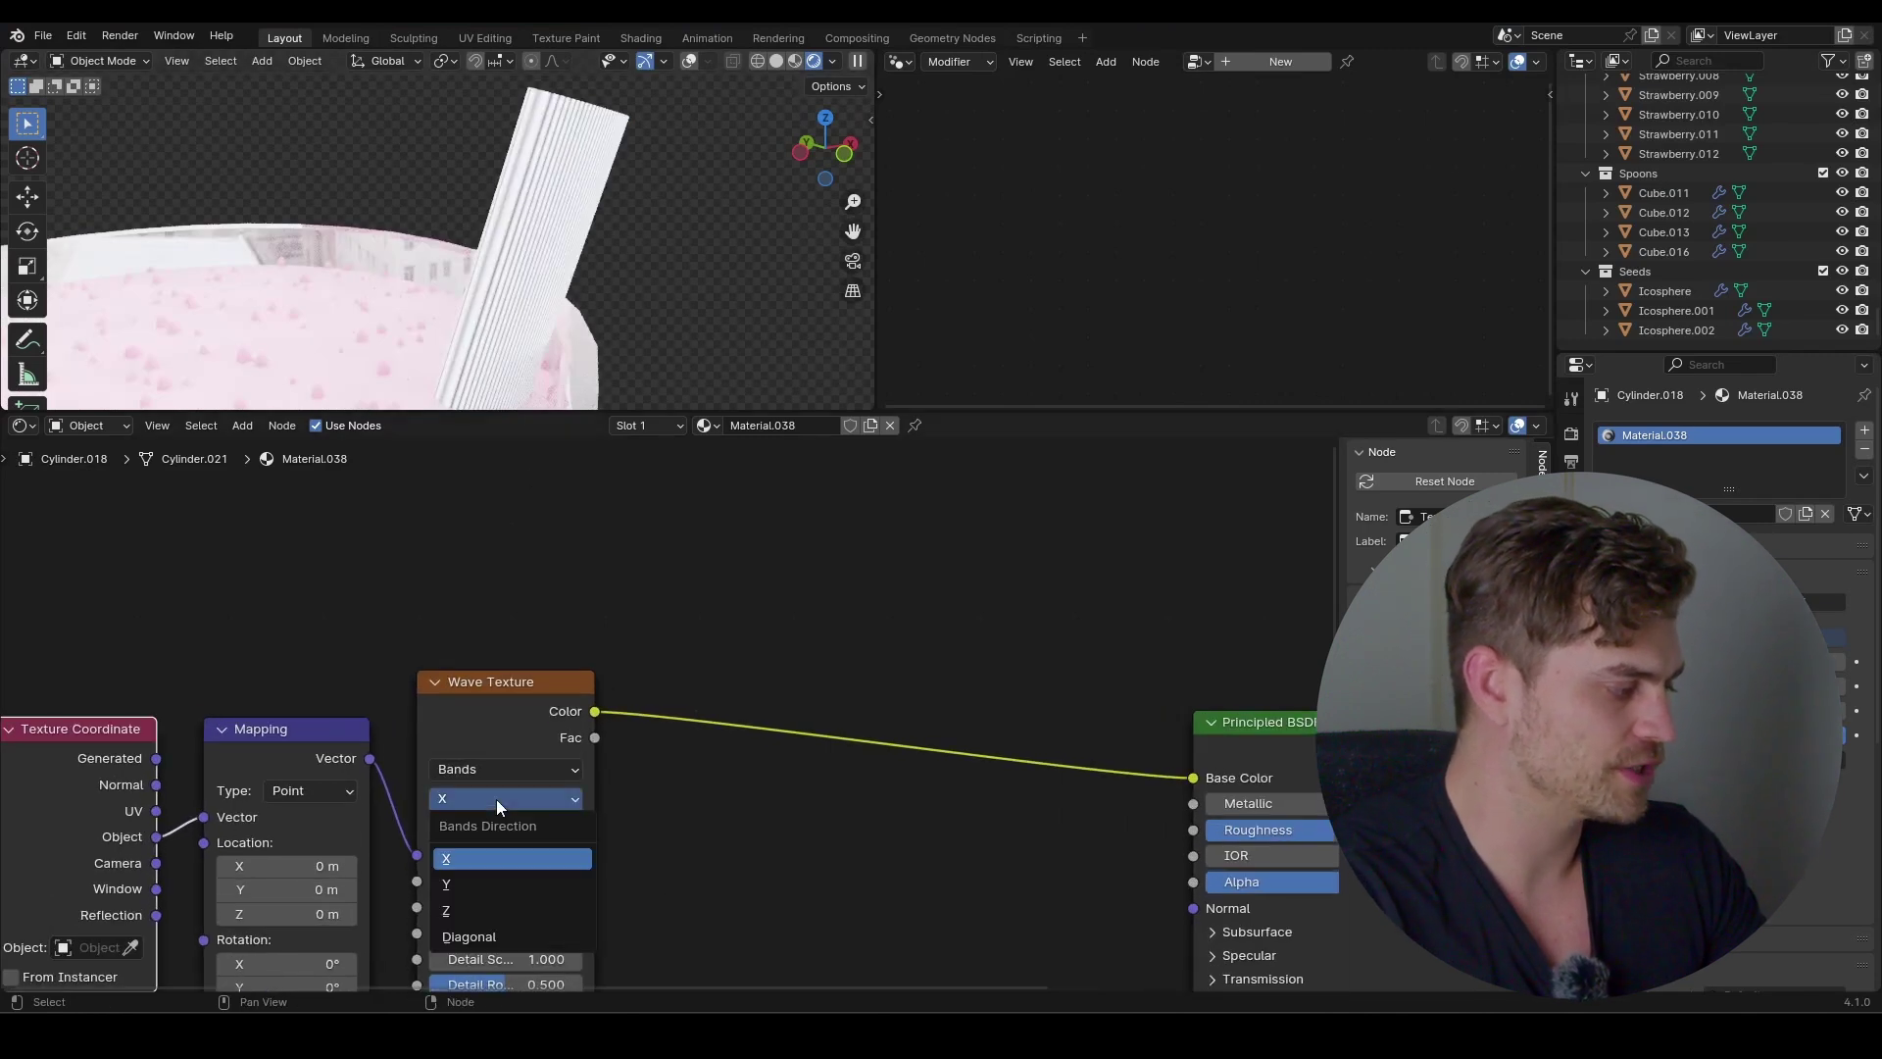
pyautogui.click(481, 908)
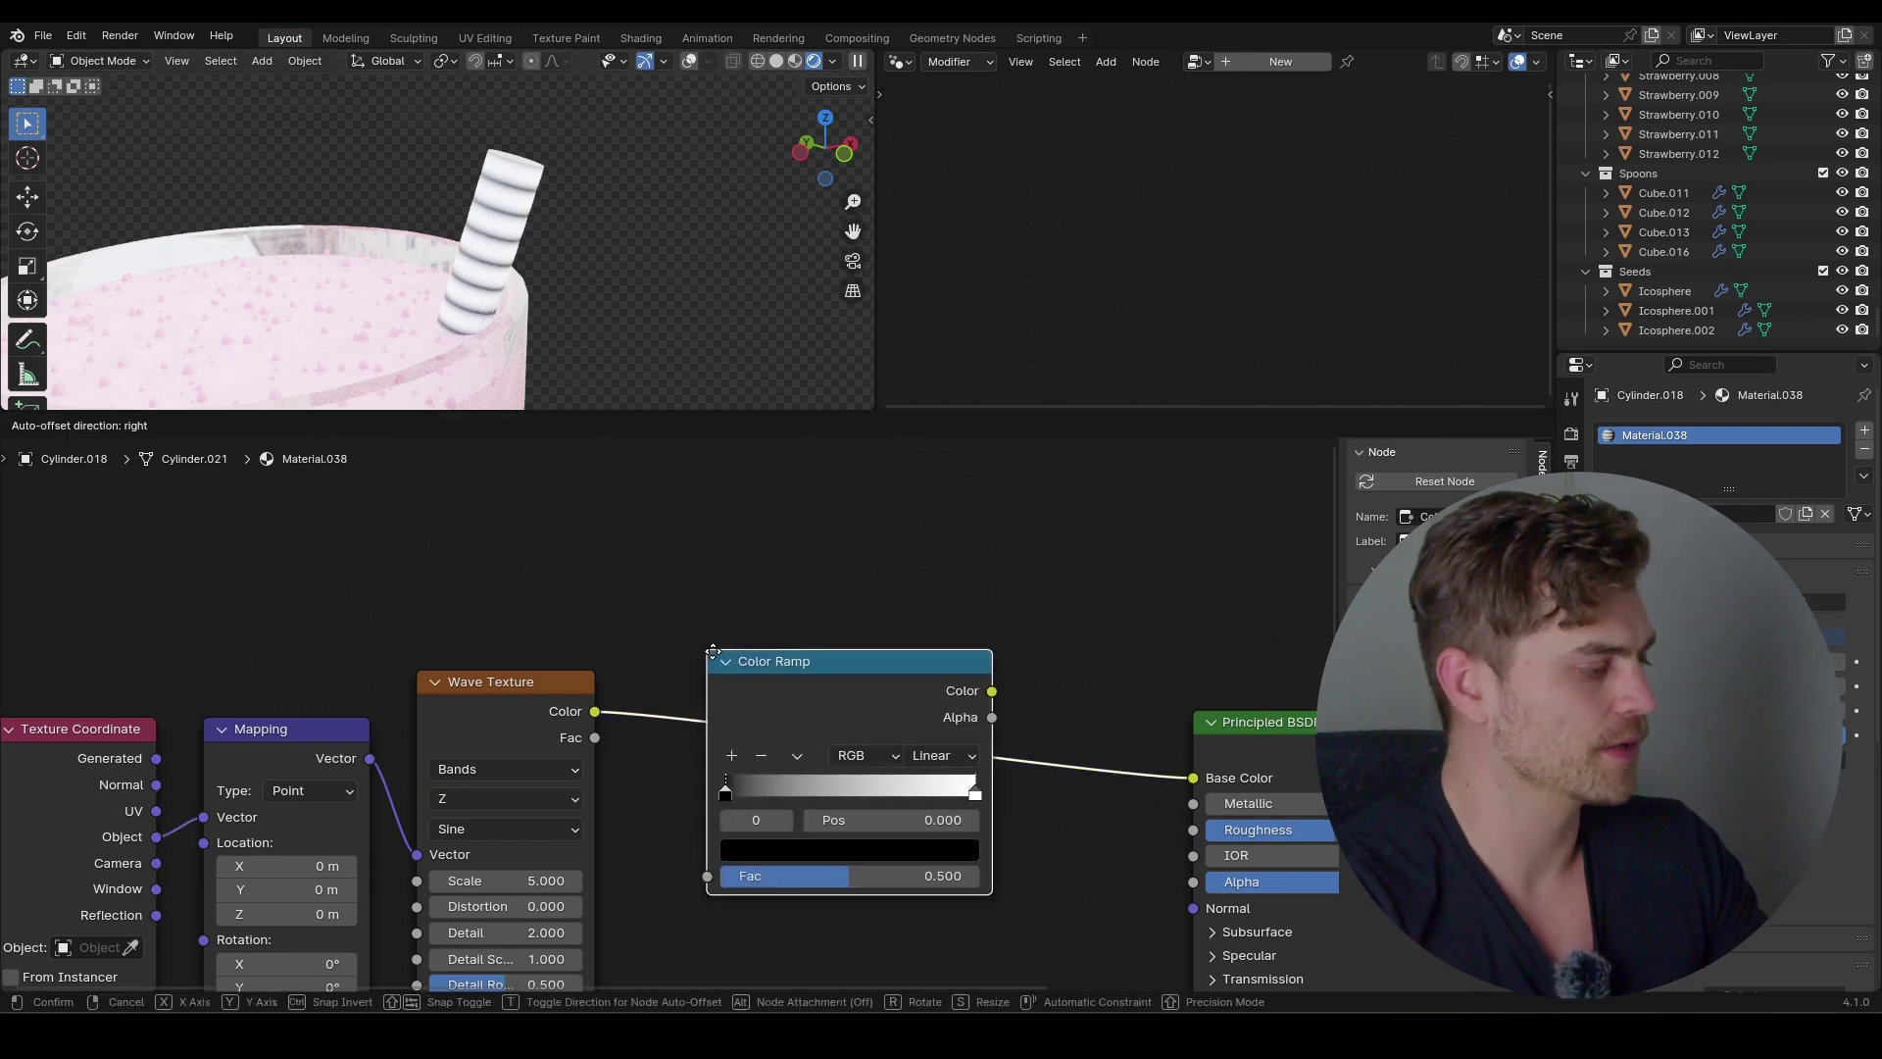
# Insert a Color Ramp between Wave Texture and Base Color, with the black stop at 0.341 and the white stop at 0.655
pyautogui.click(718, 649)
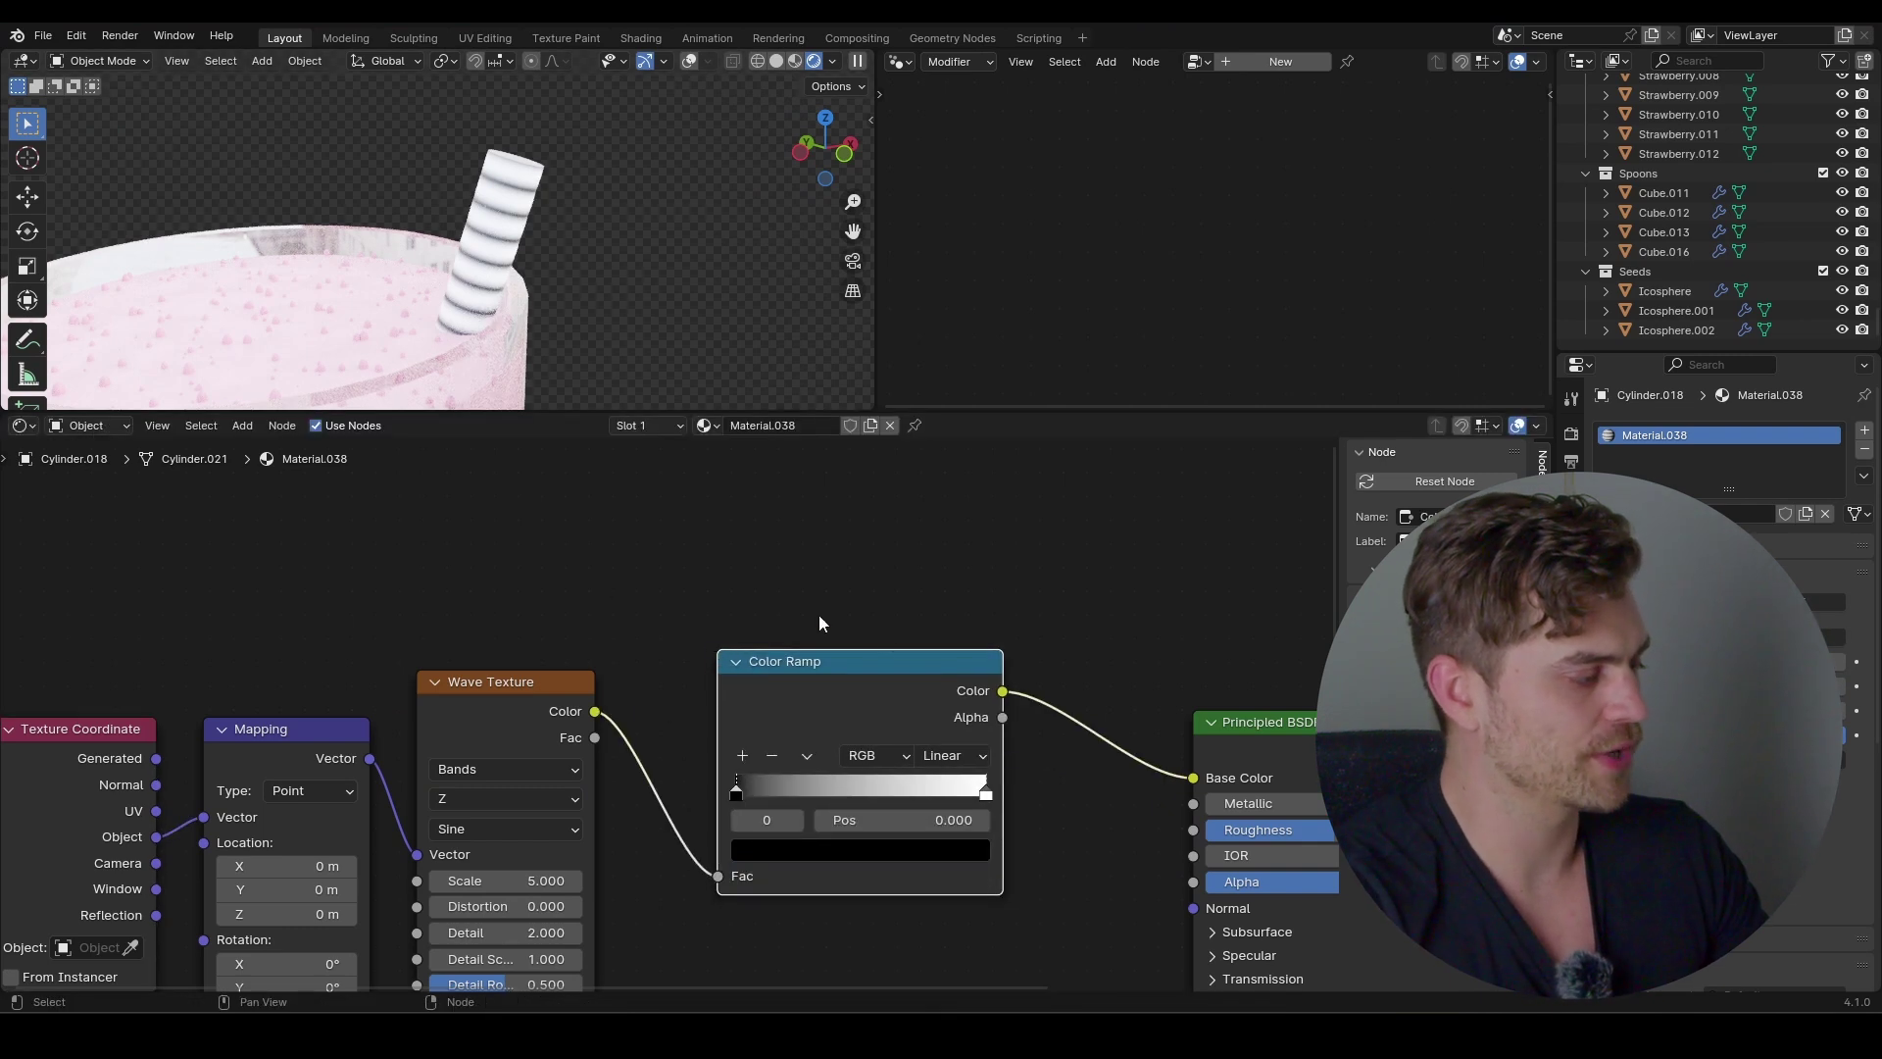
pyautogui.moveTo(737, 794); pyautogui.dragTo(825, 798)
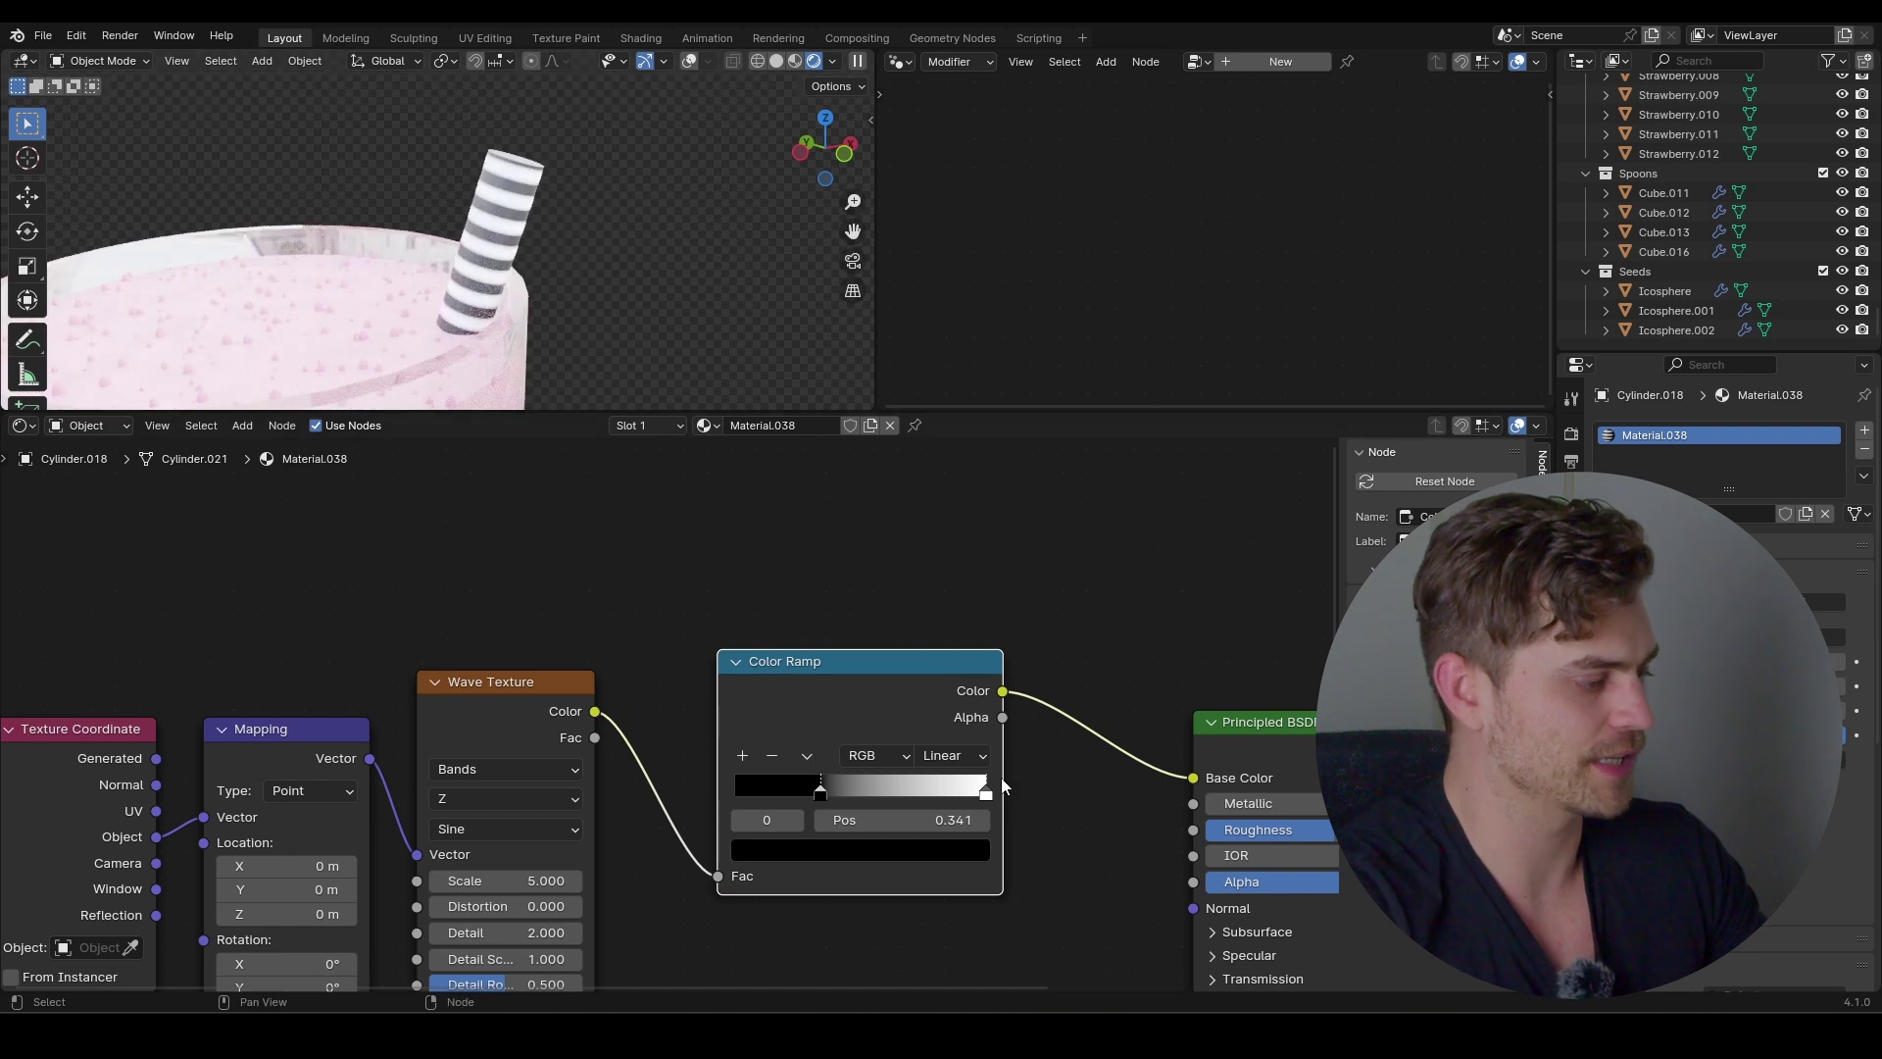
pyautogui.moveTo(987, 799); pyautogui.dragTo(898, 796)
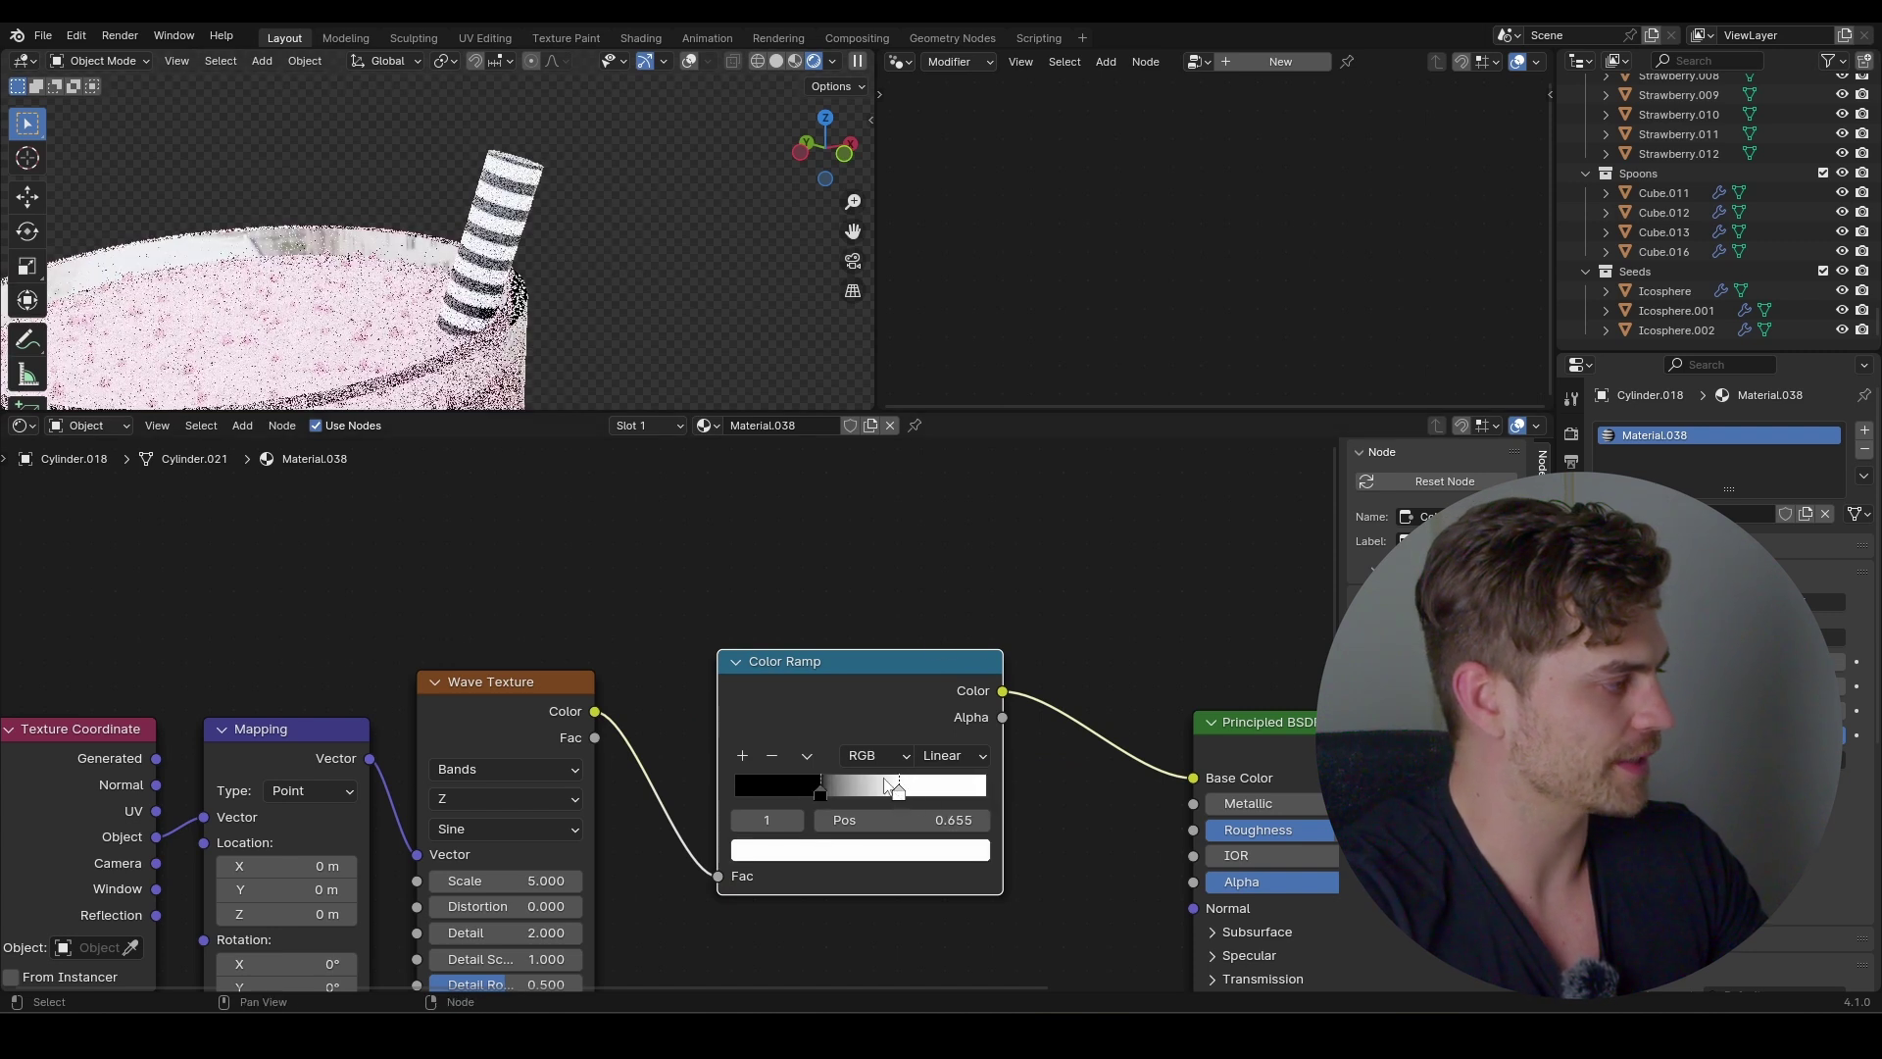
# Adjust the straw stripes with Wave Texture Scale 2.380 and Phase Offset 1.130, and Mapping X rotation 2.05°
pyautogui.scroll(-1, 667, 783)
pyautogui.moveTo(667, 784); pyautogui.dragTo(721, 585, button='middle')
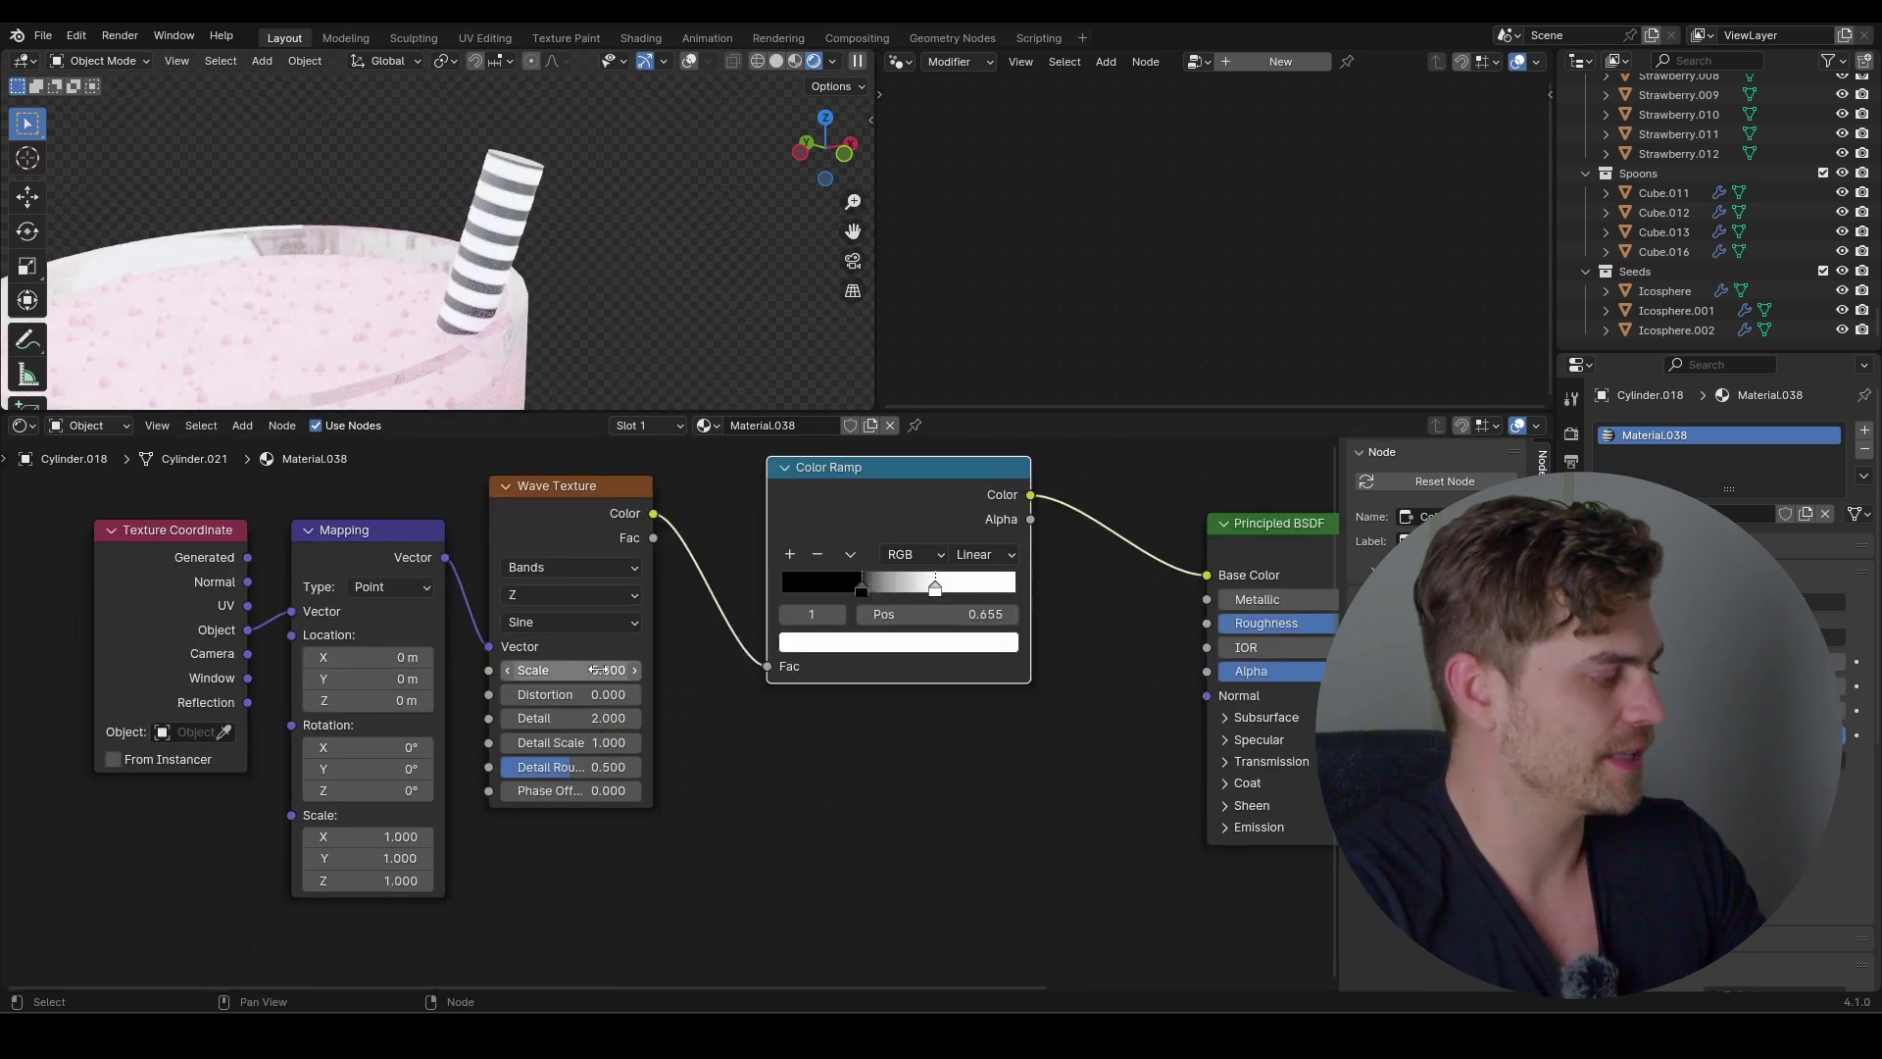
pyautogui.keyDown('shift'); pyautogui.moveTo(594, 671); pyautogui.dragTo(556, 669); pyautogui.keyUp('shift')
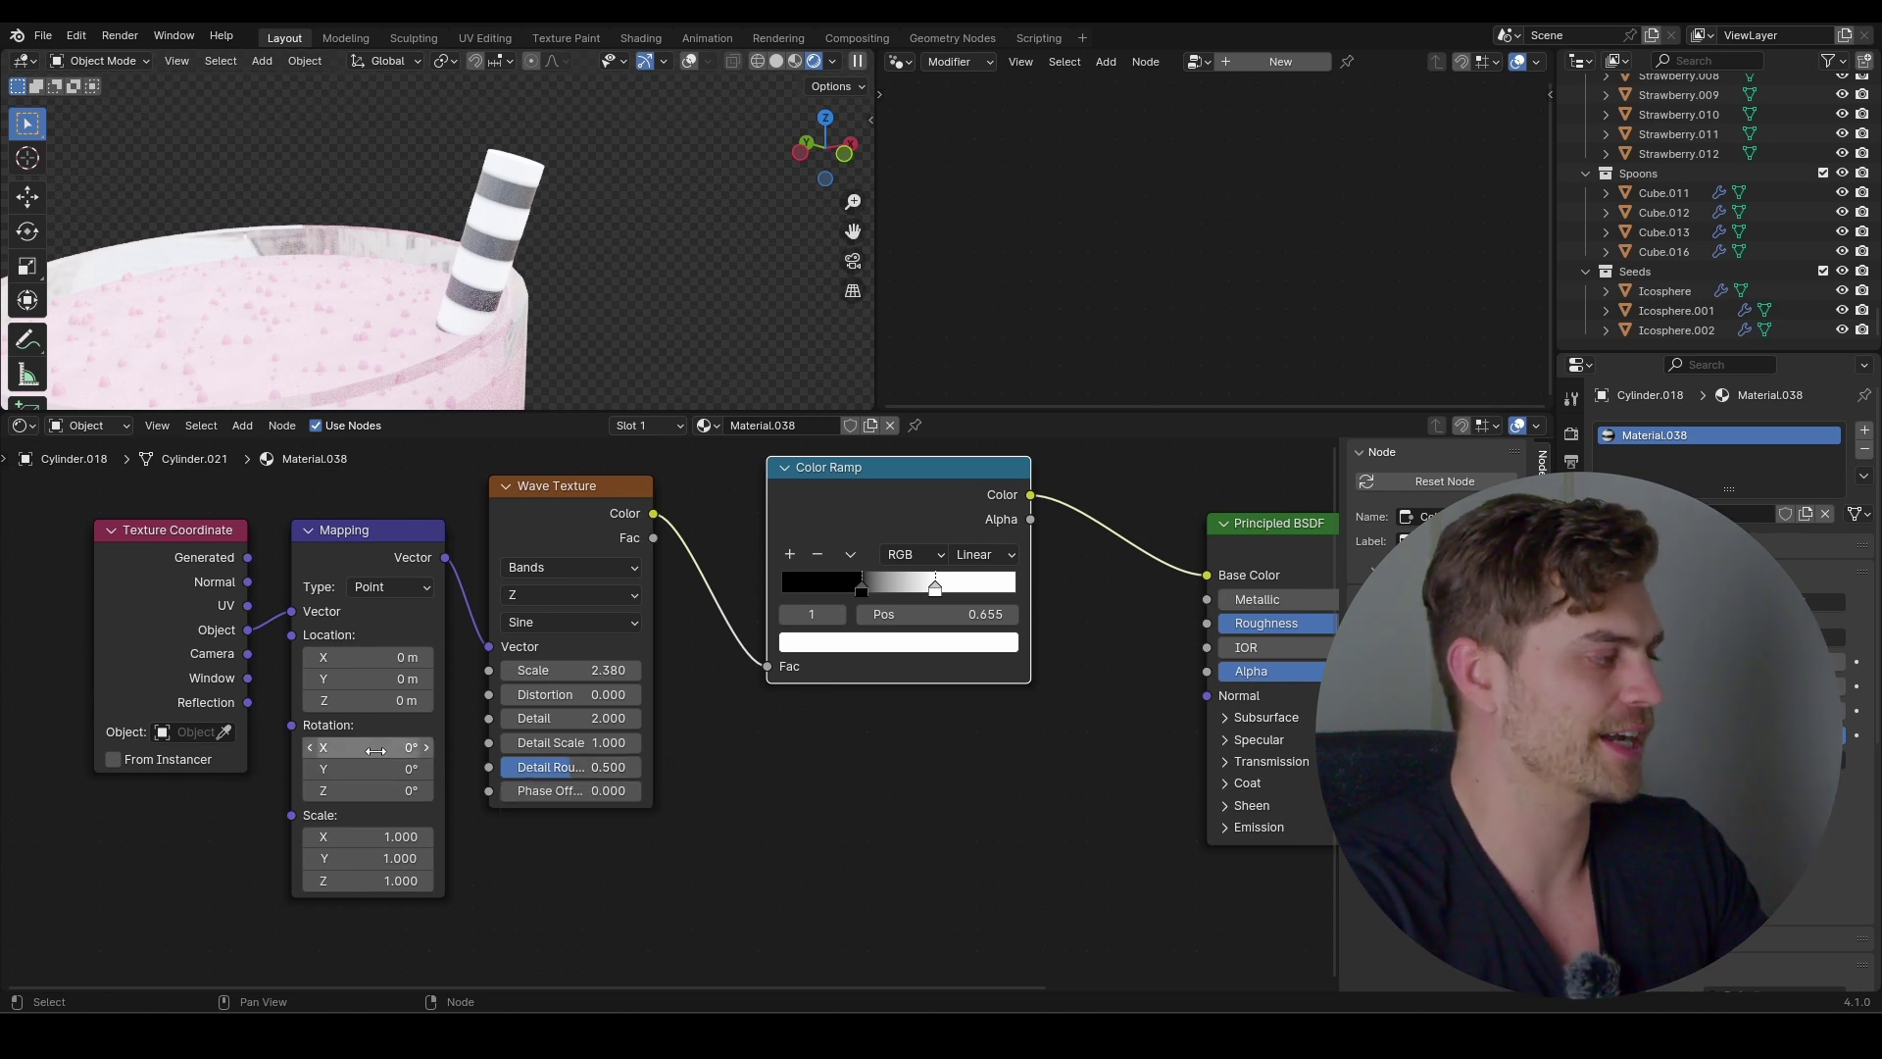
pyautogui.moveTo(367, 747); pyautogui.dragTo(367, 746)
pyautogui.moveTo(571, 791); pyautogui.dragTo(567, 790)
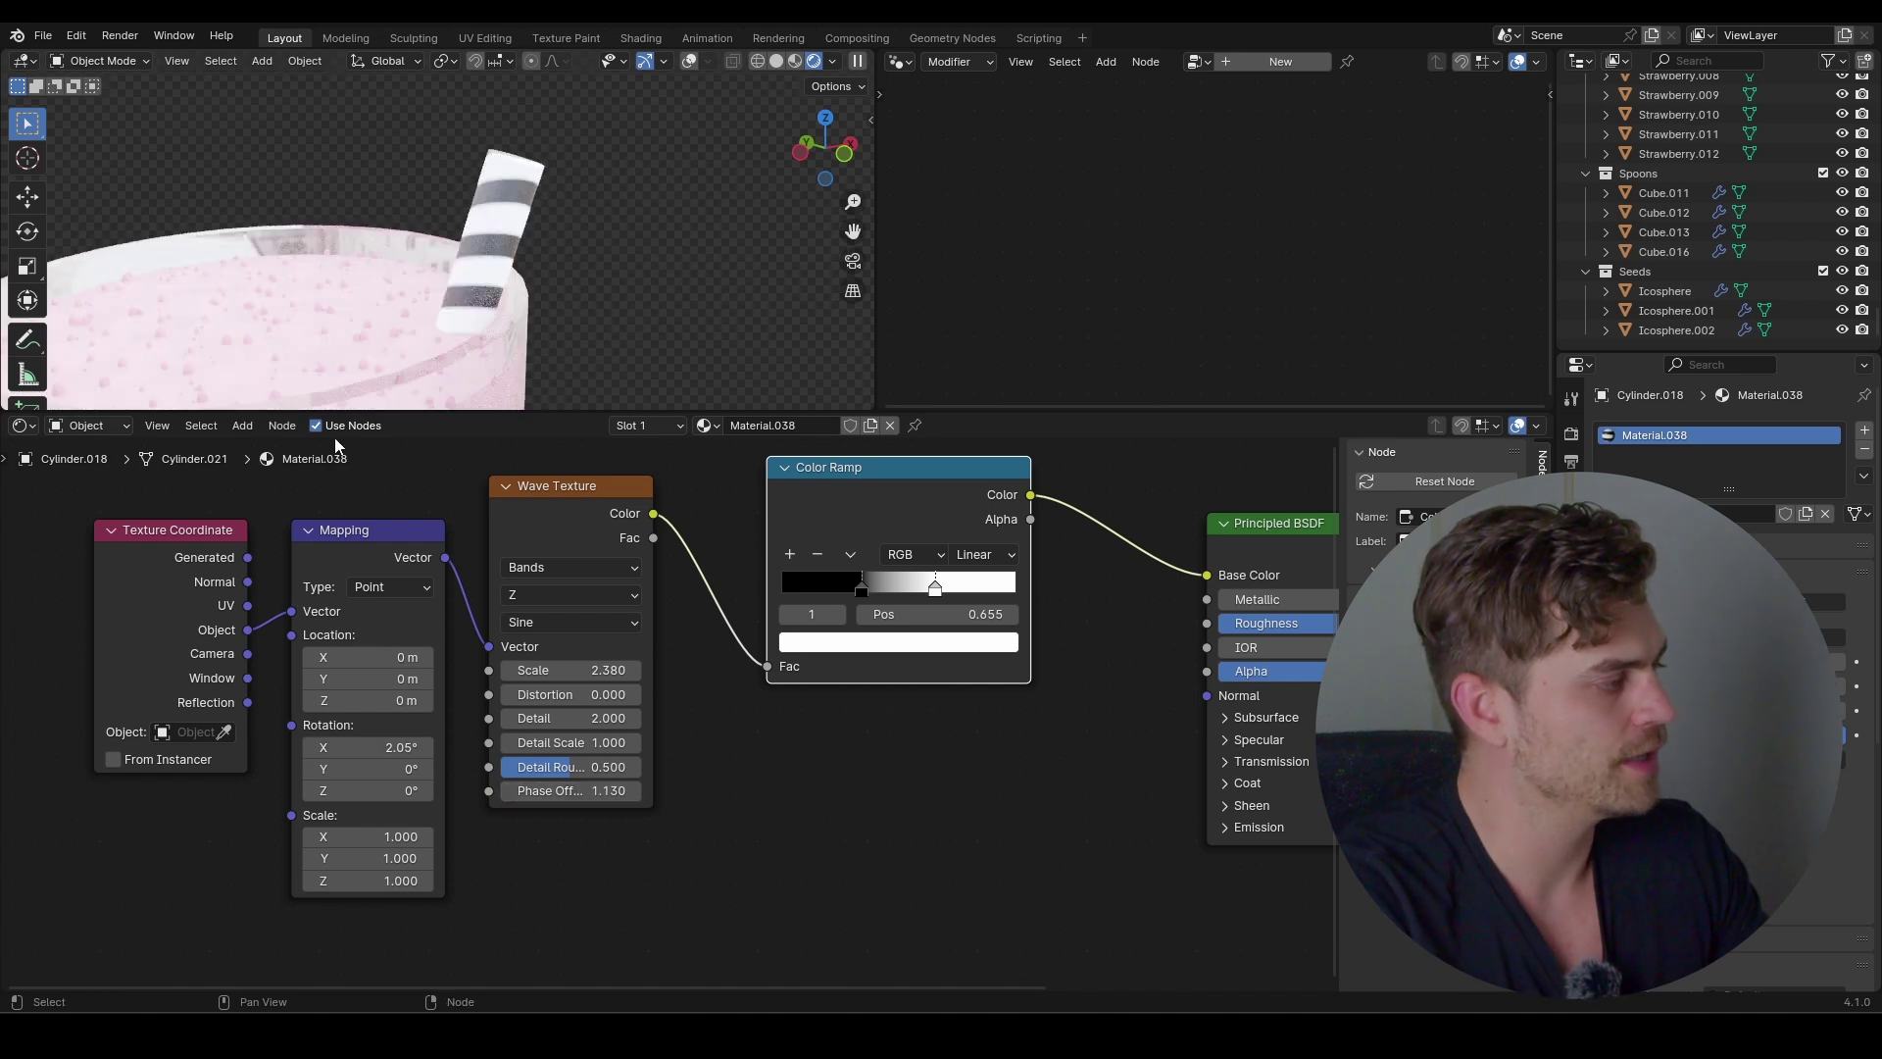
# Recolor the Color Ramp's white stop to fully saturated red, with Hue 0.998
pyautogui.click(918, 643)
pyautogui.click(1002, 408)
pyautogui.moveTo(954, 397); pyautogui.dragTo(813, 449)
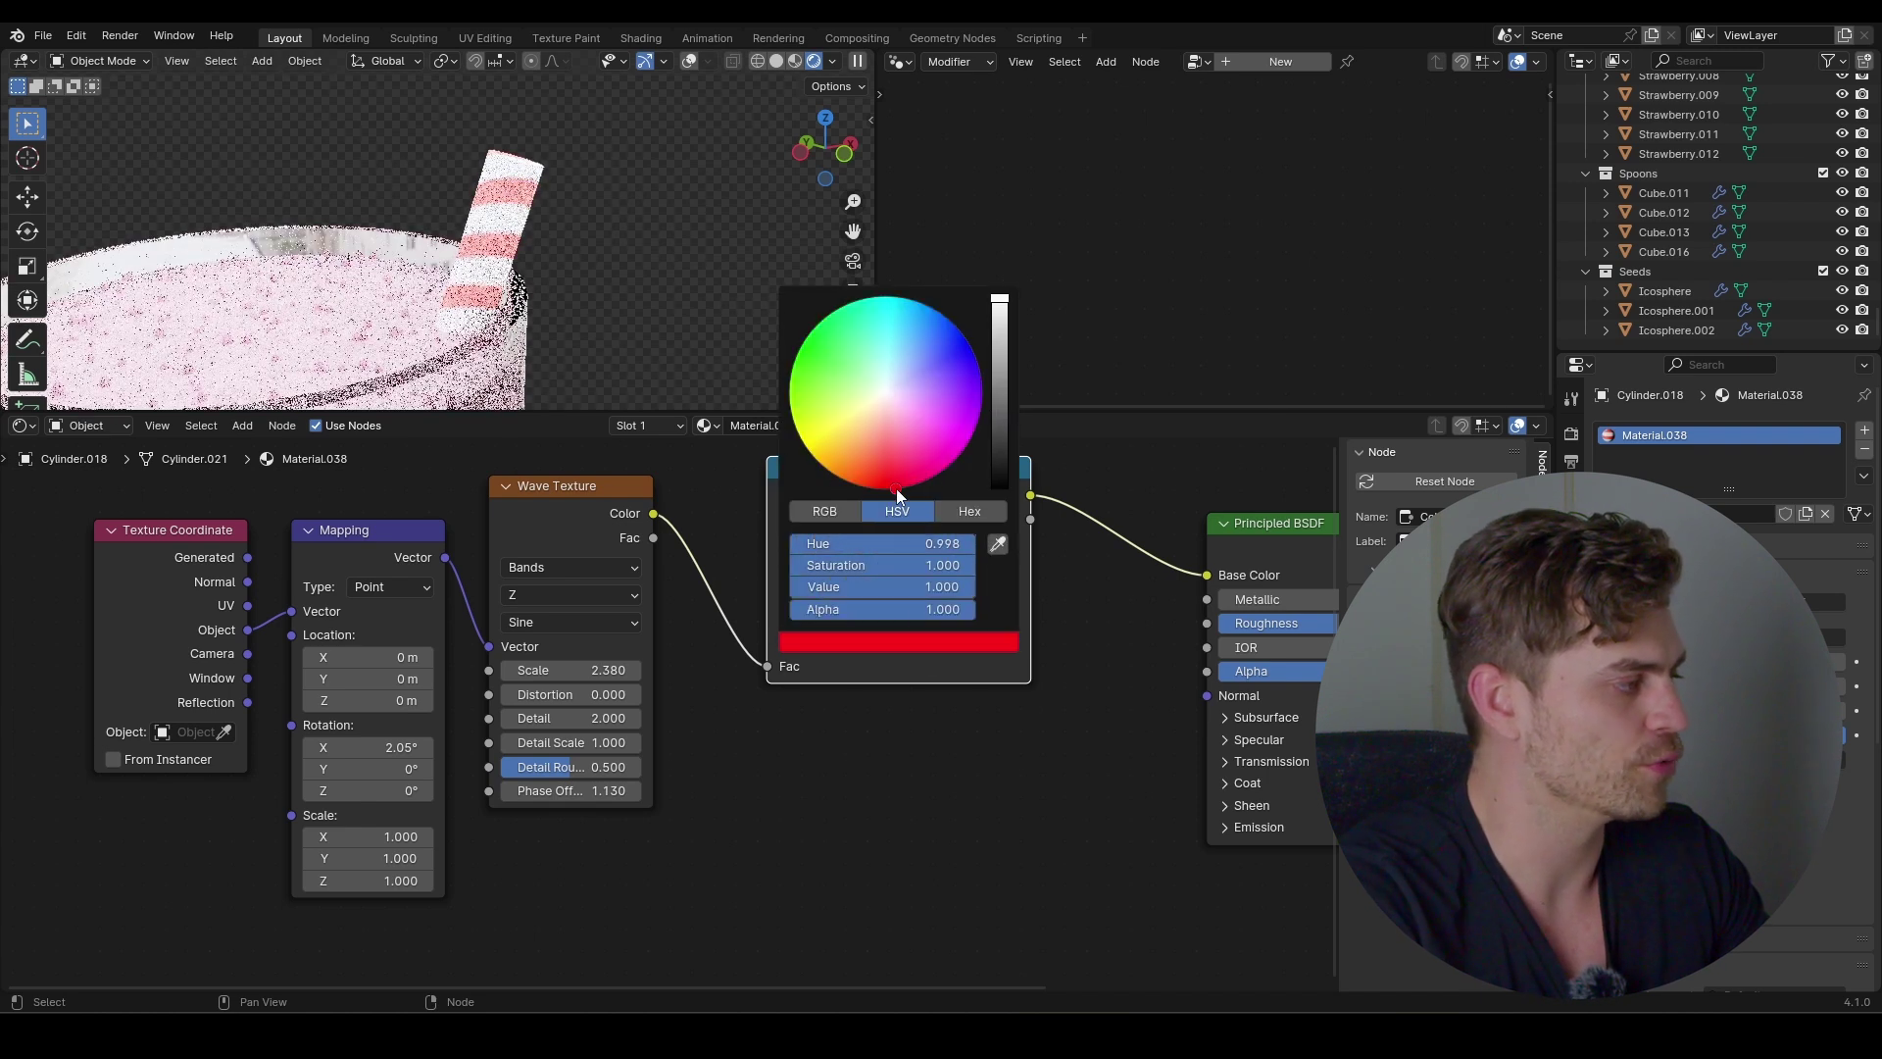
# Smooth the drinking glass with a Subdivision Surface modifier at level 2
pyautogui.scroll(-3, 441, 245)
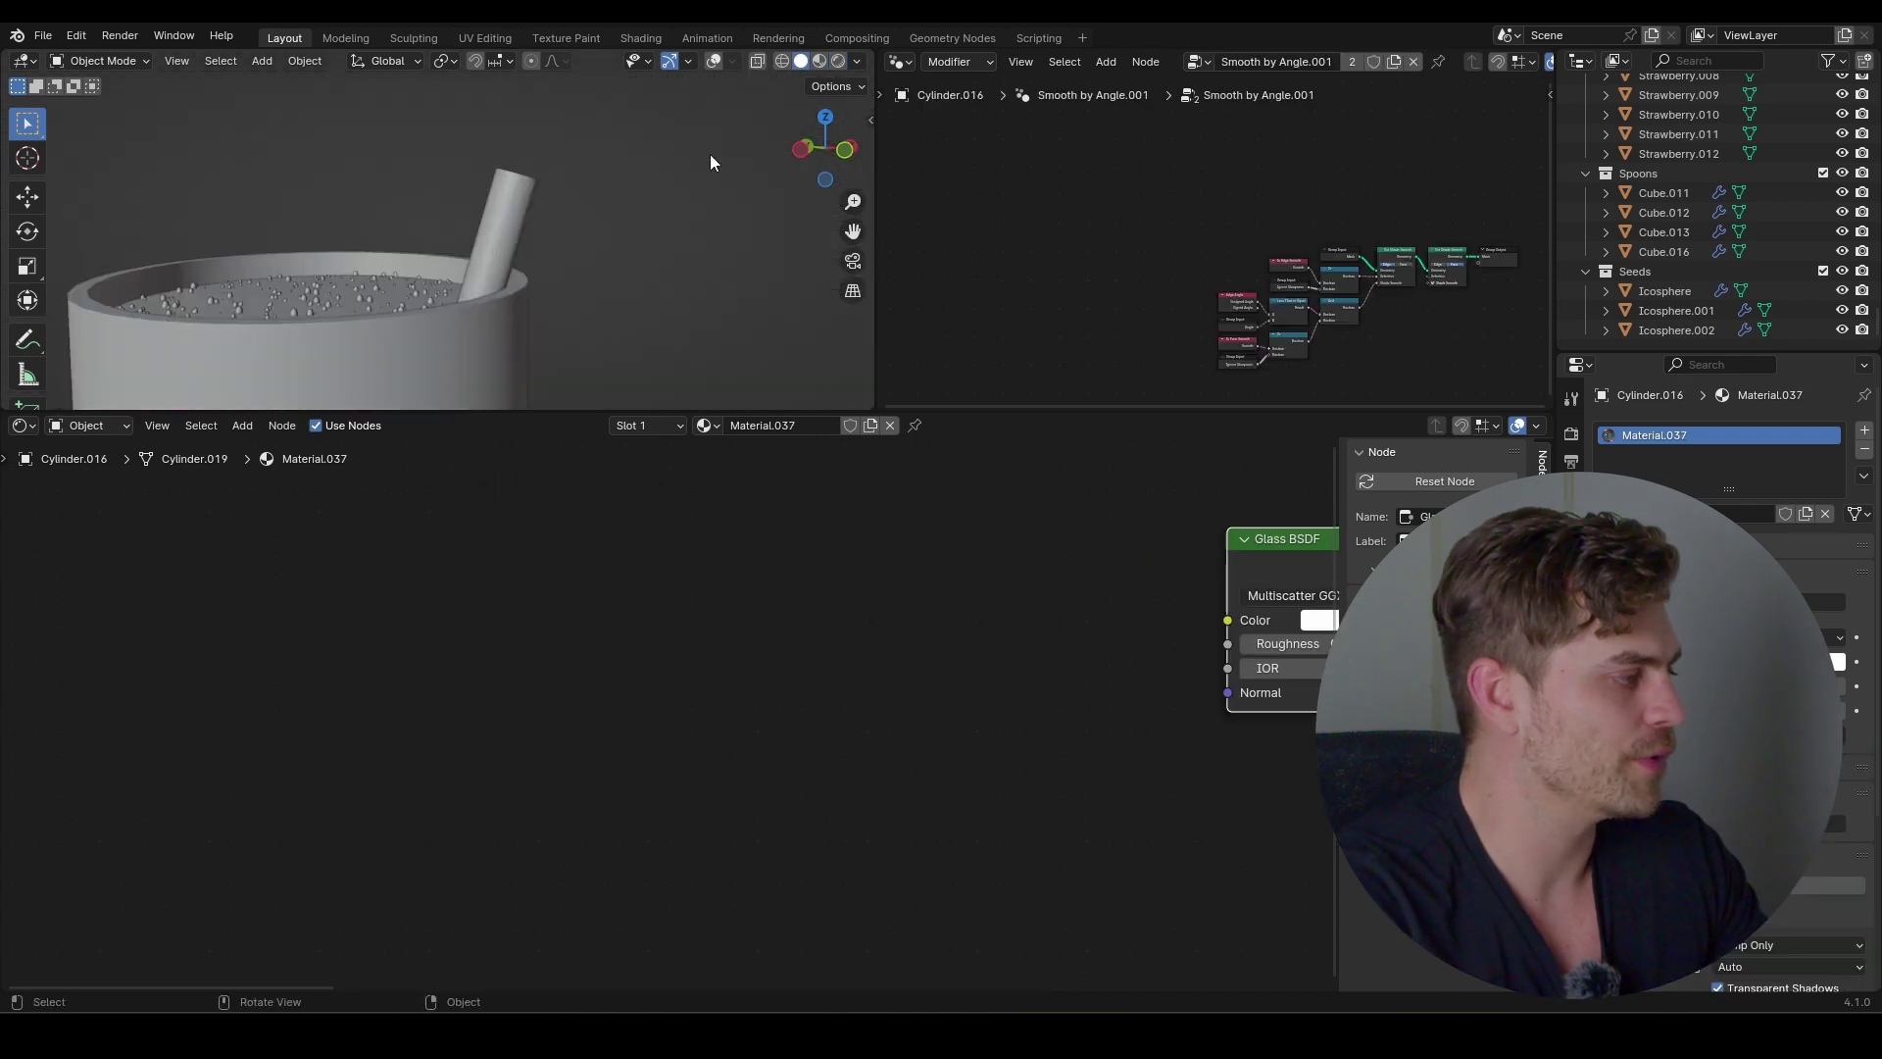
pyautogui.moveTo(712, 163); pyautogui.dragTo(541, 308, button='middle')
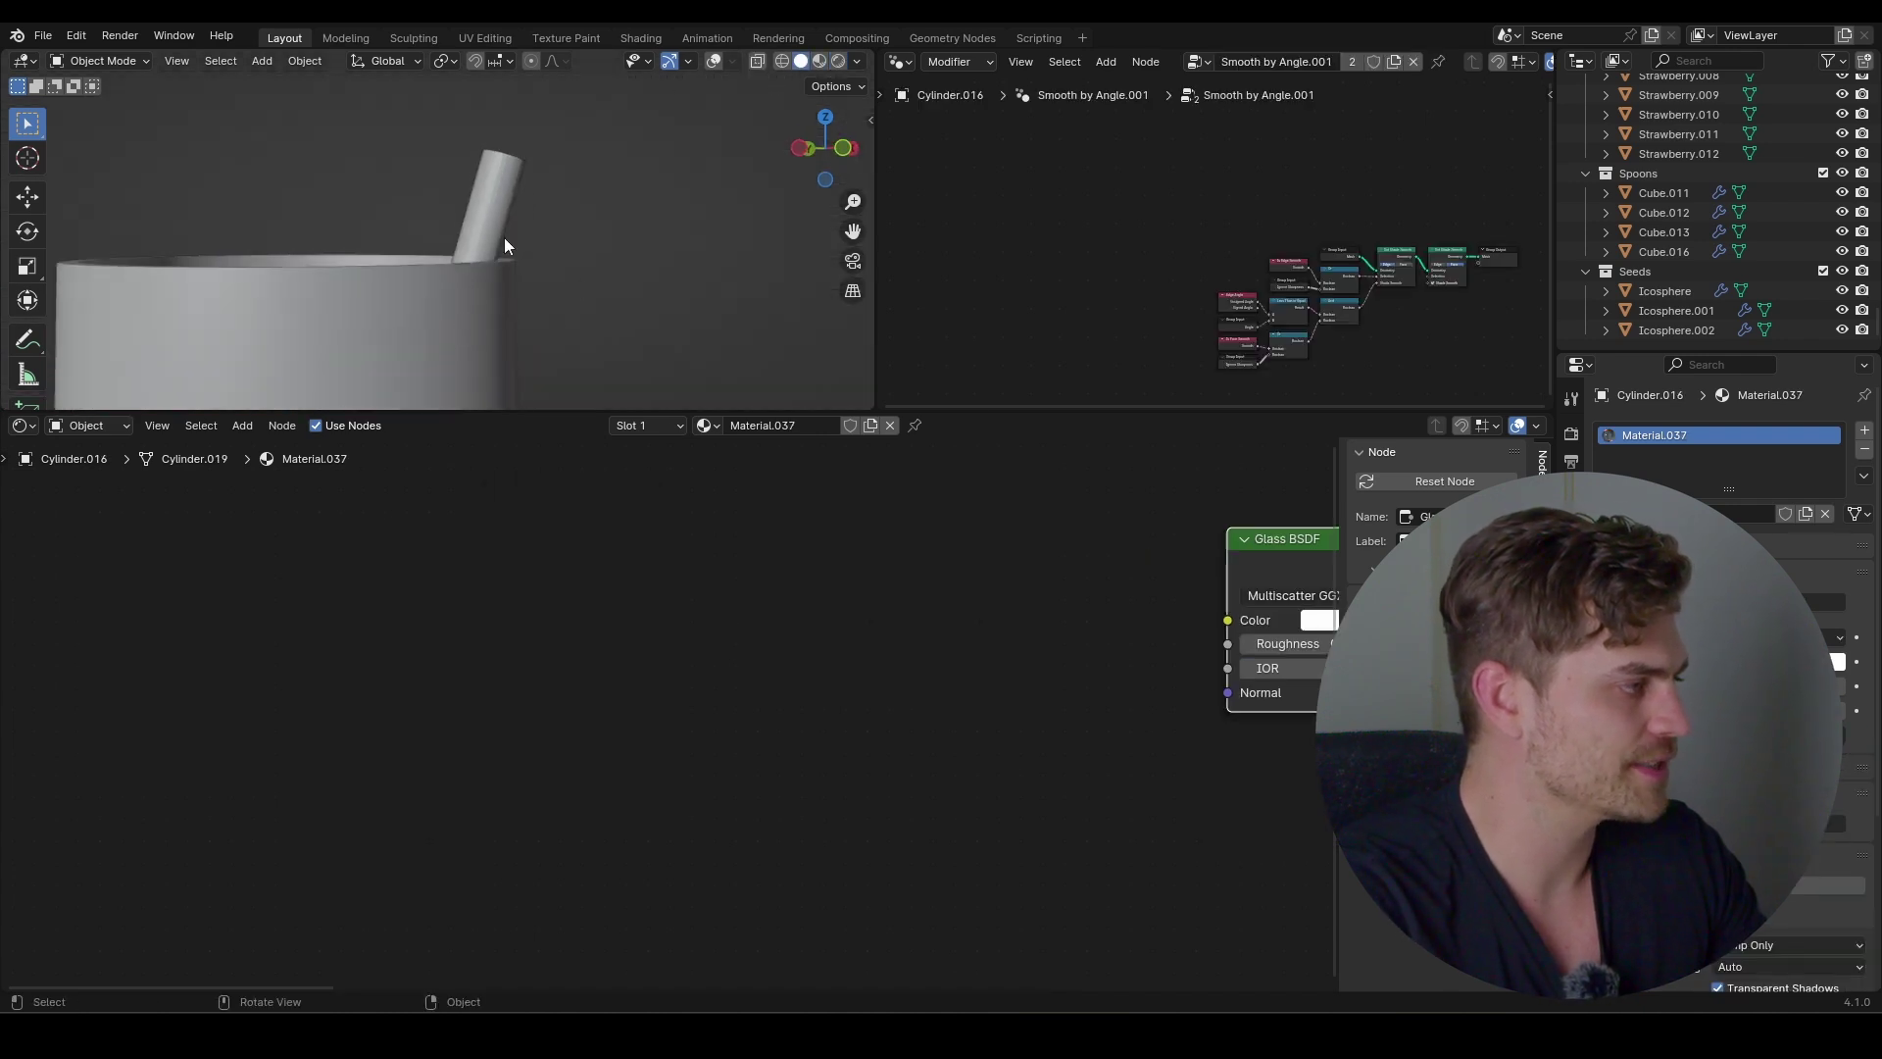
pyautogui.moveTo(485, 290); pyautogui.dragTo(594, 253, button='middle')
pyautogui.hotkey('ctrl', '2')
pyautogui.scroll(-3, 594, 253)
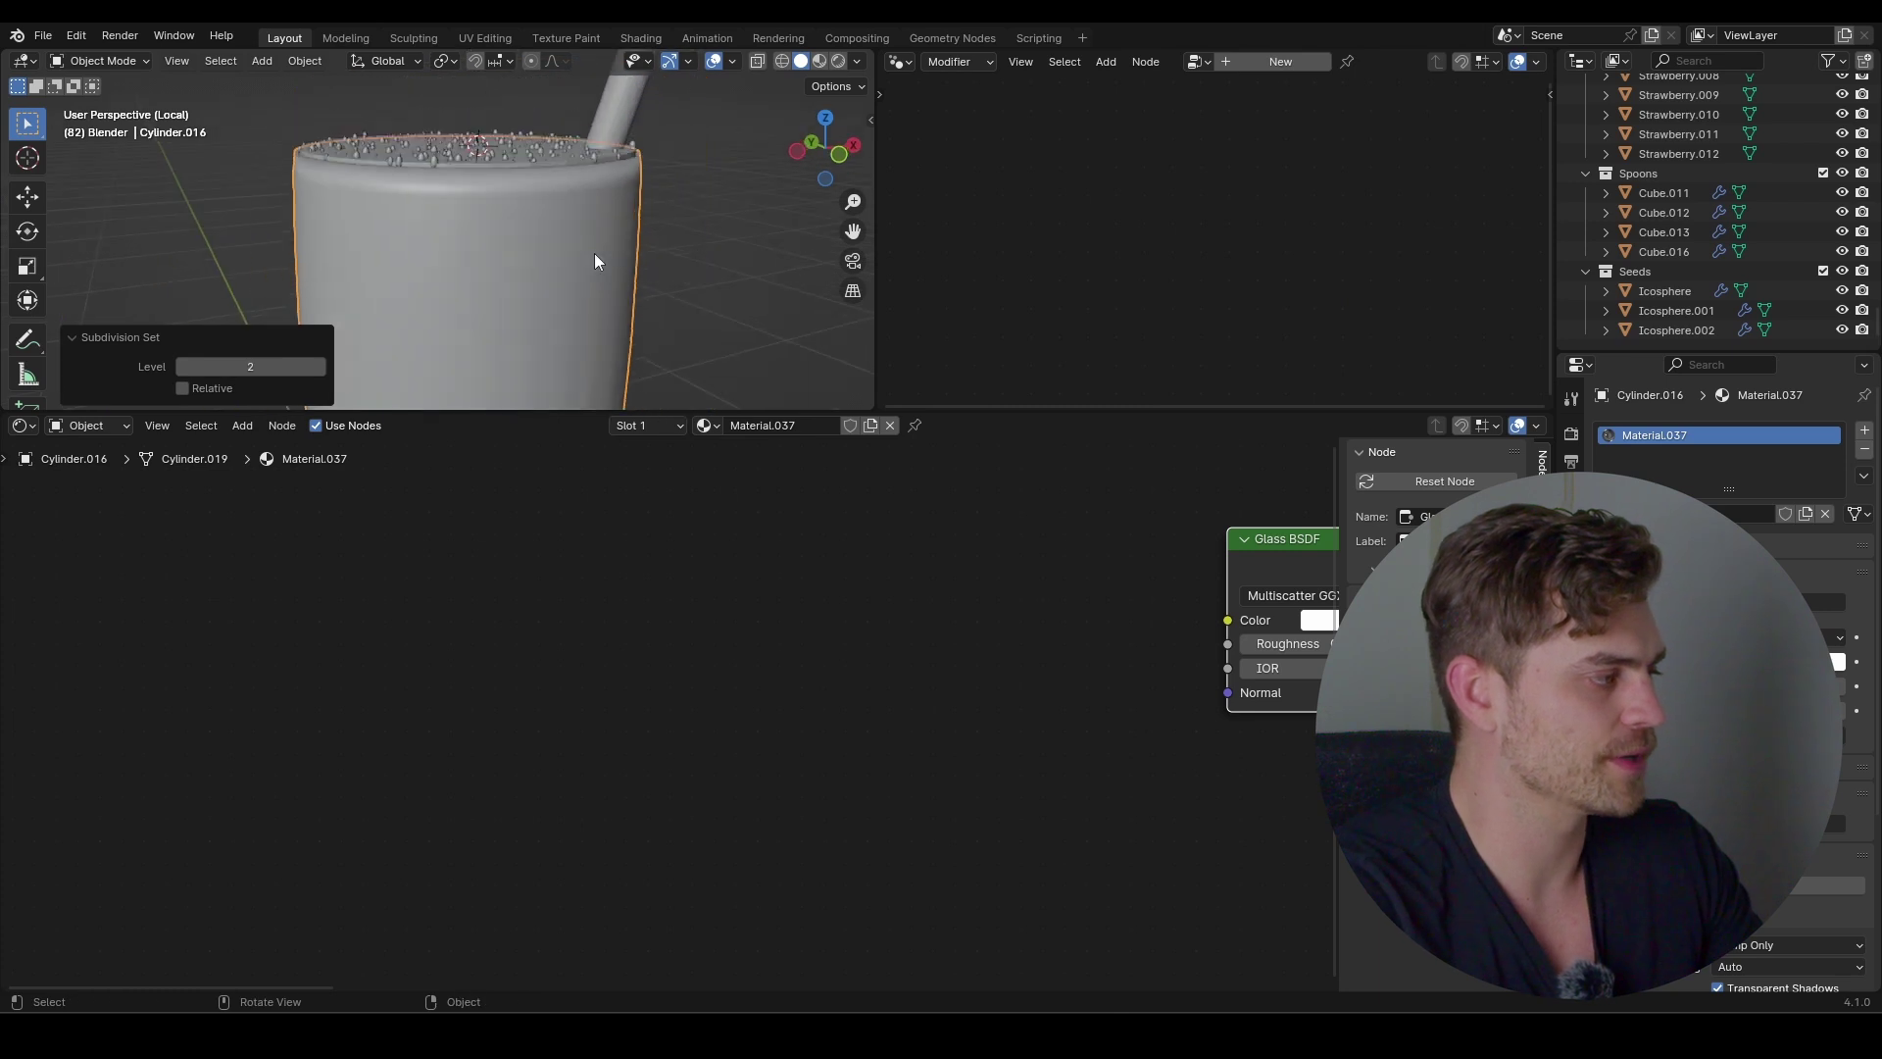
# Add one edge loop around the glass's outer wall, slid up close to the rim with a factor of -0.959
pyautogui.press('Tab')
pyautogui.hotkey('ctrl', 'r')
pyautogui.click(569, 269)
pyautogui.click(620, 368)
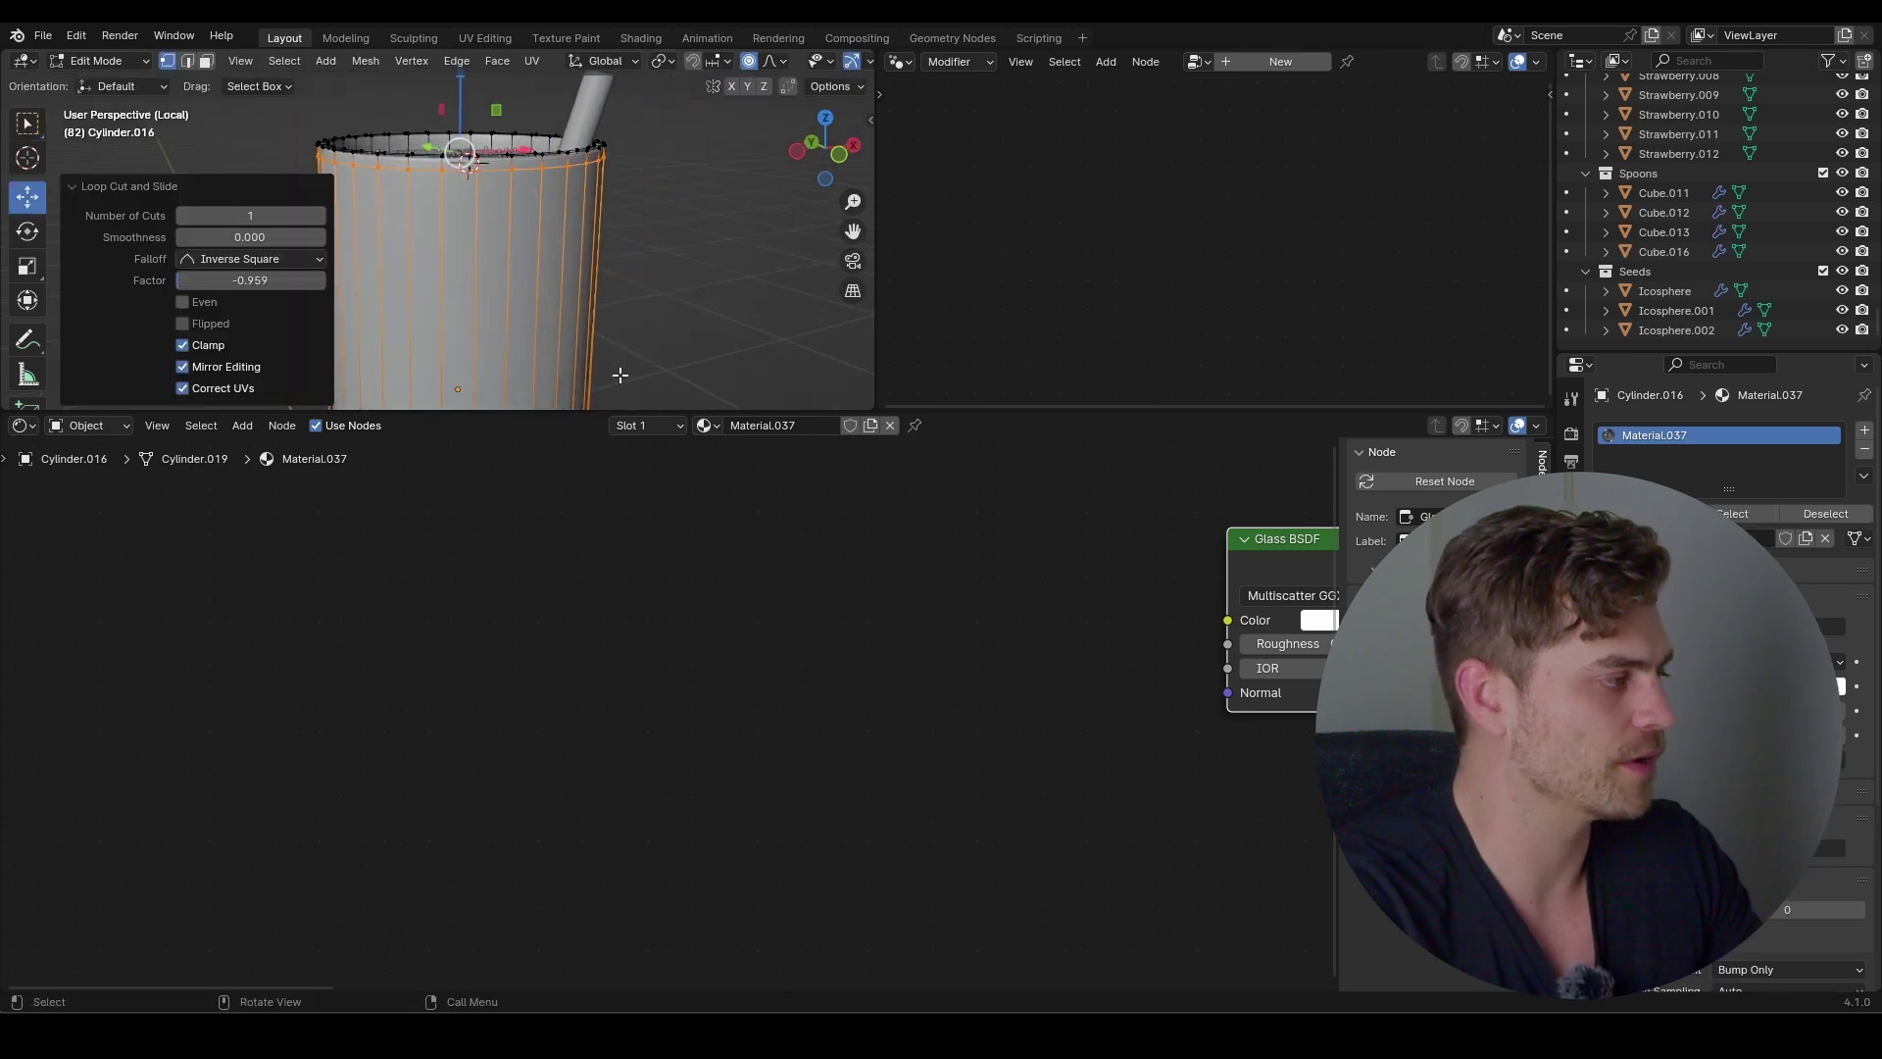
# Inset the glass's bottom face by 0.01854 m to sharpen the base edge
pyautogui.scroll(-6, 566, 348)
pyautogui.keyDown('shift'); pyautogui.moveTo(565, 343); pyautogui.dragTo(574, 149, button='middle'); pyautogui.keyUp('shift')
pyautogui.scroll(5, 542, 207)
pyautogui.scroll(1, 553, 147)
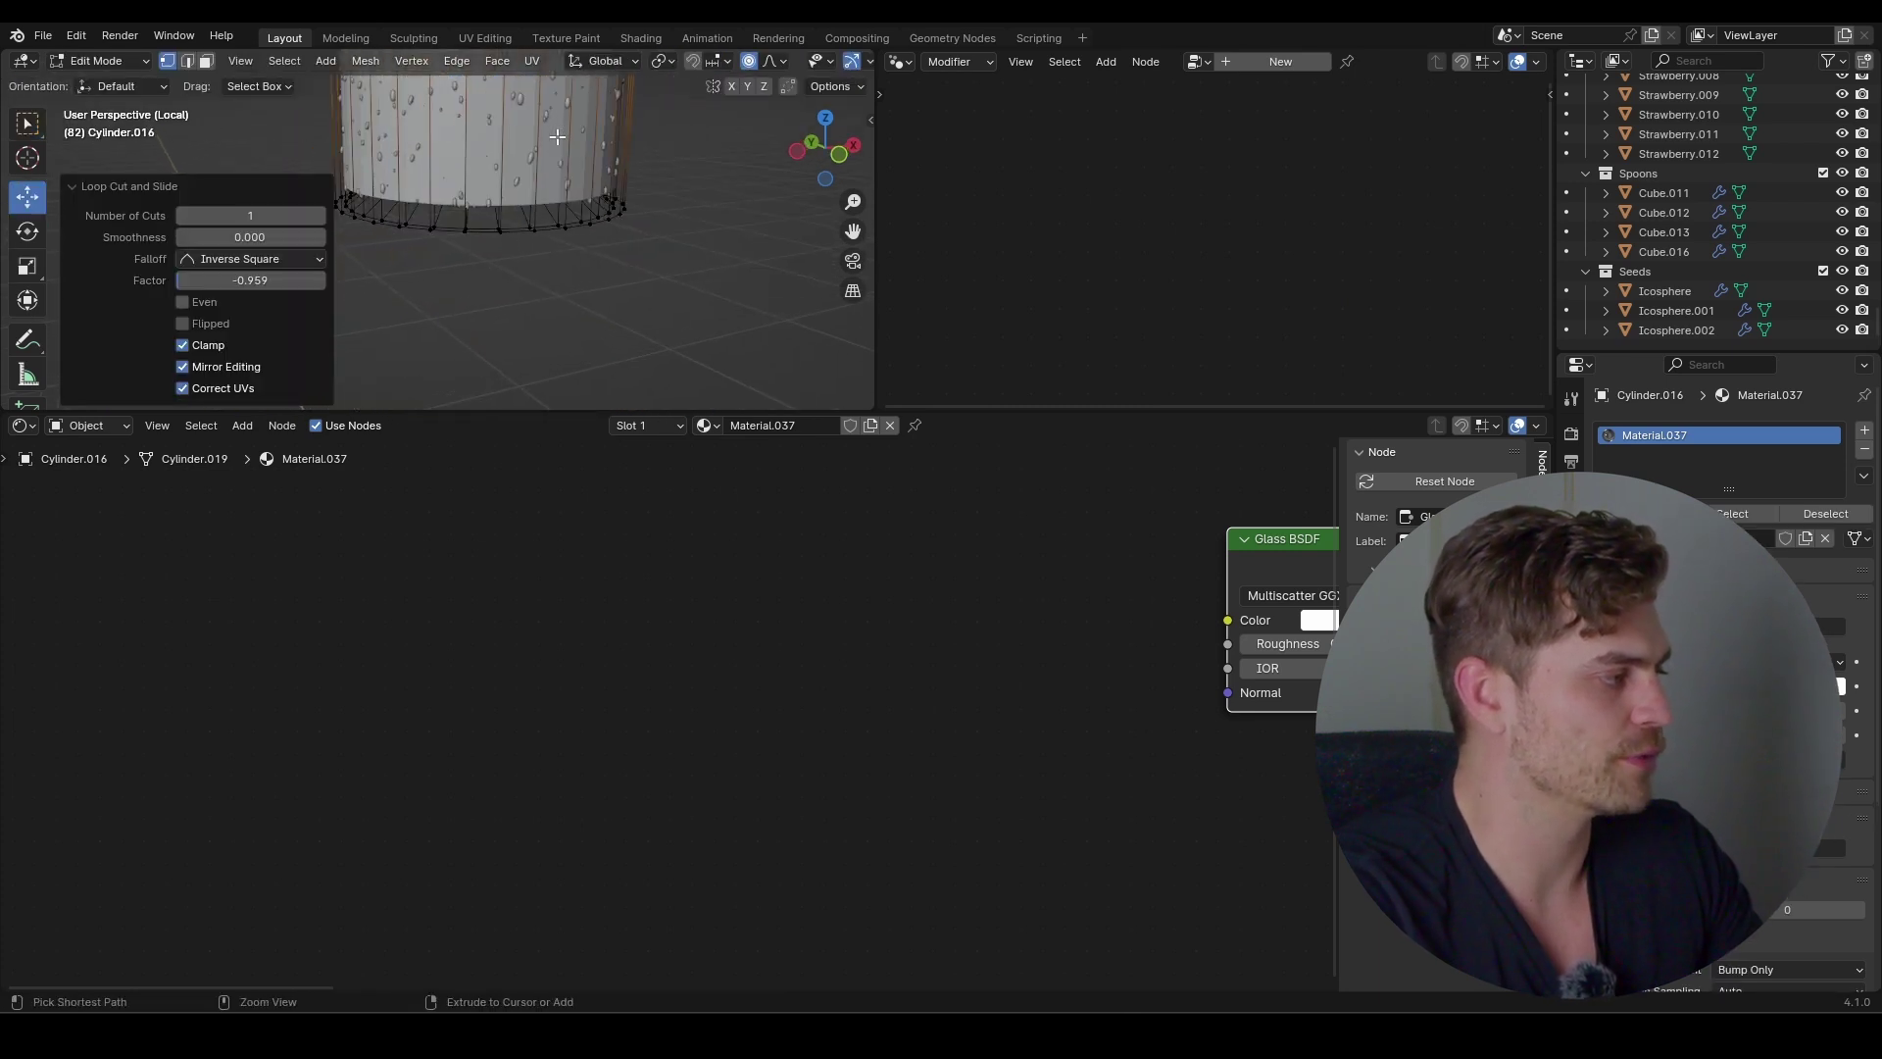
pyautogui.click(554, 164)
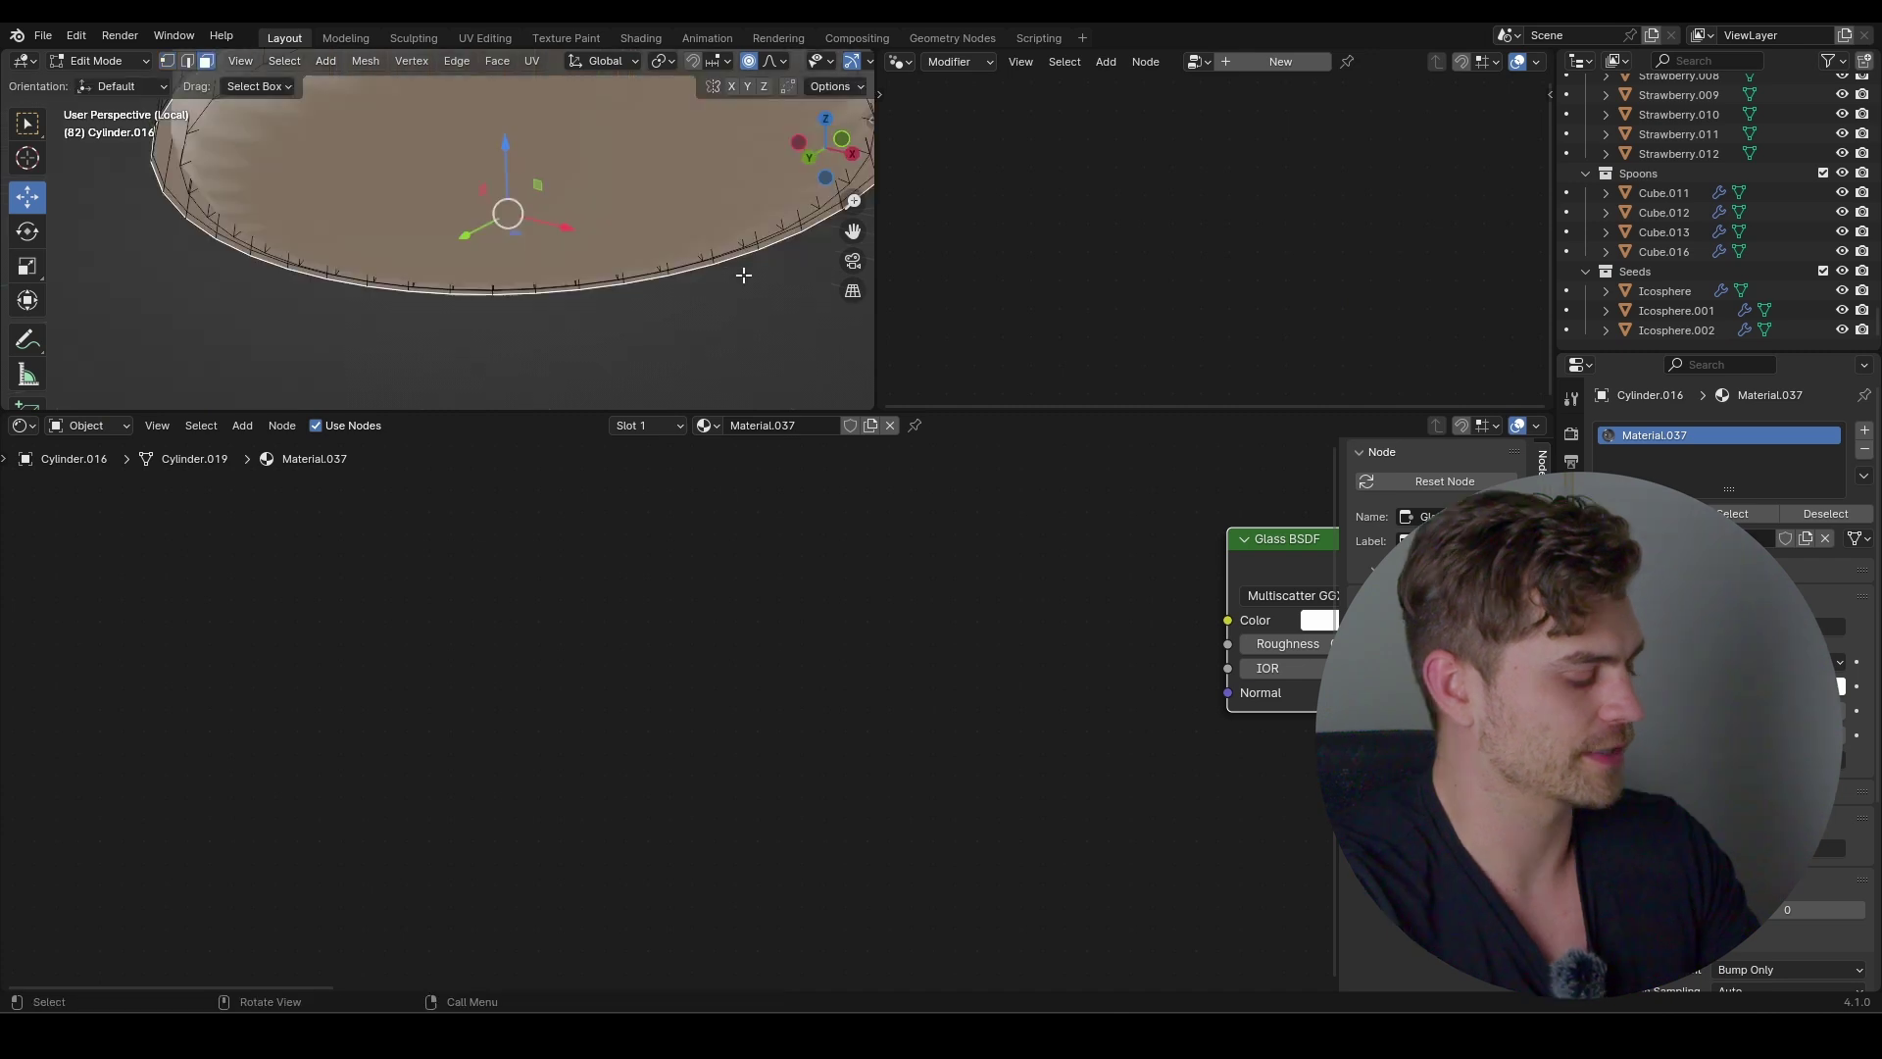
pyautogui.press('i')
pyautogui.click(753, 282)
pyautogui.scroll(-2, 395, 157)
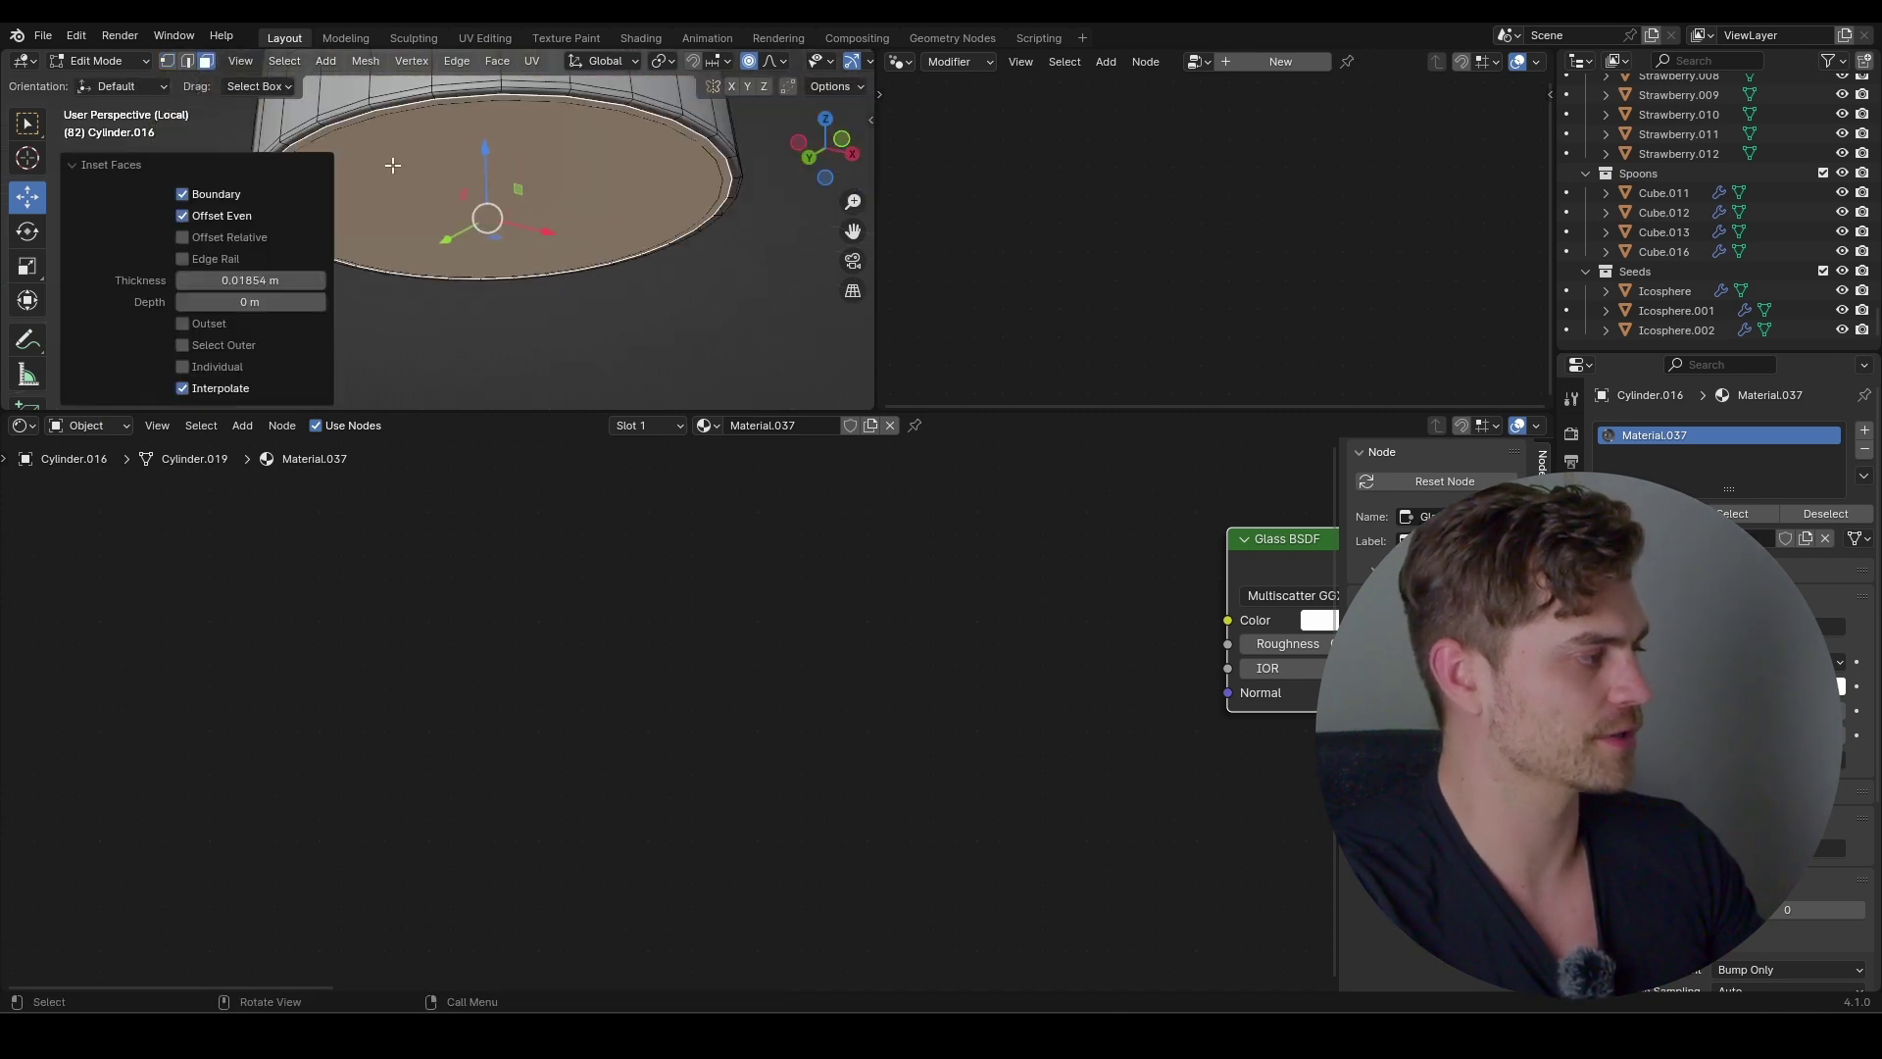
pyautogui.press('Tab')
# Add a centered edge loop around the top of the glass's rim and raise it along Z to round the lip
pyautogui.moveTo(474, 184); pyautogui.dragTo(481, 280, button='middle')
pyautogui.scroll(-6, 474, 259)
pyautogui.scroll(5, 471, 265)
pyautogui.scroll(4, 458, 265)
pyautogui.press('Tab')
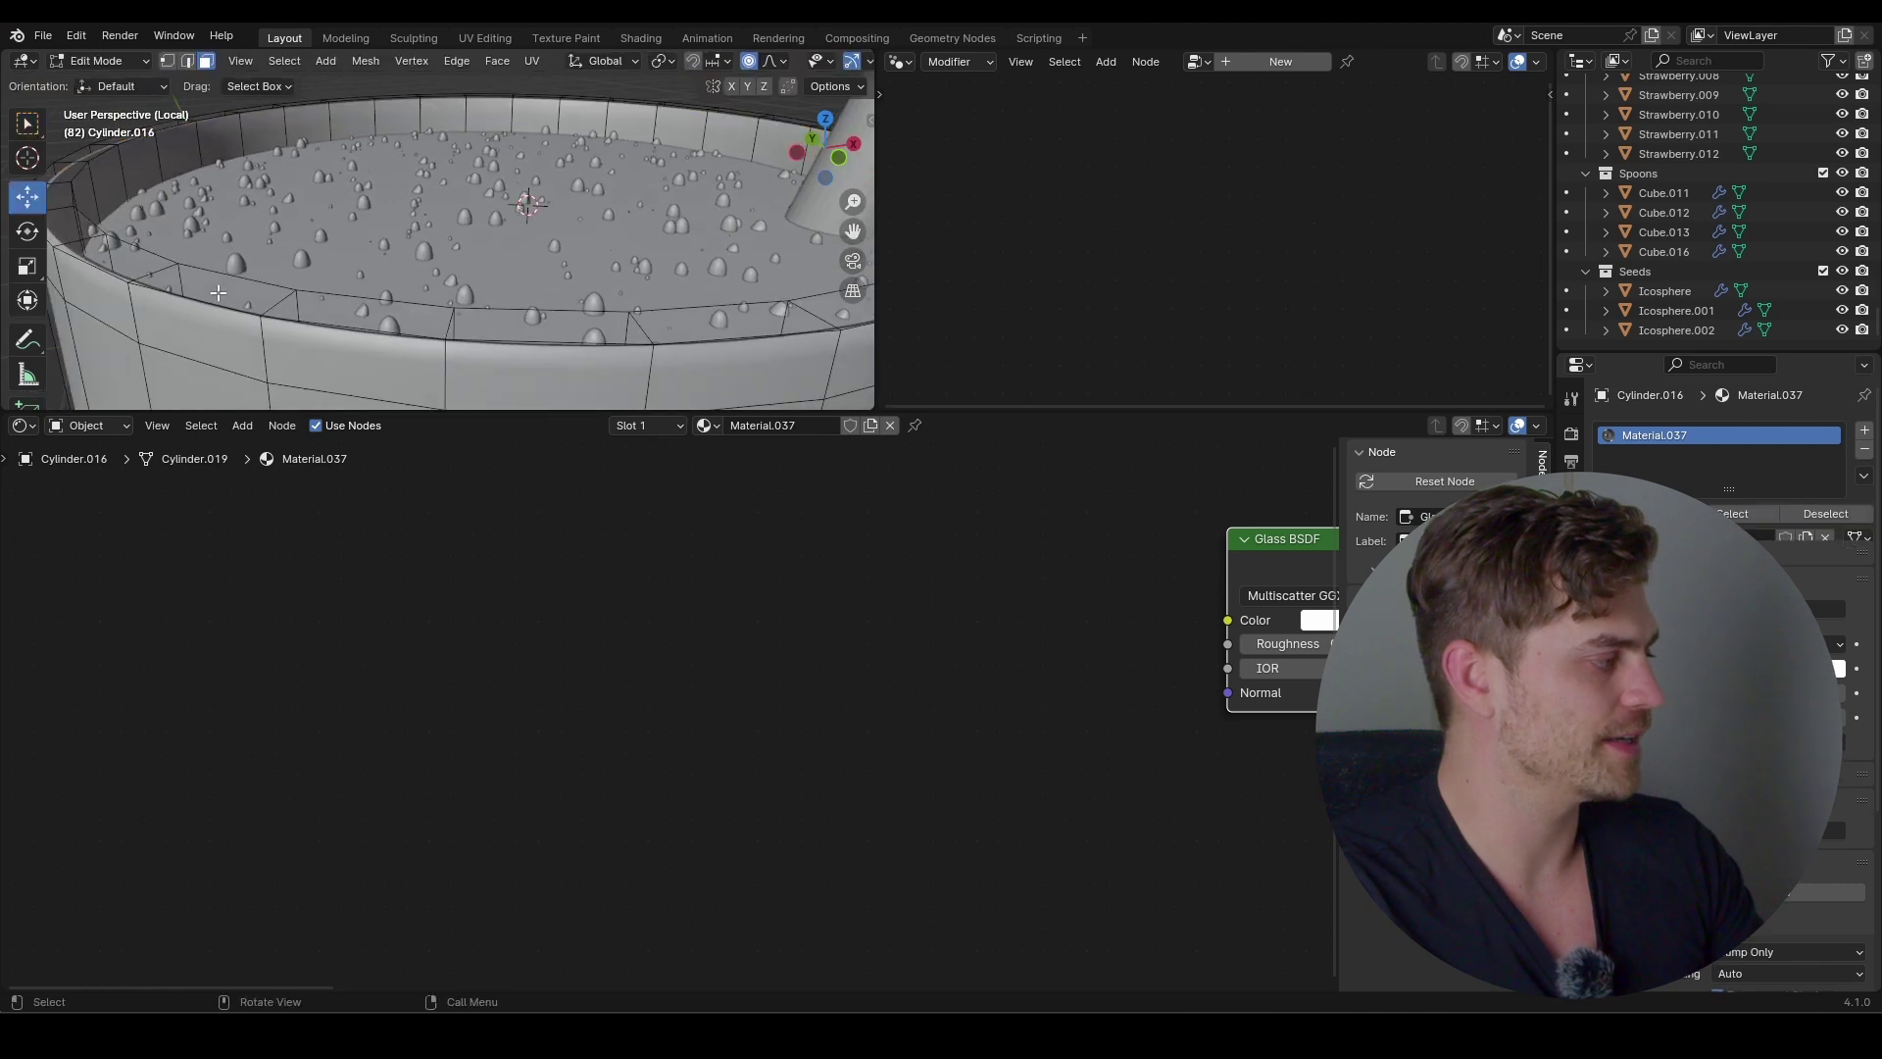
pyautogui.press('2')
pyautogui.keyDown('alt'); pyautogui.click(282, 300); pyautogui.keyUp('alt')
pyautogui.hotkey('shift', 'e')
pyautogui.click(282, 299)
pyautogui.press('e')
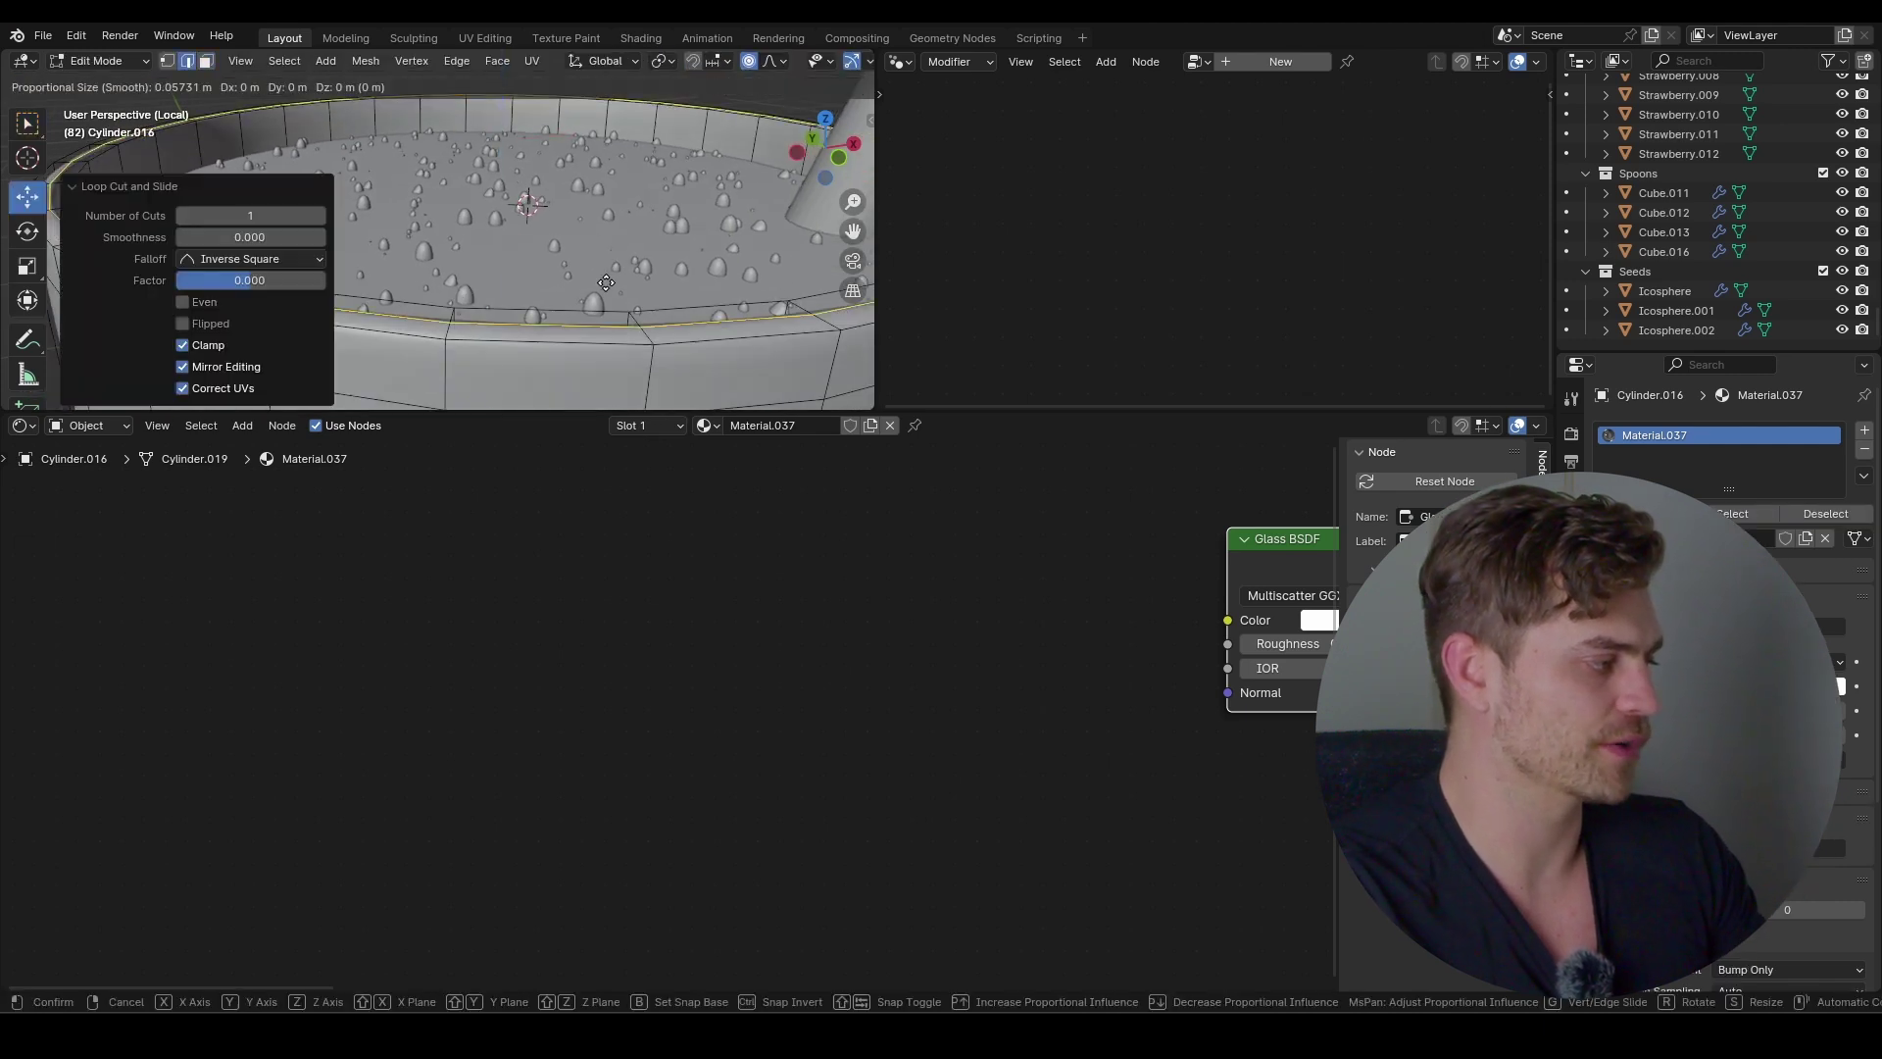
pyautogui.press('z')
pyautogui.click(627, 215)
pyautogui.press('Tab')
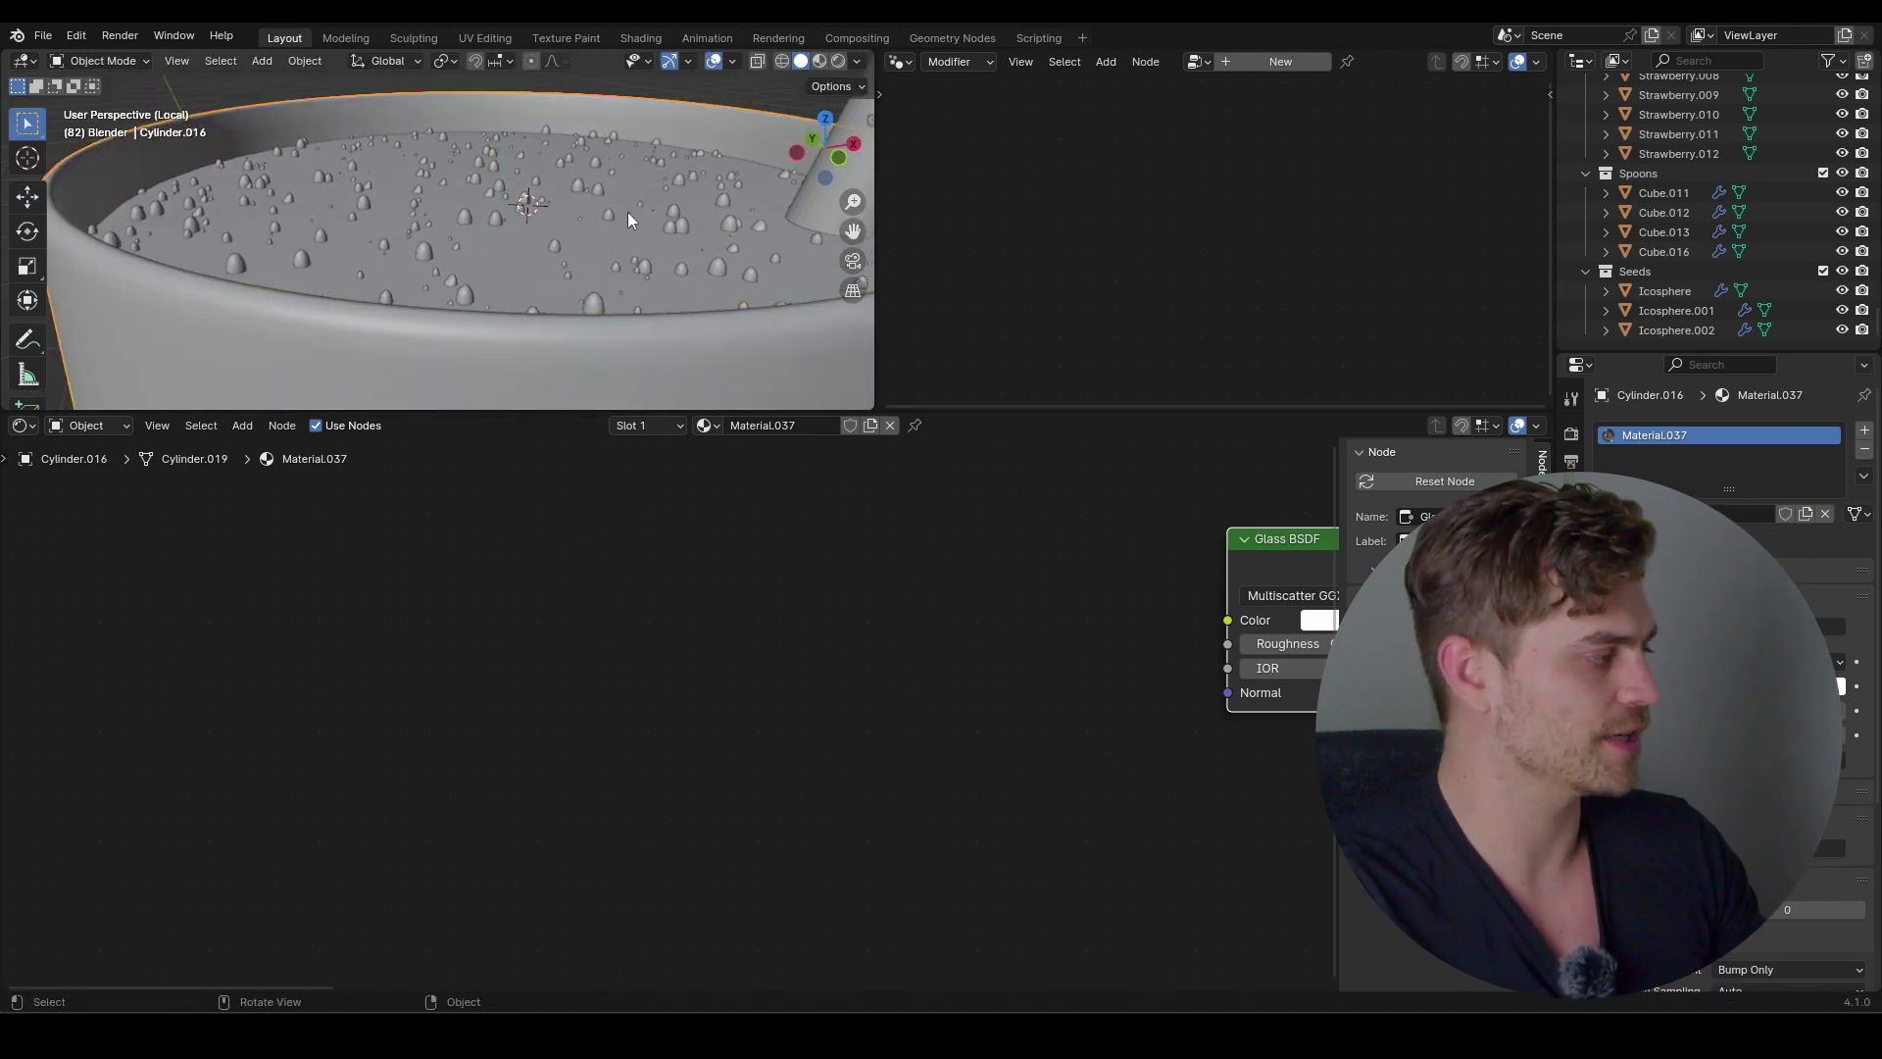
# Enlarge the 3D viewport and examine the smoothie glass beside the blender in the rendered camera view
pyautogui.scroll(-8, 621, 219)
pyautogui.scroll(4, 621, 221)
pyautogui.scroll(5, 466, 191)
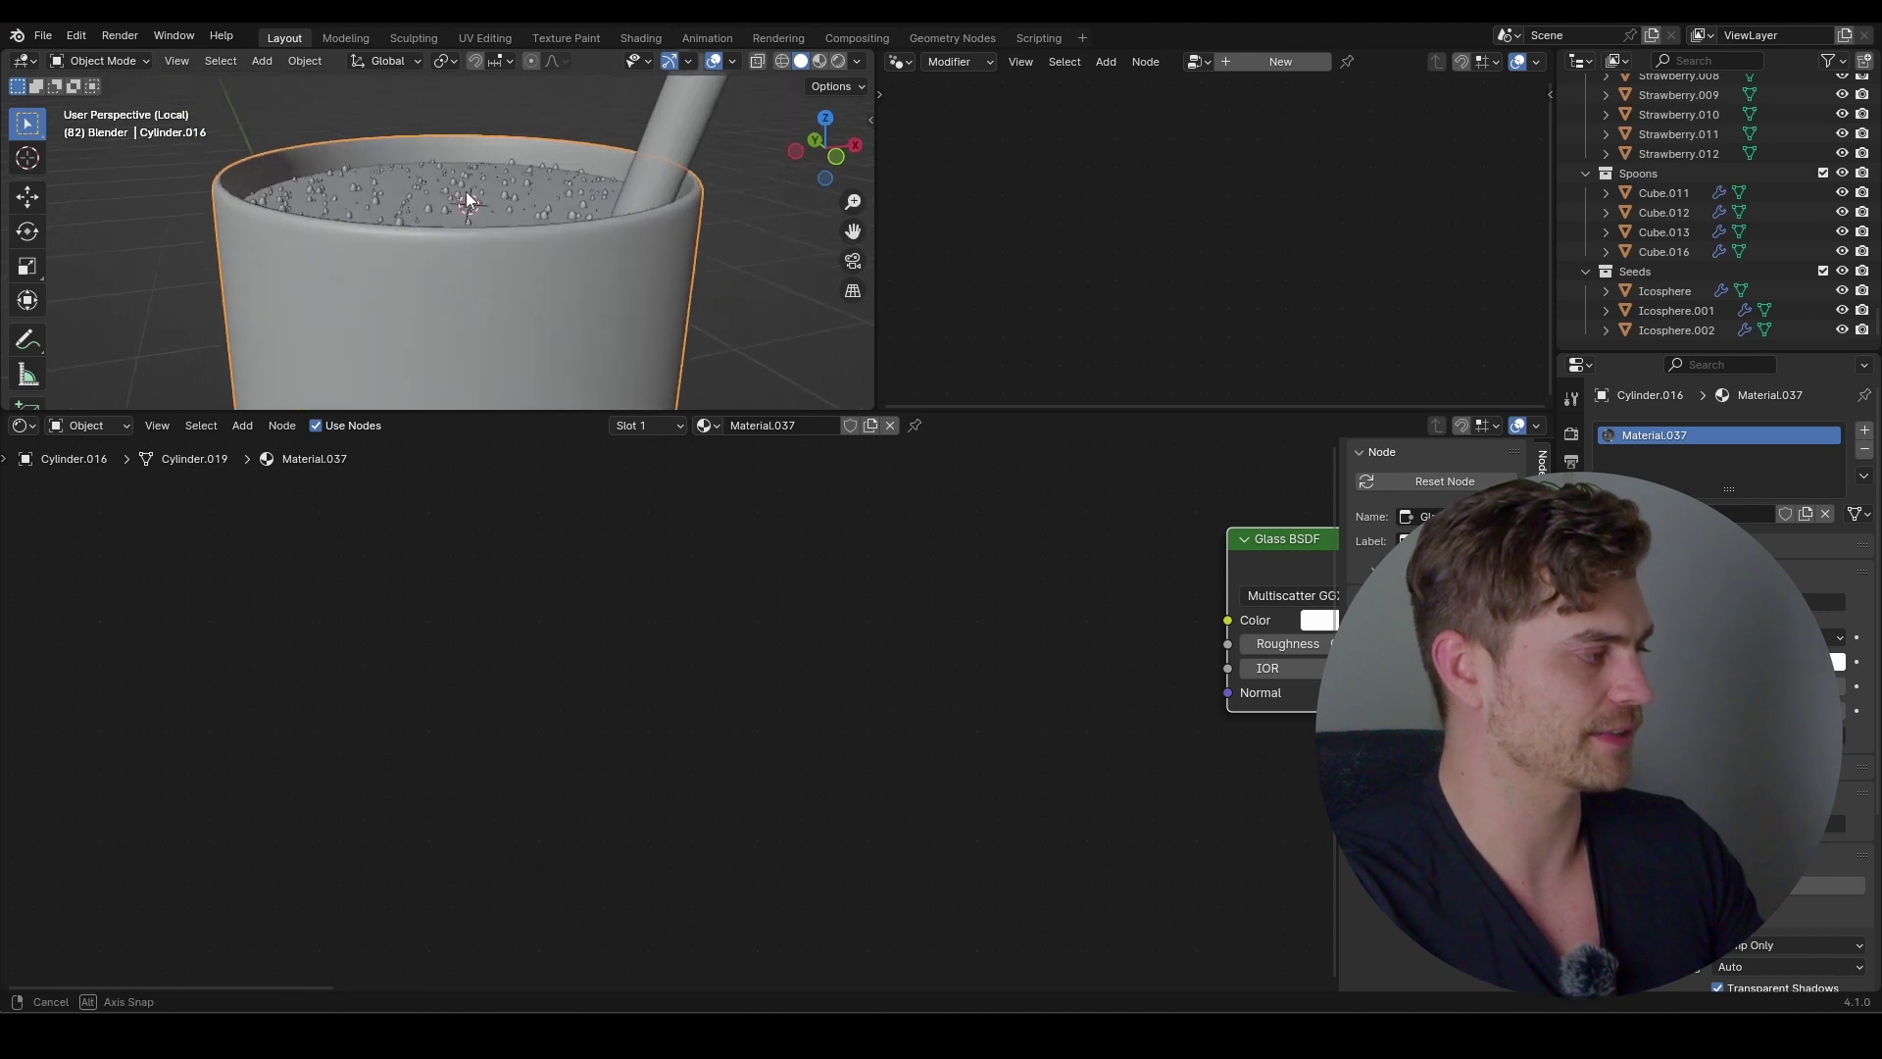
pyautogui.moveTo(455, 179); pyautogui.dragTo(560, 219, button='middle')
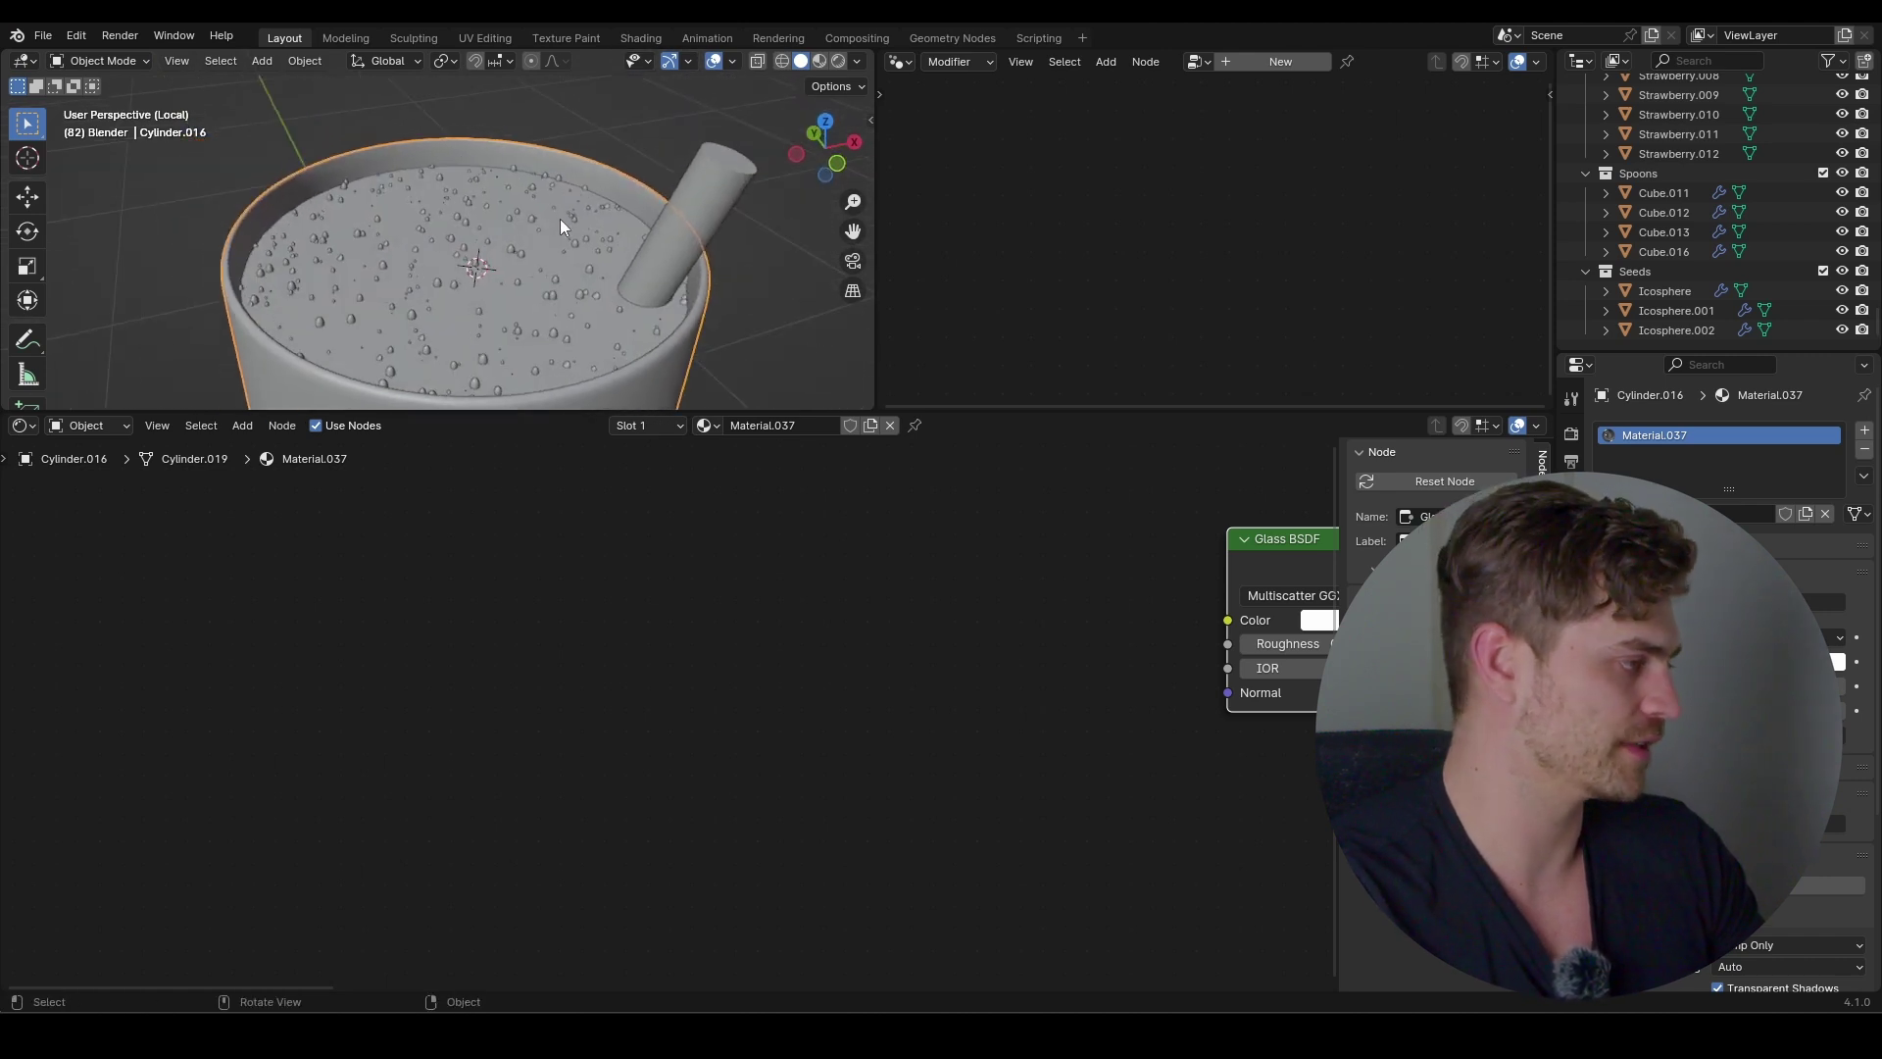
pyautogui.moveTo(588, 386); pyautogui.dragTo(412, 608)
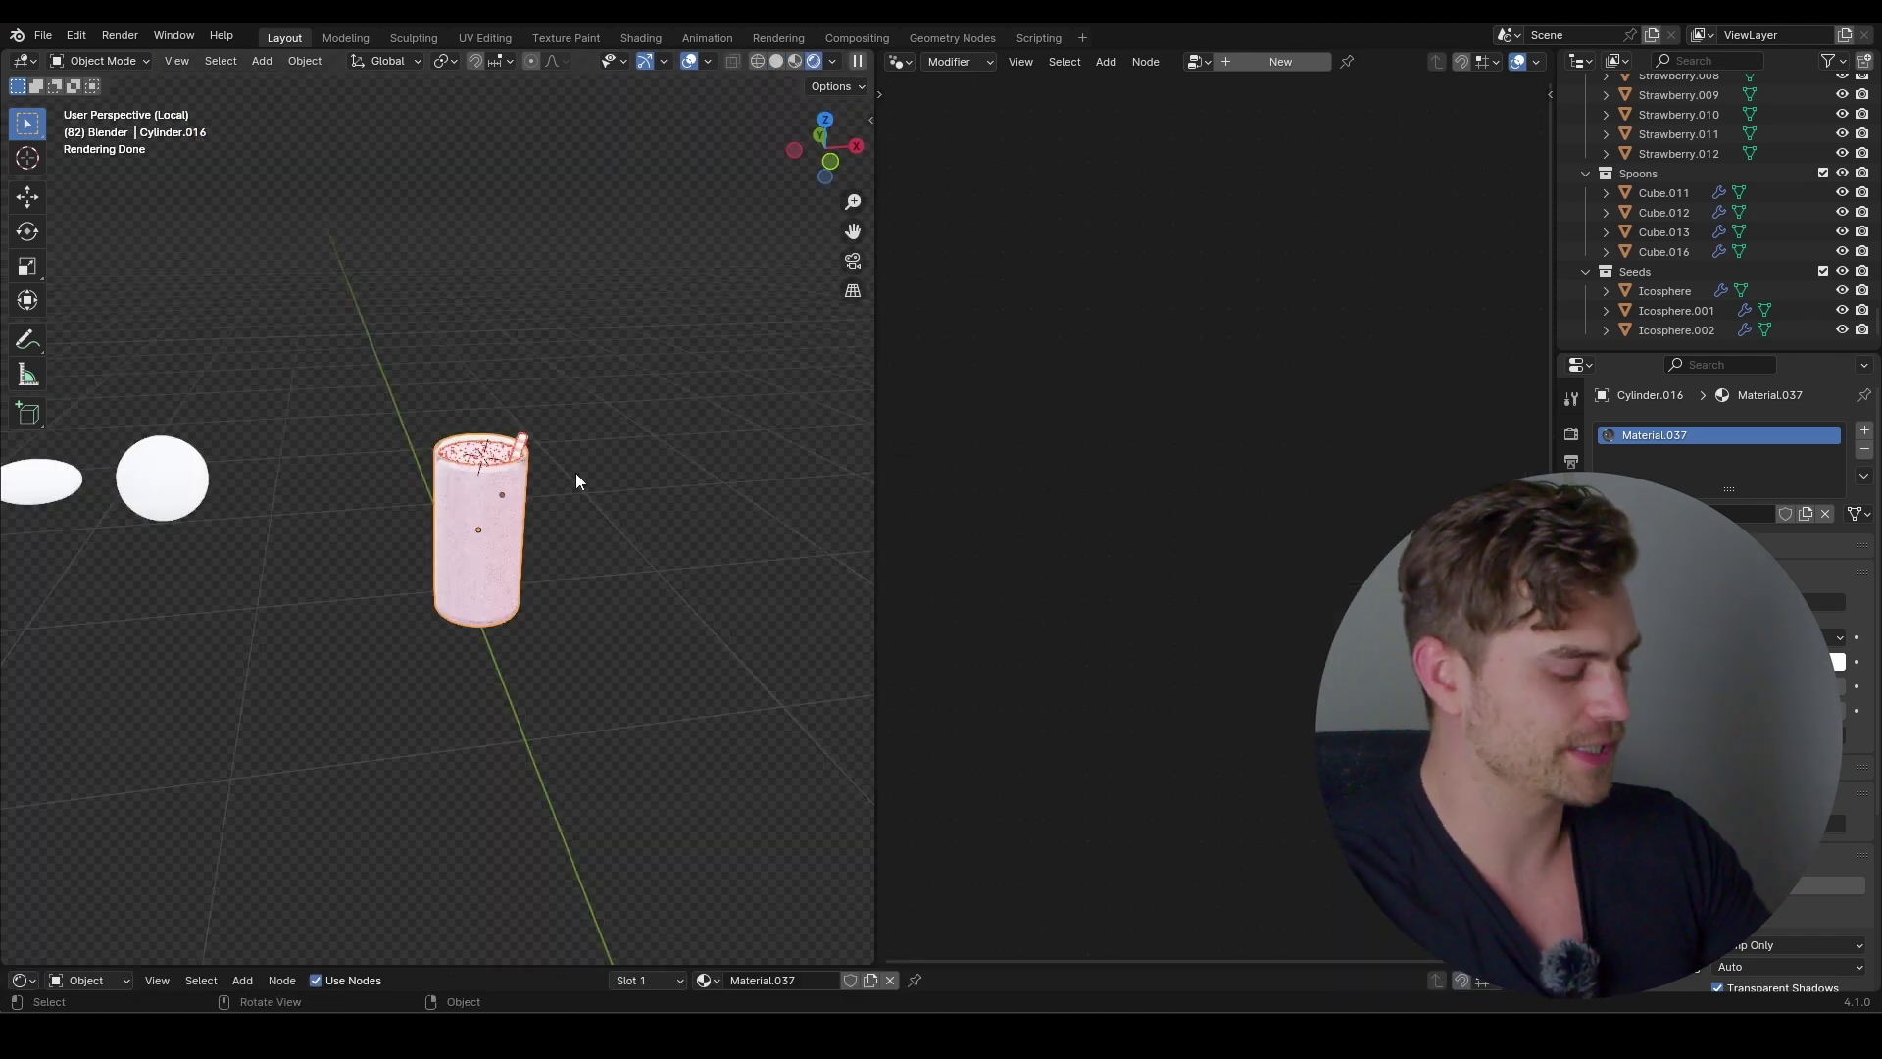
pyautogui.press('KP_0')
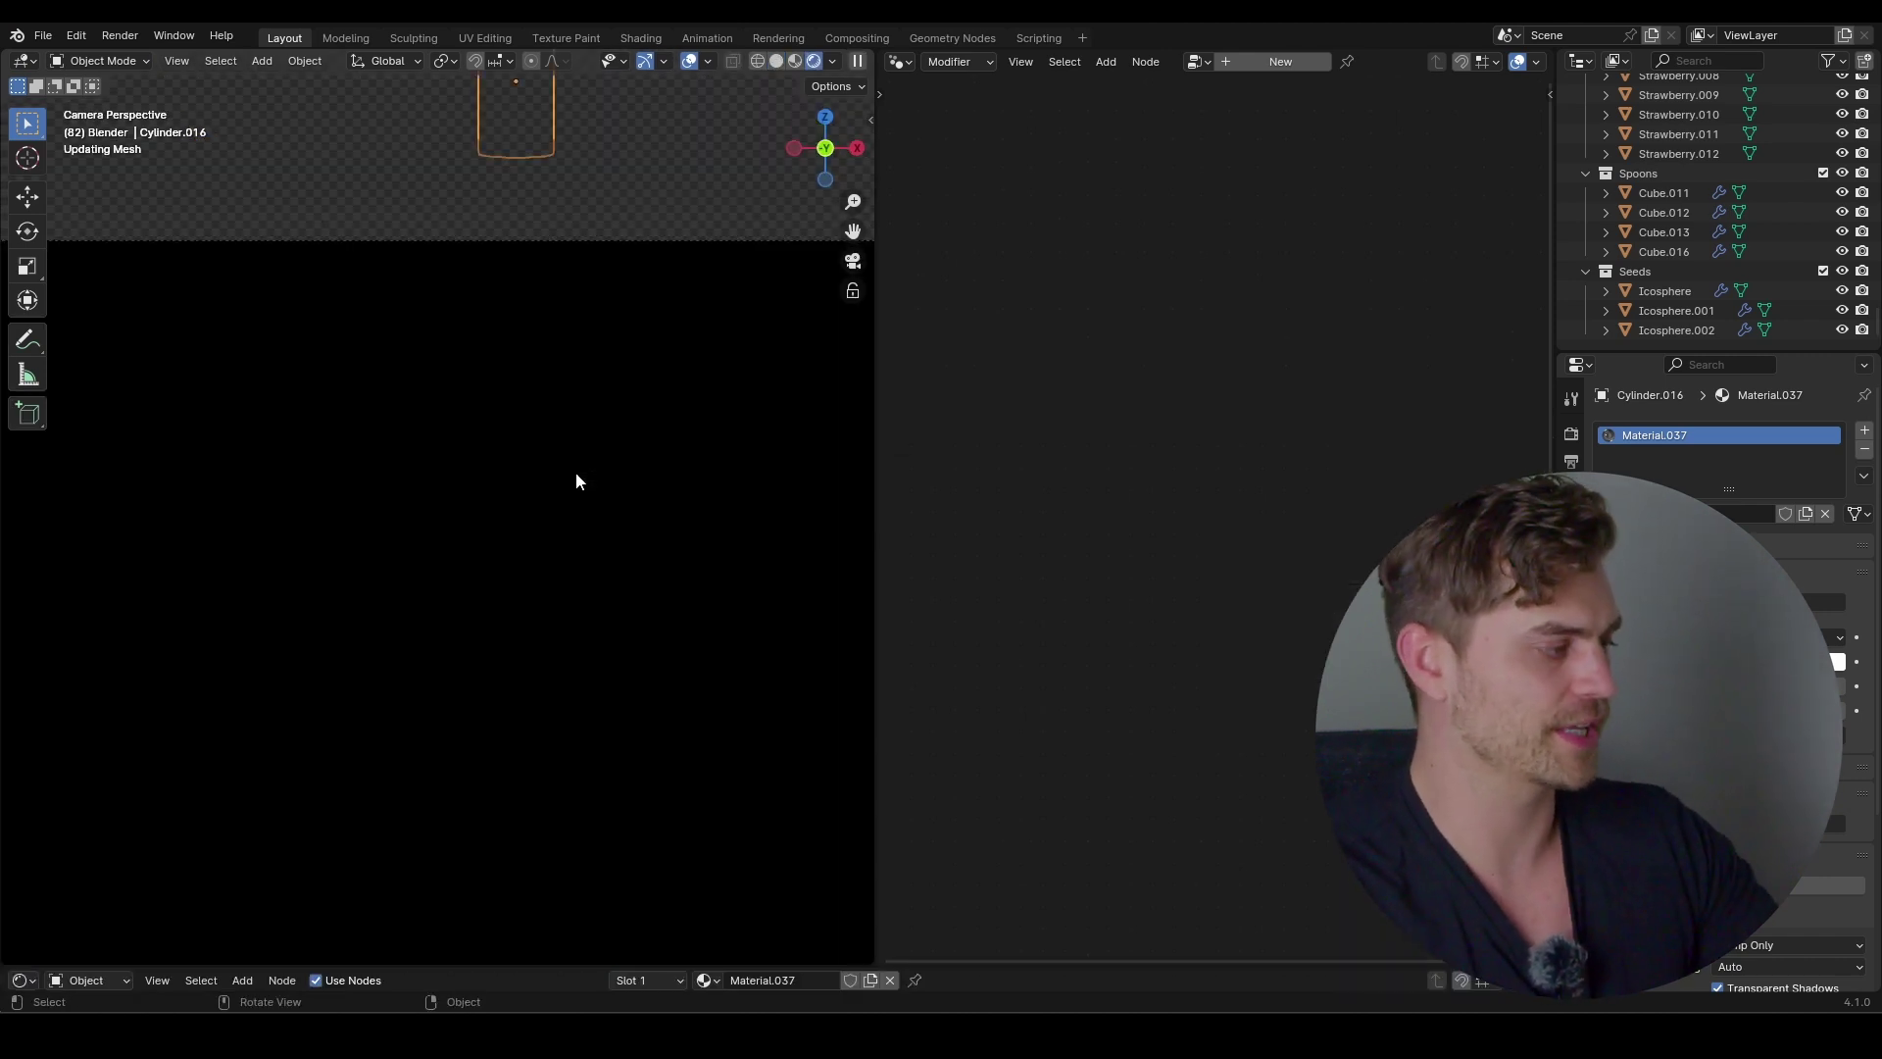
pyautogui.keyDown('shift'); pyautogui.moveTo(597, 203); pyautogui.dragTo(593, 280, button='middle'); pyautogui.keyUp('shift')
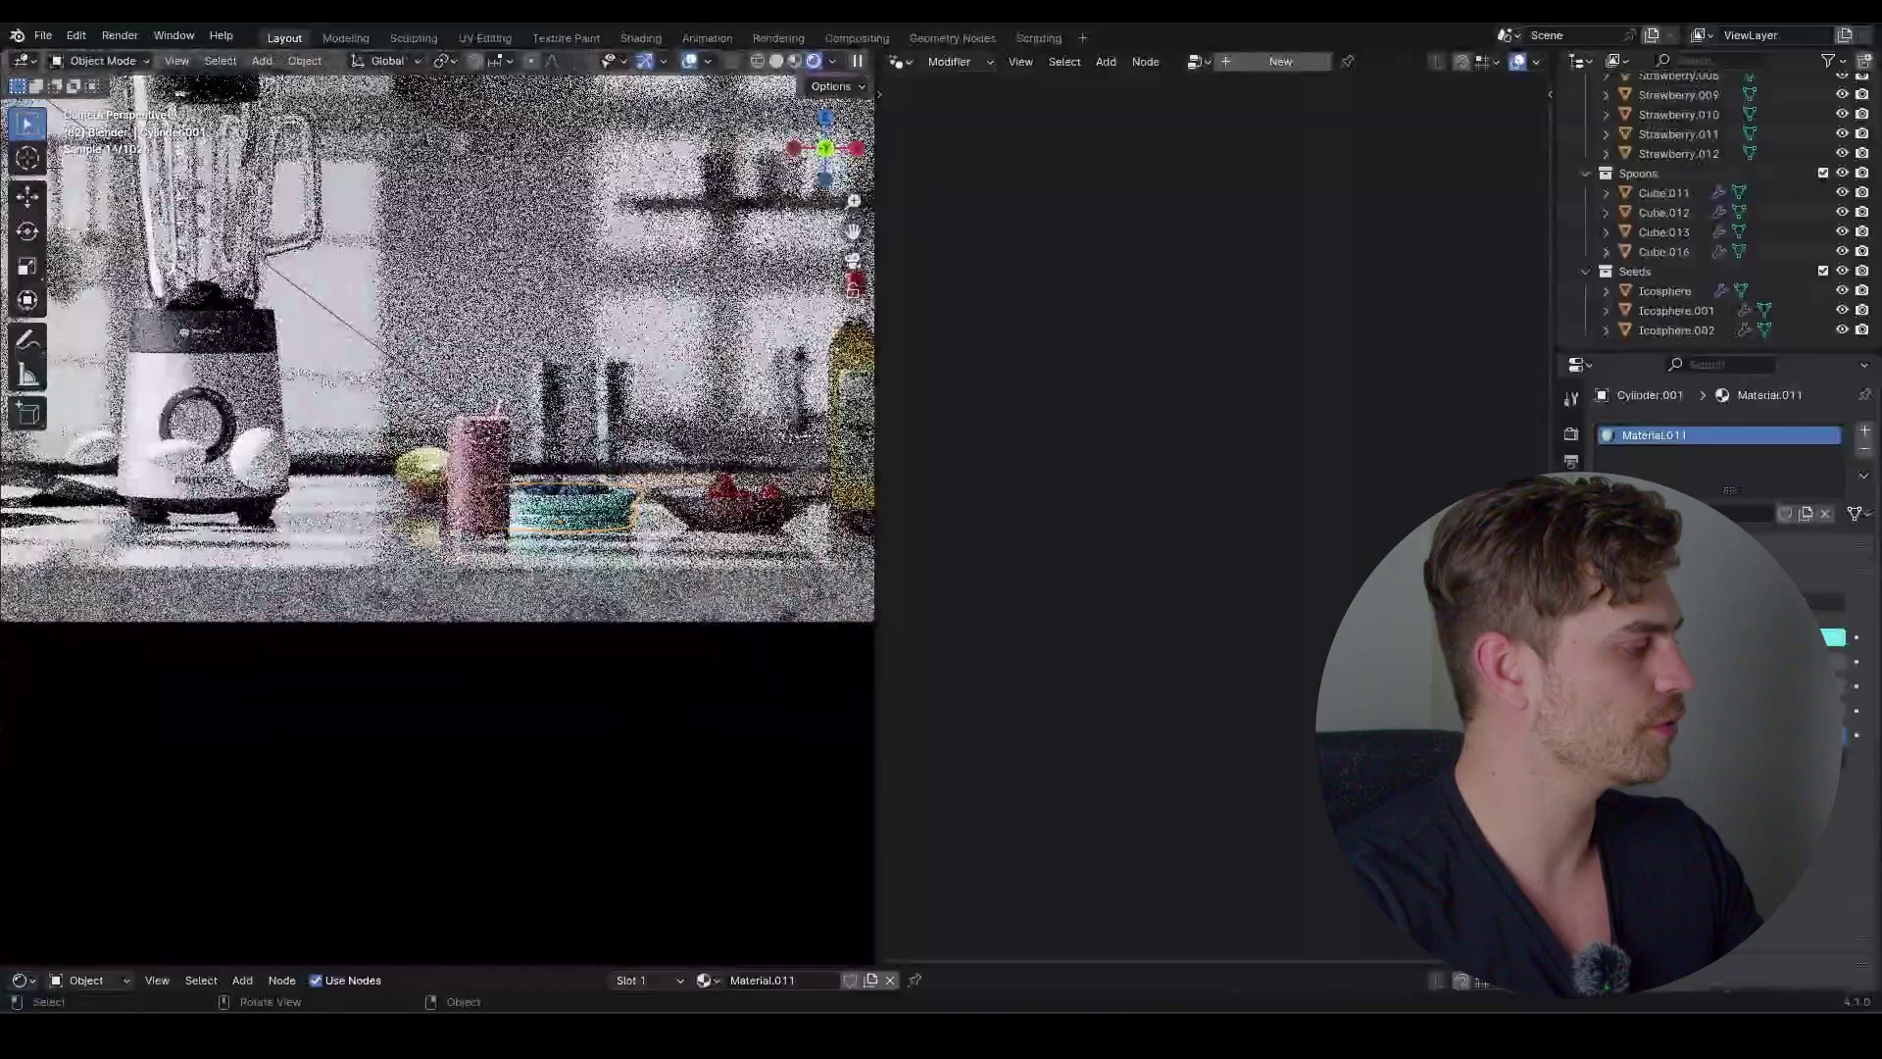
pyautogui.scroll(5, 550, 416)
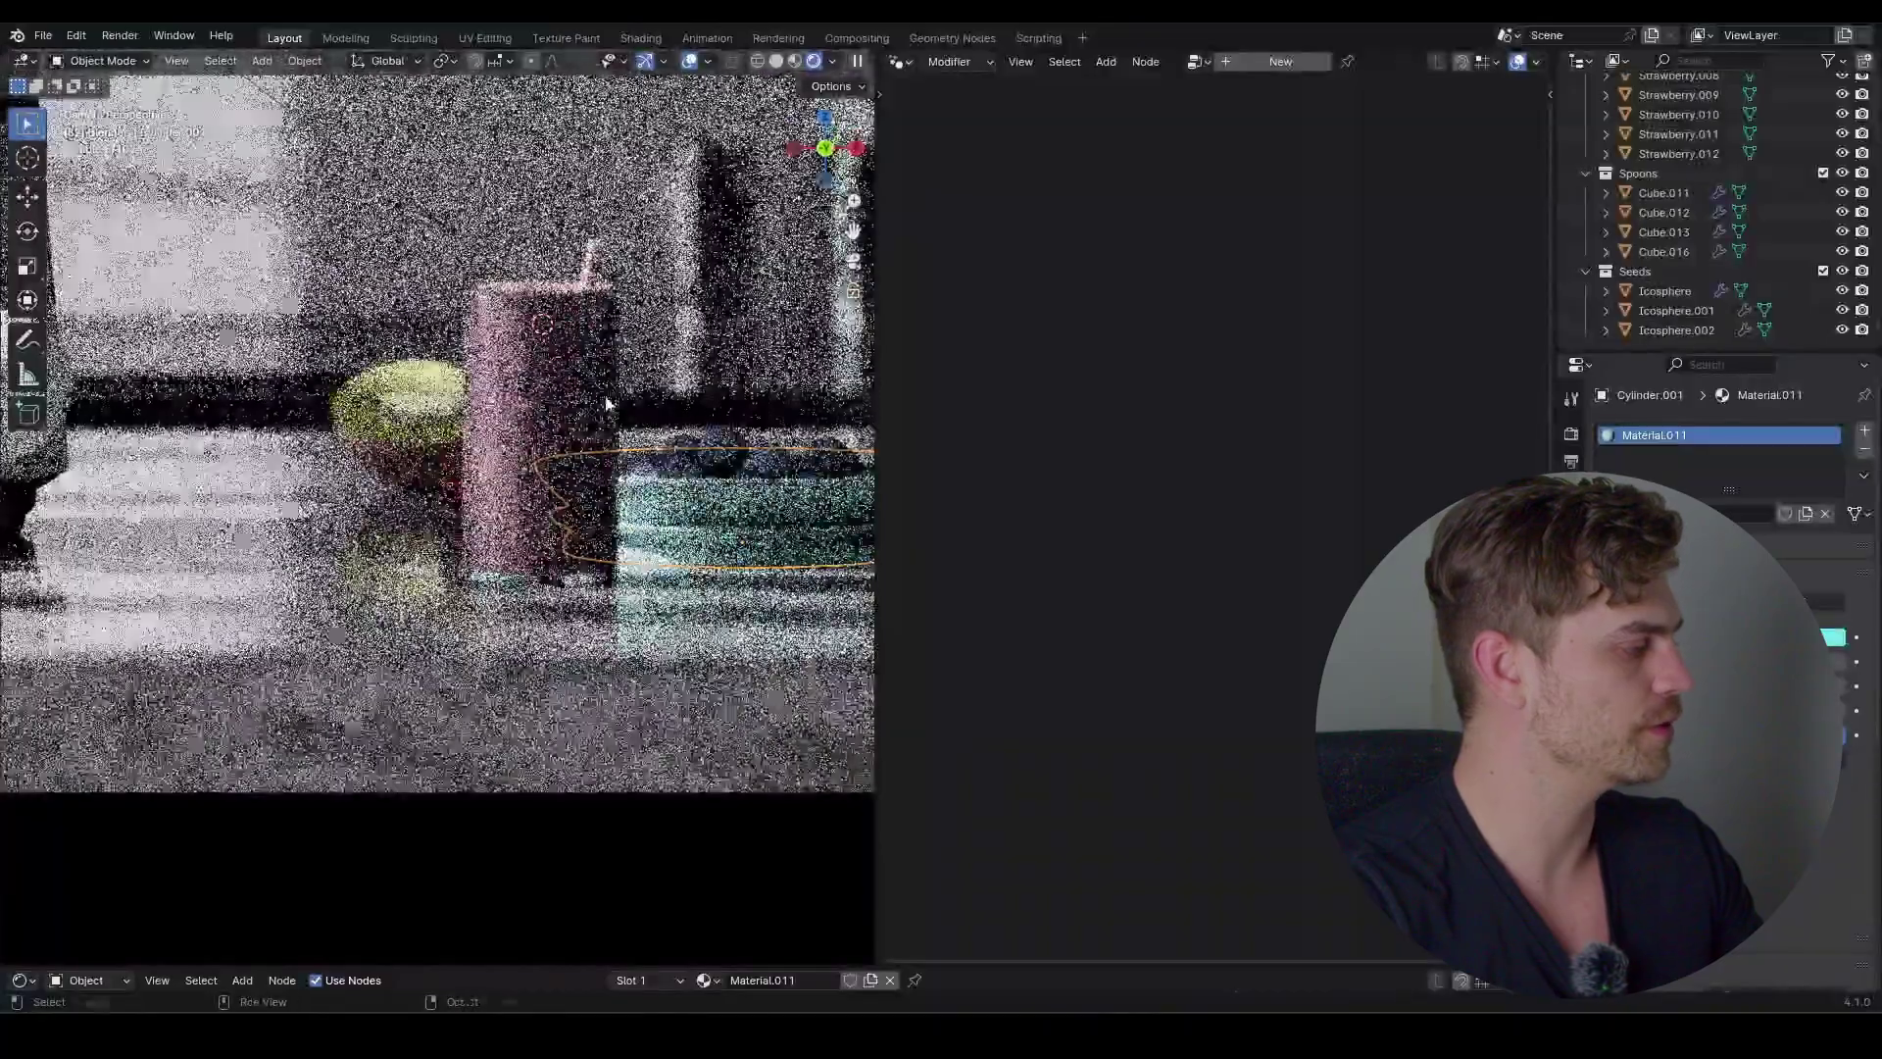
pyautogui.scroll(-5, 600, 422)
# Duplicate the strawberry lying by the turquoise bowl, moving the copy -0.26132 m along Y and 0.11381 m along Z, over the smoothie
pyautogui.moveTo(606, 404); pyautogui.dragTo(571, 563, button='middle')
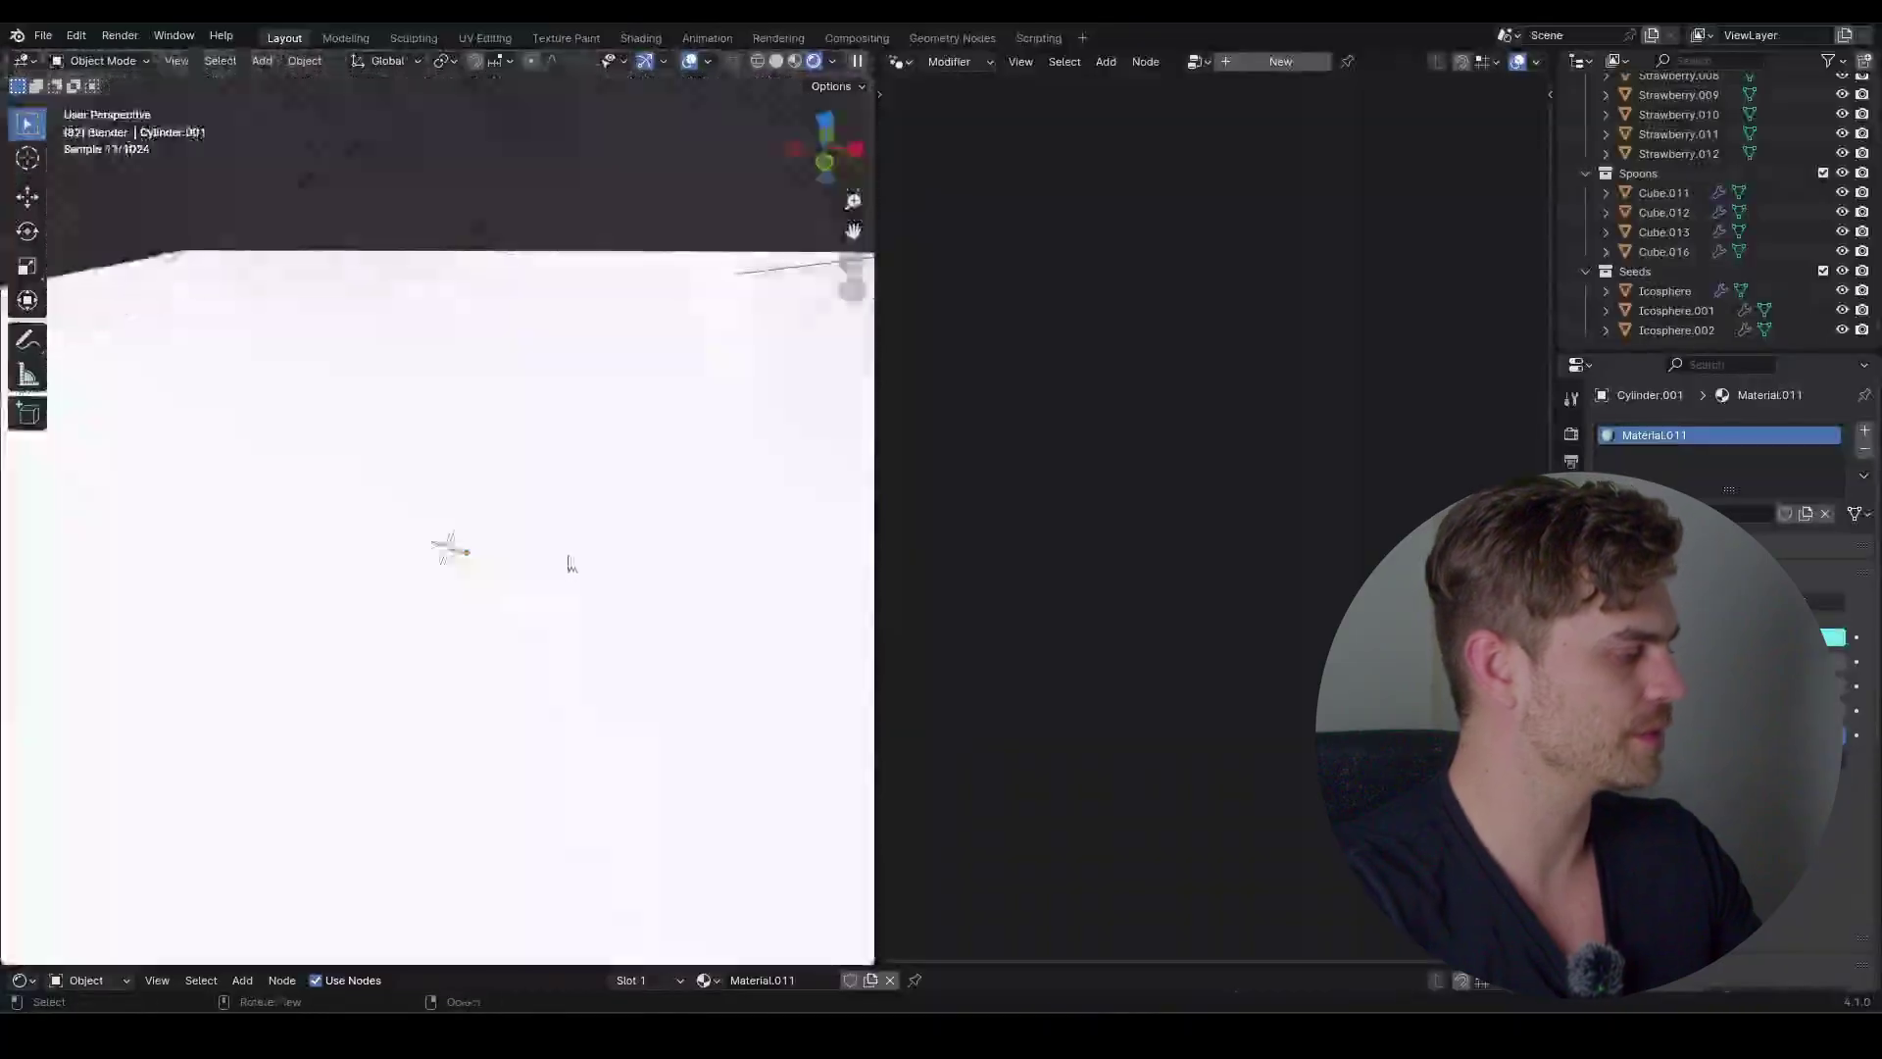
pyautogui.scroll(8, 572, 562)
pyautogui.scroll(3, 546, 610)
pyautogui.click(470, 536)
pyautogui.moveTo(784, 558); pyautogui.dragTo(655, 688, button='middle')
pyautogui.hotkey('shift', 'd')
pyautogui.press('x')
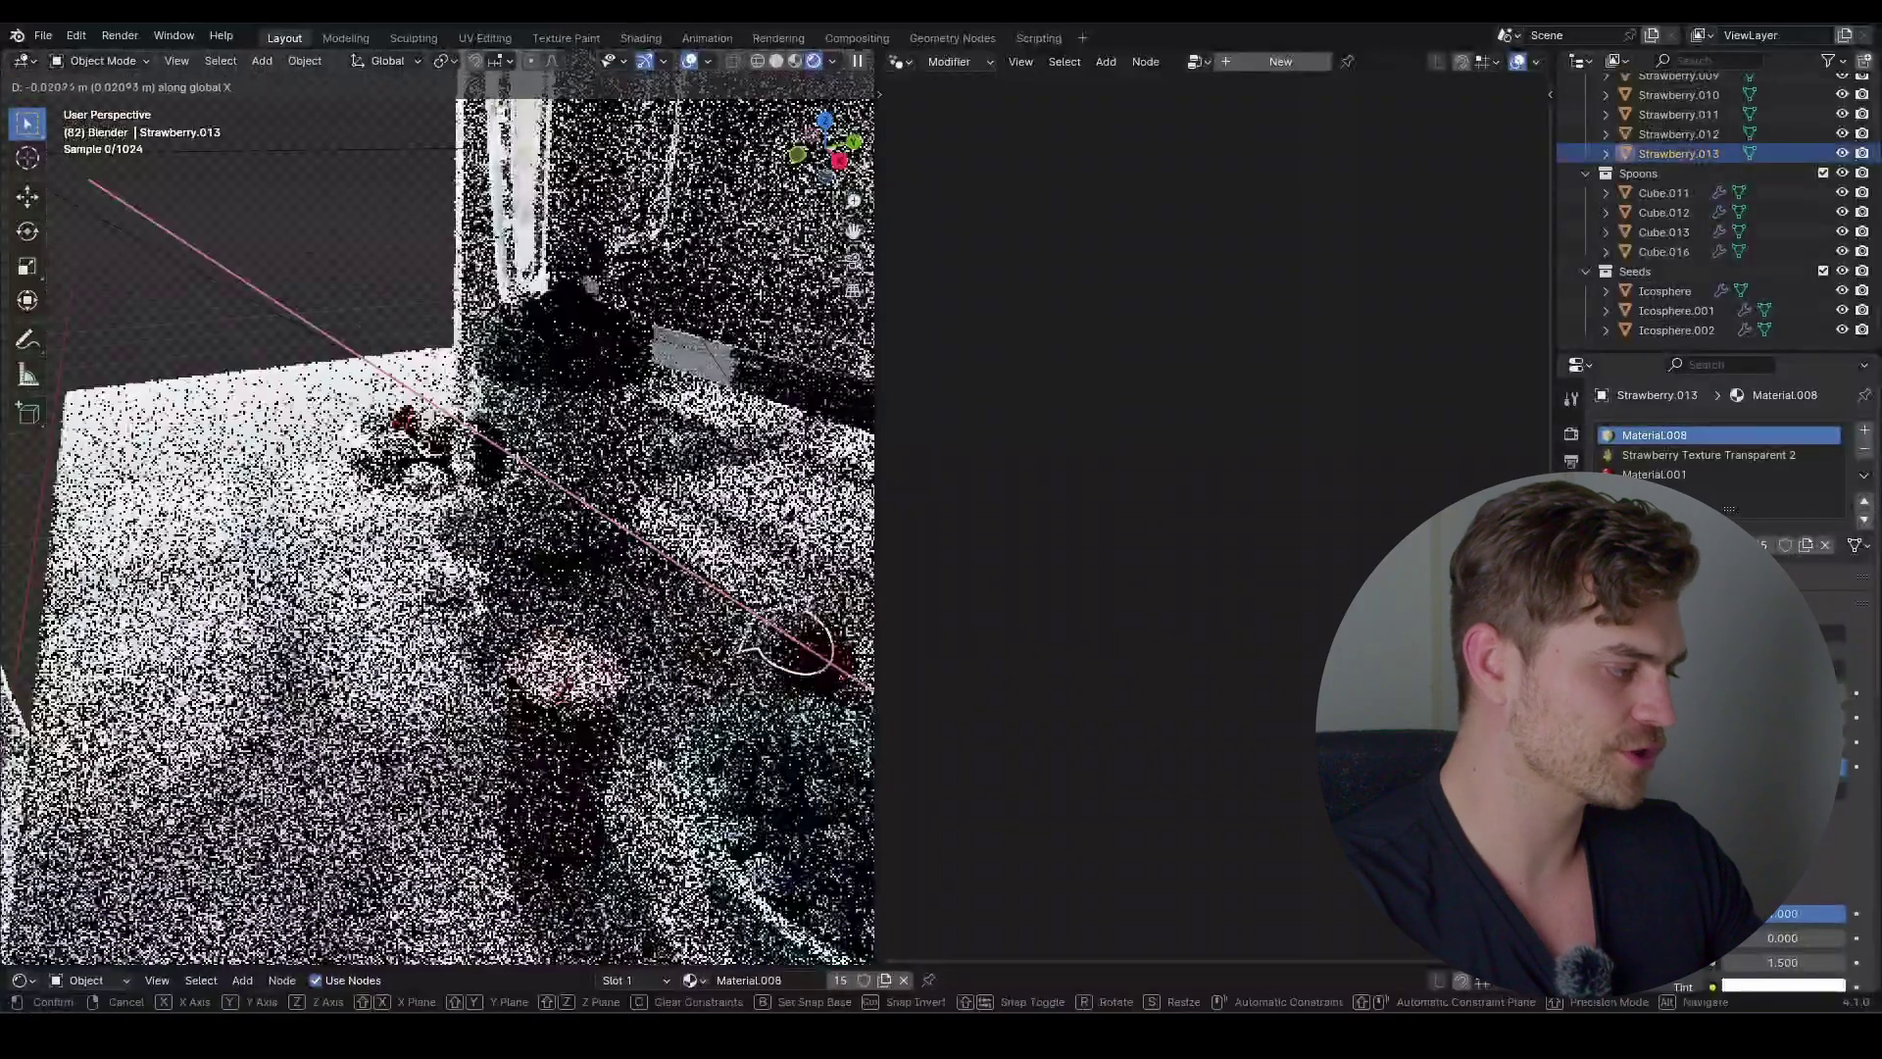
pyautogui.press('y')
pyautogui.click(402, 768)
pyautogui.press('g')
pyautogui.press('z')
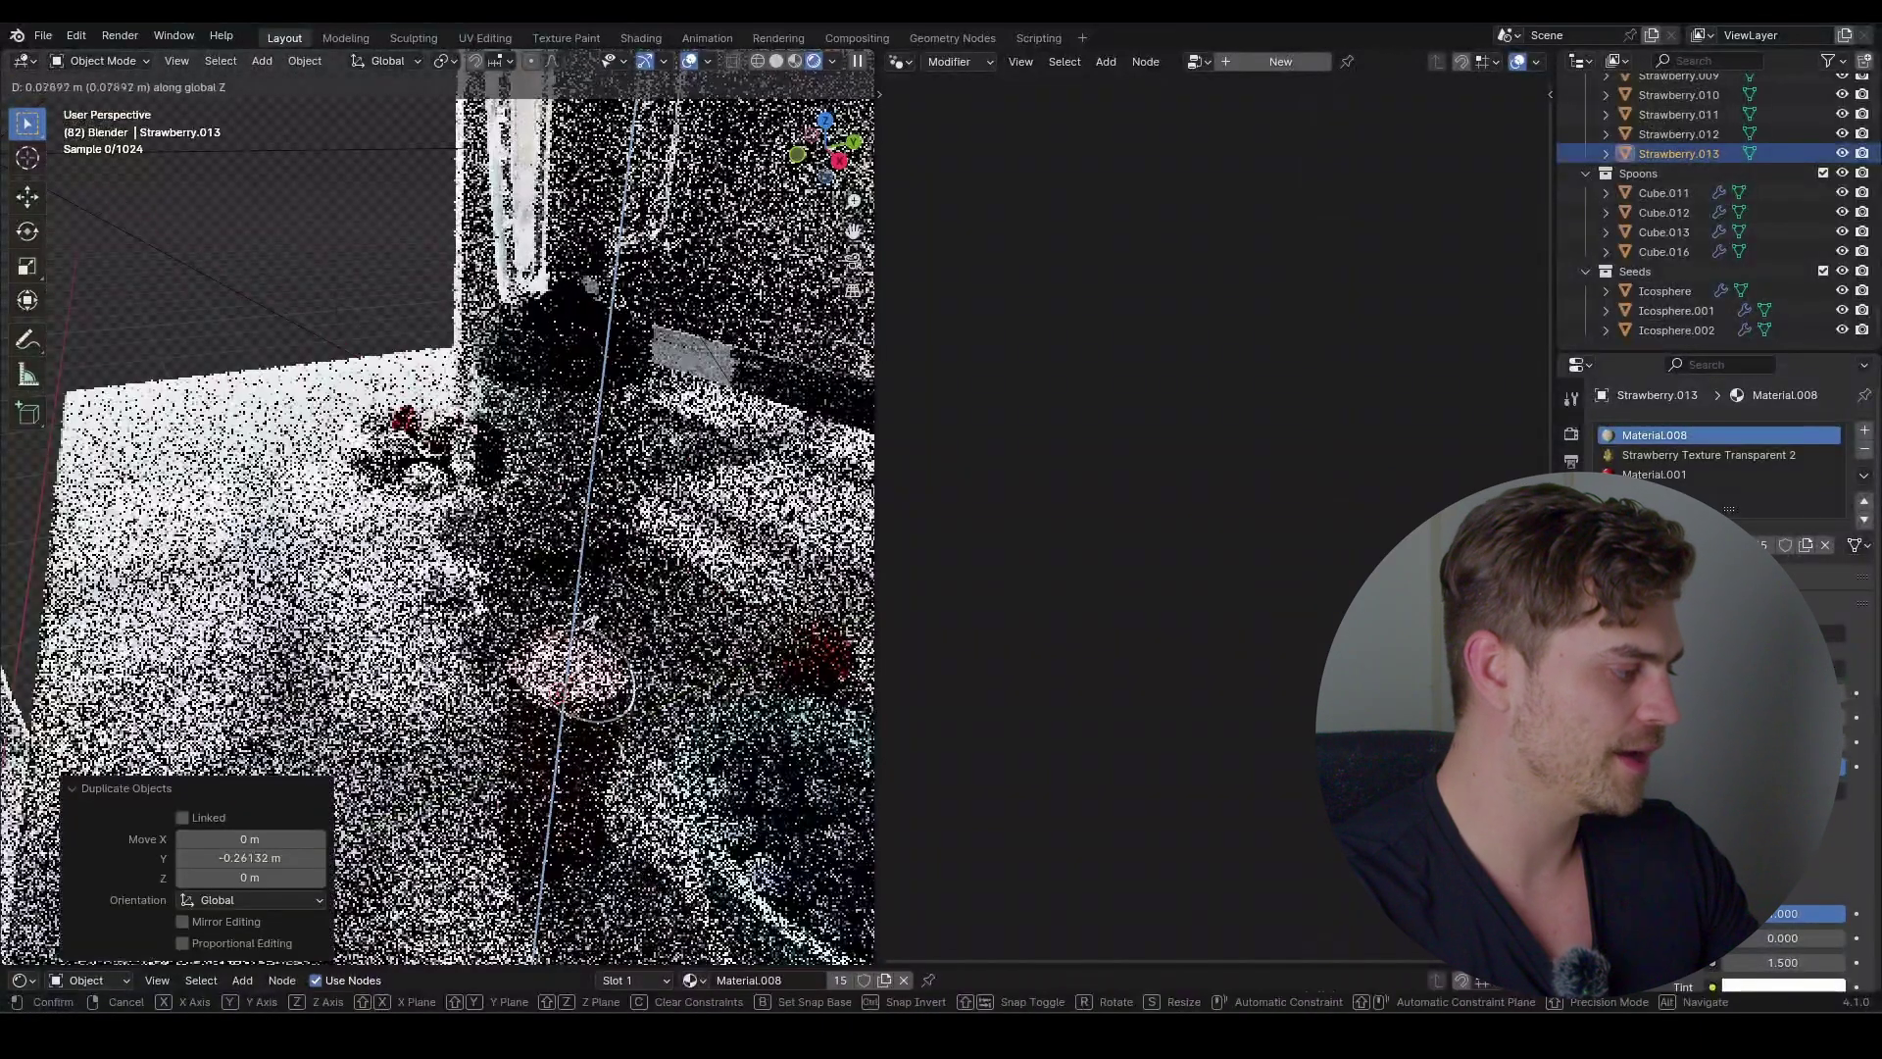
pyautogui.click(919, 606)
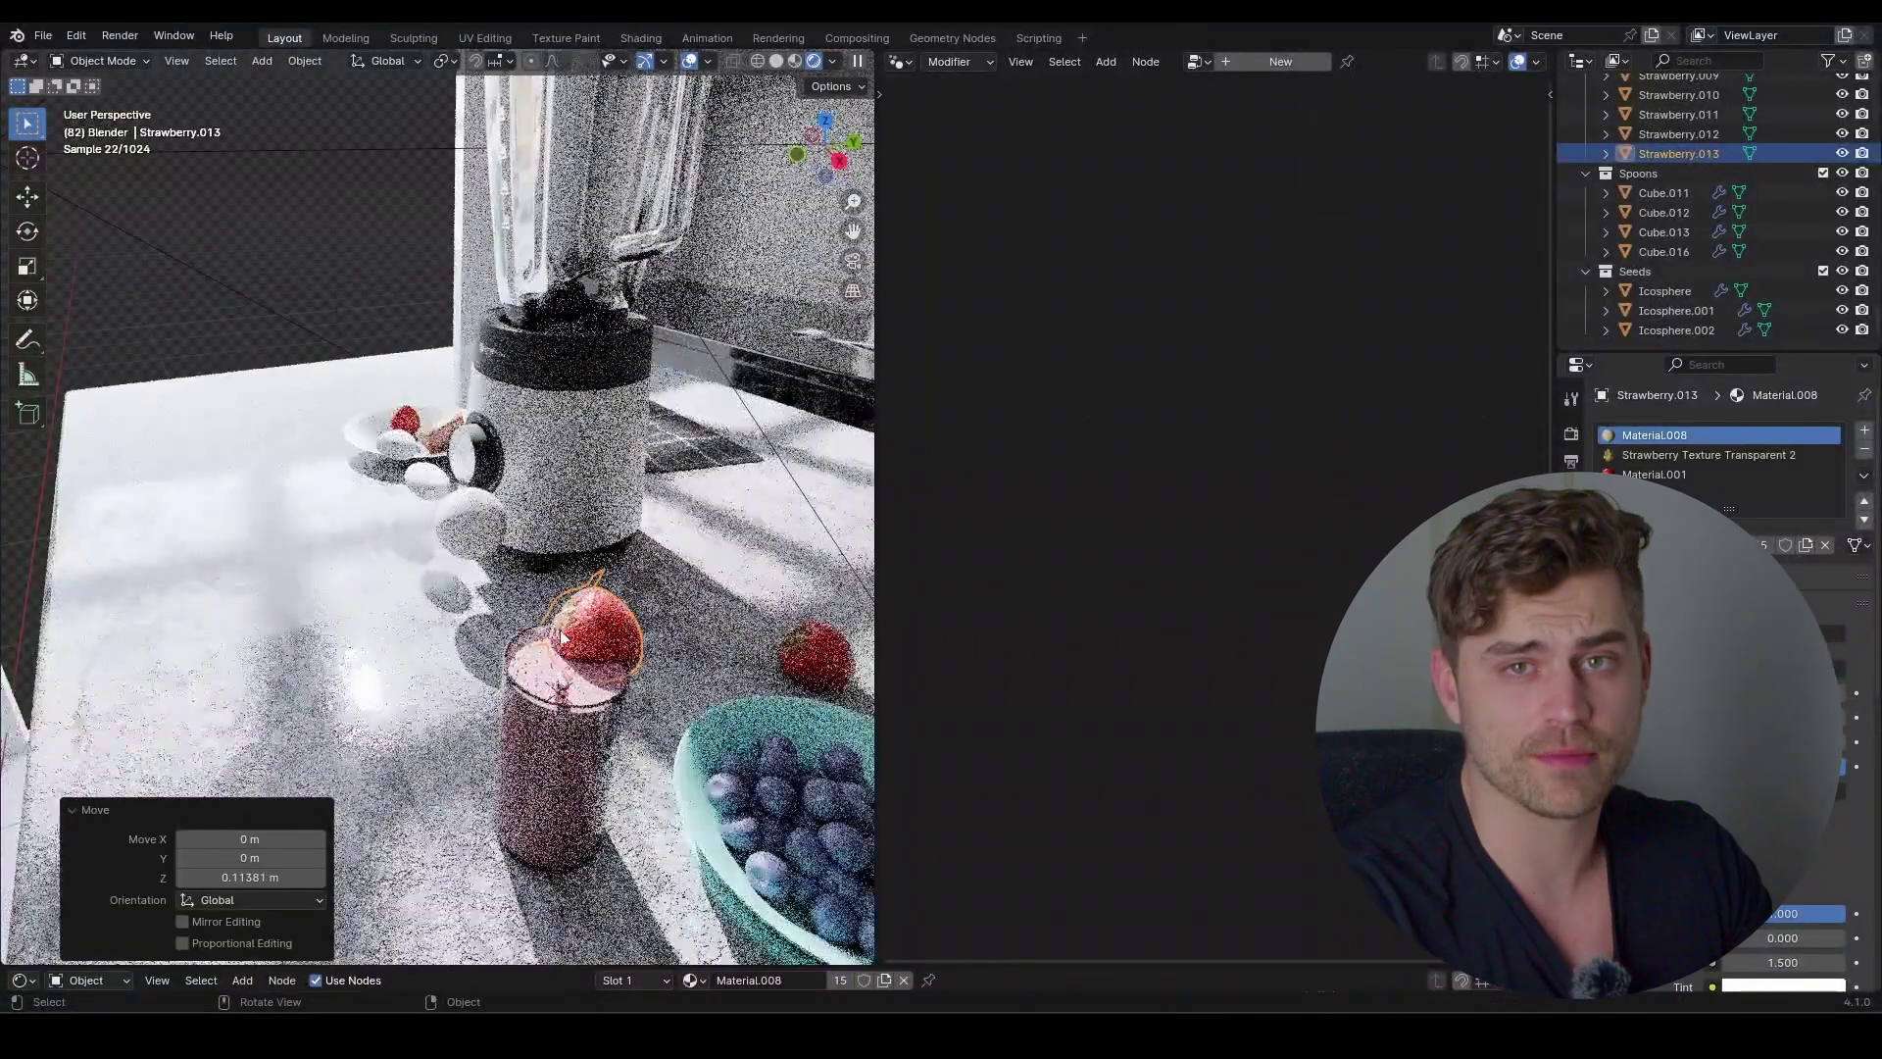
# Move the strawberry copy down into the smoothie's surface, close to the rim and away from the straw
pyautogui.scroll(2, 615, 622)
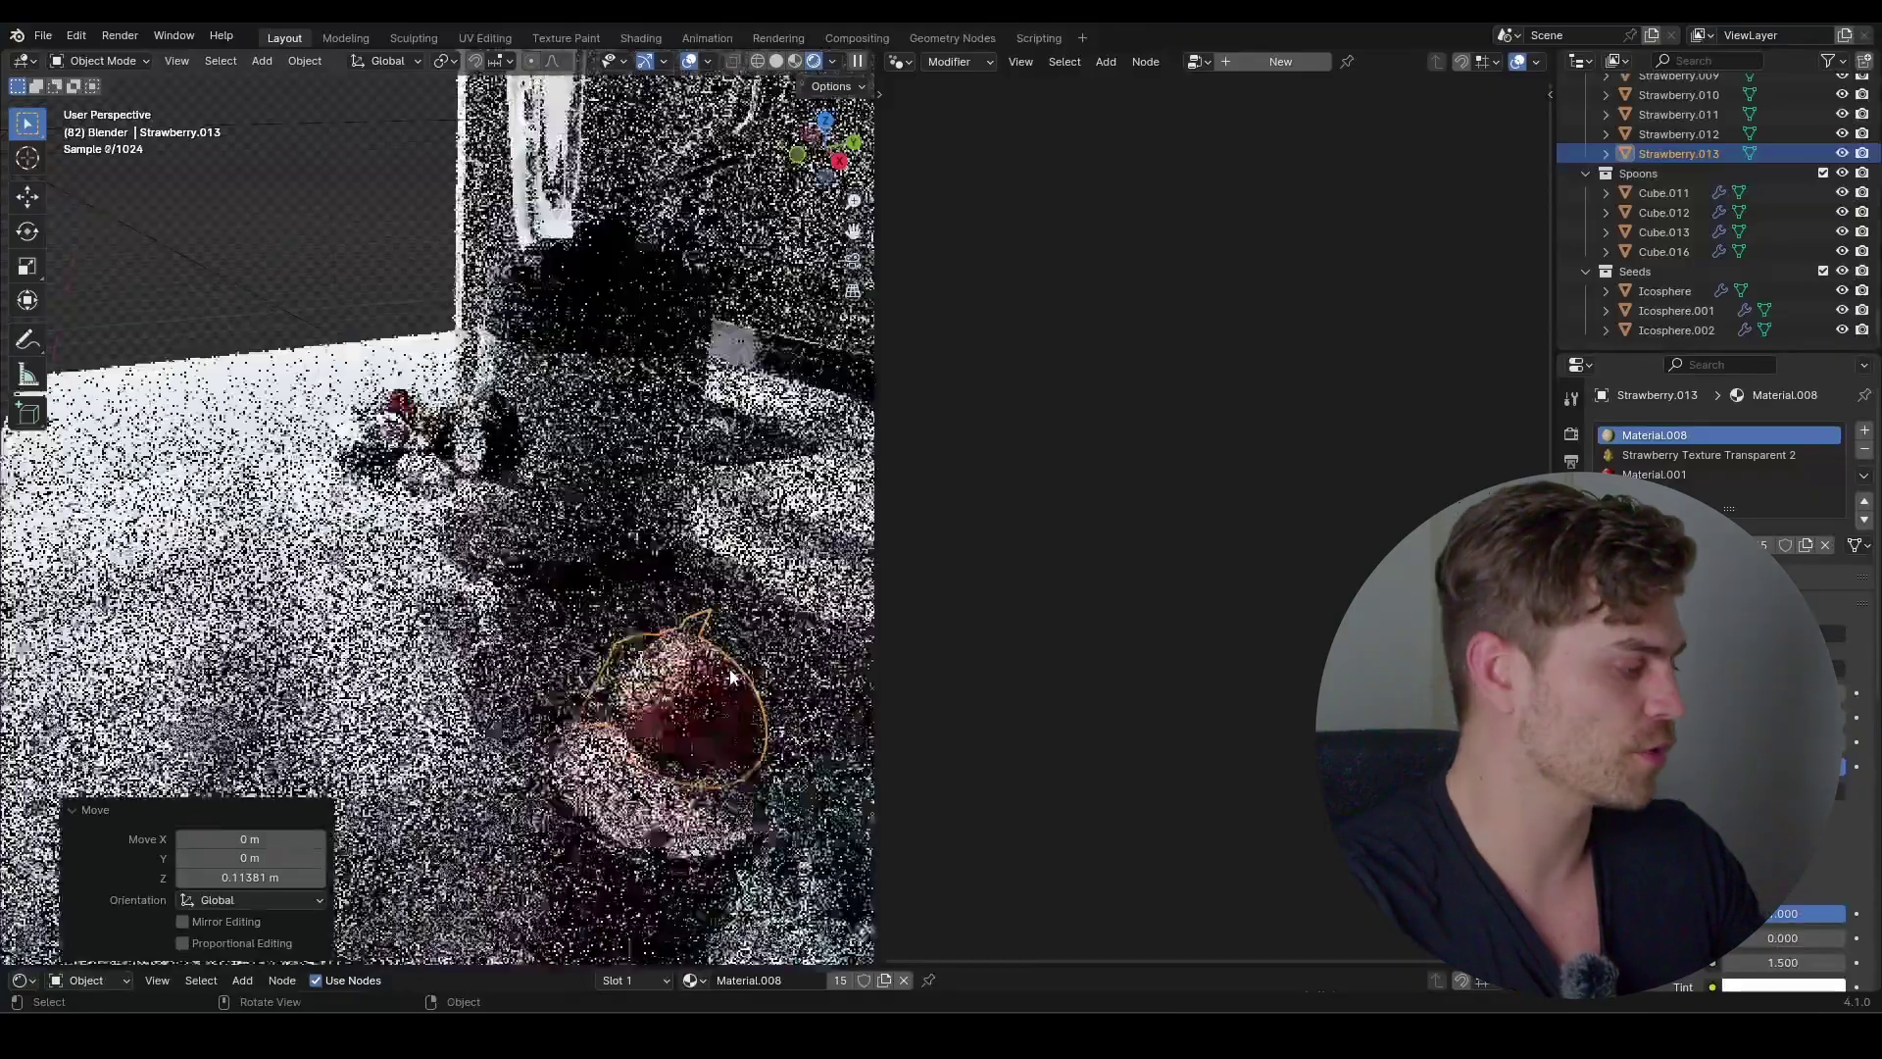
pyautogui.keyDown('shift'); pyautogui.moveTo(615, 621); pyautogui.dragTo(495, 666, button='middle'); pyautogui.keyUp('shift')
pyautogui.press('g')
pyautogui.click(442, 615)
pyautogui.press('g')
pyautogui.click(623, 694)
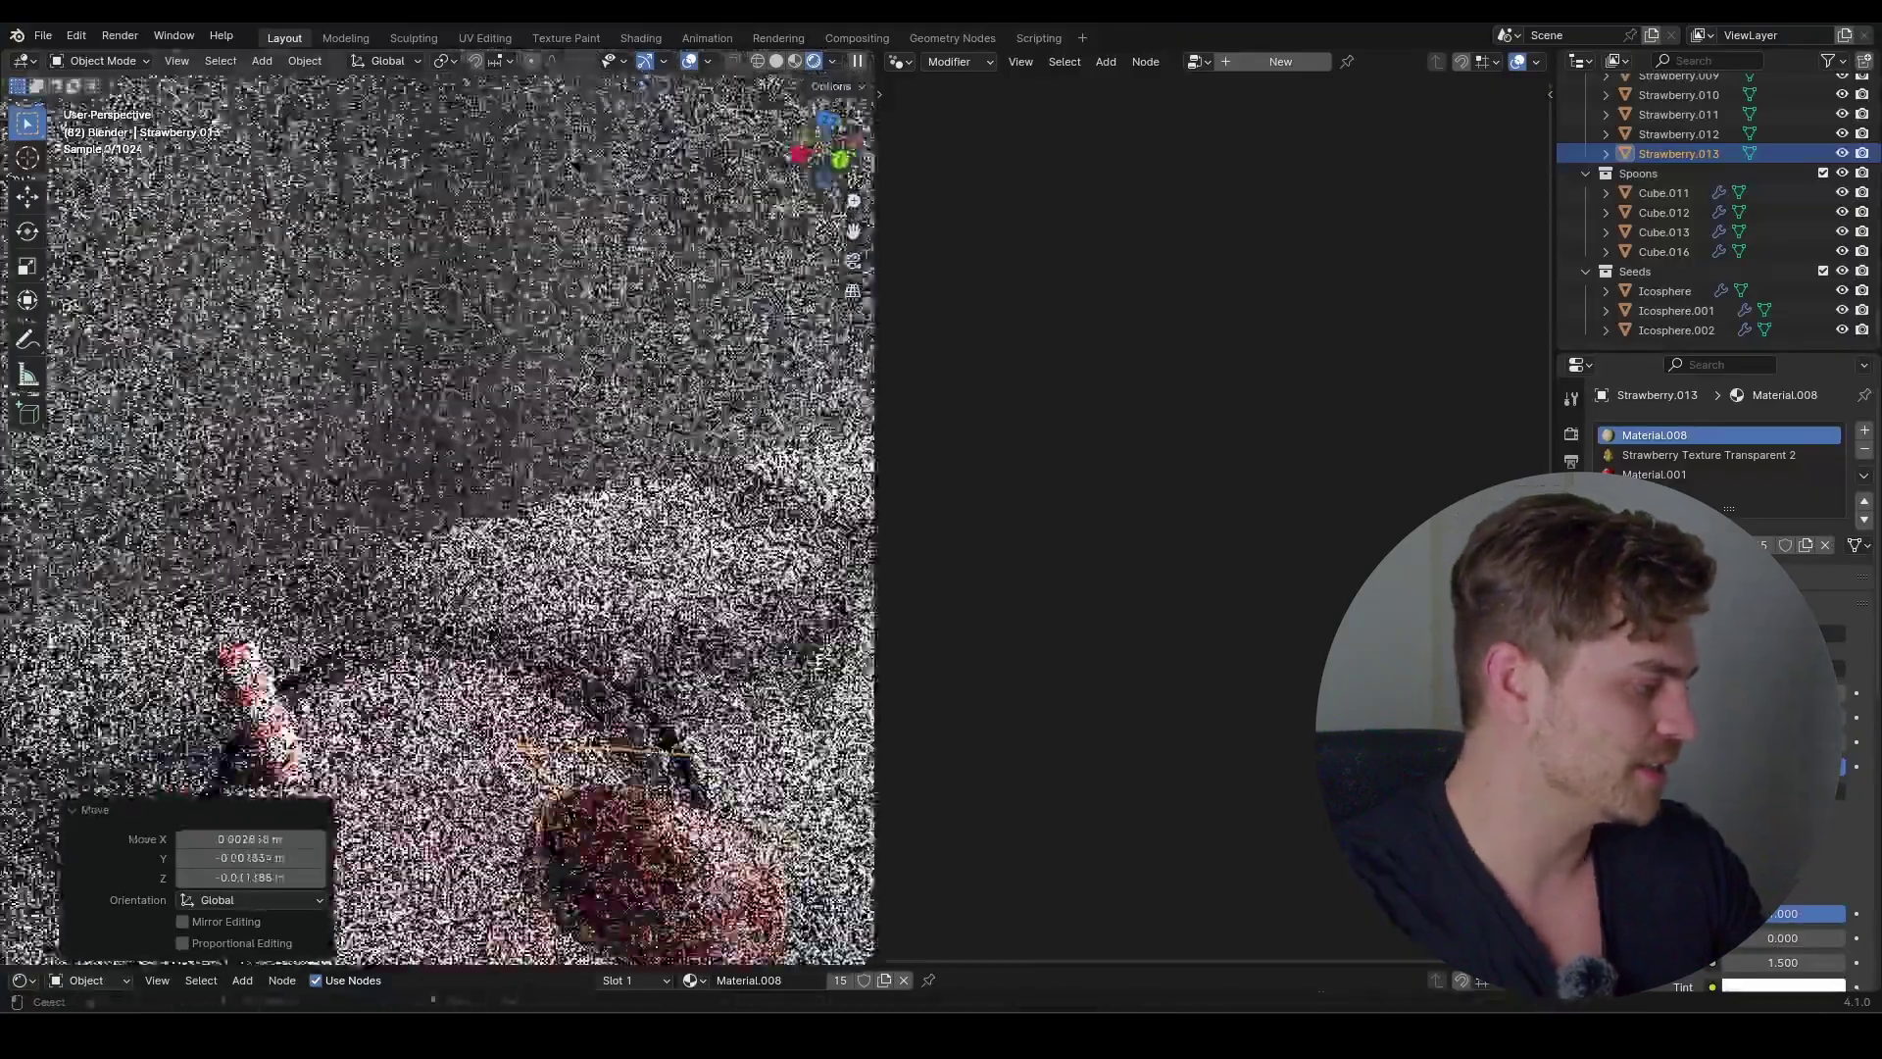
pyautogui.press('g')
pyautogui.click(649, 708)
# Tilt the strawberry in the smoothie by about 24°, nudge it into place and scale it down to fit the glass
pyautogui.press('r')
pyautogui.click(655, 720)
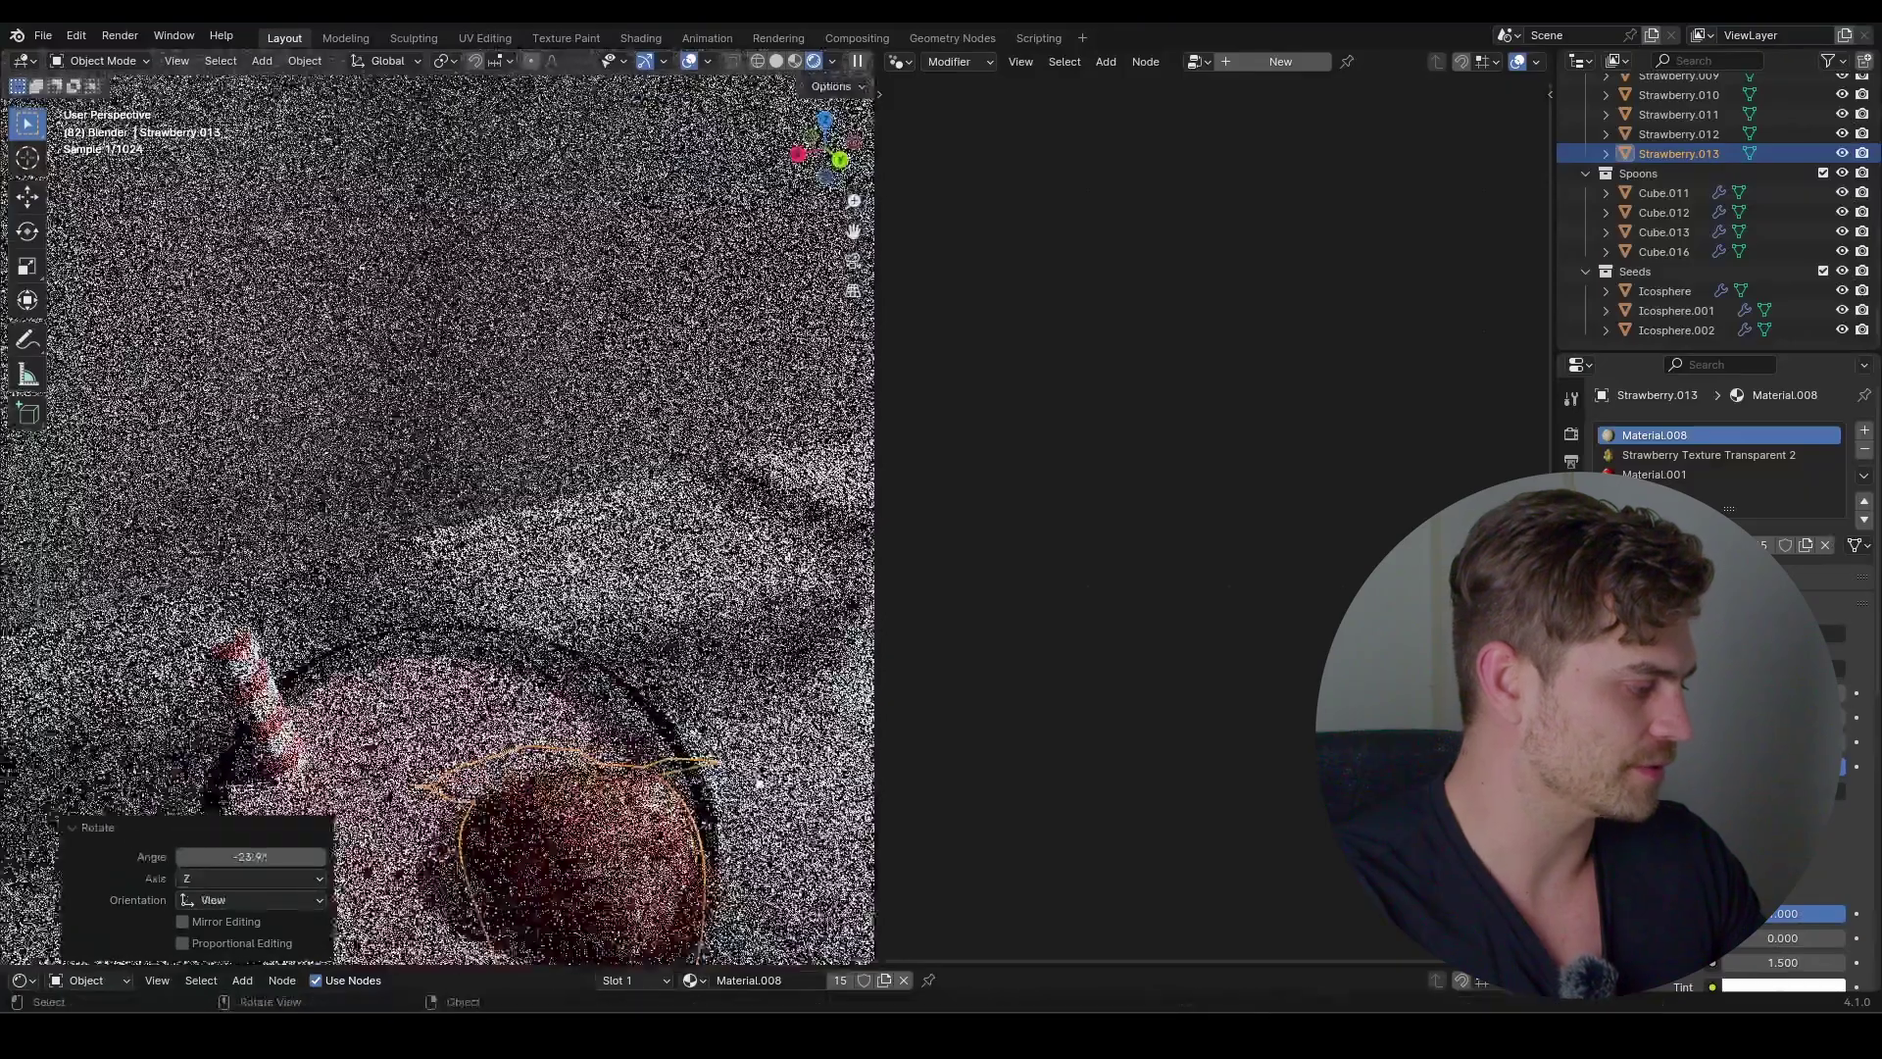
pyautogui.press('g')
pyautogui.click(628, 711)
pyautogui.press('s')
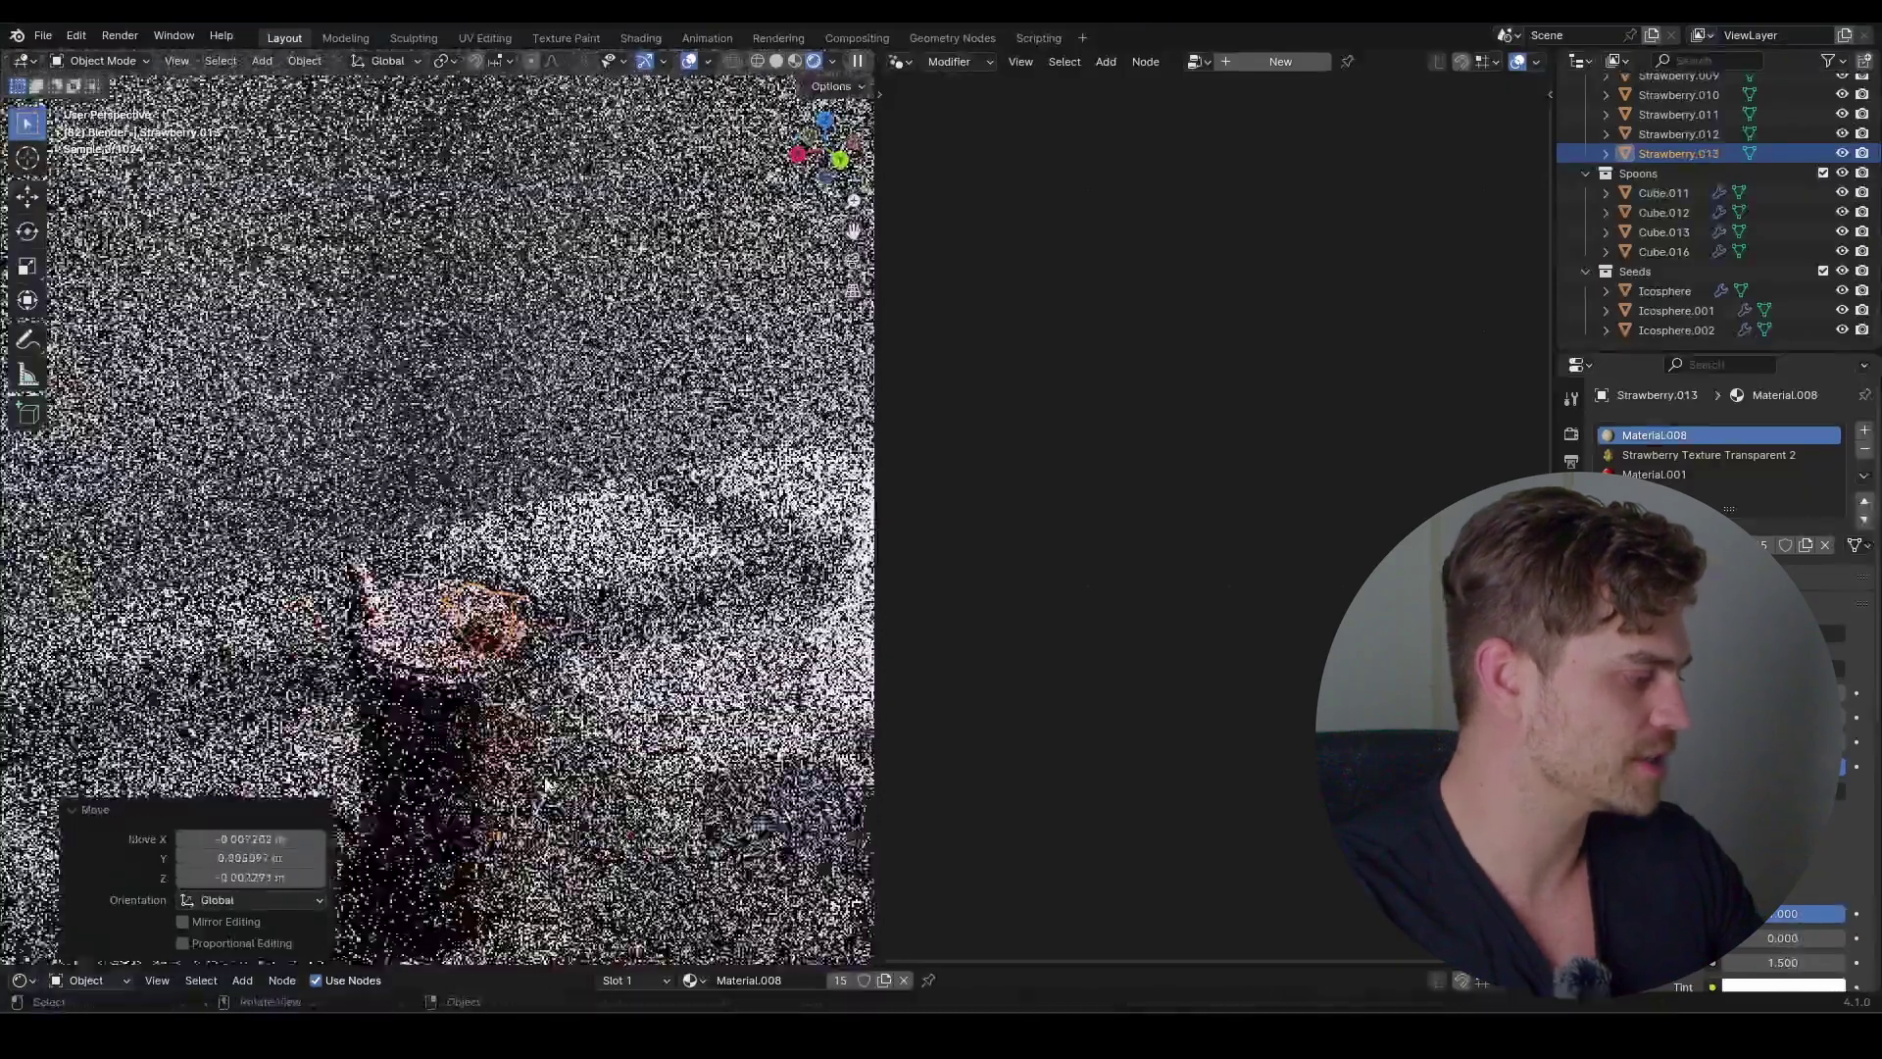
pyautogui.click(699, 652)
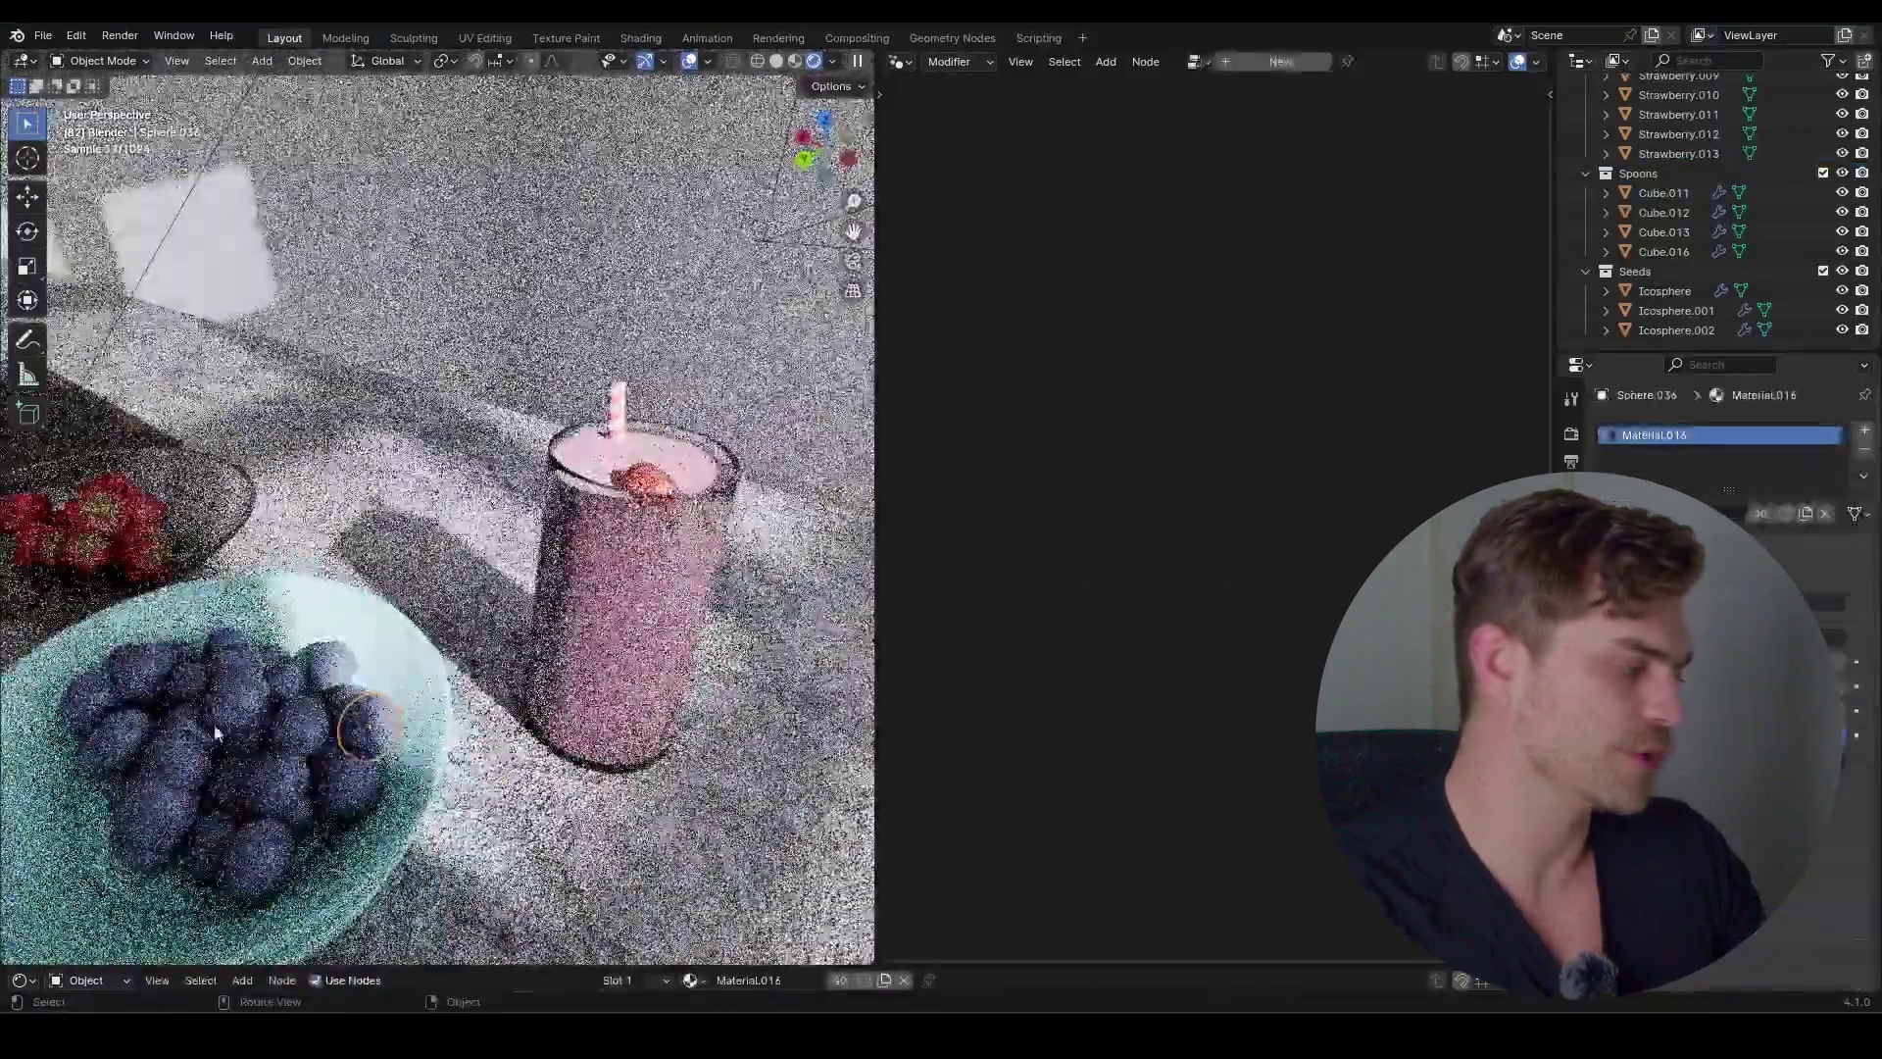
# Duplicate a blueberry from the turquoise bowl and position the copy on the smoothie's surface
pyautogui.click(367, 728)
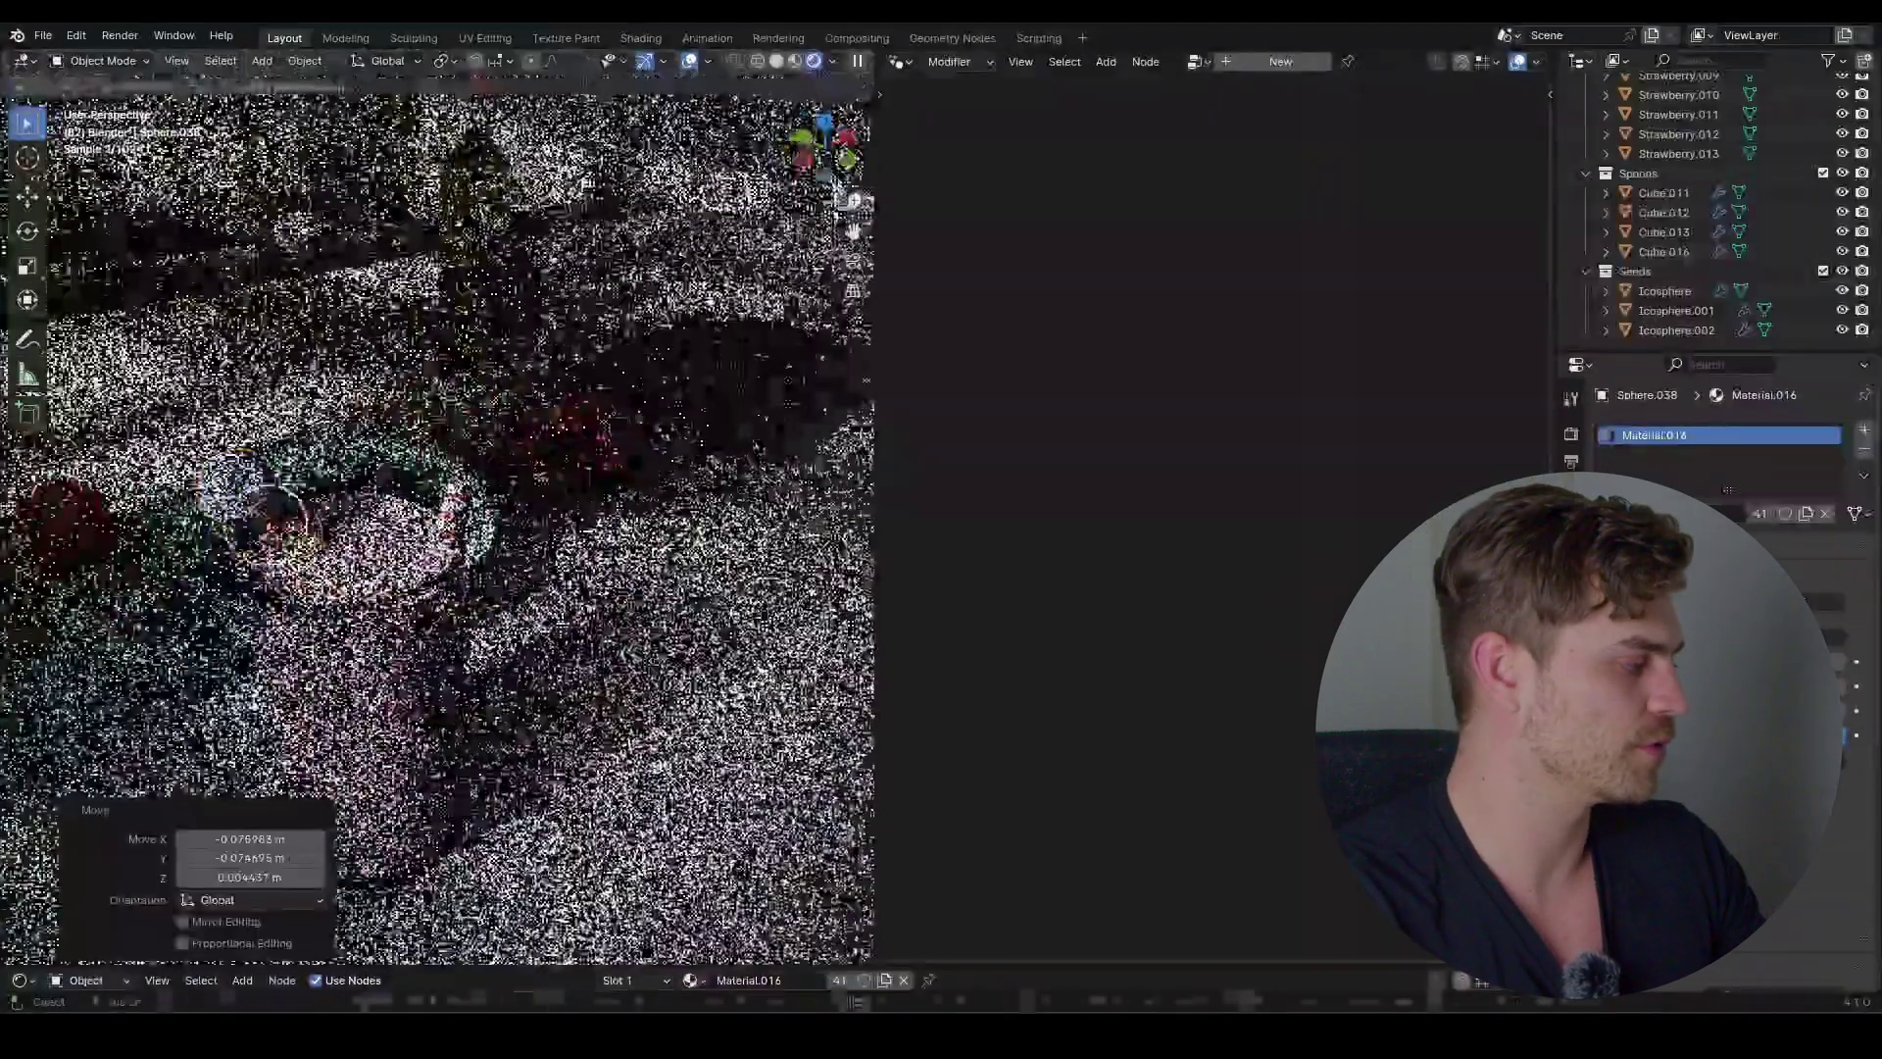
pyautogui.moveTo(563, 518); pyautogui.dragTo(642, 529, button='middle')
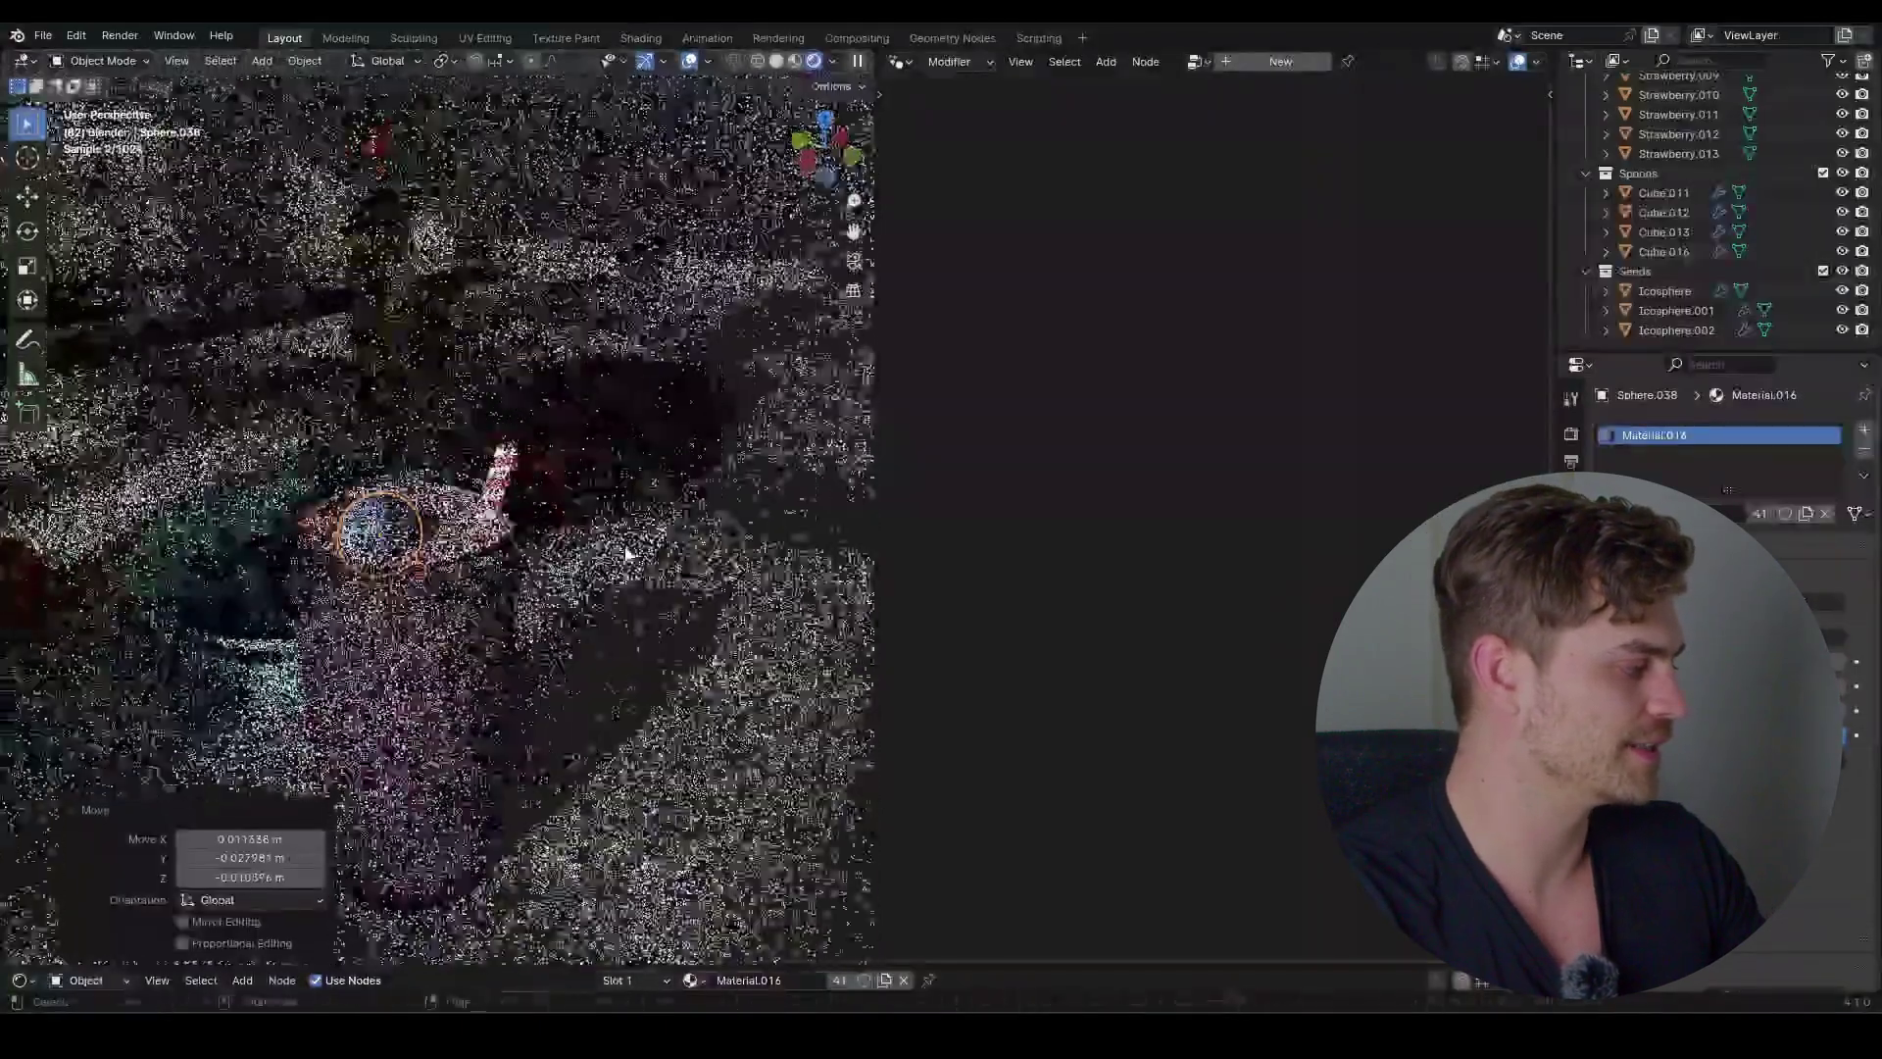